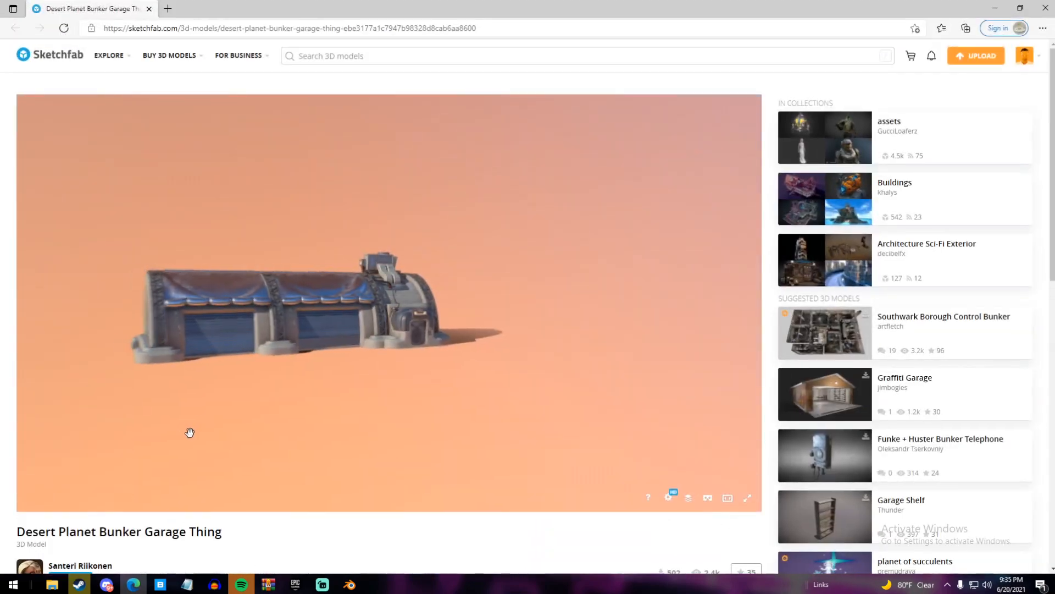
Examine the Desert Planet Bunker Garage Thing model from several angles and read its download details
{"action": "scroll", "coordinate": [205, 536], "scroll_direction": "down", "scroll_amount": 1}
{"action": "scroll", "coordinate": [284, 307], "scroll_direction": "up", "scroll_amount": 4}
{"action": "mouse_move", "coordinate": [434, 264]}
{"action": "left_mouse_down"}
{"action": "mouse_move", "coordinate": [374, 285]}
{"action": "mouse_move", "coordinate": [479, 299]}
{"action": "left_mouse_up"}
{"action": "scroll", "coordinate": [374, 286], "scroll_direction": "down", "scroll_amount": 5}
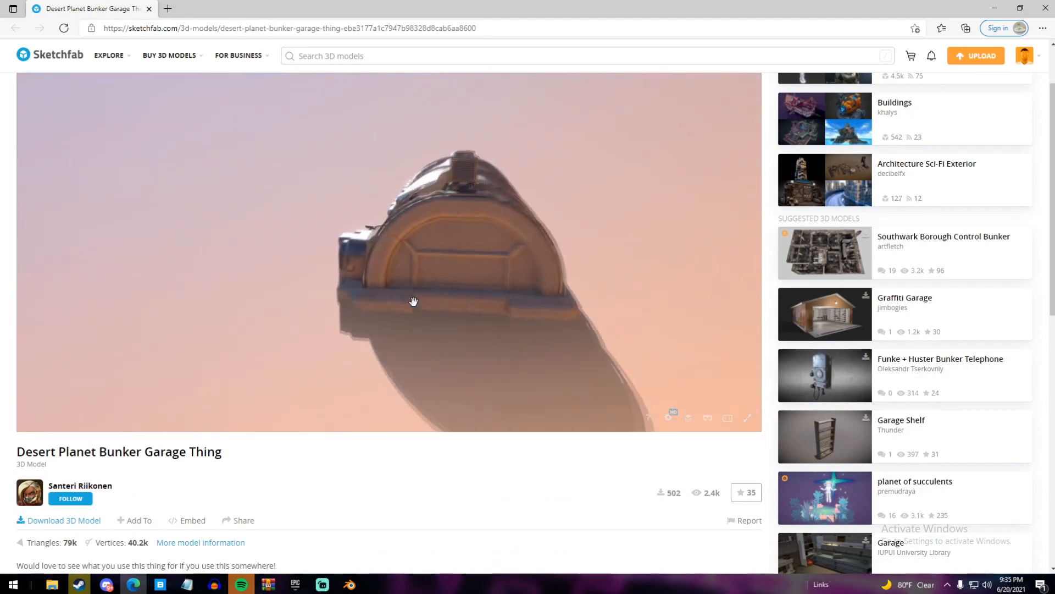
{"action": "left_click_drag", "start_coordinate": [413, 299], "coordinate": [476, 308]}
{"action": "scroll", "coordinate": [431, 313], "scroll_direction": "up", "scroll_amount": 4}
{"action": "scroll", "coordinate": [430, 312], "scroll_direction": "down", "scroll_amount": 3}
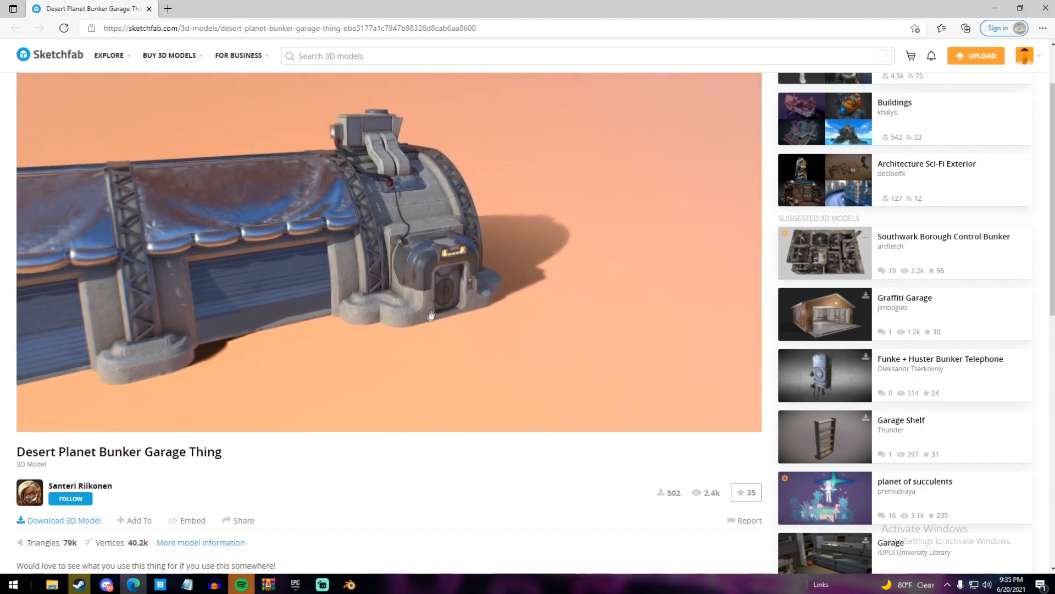
{"action": "scroll", "coordinate": [299, 504], "scroll_direction": "down", "scroll_amount": 3}
{"action": "scroll", "coordinate": [297, 490], "scroll_direction": "up", "scroll_amount": 4}
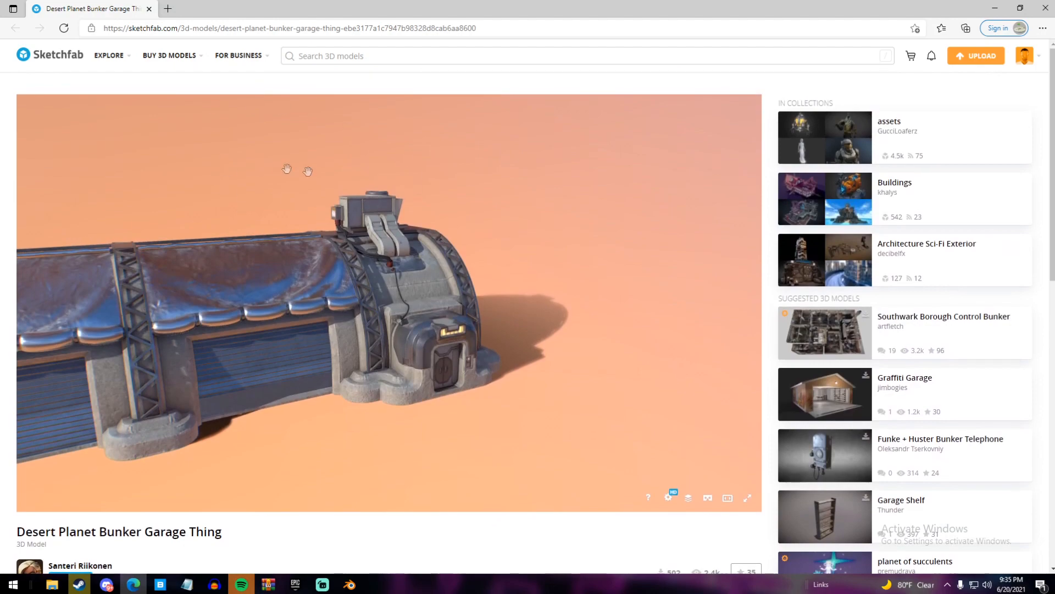
{"action": "scroll", "coordinate": [254, 254], "scroll_direction": "down", "scroll_amount": 1}
{"action": "scroll", "coordinate": [345, 394], "scroll_direction": "up", "scroll_amount": 2}
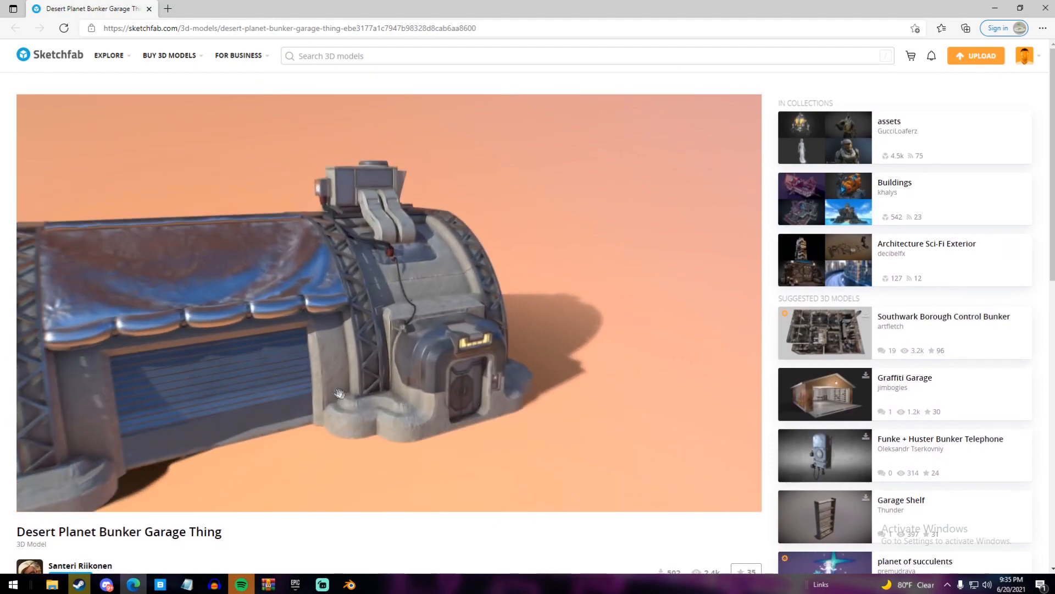
{"action": "scroll", "coordinate": [196, 509], "scroll_direction": "down", "scroll_amount": 4}
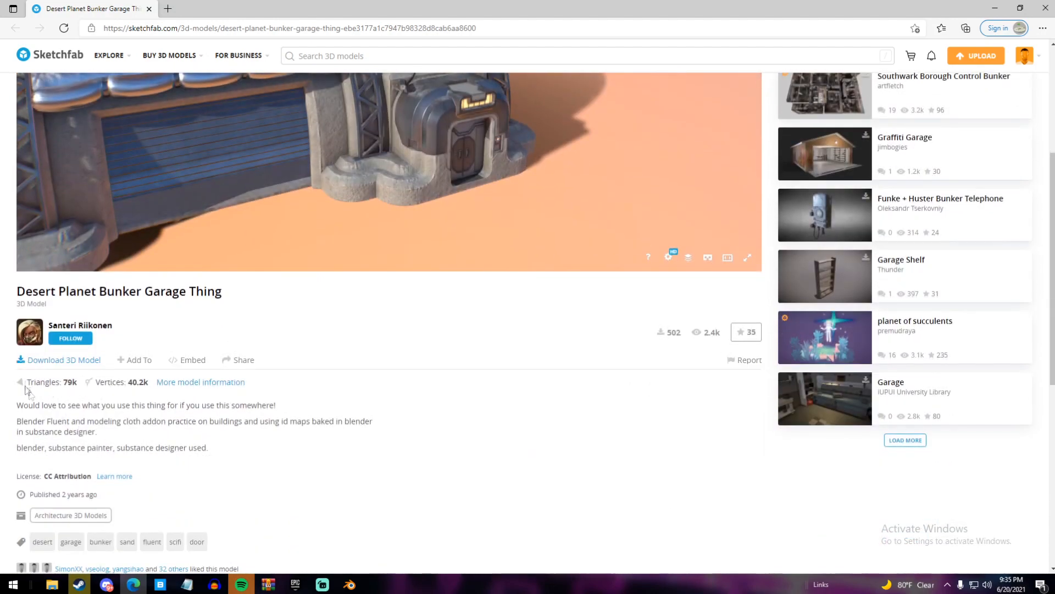
Download the bunker garage model in its original FBX format and open the downloaded zip archive
{"action": "left_click", "coordinate": [49, 364]}
{"action": "left_click", "coordinate": [673, 345]}
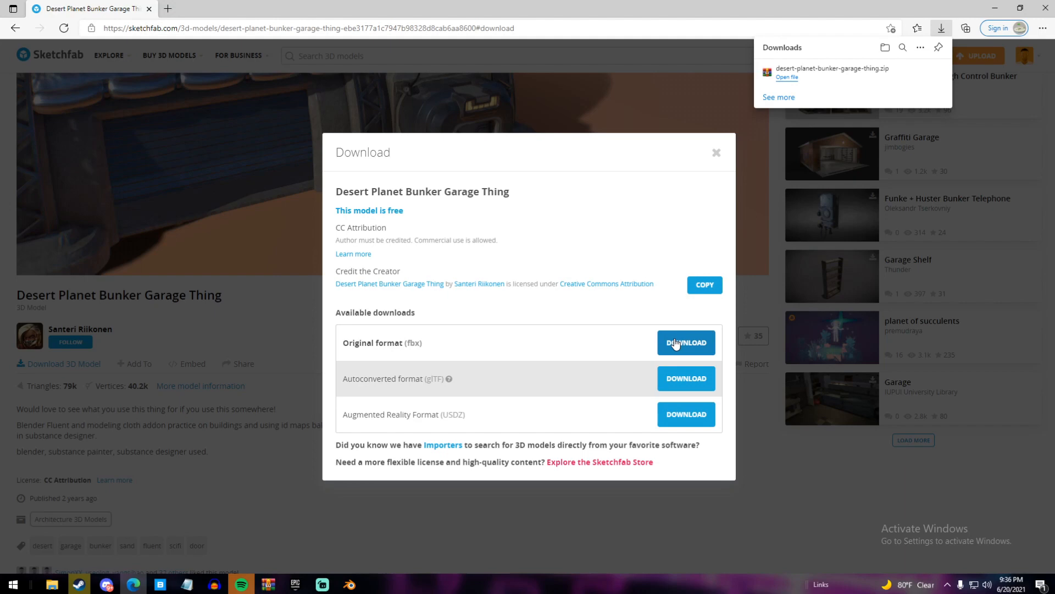
{"action": "left_click", "coordinate": [858, 70]}
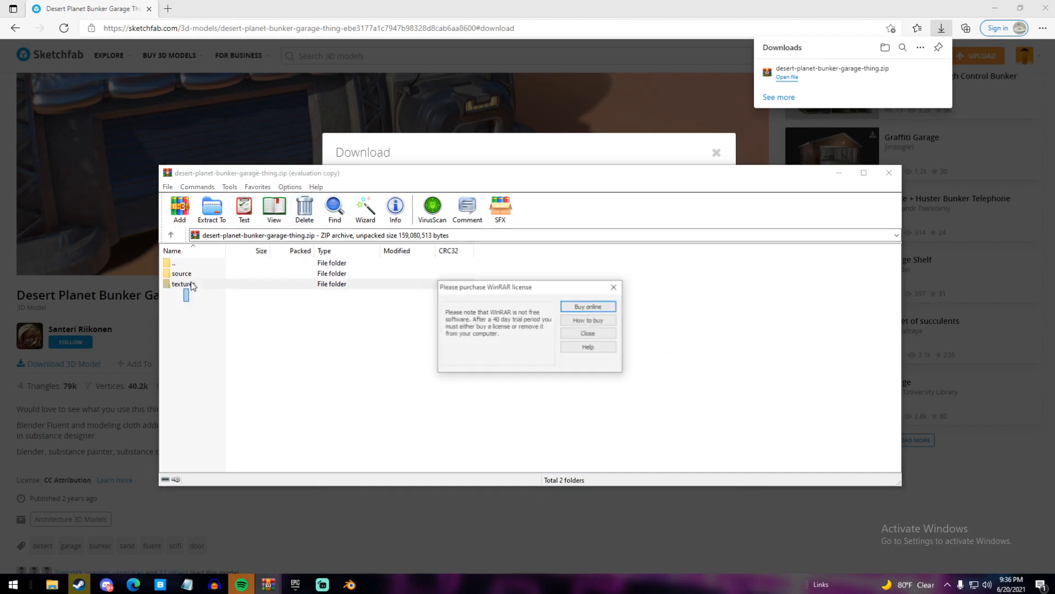
{"action": "left_click", "coordinate": [615, 286]}
Extract the archive's source and textures folders into the Pictures folder
{"action": "left_click", "coordinate": [193, 307]}
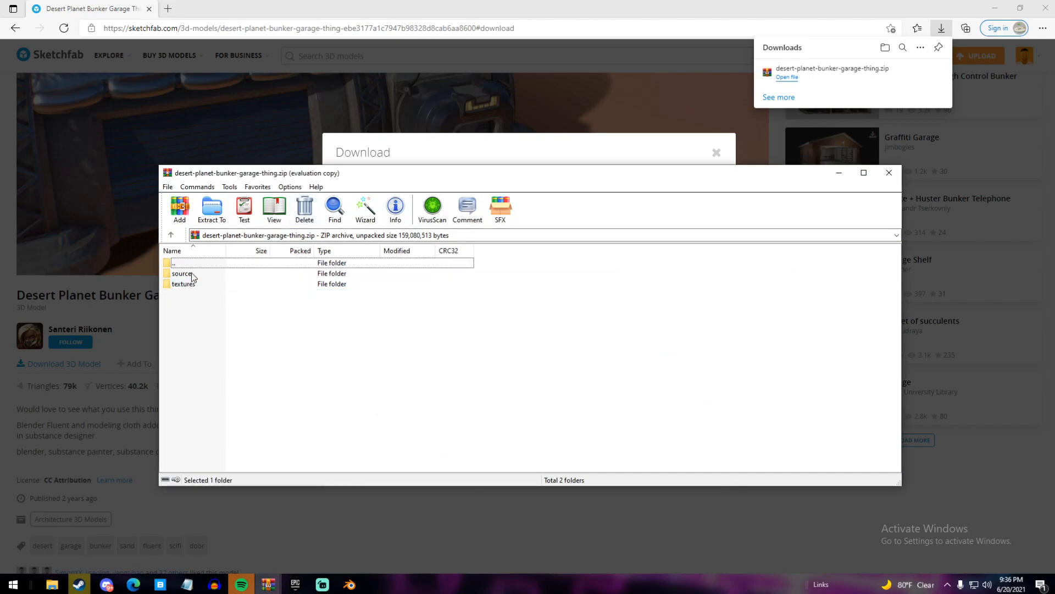
{"action": "left_click_drag", "start_coordinate": [193, 306], "coordinate": [189, 275]}
{"action": "left_click", "coordinate": [212, 208]}
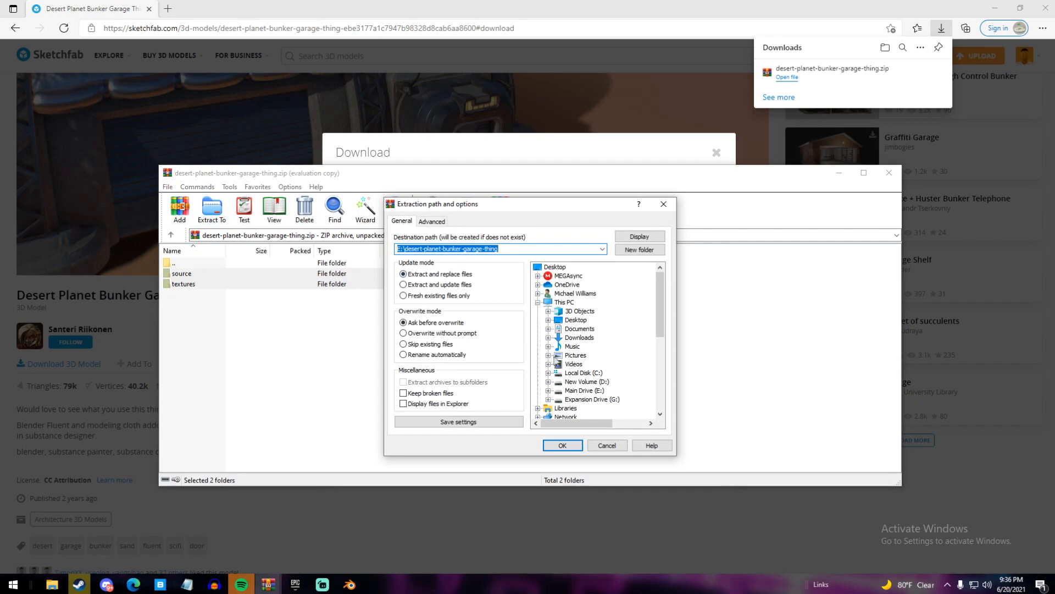
{"action": "left_click", "coordinate": [574, 356]}
{"action": "left_click", "coordinate": [548, 355]}
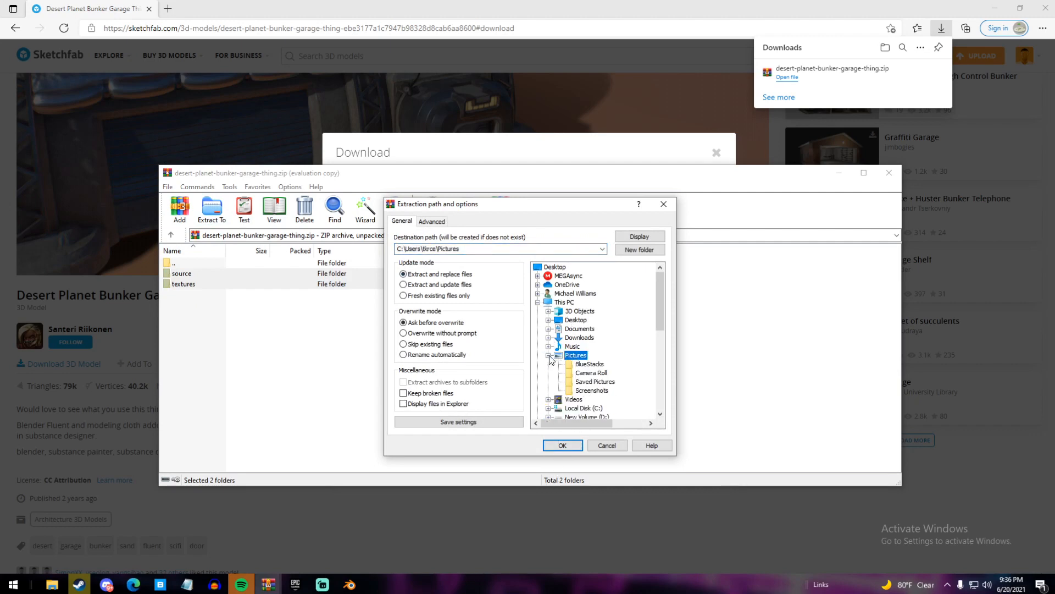
{"action": "left_click", "coordinate": [548, 355]}
{"action": "left_click", "coordinate": [562, 445]}
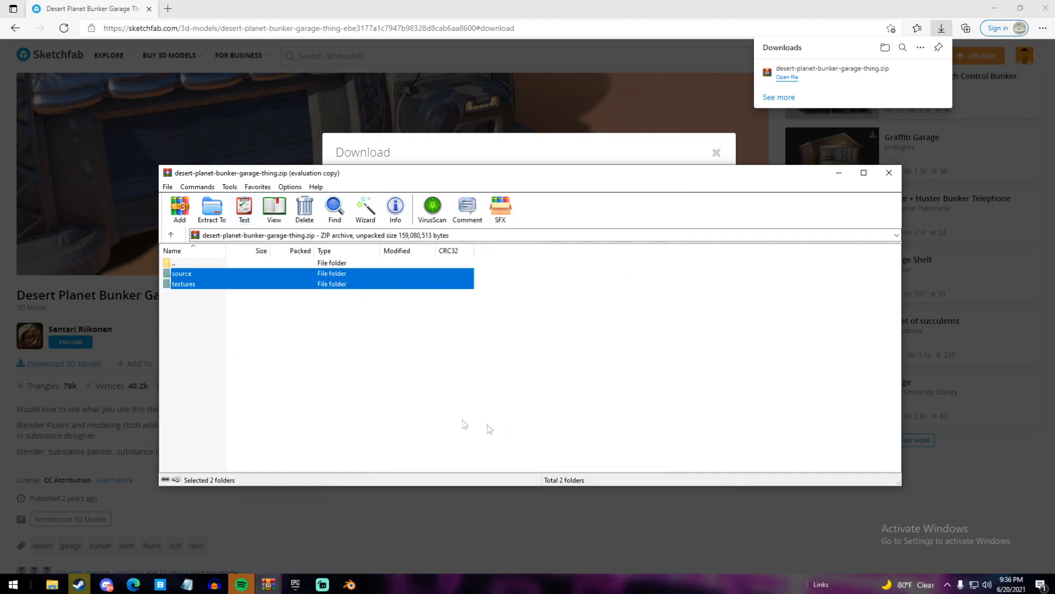
{"action": "left_click", "coordinate": [224, 364]}
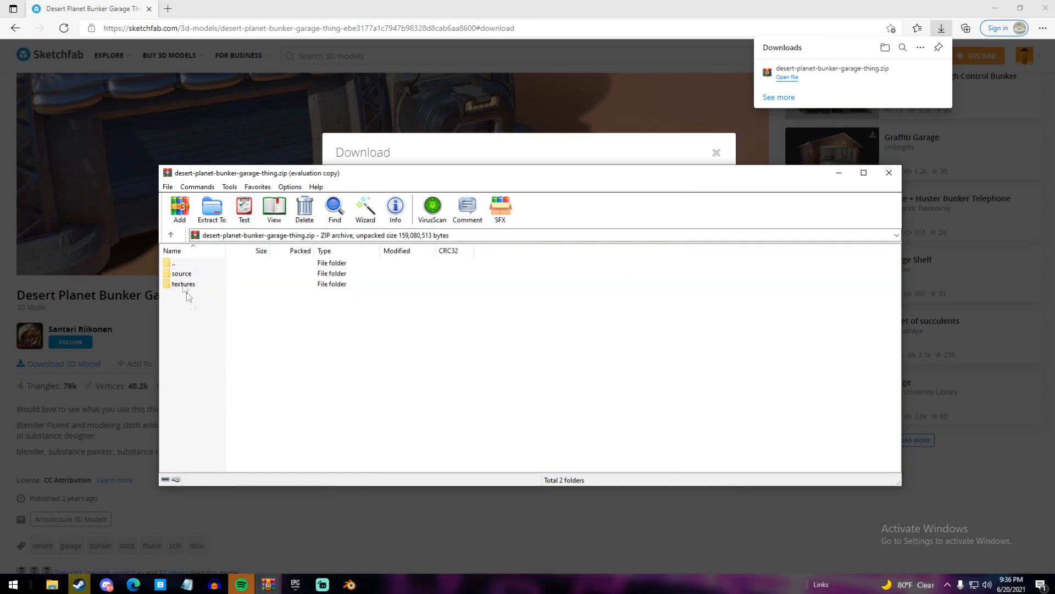
Switch to Blender with the default scene and delete the default cube
{"action": "left_click", "coordinate": [350, 584]}
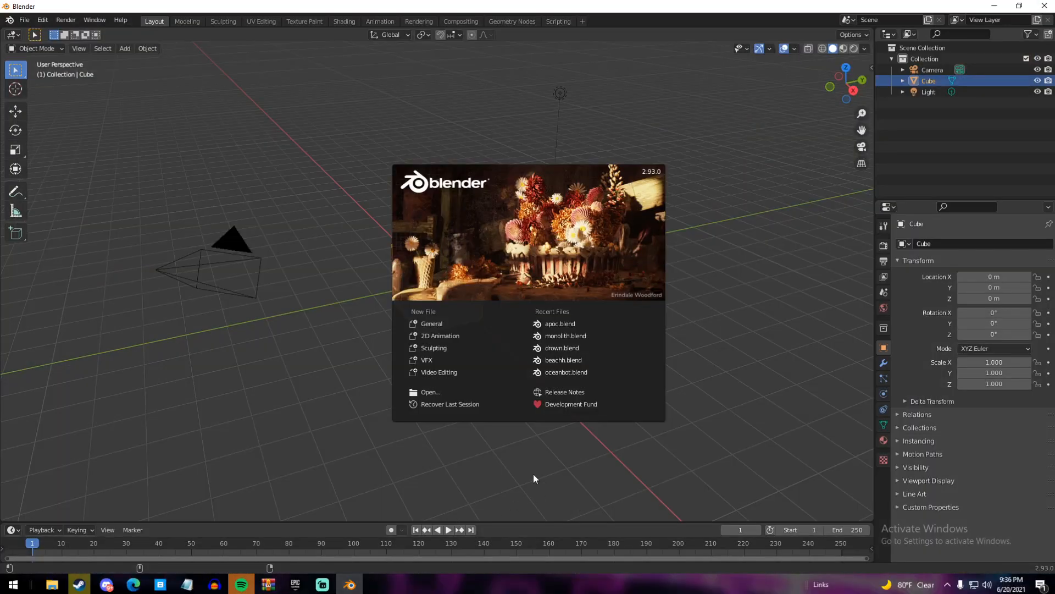
{"action": "left_click", "coordinate": [542, 492]}
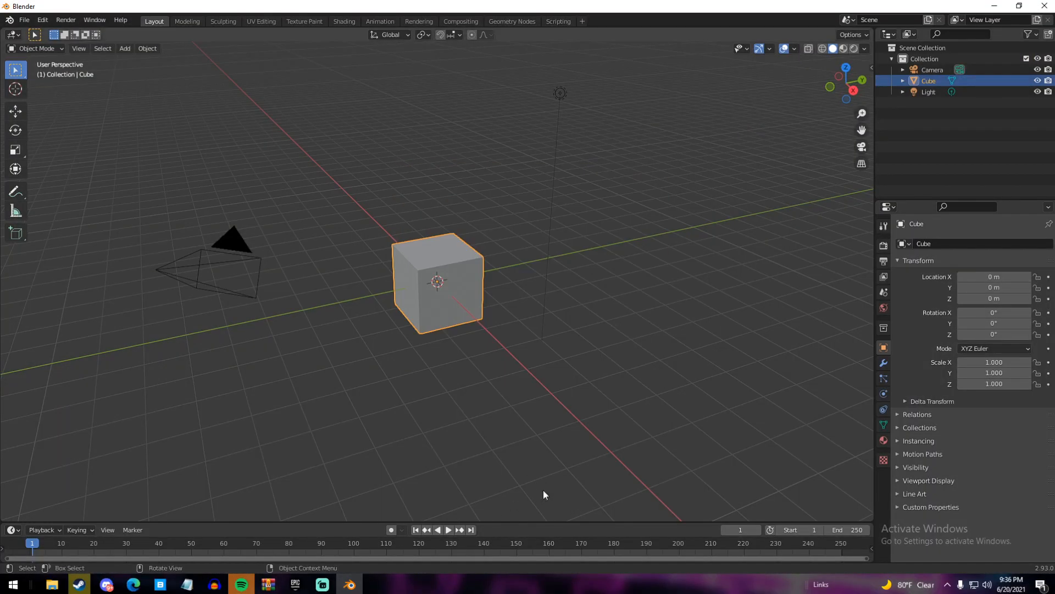
{"action": "middle_click_drag", "start_coordinate": [537, 431], "coordinate": [592, 367]}
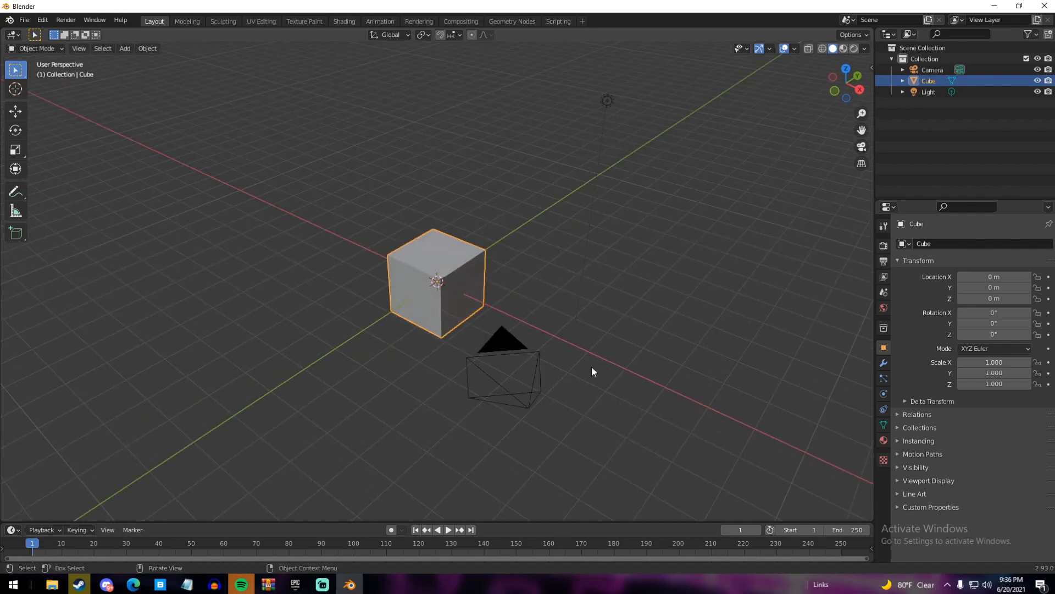
{"action": "middle_click_drag", "start_coordinate": [551, 330], "coordinate": [591, 325]}
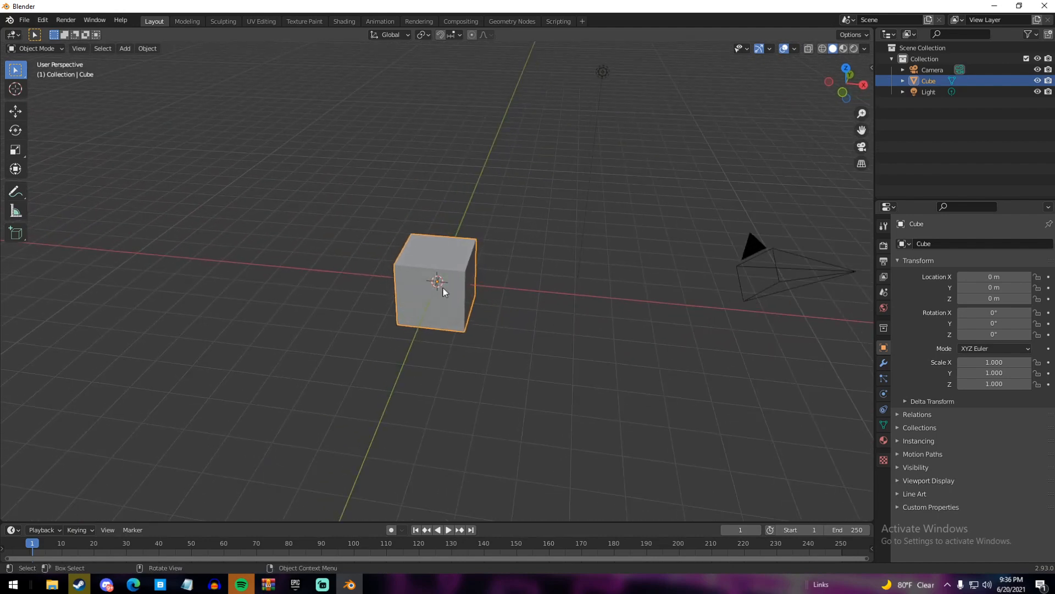
{"action": "key", "text": "Delete"}
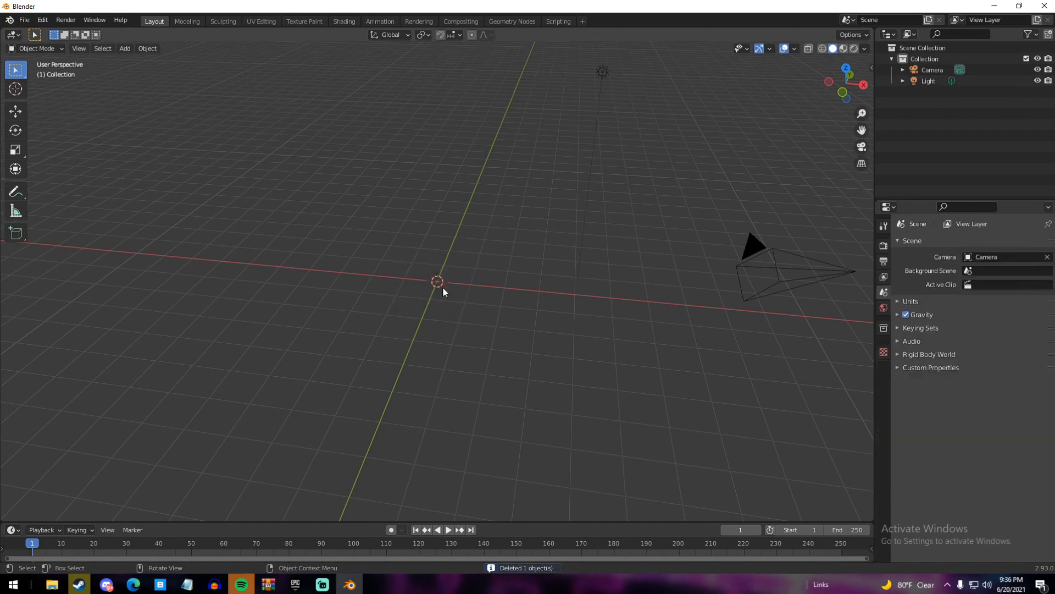
{"action": "mouse_move", "coordinate": [447, 284]}
{"action": "middle_mouse_down"}
{"action": "mouse_move", "coordinate": [479, 278]}
{"action": "mouse_move", "coordinate": [442, 284]}
{"action": "mouse_move", "coordinate": [481, 288]}
{"action": "mouse_move", "coordinate": [455, 287]}
{"action": "middle_mouse_up"}
{"action": "key", "text": "ctrl+z"}
{"action": "key", "text": "Delete"}
Add a mesh plane at the scene origin and scale it up by a factor of 10
{"action": "key", "text": "shift+a"}
{"action": "mouse_move", "coordinate": [453, 268]}
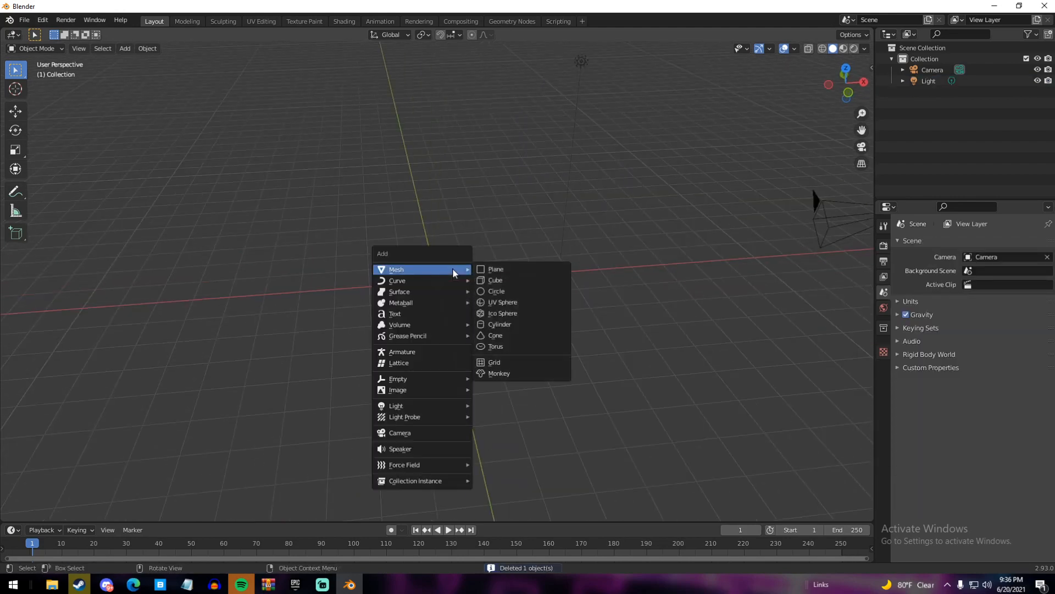
{"action": "left_click", "coordinate": [487, 270]}
{"action": "type", "text": "s10"}
{"action": "key", "text": "Return"}
{"action": "scroll", "coordinate": [485, 271], "scroll_direction": "down", "scroll_amount": 5}
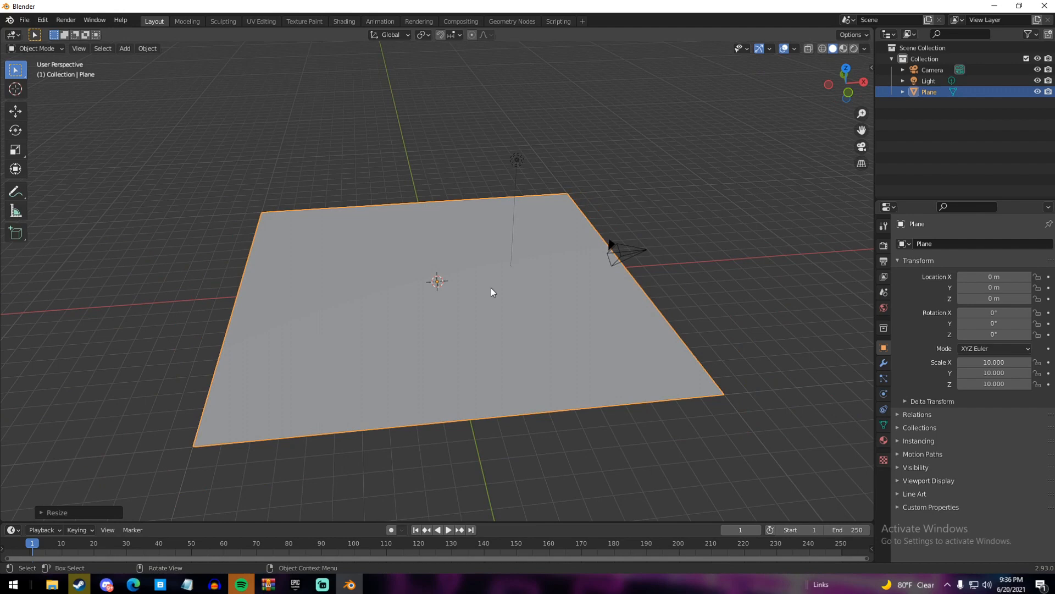
{"action": "scroll", "coordinate": [491, 285], "scroll_direction": "down", "scroll_amount": 2}
{"action": "middle_click_drag", "start_coordinate": [491, 286], "coordinate": [566, 307]}
{"action": "scroll", "coordinate": [582, 317], "scroll_direction": "up", "scroll_amount": 4}
{"action": "middle_click_drag", "start_coordinate": [506, 322], "coordinate": [445, 316]}
{"action": "scroll", "coordinate": [445, 318], "scroll_direction": "up", "scroll_amount": 2}
{"action": "scroll", "coordinate": [445, 319], "scroll_direction": "down", "scroll_amount": 5}
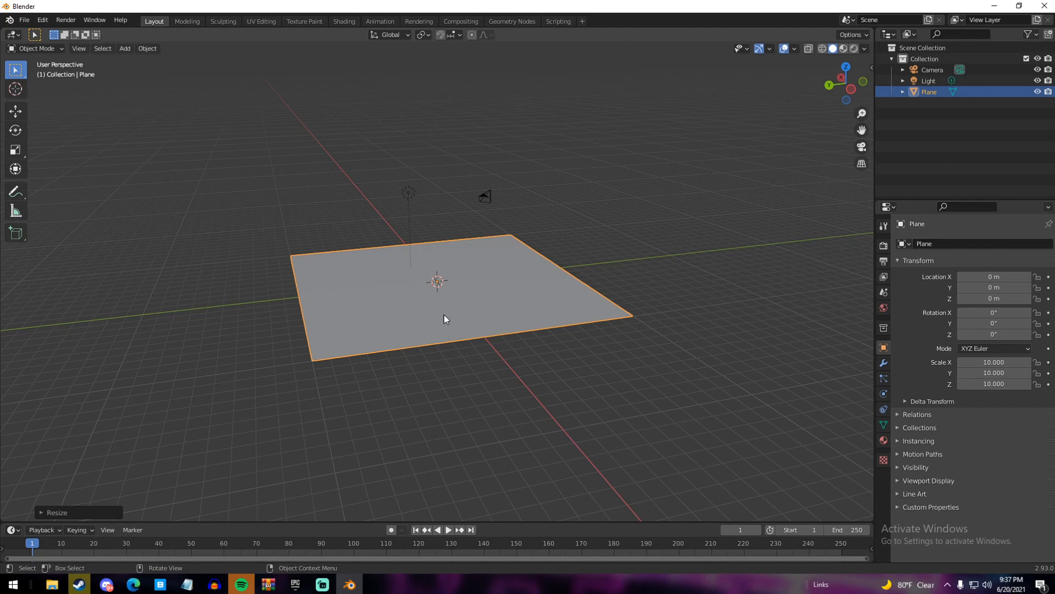
{"action": "middle_click_drag", "start_coordinate": [439, 235], "coordinate": [478, 326]}
{"action": "scroll", "coordinate": [483, 275], "scroll_direction": "up", "scroll_amount": 4}
{"action": "key", "text": "Tab"}
{"action": "scroll", "coordinate": [487, 257], "scroll_direction": "down", "scroll_amount": 3}
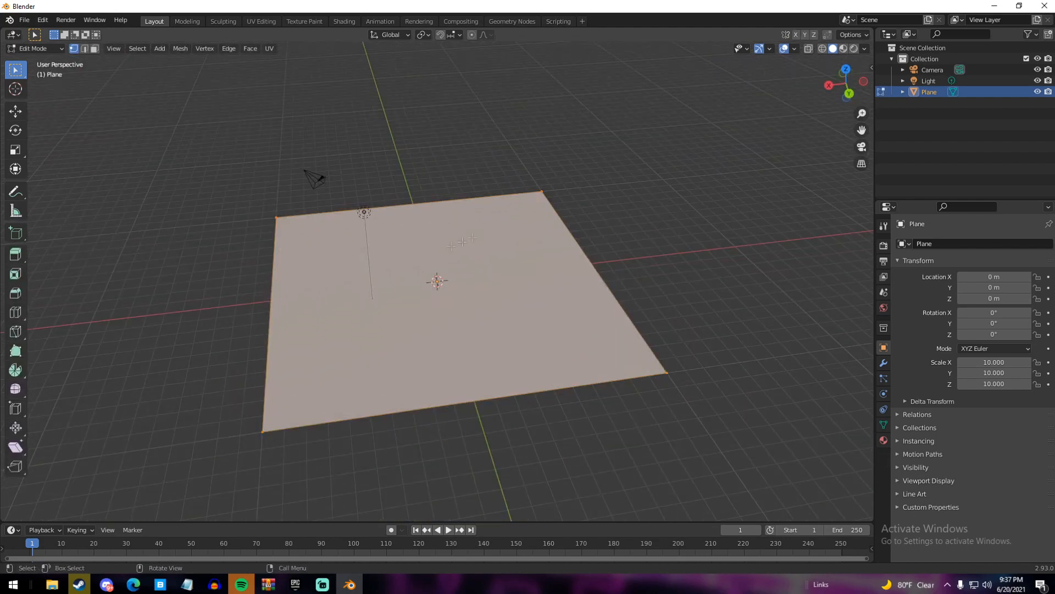
{"action": "middle_click_drag", "start_coordinate": [436, 206], "coordinate": [490, 243]}
{"action": "key", "text": "Tab"}
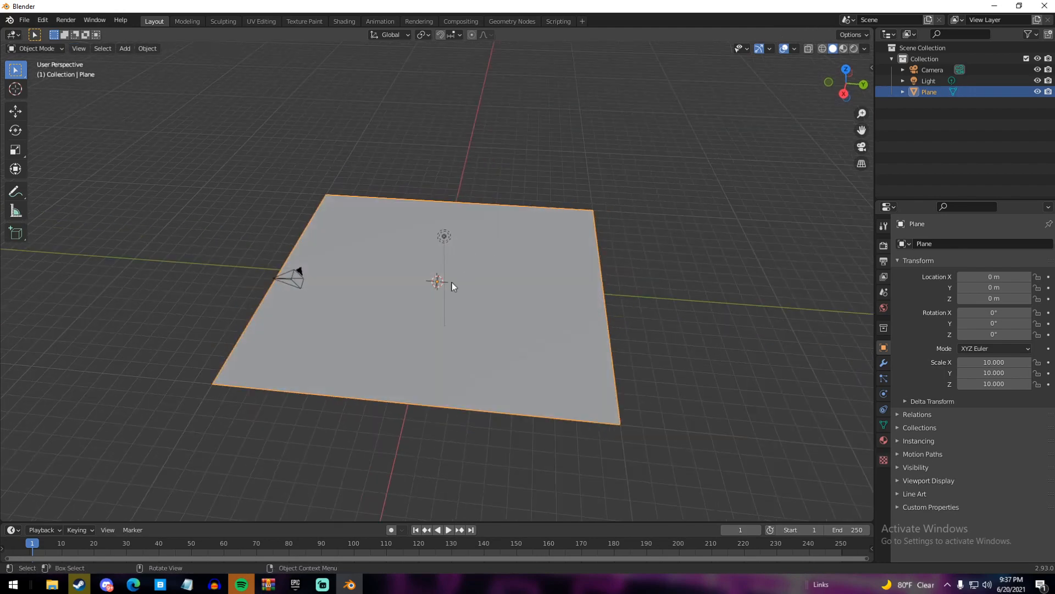
Subdivide the ground plane with 50 cuts in Edit Mode and return to Object Mode
{"action": "key", "text": "Tab"}
{"action": "right_click", "coordinate": [407, 236]}
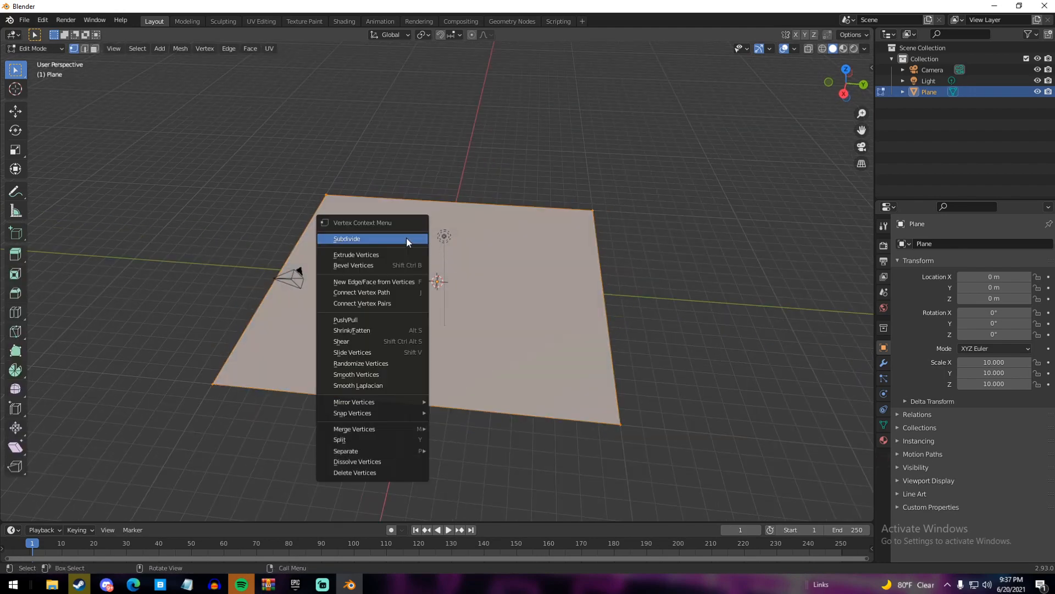
{"action": "left_click", "coordinate": [365, 240]}
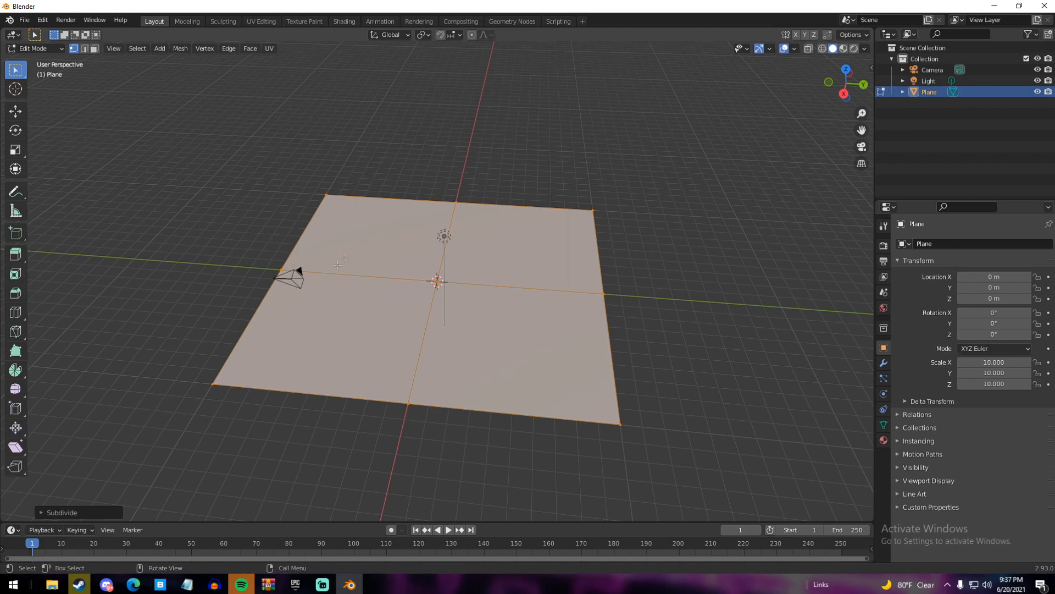
{"action": "left_click", "coordinate": [93, 512]}
{"action": "left_click", "coordinate": [153, 436]}
{"action": "type", "text": "50"}
{"action": "key", "text": "Return"}
{"action": "left_click", "coordinate": [131, 420]}
{"action": "scroll", "coordinate": [328, 307], "scroll_direction": "up", "scroll_amount": 4}
{"action": "middle_click_drag", "start_coordinate": [329, 307], "coordinate": [276, 278]}
{"action": "key", "text": "Tab"}
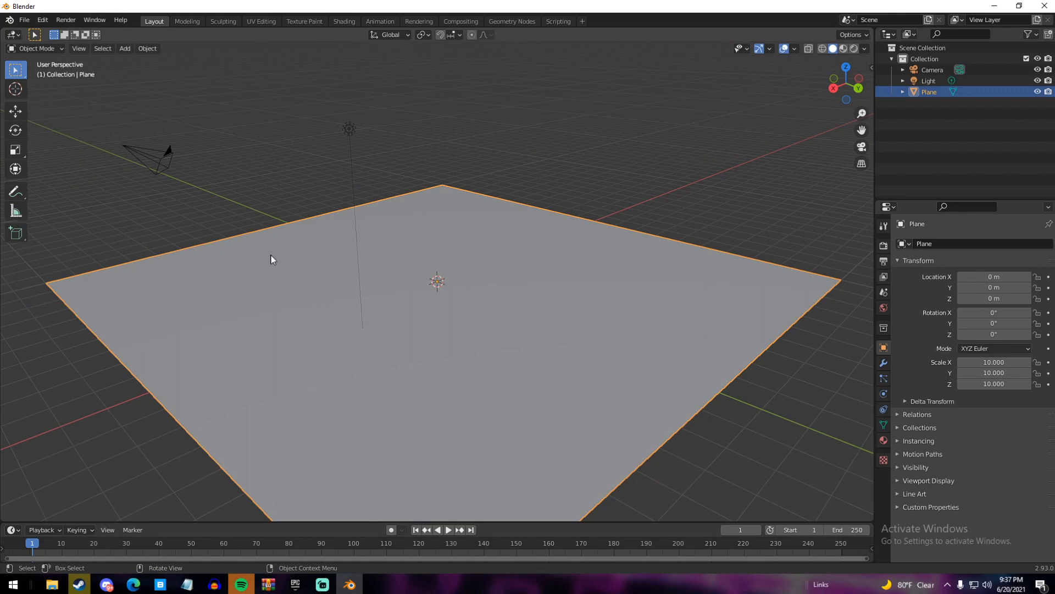
Add a mesh cube and move it near the plane's edge, to about X -1.24 m, Y -7.41 m, Z -0.18 m
{"action": "key", "text": "shift+a"}
{"action": "mouse_move", "coordinate": [270, 254]}
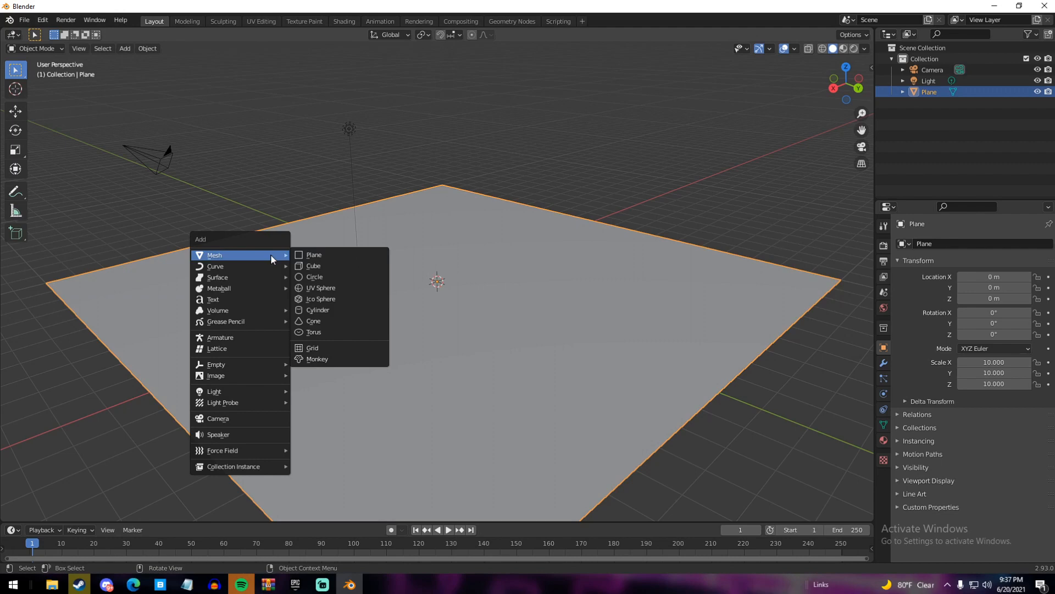
{"action": "left_click", "coordinate": [318, 268]}
{"action": "middle_click_drag", "start_coordinate": [365, 289], "coordinate": [559, 302]}
{"action": "key", "text": "g"}
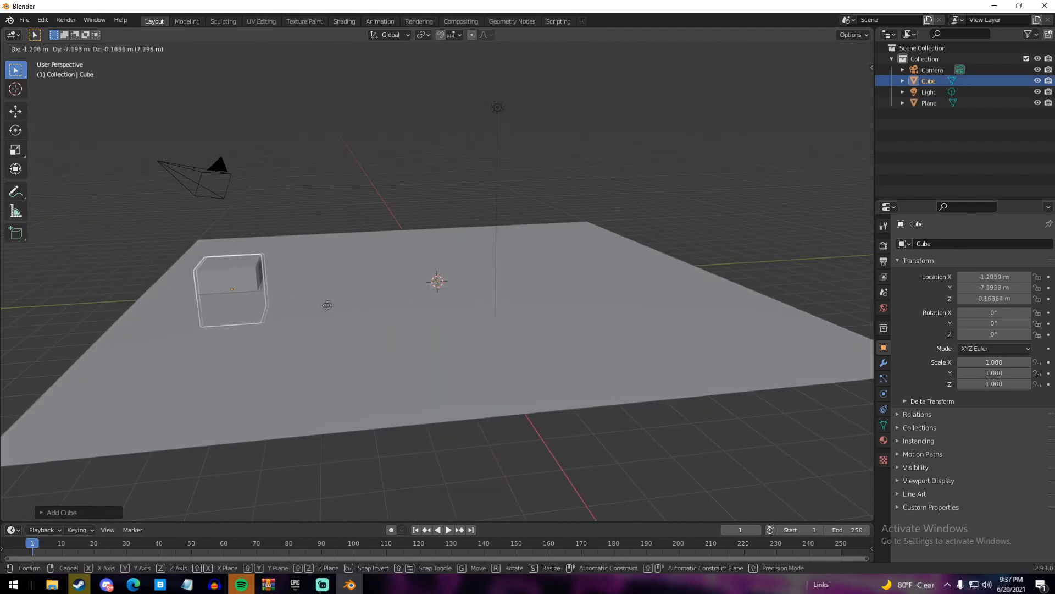
{"action": "left_click", "coordinate": [325, 306]}
Raise the cube to about Z -0.017 m and scale it uniformly to about 0.736
{"action": "middle_click_drag", "start_coordinate": [323, 307], "coordinate": [289, 292]}
{"action": "scroll", "coordinate": [242, 313], "scroll_direction": "up", "scroll_amount": 3}
{"action": "middle_click_drag", "start_coordinate": [239, 315], "coordinate": [382, 318], "text": "shift"}
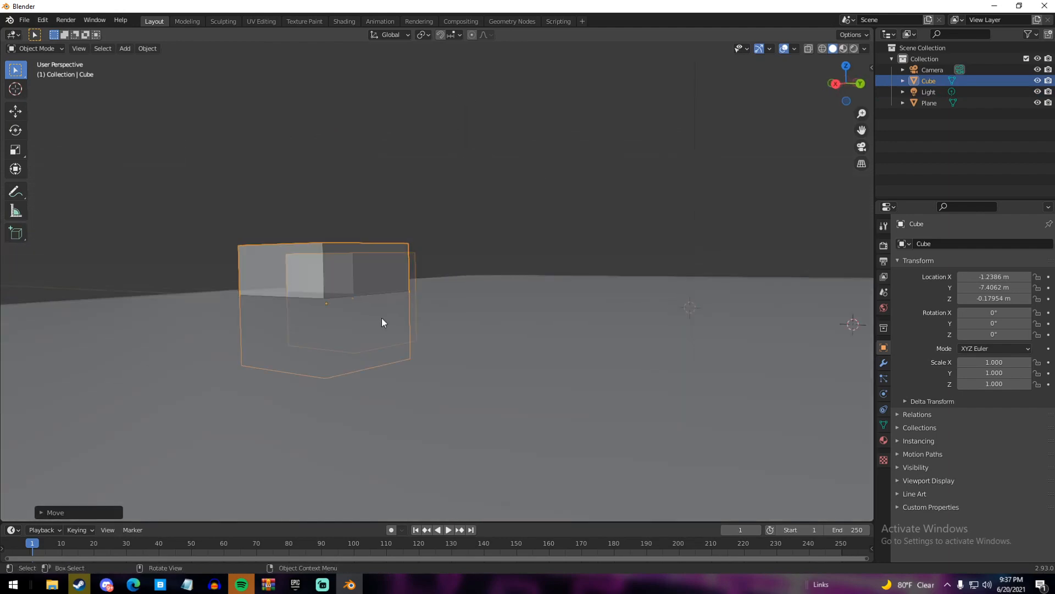
{"action": "scroll", "coordinate": [382, 318], "scroll_direction": "up", "scroll_amount": 6}
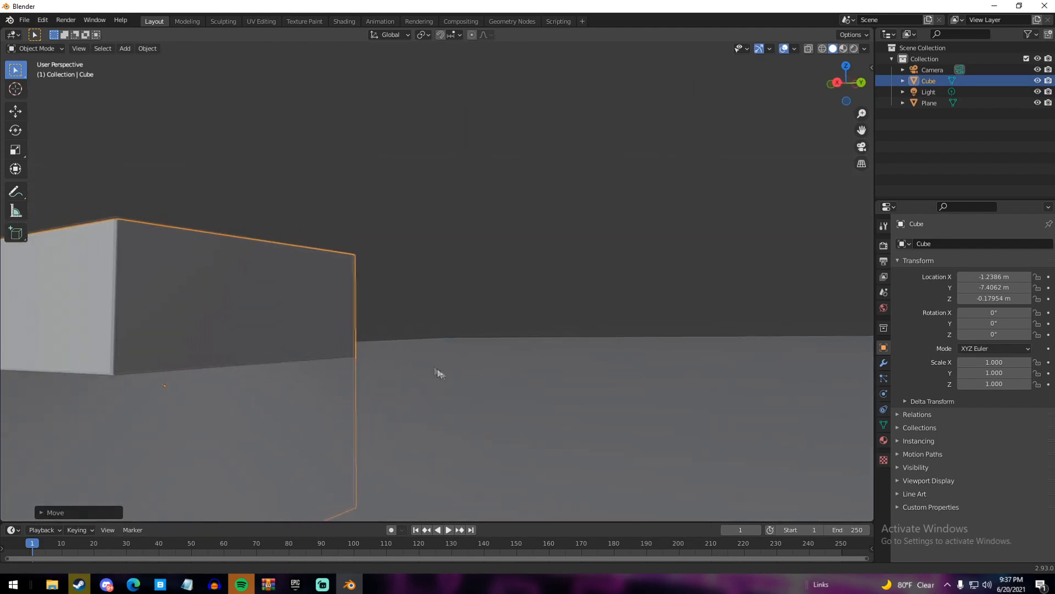
{"action": "middle_click_drag", "start_coordinate": [431, 368], "coordinate": [484, 382]}
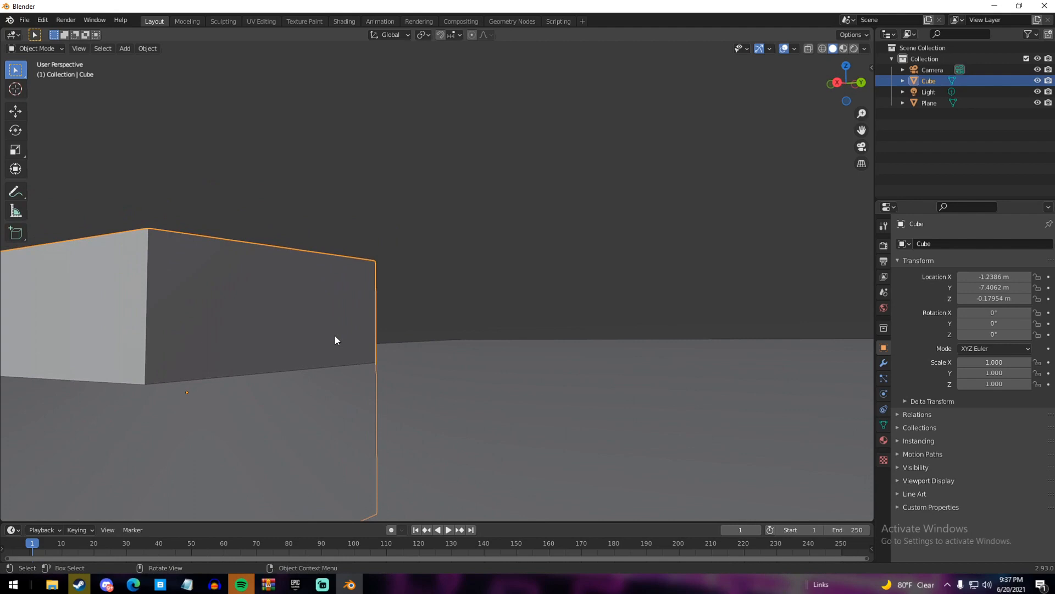
{"action": "key", "text": "g"}
{"action": "left_click", "coordinate": [337, 315]}
{"action": "scroll", "coordinate": [341, 397], "scroll_direction": "up", "scroll_amount": 2}
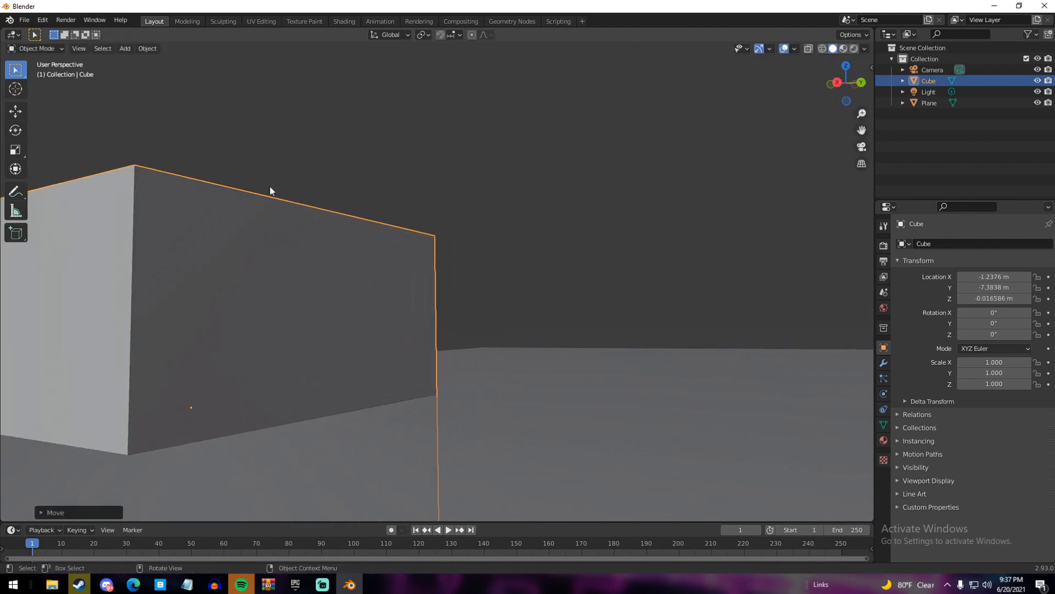
{"action": "key", "text": "s"}
{"action": "left_click", "coordinate": [355, 285]}
Try to stretch the cube along the global Y axis, and undo that scaling
{"action": "key", "text": "s"}
{"action": "key", "text": "y"}
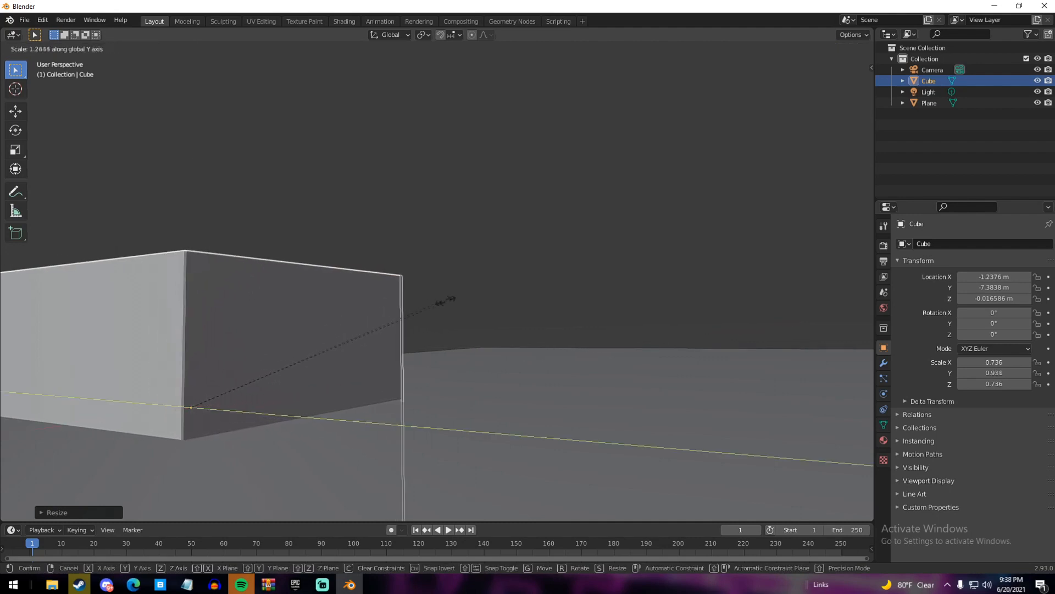
{"action": "left_click", "coordinate": [449, 298]}
{"action": "key", "text": "ctrl+z"}
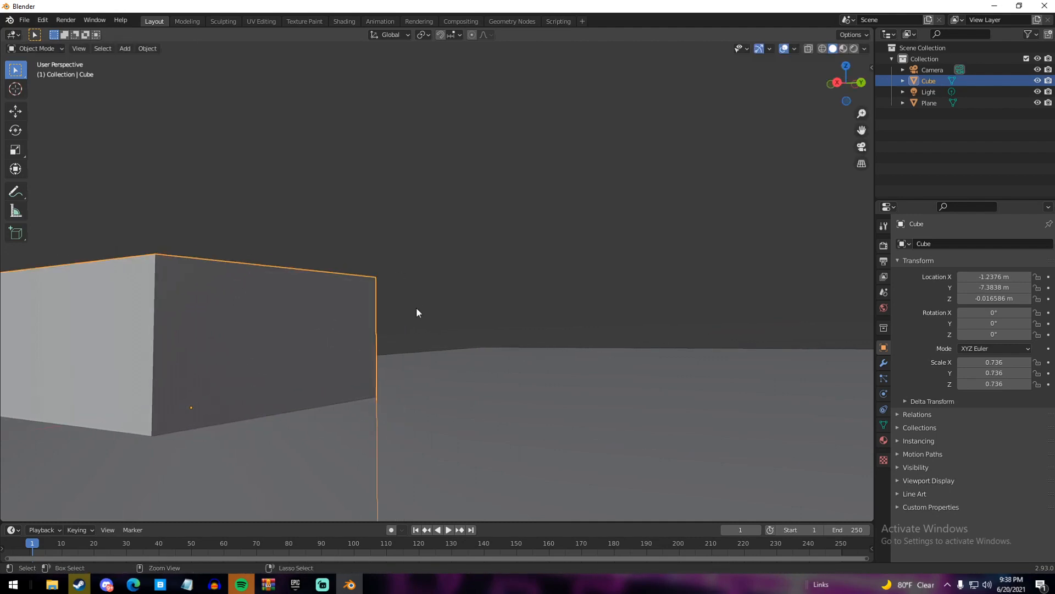
Align the camera to the current view and move the cube to about X -1.32 m, Y -7.23 m, Z 0.085 m
{"action": "key", "text": "ctrl+alt+KP_0"}
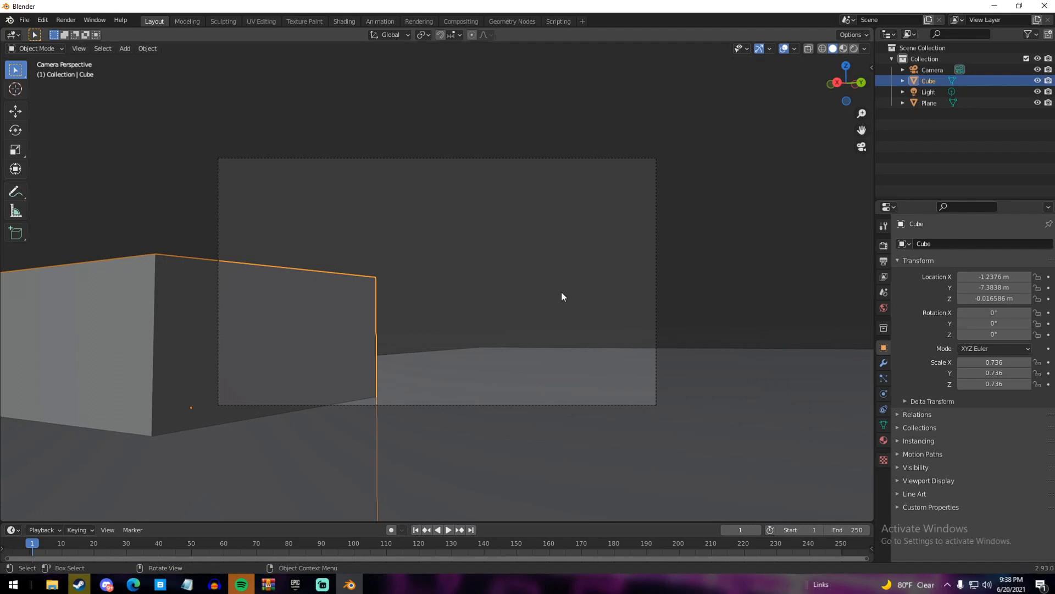
{"action": "key", "text": "g"}
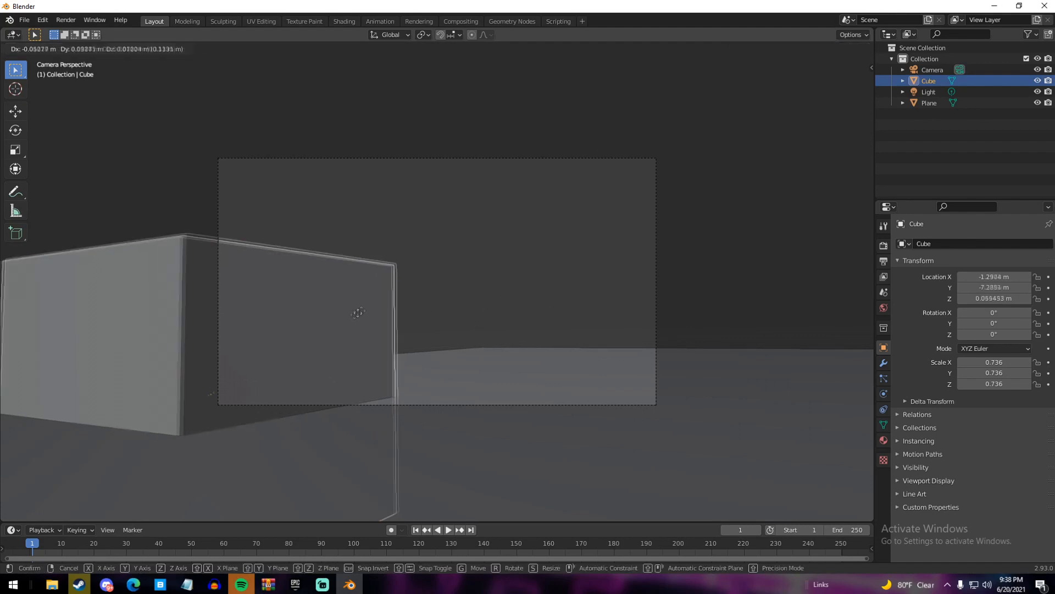
{"action": "left_click", "coordinate": [364, 311]}
Stretch the cube along the global X axis to a scale of about 1.199 and look through the camera
{"action": "key", "text": "s"}
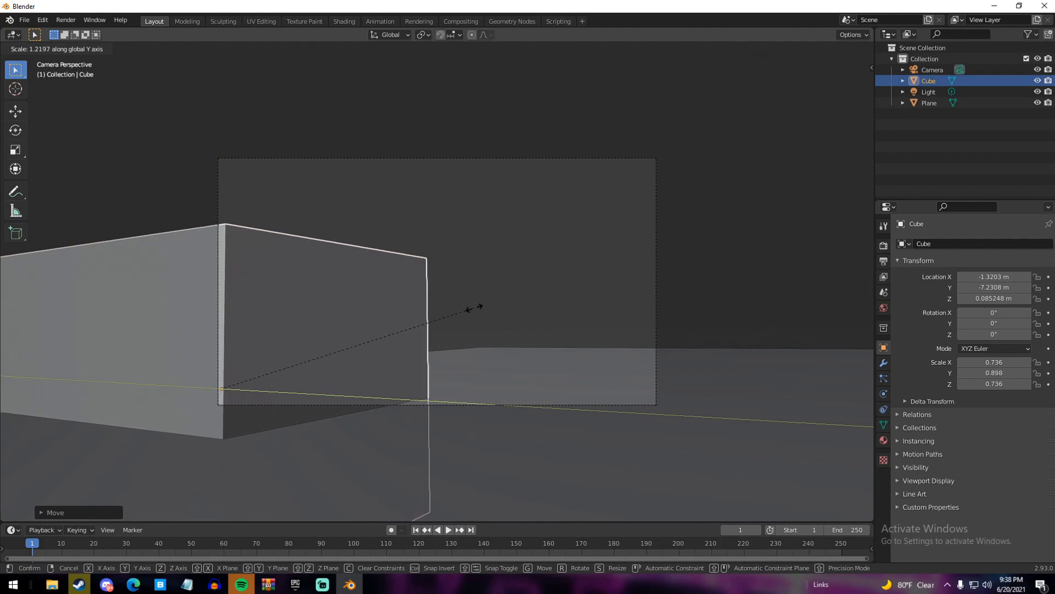
{"action": "left_click", "coordinate": [474, 308]}
{"action": "middle_click_drag", "start_coordinate": [474, 308], "coordinate": [499, 337]}
{"action": "scroll", "coordinate": [497, 337], "scroll_direction": "down", "scroll_amount": 4}
{"action": "key", "text": "s"}
{"action": "key", "text": "x"}
{"action": "left_click", "coordinate": [598, 276]}
{"action": "key", "text": "KP_0"}
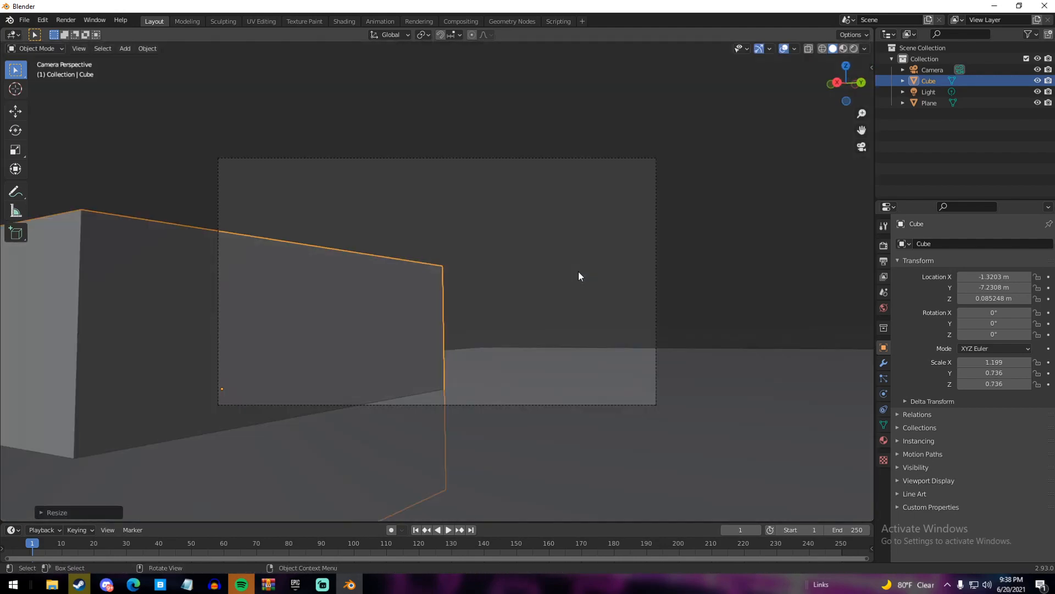
Move the camera closer to the cube, to about X 0.55 m, Y -4.65 m, Z 0.17 m
{"action": "left_click", "coordinate": [934, 72]}
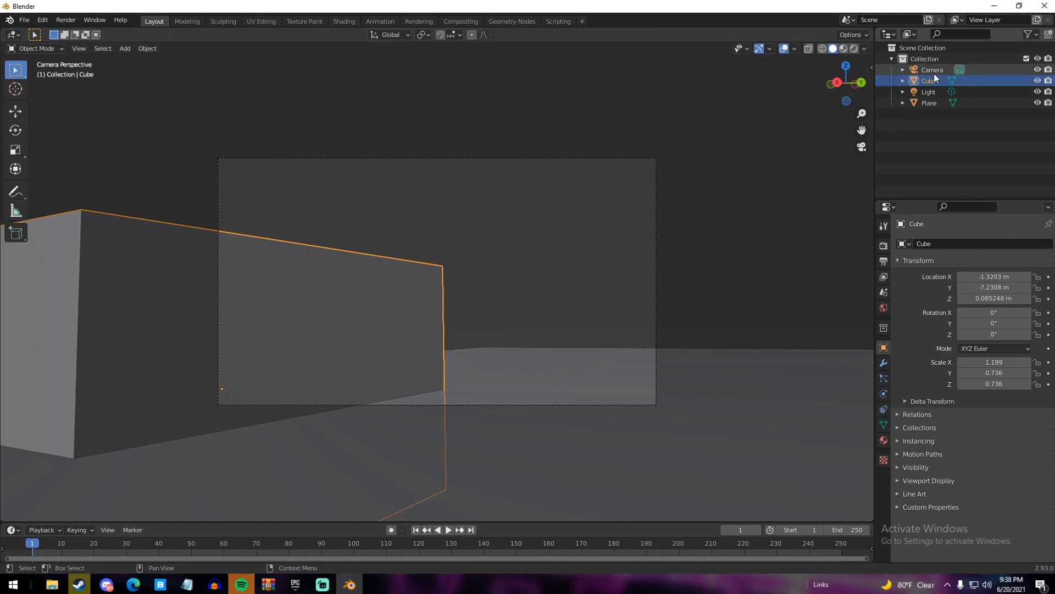
{"action": "key", "text": "g"}
{"action": "key", "text": "g"}
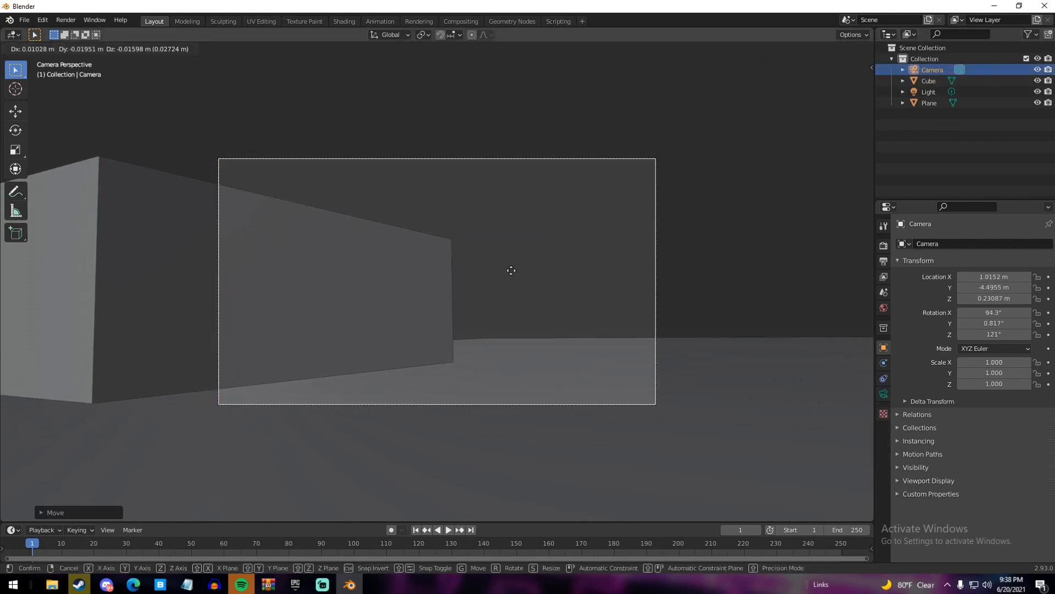
{"action": "key", "text": "z"}
{"action": "key", "text": "z"}
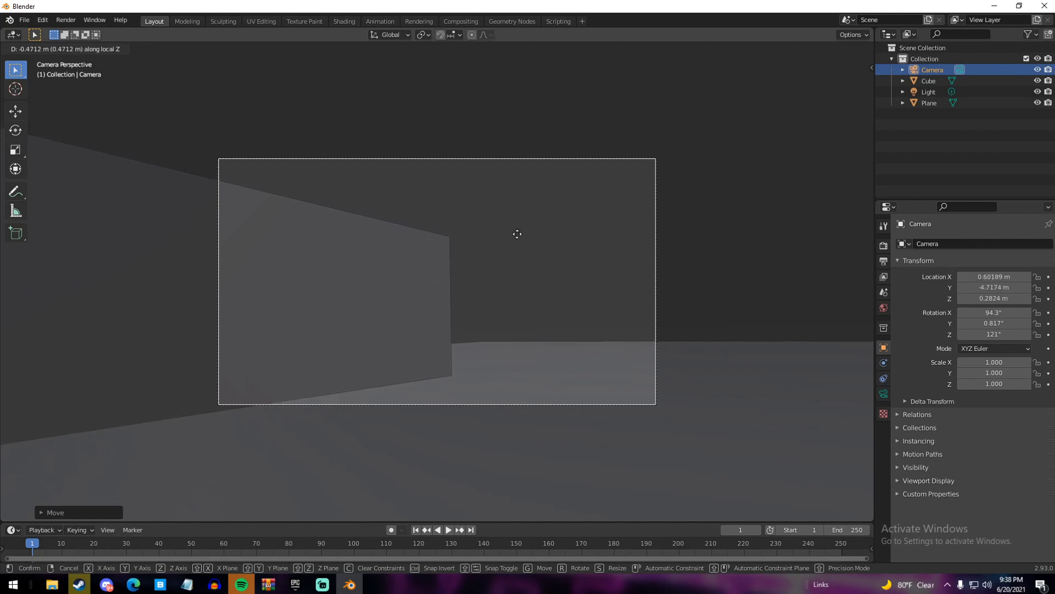
{"action": "left_click", "coordinate": [517, 234]}
{"action": "key", "text": "g"}
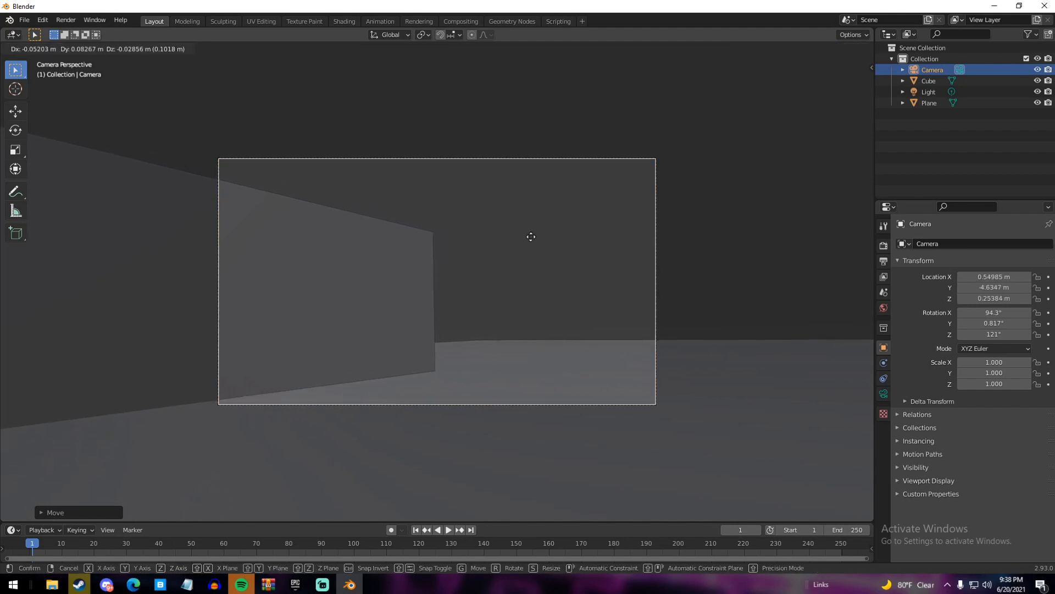
{"action": "left_click", "coordinate": [530, 244]}
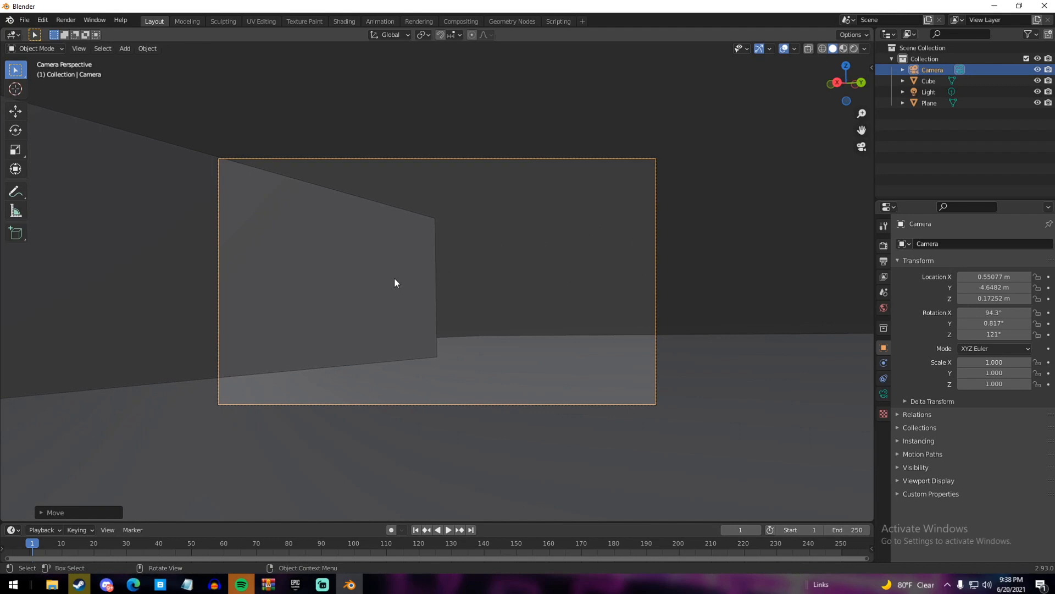
Split the Layout workspace's 3D viewport vertically into a narrow and a wide view
{"action": "middle_click_drag", "start_coordinate": [394, 279], "coordinate": [364, 322]}
{"action": "scroll", "coordinate": [365, 320], "scroll_direction": "down", "scroll_amount": 10}
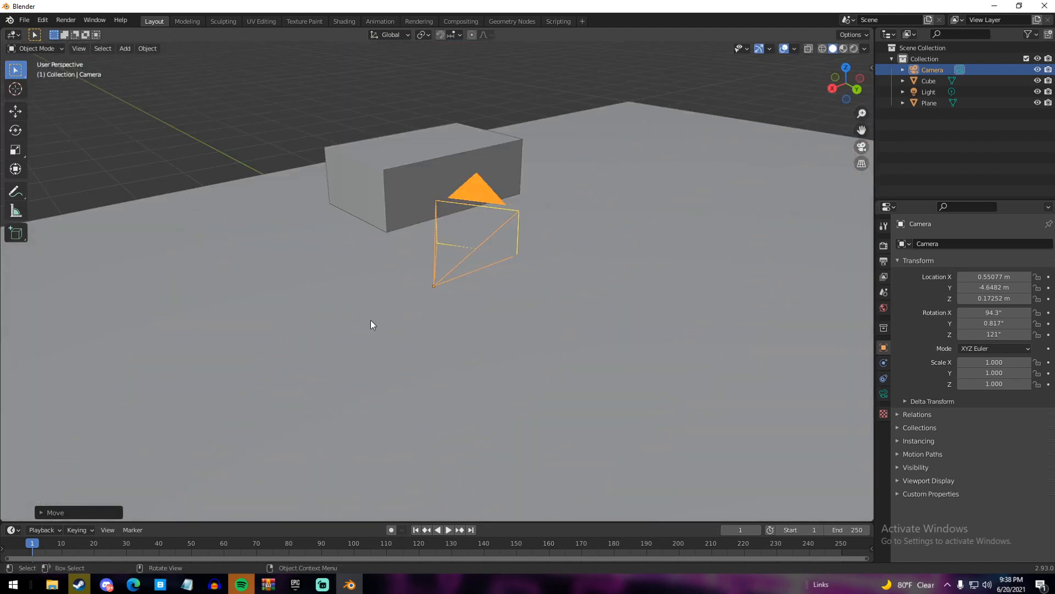
{"action": "scroll", "coordinate": [371, 321], "scroll_direction": "down", "scroll_amount": 5}
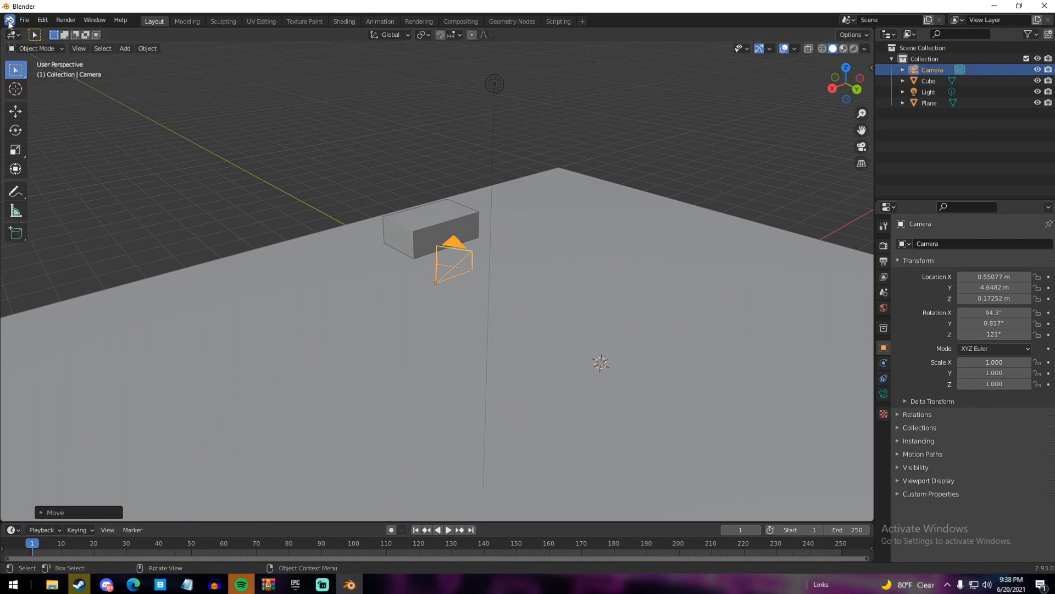
{"action": "left_click_drag", "start_coordinate": [3, 31], "coordinate": [340, 43]}
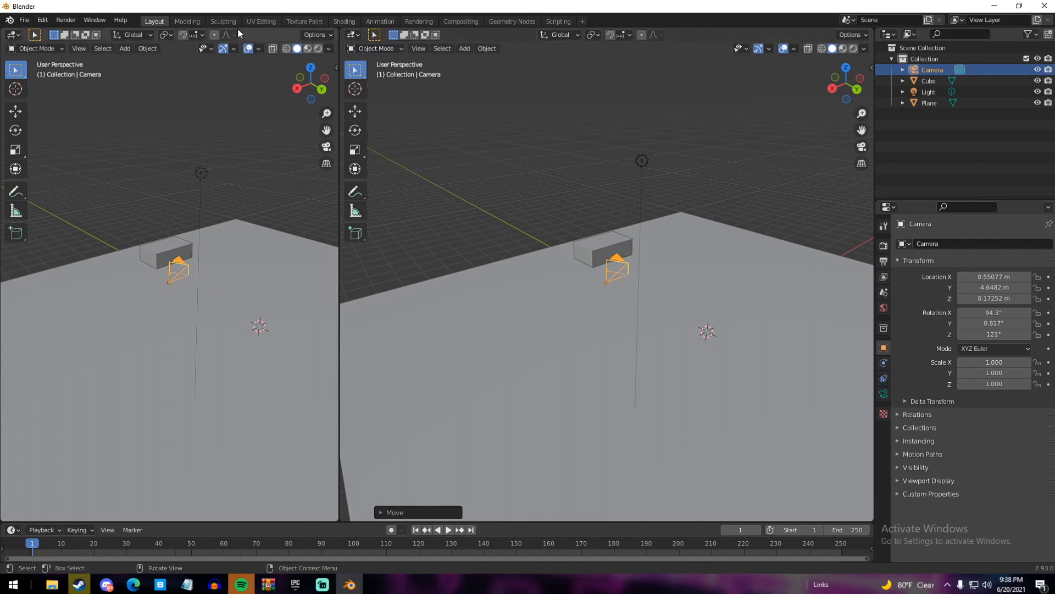
Switch to the Sculpting workspace and split its 3D viewport vertically into a narrow and a wide view
{"action": "left_click", "coordinate": [215, 25]}
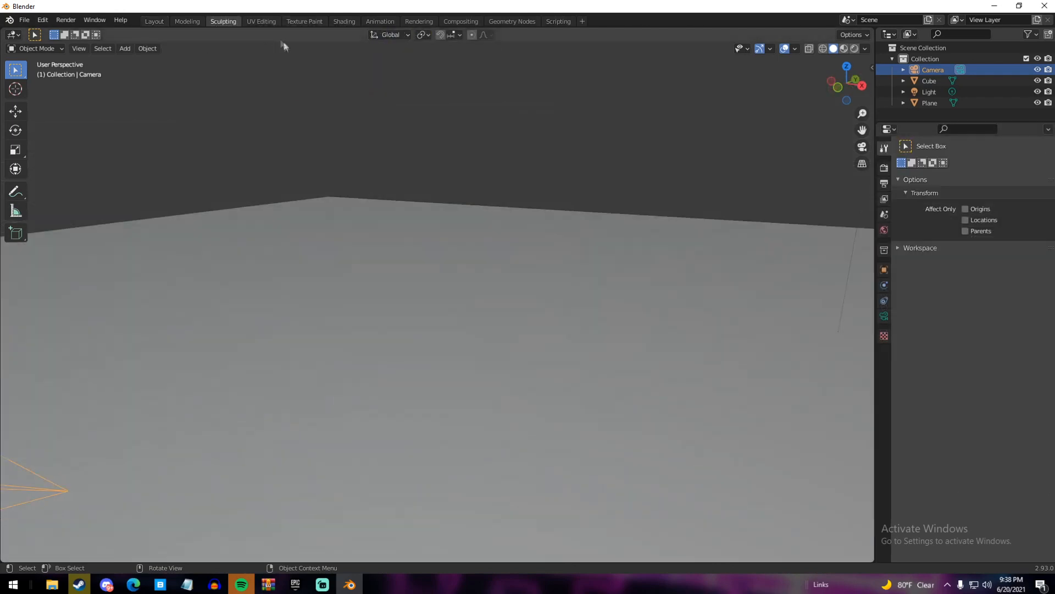
{"action": "scroll", "coordinate": [240, 152], "scroll_direction": "down", "scroll_amount": 9}
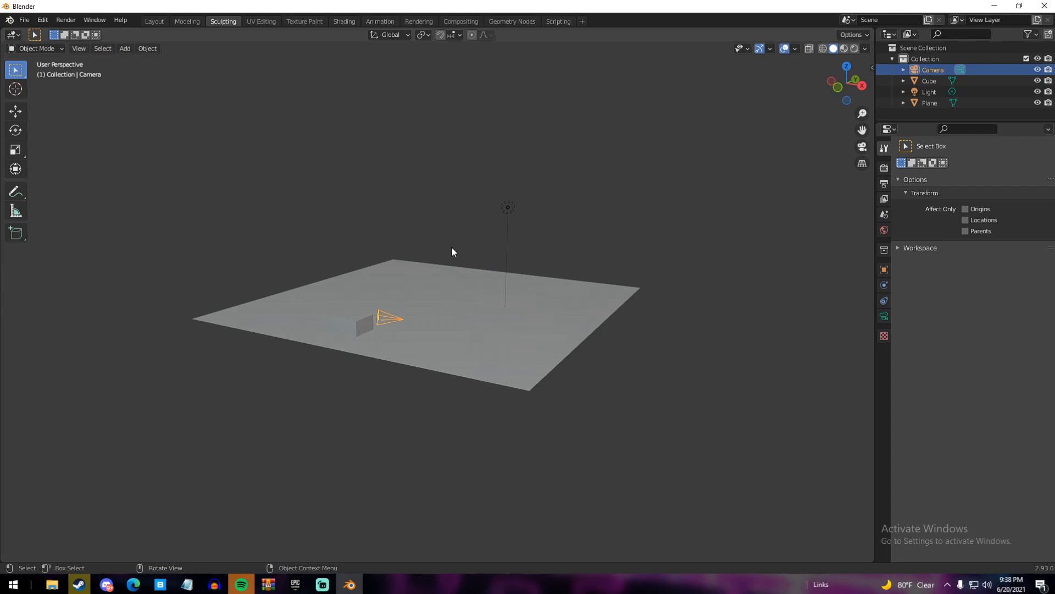
{"action": "left_click_drag", "start_coordinate": [3, 29], "coordinate": [338, 83]}
Show the camera view in the narrow viewport and enlarge its frame to fill the viewport's width
{"action": "scroll", "coordinate": [131, 240], "scroll_direction": "up", "scroll_amount": 10}
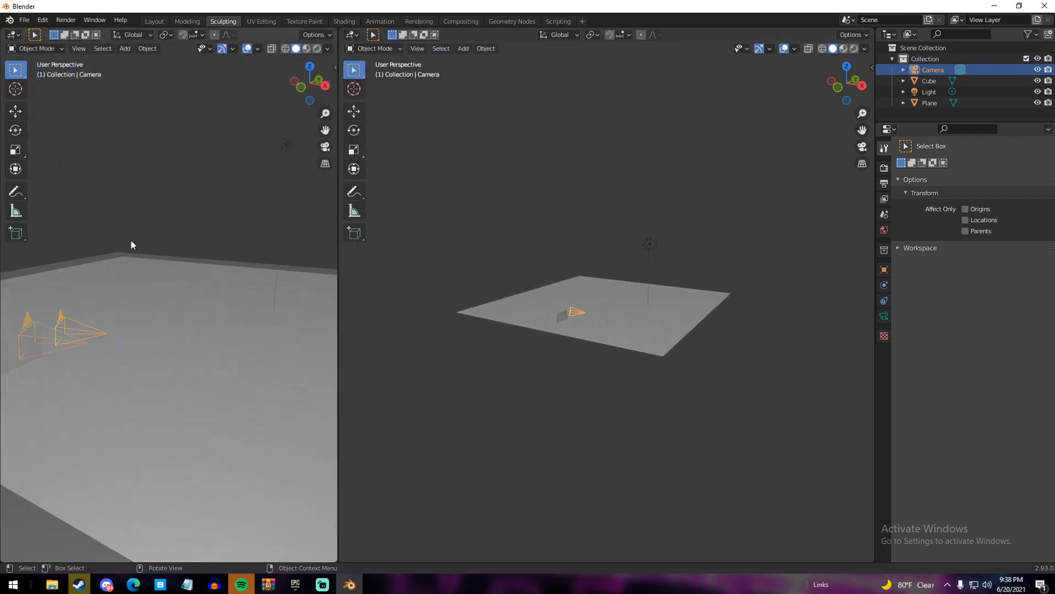
{"action": "middle_click_drag", "start_coordinate": [129, 269], "coordinate": [8, 297]}
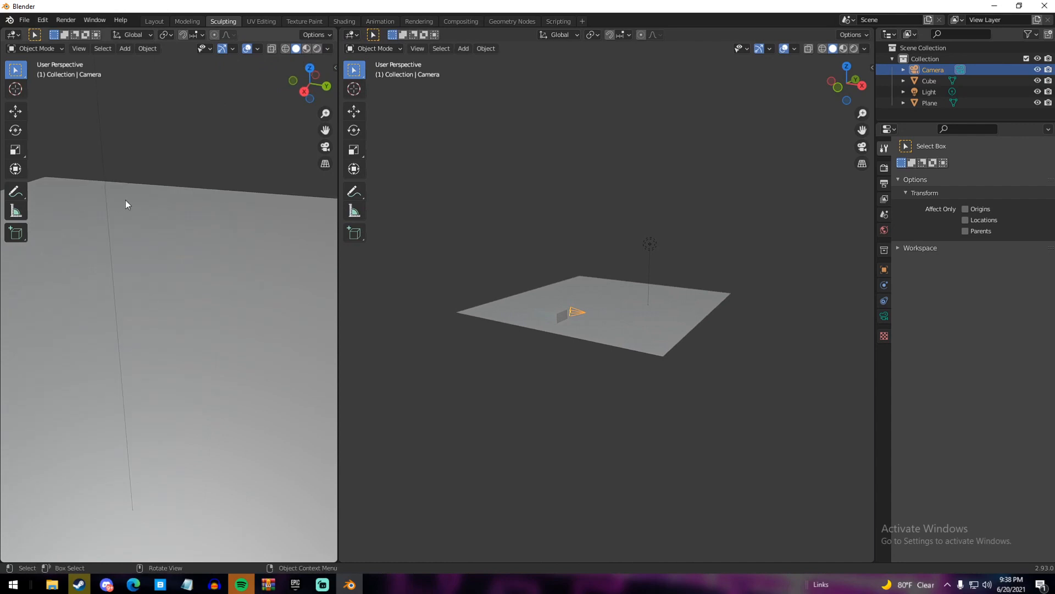
{"action": "key", "text": "KP_0"}
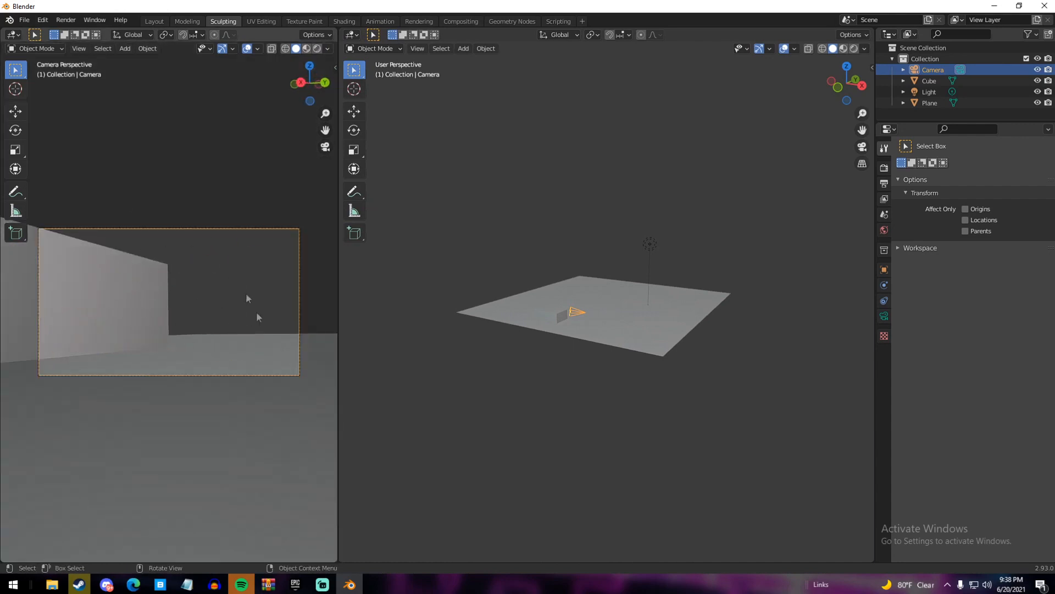
{"action": "middle_click_drag", "start_coordinate": [681, 346], "coordinate": [665, 374]}
{"action": "scroll", "coordinate": [252, 312], "scroll_direction": "up", "scroll_amount": 1}
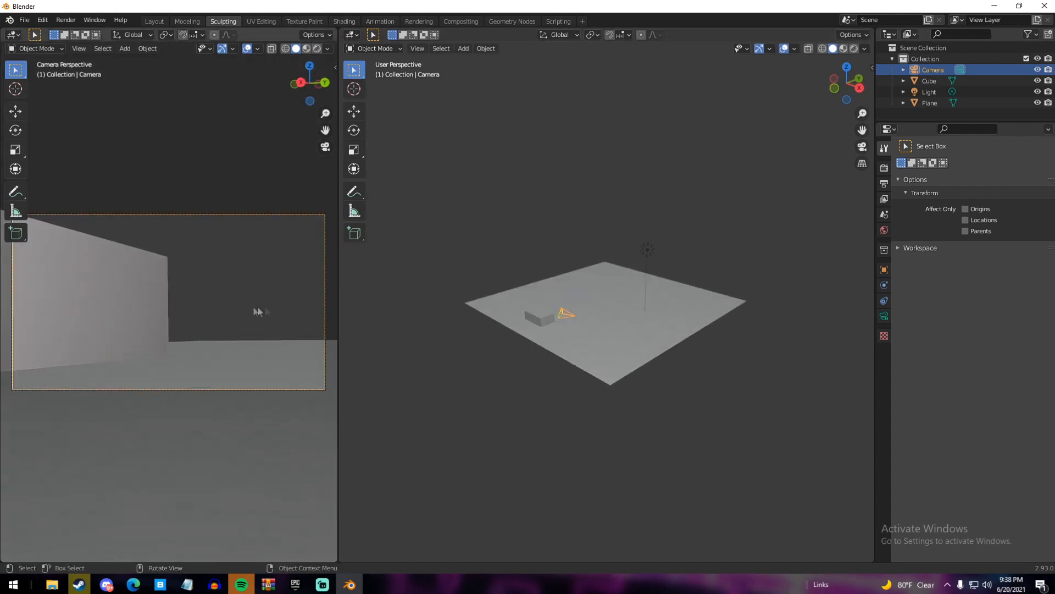
Select the ground plane in the wide viewport and switch it to Sculpt Mode
{"action": "scroll", "coordinate": [575, 348], "scroll_direction": "up", "scroll_amount": 10}
{"action": "scroll", "coordinate": [454, 360], "scroll_direction": "down", "scroll_amount": 10}
{"action": "middle_click_drag", "start_coordinate": [459, 325], "coordinate": [484, 351]}
{"action": "scroll", "coordinate": [494, 345], "scroll_direction": "up", "scroll_amount": 5}
{"action": "left_click", "coordinate": [586, 296]}
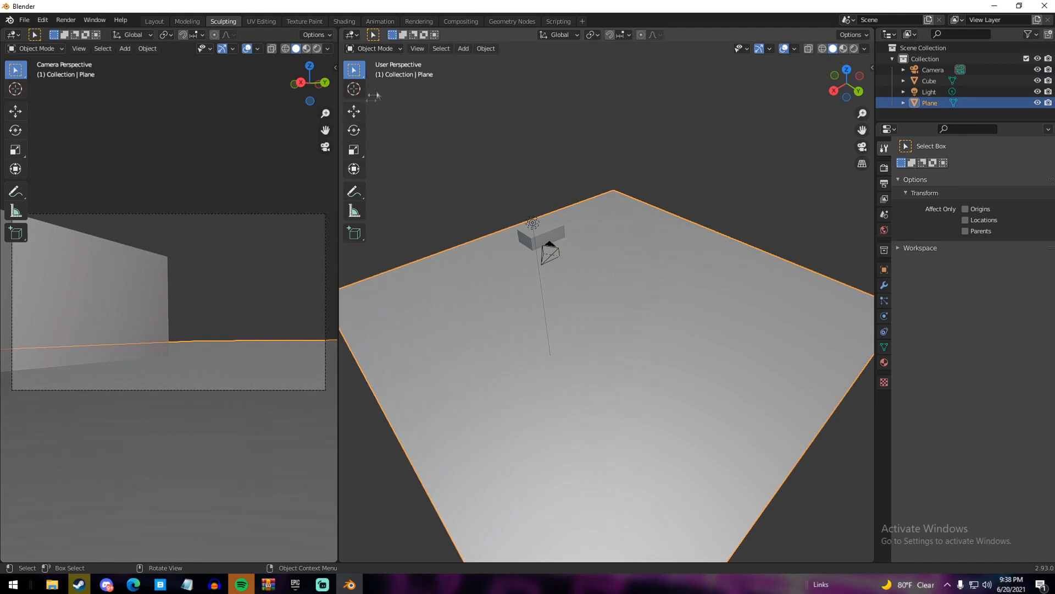
{"action": "left_click", "coordinate": [397, 45]}
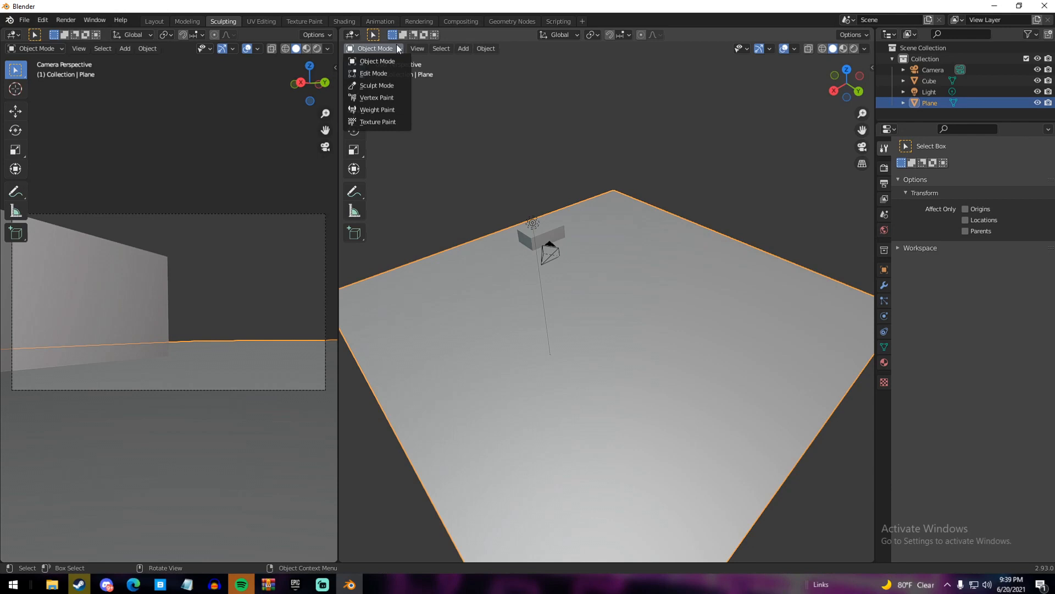
{"action": "left_click", "coordinate": [377, 51]}
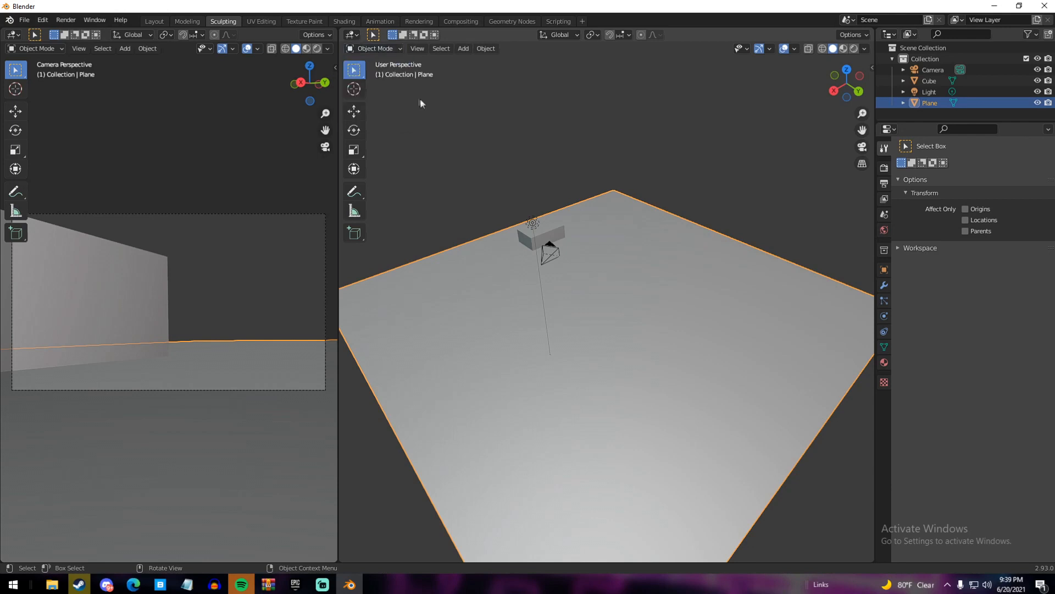
{"action": "left_click", "coordinate": [383, 47]}
{"action": "left_click", "coordinate": [380, 86]}
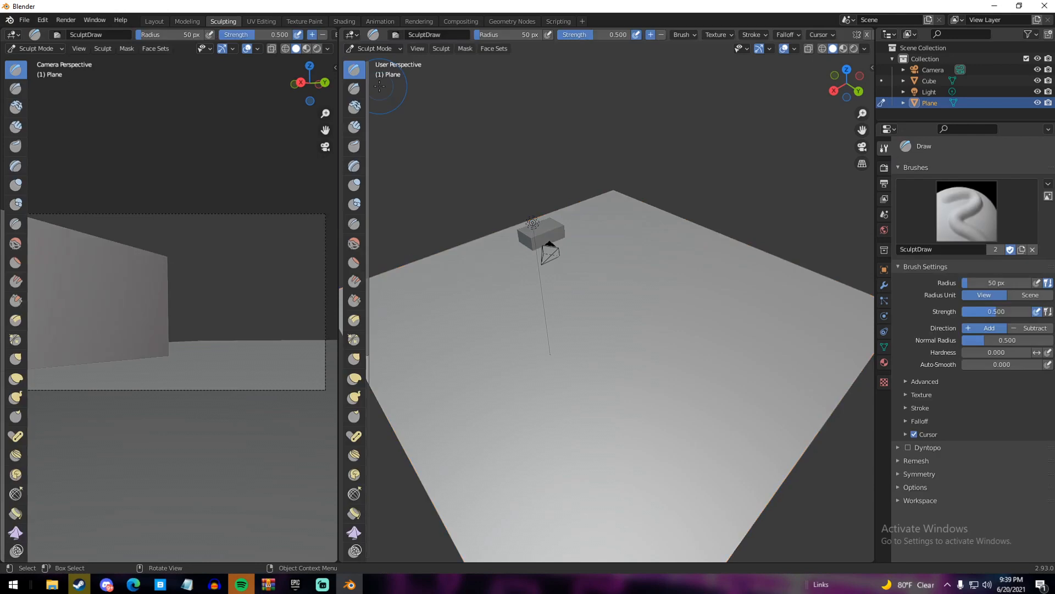
Set the Draw brush radius to 128 px, raise a dune at the plane's corner beyond the cube, and undo the last stroke
{"action": "middle_click_drag", "start_coordinate": [561, 147], "coordinate": [639, 240]}
{"action": "key", "text": "f"}
{"action": "left_click", "coordinate": [710, 247]}
{"action": "mouse_move", "coordinate": [670, 224]}
{"action": "left_mouse_down"}
{"action": "mouse_move", "coordinate": [652, 217]}
{"action": "mouse_move", "coordinate": [684, 218]}
{"action": "left_mouse_up"}
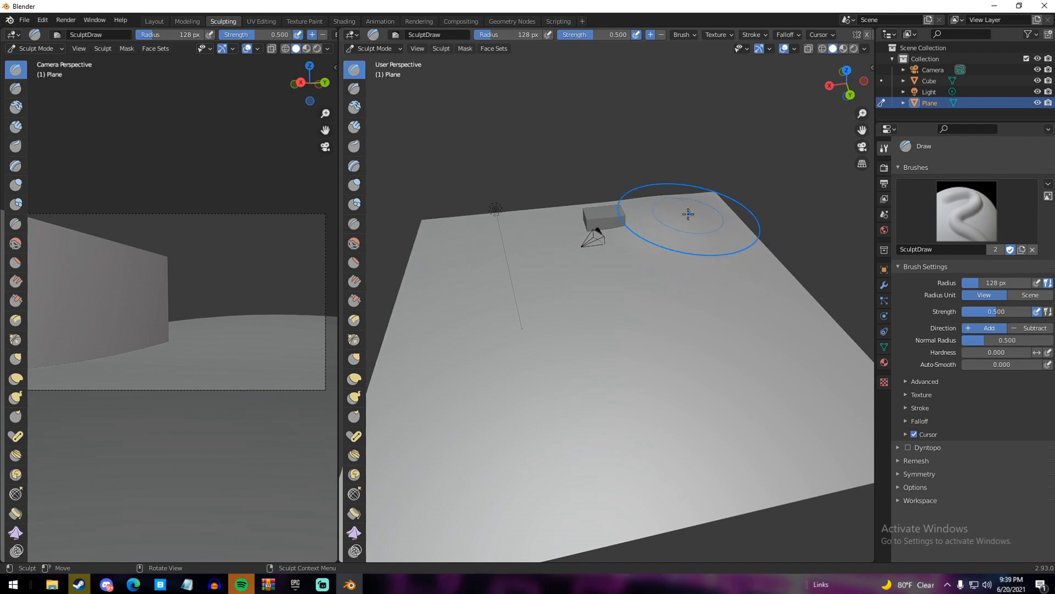
{"action": "mouse_move", "coordinate": [732, 213]}
{"action": "left_mouse_down"}
{"action": "mouse_move", "coordinate": [737, 207]}
{"action": "mouse_move", "coordinate": [711, 206]}
{"action": "left_mouse_up"}
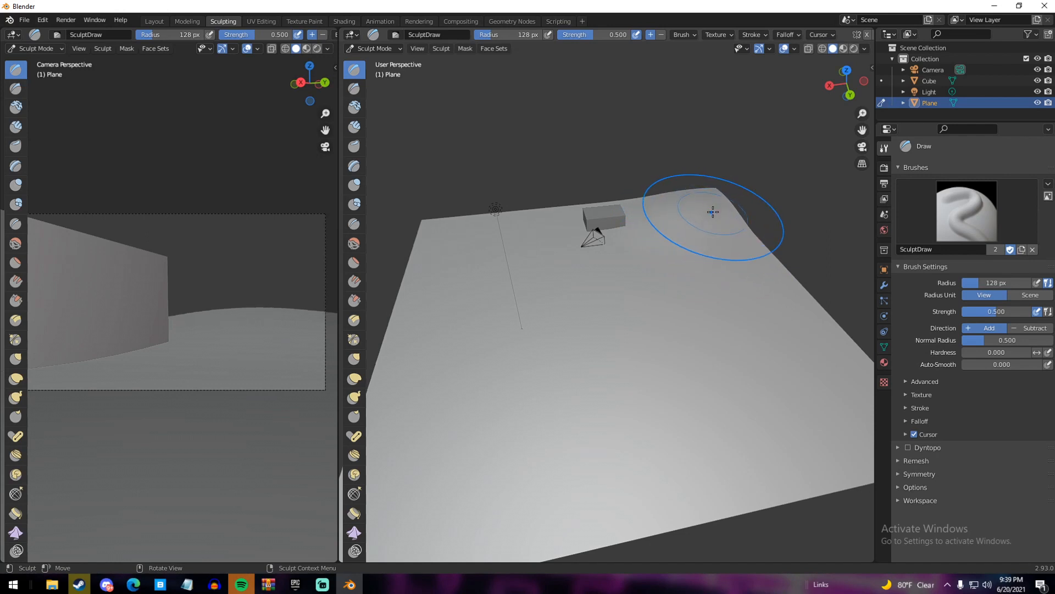
{"action": "key", "text": "ctrl+z"}
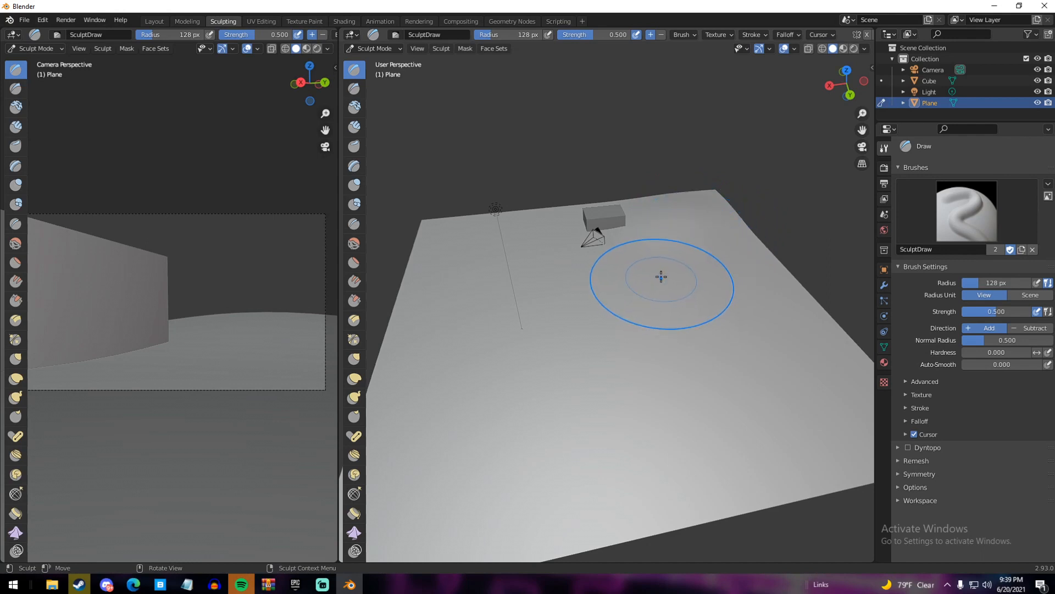
Set the Draw brush radius to 79 px and sculpt smaller bumps on the terrain near the camera and the raised corner
{"action": "key", "text": "f"}
{"action": "left_click", "coordinate": [654, 252]}
{"action": "scroll", "coordinate": [653, 252], "scroll_direction": "up", "scroll_amount": 3}
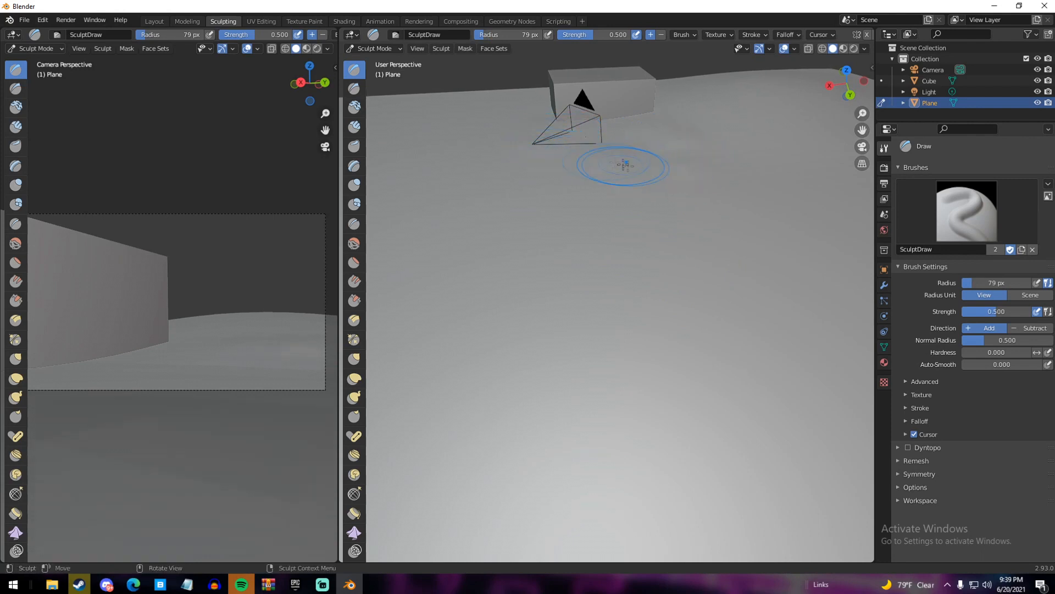
{"action": "scroll", "coordinate": [654, 165], "scroll_direction": "down", "scroll_amount": 2}
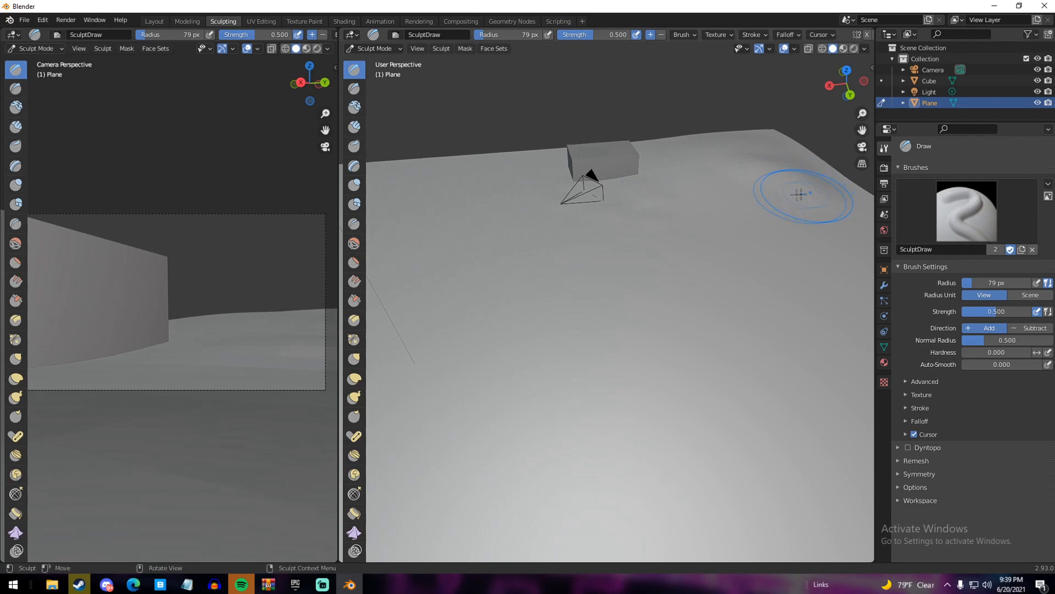
{"action": "mouse_move", "coordinate": [783, 167]}
{"action": "left_mouse_down"}
{"action": "mouse_move", "coordinate": [791, 167]}
{"action": "mouse_move", "coordinate": [769, 155]}
{"action": "mouse_move", "coordinate": [774, 145]}
{"action": "left_mouse_up"}
Examine the sculpted ground around the cube and camera from several angles and distances
{"action": "middle_click_drag", "start_coordinate": [772, 145], "coordinate": [681, 142]}
{"action": "scroll", "coordinate": [632, 156], "scroll_direction": "down", "scroll_amount": 4}
{"action": "middle_click_drag", "start_coordinate": [559, 177], "coordinate": [641, 160], "text": "shift"}
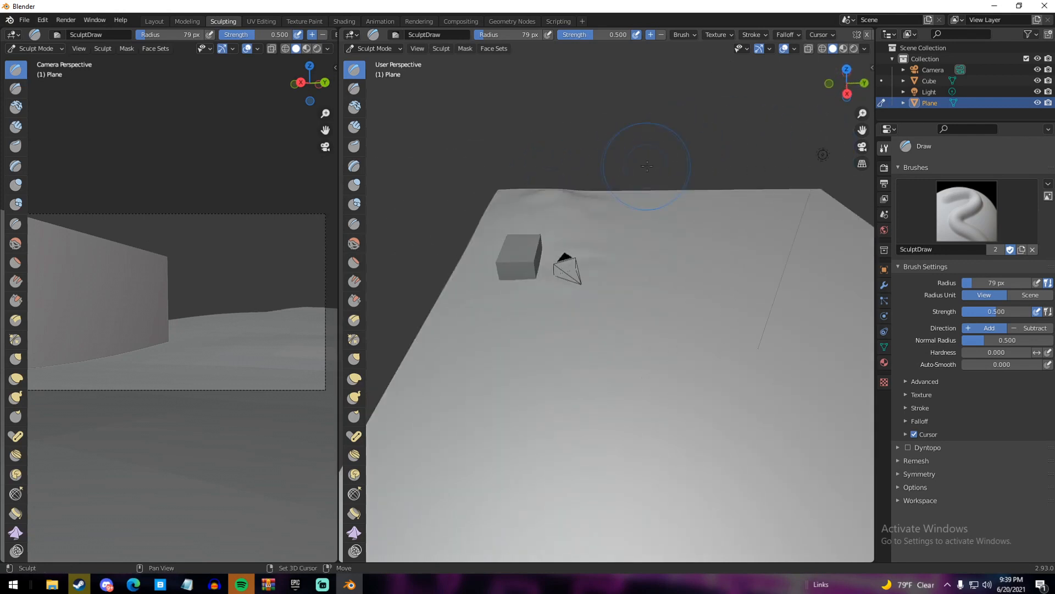
{"action": "scroll", "coordinate": [605, 174], "scroll_direction": "up", "scroll_amount": 5}
{"action": "middle_click_drag", "start_coordinate": [565, 188], "coordinate": [516, 170]}
{"action": "scroll", "coordinate": [515, 166], "scroll_direction": "down", "scroll_amount": 4}
{"action": "scroll", "coordinate": [530, 166], "scroll_direction": "up", "scroll_amount": 5}
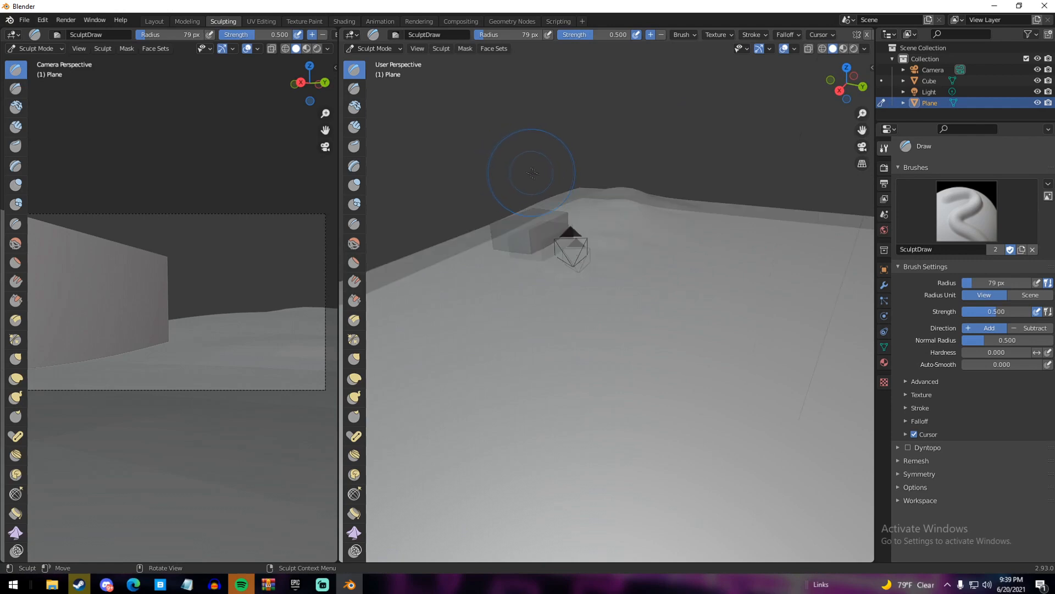
{"action": "scroll", "coordinate": [542, 179], "scroll_direction": "down", "scroll_amount": 7}
{"action": "scroll", "coordinate": [563, 199], "scroll_direction": "down", "scroll_amount": 2}
{"action": "middle_click_drag", "start_coordinate": [572, 206], "coordinate": [735, 243]}
{"action": "scroll", "coordinate": [632, 246], "scroll_direction": "up", "scroll_amount": 6}
{"action": "scroll", "coordinate": [709, 263], "scroll_direction": "down", "scroll_amount": 5}
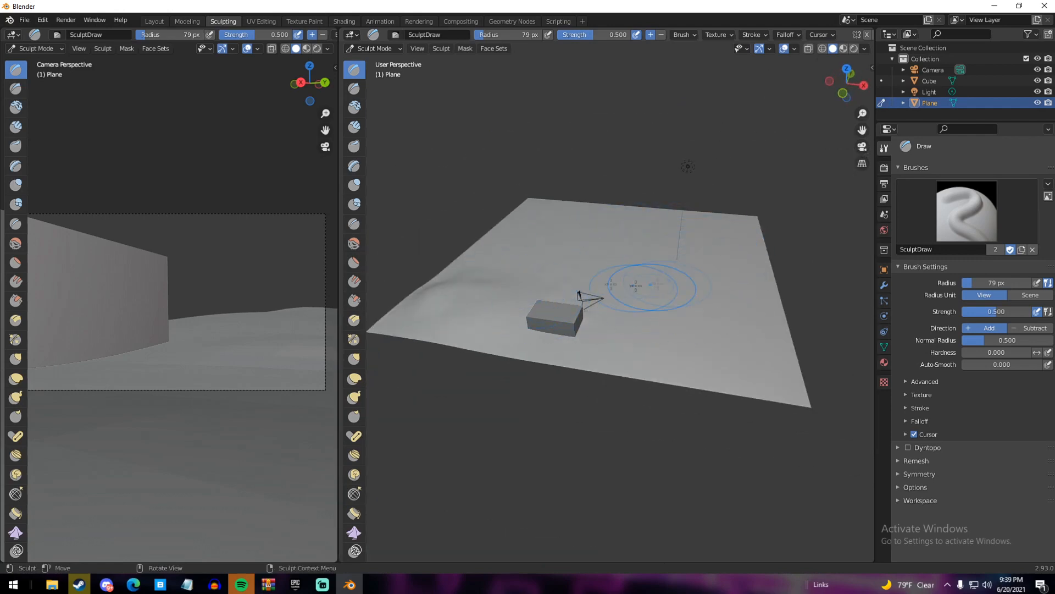
{"action": "middle_click_drag", "start_coordinate": [665, 247], "coordinate": [707, 301]}
{"action": "scroll", "coordinate": [704, 330], "scroll_direction": "up", "scroll_amount": 3}
{"action": "scroll", "coordinate": [690, 368], "scroll_direction": "down", "scroll_amount": 3}
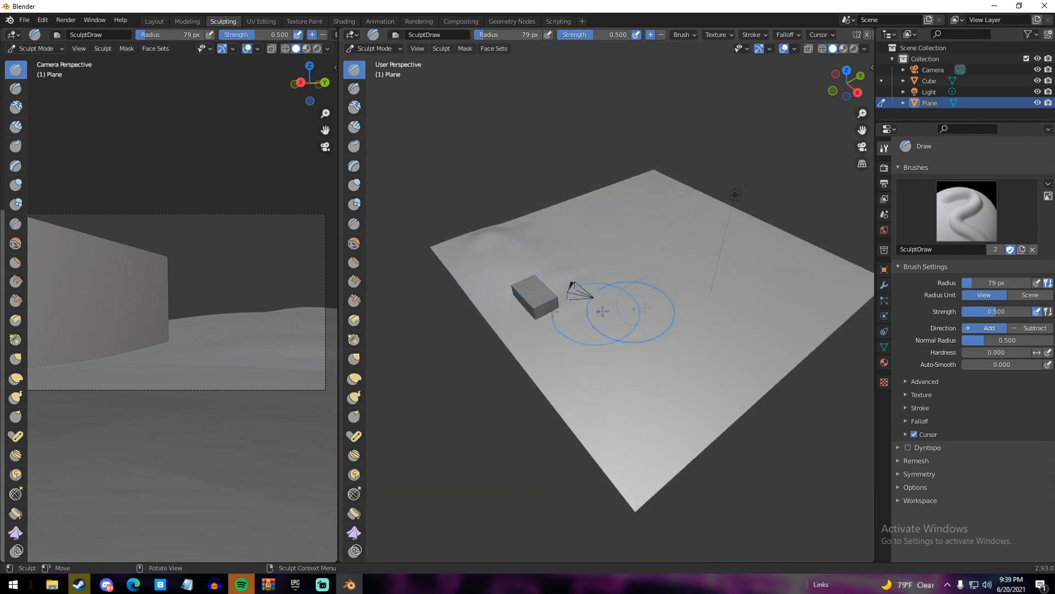
{"action": "mouse_move", "coordinate": [696, 247]}
{"action": "middle_mouse_down"}
{"action": "mouse_move", "coordinate": [701, 231]}
{"action": "mouse_move", "coordinate": [513, 335]}
{"action": "mouse_move", "coordinate": [709, 213]}
{"action": "mouse_move", "coordinate": [681, 215]}
{"action": "middle_mouse_up"}
{"action": "scroll", "coordinate": [662, 252], "scroll_direction": "down", "scroll_amount": 8}
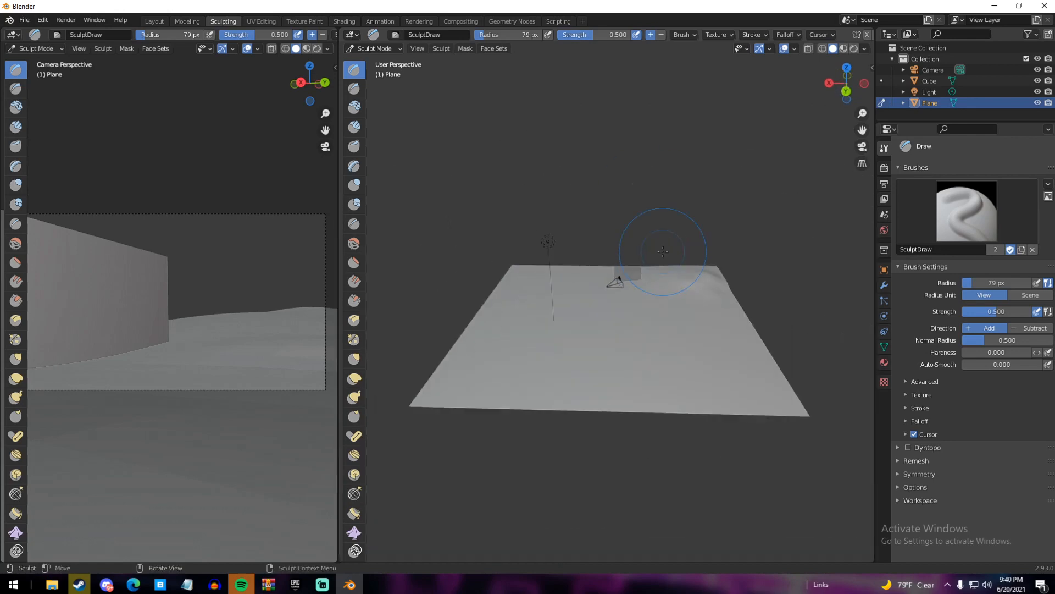
{"action": "middle_click_drag", "start_coordinate": [601, 297], "coordinate": [726, 299]}
{"action": "scroll", "coordinate": [636, 302], "scroll_direction": "up", "scroll_amount": 4}
{"action": "scroll", "coordinate": [725, 299], "scroll_direction": "down", "scroll_amount": 6}
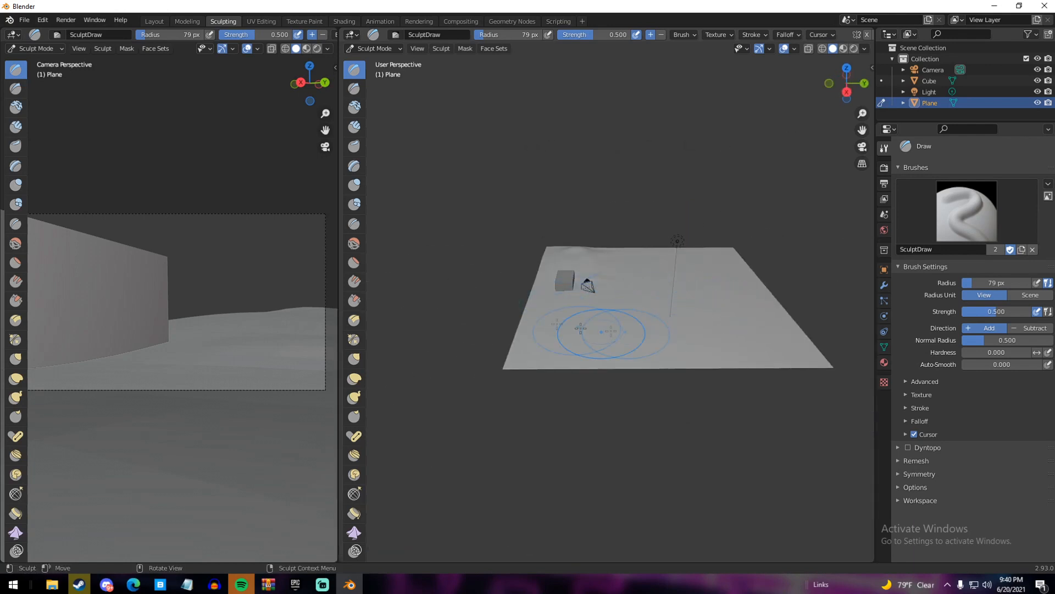
{"action": "scroll", "coordinate": [665, 324], "scroll_direction": "up", "scroll_amount": 5}
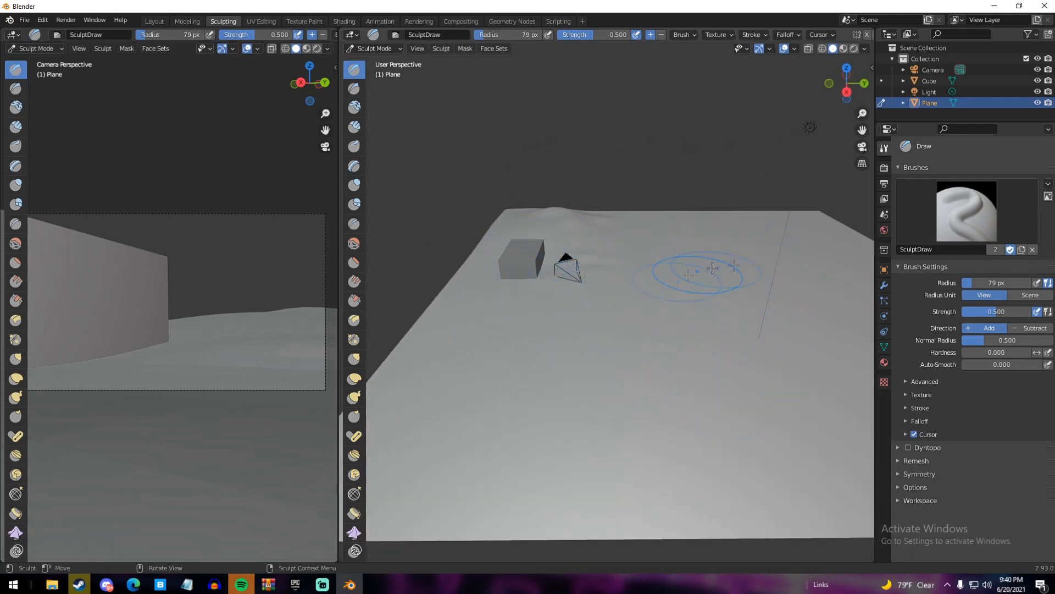
{"action": "middle_click_drag", "start_coordinate": [732, 349], "coordinate": [660, 325]}
{"action": "scroll", "coordinate": [660, 327], "scroll_direction": "down", "scroll_amount": 3}
{"action": "scroll", "coordinate": [659, 326], "scroll_direction": "up", "scroll_amount": 4}
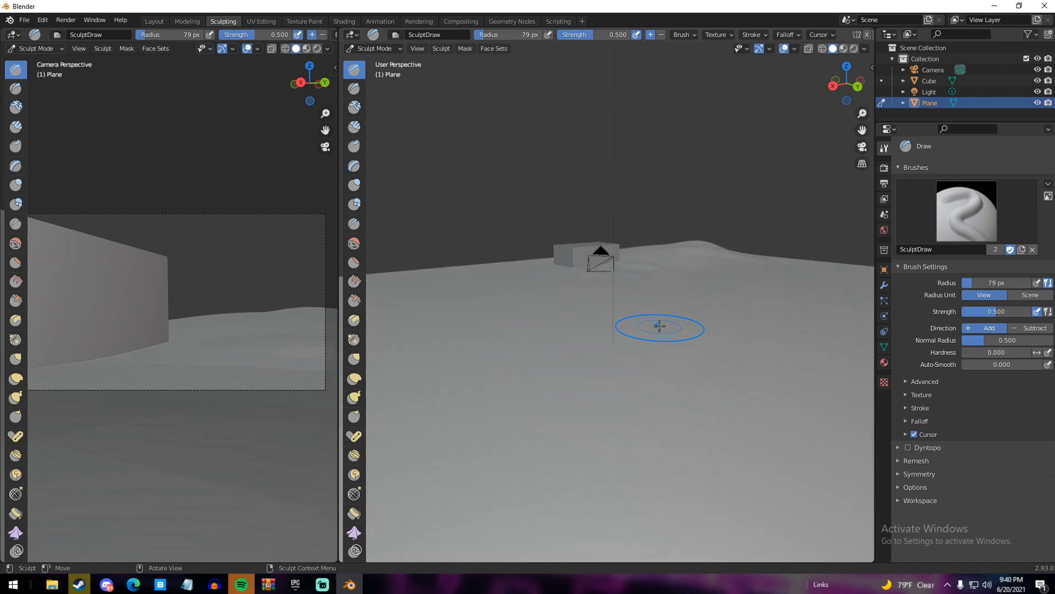
{"action": "middle_click_drag", "start_coordinate": [647, 286], "coordinate": [577, 302]}
{"action": "middle_click_drag", "start_coordinate": [671, 316], "coordinate": [632, 300]}
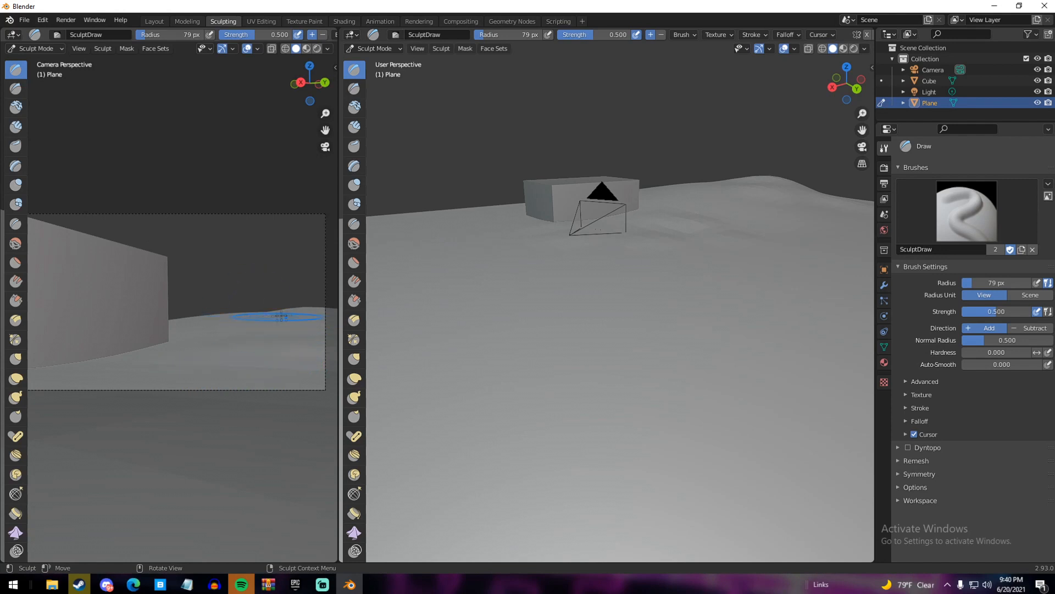
{"action": "mouse_move", "coordinate": [616, 305]}
{"action": "middle_mouse_down"}
{"action": "mouse_move", "coordinate": [629, 306]}
{"action": "mouse_move", "coordinate": [639, 341]}
{"action": "middle_mouse_up"}
{"action": "scroll", "coordinate": [639, 340], "scroll_direction": "up", "scroll_amount": 2}
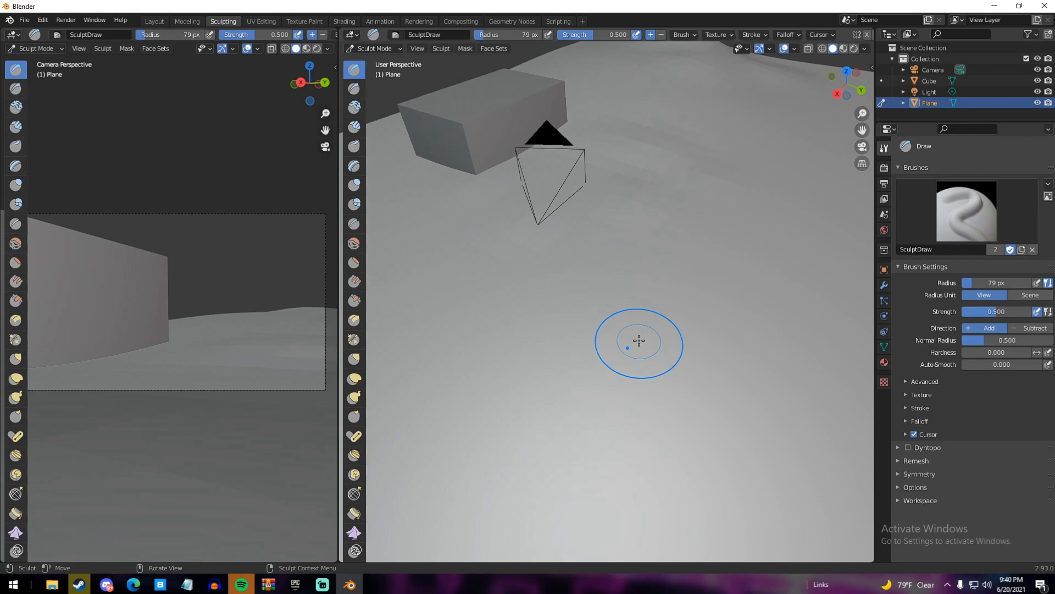
{"action": "scroll", "coordinate": [639, 340], "scroll_direction": "down", "scroll_amount": 3}
{"action": "middle_click_drag", "start_coordinate": [640, 341], "coordinate": [739, 314]}
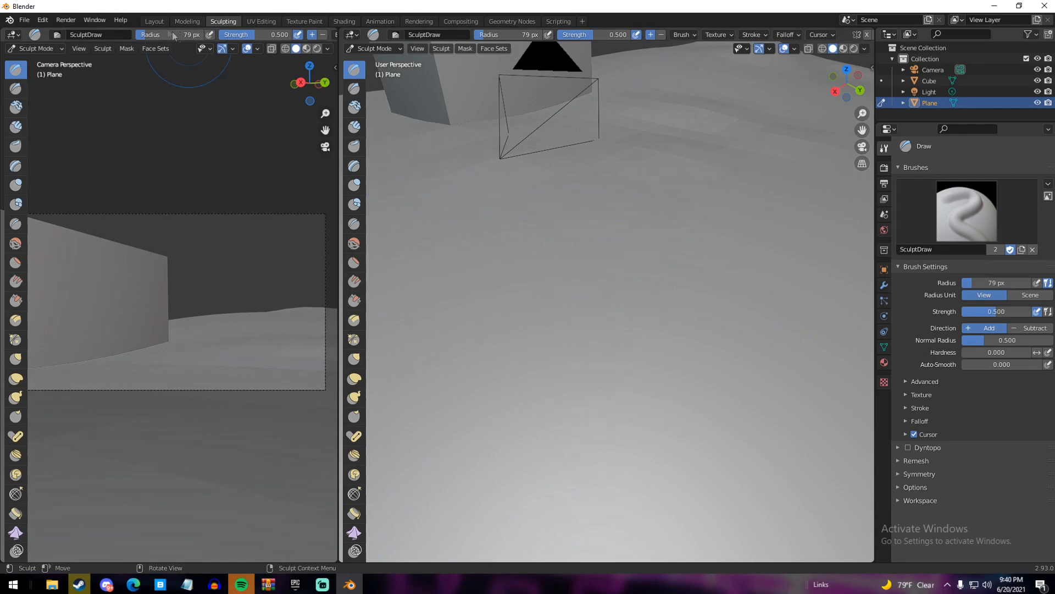
Return to the Layout workspace and shade the sculpted ground plane smooth
{"action": "left_click", "coordinate": [155, 22]}
{"action": "middle_click_drag", "start_coordinate": [494, 220], "coordinate": [644, 245]}
{"action": "scroll", "coordinate": [644, 245], "scroll_direction": "down", "scroll_amount": 6}
{"action": "scroll", "coordinate": [645, 245], "scroll_direction": "up", "scroll_amount": 4}
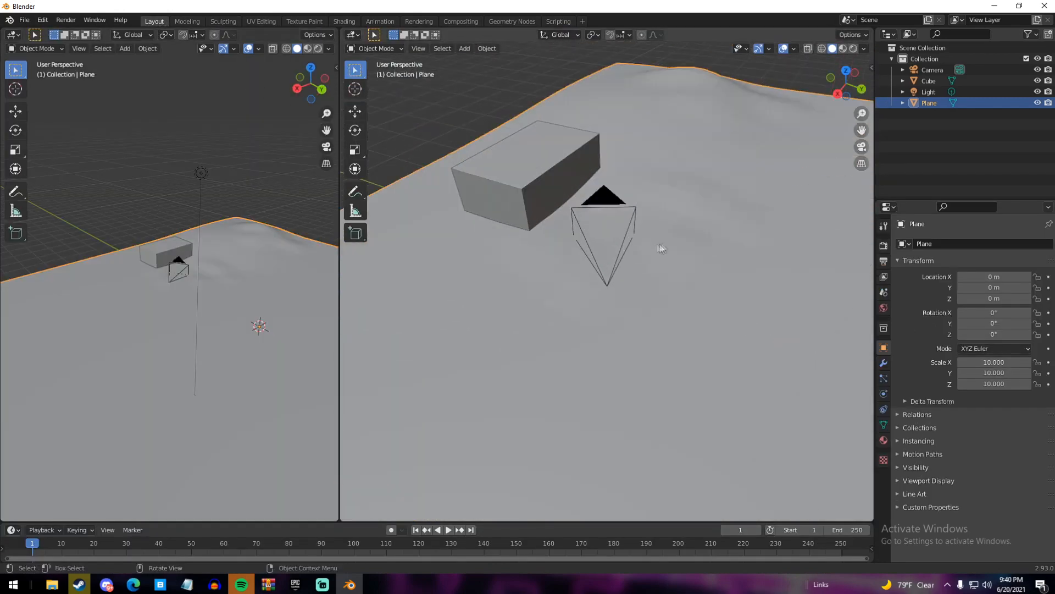
{"action": "middle_click_drag", "start_coordinate": [701, 215], "coordinate": [577, 271]}
{"action": "right_click", "coordinate": [586, 224]}
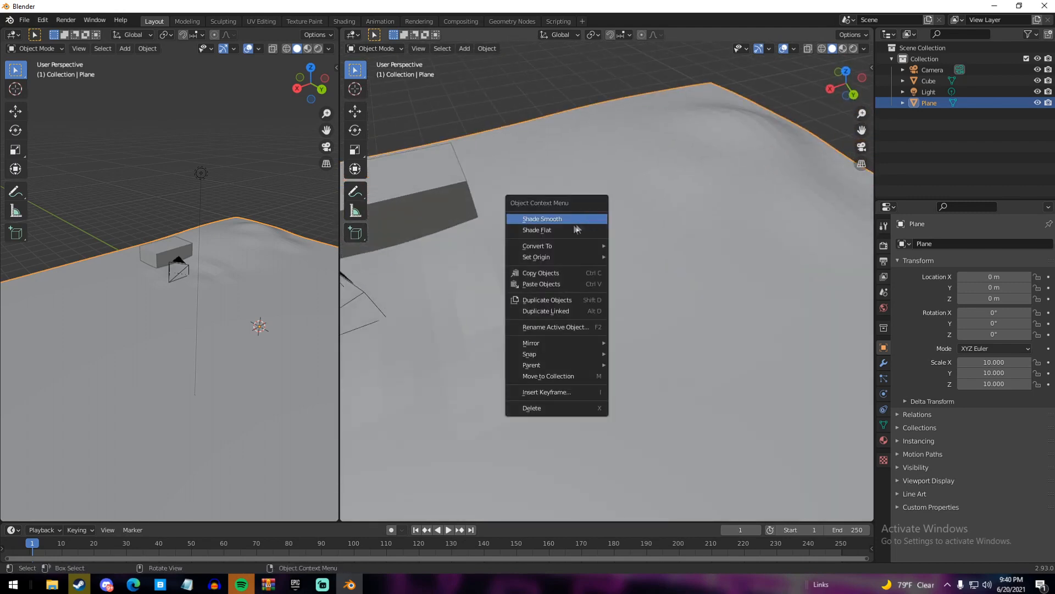
{"action": "left_click", "coordinate": [583, 222]}
{"action": "middle_click_drag", "start_coordinate": [586, 236], "coordinate": [734, 111]}
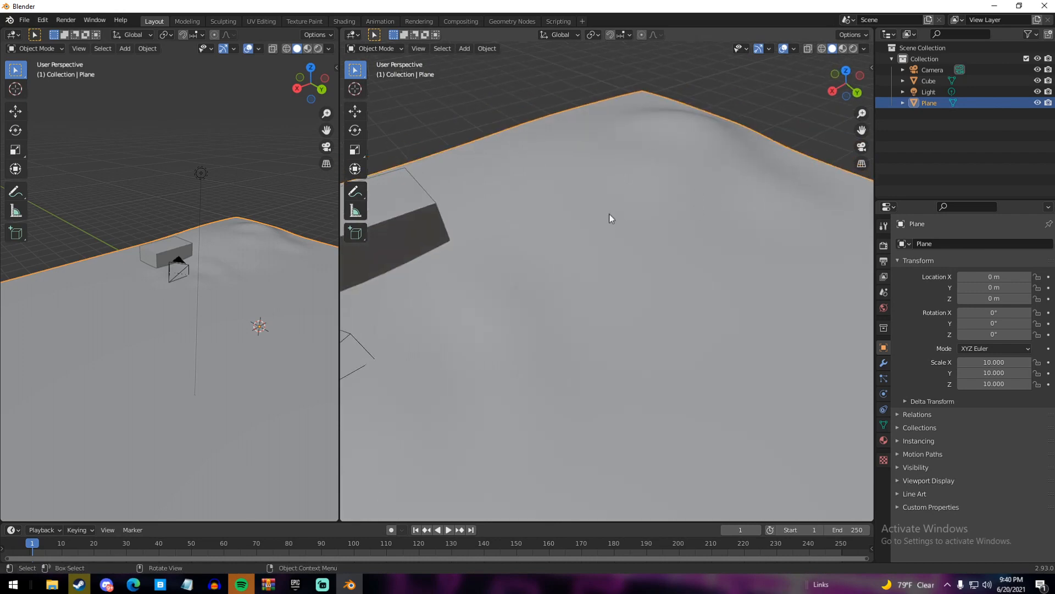
{"action": "middle_click_drag", "start_coordinate": [609, 215], "coordinate": [620, 187]}
{"action": "scroll", "coordinate": [619, 186], "scroll_direction": "down", "scroll_amount": 3}
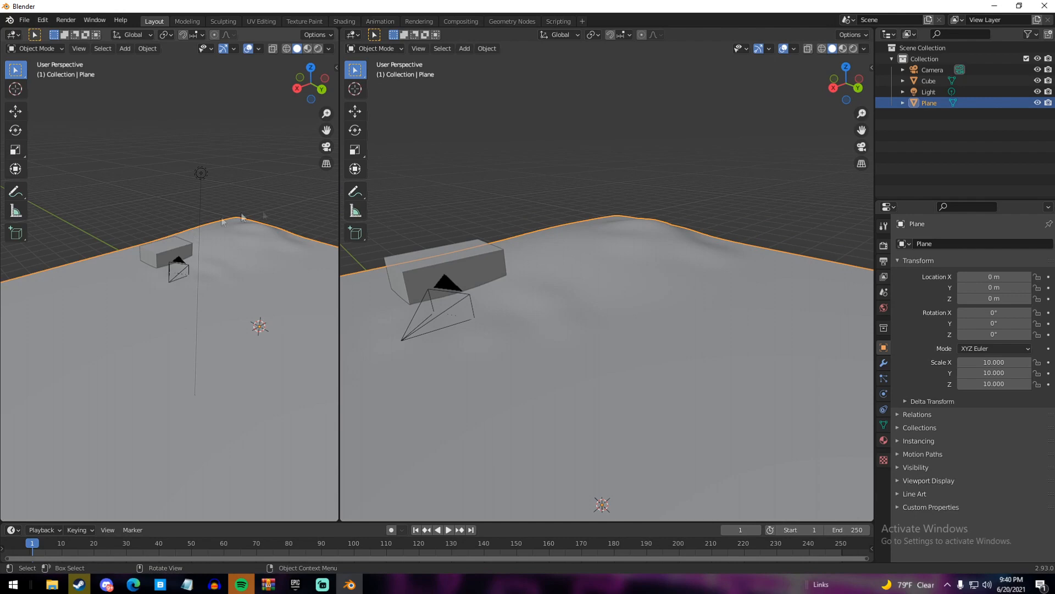
Check the smooth-shaded terrain through the camera with the plane deselected, and return to the perspective view
{"action": "key", "text": "KP_0"}
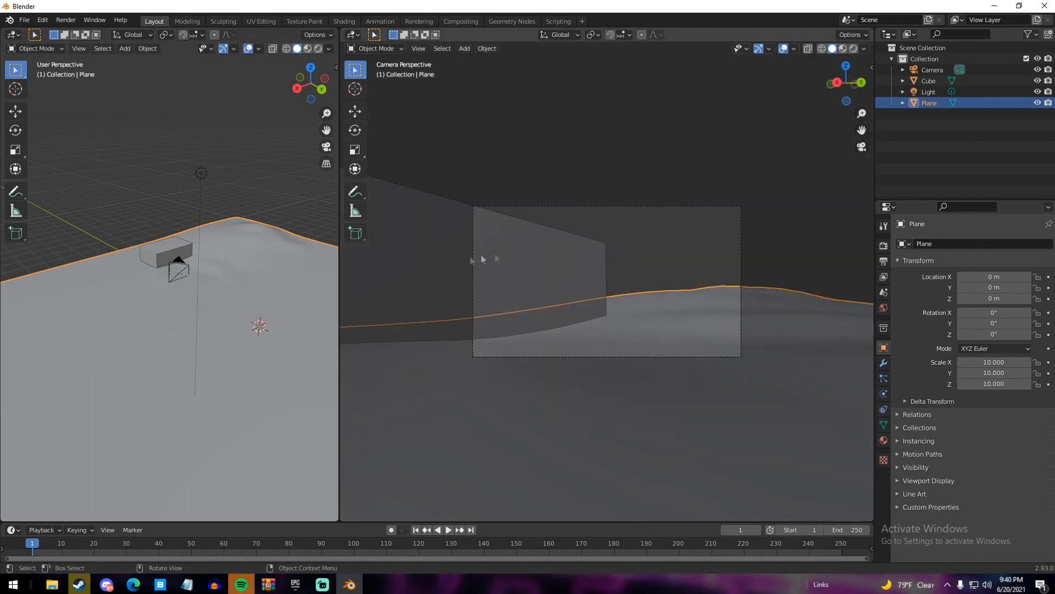
{"action": "left_click", "coordinate": [646, 252]}
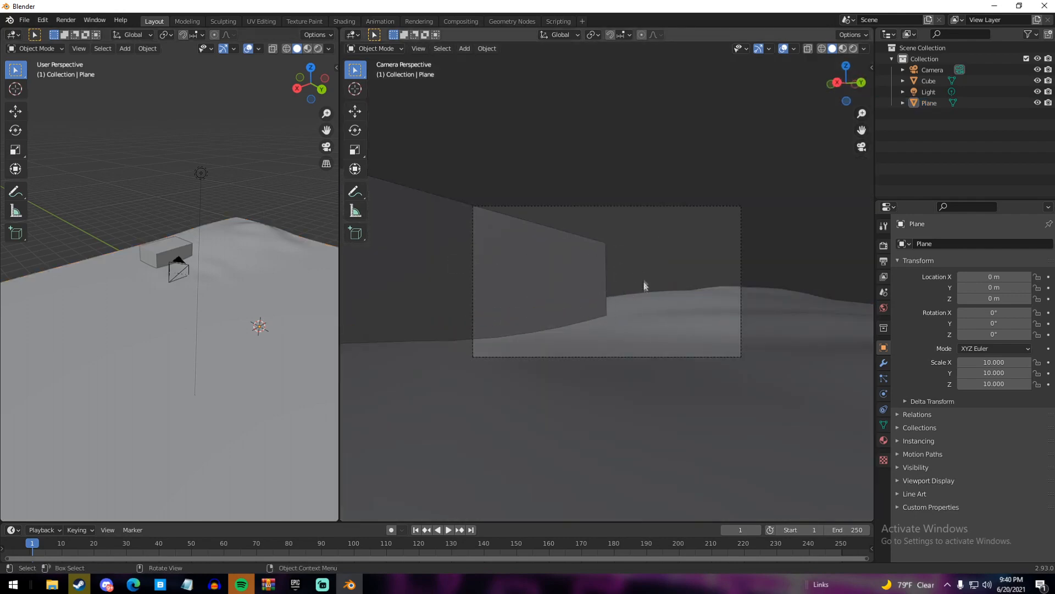
{"action": "key", "text": "KP_0"}
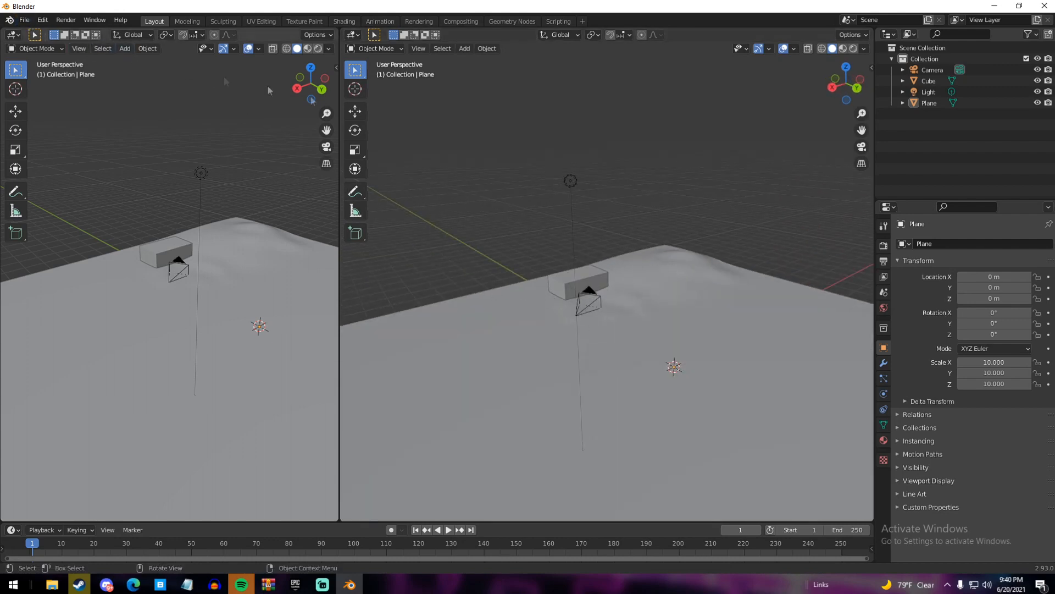
Import the FBX model building_finish_uv2.fbx from the source folder inside Pictures
{"action": "left_click", "coordinate": [27, 24]}
{"action": "mouse_move", "coordinate": [66, 169]}
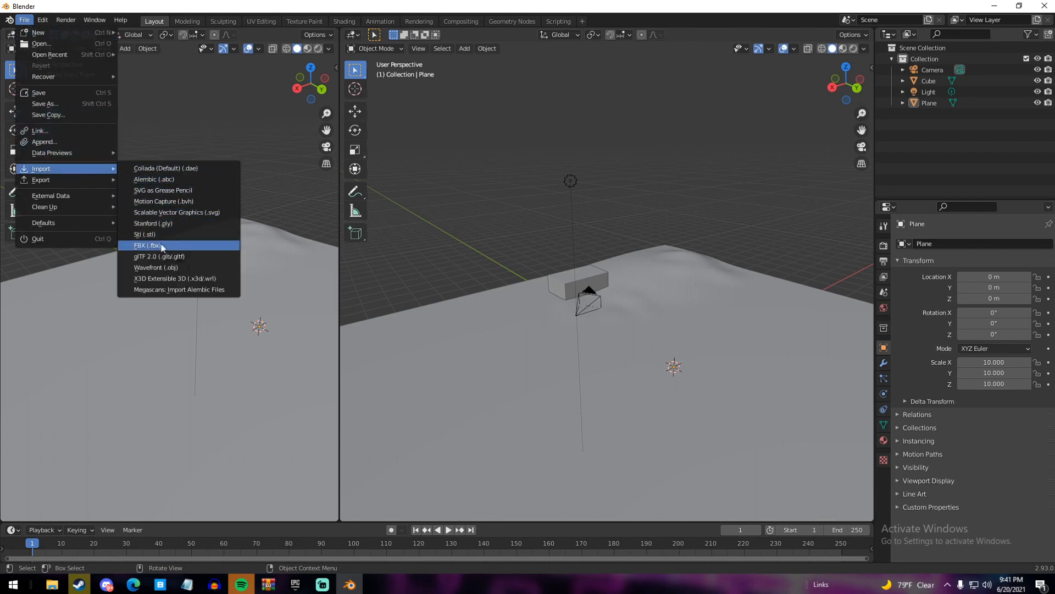
{"action": "left_click", "coordinate": [144, 246]}
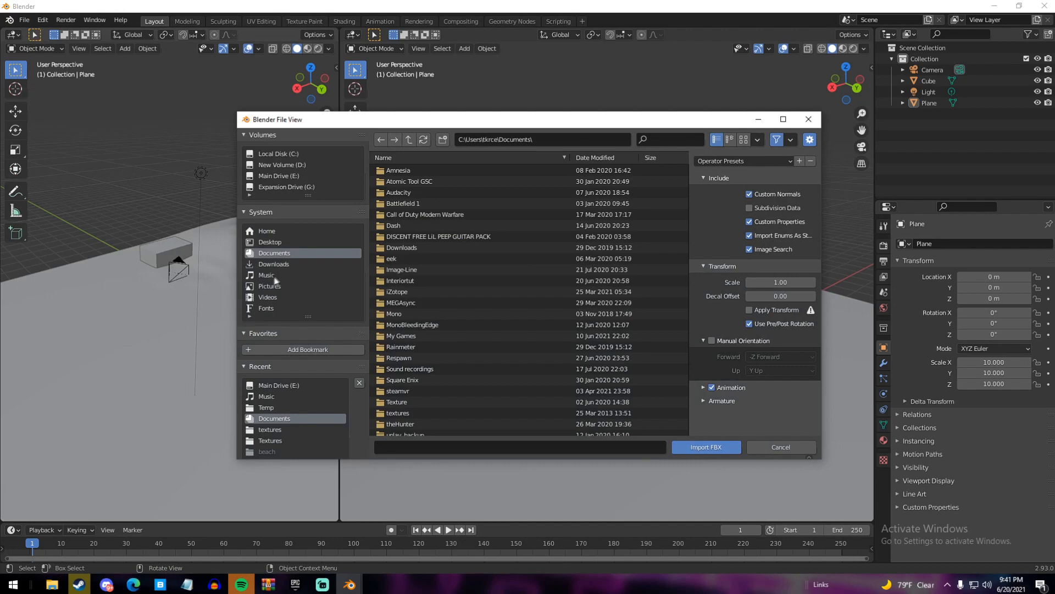
{"action": "left_click", "coordinate": [267, 288]}
{"action": "left_click", "coordinate": [404, 216]}
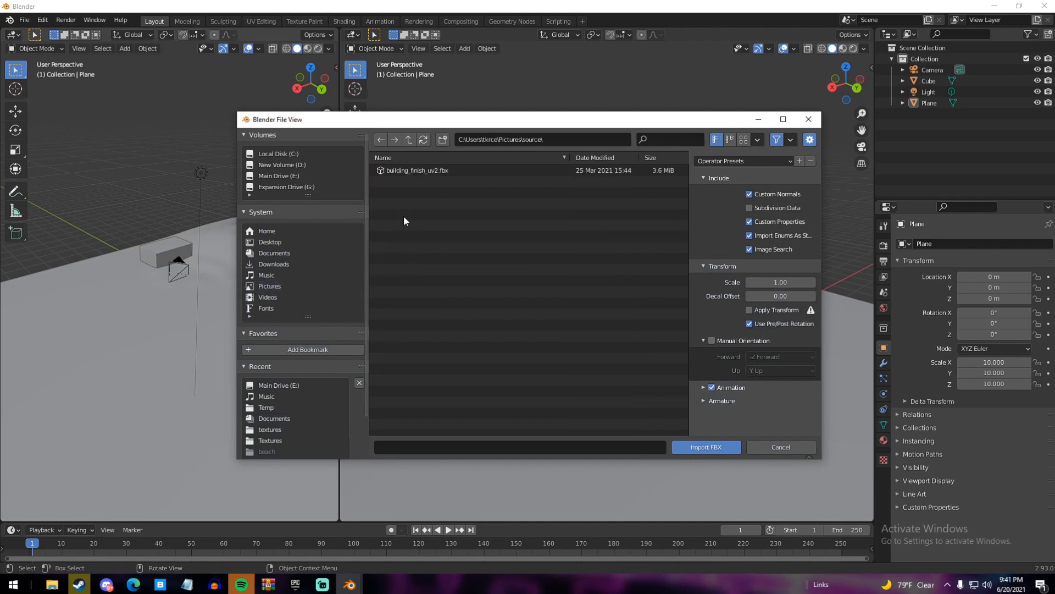
{"action": "double_click", "coordinate": [411, 170]}
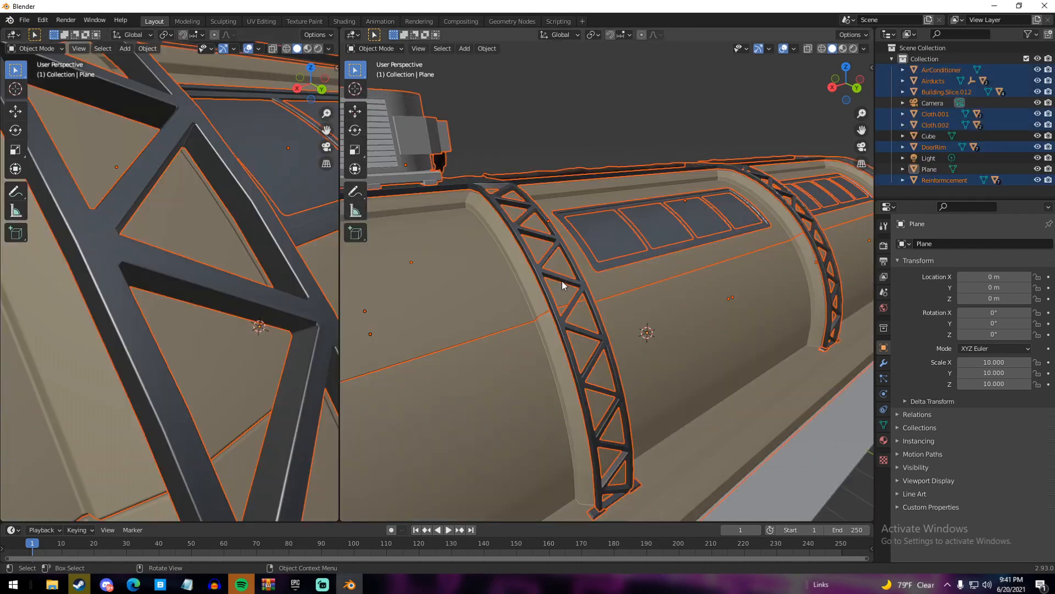
Scale the whole imported building down to about 0.228
{"action": "scroll", "coordinate": [581, 274], "scroll_direction": "down", "scroll_amount": 8}
{"action": "middle_click_drag", "start_coordinate": [656, 268], "coordinate": [512, 283]}
{"action": "scroll", "coordinate": [586, 285], "scroll_direction": "up", "scroll_amount": 1}
{"action": "scroll", "coordinate": [586, 284], "scroll_direction": "up", "scroll_amount": 4}
{"action": "key", "text": "s"}
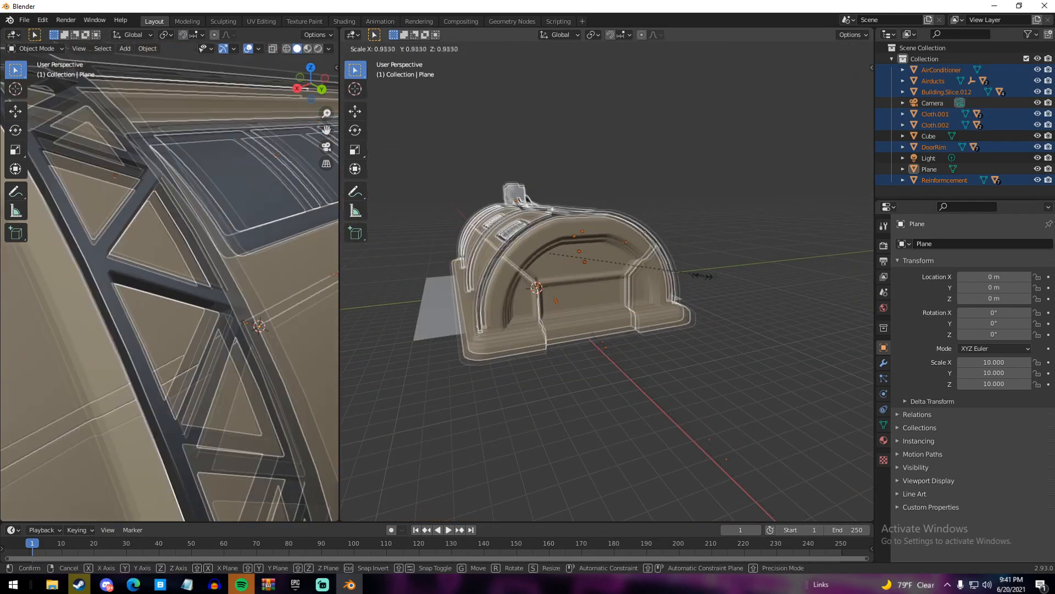
{"action": "left_click", "coordinate": [588, 264]}
{"action": "middle_click_drag", "start_coordinate": [588, 264], "coordinate": [556, 264]}
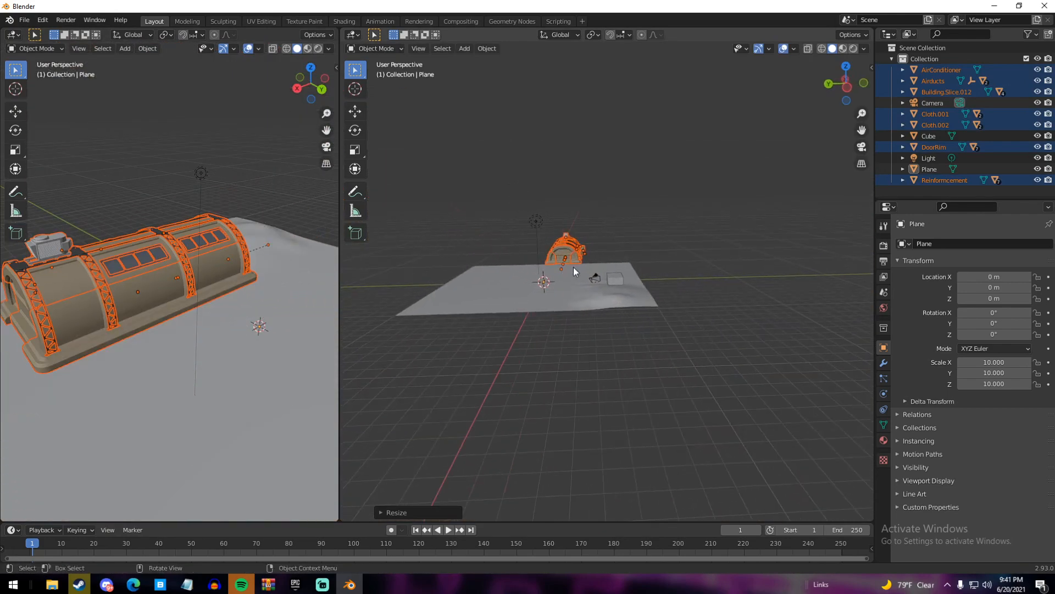
Move the imported building off the ground plane onto the empty grid beside it, and deselect it
{"action": "scroll", "coordinate": [555, 264], "scroll_direction": "up", "scroll_amount": 5}
{"action": "key", "text": "g"}
{"action": "left_click", "coordinate": [718, 265]}
{"action": "middle_click_drag", "start_coordinate": [718, 265], "coordinate": [423, 242]}
{"action": "key", "text": "g"}
{"action": "left_click", "coordinate": [595, 255]}
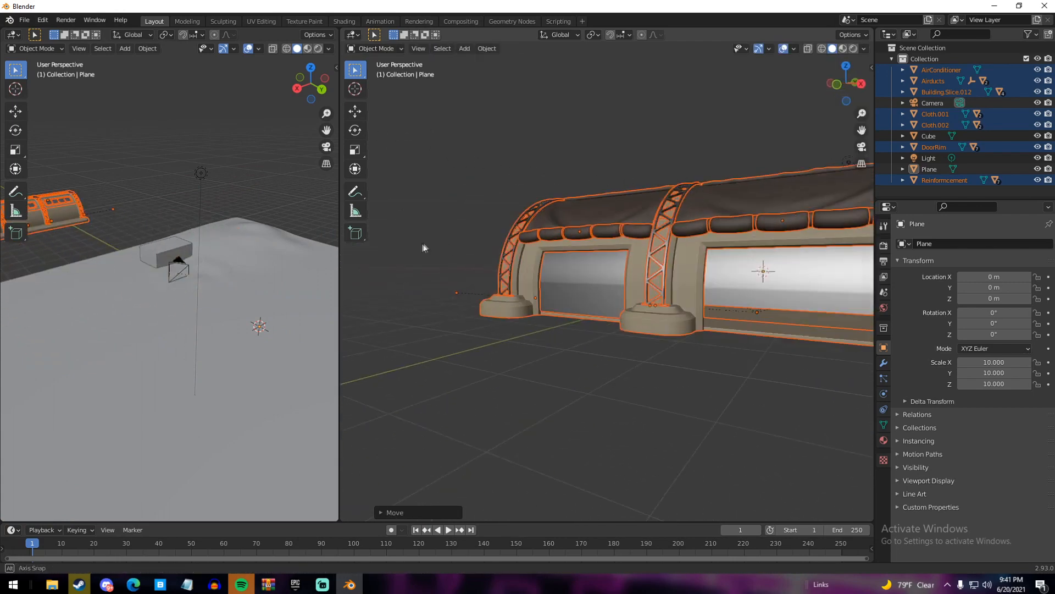
{"action": "scroll", "coordinate": [434, 234], "scroll_direction": "up", "scroll_amount": 5}
{"action": "left_click", "coordinate": [508, 200]}
{"action": "scroll", "coordinate": [517, 214], "scroll_direction": "down", "scroll_amount": 6}
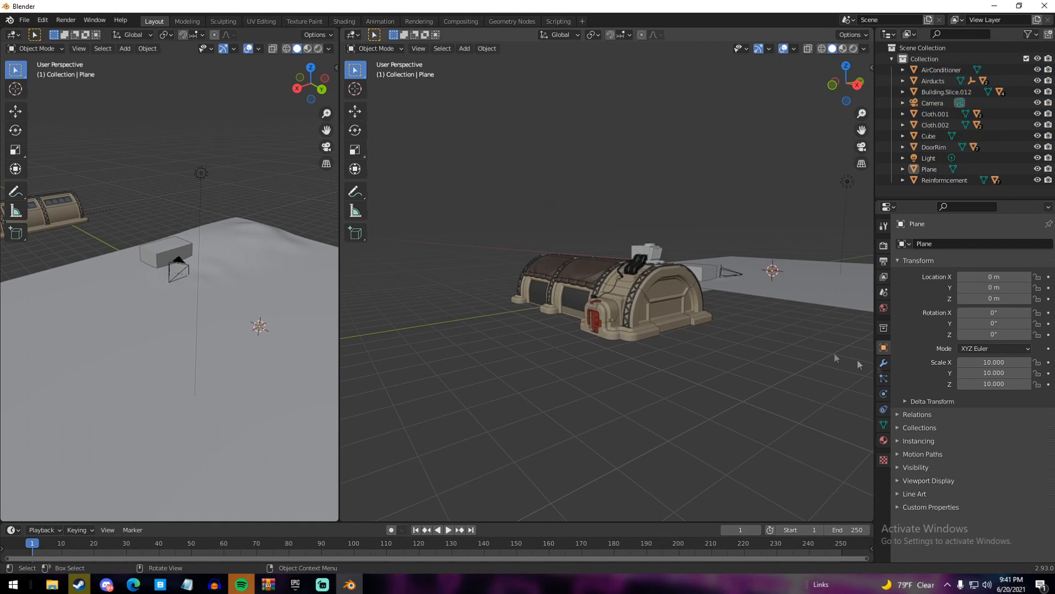
Change the narrow viewport beside the main view into a Shader Editor and shrink its sidebar to free space for nodes
{"action": "left_click", "coordinate": [14, 36]}
{"action": "left_click", "coordinate": [25, 137]}
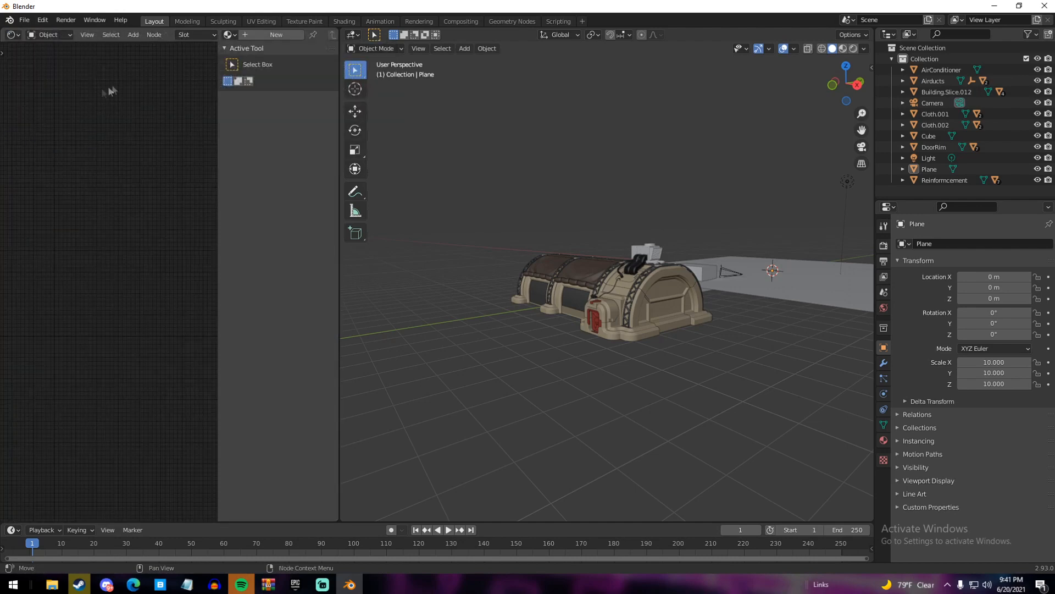
{"action": "left_click_drag", "start_coordinate": [217, 159], "coordinate": [429, 162]}
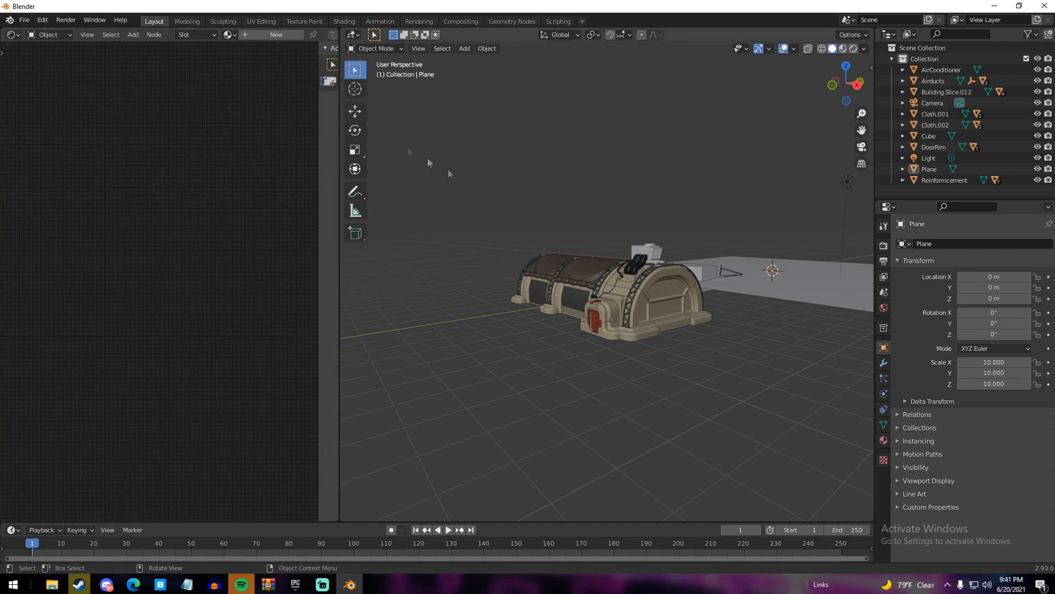
Select the building's main shell to show its Concrete material nodes, and examine the building from several sides
{"action": "left_click", "coordinate": [660, 306]}
{"action": "scroll", "coordinate": [149, 413], "scroll_direction": "up", "scroll_amount": 3}
{"action": "middle_click_drag", "start_coordinate": [438, 342], "coordinate": [468, 269]}
{"action": "scroll", "coordinate": [711, 388], "scroll_direction": "up", "scroll_amount": 5}
{"action": "middle_click_drag", "start_coordinate": [561, 234], "coordinate": [581, 241]}
{"action": "scroll", "coordinate": [625, 270], "scroll_direction": "down", "scroll_amount": 5}
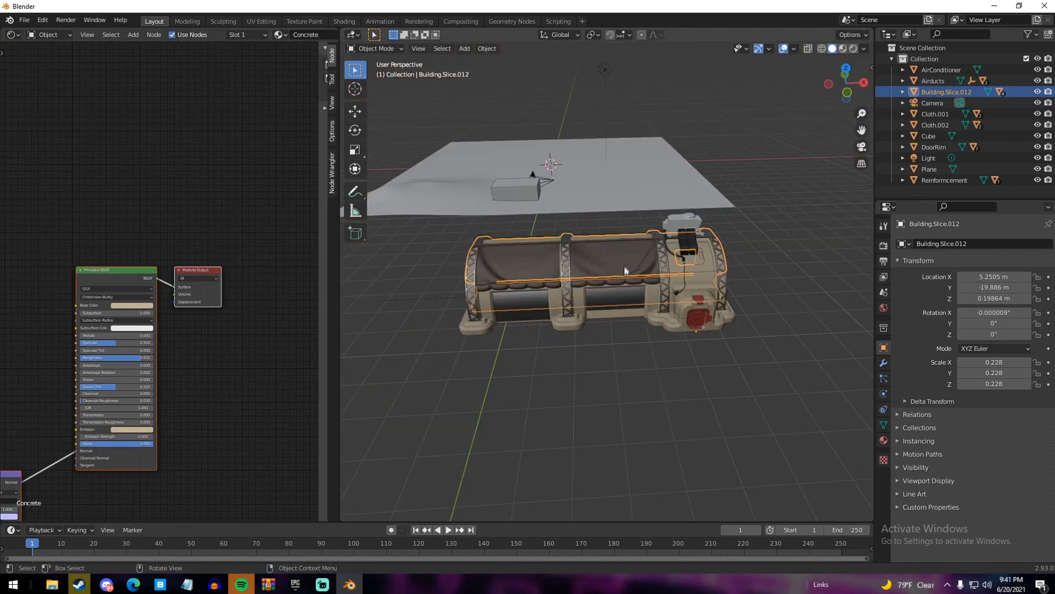
{"action": "middle_click_drag", "start_coordinate": [625, 270], "coordinate": [649, 285]}
{"action": "scroll", "coordinate": [649, 285], "scroll_direction": "up", "scroll_amount": 4}
{"action": "middle_click_drag", "start_coordinate": [632, 306], "coordinate": [531, 259]}
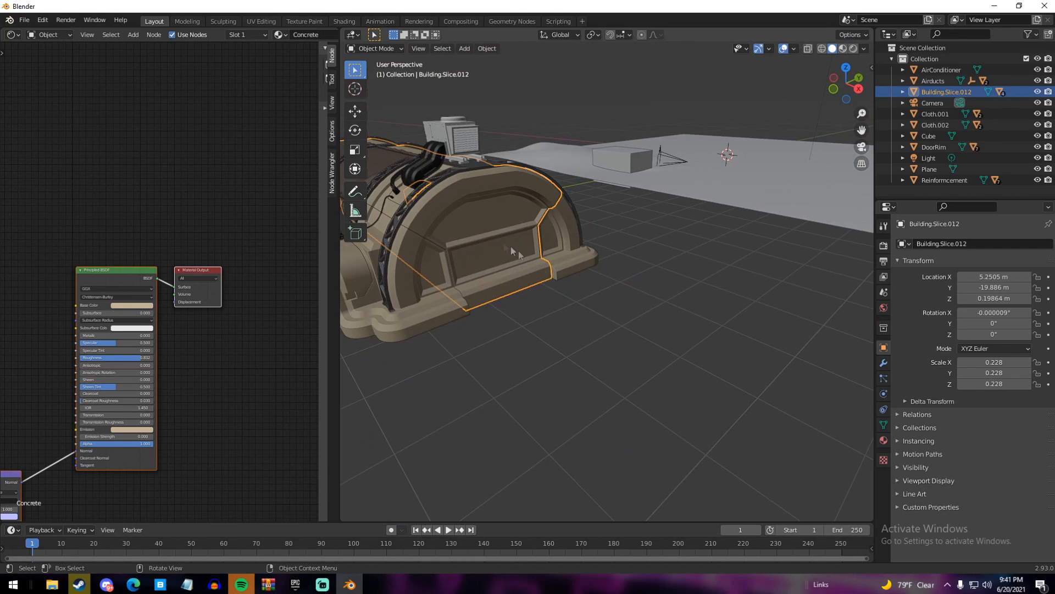
Select the rolled cloth bundle and the cloth covers on the building in turn to inspect their material nodes
{"action": "left_click", "coordinate": [549, 230]}
{"action": "middle_click_drag", "start_coordinate": [408, 278], "coordinate": [556, 360], "text": "shift"}
{"action": "left_click", "coordinate": [552, 290]}
{"action": "middle_click_drag", "start_coordinate": [552, 289], "coordinate": [594, 269]}
{"action": "left_click", "coordinate": [579, 274]}
{"action": "left_click", "coordinate": [598, 288]}
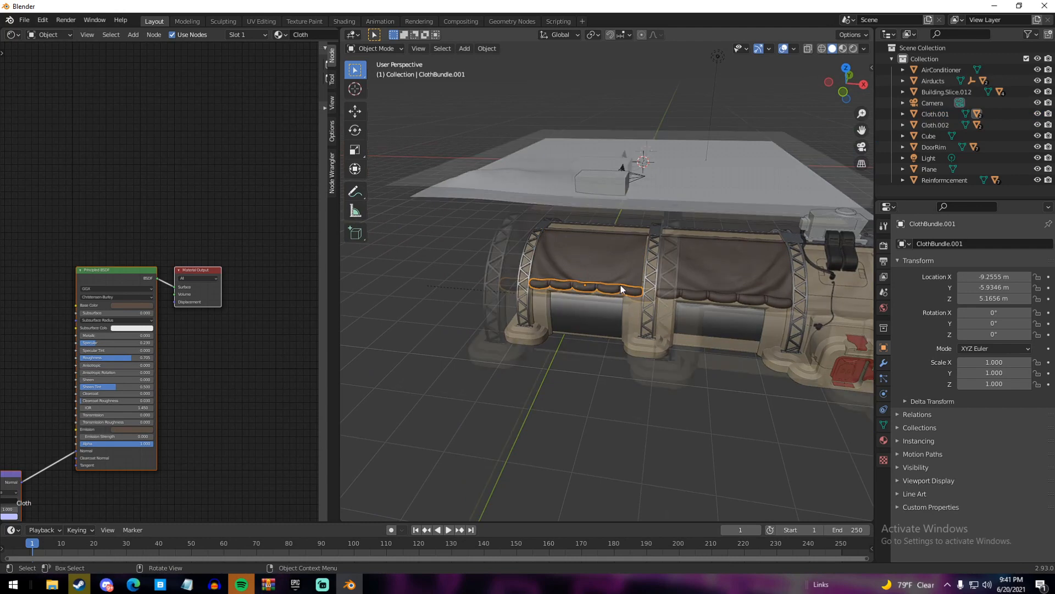
{"action": "scroll", "coordinate": [620, 285], "scroll_direction": "up", "scroll_amount": 5}
{"action": "left_click", "coordinate": [582, 223]}
{"action": "left_click", "coordinate": [797, 224]}
{"action": "scroll", "coordinate": [797, 225], "scroll_direction": "down", "scroll_amount": 7}
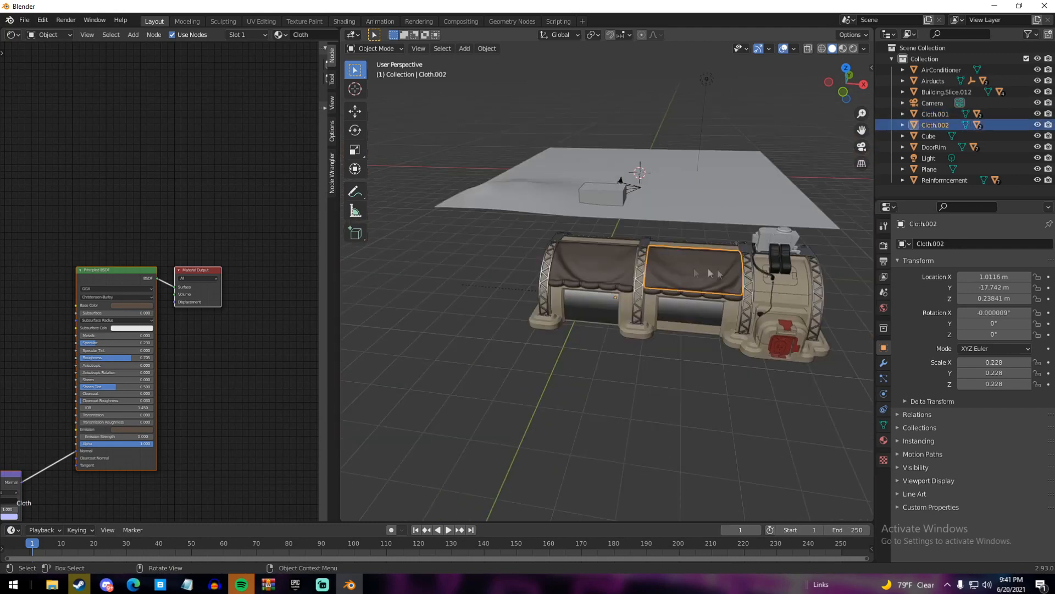
Select the building's main shell again and bring its Concrete material nodes into view
{"action": "middle_click_drag", "start_coordinate": [664, 277], "coordinate": [609, 220]}
{"action": "left_click", "coordinate": [489, 263]}
{"action": "scroll", "coordinate": [460, 288], "scroll_direction": "up", "scroll_amount": 4}
{"action": "middle_click_drag", "start_coordinate": [170, 229], "coordinate": [204, 225]}
Search the add-ons in Preferences for "node", check that Node Wrangler is enabled, and close Preferences
{"action": "left_click", "coordinate": [42, 22]}
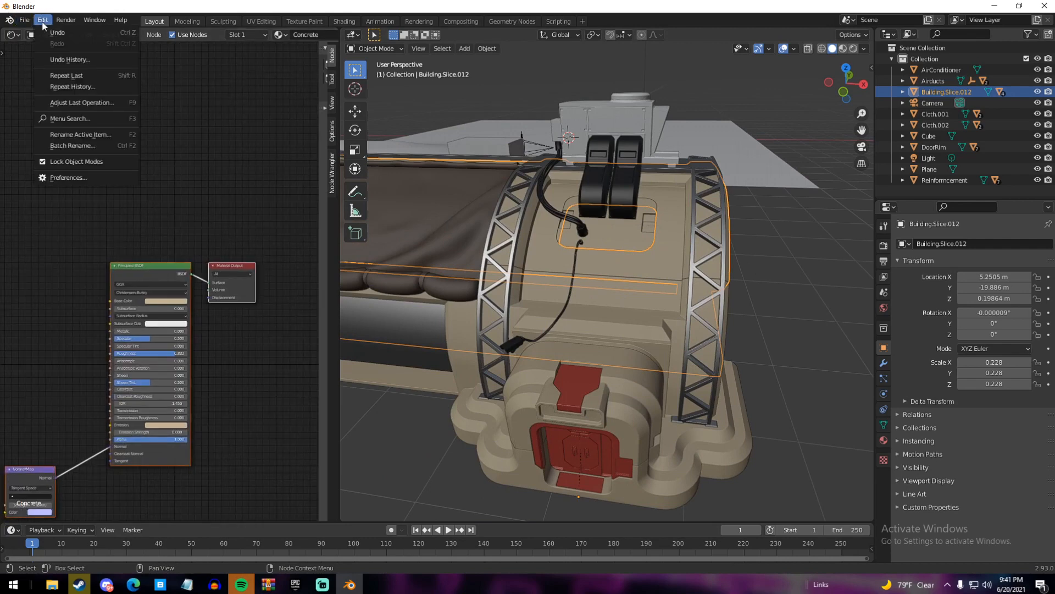
{"action": "left_click", "coordinate": [71, 179]}
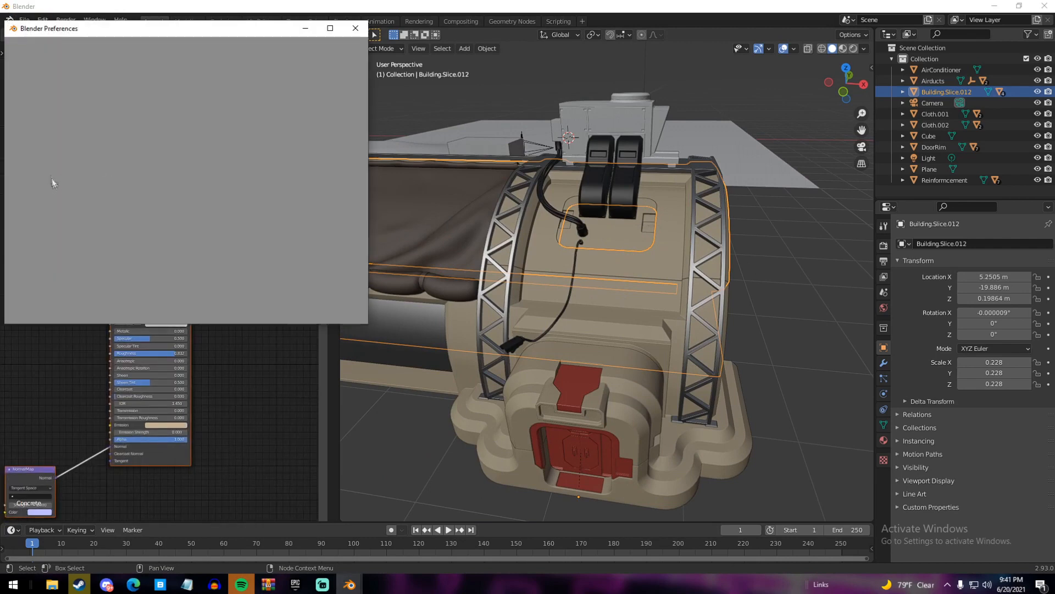
{"action": "left_click", "coordinate": [306, 63]}
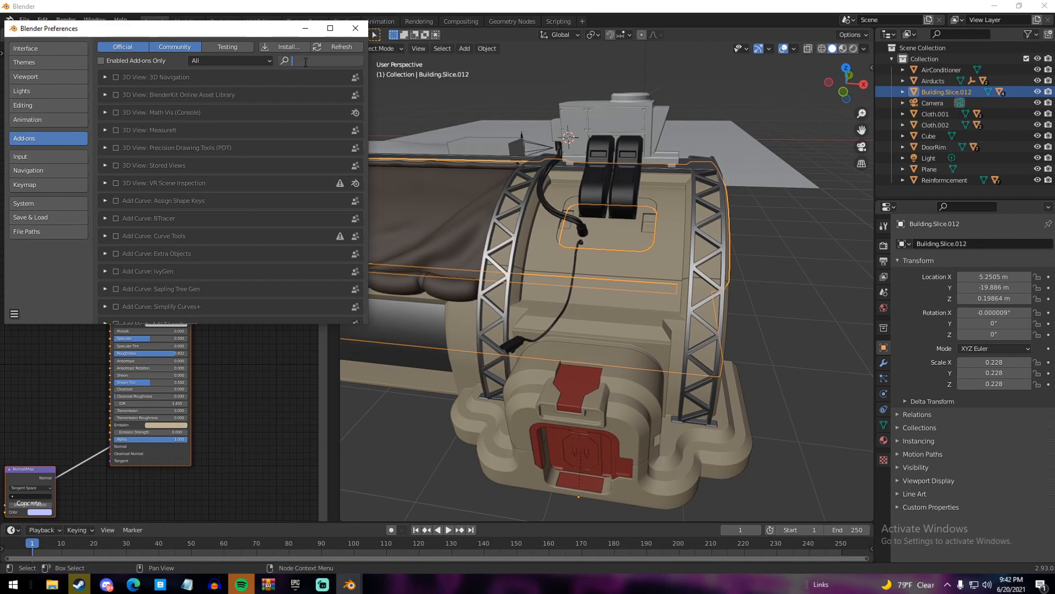
{"action": "type", "text": "node"}
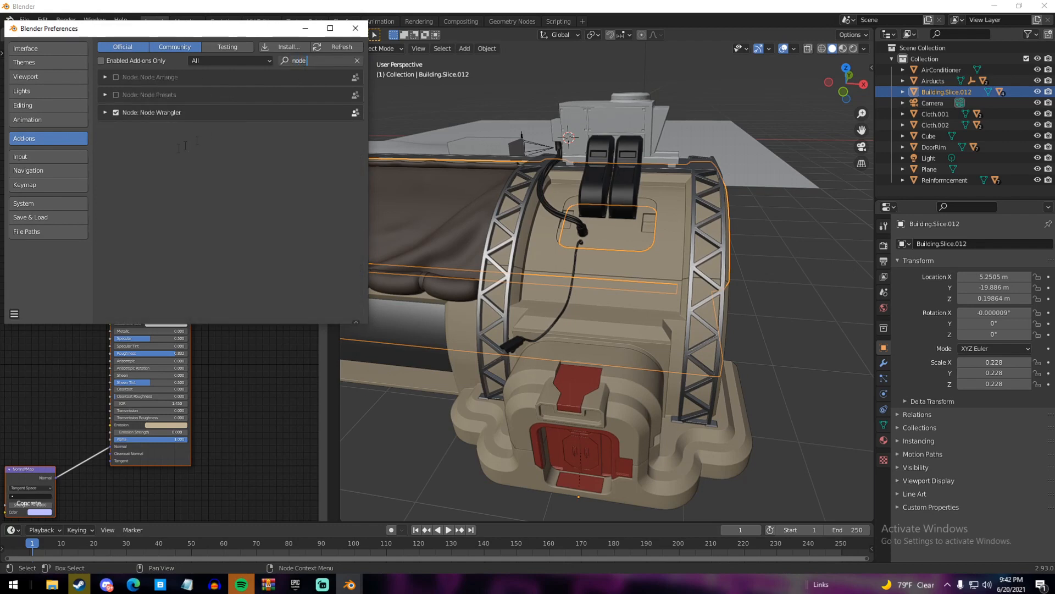
{"action": "key", "text": "Return"}
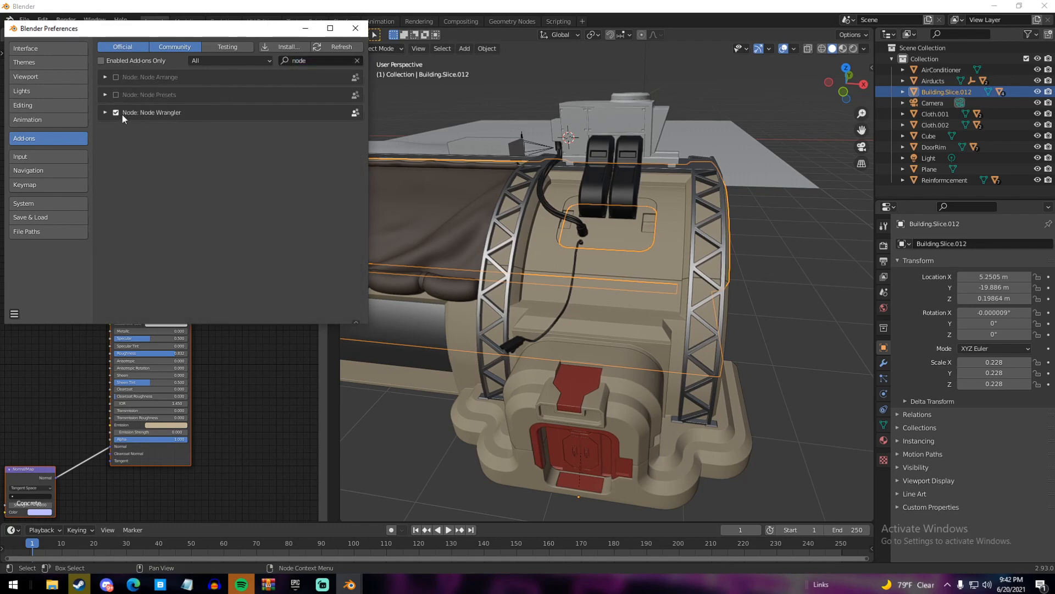
{"action": "left_click", "coordinate": [350, 28]}
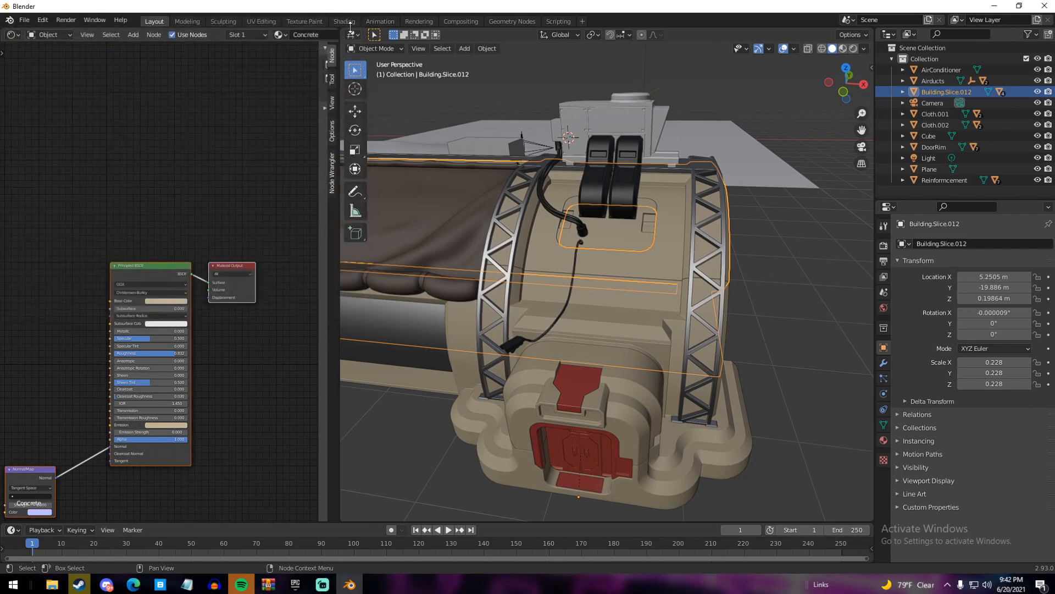
Delete the Normal Map node from the building's Concrete material
{"action": "middle_click_drag", "start_coordinate": [203, 201], "coordinate": [287, 149]}
{"action": "middle_click_drag", "start_coordinate": [214, 236], "coordinate": [175, 175]}
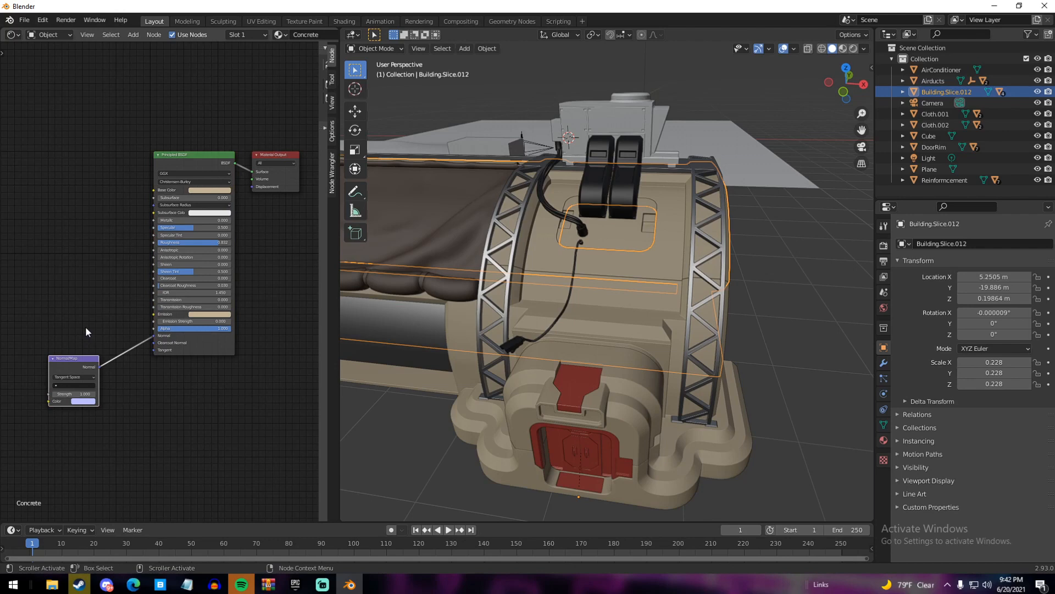
{"action": "key", "text": "x"}
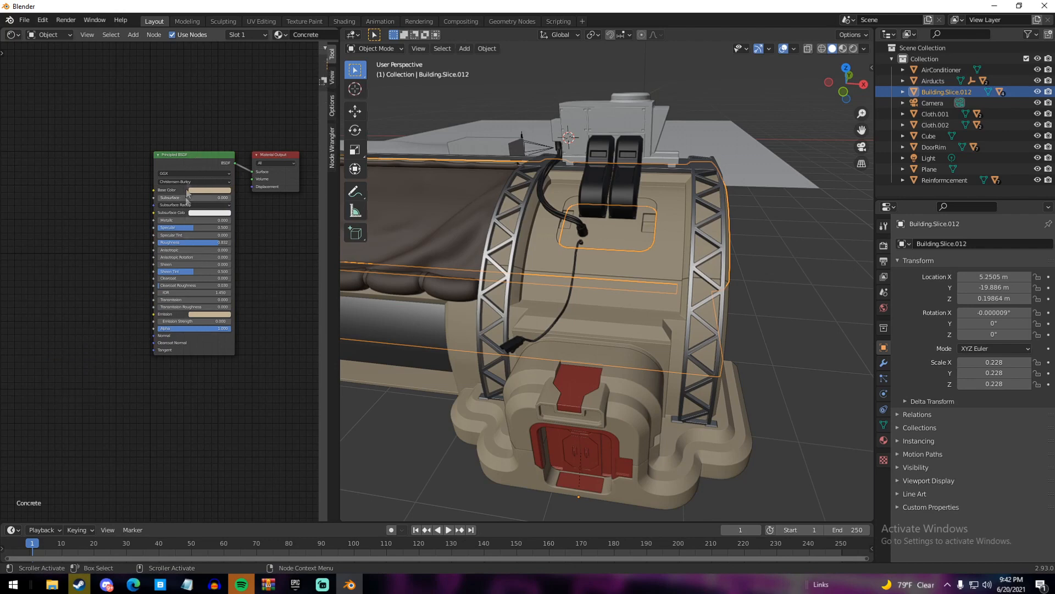
Run Principled Texture Setup on the Principled BSDF with the files from Concrete_Base_Color.png to Concrete_Roughness.png in the Pictures textures folder
{"action": "left_click", "coordinate": [176, 159]}
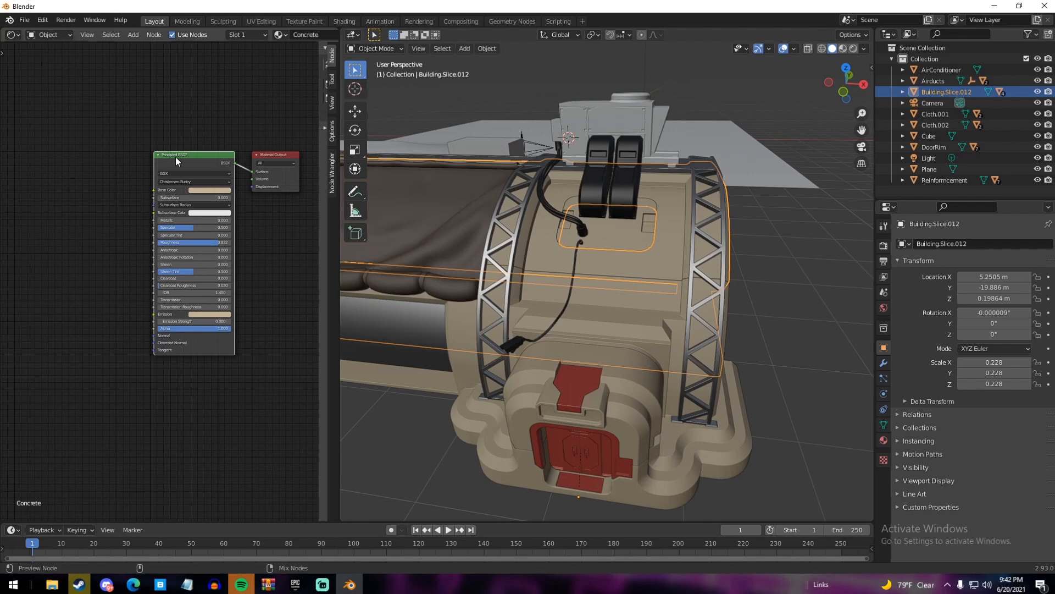
{"action": "key", "text": "ctrl+shift+t"}
{"action": "left_click", "coordinate": [268, 385]}
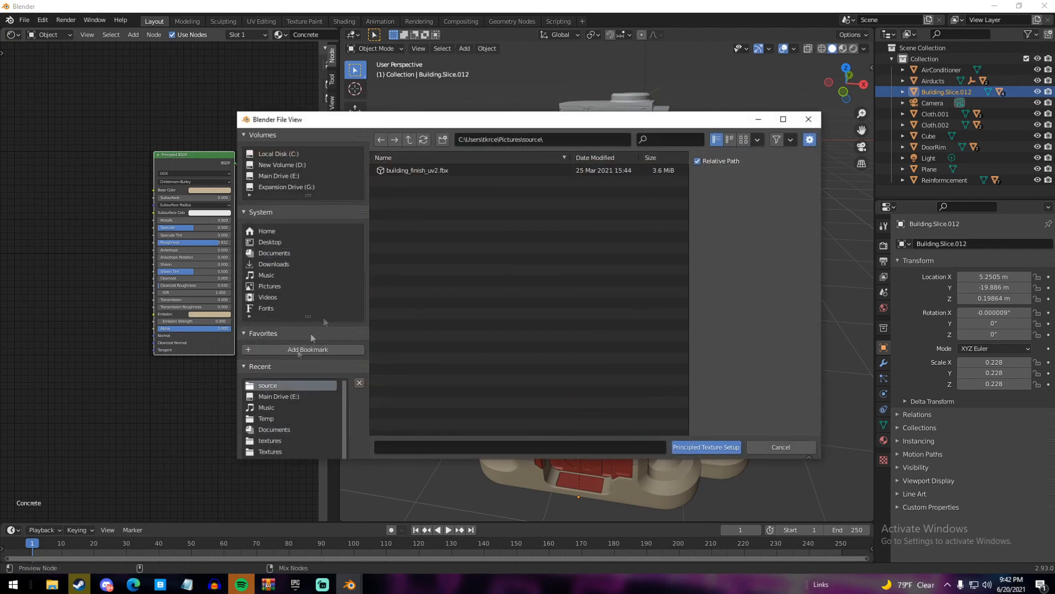
{"action": "left_click", "coordinate": [410, 140]}
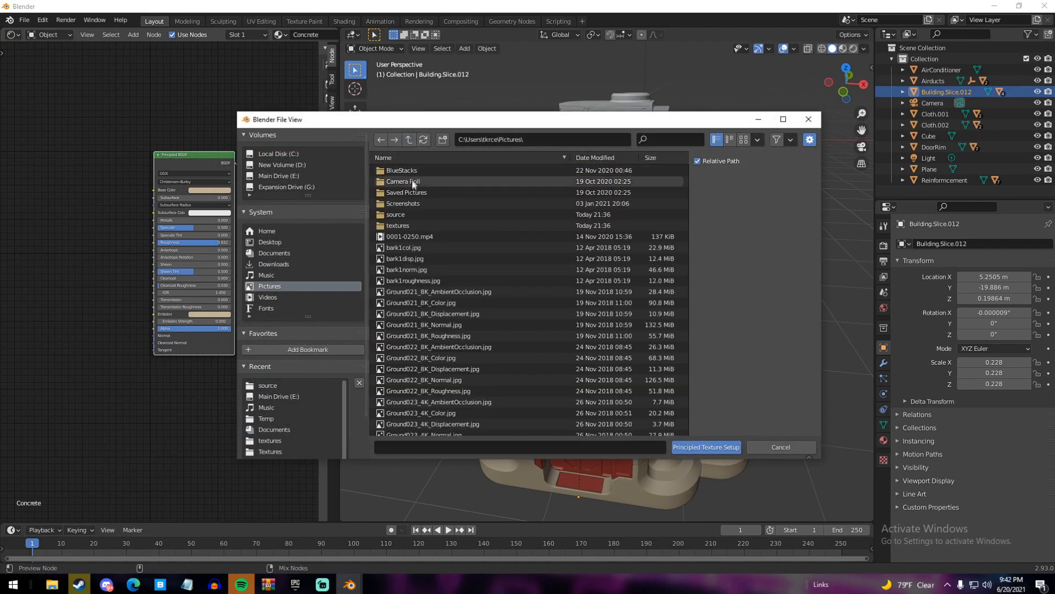
{"action": "left_click", "coordinate": [407, 225]}
{"action": "scroll", "coordinate": [409, 231], "scroll_direction": "down", "scroll_amount": 2}
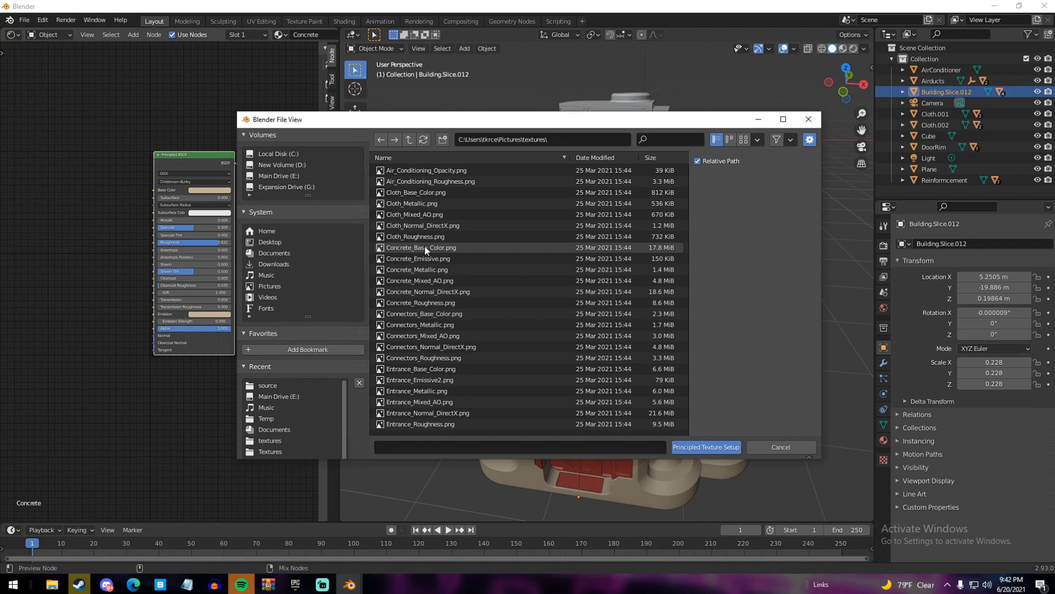
{"action": "left_click", "coordinate": [425, 247]}
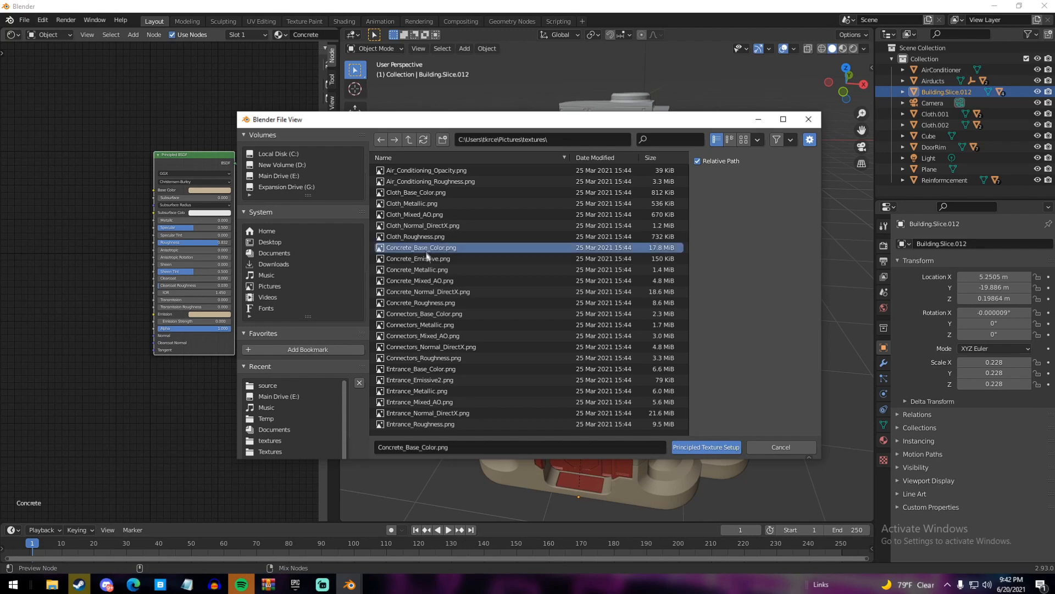
{"action": "left_click", "coordinate": [440, 302], "text": "shift"}
{"action": "left_click", "coordinate": [704, 442]}
Examine the texture, mapping and Normal Map nodes feeding the Principled BSDF in the Concrete material, with the building alongside
{"action": "scroll", "coordinate": [410, 246], "scroll_direction": "down", "scroll_amount": 6}
{"action": "middle_click_drag", "start_coordinate": [164, 175], "coordinate": [323, 186]}
{"action": "scroll", "coordinate": [249, 329], "scroll_direction": "up", "scroll_amount": 1}
{"action": "scroll", "coordinate": [249, 328], "scroll_direction": "up", "scroll_amount": 4}
{"action": "middle_click_drag", "start_coordinate": [249, 328], "coordinate": [111, 319]}
{"action": "scroll", "coordinate": [136, 266], "scroll_direction": "down", "scroll_amount": 3}
{"action": "scroll", "coordinate": [582, 328], "scroll_direction": "down", "scroll_amount": 3}
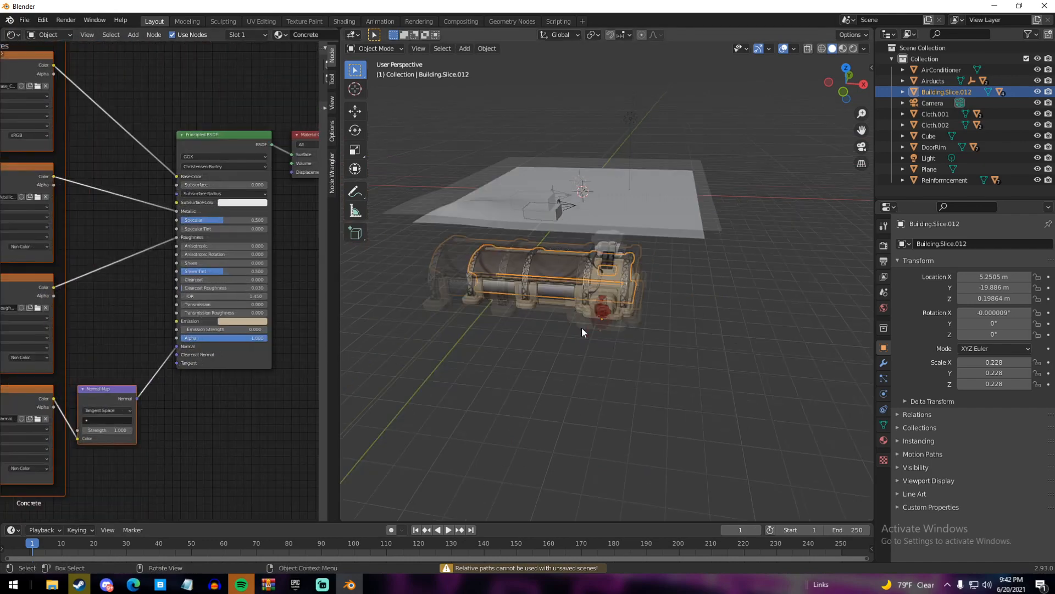
{"action": "middle_click_drag", "start_coordinate": [582, 328], "coordinate": [538, 337]}
{"action": "scroll", "coordinate": [536, 336], "scroll_direction": "up", "scroll_amount": 5}
{"action": "middle_click_drag", "start_coordinate": [444, 307], "coordinate": [402, 254]}
{"action": "middle_click_drag", "start_coordinate": [164, 182], "coordinate": [351, 233]}
{"action": "scroll", "coordinate": [33, 231], "scroll_direction": "down", "scroll_amount": 8}
{"action": "middle_click_drag", "start_coordinate": [99, 261], "coordinate": [184, 250]}
{"action": "scroll", "coordinate": [140, 269], "scroll_direction": "up", "scroll_amount": 8}
{"action": "middle_click_drag", "start_coordinate": [148, 216], "coordinate": [318, 220]}
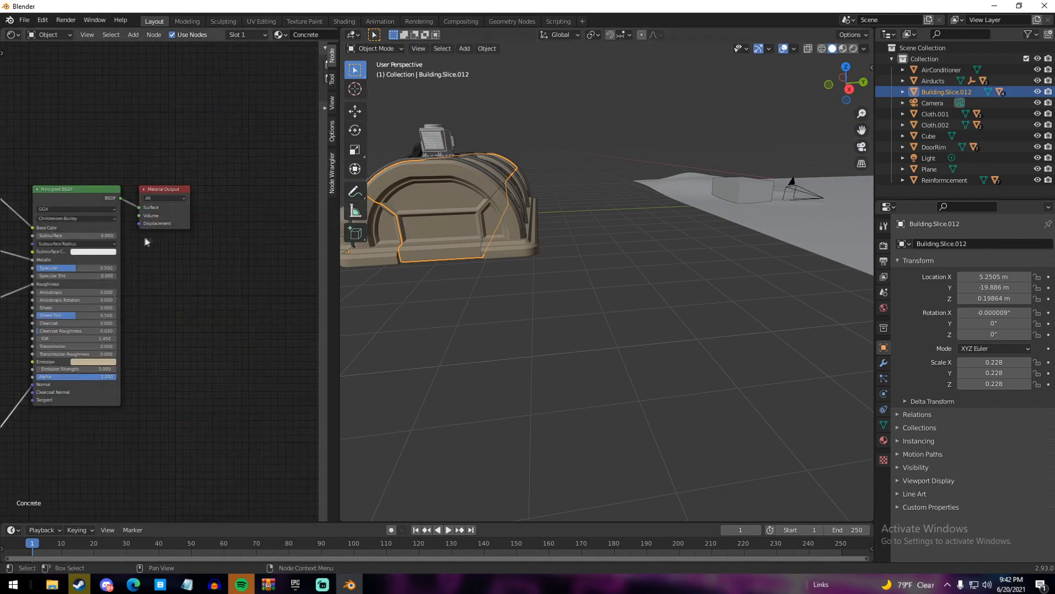
{"action": "scroll", "coordinate": [145, 240], "scroll_direction": "down", "scroll_amount": 2}
{"action": "middle_click_drag", "start_coordinate": [185, 260], "coordinate": [309, 257]}
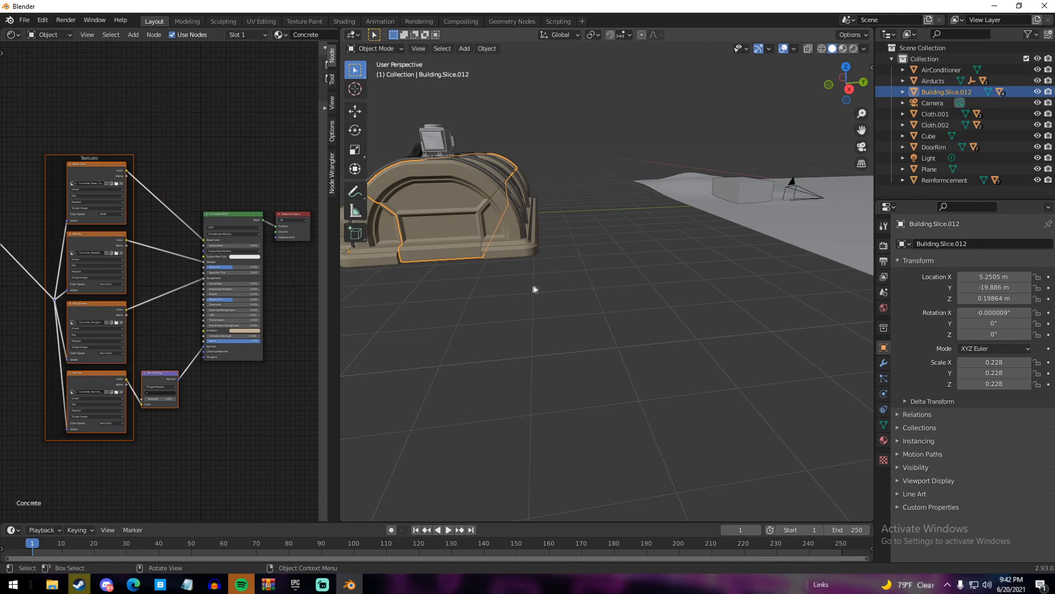
Inspect the building's entrance, end wall and roof from several angles and distances
{"action": "scroll", "coordinate": [532, 288], "scroll_direction": "down", "scroll_amount": 5}
{"action": "middle_click_drag", "start_coordinate": [495, 304], "coordinate": [535, 303]}
{"action": "scroll", "coordinate": [486, 303], "scroll_direction": "up", "scroll_amount": 7}
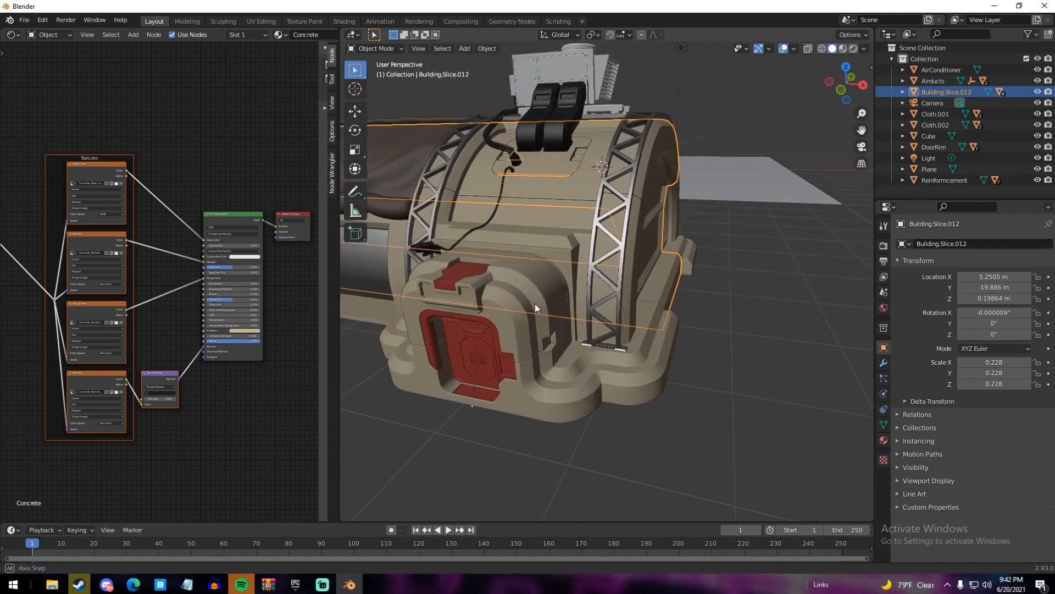
{"action": "middle_click_drag", "start_coordinate": [668, 302], "coordinate": [539, 321]}
{"action": "middle_click_drag", "start_coordinate": [608, 323], "coordinate": [454, 328]}
{"action": "scroll", "coordinate": [586, 320], "scroll_direction": "up", "scroll_amount": 5}
{"action": "scroll", "coordinate": [667, 333], "scroll_direction": "up", "scroll_amount": 5}
{"action": "scroll", "coordinate": [585, 342], "scroll_direction": "down", "scroll_amount": 8}
{"action": "scroll", "coordinate": [533, 330], "scroll_direction": "down", "scroll_amount": 3}
{"action": "scroll", "coordinate": [124, 271], "scroll_direction": "up", "scroll_amount": 3}
{"action": "scroll", "coordinate": [122, 268], "scroll_direction": "up", "scroll_amount": 1}
Select the Base Color texture node and examine its image settings and its link to the Principled BSDF
{"action": "middle_click_drag", "start_coordinate": [207, 197], "coordinate": [254, 211]}
{"action": "scroll", "coordinate": [254, 212], "scroll_direction": "up", "scroll_amount": 1}
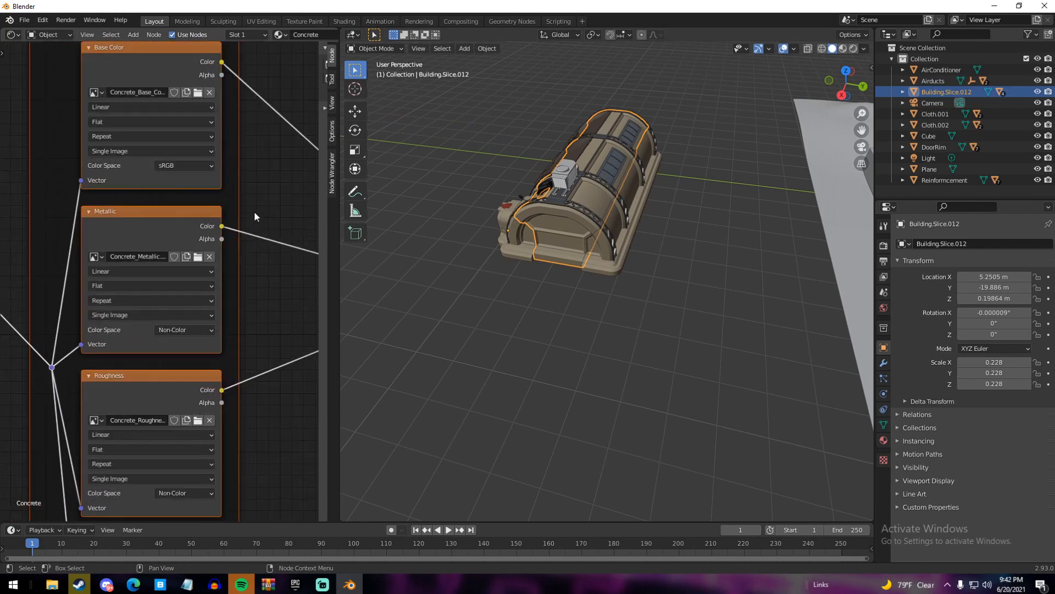
{"action": "middle_click_drag", "start_coordinate": [254, 211], "coordinate": [174, 336]}
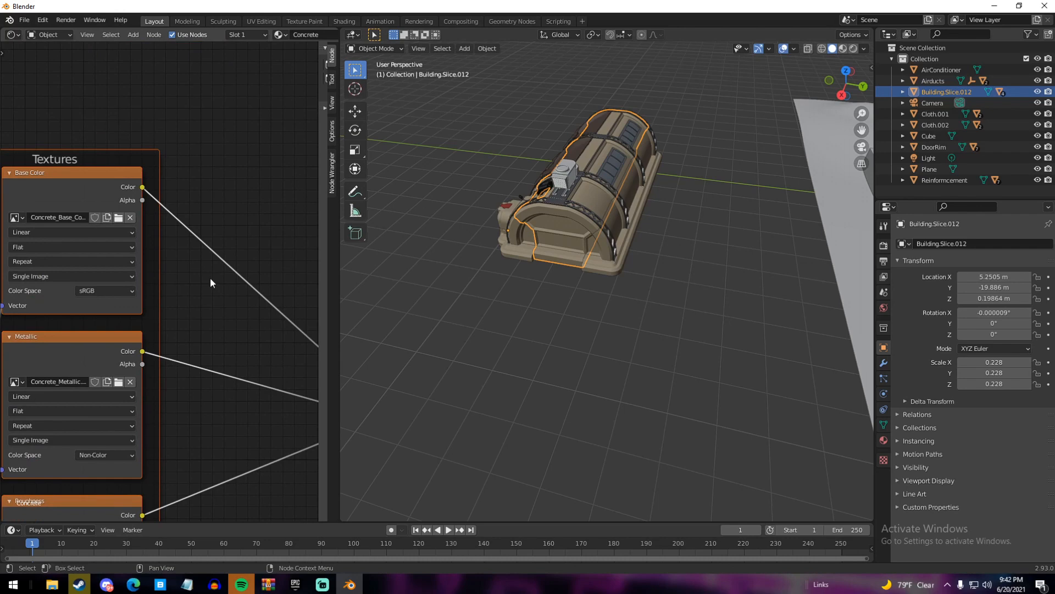
{"action": "scroll", "coordinate": [210, 282], "scroll_direction": "down", "scroll_amount": 3}
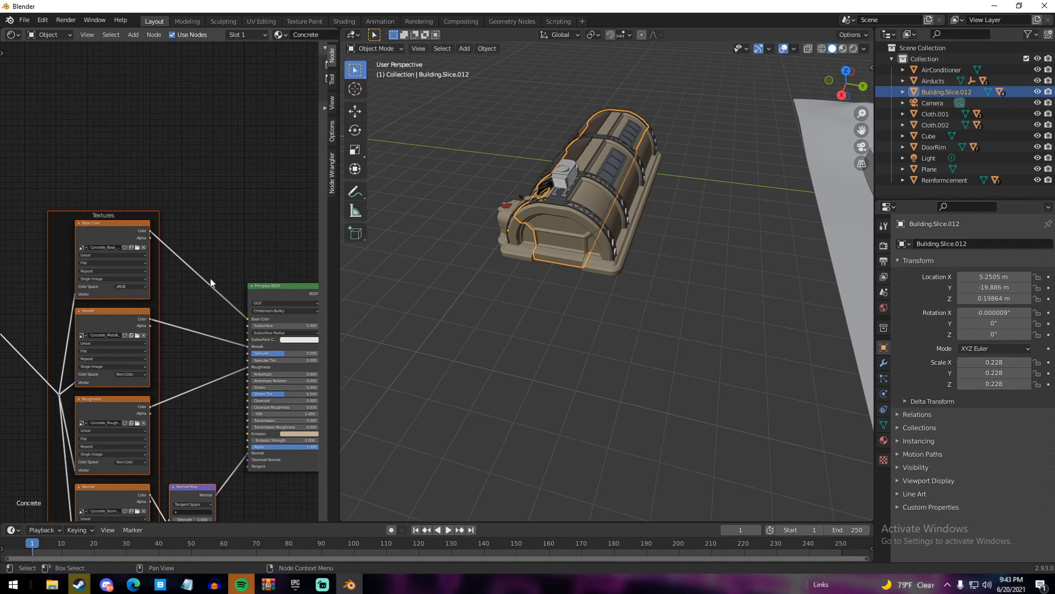
{"action": "scroll", "coordinate": [186, 277], "scroll_direction": "up", "scroll_amount": 4}
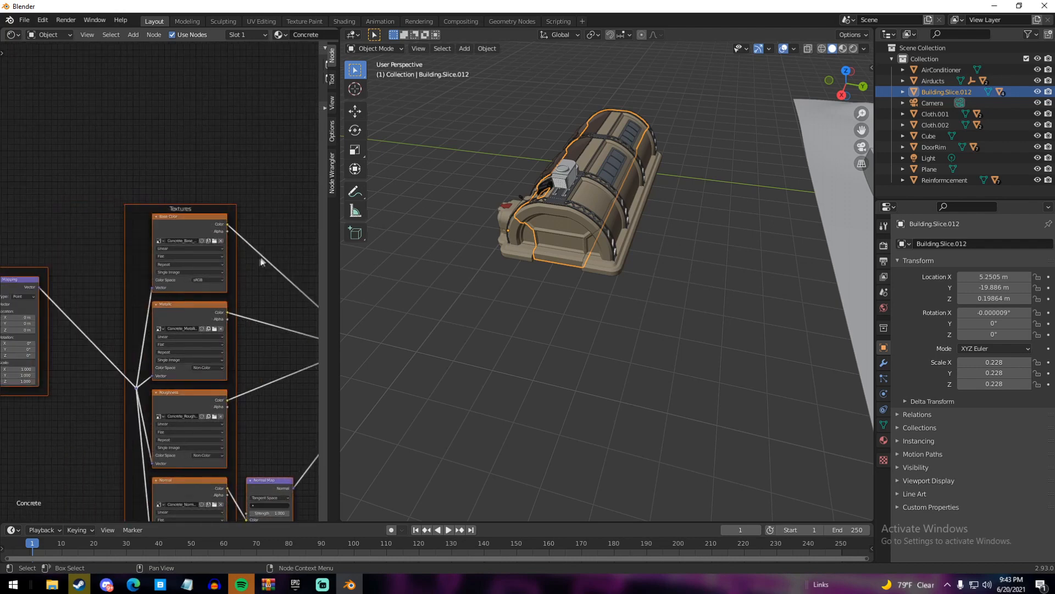
{"action": "left_click", "coordinate": [205, 135]}
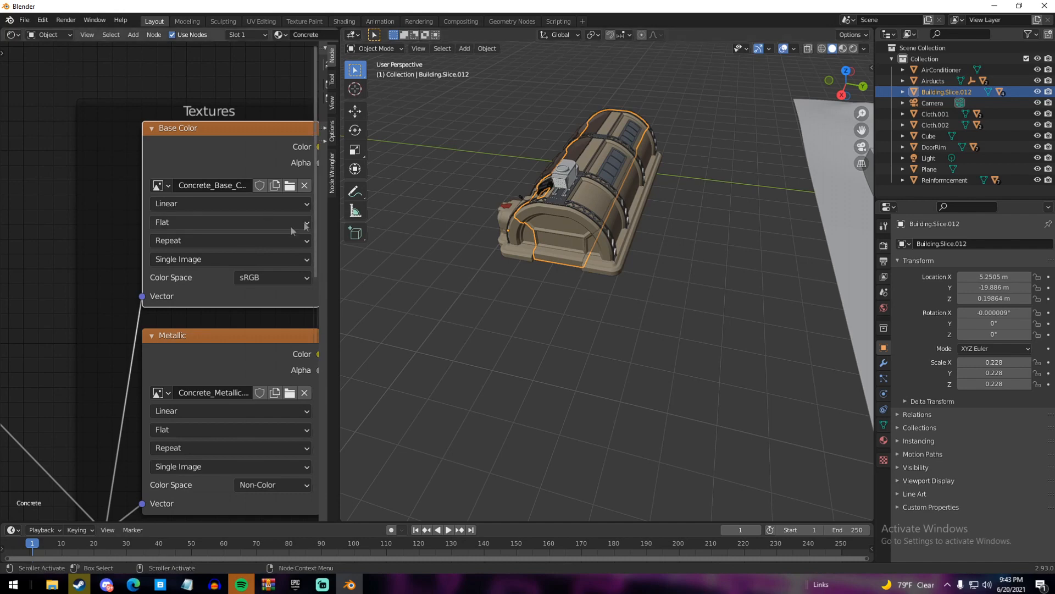
{"action": "middle_click_drag", "start_coordinate": [314, 110], "coordinate": [170, 124]}
{"action": "scroll", "coordinate": [170, 124], "scroll_direction": "down", "scroll_amount": 5}
{"action": "scroll", "coordinate": [216, 181], "scroll_direction": "down", "scroll_amount": 5}
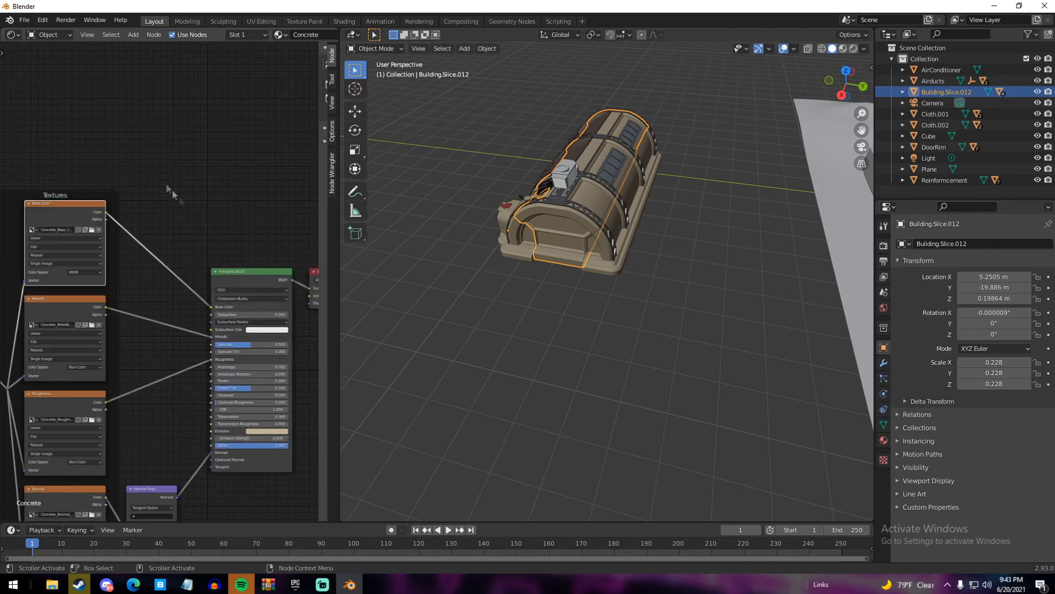
{"action": "middle_click_drag", "start_coordinate": [230, 285], "coordinate": [234, 244]}
Nudge the Metallic texture node slightly to the left of the other image nodes within the Textures frame
{"action": "scroll", "coordinate": [223, 254], "scroll_direction": "up", "scroll_amount": 5}
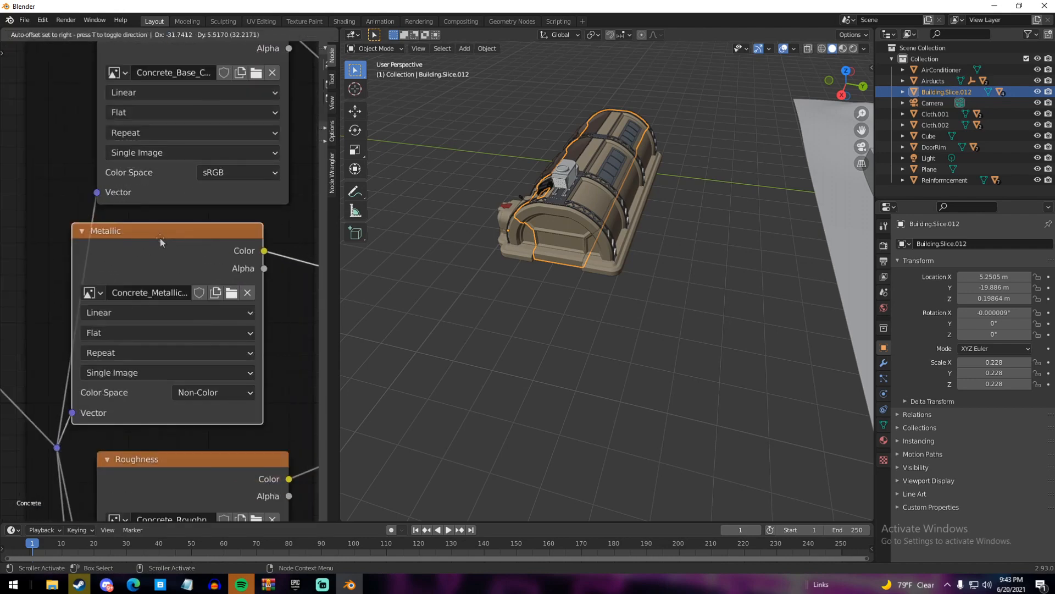
{"action": "scroll", "coordinate": [160, 239], "scroll_direction": "down", "scroll_amount": 6}
{"action": "left_click_drag", "start_coordinate": [124, 261], "coordinate": [145, 262]}
{"action": "scroll", "coordinate": [512, 270], "scroll_direction": "up", "scroll_amount": 5}
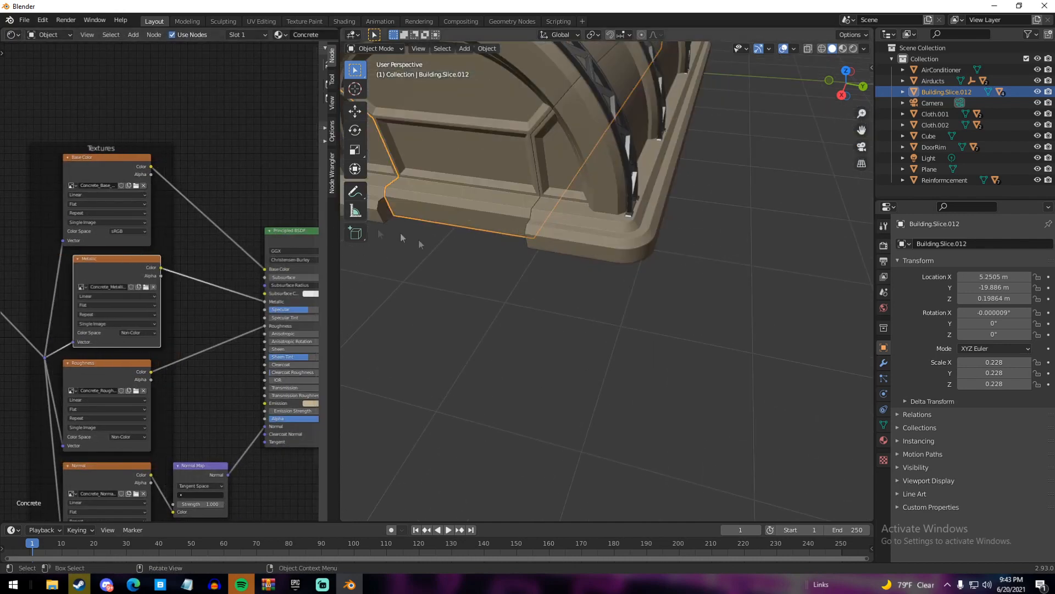
{"action": "scroll", "coordinate": [152, 268], "scroll_direction": "up", "scroll_amount": 5}
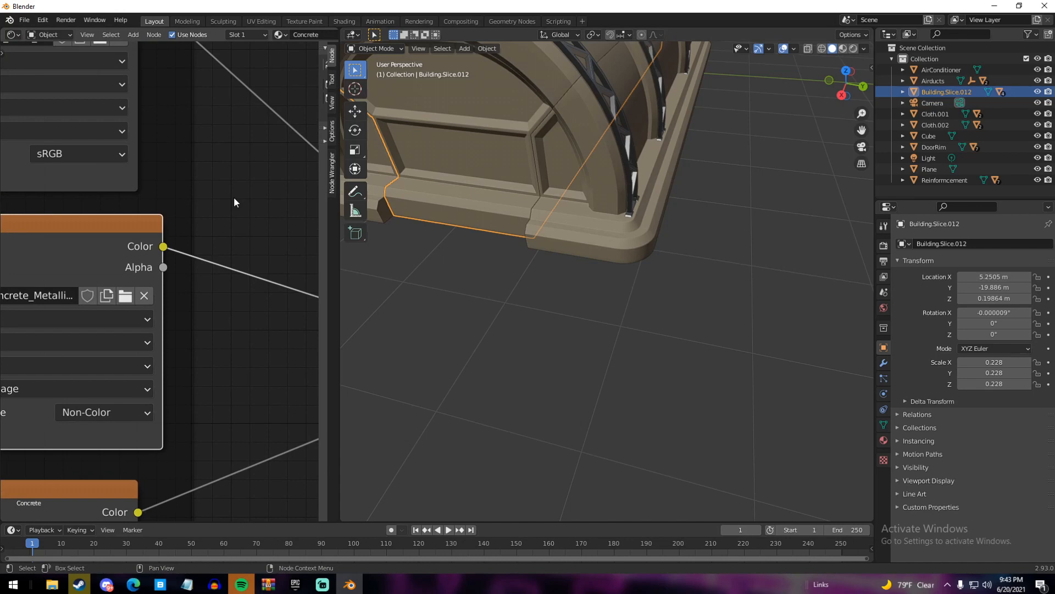
{"action": "scroll", "coordinate": [175, 257], "scroll_direction": "down", "scroll_amount": 5}
{"action": "left_click_drag", "start_coordinate": [174, 256], "coordinate": [160, 256]}
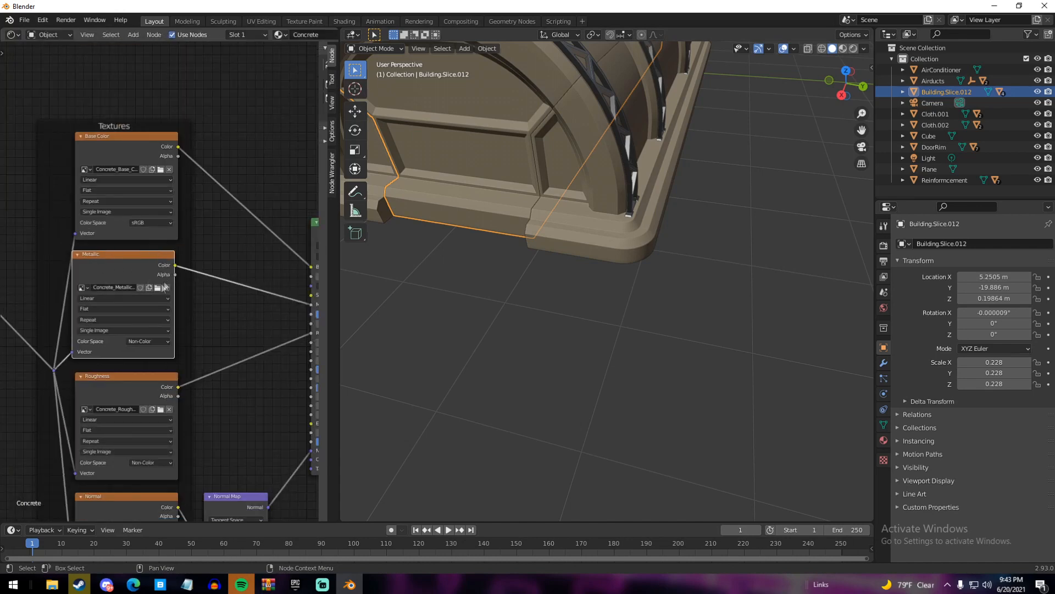
View the building's end wall and entrance, and select the Roughness texture node to inspect its settings
{"action": "scroll", "coordinate": [159, 283], "scroll_direction": "down", "scroll_amount": 2}
{"action": "middle_click_drag", "start_coordinate": [495, 248], "coordinate": [573, 241]}
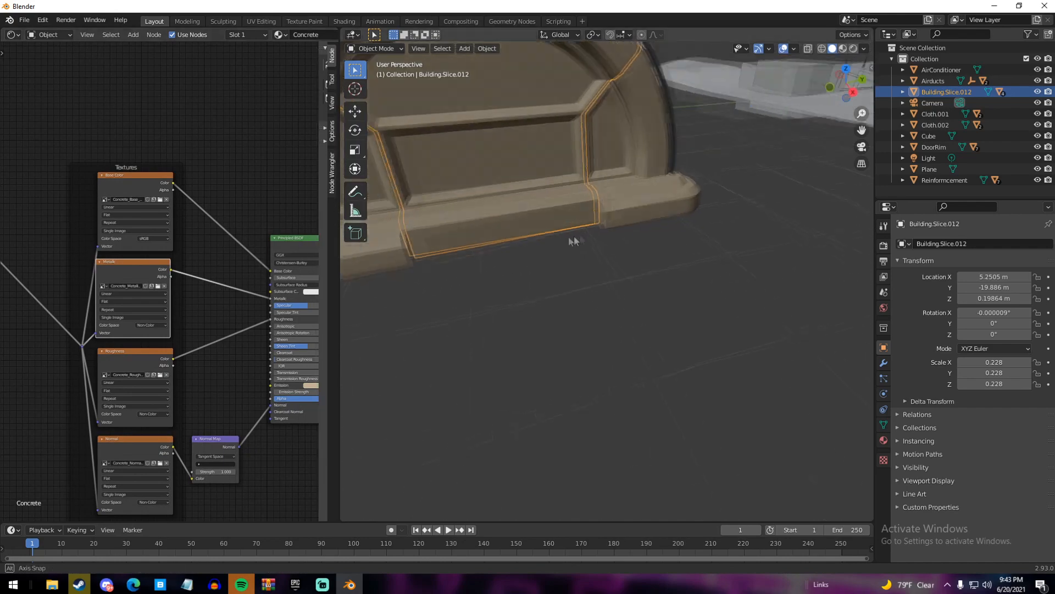
{"action": "scroll", "coordinate": [588, 237], "scroll_direction": "down", "scroll_amount": 5}
{"action": "middle_click_drag", "start_coordinate": [535, 283], "coordinate": [570, 287]}
{"action": "scroll", "coordinate": [503, 281], "scroll_direction": "up", "scroll_amount": 5}
{"action": "scroll", "coordinate": [571, 287], "scroll_direction": "down", "scroll_amount": 6}
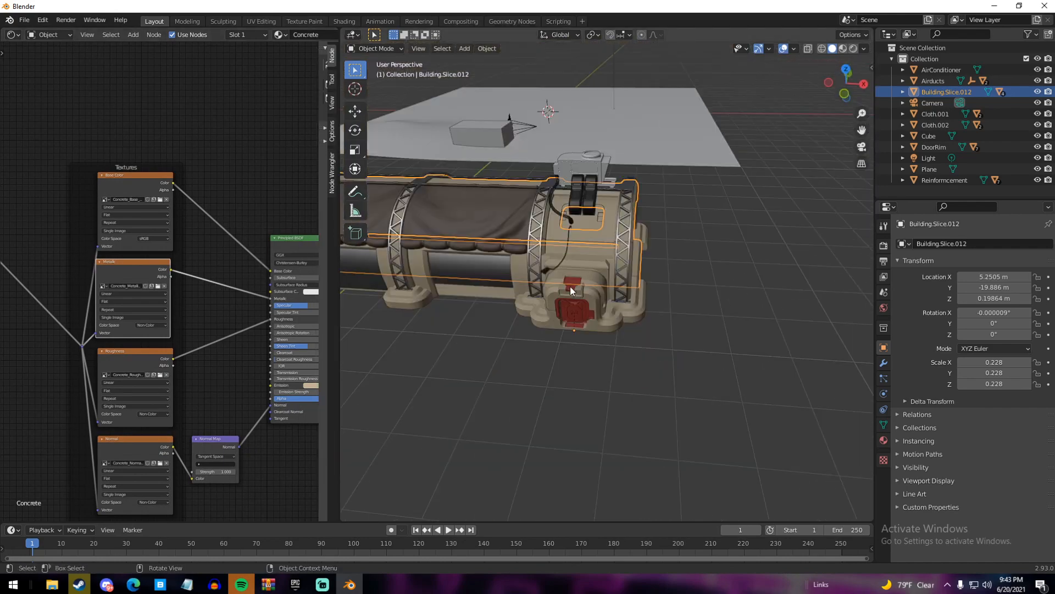
{"action": "scroll", "coordinate": [203, 324], "scroll_direction": "up", "scroll_amount": 3}
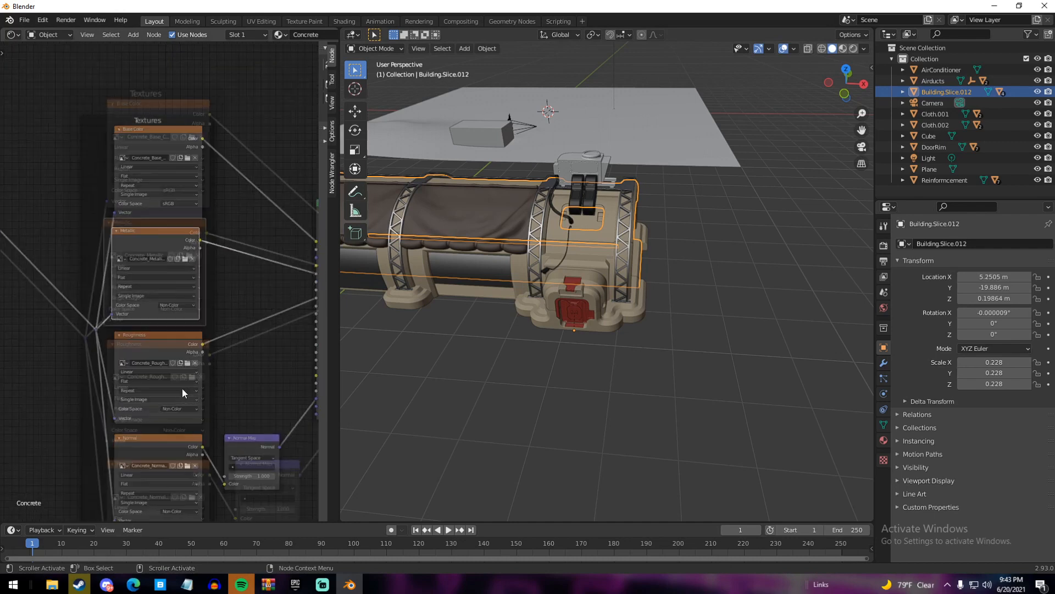
{"action": "scroll", "coordinate": [182, 389], "scroll_direction": "up", "scroll_amount": 6}
{"action": "middle_click_drag", "start_coordinate": [269, 400], "coordinate": [255, 304]}
{"action": "left_click", "coordinate": [190, 282]}
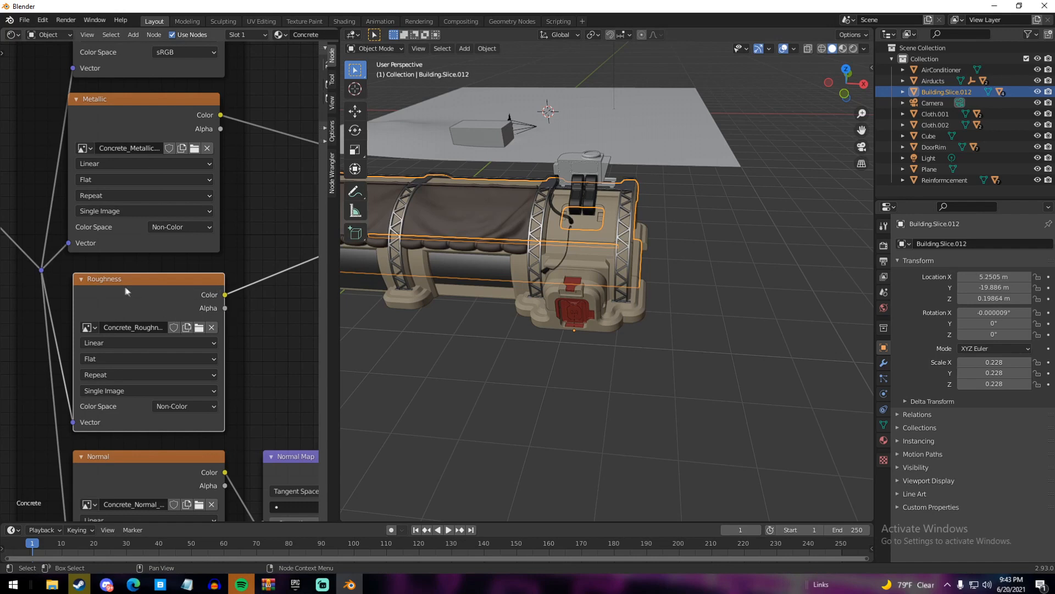
{"action": "scroll", "coordinate": [179, 291], "scroll_direction": "down", "scroll_amount": 4}
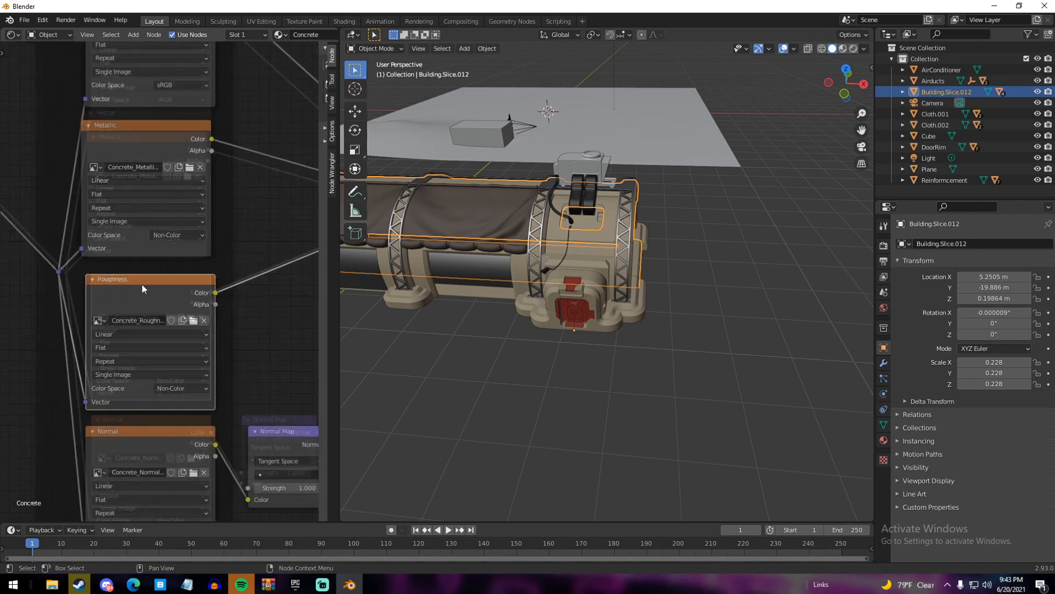
{"action": "scroll", "coordinate": [179, 290], "scroll_direction": "down", "scroll_amount": 3}
{"action": "middle_click_drag", "start_coordinate": [213, 293], "coordinate": [194, 315]}
{"action": "scroll", "coordinate": [165, 300], "scroll_direction": "up", "scroll_amount": 5}
Add an Invert node beside the Roughness texture node and delete it again
{"action": "left_click", "coordinate": [230, 316]}
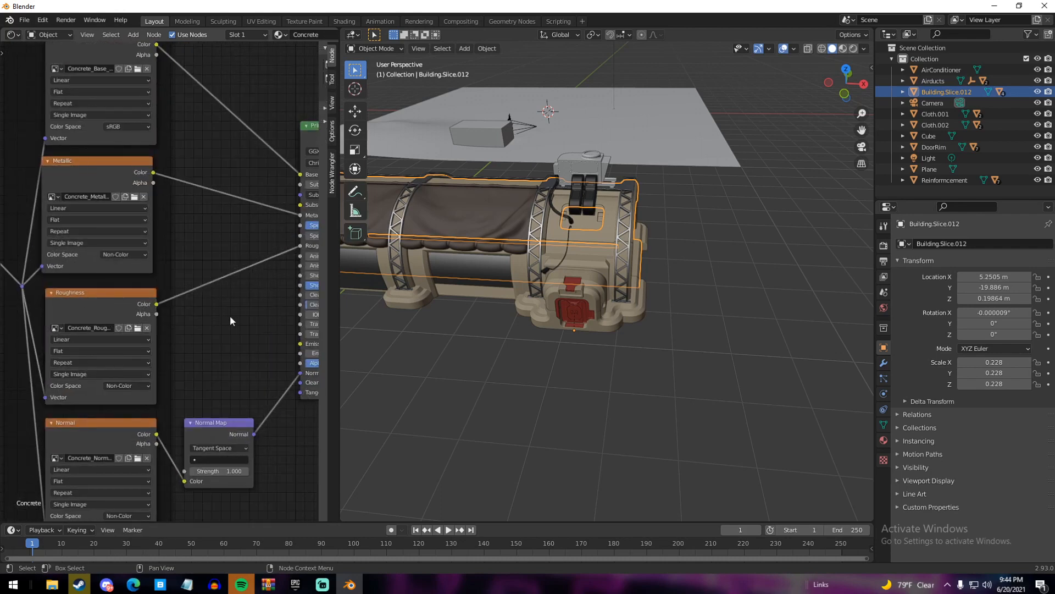
{"action": "key", "text": "shift+a"}
{"action": "left_click", "coordinate": [231, 316]}
{"action": "type", "text": "in"}
{"action": "key", "text": "Return"}
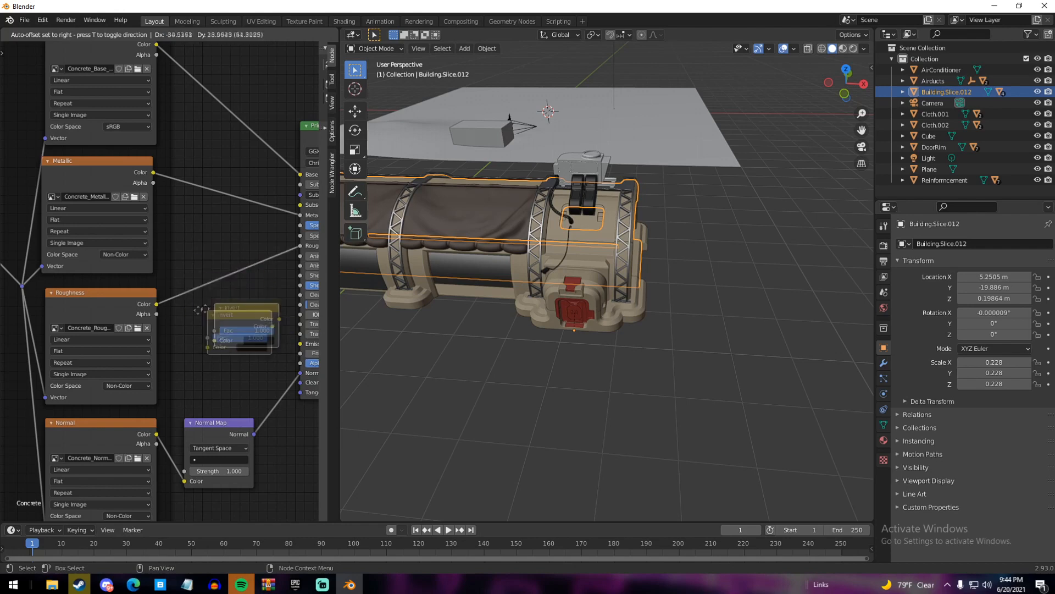
{"action": "left_click", "coordinate": [213, 333]}
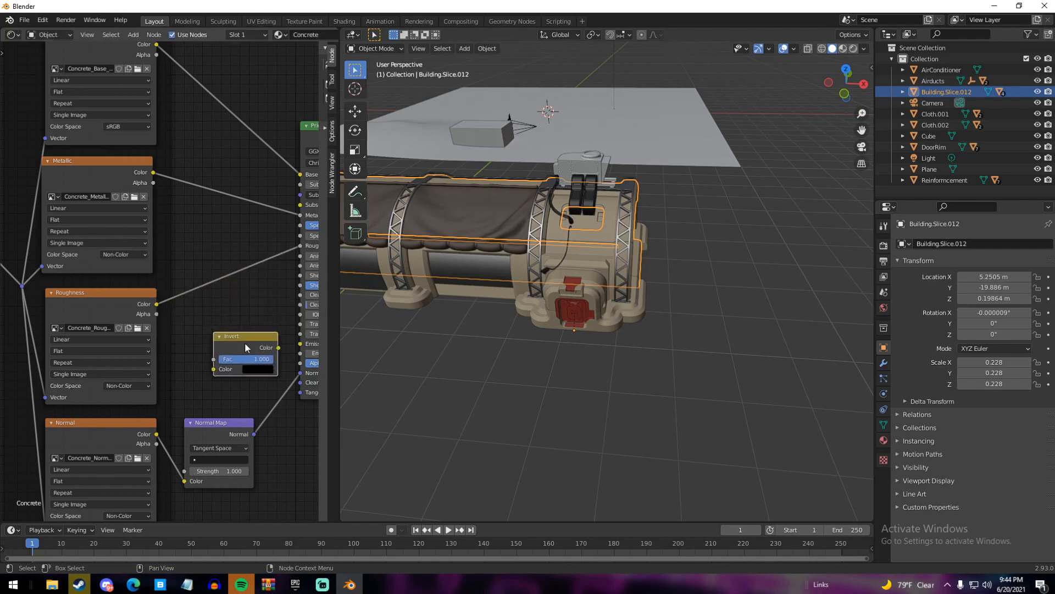
{"action": "key", "text": "x"}
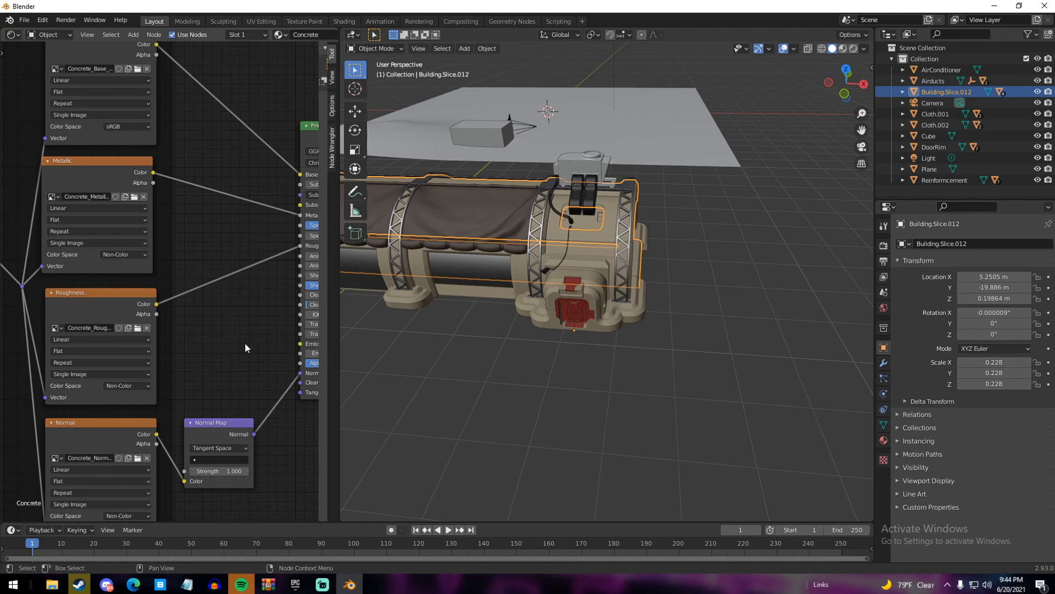
Examine the Normal texture and Normal Map nodes, the building's walls from several angles, and the whole Concrete node network
{"action": "middle_click_drag", "start_coordinate": [233, 329], "coordinate": [271, 248]}
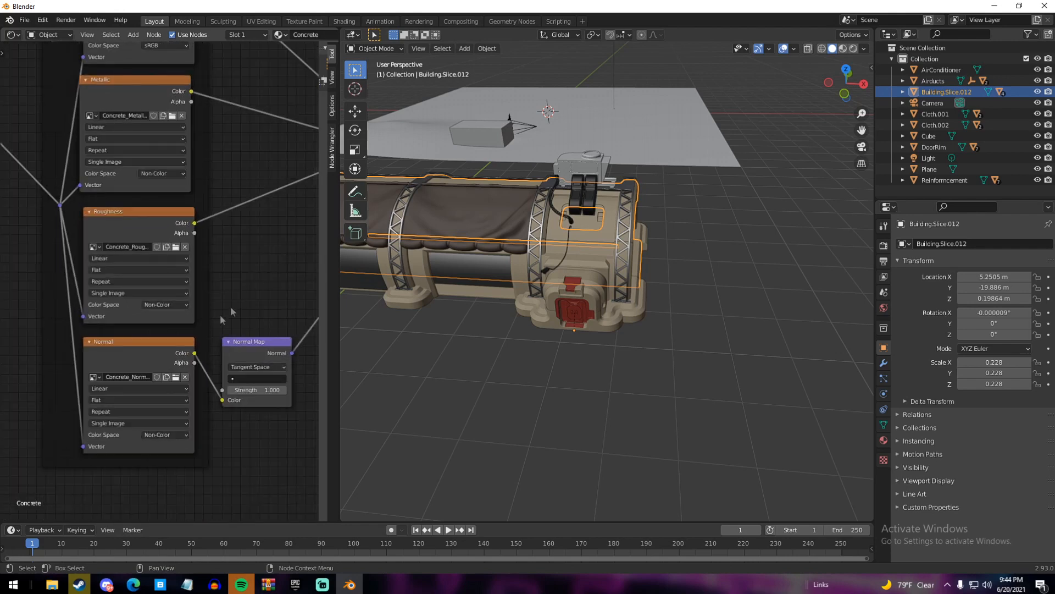
{"action": "middle_click_drag", "start_coordinate": [169, 321], "coordinate": [155, 295]}
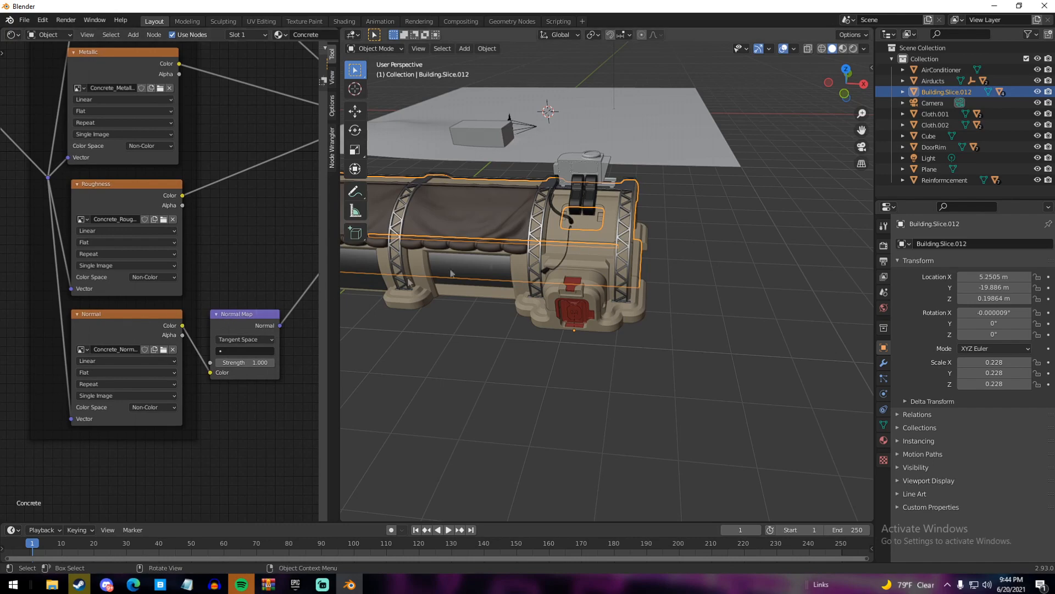
{"action": "middle_click_drag", "start_coordinate": [622, 254], "coordinate": [562, 352]}
{"action": "scroll", "coordinate": [513, 245], "scroll_direction": "up", "scroll_amount": 6}
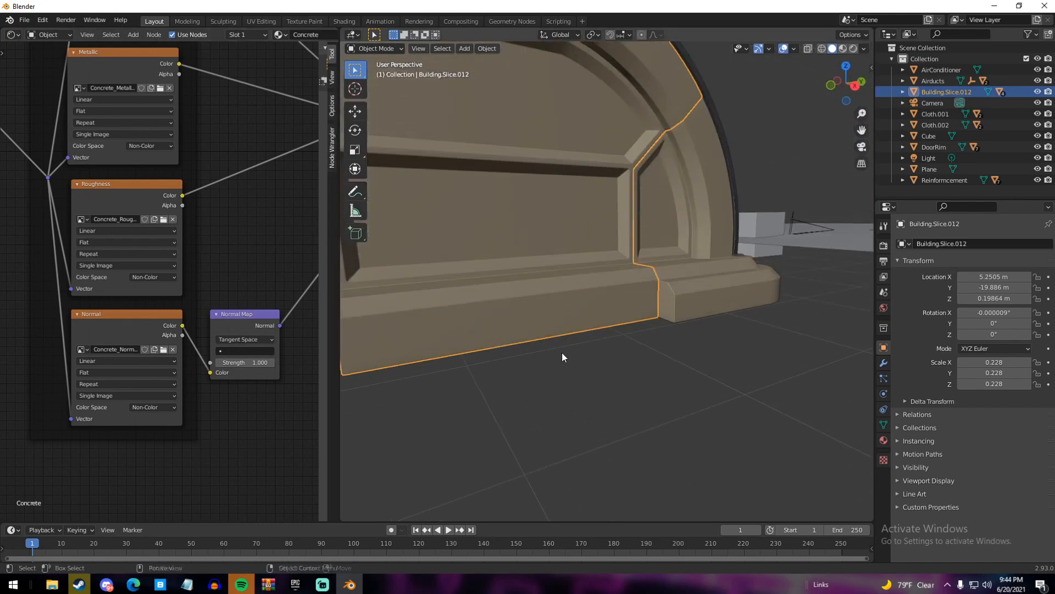
{"action": "scroll", "coordinate": [518, 314], "scroll_direction": "down", "scroll_amount": 4}
{"action": "middle_click_drag", "start_coordinate": [518, 311], "coordinate": [613, 334]}
{"action": "middle_click_drag", "start_coordinate": [643, 297], "coordinate": [567, 292]}
{"action": "scroll", "coordinate": [523, 302], "scroll_direction": "down", "scroll_amount": 1}
{"action": "scroll", "coordinate": [524, 302], "scroll_direction": "up", "scroll_amount": 5}
{"action": "scroll", "coordinate": [566, 292], "scroll_direction": "down", "scroll_amount": 4}
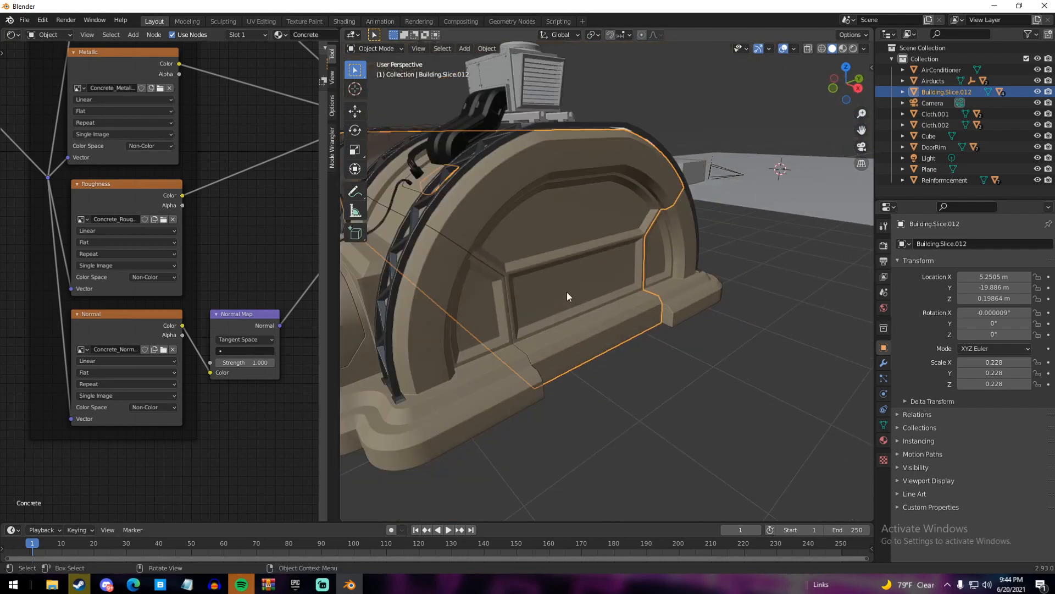
{"action": "scroll", "coordinate": [568, 292], "scroll_direction": "down", "scroll_amount": 6}
{"action": "middle_click_drag", "start_coordinate": [567, 292], "coordinate": [519, 297]}
{"action": "scroll", "coordinate": [593, 295], "scroll_direction": "up", "scroll_amount": 7}
{"action": "scroll", "coordinate": [621, 298], "scroll_direction": "down", "scroll_amount": 5}
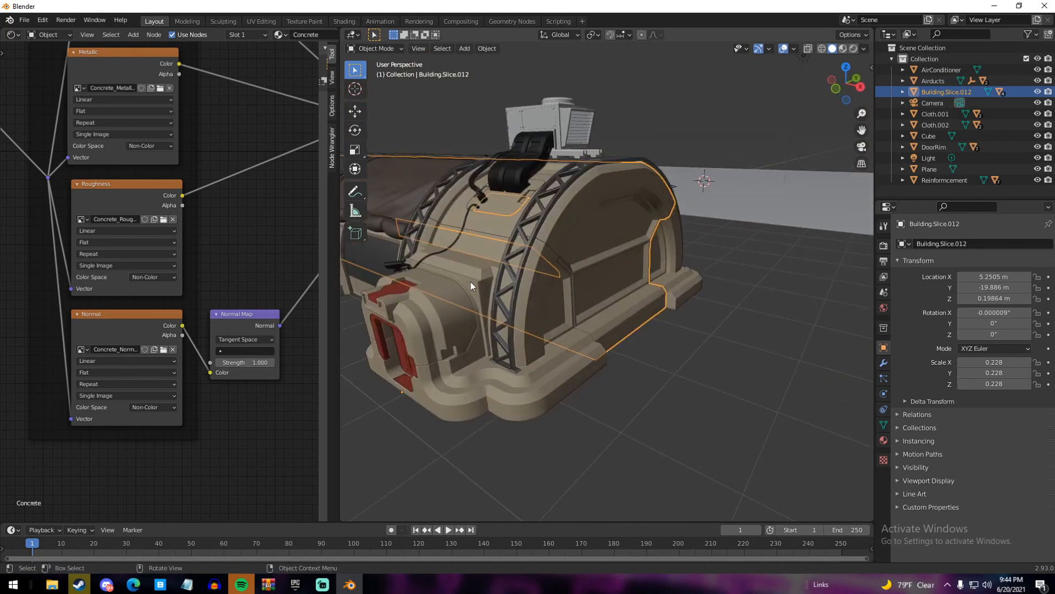
{"action": "middle_click_drag", "start_coordinate": [470, 282], "coordinate": [492, 287]}
{"action": "scroll", "coordinate": [217, 267], "scroll_direction": "down", "scroll_amount": 2}
{"action": "scroll", "coordinate": [217, 267], "scroll_direction": "down", "scroll_amount": 1}
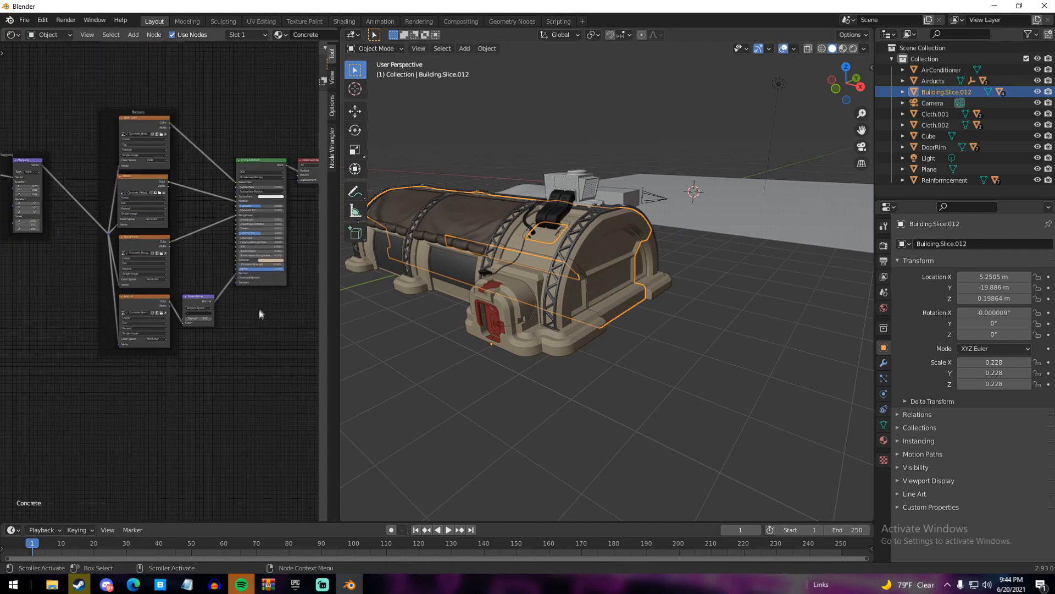
{"action": "scroll", "coordinate": [259, 305], "scroll_direction": "down", "scroll_amount": 1}
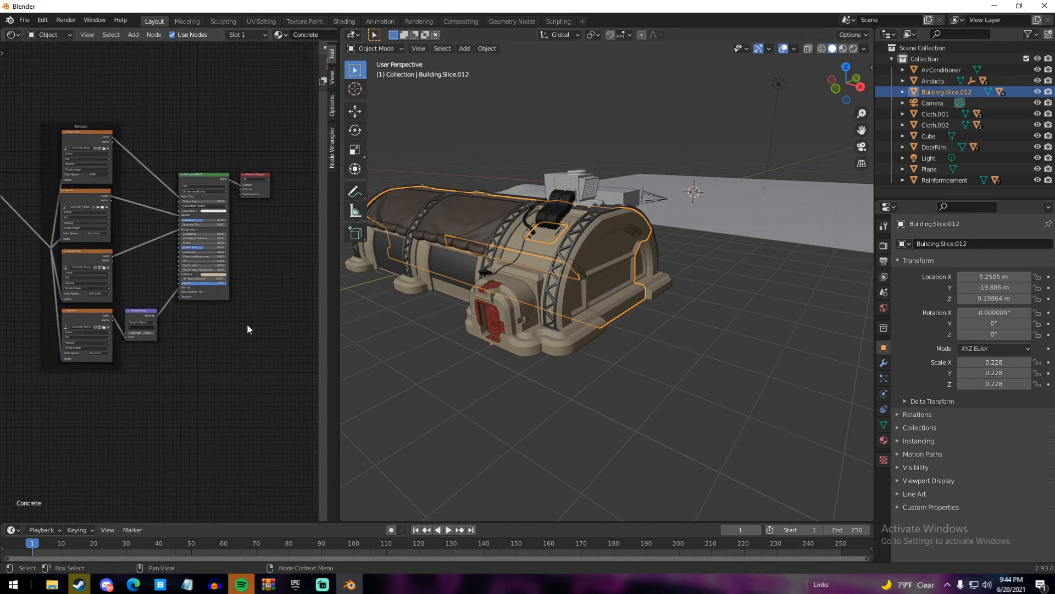
Examine the building's entrance, garage openings and end wall up close, selecting the main Building object
{"action": "scroll", "coordinate": [246, 324], "scroll_direction": "up", "scroll_amount": 2}
{"action": "middle_click_drag", "start_coordinate": [530, 308], "coordinate": [624, 316]}
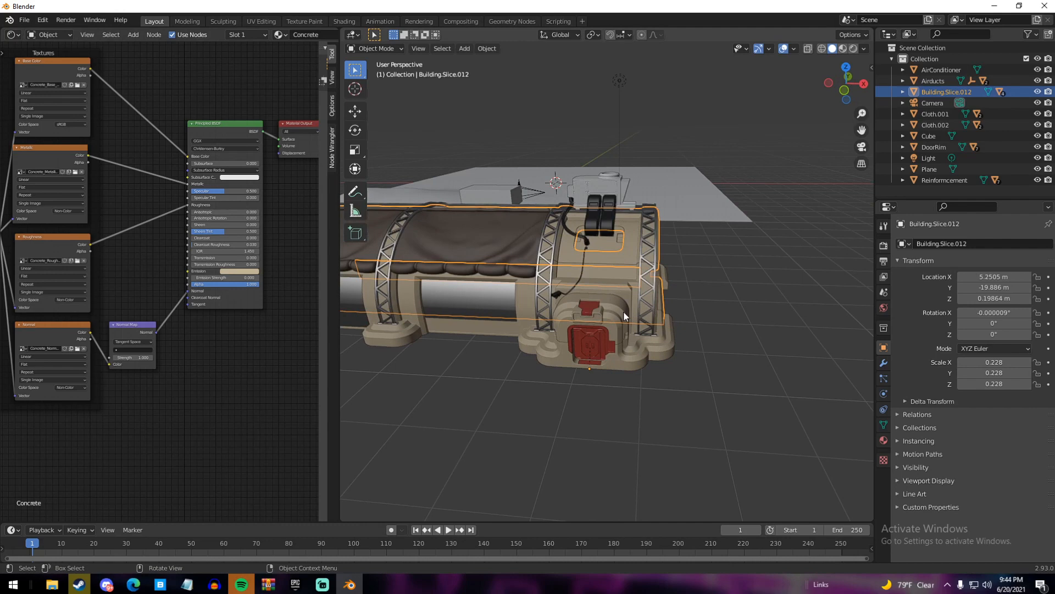
{"action": "scroll", "coordinate": [624, 311], "scroll_direction": "down", "scroll_amount": 5}
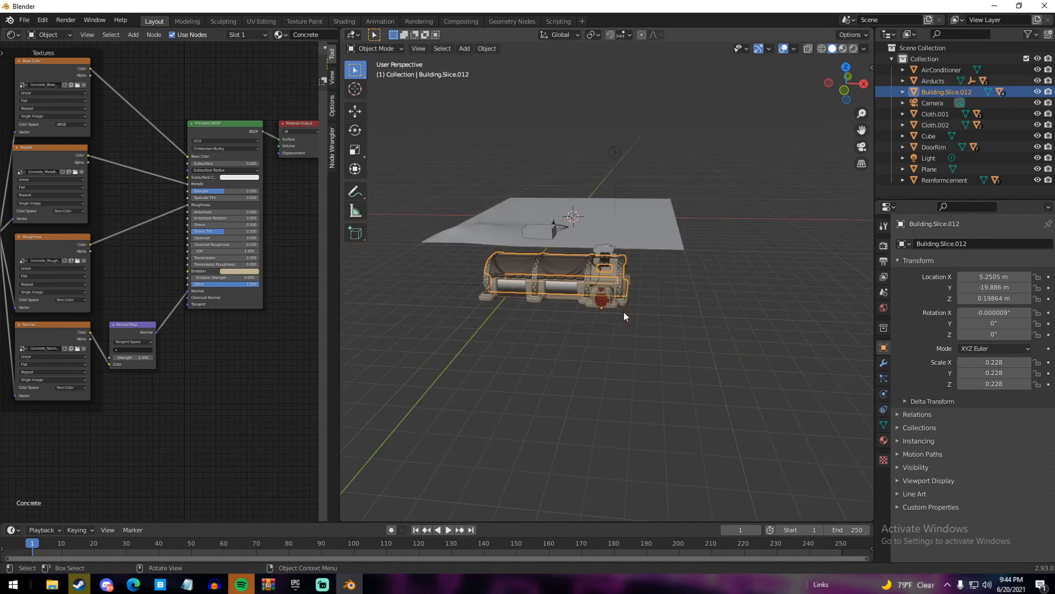
{"action": "scroll", "coordinate": [521, 308], "scroll_direction": "up", "scroll_amount": 8}
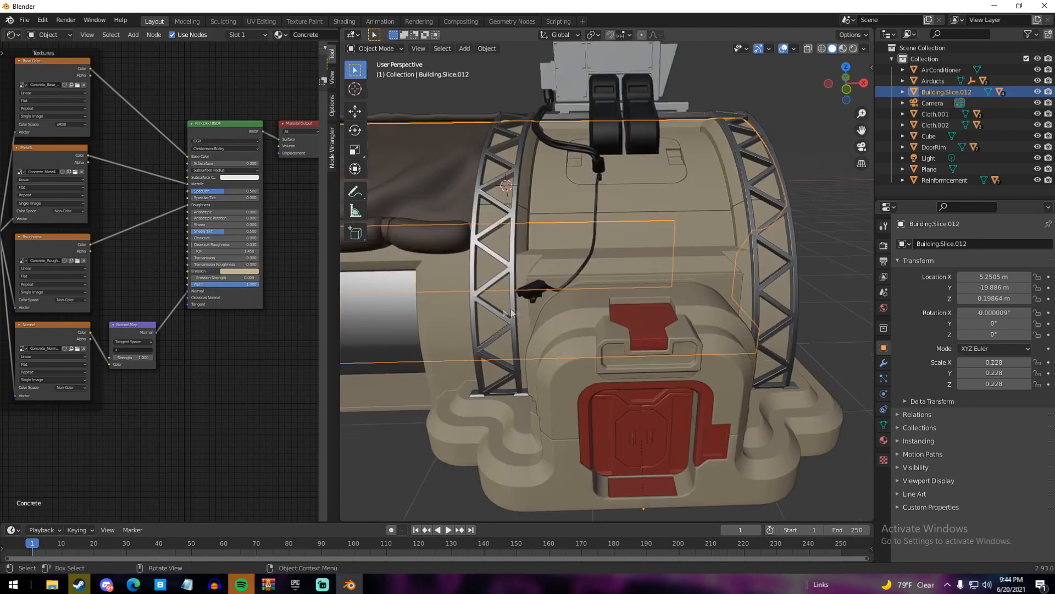
{"action": "left_click", "coordinate": [457, 300]}
{"action": "scroll", "coordinate": [456, 299], "scroll_direction": "down", "scroll_amount": 7}
{"action": "middle_click_drag", "start_coordinate": [457, 299], "coordinate": [539, 309]}
{"action": "scroll", "coordinate": [541, 311], "scroll_direction": "up", "scroll_amount": 5}
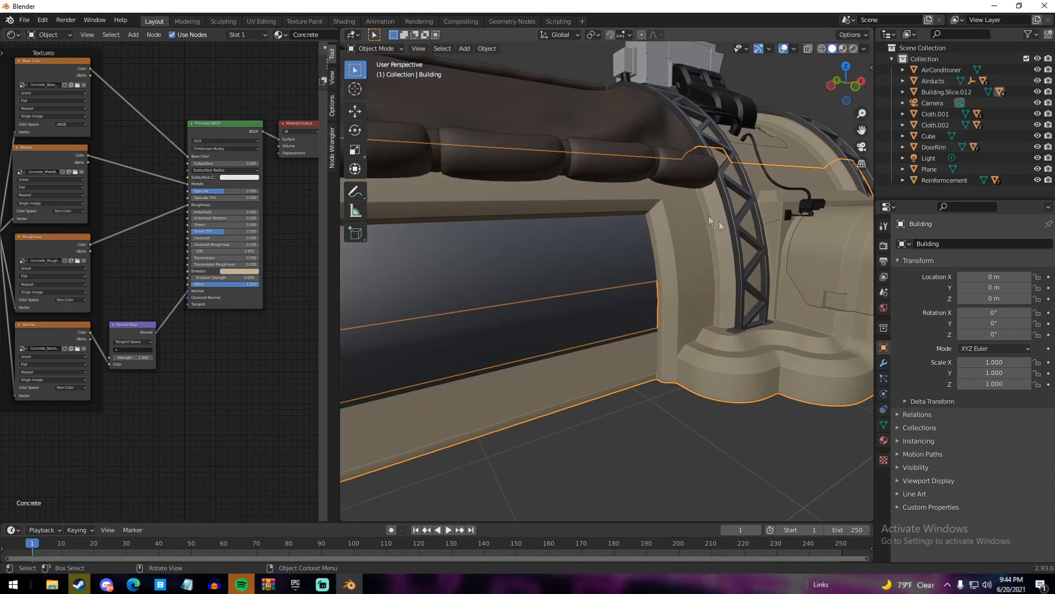
{"action": "middle_click_drag", "start_coordinate": [714, 242], "coordinate": [568, 274]}
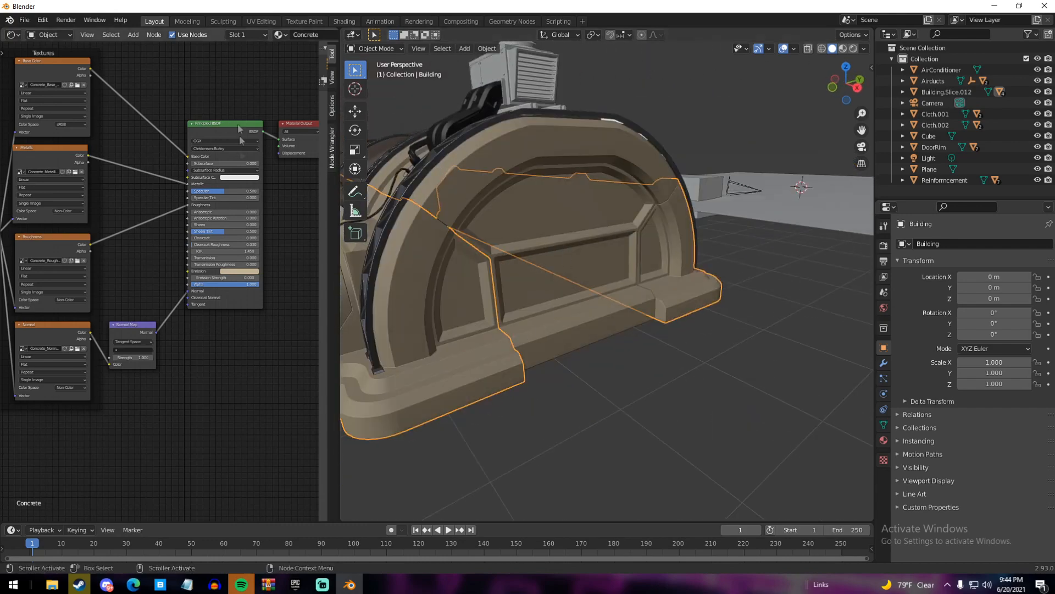
Select the Building.Slice.012 section and examine its Concrete material along the end wall, roof and entrance
{"action": "left_click", "coordinate": [564, 214]}
{"action": "left_click", "coordinate": [411, 317]}
{"action": "left_click", "coordinate": [562, 255]}
{"action": "left_click", "coordinate": [447, 272]}
{"action": "scroll", "coordinate": [294, 39], "scroll_direction": "right", "scroll_amount": 3}
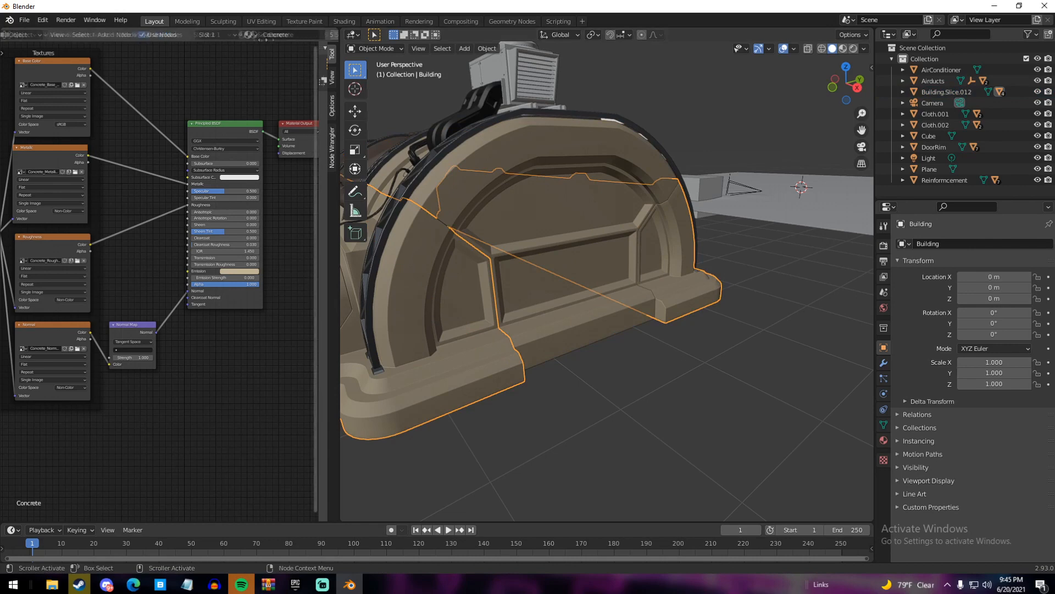
{"action": "left_click", "coordinate": [472, 177]}
{"action": "left_click", "coordinate": [447, 267]}
{"action": "left_click", "coordinate": [449, 253]}
{"action": "left_click", "coordinate": [442, 267]}
{"action": "left_click", "coordinate": [480, 219]}
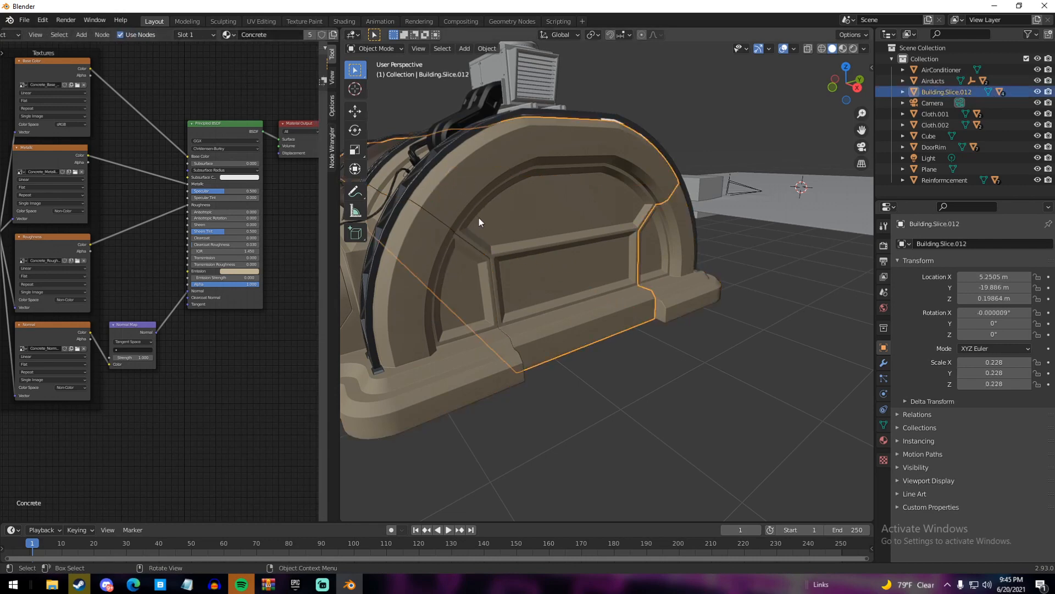
{"action": "scroll", "coordinate": [479, 218], "scroll_direction": "down", "scroll_amount": 3}
{"action": "middle_click_drag", "start_coordinate": [479, 218], "coordinate": [549, 259]}
{"action": "scroll", "coordinate": [640, 259], "scroll_direction": "up", "scroll_amount": 5}
{"action": "scroll", "coordinate": [640, 260], "scroll_direction": "down", "scroll_amount": 5}
{"action": "scroll", "coordinate": [519, 257], "scroll_direction": "up", "scroll_amount": 6}
{"action": "scroll", "coordinate": [549, 259], "scroll_direction": "down", "scroll_amount": 4}
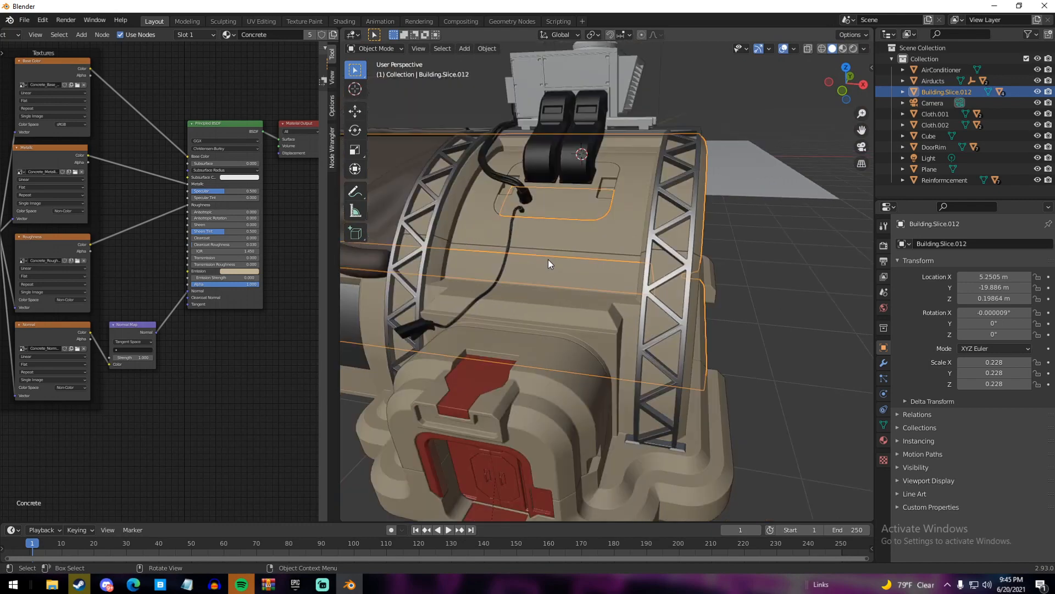
Select the lattice reinforcement arches and delete the Normal Map node from their "windows and metal" material
{"action": "left_click", "coordinate": [675, 253]}
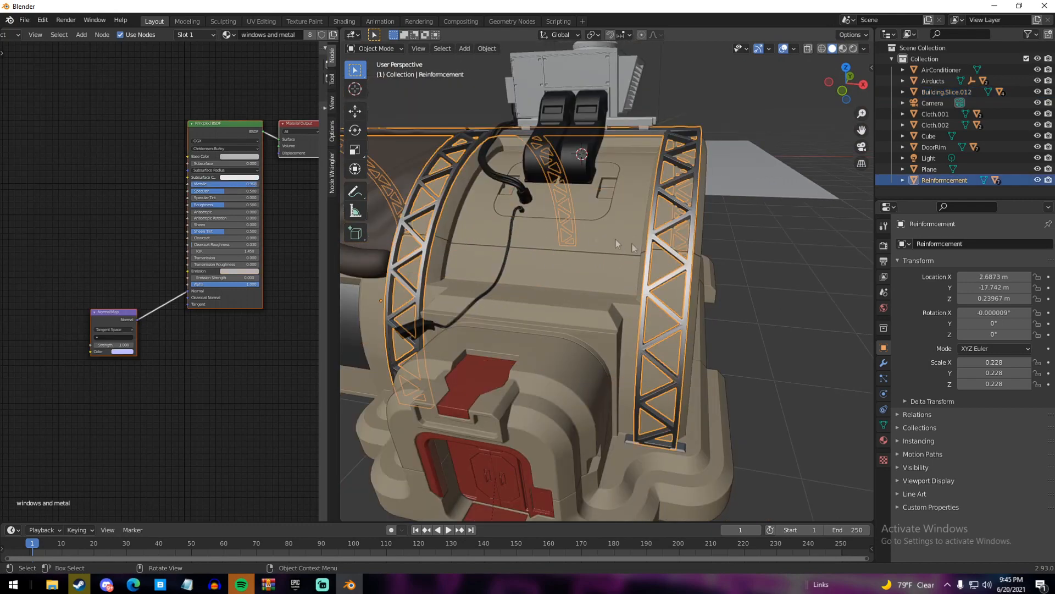
{"action": "scroll", "coordinate": [621, 278], "scroll_direction": "down", "scroll_amount": 5}
{"action": "scroll", "coordinate": [621, 276], "scroll_direction": "down", "scroll_amount": 1}
{"action": "middle_click_drag", "start_coordinate": [539, 271], "coordinate": [700, 215], "text": "shift"}
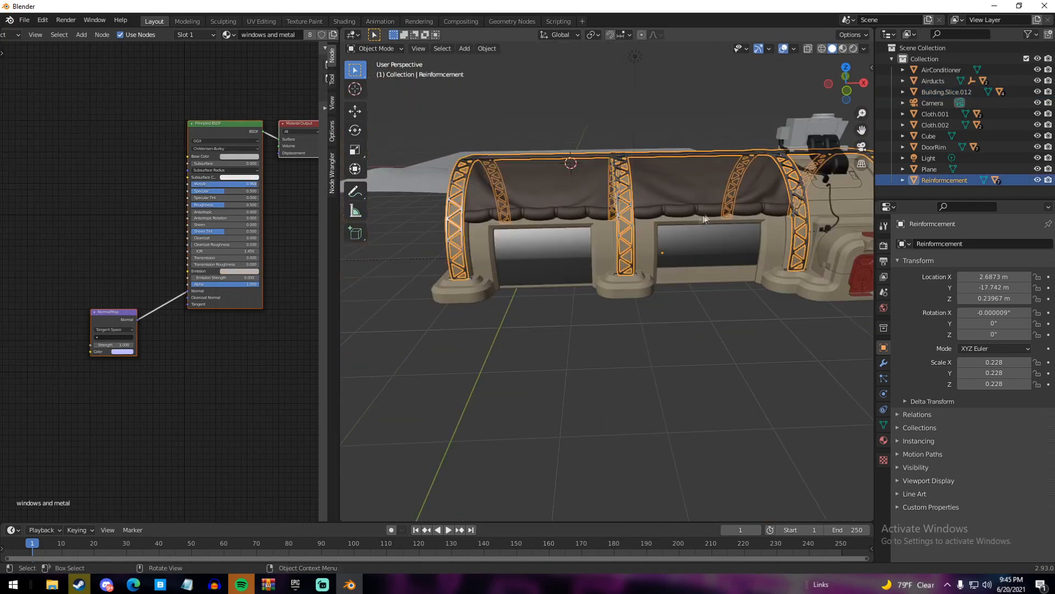
{"action": "scroll", "coordinate": [531, 252], "scroll_direction": "up", "scroll_amount": 3}
{"action": "middle_click_drag", "start_coordinate": [531, 252], "coordinate": [431, 221]}
{"action": "scroll", "coordinate": [555, 187], "scroll_direction": "down", "scroll_amount": 4}
{"action": "mouse_move", "coordinate": [657, 206]}
{"action": "middle_mouse_down"}
{"action": "mouse_move", "coordinate": [694, 220]}
{"action": "mouse_move", "coordinate": [653, 206]}
{"action": "middle_mouse_up"}
{"action": "left_click", "coordinate": [111, 320]}
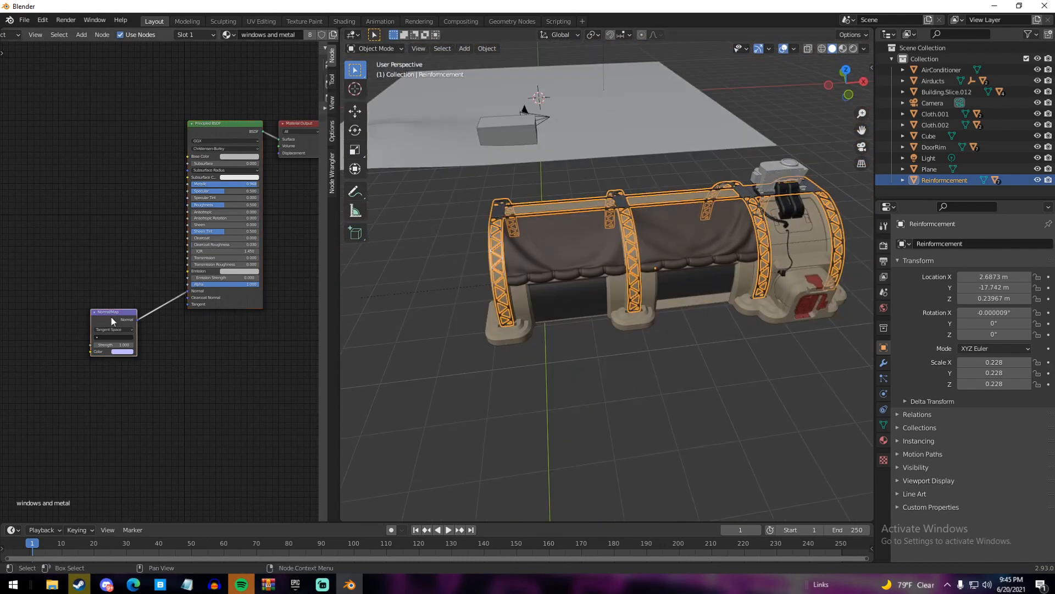
{"action": "key", "text": "Delete"}
Run Principled Texture Setup on the "windows and metal" shader with all windows_and_metal images, from Base_Color through Roughness
{"action": "left_click", "coordinate": [224, 128]}
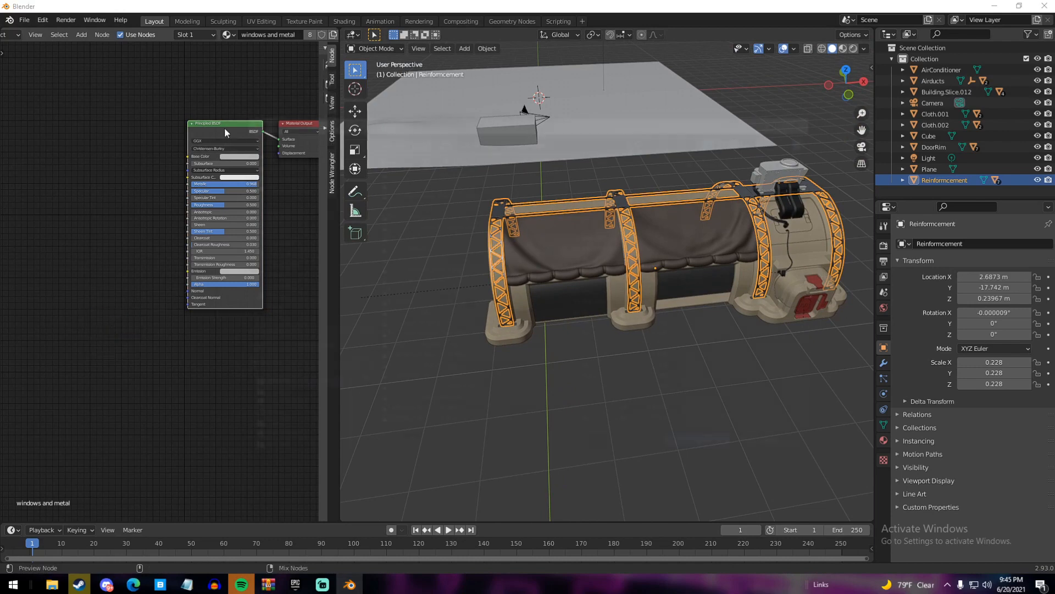
{"action": "key", "text": "ctrl+shift+t"}
{"action": "left_click", "coordinate": [440, 292]}
{"action": "scroll", "coordinate": [445, 275], "scroll_direction": "down", "scroll_amount": 3}
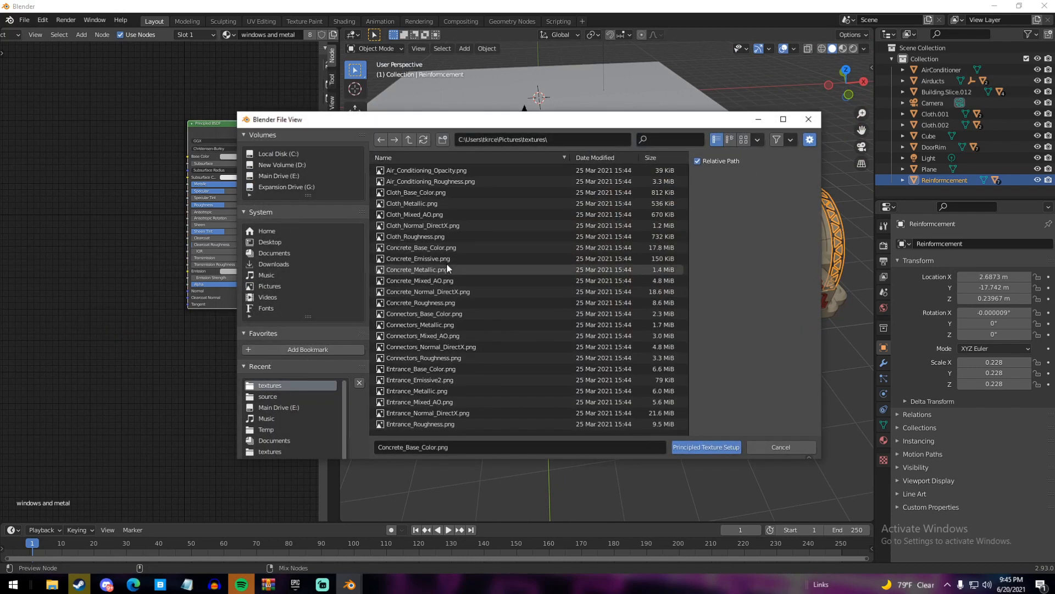
{"action": "scroll", "coordinate": [446, 272], "scroll_direction": "down", "scroll_amount": 1}
{"action": "left_click", "coordinate": [419, 374]}
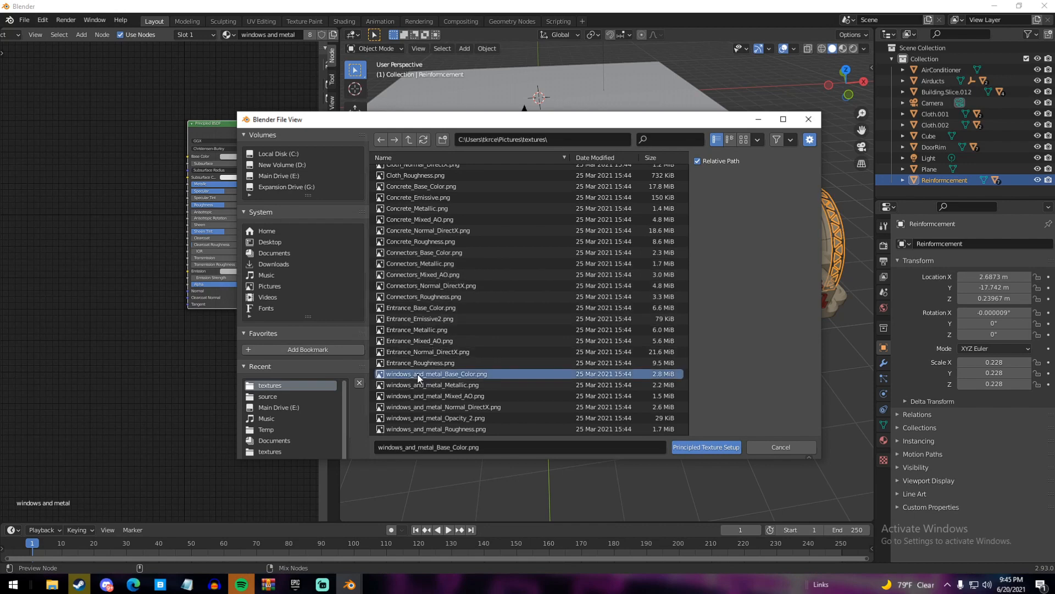
{"action": "left_click", "coordinate": [443, 427], "text": "shift"}
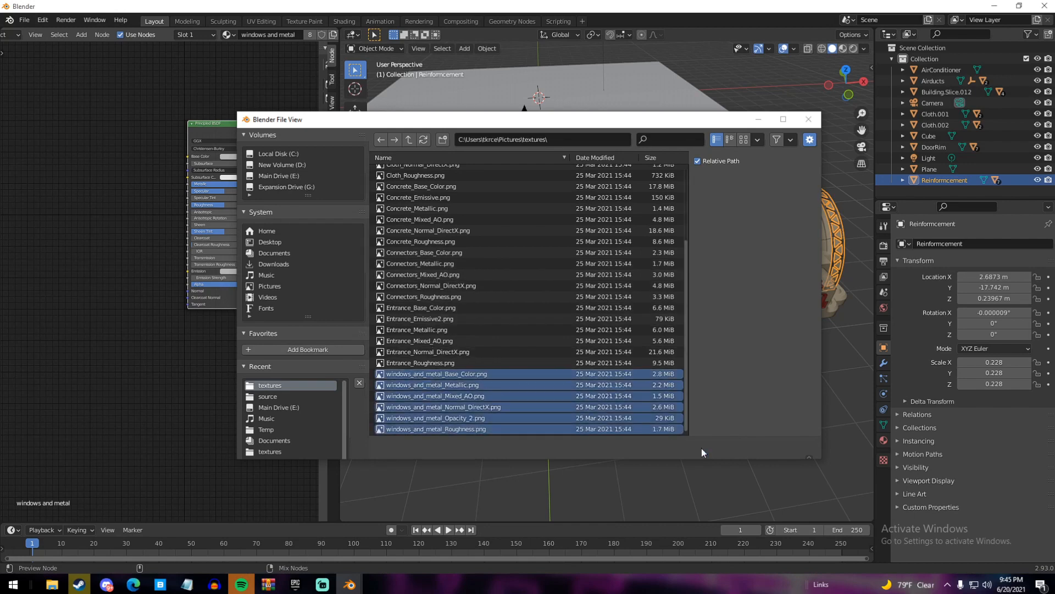
{"action": "left_click", "coordinate": [704, 447]}
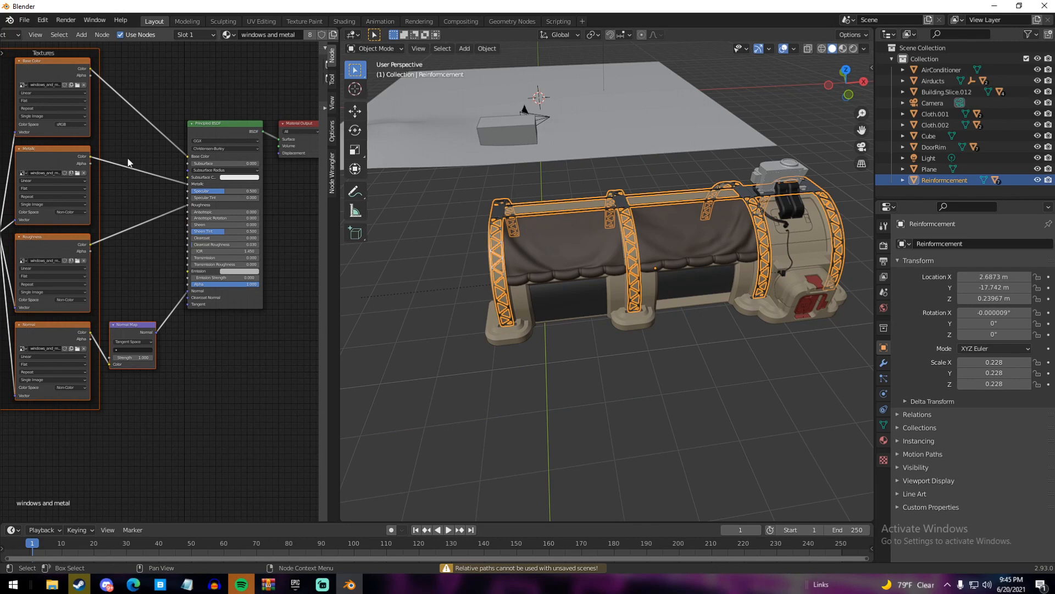
Review the "windows and metal" texture nodes and check which material the garage doors and reinforcement arches use
{"action": "middle_click_drag", "start_coordinate": [119, 147], "coordinate": [212, 202]}
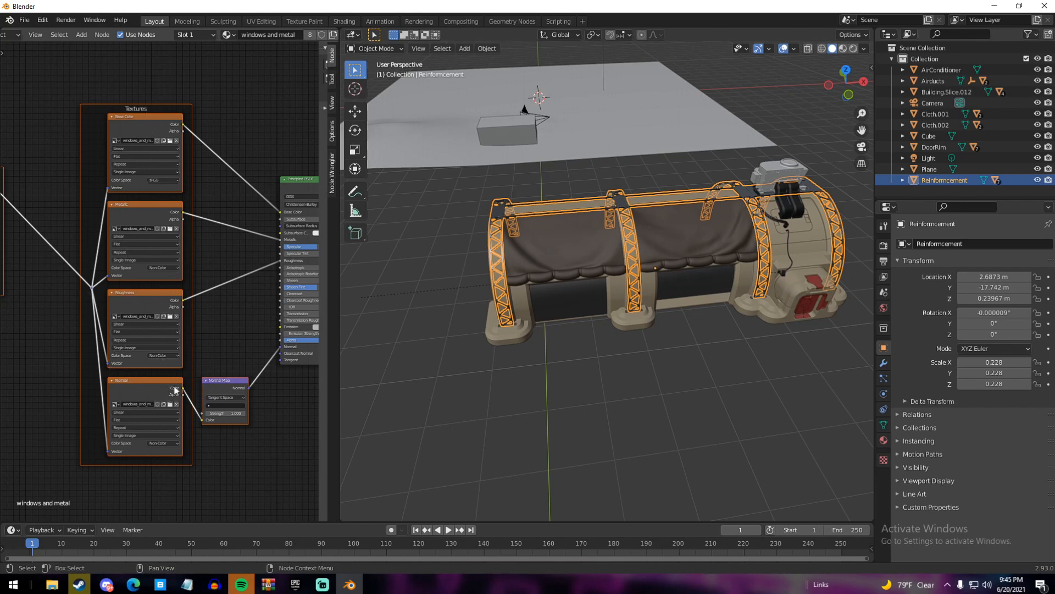
{"action": "middle_click_drag", "start_coordinate": [494, 221], "coordinate": [541, 242]}
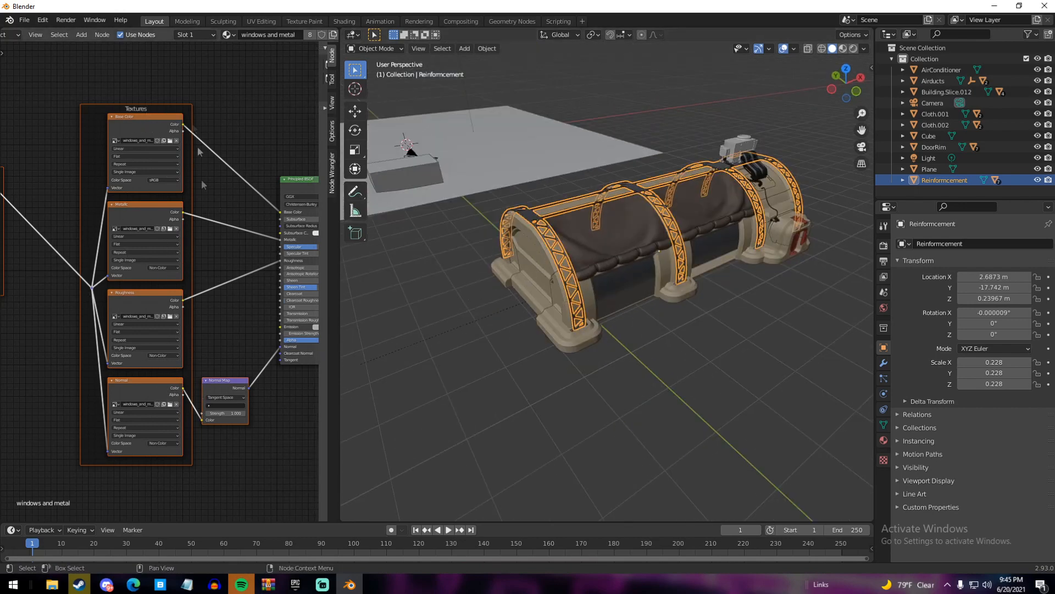
{"action": "left_click", "coordinate": [483, 349]}
{"action": "middle_click_drag", "start_coordinate": [483, 349], "coordinate": [405, 325]}
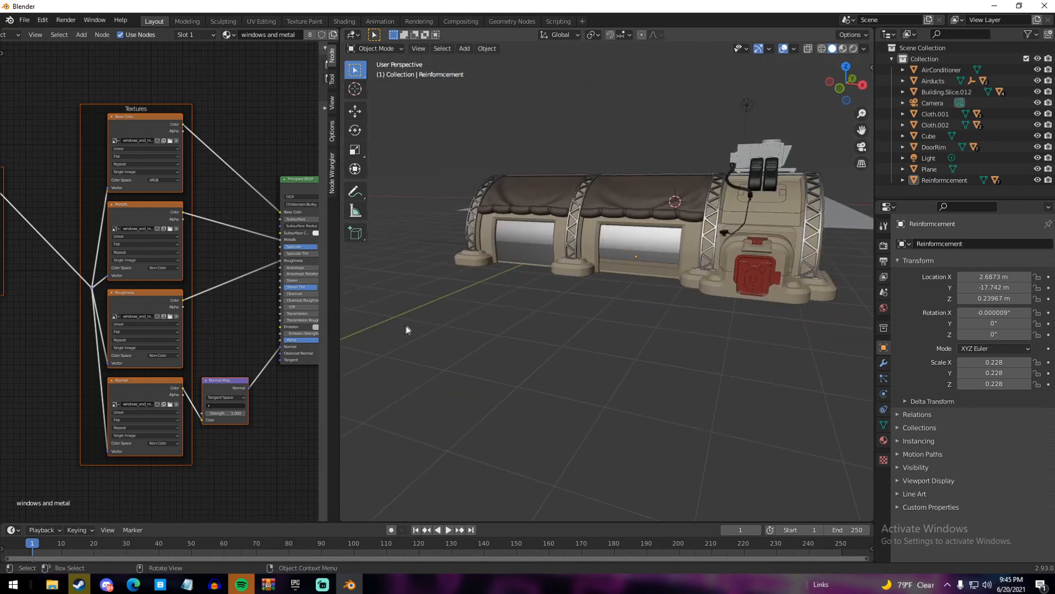
{"action": "scroll", "coordinate": [461, 231], "scroll_direction": "up", "scroll_amount": 5}
{"action": "left_click", "coordinate": [431, 183]}
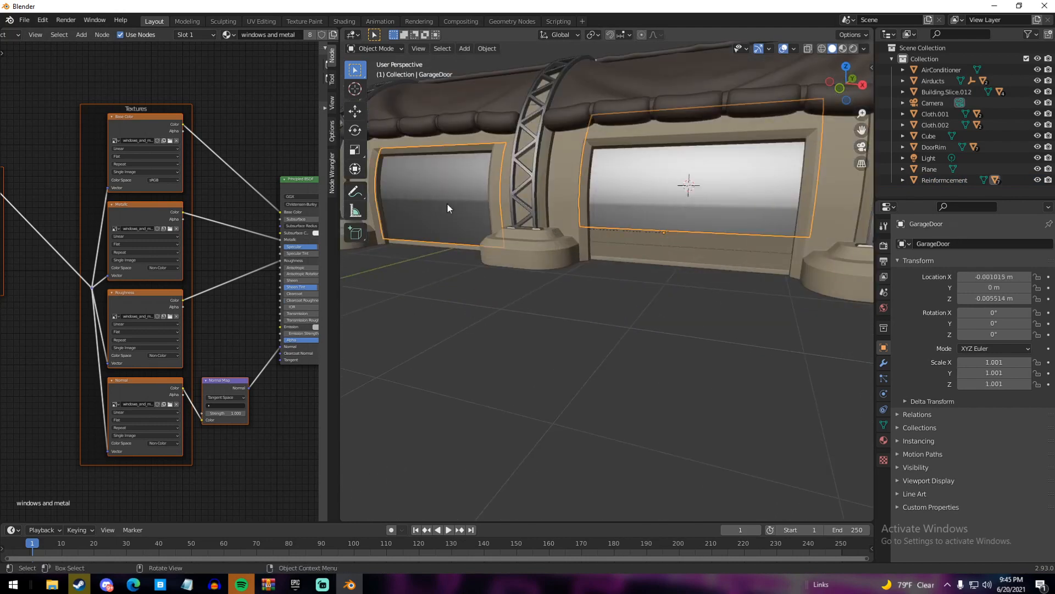
{"action": "middle_click_drag", "start_coordinate": [447, 207], "coordinate": [655, 241]}
{"action": "left_click", "coordinate": [594, 164]}
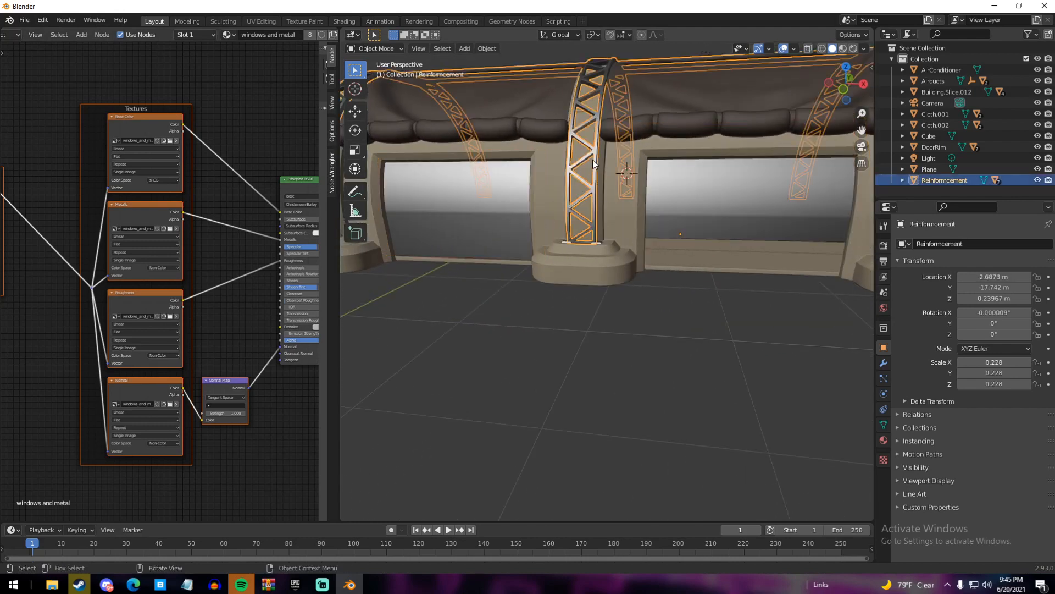
Replace the Normal Map node in the roof cloth's Cloth material with a Principled Texture Setup using Cloth_Base_Color through Cloth_Roughness
{"action": "left_click", "coordinate": [497, 112]}
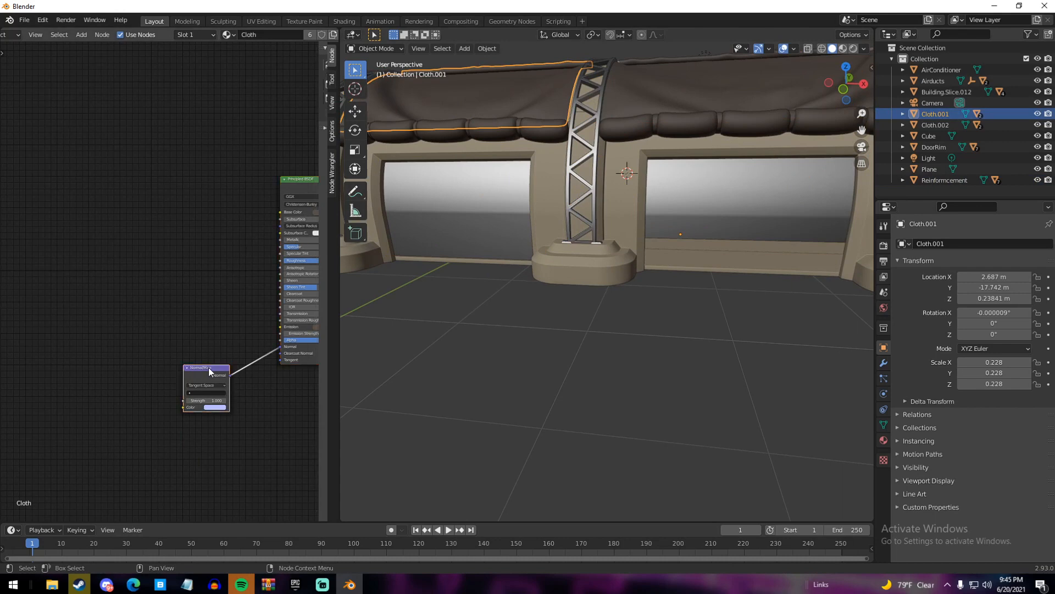
{"action": "key", "text": "x"}
{"action": "key", "text": "ctrl+shift+t"}
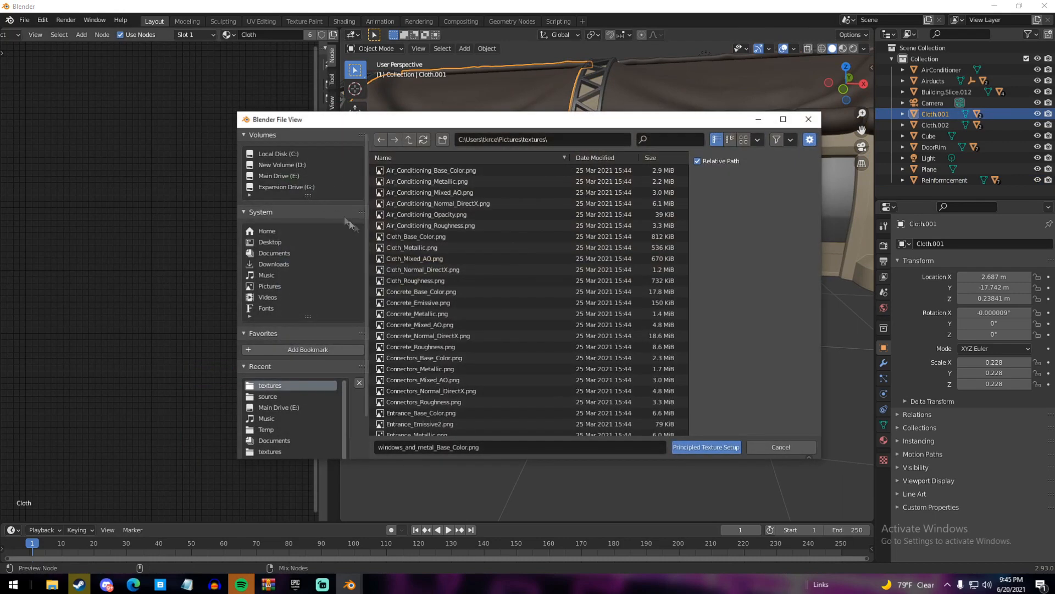
{"action": "left_click", "coordinate": [416, 235]}
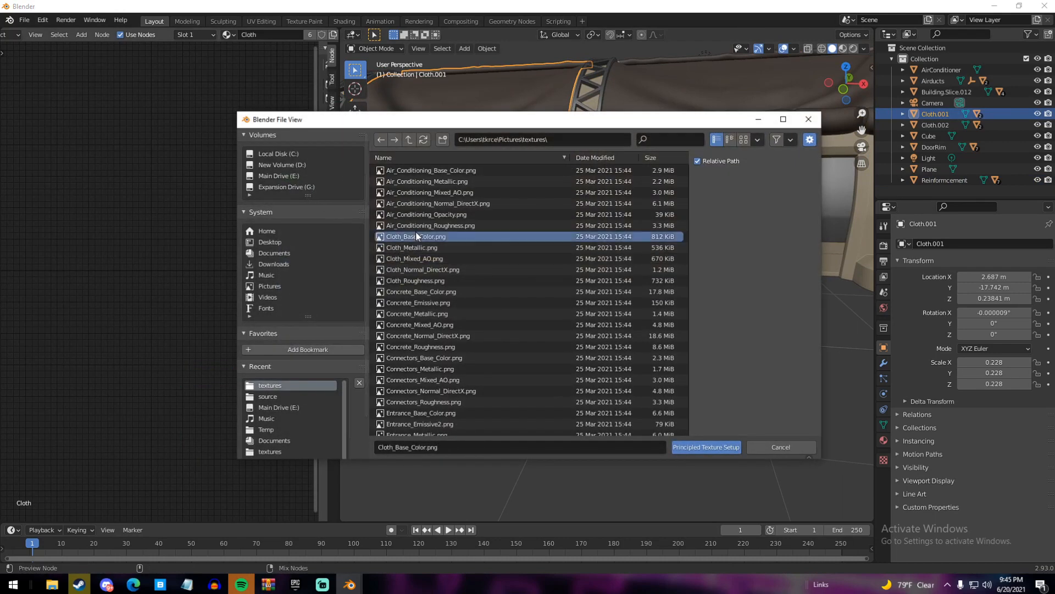
{"action": "left_click", "coordinate": [418, 280], "text": "shift"}
{"action": "left_click", "coordinate": [706, 447]}
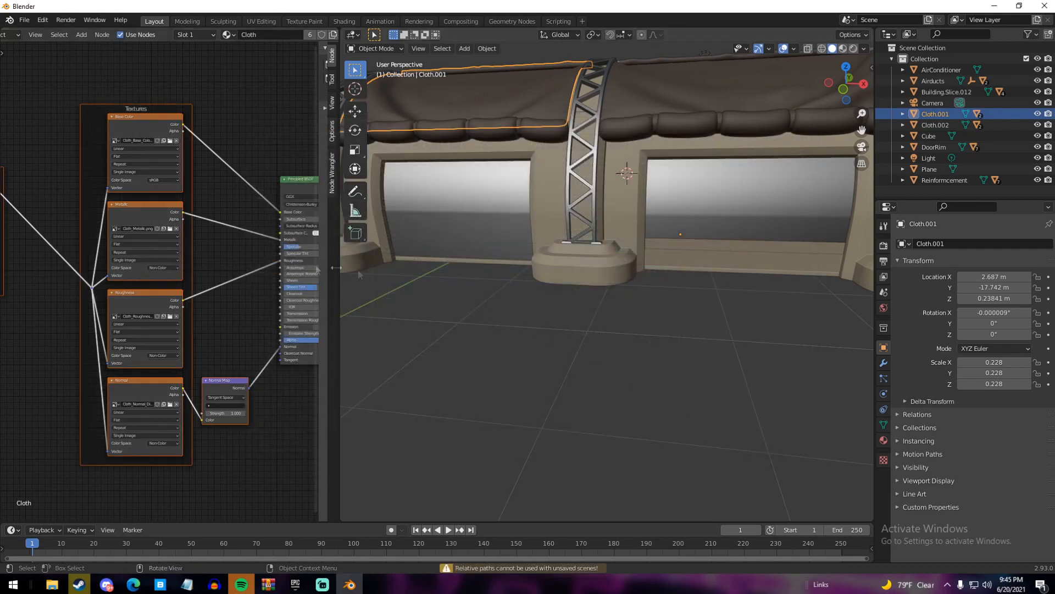
Replace the Normal Map node in the door centre's Entrance material with a Principled Texture Setup using Entrance_Base_Color through Entrance_Roughness
{"action": "middle_click_drag", "start_coordinate": [550, 264], "coordinate": [605, 275]}
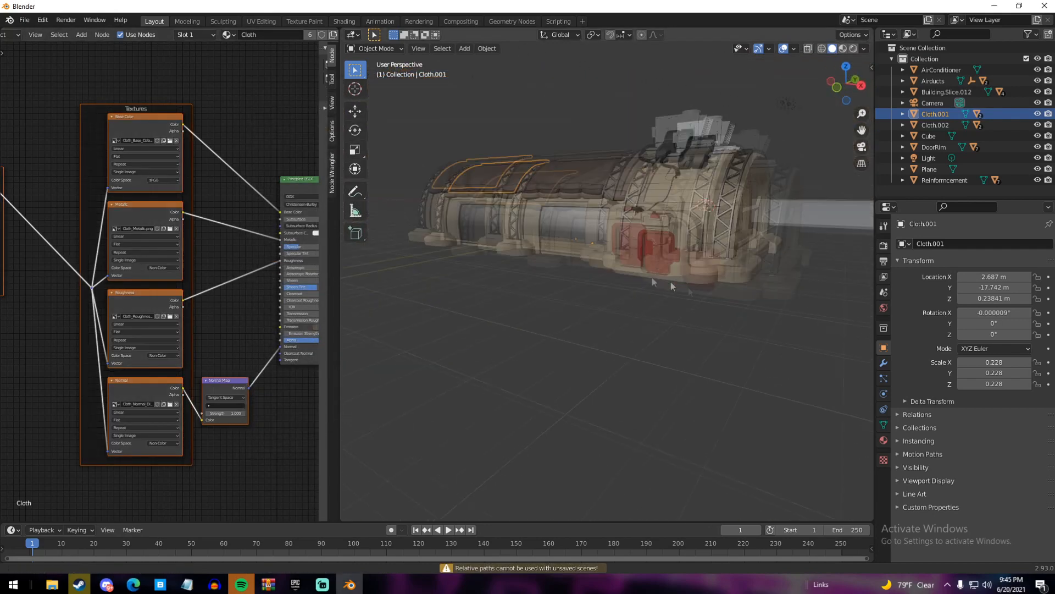
{"action": "scroll", "coordinate": [526, 266], "scroll_direction": "up", "scroll_amount": 5}
{"action": "middle_click_drag", "start_coordinate": [526, 266], "coordinate": [558, 275]}
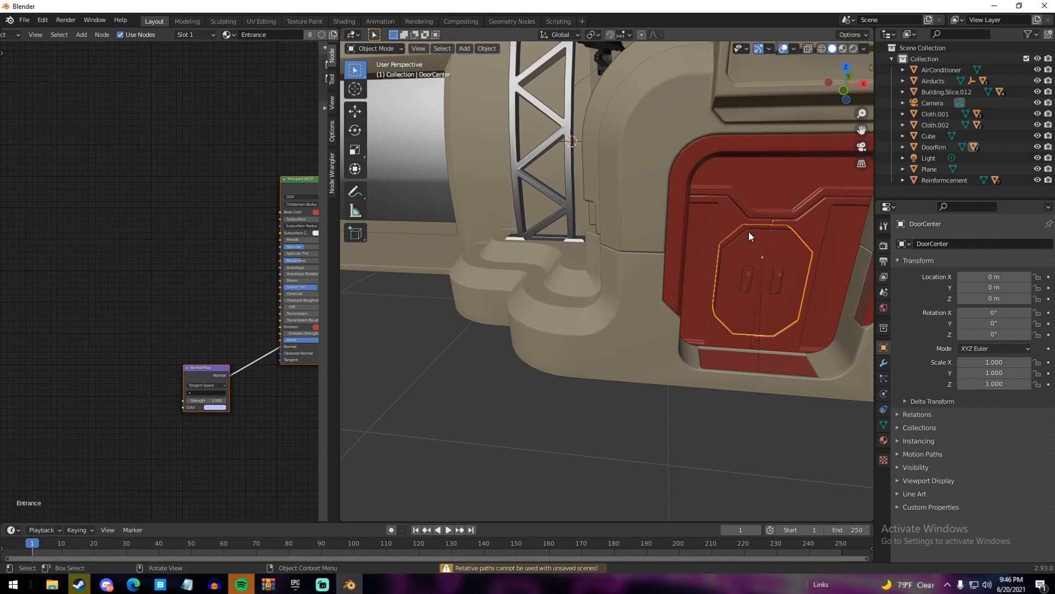
{"action": "key", "text": "x"}
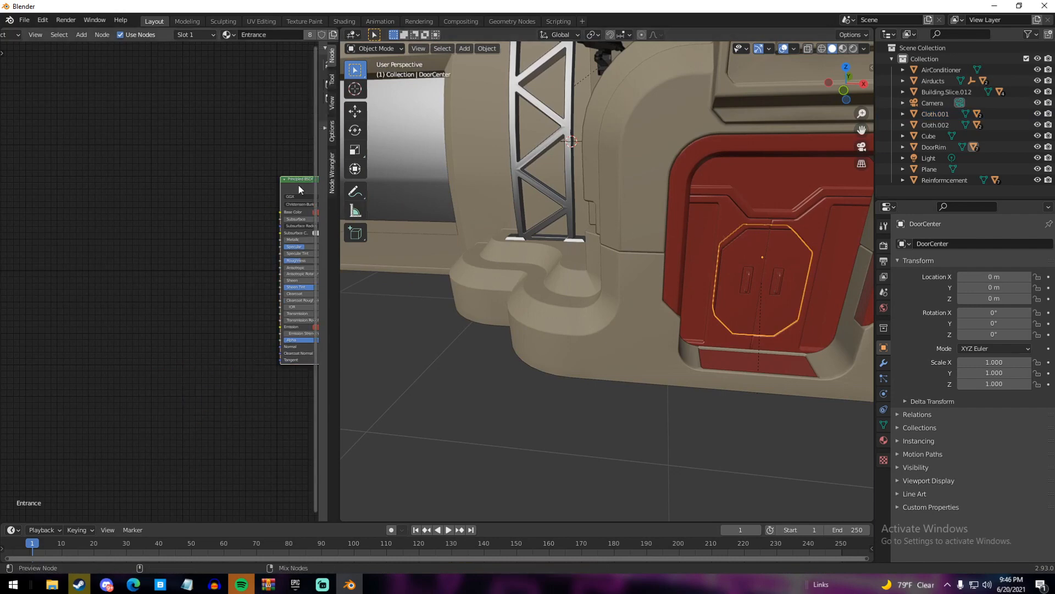
{"action": "key", "text": "ctrl+shift+t"}
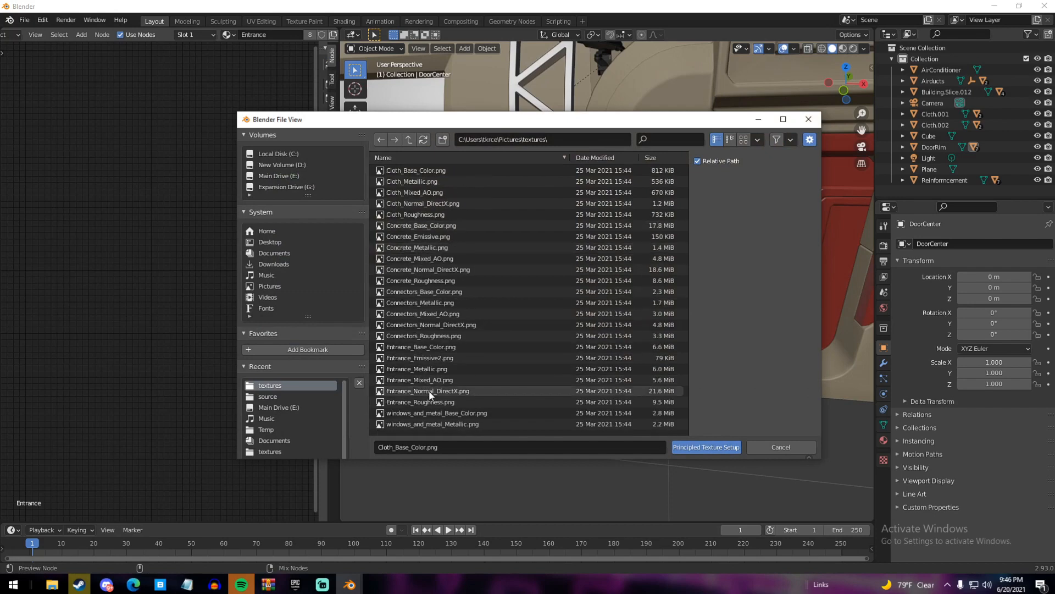
{"action": "left_click", "coordinate": [418, 348]}
{"action": "left_click", "coordinate": [428, 390], "text": "shift"}
{"action": "left_click", "coordinate": [461, 402], "text": "ctrl"}
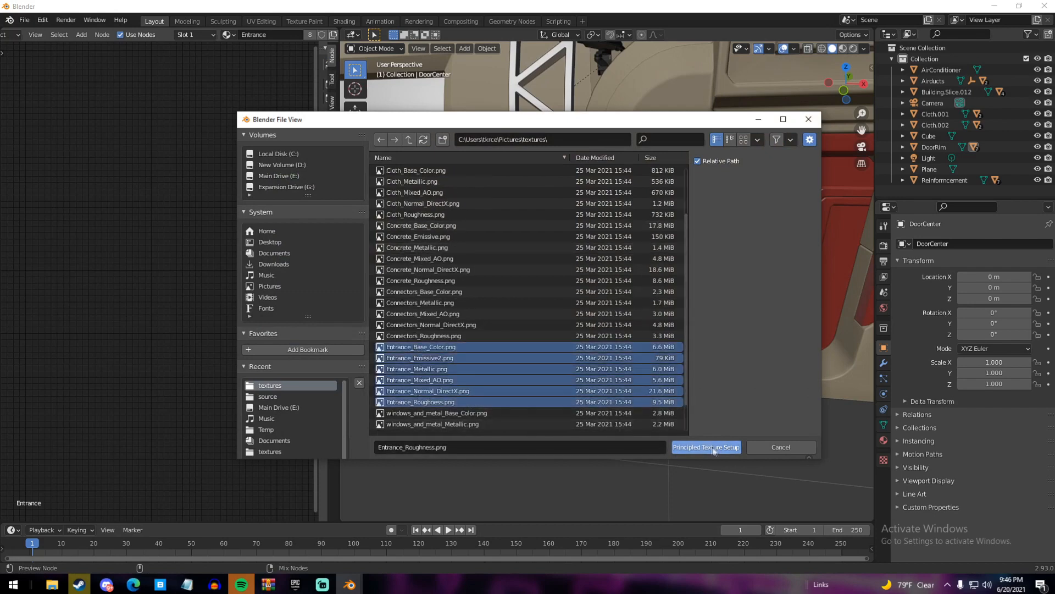
{"action": "left_click", "coordinate": [714, 447]}
Select the upper door, door rim and surrounding entrance parts in turn to check their materials
{"action": "left_click", "coordinate": [720, 186]}
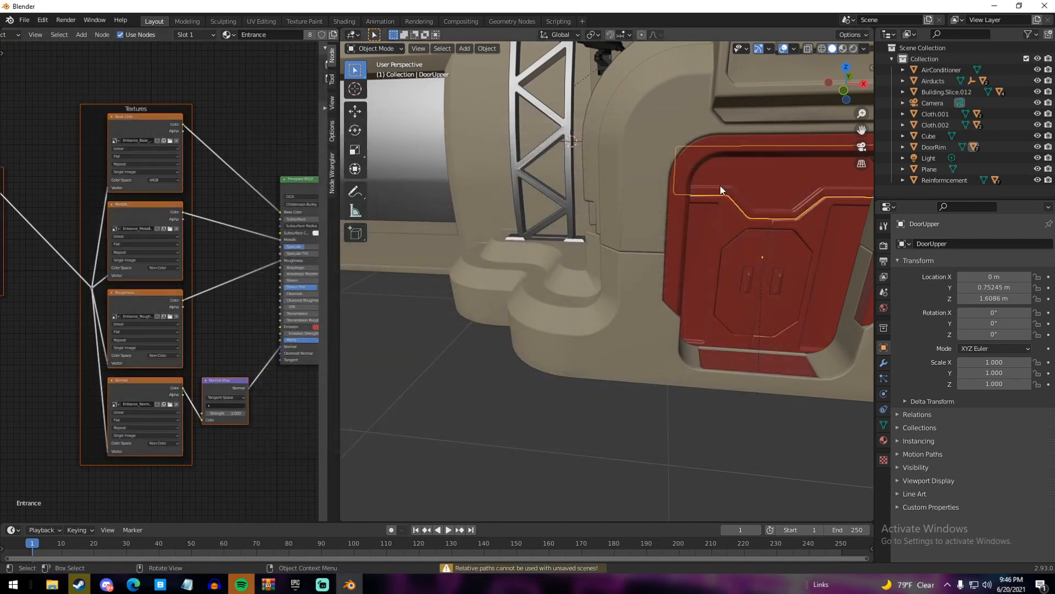
{"action": "middle_click_drag", "start_coordinate": [720, 186], "coordinate": [588, 204]}
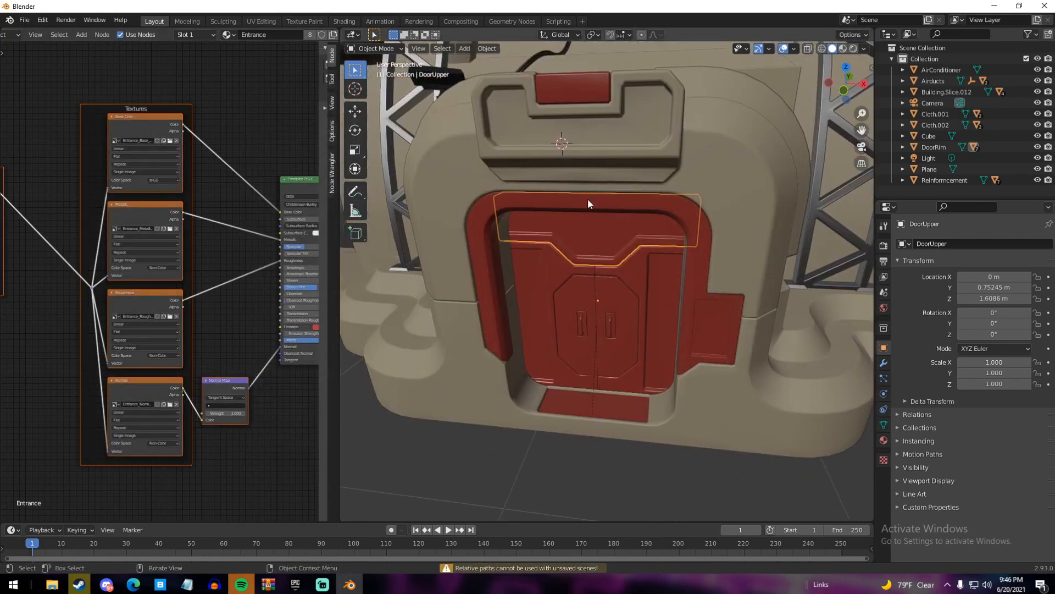
{"action": "left_click", "coordinate": [489, 222]}
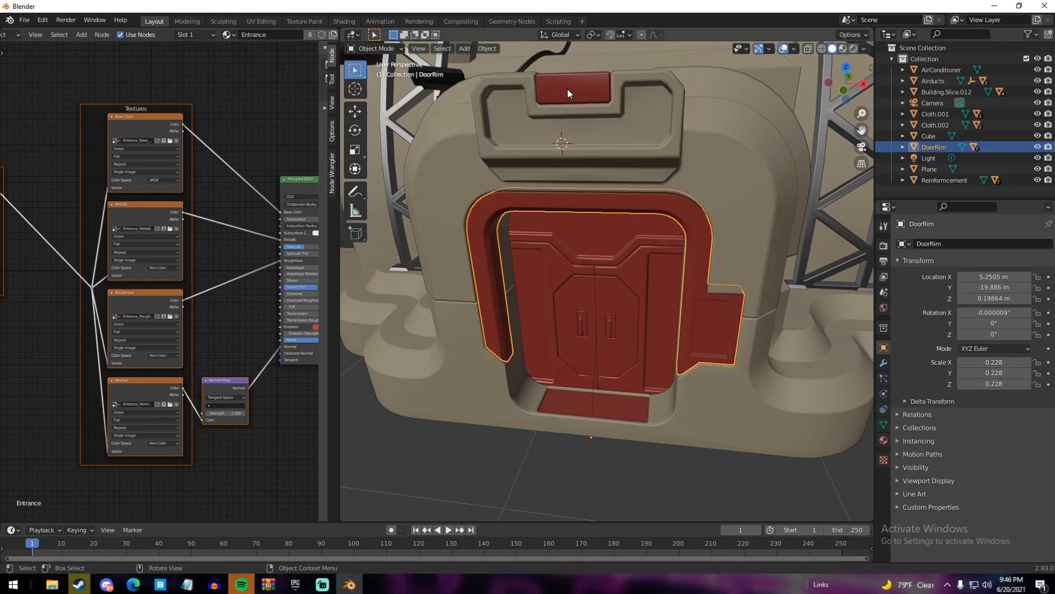
{"action": "left_click", "coordinate": [568, 88]}
{"action": "left_click", "coordinate": [490, 127]}
{"action": "scroll", "coordinate": [580, 284], "scroll_direction": "down", "scroll_amount": 5}
{"action": "left_click", "coordinate": [542, 298]}
{"action": "middle_click_drag", "start_coordinate": [641, 288], "coordinate": [616, 292]}
Select the rooftop air conditioner and delete the Normal Map node from its Air Conditioning material
{"action": "left_click", "coordinate": [569, 99]}
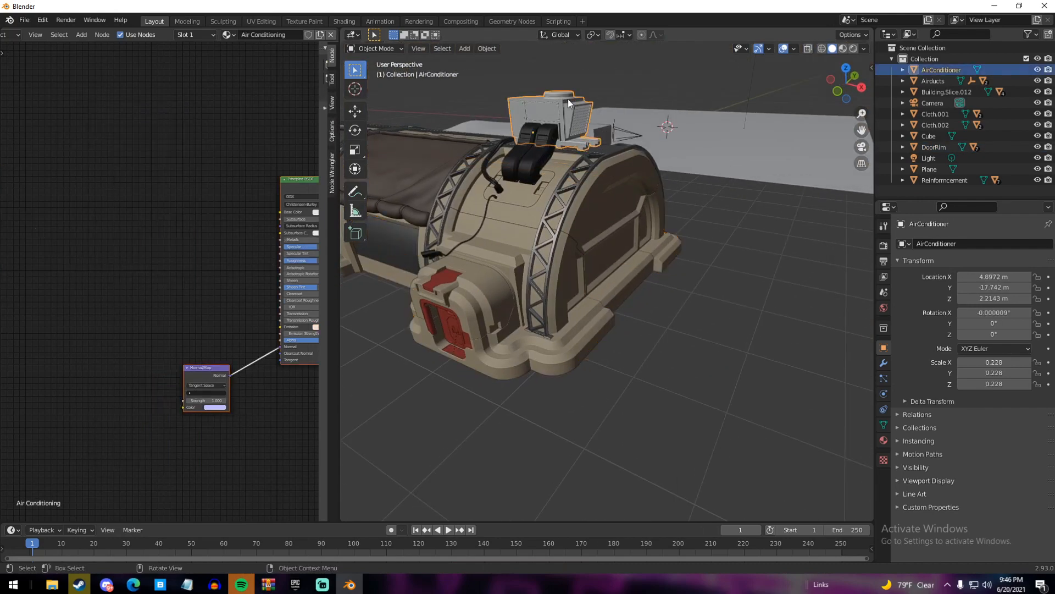
{"action": "left_click", "coordinate": [205, 371]}
{"action": "key", "text": "Delete"}
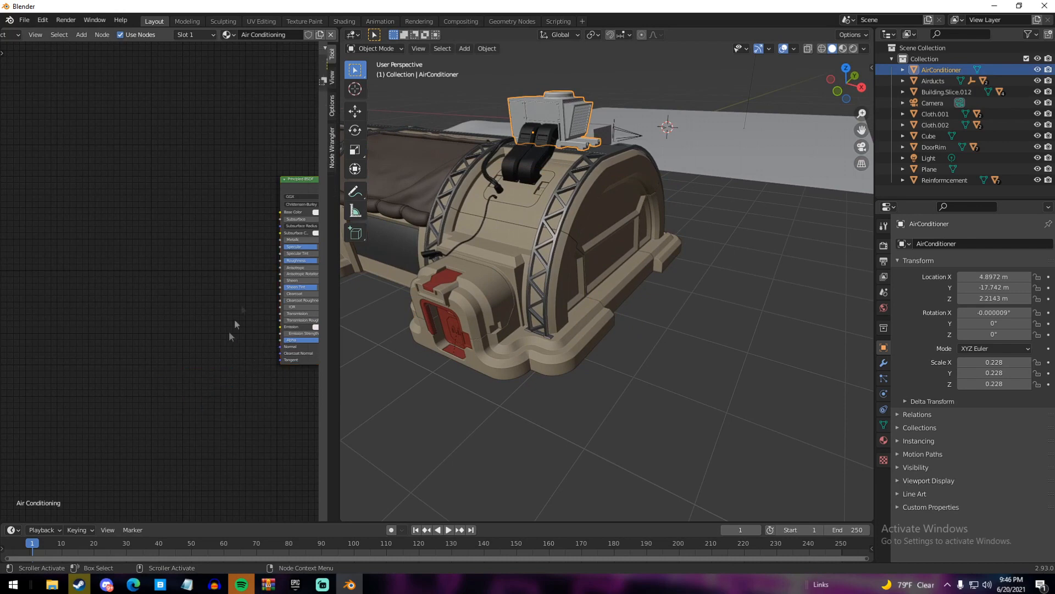
Run Principled Texture Setup on the Air Conditioning material's Principled BSDF with Air_Conditioning_Base_Color through Air_Conditioning_Roughness
{"action": "left_click", "coordinate": [307, 183]}
{"action": "key", "text": "ctrl+shift+t"}
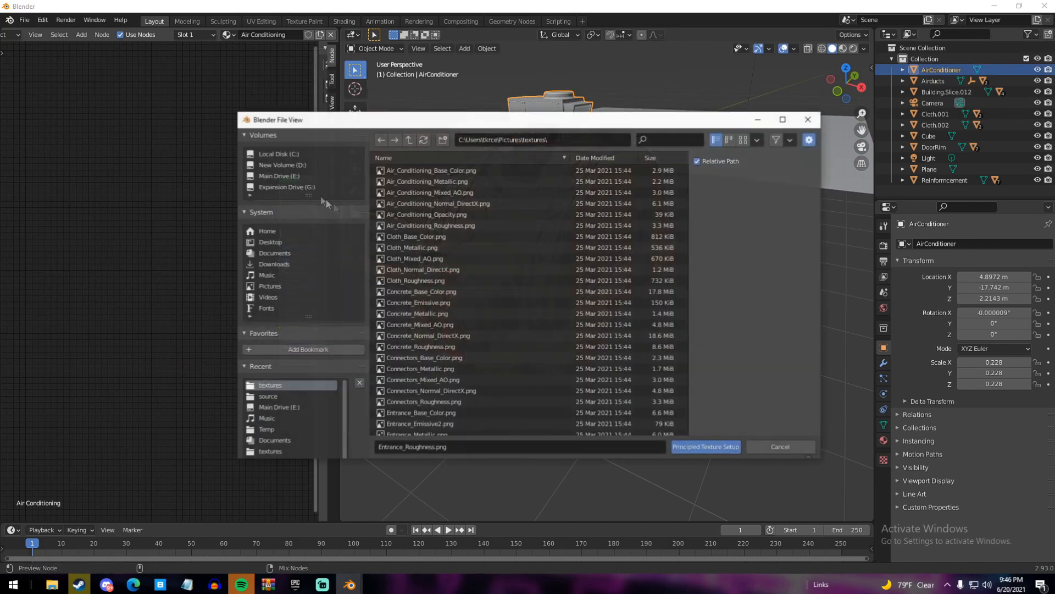
{"action": "left_click", "coordinate": [437, 170]}
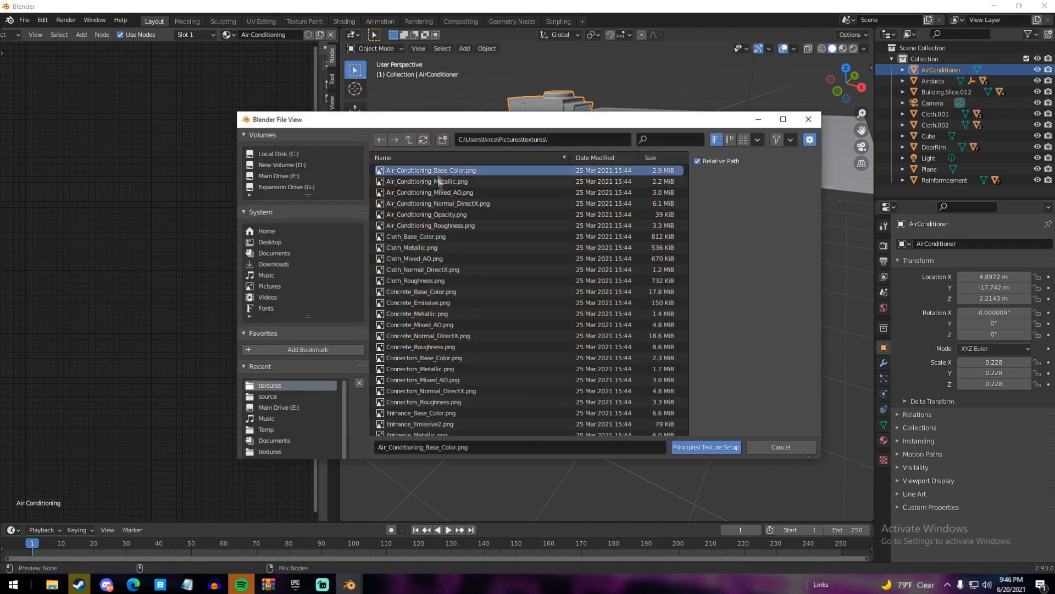
{"action": "left_click", "coordinate": [447, 222], "text": "shift"}
{"action": "left_click", "coordinate": [706, 447]}
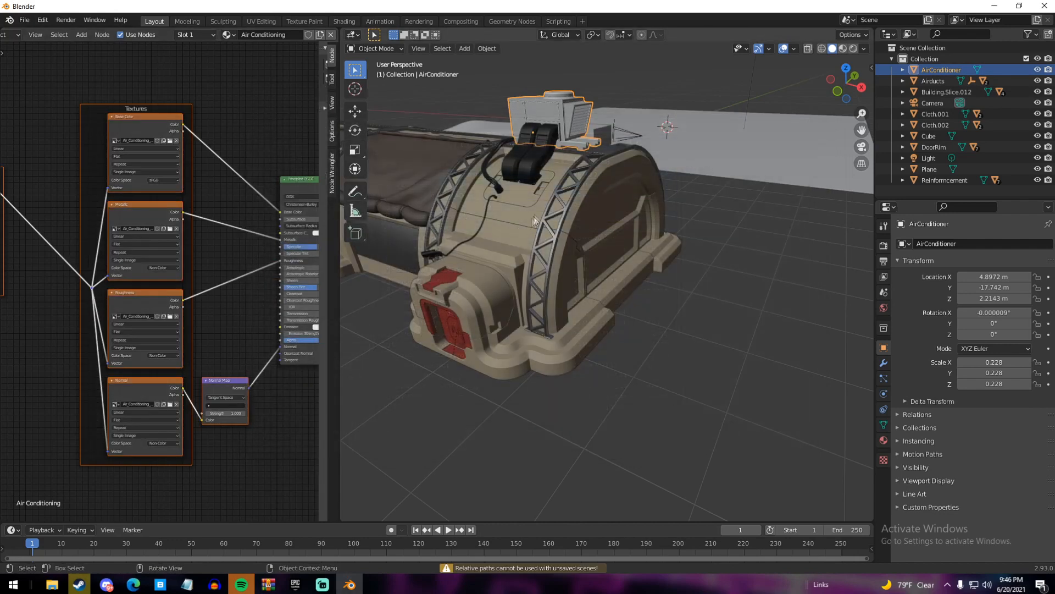
Replace the Normal Map node in the air ducts' Connectors material with a Principled Texture Setup using Connectors_Base_Color through Connectors_Roughness
{"action": "left_click", "coordinate": [535, 171]}
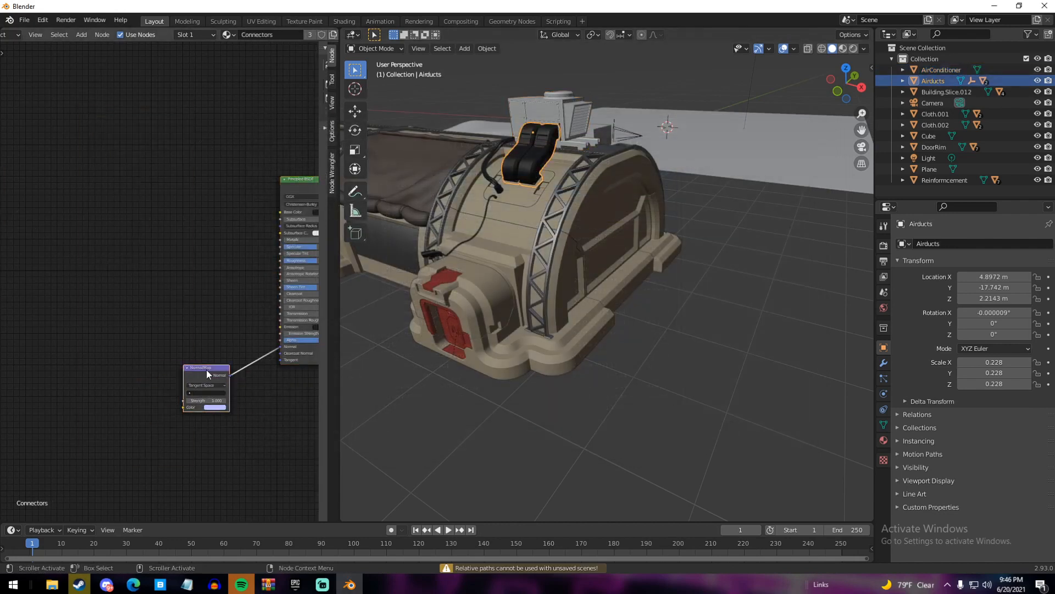
{"action": "left_click", "coordinate": [304, 181]}
{"action": "key", "text": "ctrl+shift+t"}
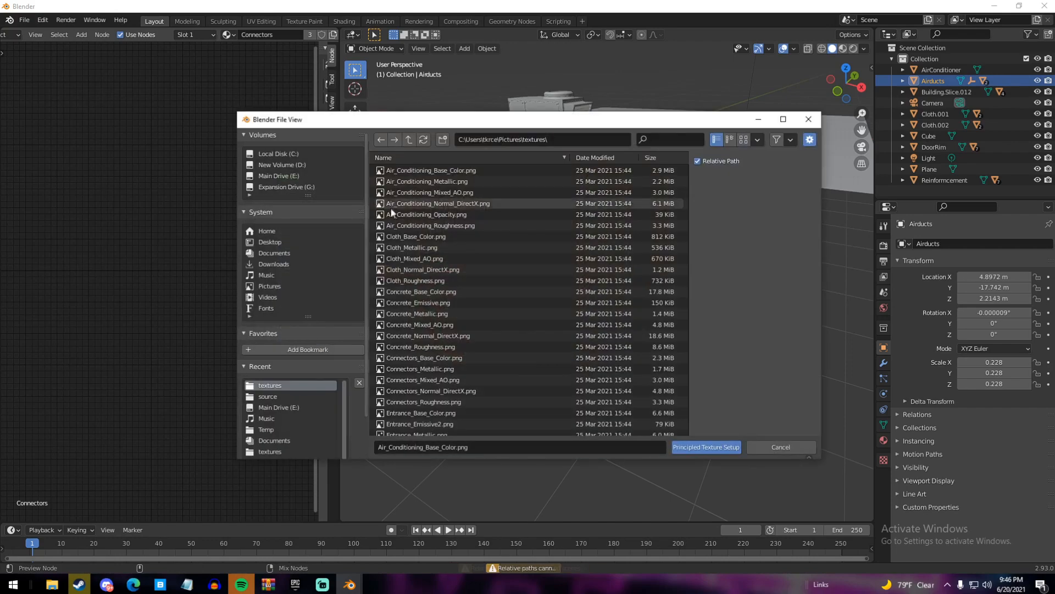
{"action": "scroll", "coordinate": [428, 275], "scroll_direction": "down", "scroll_amount": 1}
{"action": "left_click", "coordinate": [435, 336]}
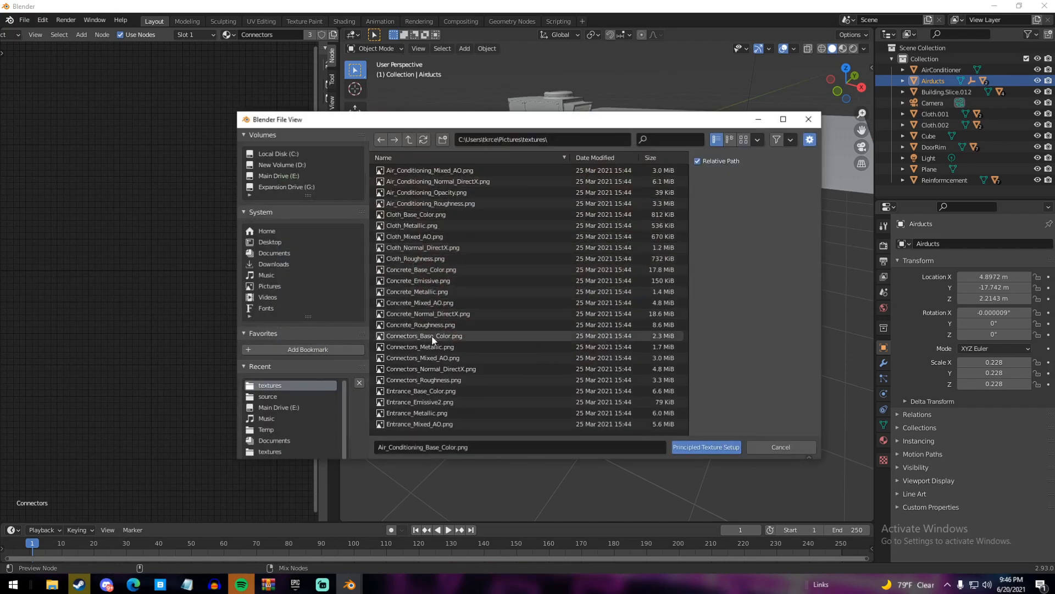
{"action": "left_click", "coordinate": [434, 380], "text": "shift"}
{"action": "left_click", "coordinate": [701, 446]}
Check the materials of the remaining bunker parts, including the truss reinforcement and the small wall-mounted security camera
{"action": "middle_click_drag", "start_coordinate": [632, 385], "coordinate": [549, 302]}
{"action": "left_click", "coordinate": [480, 266]}
{"action": "middle_click_drag", "start_coordinate": [480, 265], "coordinate": [588, 236]}
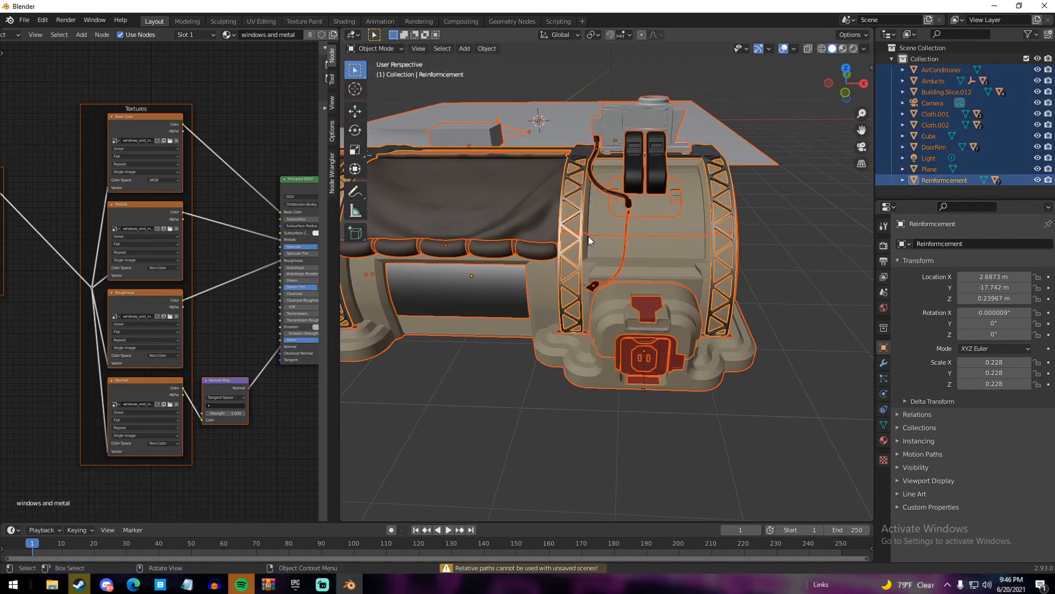
{"action": "key", "text": "alt+a"}
{"action": "scroll", "coordinate": [588, 236], "scroll_direction": "down", "scroll_amount": 5}
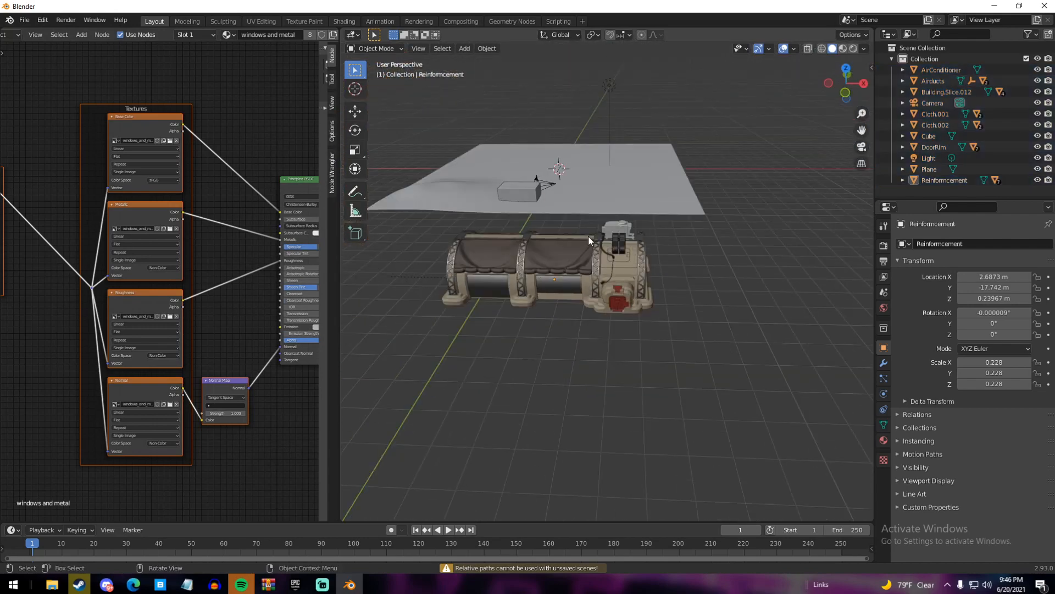
{"action": "scroll", "coordinate": [621, 248], "scroll_direction": "up", "scroll_amount": 9}
{"action": "middle_click_drag", "start_coordinate": [622, 249], "coordinate": [434, 195]}
{"action": "left_click", "coordinate": [434, 190]}
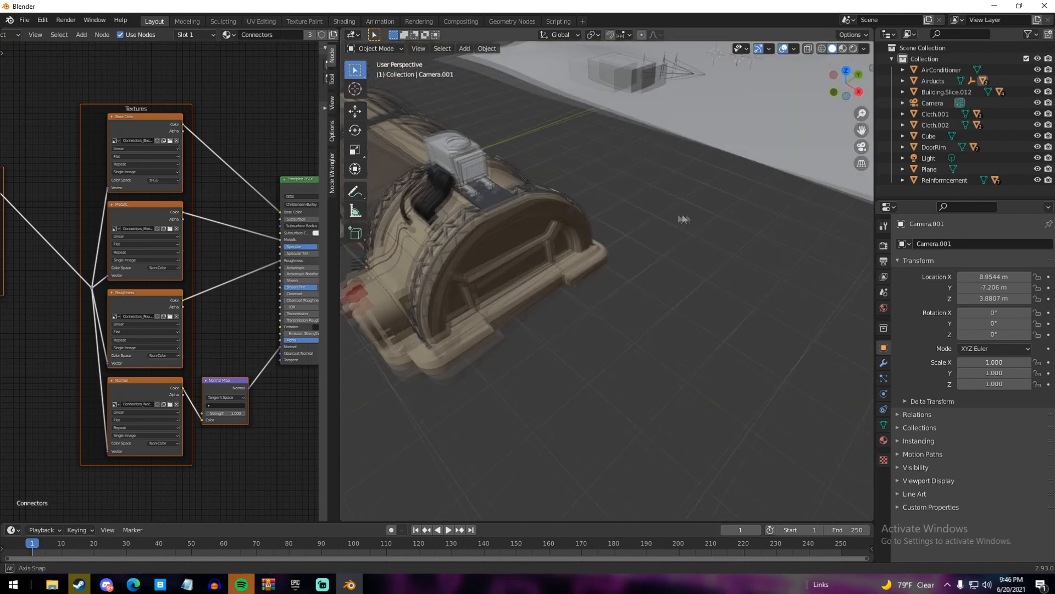
{"action": "middle_click_drag", "start_coordinate": [683, 218], "coordinate": [631, 246]}
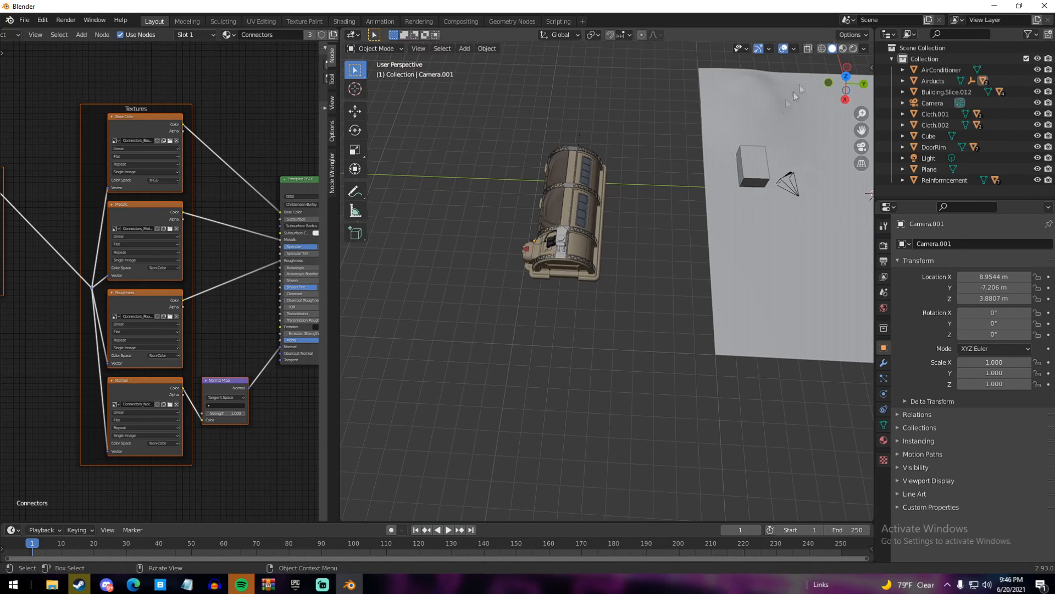
{"action": "left_click", "coordinate": [808, 50]}
{"action": "middle_click_drag", "start_coordinate": [632, 170], "coordinate": [642, 188]}
{"action": "key", "text": "b"}
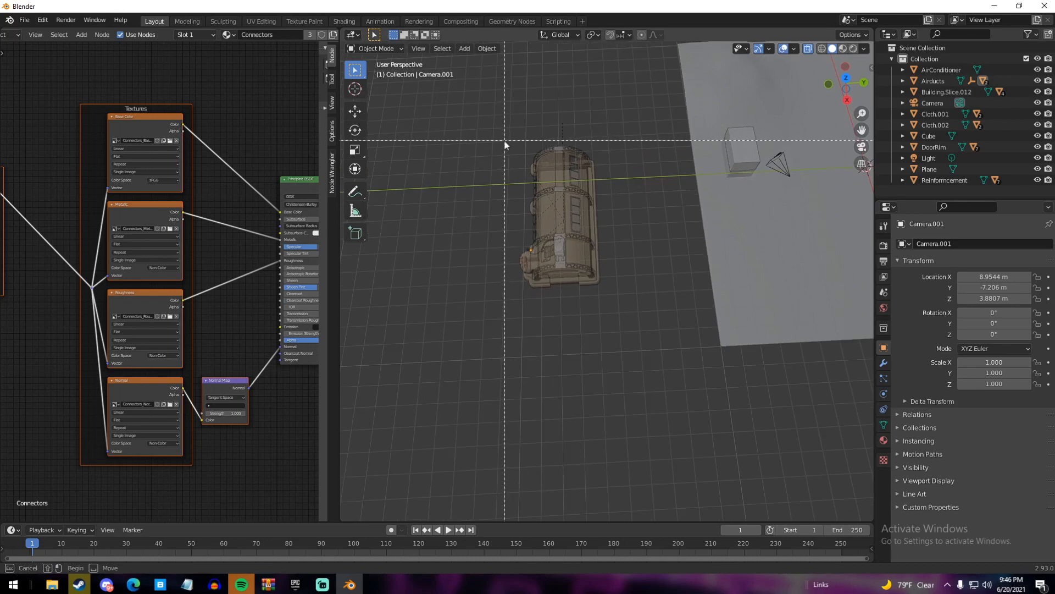
{"action": "left_click_drag", "start_coordinate": [459, 126], "coordinate": [576, 251]}
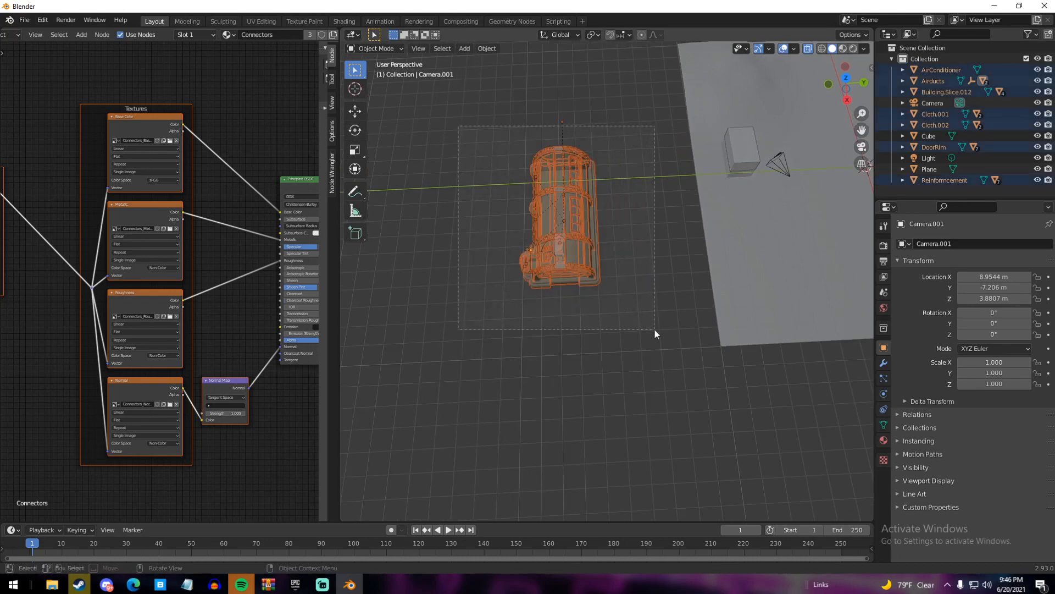
{"action": "left_click", "coordinate": [809, 51]}
{"action": "mouse_move", "coordinate": [748, 127]}
{"action": "middle_mouse_down"}
{"action": "mouse_move", "coordinate": [711, 192]}
{"action": "mouse_move", "coordinate": [672, 142]}
{"action": "mouse_move", "coordinate": [747, 181]}
{"action": "mouse_move", "coordinate": [592, 161]}
{"action": "mouse_move", "coordinate": [500, 280]}
{"action": "mouse_move", "coordinate": [529, 283]}
{"action": "mouse_move", "coordinate": [475, 303]}
{"action": "mouse_move", "coordinate": [438, 286]}
{"action": "mouse_move", "coordinate": [549, 315]}
{"action": "middle_mouse_up"}
{"action": "scroll", "coordinate": [495, 297], "scroll_direction": "up", "scroll_amount": 5}
{"action": "scroll", "coordinate": [541, 283], "scroll_direction": "down", "scroll_amount": 4}
{"action": "scroll", "coordinate": [437, 285], "scroll_direction": "down", "scroll_amount": 3}
{"action": "scroll", "coordinate": [549, 313], "scroll_direction": "up", "scroll_amount": 3}
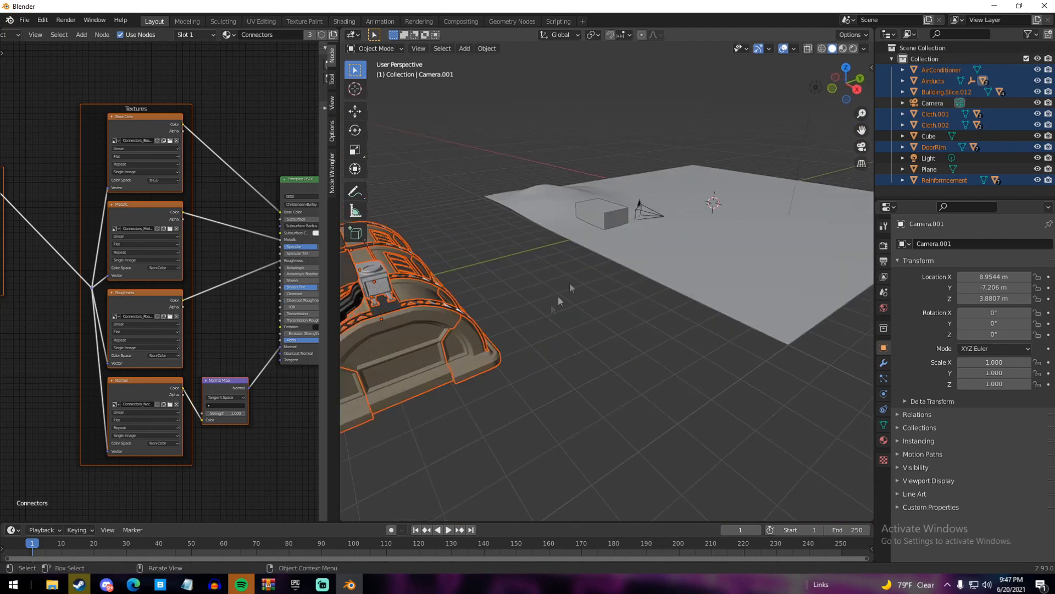
Box-select every part of the bunker in X-ray, leaving out the plane, the cube and the scene camera, and turn X-ray off
{"action": "key", "text": "alt+a"}
{"action": "left_click", "coordinate": [808, 49]}
{"action": "middle_click_drag", "start_coordinate": [514, 200], "coordinate": [618, 193], "text": "shift"}
{"action": "key", "text": "b"}
{"action": "left_click_drag", "start_coordinate": [408, 170], "coordinate": [630, 384]}
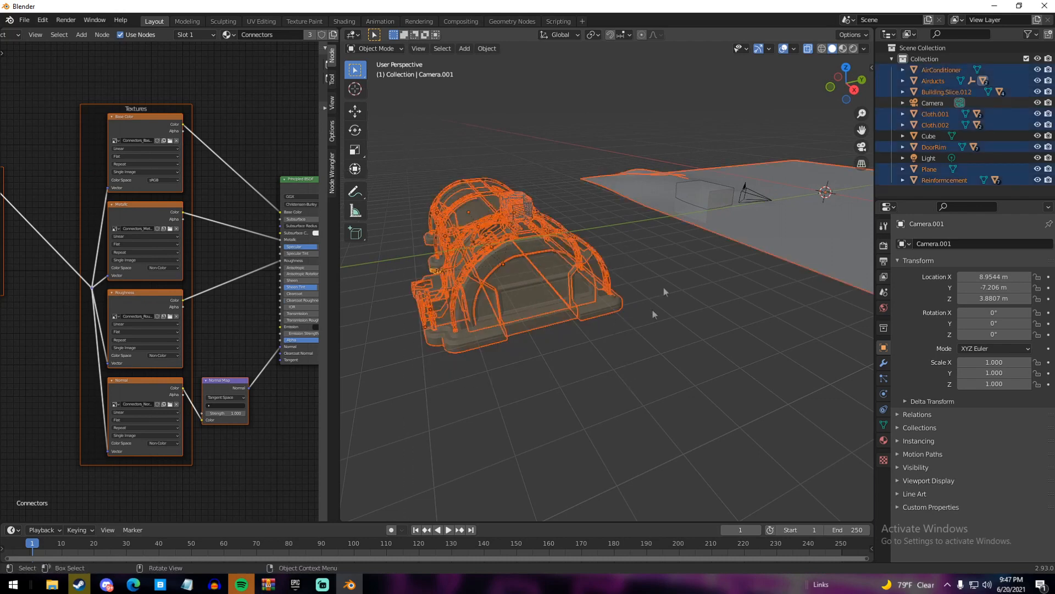
{"action": "key", "text": "alt+a"}
{"action": "middle_click_drag", "start_coordinate": [642, 225], "coordinate": [612, 229]}
{"action": "key", "text": "b"}
{"action": "left_click_drag", "start_coordinate": [399, 170], "coordinate": [607, 365]}
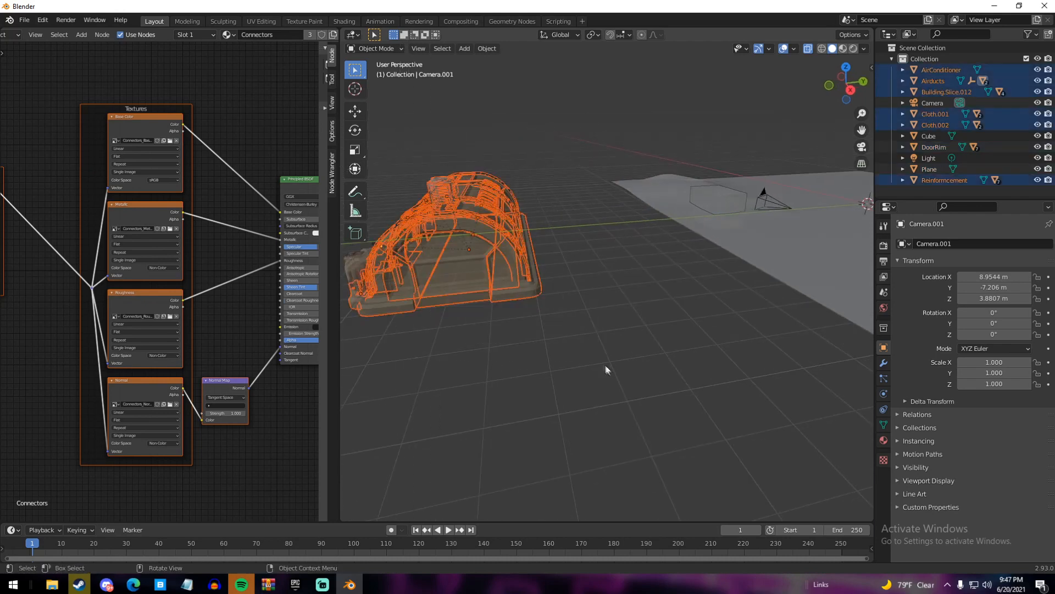
{"action": "scroll", "coordinate": [550, 337], "scroll_direction": "down", "scroll_amount": 4}
{"action": "left_click_drag", "start_coordinate": [461, 215], "coordinate": [577, 320]}
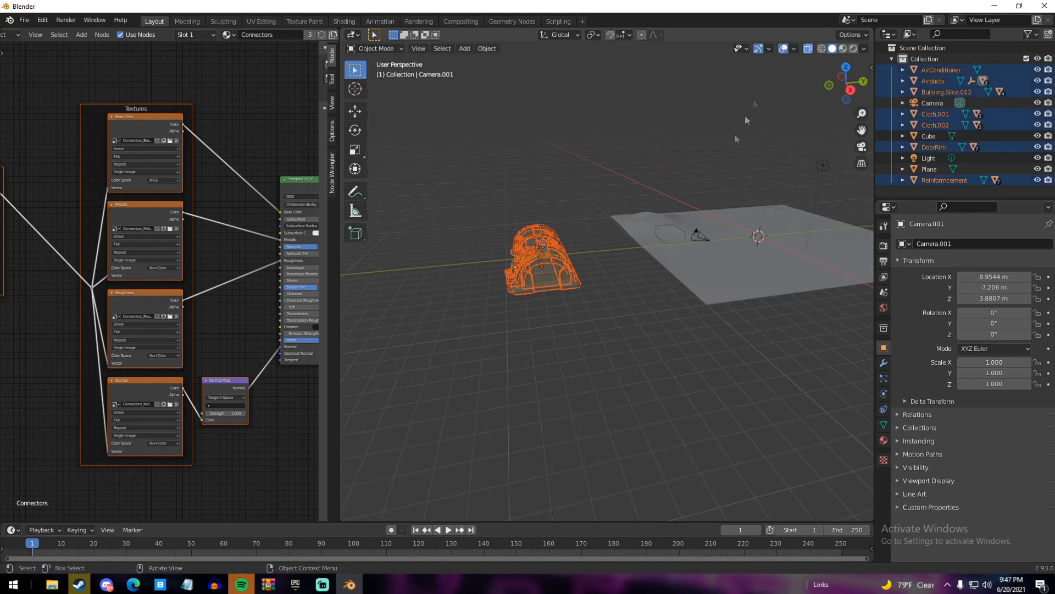
{"action": "left_click", "coordinate": [809, 49]}
{"action": "middle_click_drag", "start_coordinate": [595, 218], "coordinate": [558, 263]}
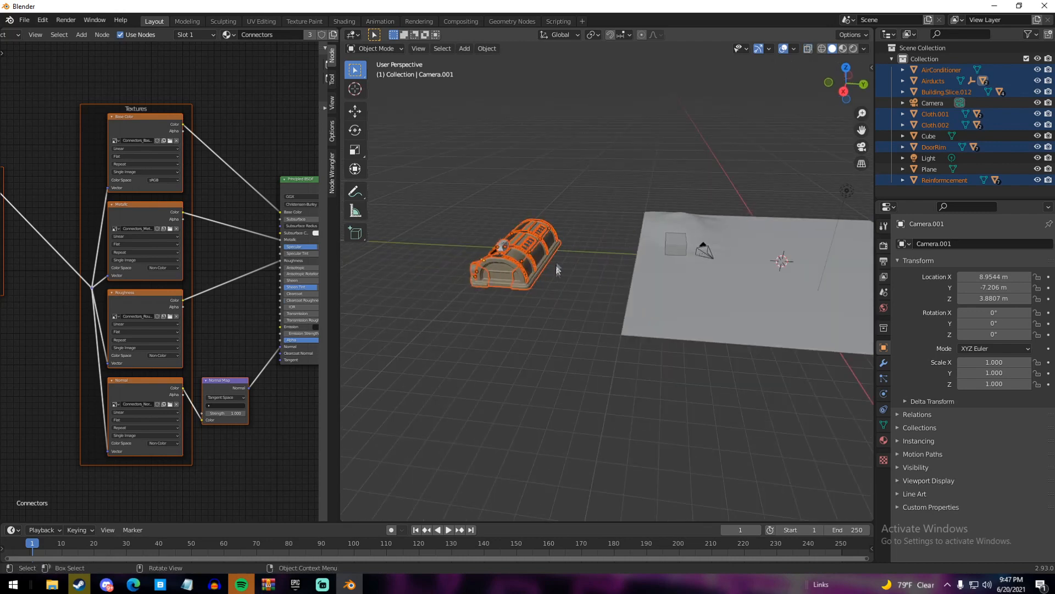
Move the selected bunker onto the dune plane over the placeholder cube and lower it to the sand surface
{"action": "key", "text": "g"}
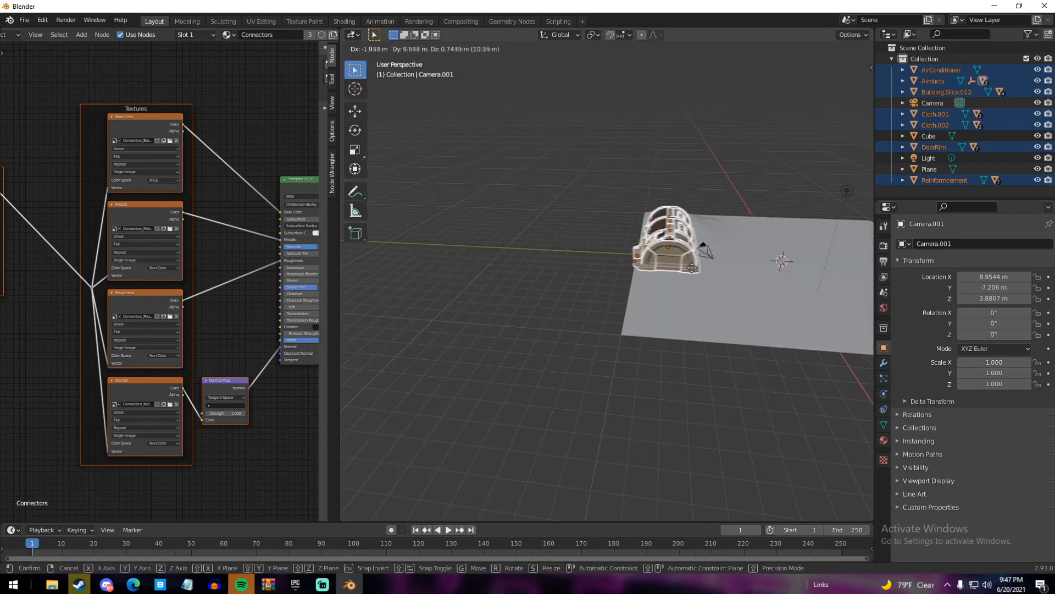
{"action": "left_click", "coordinate": [702, 275]}
{"action": "scroll", "coordinate": [703, 275], "scroll_direction": "up", "scroll_amount": 6}
{"action": "key", "text": "g"}
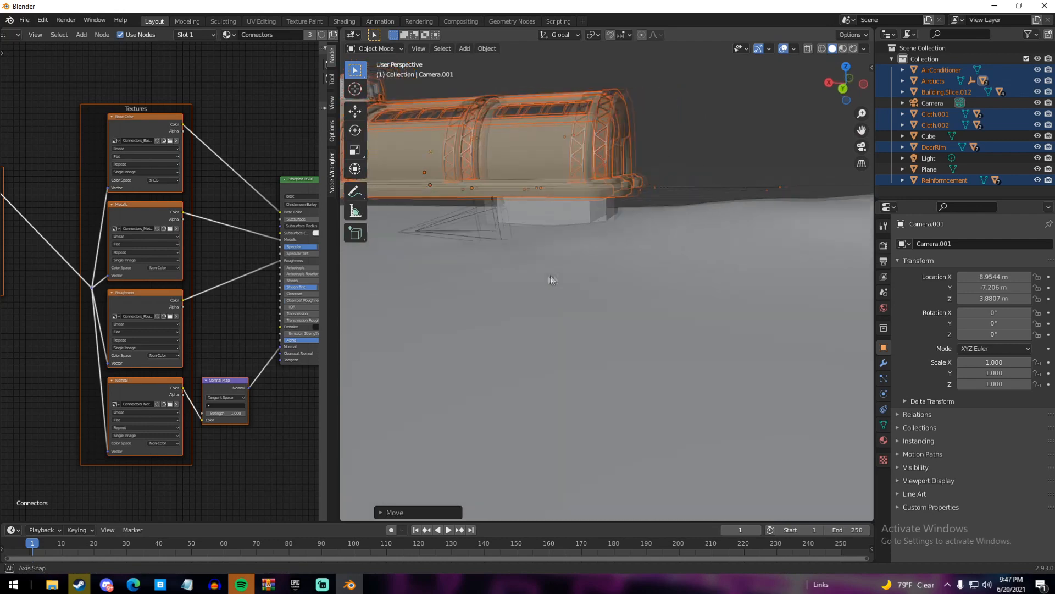
{"action": "left_click", "coordinate": [601, 306]}
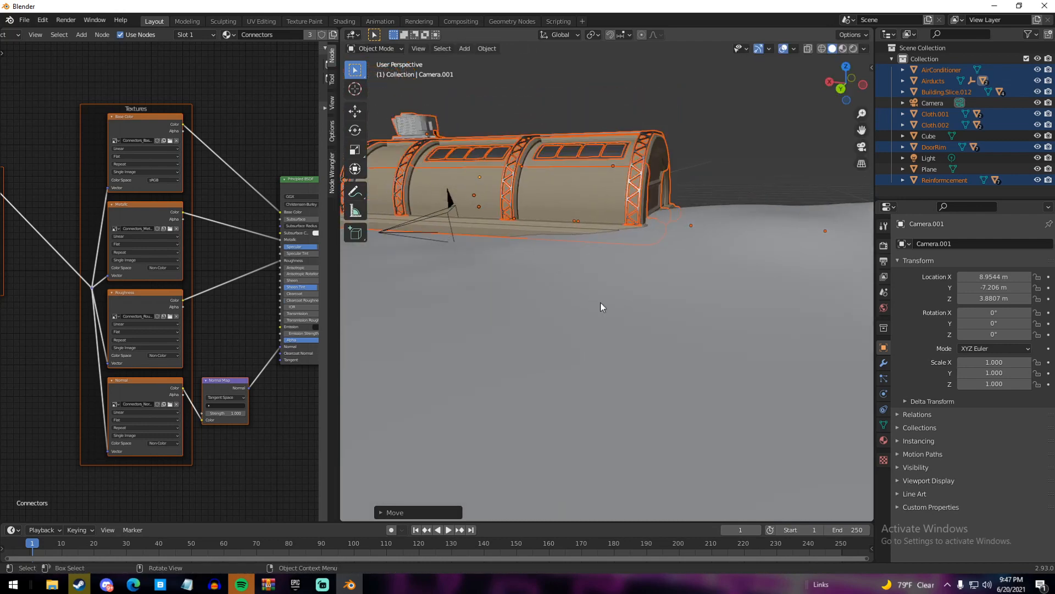
Rotate the bunker 180° about the Z axis and check it through the scene camera
{"action": "key", "text": "r"}
{"action": "type", "text": "z18"}
{"action": "key", "text": "Return"}
{"action": "middle_click_drag", "start_coordinate": [535, 284], "coordinate": [577, 318]}
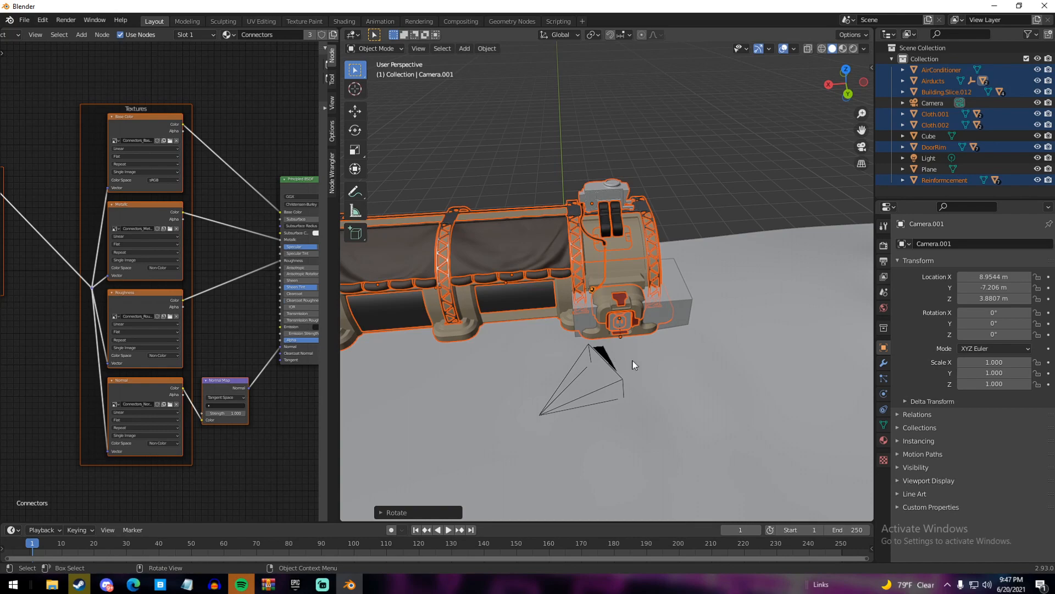
{"action": "key", "text": "KP_0"}
Reposition the bunker on the sand in two moves, checking through the camera that its red entrance sits within the frame
{"action": "middle_click_drag", "start_coordinate": [501, 333], "coordinate": [436, 352]}
{"action": "key", "text": "g"}
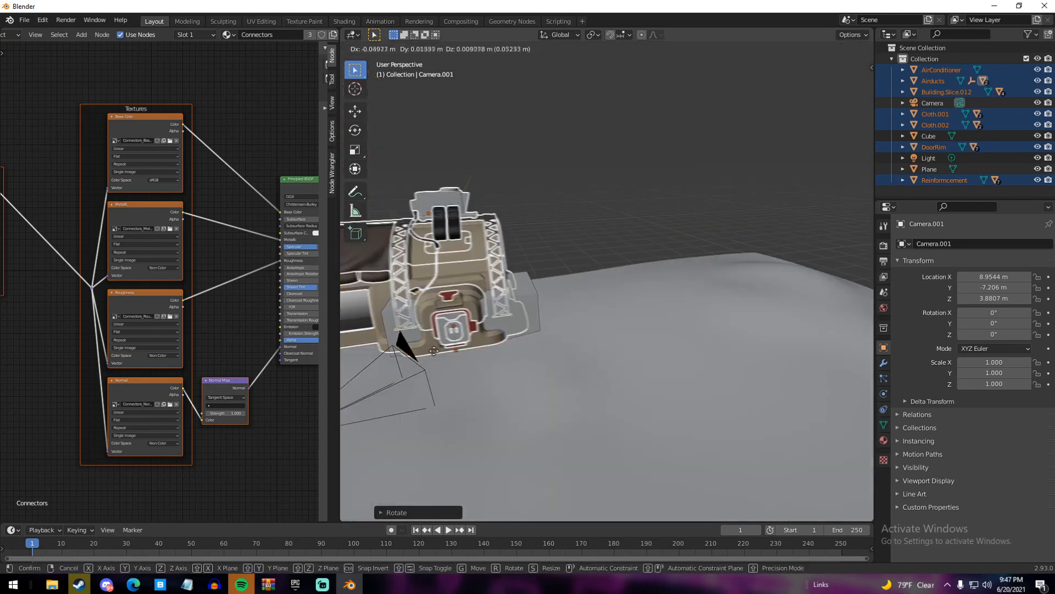
{"action": "left_click", "coordinate": [497, 344]}
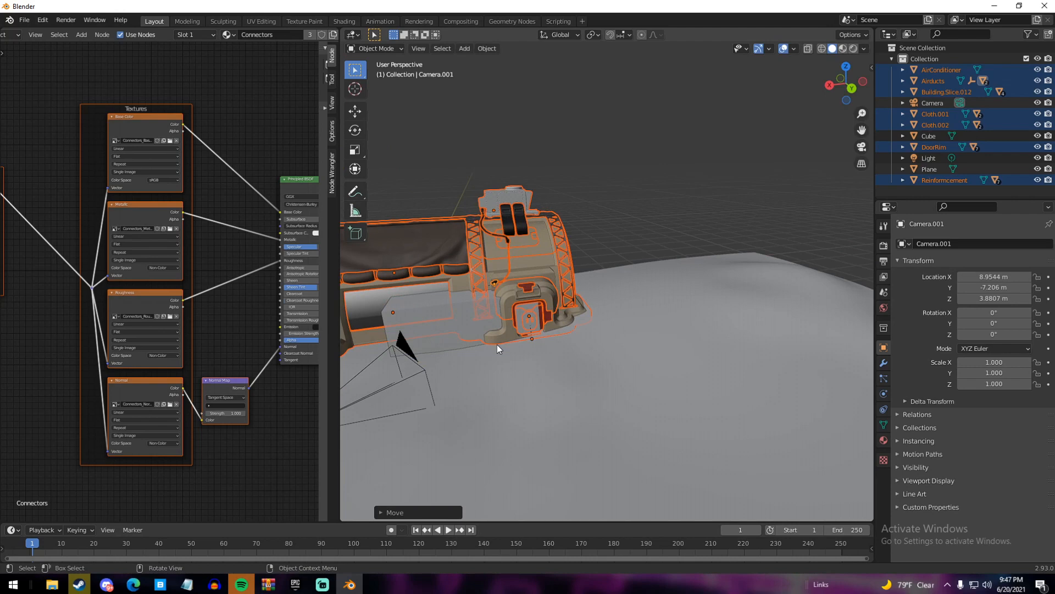
{"action": "key", "text": "KP_0"}
{"action": "scroll", "coordinate": [583, 315], "scroll_direction": "up", "scroll_amount": 2}
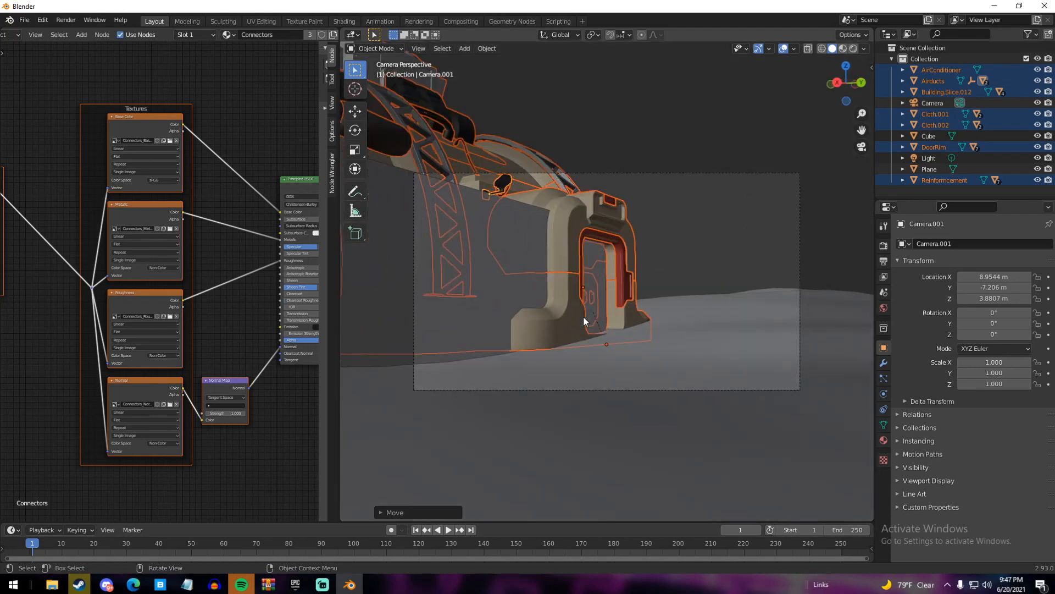
{"action": "middle_click_drag", "start_coordinate": [582, 315], "coordinate": [506, 334]}
{"action": "key", "text": "g"}
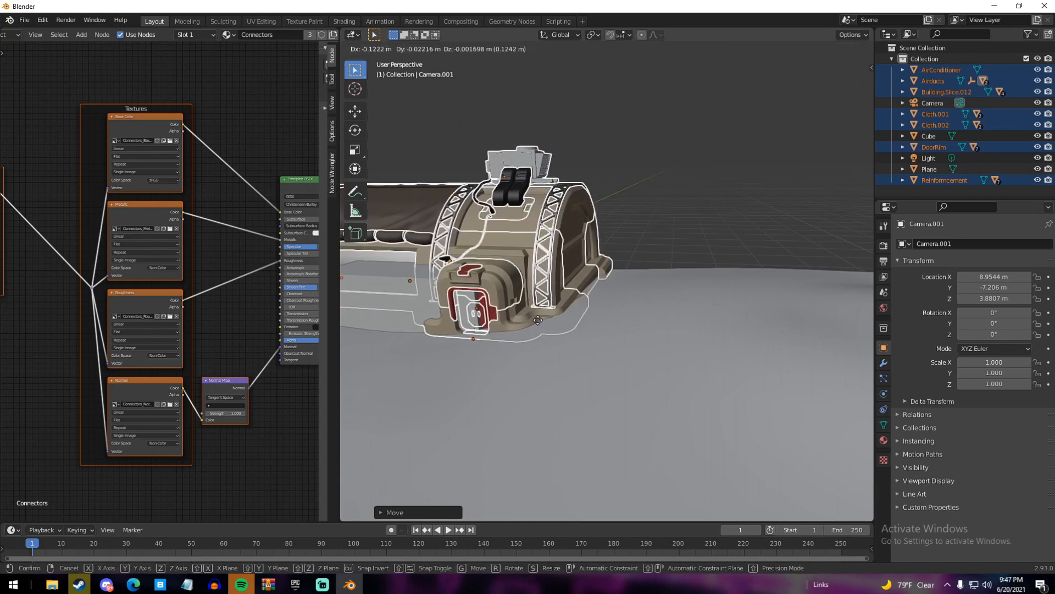
{"action": "left_click", "coordinate": [542, 321]}
{"action": "middle_click_drag", "start_coordinate": [542, 324], "coordinate": [618, 304]}
{"action": "key", "text": "KP_0"}
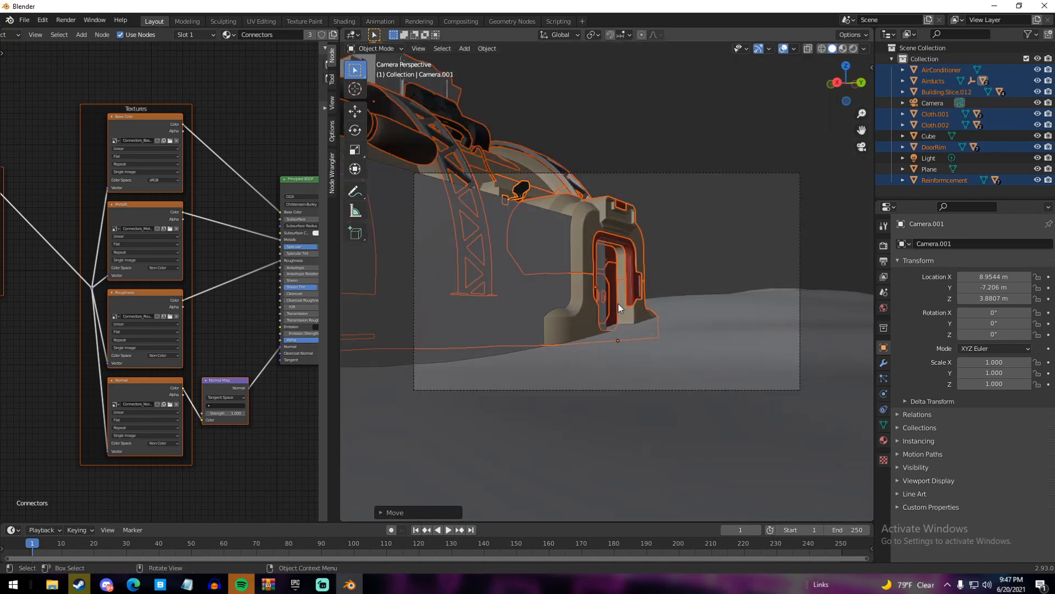
Delete the placeholder cube blocking the bunker and reframe the scene camera closer to the entrance
{"action": "left_click", "coordinate": [515, 271]}
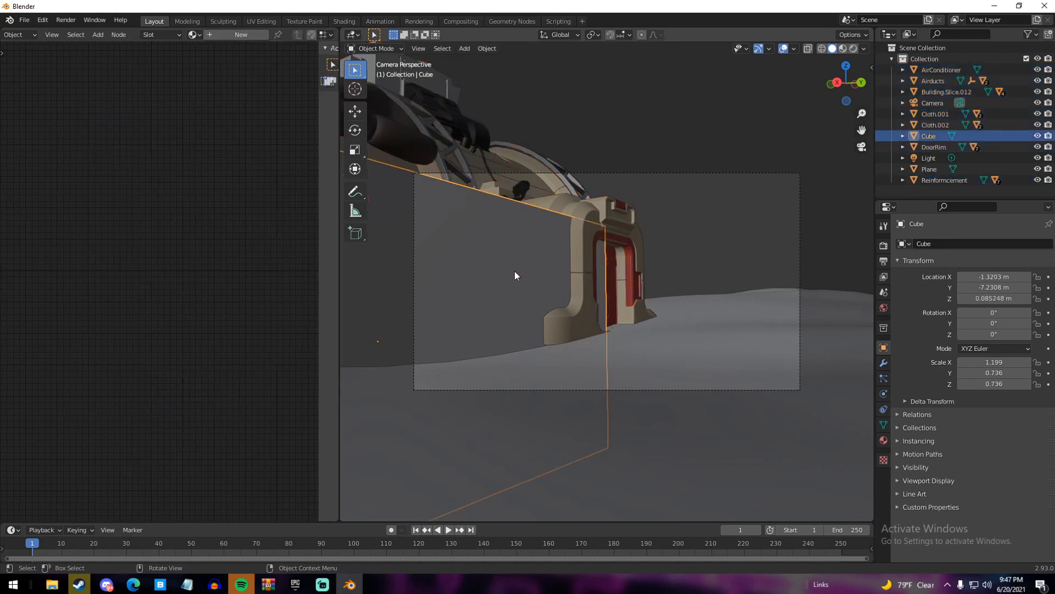
{"action": "key", "text": "Delete"}
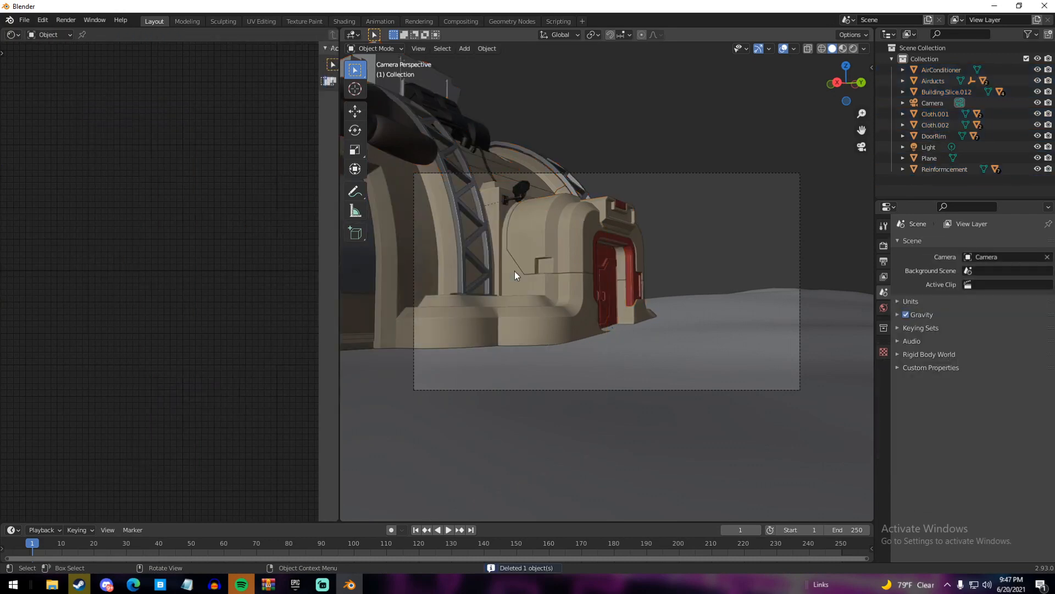
{"action": "middle_click_drag", "start_coordinate": [514, 272], "coordinate": [549, 275]}
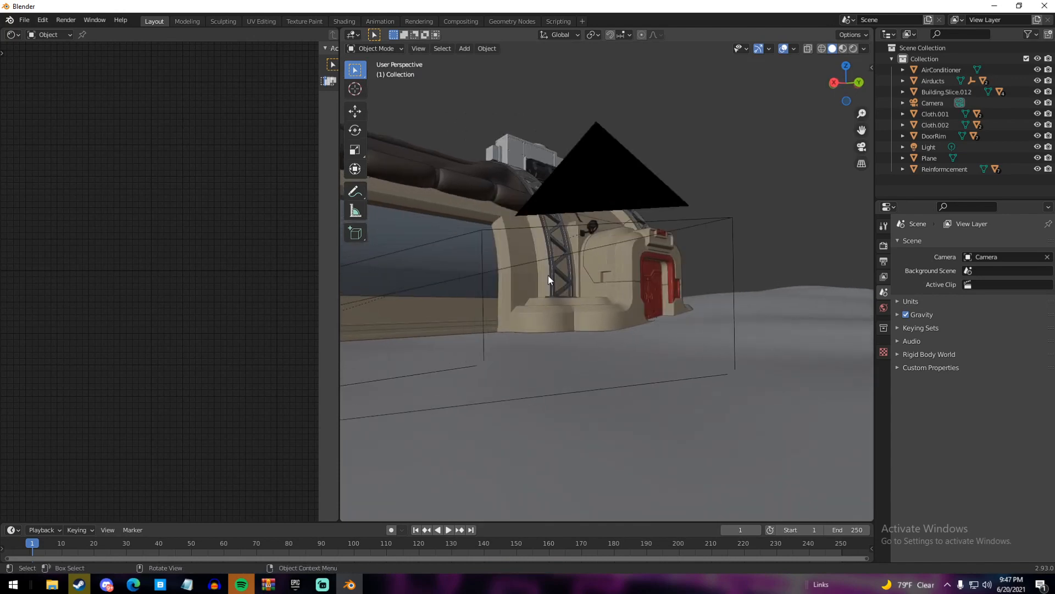
{"action": "scroll", "coordinate": [546, 271], "scroll_direction": "up", "scroll_amount": 3}
{"action": "key", "text": "KP_0"}
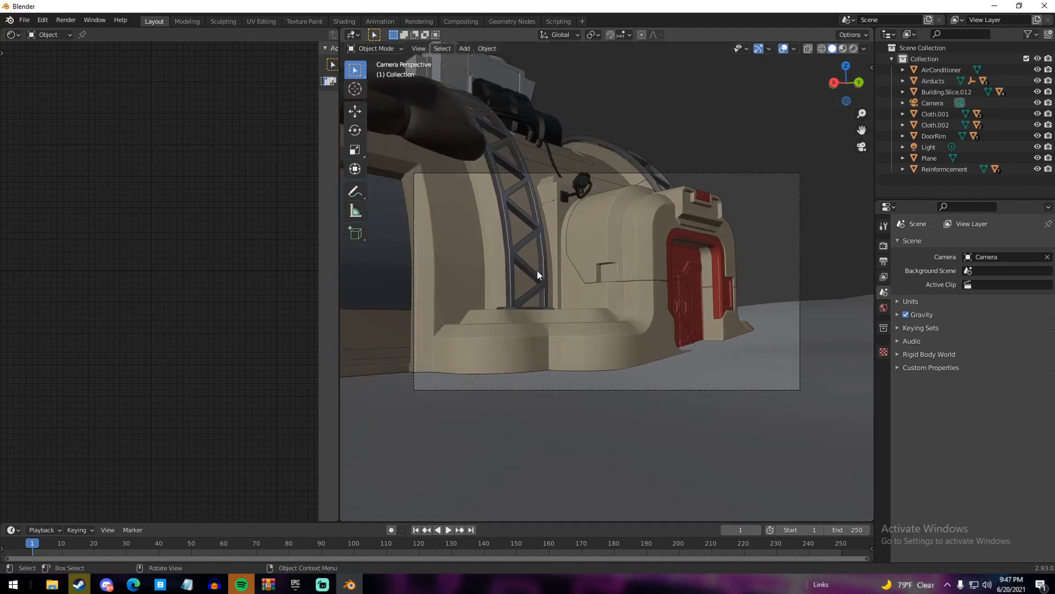
Set the scene camera's focal length to 37 mm and deselect it
{"action": "left_click", "coordinate": [922, 105]}
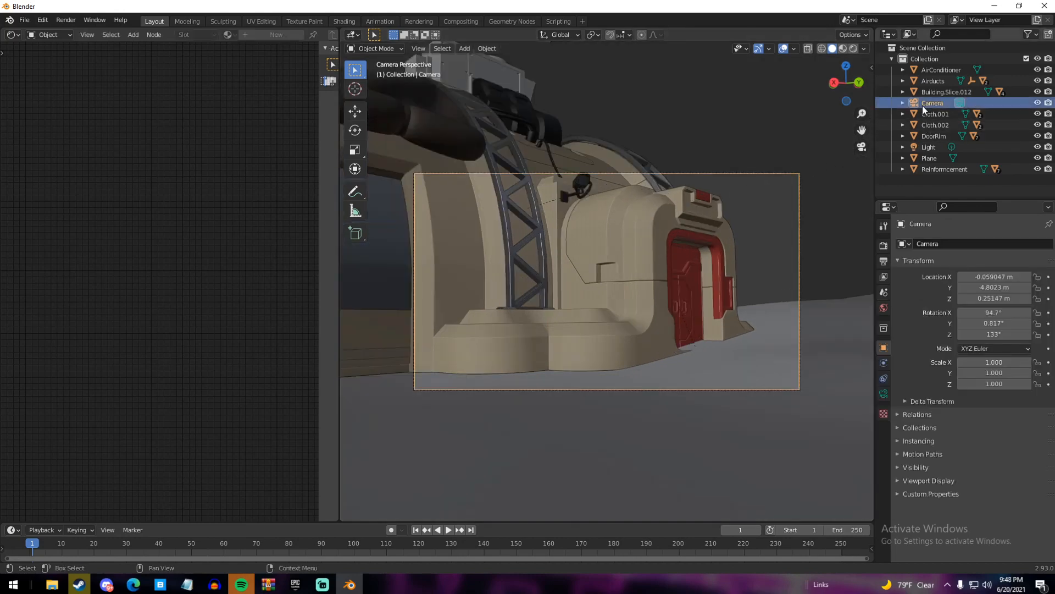
{"action": "left_click", "coordinate": [884, 395]}
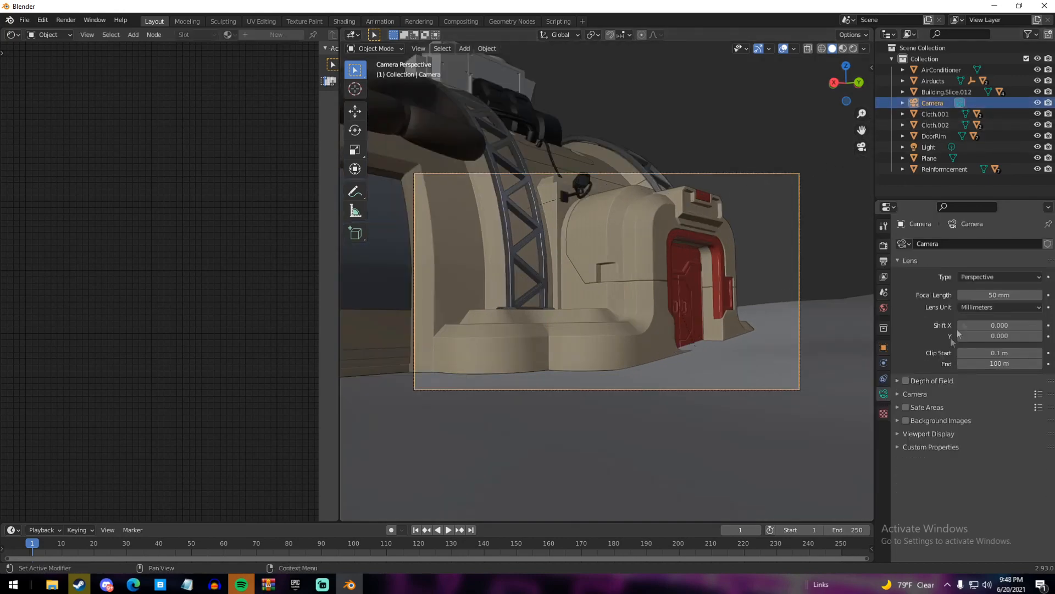
{"action": "left_click_drag", "start_coordinate": [992, 295], "coordinate": [956, 295]}
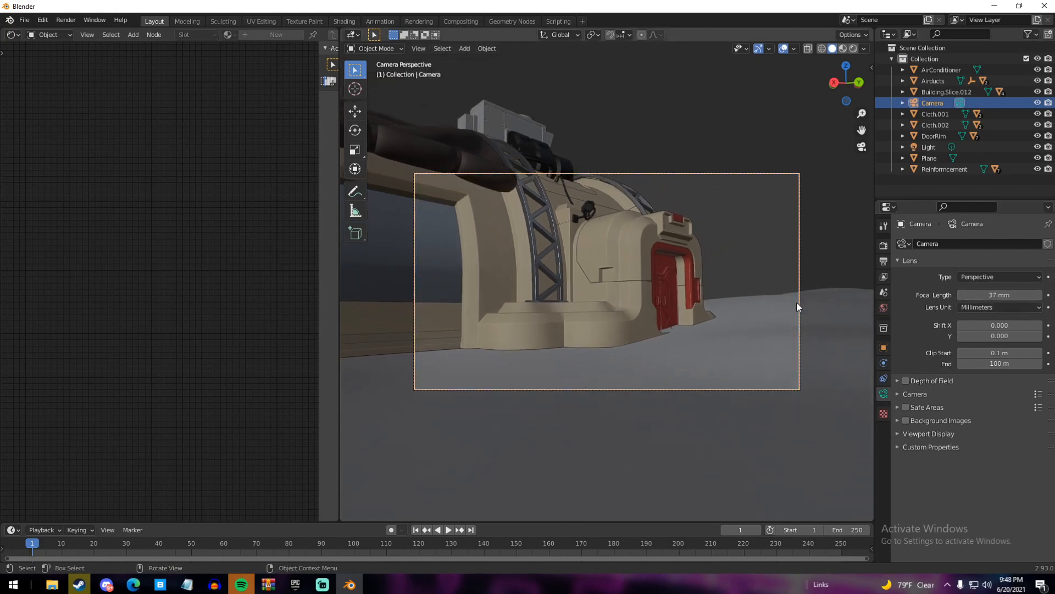
{"action": "left_click", "coordinate": [697, 101]}
Delete the default light from the scene, keeping the bunker, camera and sand plane
{"action": "middle_click_drag", "start_coordinate": [701, 189], "coordinate": [677, 246]}
{"action": "scroll", "coordinate": [653, 231], "scroll_direction": "down", "scroll_amount": 5}
{"action": "scroll", "coordinate": [677, 246], "scroll_direction": "down", "scroll_amount": 4}
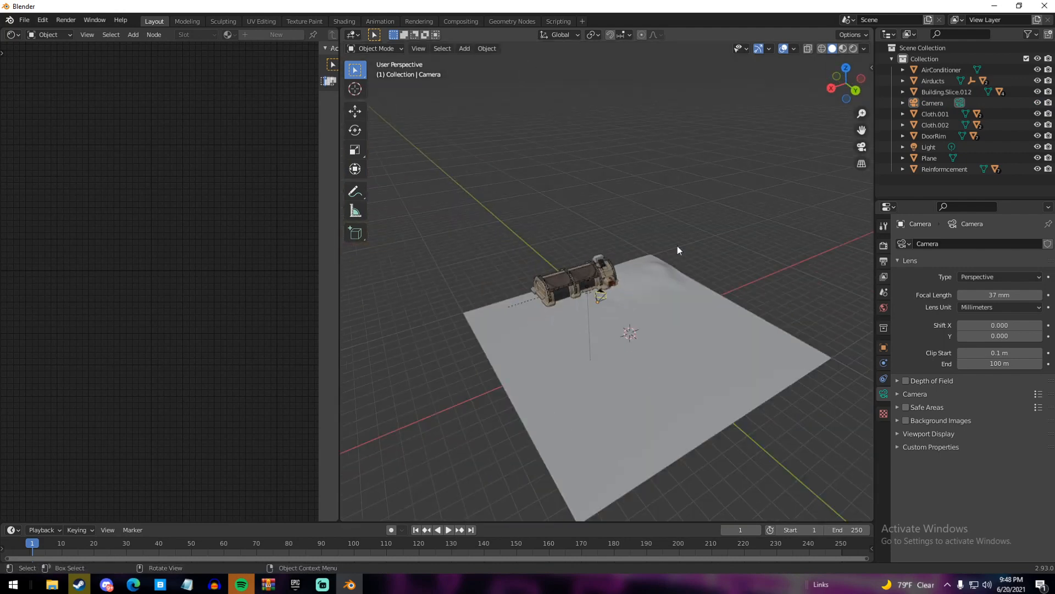
{"action": "left_click", "coordinate": [884, 308]}
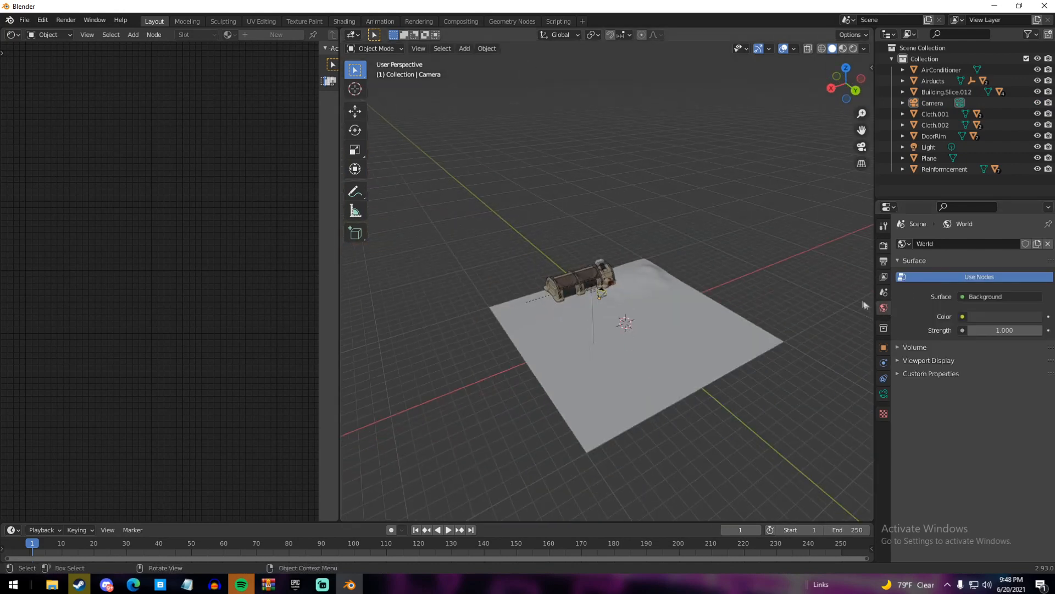
{"action": "middle_click_drag", "start_coordinate": [580, 265], "coordinate": [504, 238]}
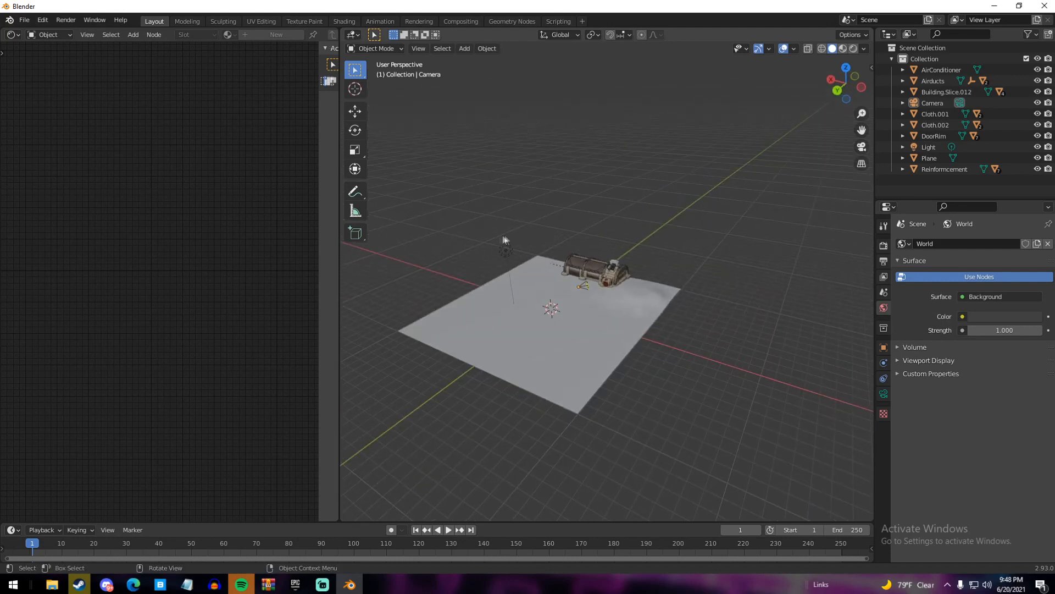
{"action": "left_click", "coordinate": [505, 251]}
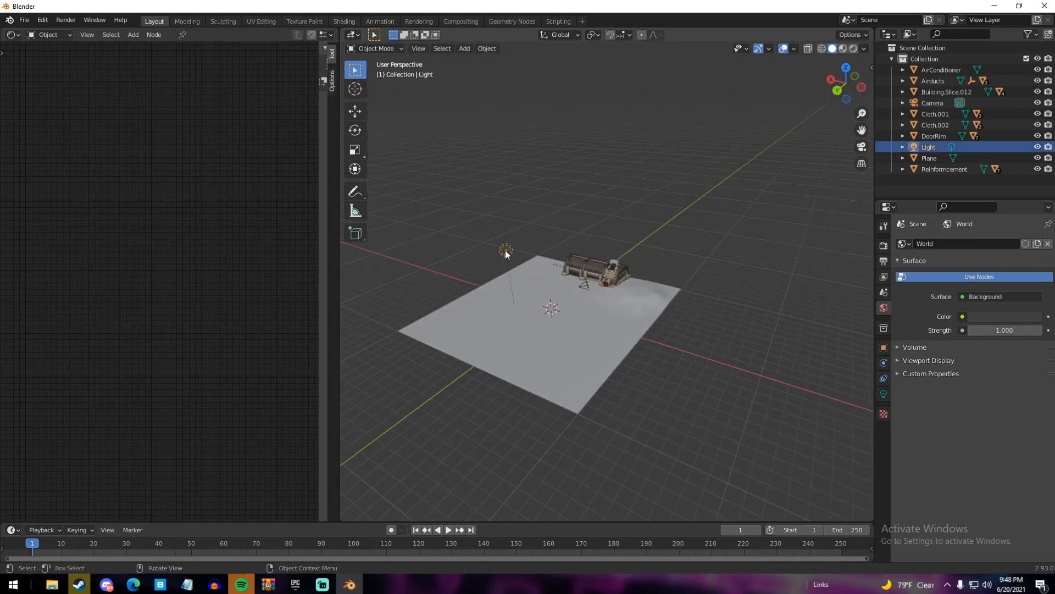
{"action": "key", "text": "Delete"}
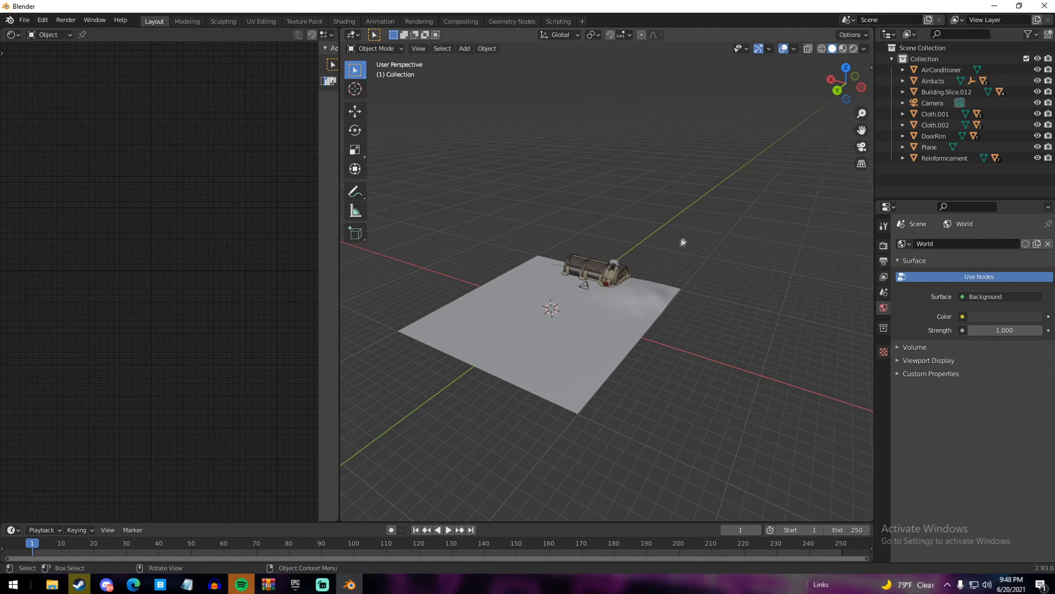
{"action": "middle_click_drag", "start_coordinate": [676, 252], "coordinate": [608, 327]}
{"action": "scroll", "coordinate": [608, 326], "scroll_direction": "up", "scroll_amount": 5}
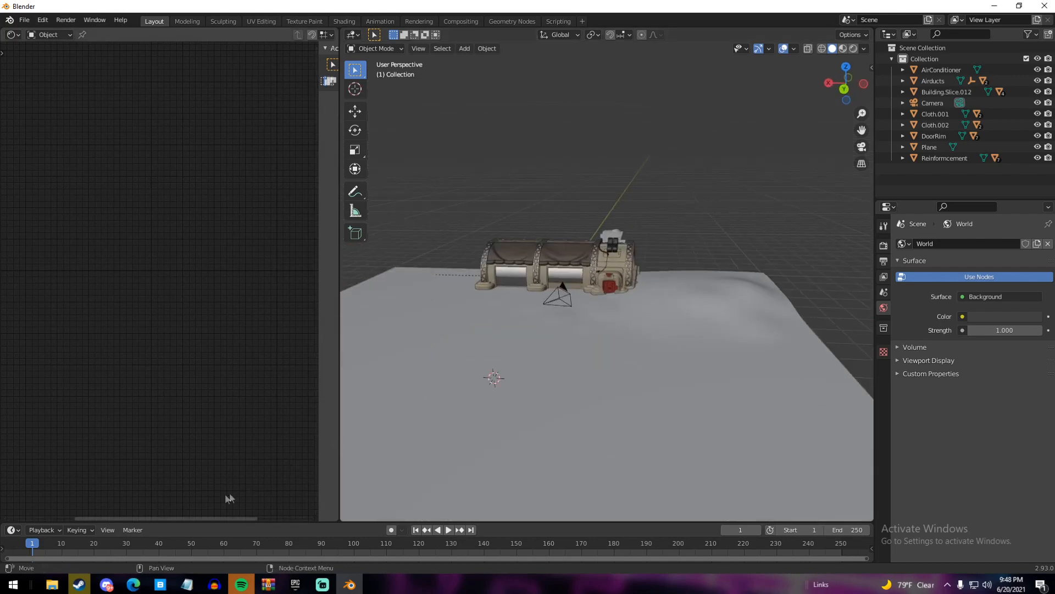
Switch to the web browser and open the HDRI Haven library of HDRIs in a new tab
{"action": "left_click", "coordinate": [140, 584]}
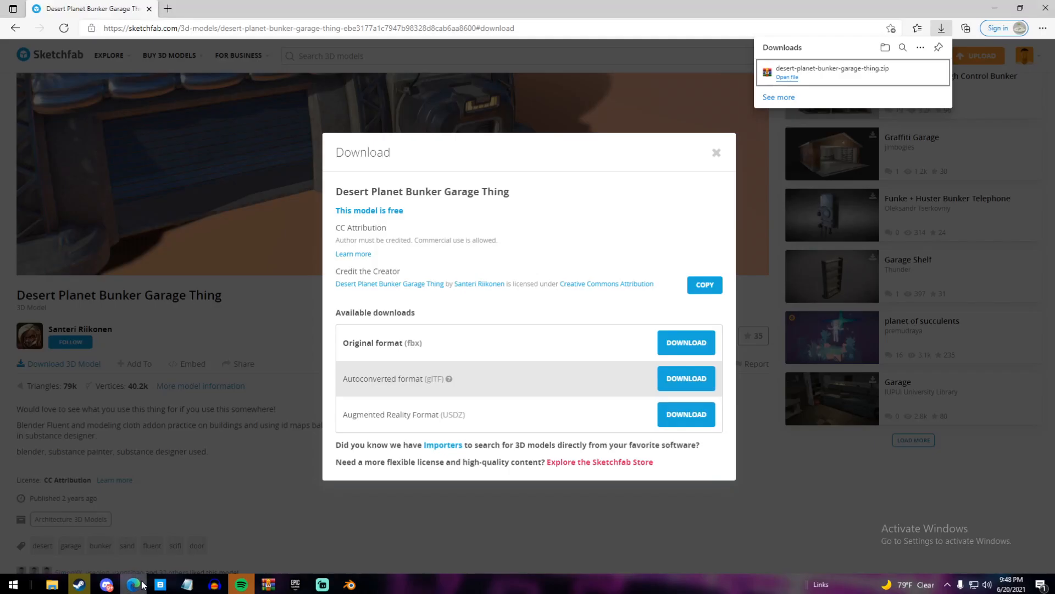
{"action": "left_click", "coordinate": [168, 9]}
{"action": "type", "text": "hdri"}
{"action": "key", "text": "Return"}
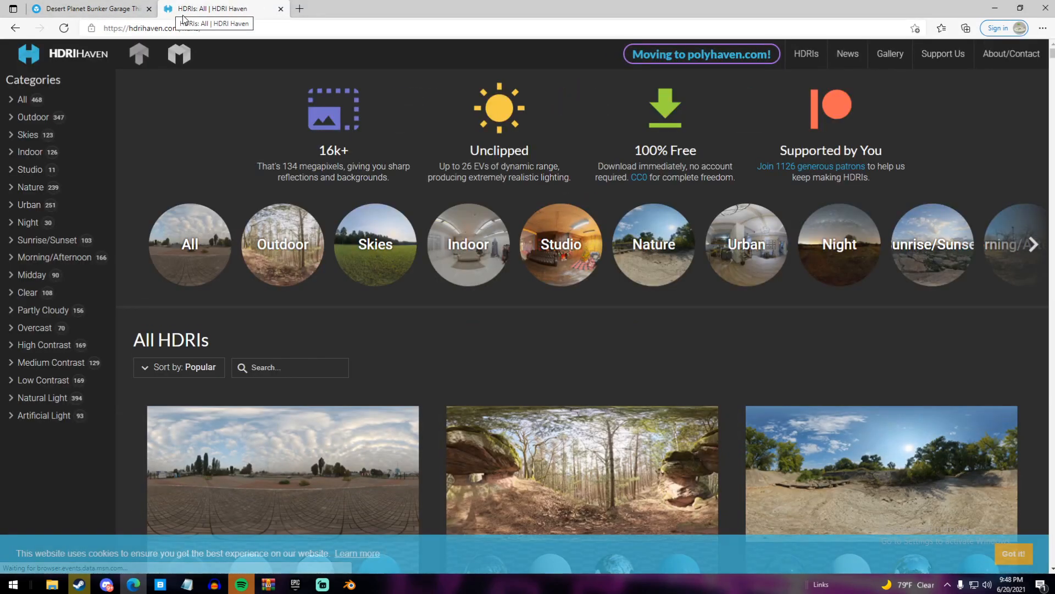
{"action": "left_click", "coordinate": [806, 54]}
Browse the list of all HDRIs and open the Xanderklinge HDRI in a separate tab
{"action": "scroll", "coordinate": [517, 269], "scroll_direction": "down", "scroll_amount": 3}
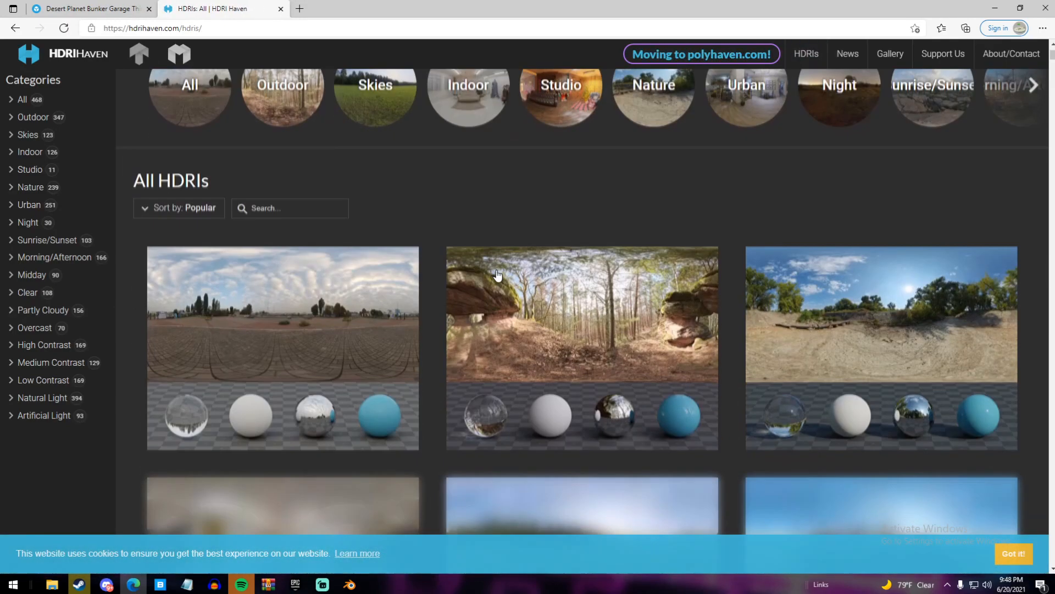
{"action": "scroll", "coordinate": [464, 196], "scroll_direction": "down", "scroll_amount": 3}
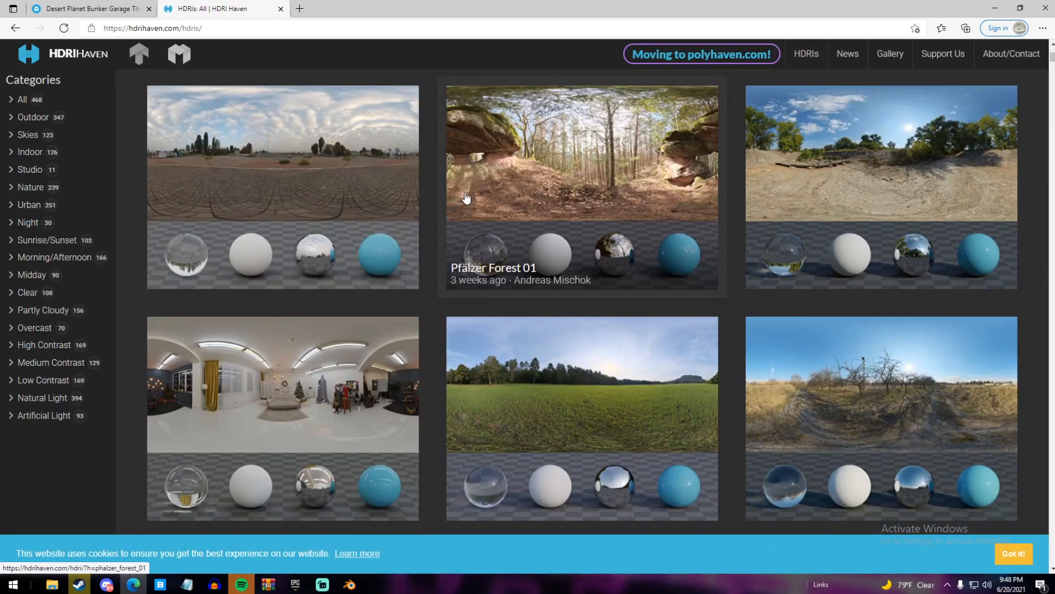
{"action": "scroll", "coordinate": [466, 198], "scroll_direction": "down", "scroll_amount": 3}
{"action": "scroll", "coordinate": [466, 198], "scroll_direction": "down", "scroll_amount": 1}
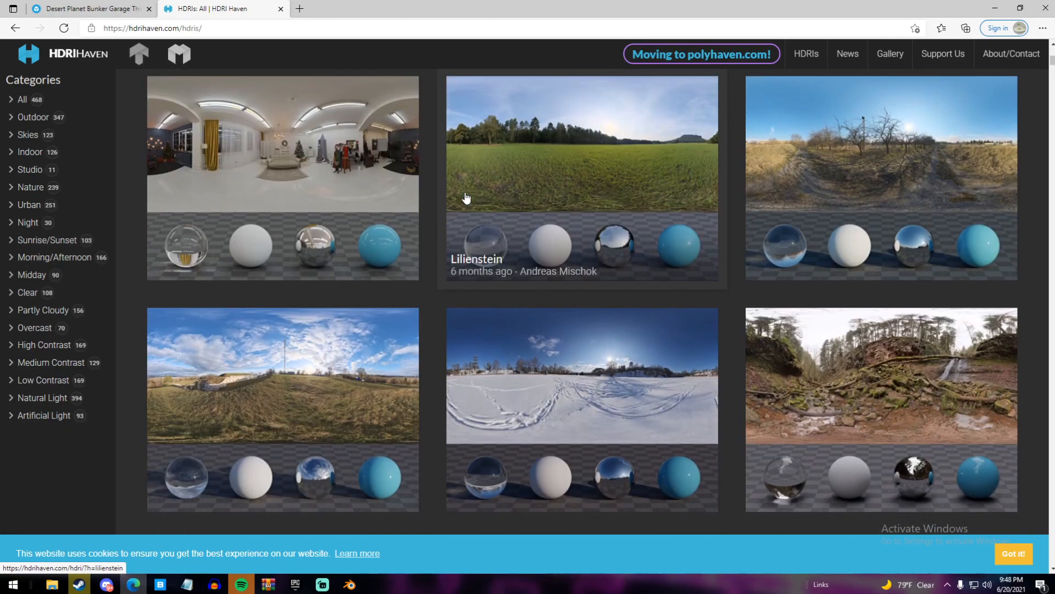
{"action": "scroll", "coordinate": [483, 214], "scroll_direction": "down", "scroll_amount": 2}
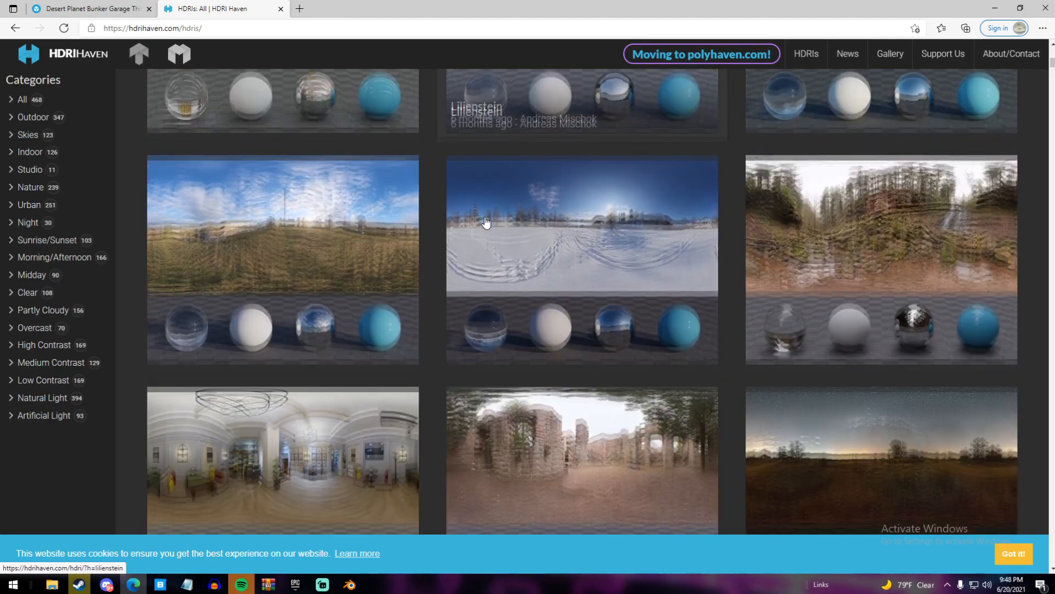
{"action": "right_click", "coordinate": [812, 197]}
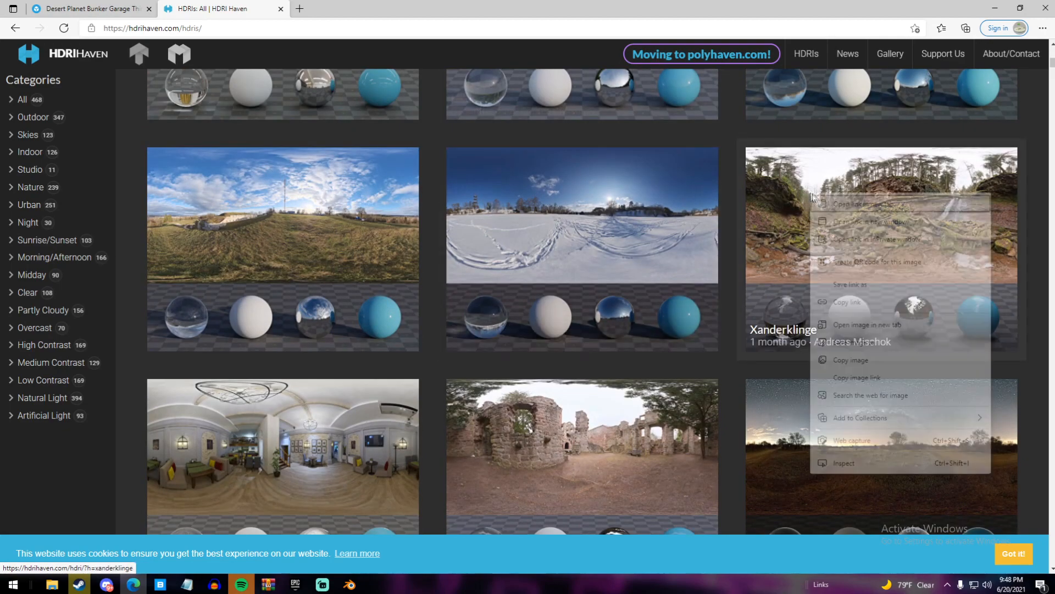
{"action": "left_click", "coordinate": [823, 199]}
Filter the HDRIs by the Natural Light category, open the Cannon HDRI page and examine its download resolutions
{"action": "scroll", "coordinate": [823, 197], "scroll_direction": "up", "scroll_amount": 5}
{"action": "scroll", "coordinate": [330, 154], "scroll_direction": "up", "scroll_amount": 3}
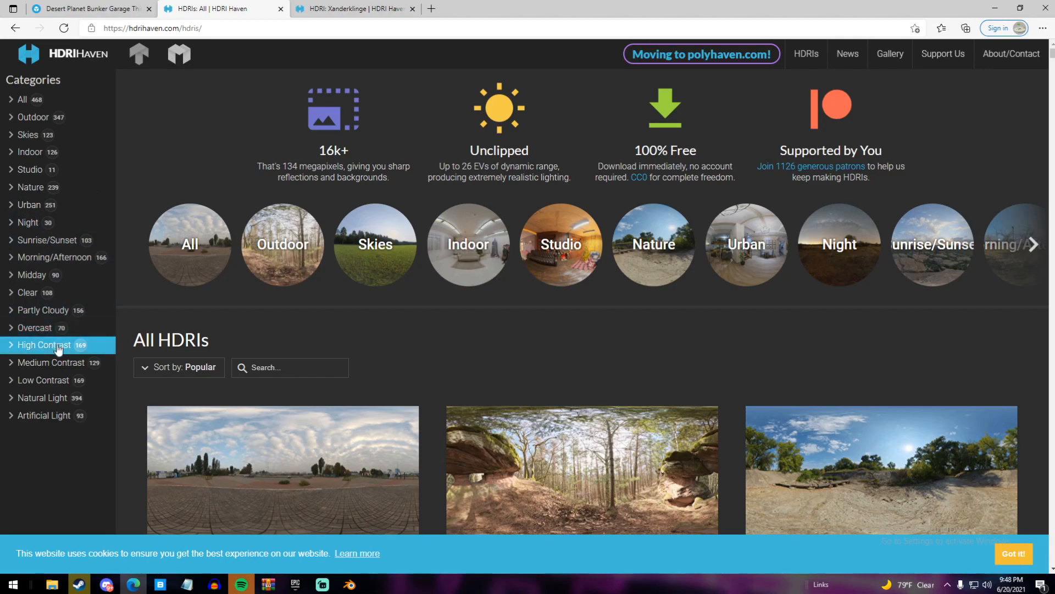
{"action": "left_click", "coordinate": [65, 397]}
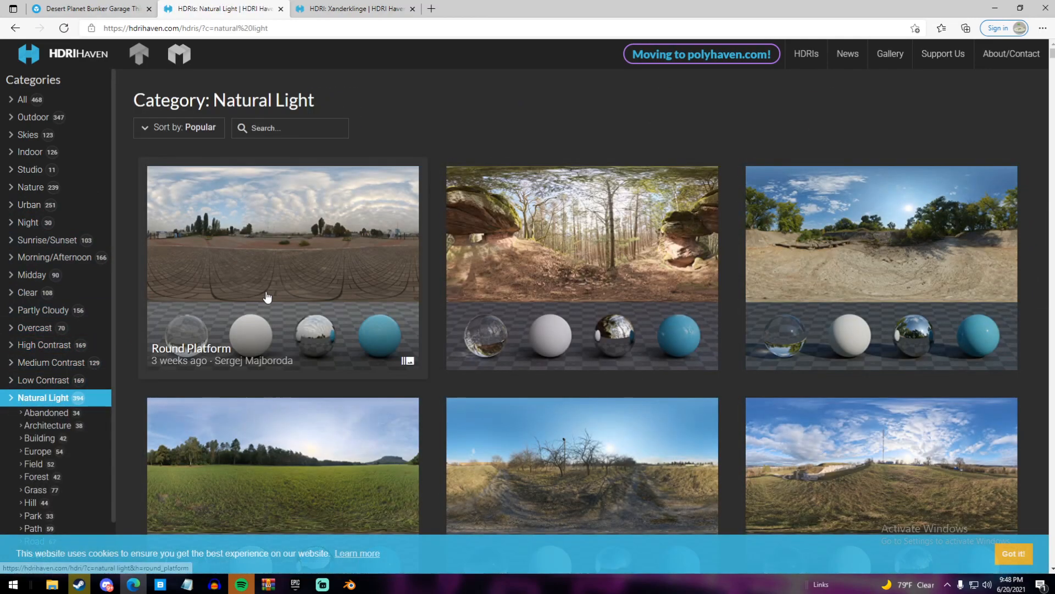
{"action": "scroll", "coordinate": [266, 298], "scroll_direction": "down", "scroll_amount": 3}
{"action": "scroll", "coordinate": [266, 296], "scroll_direction": "down", "scroll_amount": 4}
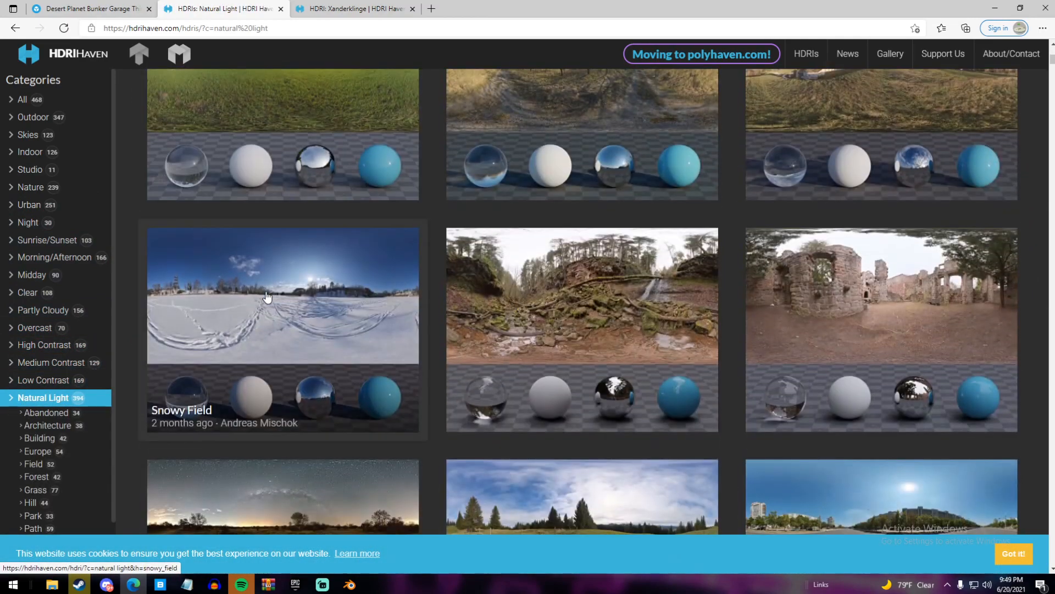
{"action": "scroll", "coordinate": [266, 297], "scroll_direction": "down", "scroll_amount": 10}
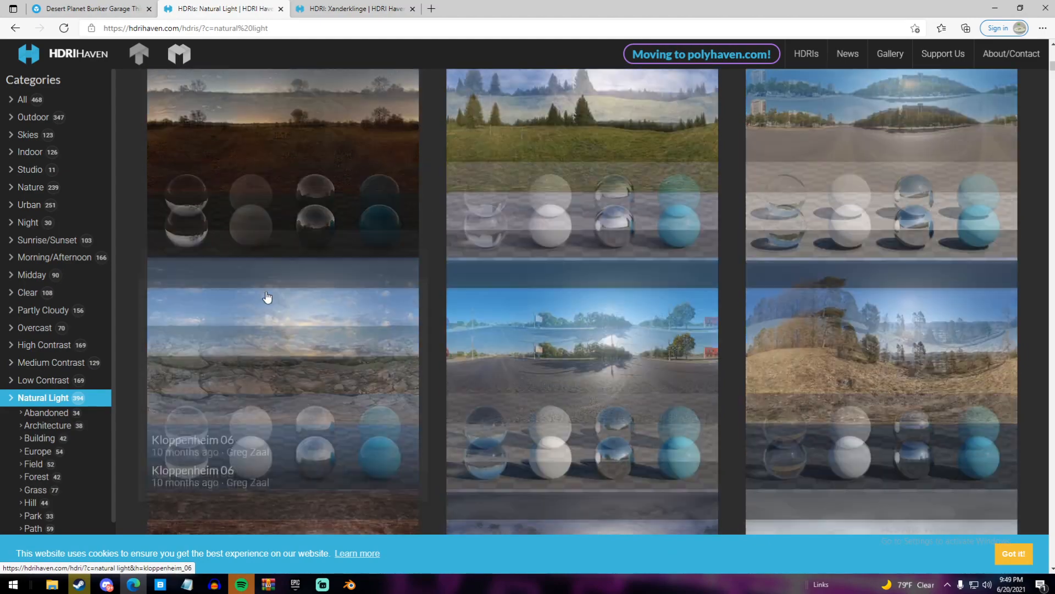
{"action": "scroll", "coordinate": [271, 294], "scroll_direction": "down", "scroll_amount": 4}
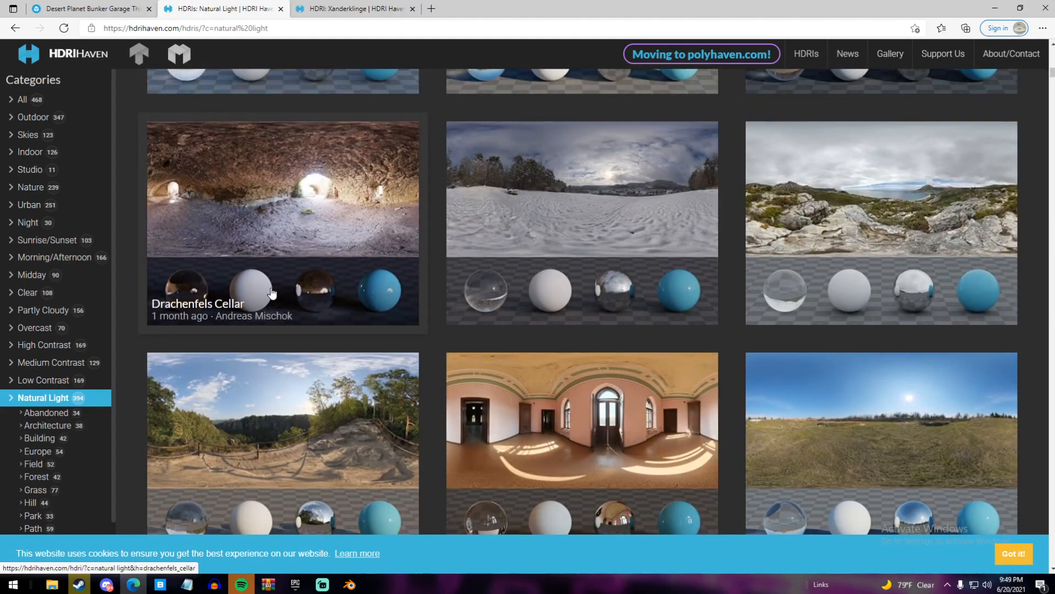
{"action": "scroll", "coordinate": [272, 294], "scroll_direction": "down", "scroll_amount": 4}
{"action": "scroll", "coordinate": [272, 293], "scroll_direction": "up", "scroll_amount": 4}
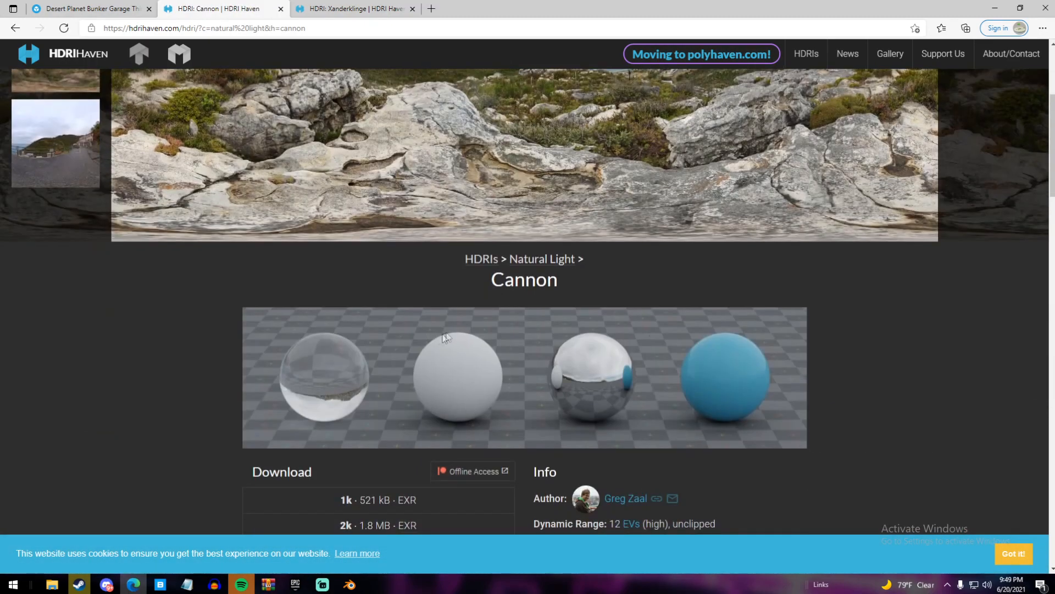
{"action": "scroll", "coordinate": [445, 337], "scroll_direction": "down", "scroll_amount": 4}
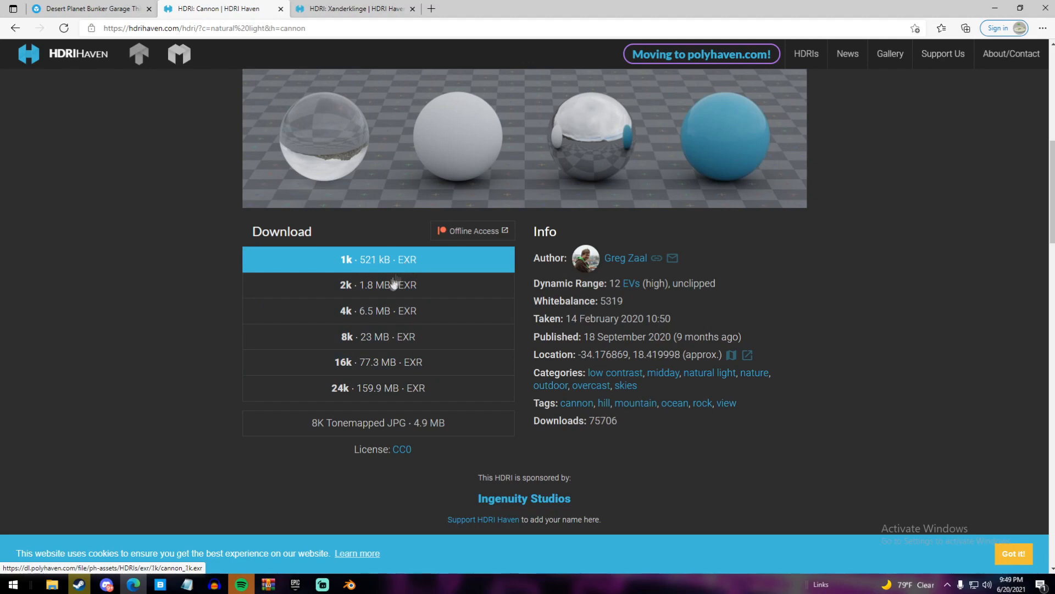
Switch back to Blender and assign an Environment Texture to the world background's color
{"action": "left_click", "coordinate": [350, 584]}
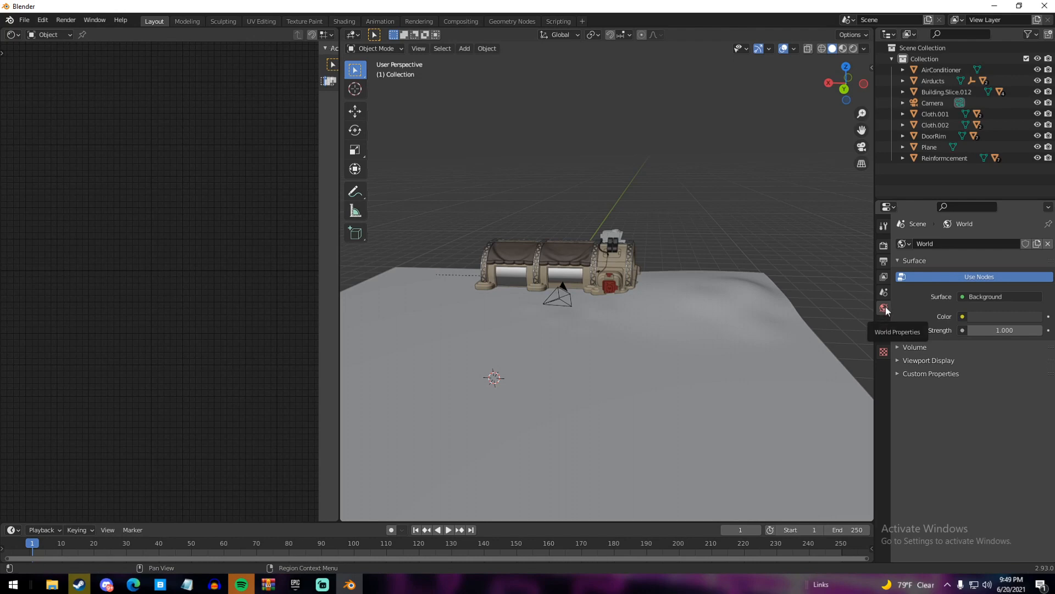
{"action": "left_click", "coordinate": [963, 318]}
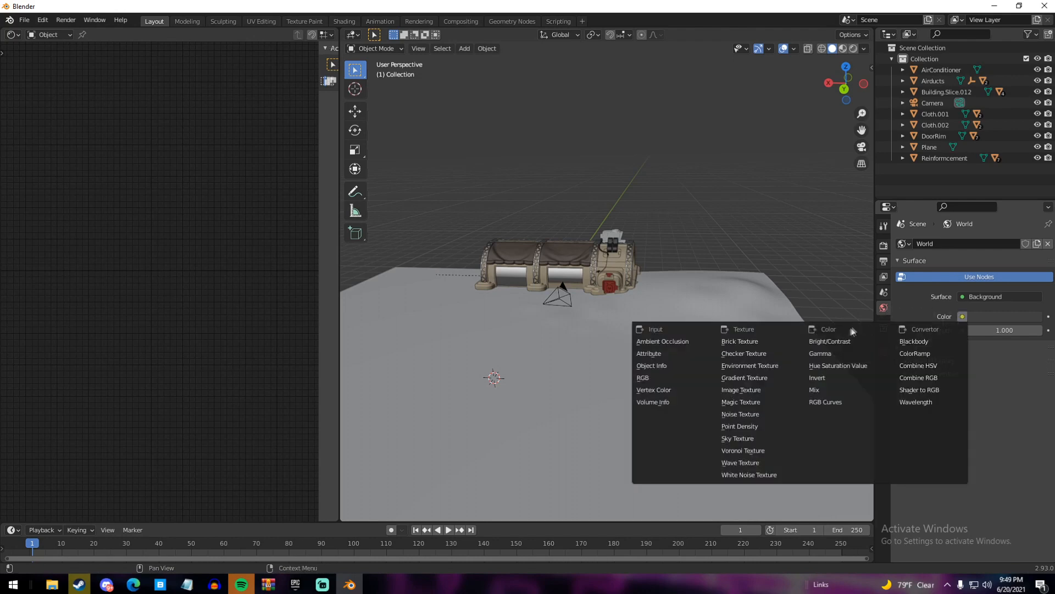
{"action": "left_click", "coordinate": [759, 366]}
Load cannon_4k.exr from the Main Drive (E:) as the world's environment image
{"action": "left_click", "coordinate": [1007, 334]}
{"action": "left_click", "coordinate": [279, 408]}
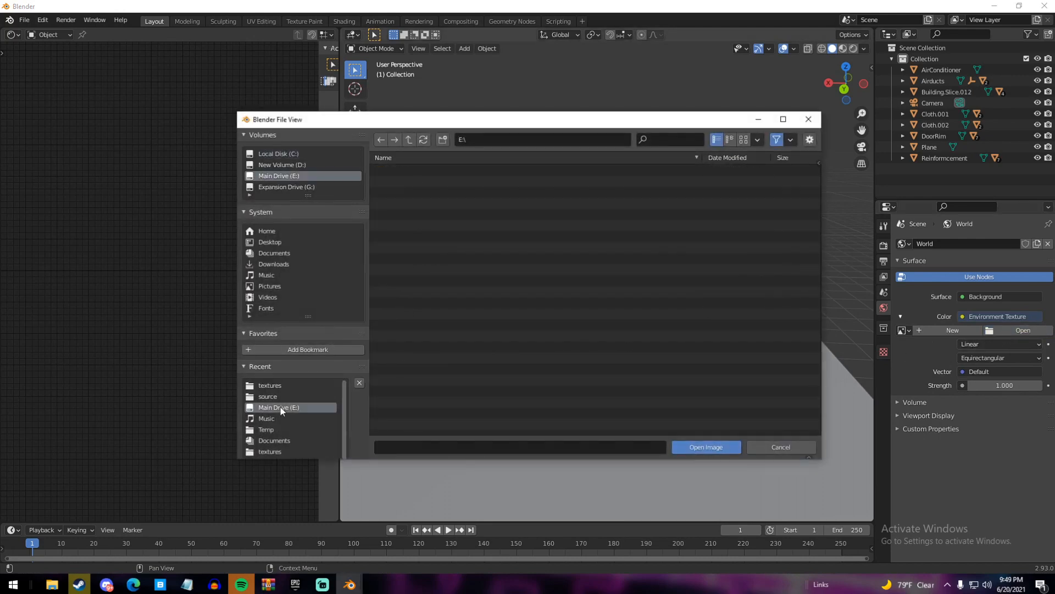
{"action": "left_click", "coordinate": [424, 445]}
{"action": "type", "text": "cannon_4k.exr"}
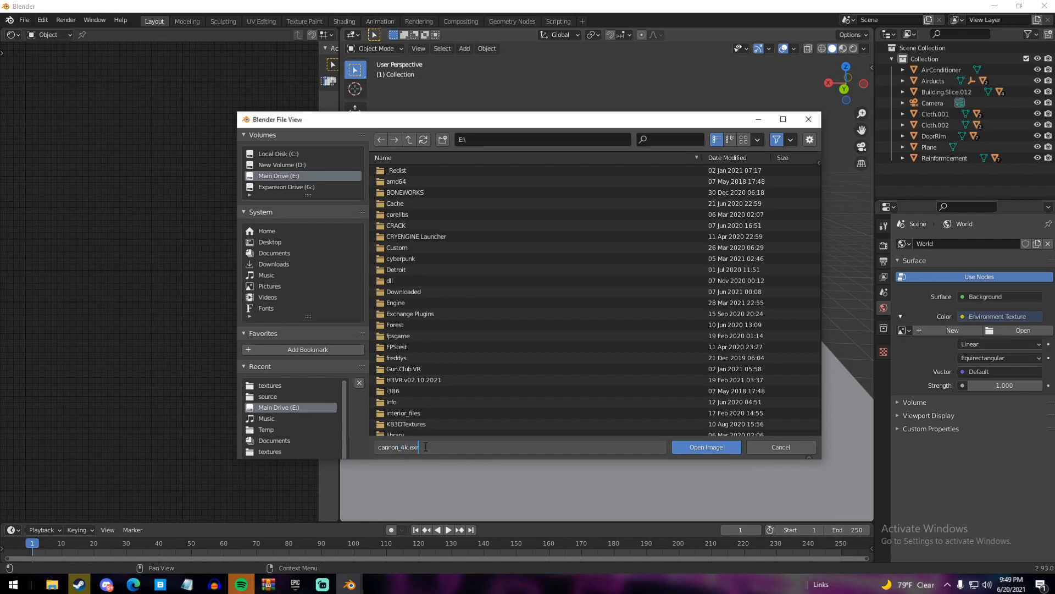
{"action": "key", "text": "Return"}
{"action": "left_click", "coordinate": [707, 447]}
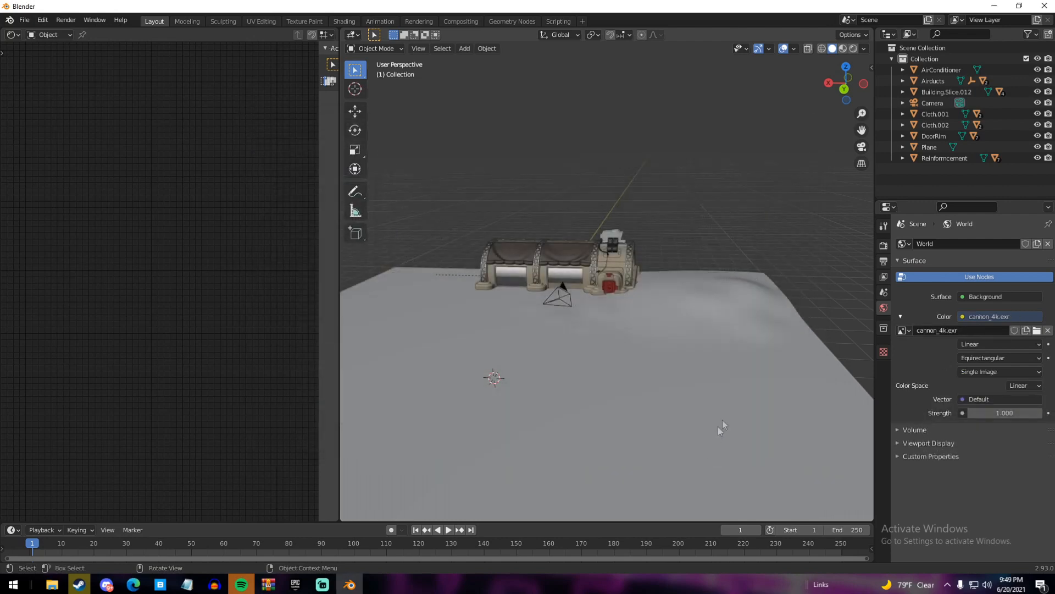
Add a Sun light to the scene
{"action": "middle_click_drag", "start_coordinate": [714, 434], "coordinate": [658, 313]}
{"action": "scroll", "coordinate": [658, 313], "scroll_direction": "down", "scroll_amount": 3}
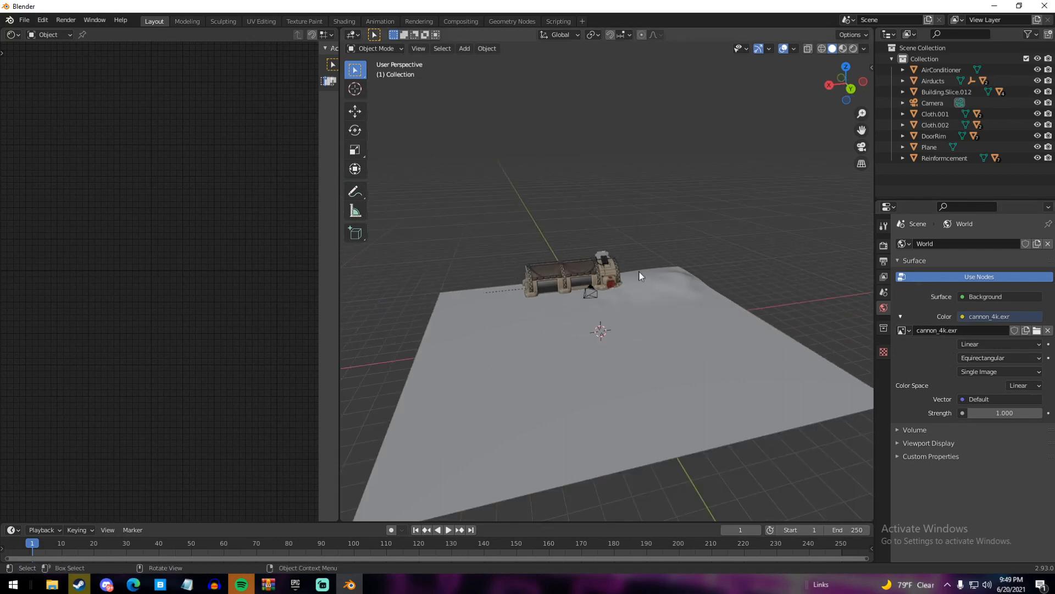
{"action": "key", "text": "shift+a"}
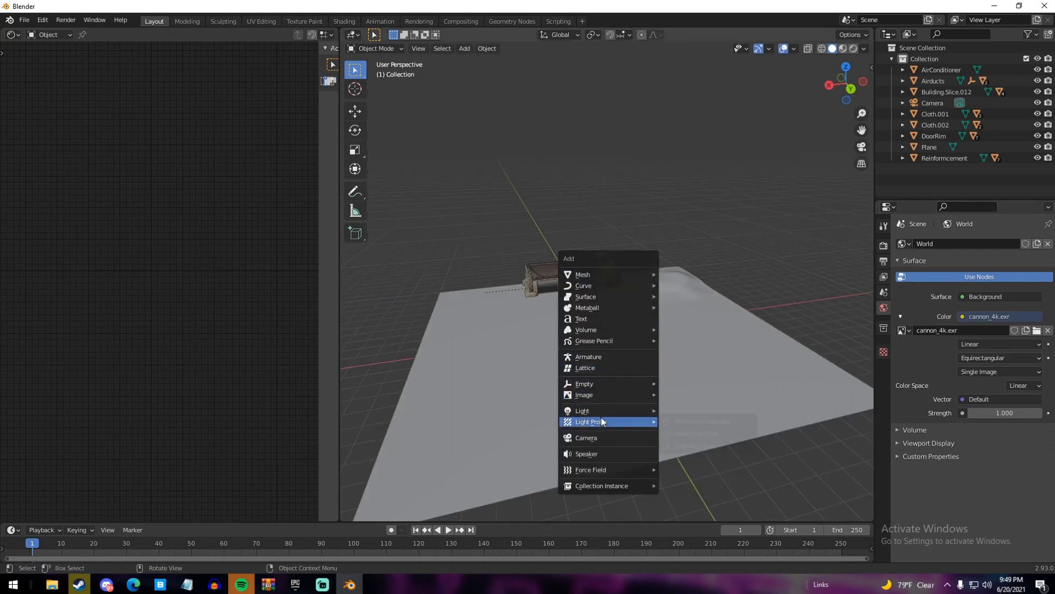
{"action": "mouse_move", "coordinate": [602, 414]}
{"action": "left_click", "coordinate": [683, 419]}
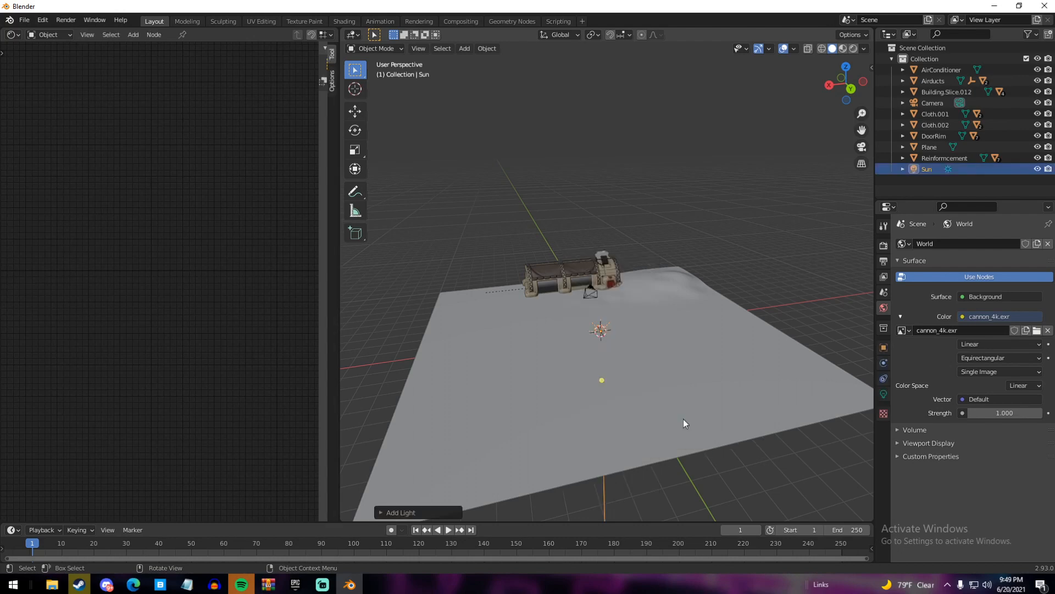
Reposition the sun light in two moves so it sits above the bunker
{"action": "key", "text": "g"}
{"action": "left_click", "coordinate": [679, 256]}
{"action": "middle_click_drag", "start_coordinate": [679, 256], "coordinate": [567, 265]}
{"action": "key", "text": "g"}
{"action": "left_click", "coordinate": [696, 251]}
{"action": "middle_click_drag", "start_coordinate": [696, 251], "coordinate": [659, 255]}
{"action": "scroll", "coordinate": [674, 285], "scroll_direction": "down", "scroll_amount": 2}
{"action": "scroll", "coordinate": [674, 286], "scroll_direction": "up", "scroll_amount": 5}
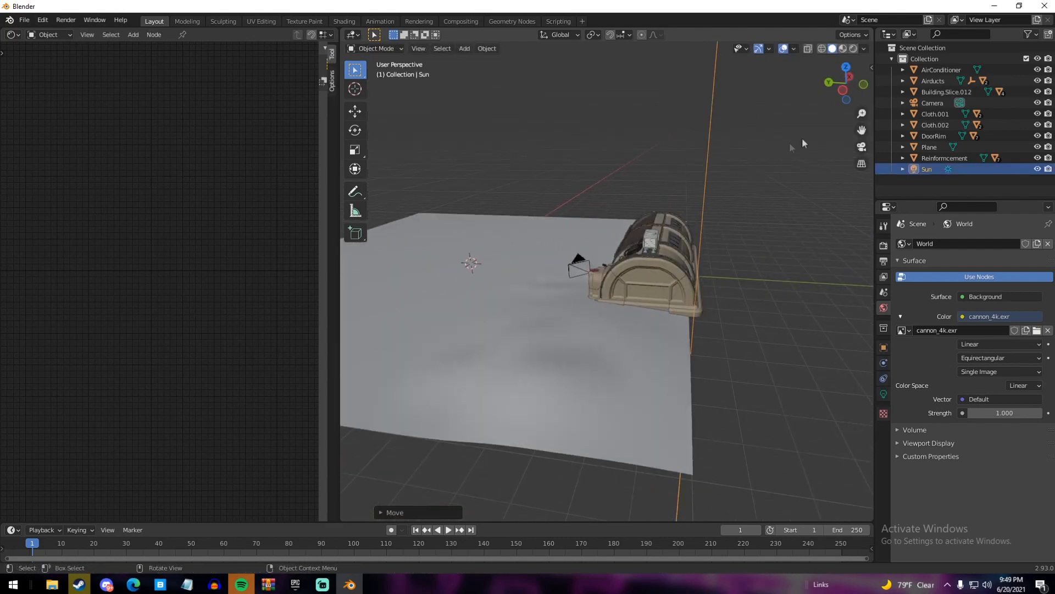
Rotate the sun light freely so its beam slants down over the bunker, and move it farther out from the building
{"action": "scroll", "coordinate": [615, 244], "scroll_direction": "down", "scroll_amount": 4}
{"action": "middle_click_drag", "start_coordinate": [641, 269], "coordinate": [612, 280]}
{"action": "key", "text": "r"}
{"action": "key", "text": "r"}
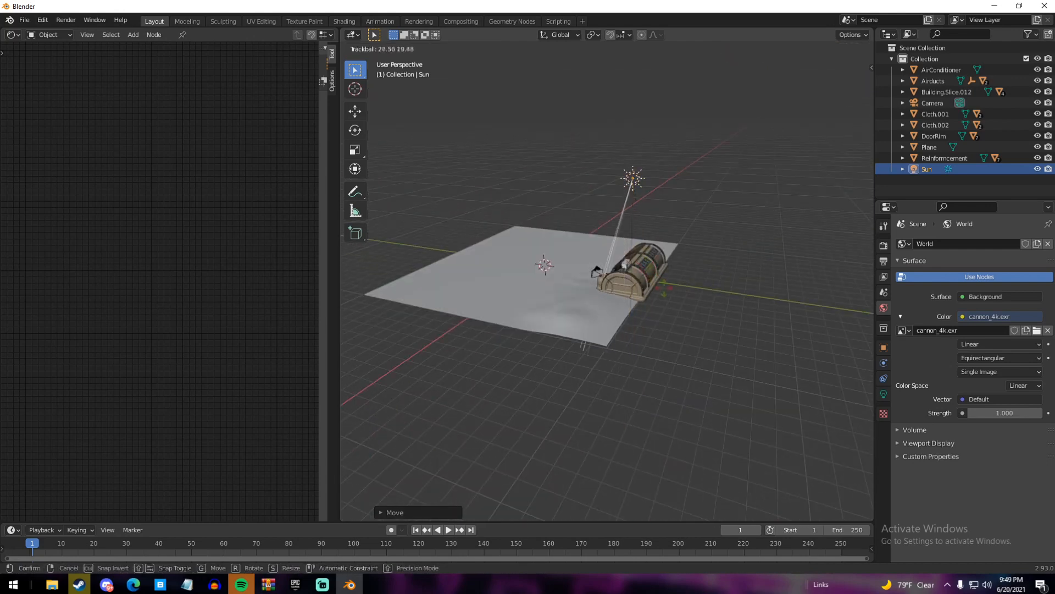
{"action": "left_click", "coordinate": [686, 320]}
{"action": "middle_click_drag", "start_coordinate": [685, 324], "coordinate": [742, 351]}
{"action": "key", "text": "g"}
{"action": "left_click", "coordinate": [821, 312]}
Display the sun's light settings, deselect the sun and view the scene through the camera
{"action": "left_click", "coordinate": [884, 394]}
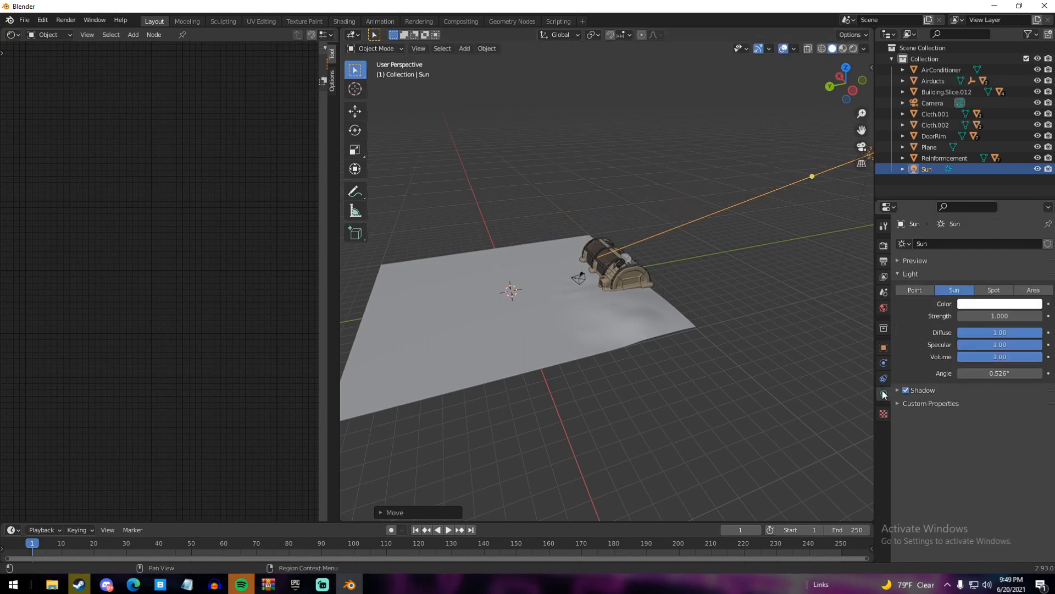
{"action": "middle_click_drag", "start_coordinate": [707, 293], "coordinate": [758, 246]}
{"action": "left_click", "coordinate": [710, 264]}
{"action": "key", "text": "KP_0"}
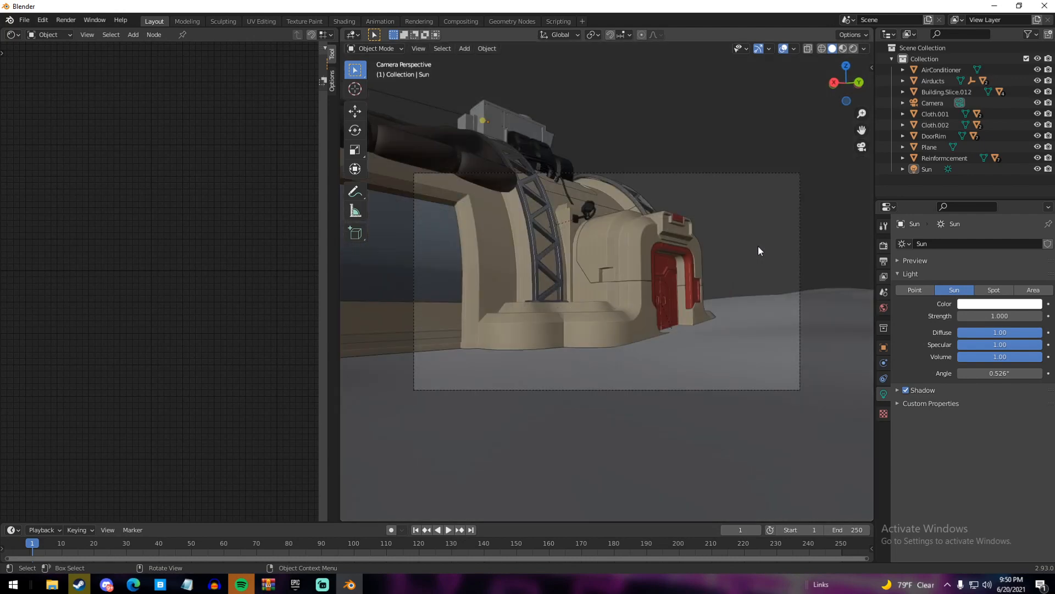
Save the Blender project as building on the E: drive
{"action": "key", "text": "ctrl+s"}
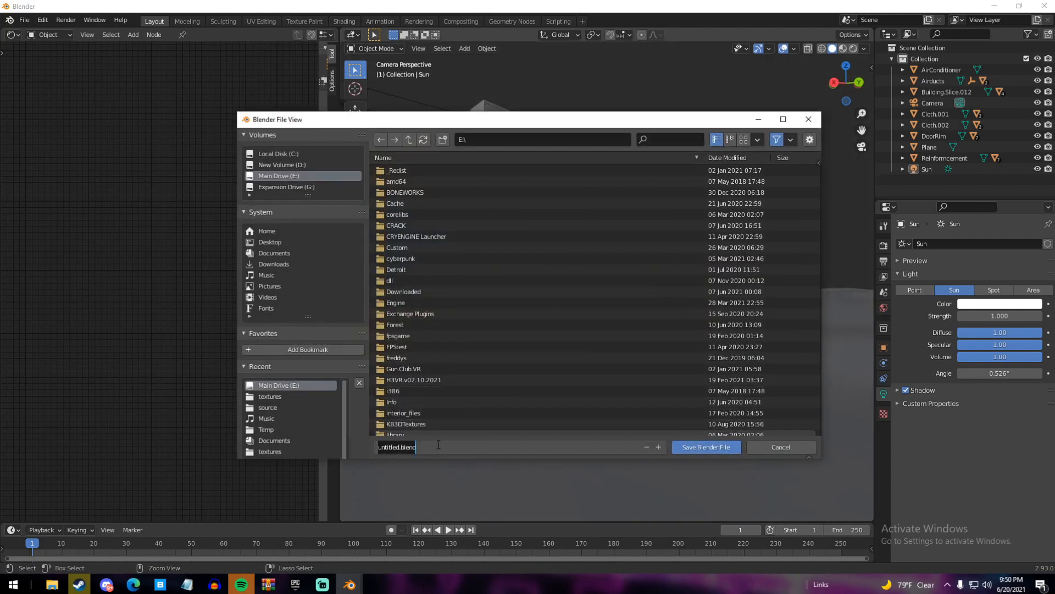
{"action": "type", "text": "building"}
{"action": "key", "text": "Return"}
{"action": "left_click", "coordinate": [706, 447]}
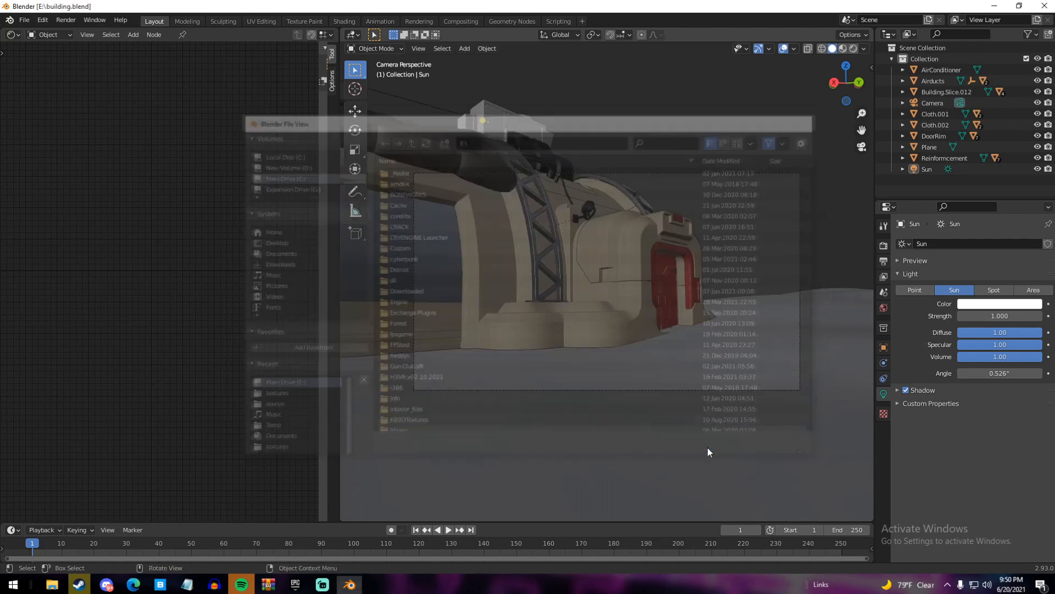
Set the scene's render engine to Cycles with GPU Compute as the device
{"action": "left_click", "coordinate": [884, 245]}
{"action": "left_click", "coordinate": [985, 245]}
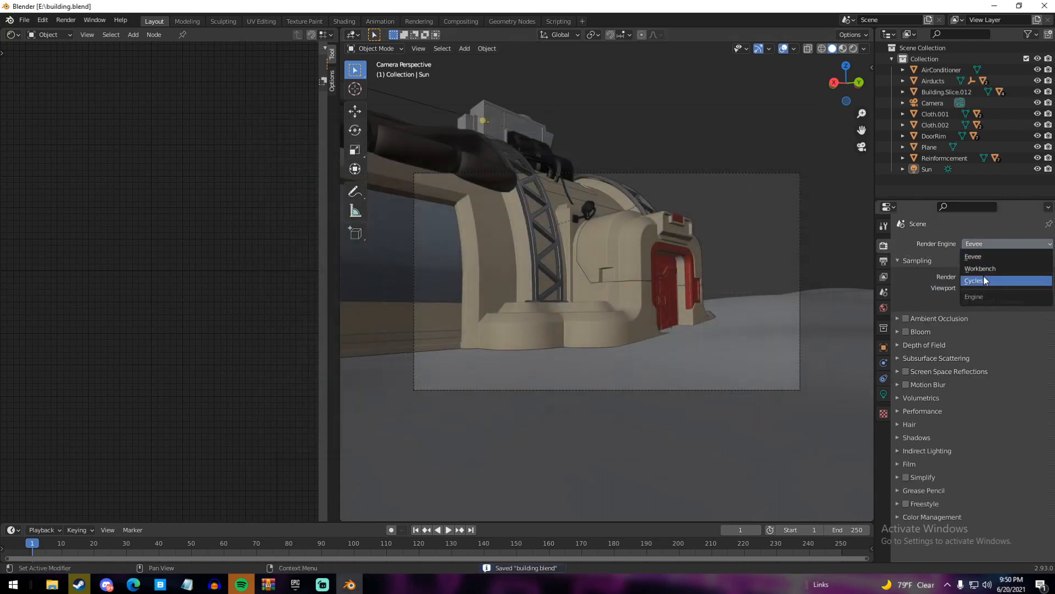
{"action": "left_click", "coordinate": [985, 281]}
{"action": "left_click", "coordinate": [971, 271]}
{"action": "left_click", "coordinate": [984, 300]}
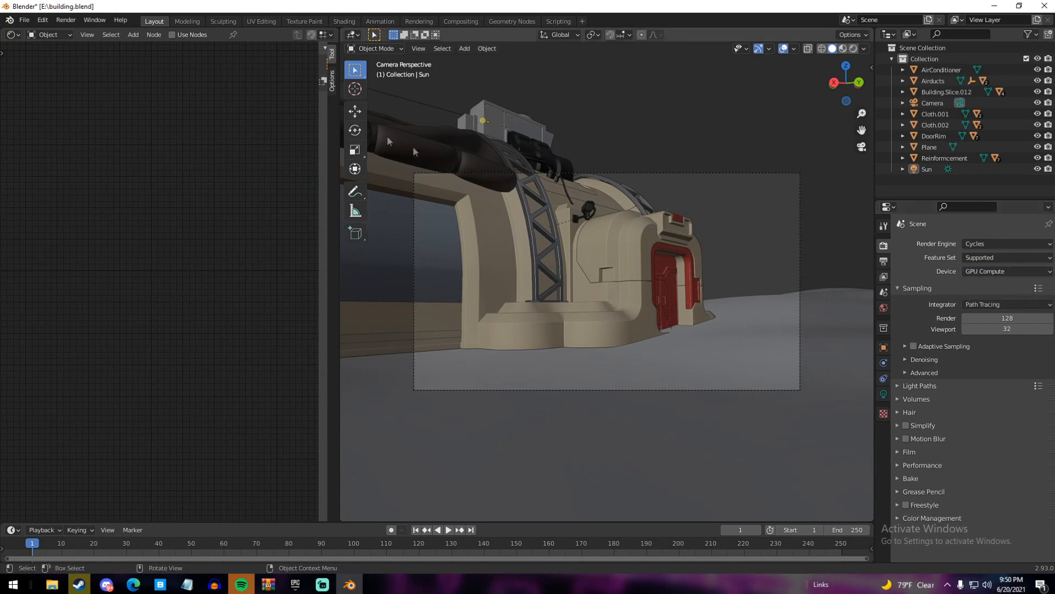
Check the Cycles render devices in the system preferences and close the preferences window
{"action": "left_click", "coordinate": [45, 24]}
{"action": "left_click", "coordinate": [49, 177]}
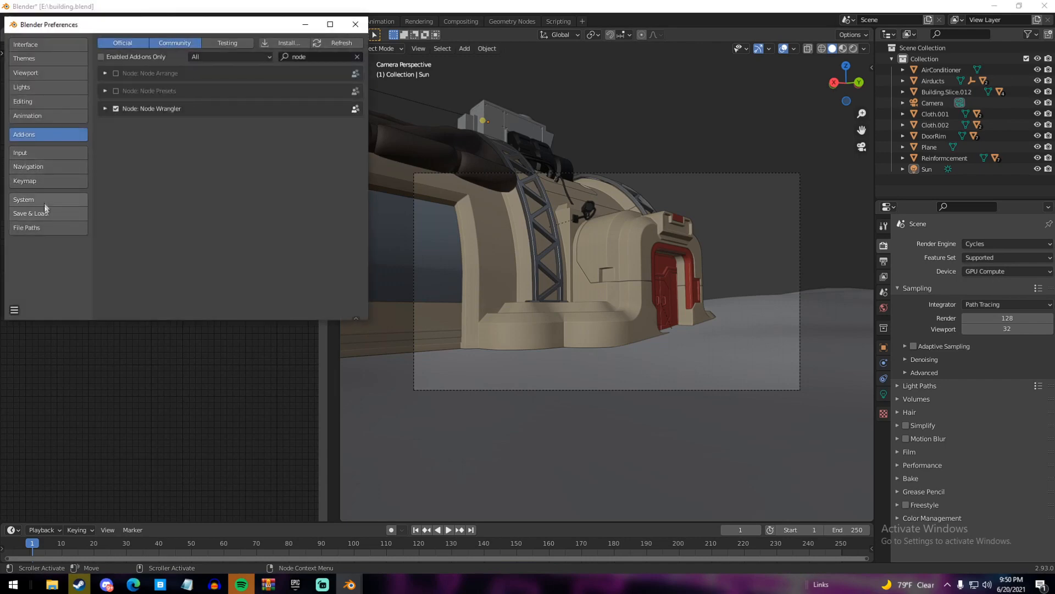
{"action": "left_click", "coordinate": [47, 200]}
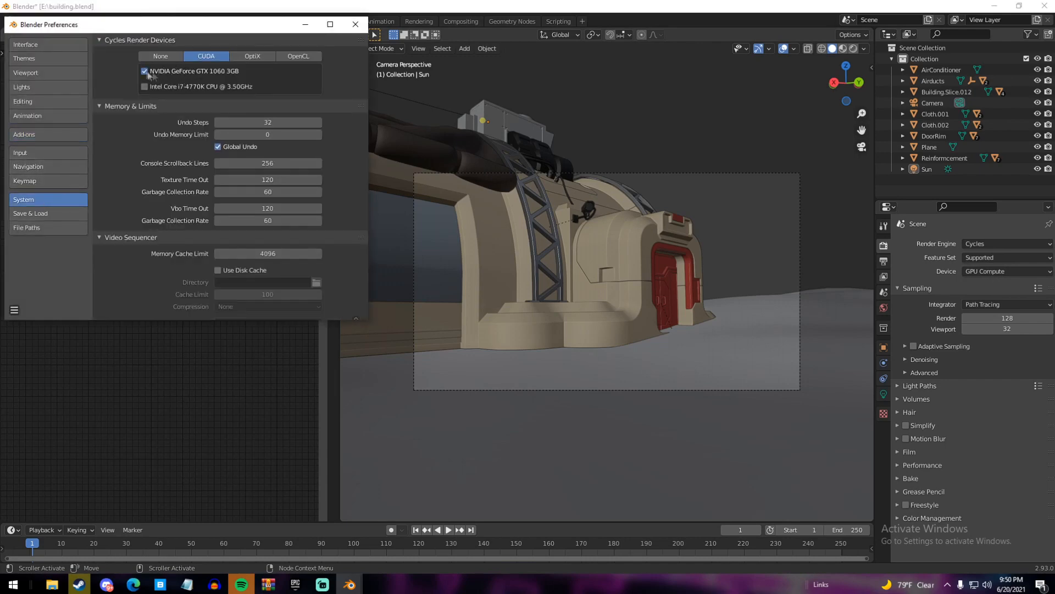
{"action": "left_click", "coordinate": [355, 25]}
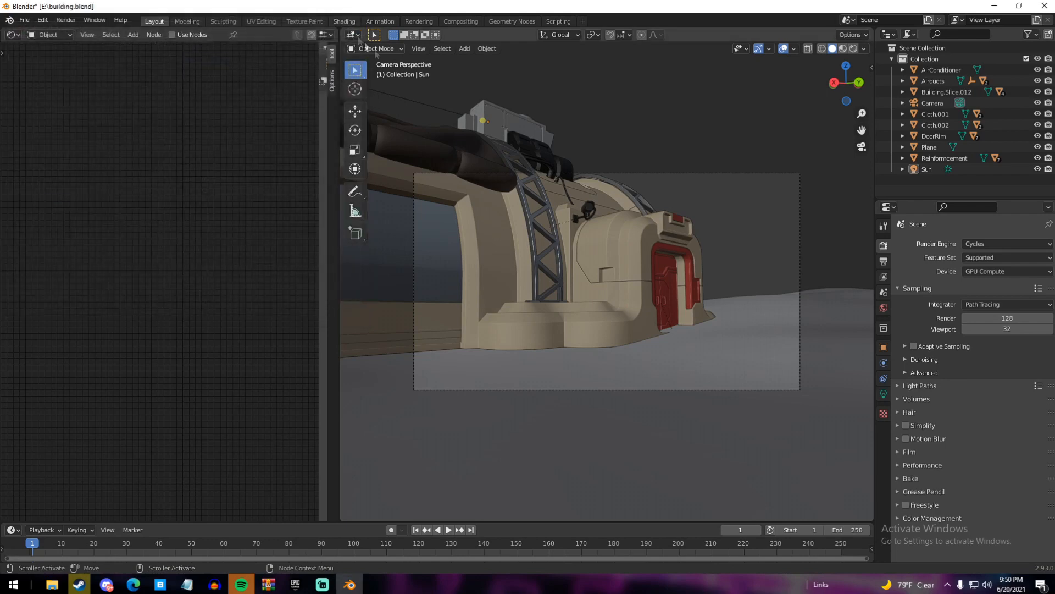
Preview the camera view in rendered shading with the viewport overlays hidden
{"action": "key", "text": "z"}
{"action": "left_click", "coordinate": [639, 158]}
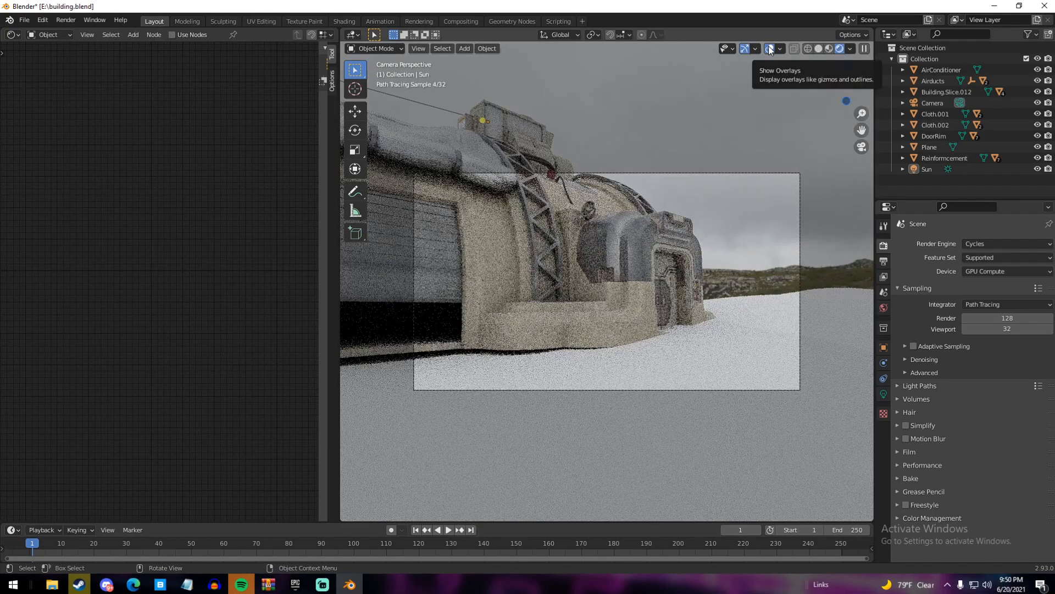
{"action": "left_click", "coordinate": [770, 49]}
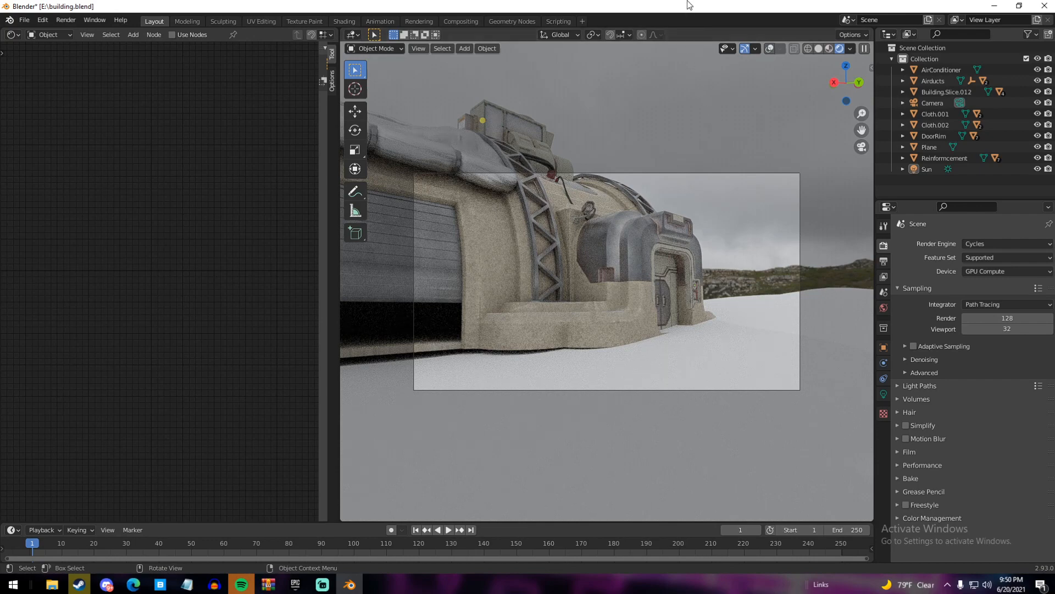
Return the viewport to solid shading and show the overlays again
{"action": "key", "text": "z"}
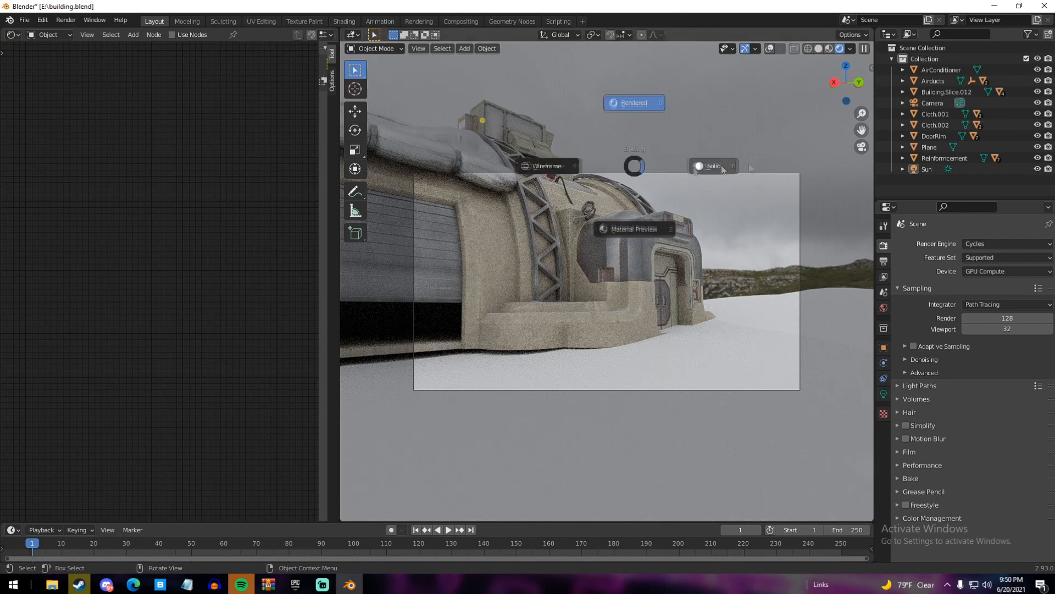
{"action": "left_click", "coordinate": [694, 171]}
{"action": "middle_click_drag", "start_coordinate": [690, 221], "coordinate": [619, 251]}
{"action": "scroll", "coordinate": [620, 252], "scroll_direction": "down", "scroll_amount": 4}
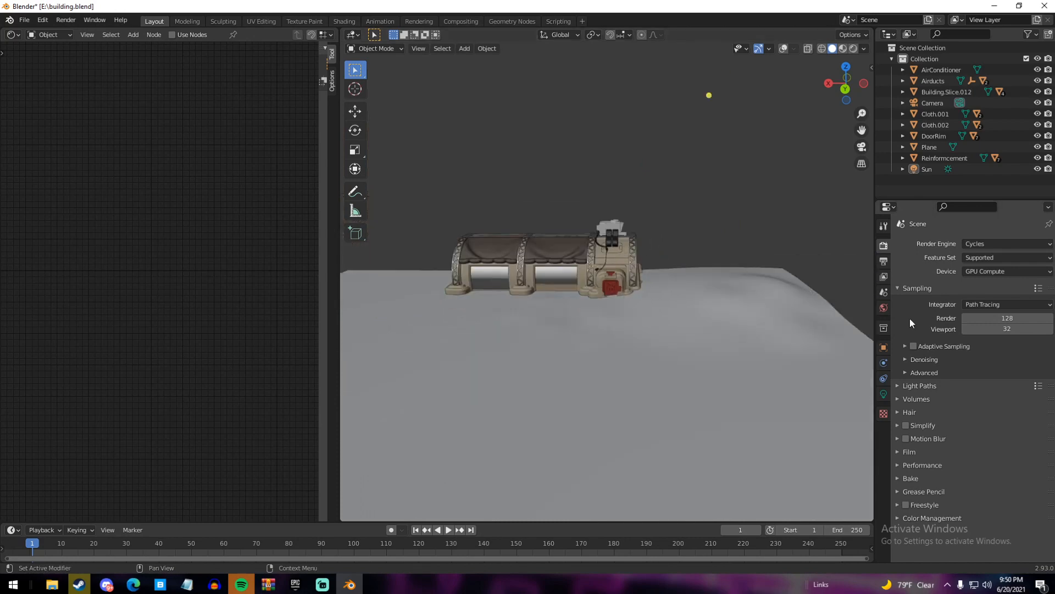
{"action": "left_click", "coordinate": [783, 48]}
{"action": "middle_click_drag", "start_coordinate": [768, 118], "coordinate": [634, 323]}
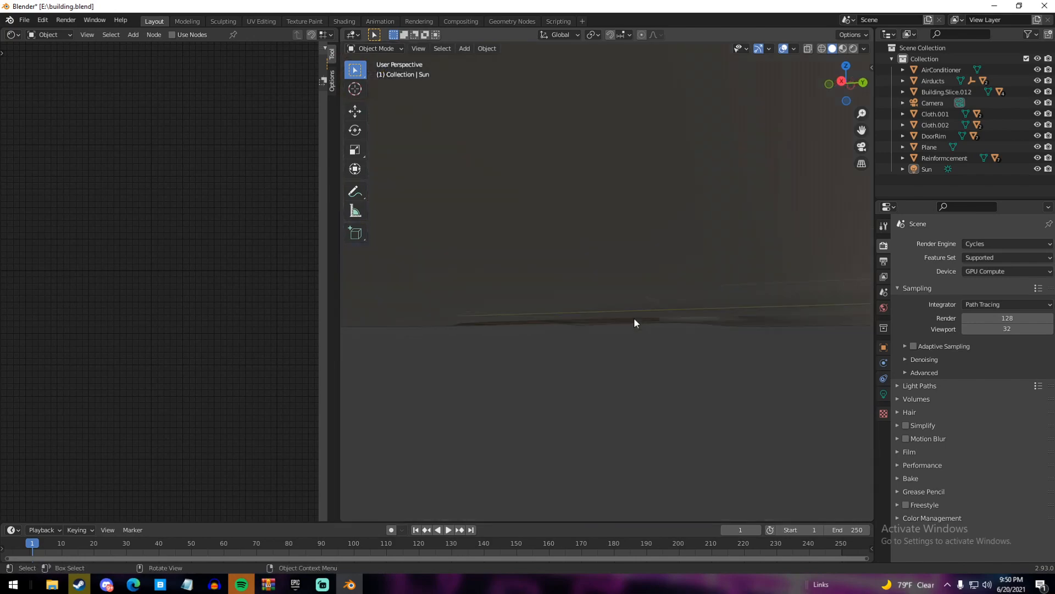
Select the ground plane and open it in the Sculpting workspace
{"action": "key", "text": "KP_0"}
{"action": "middle_click_drag", "start_coordinate": [512, 362], "coordinate": [550, 420]}
{"action": "left_click", "coordinate": [641, 423]}
{"action": "middle_click_drag", "start_coordinate": [641, 423], "coordinate": [687, 340]}
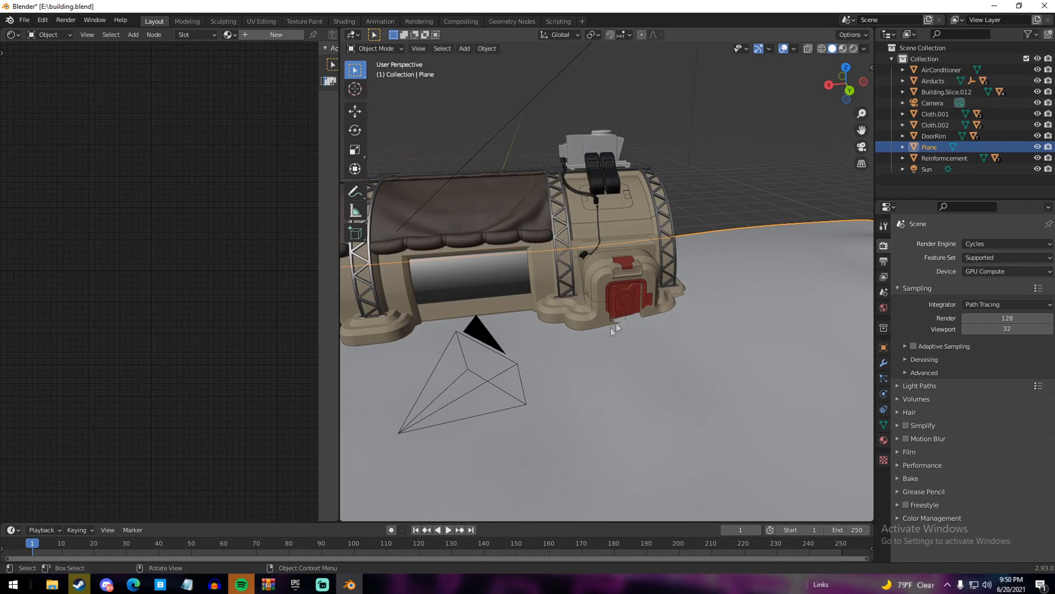
{"action": "left_click", "coordinate": [223, 21]}
Smooth the ground around the base of the bunker's red door with the Smooth brush
{"action": "mouse_move", "coordinate": [542, 169]}
{"action": "middle_mouse_down"}
{"action": "mouse_move", "coordinate": [514, 172]}
{"action": "mouse_move", "coordinate": [658, 178]}
{"action": "mouse_move", "coordinate": [554, 259]}
{"action": "middle_mouse_up"}
{"action": "key", "text": "shift+s"}
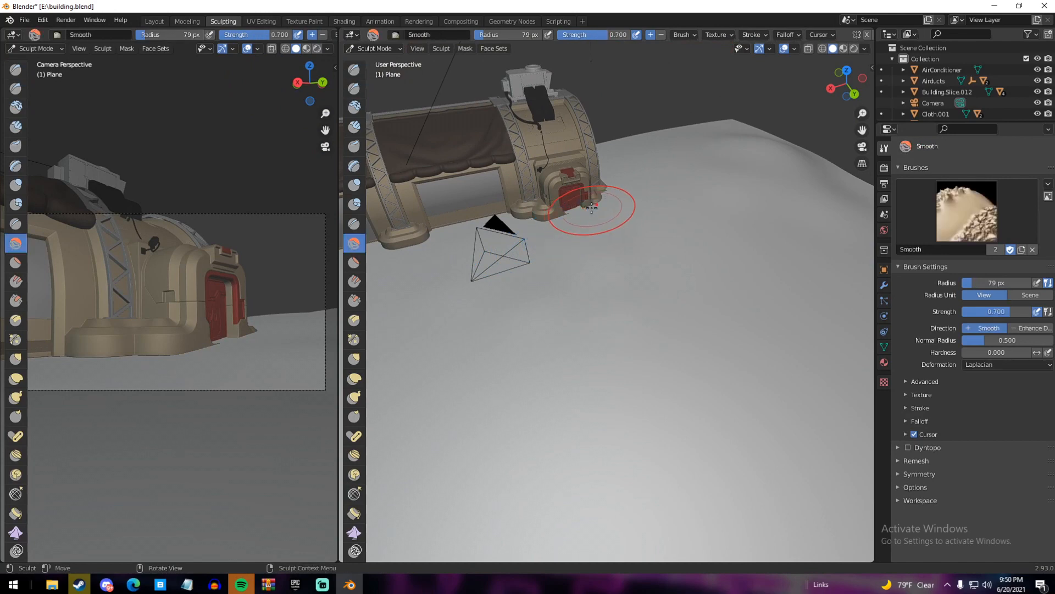
{"action": "left_click_drag", "start_coordinate": [599, 208], "coordinate": [594, 217]}
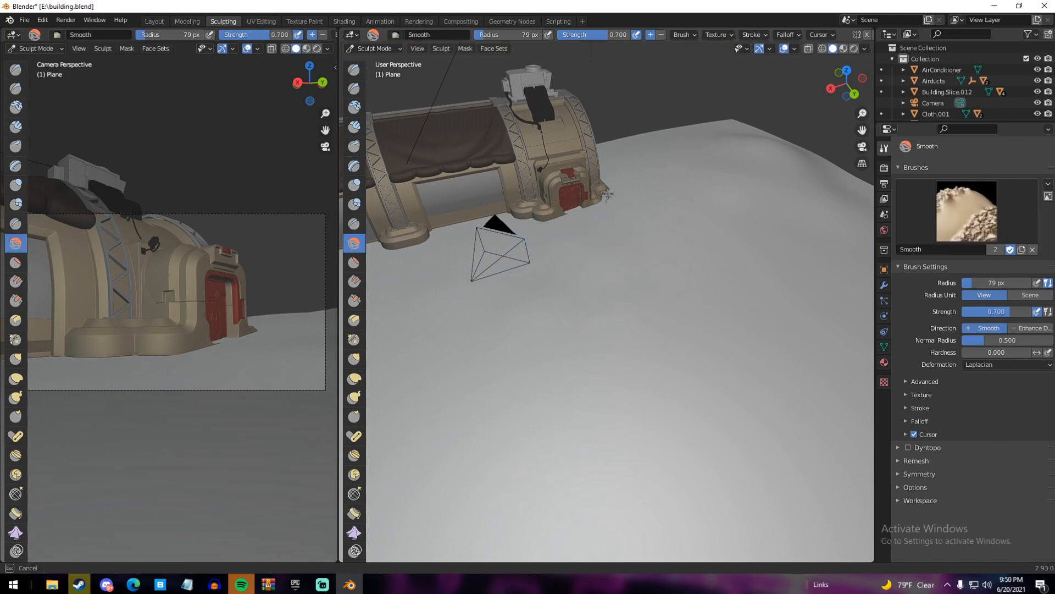
{"action": "mouse_move", "coordinate": [597, 181]}
{"action": "left_mouse_down"}
{"action": "mouse_move", "coordinate": [577, 193]}
{"action": "mouse_move", "coordinate": [610, 199]}
{"action": "left_mouse_up"}
Reshape the ground around the bunker's door end with the Grab brush at strength 0.400
{"action": "key", "text": "g"}
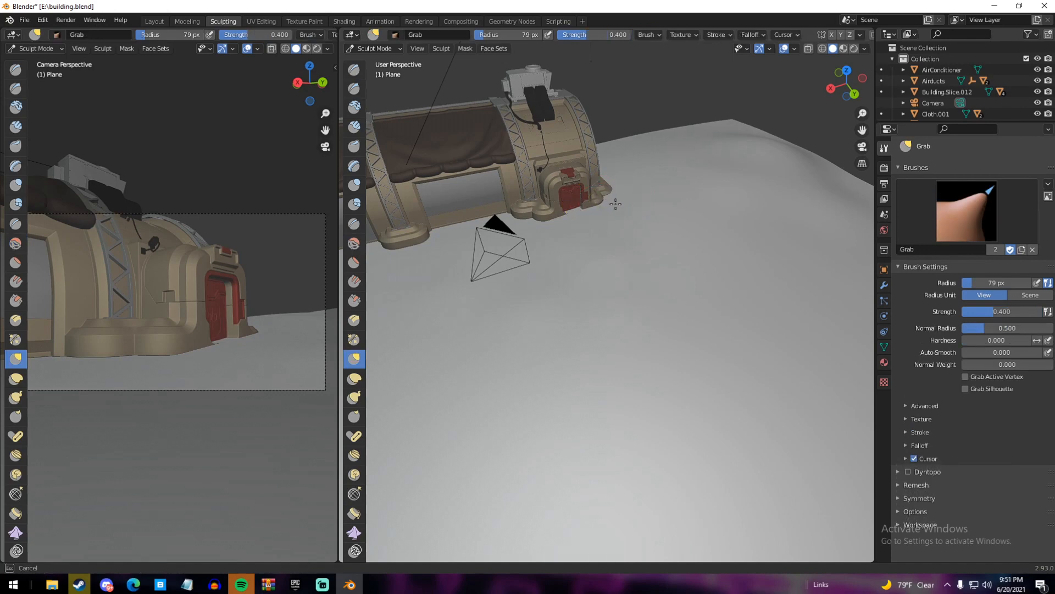
{"action": "left_click_drag", "start_coordinate": [615, 212], "coordinate": [558, 212]}
{"action": "mouse_move", "coordinate": [558, 213]}
{"action": "middle_mouse_down"}
{"action": "mouse_move", "coordinate": [577, 226]}
{"action": "mouse_move", "coordinate": [666, 212]}
{"action": "mouse_move", "coordinate": [632, 198]}
{"action": "mouse_move", "coordinate": [749, 273]}
{"action": "mouse_move", "coordinate": [749, 229]}
{"action": "mouse_move", "coordinate": [550, 222]}
{"action": "mouse_move", "coordinate": [631, 226]}
{"action": "mouse_move", "coordinate": [842, 278]}
{"action": "mouse_move", "coordinate": [420, 306]}
{"action": "mouse_move", "coordinate": [632, 287]}
{"action": "middle_mouse_up"}
{"action": "mouse_move", "coordinate": [631, 283]}
{"action": "left_mouse_down"}
{"action": "mouse_move", "coordinate": [597, 272]}
{"action": "mouse_move", "coordinate": [599, 261]}
{"action": "mouse_move", "coordinate": [660, 258]}
{"action": "mouse_move", "coordinate": [648, 269]}
{"action": "left_mouse_up"}
{"action": "middle_click_drag", "start_coordinate": [520, 266], "coordinate": [764, 269]}
{"action": "scroll", "coordinate": [565, 265], "scroll_direction": "down", "scroll_amount": 4}
Build up sand along the front of the garage opening with the Draw brush and smooth it with the Smooth brush
{"action": "key", "text": "x"}
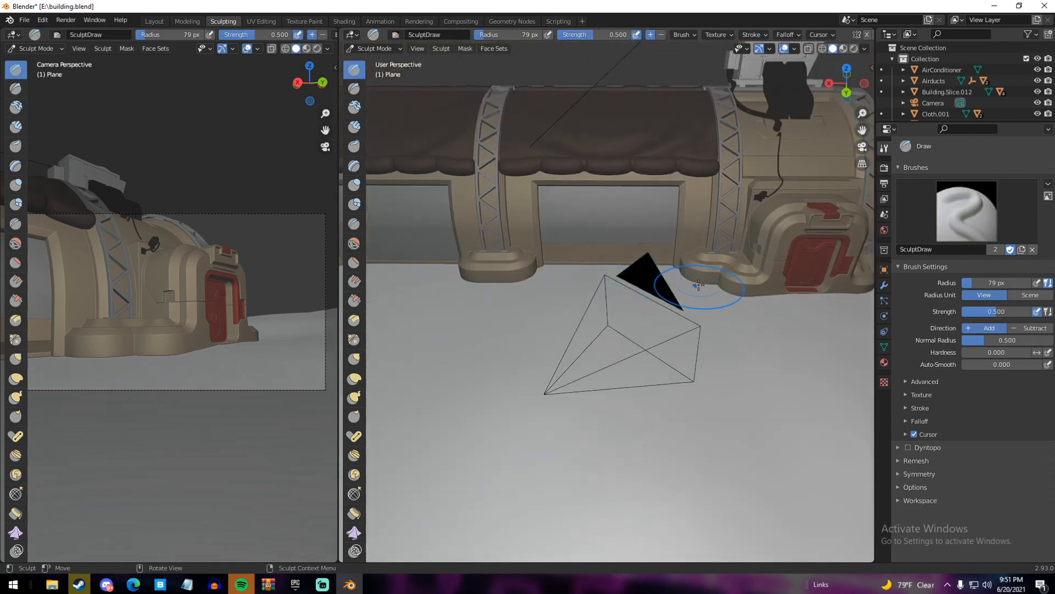
{"action": "middle_click_drag", "start_coordinate": [648, 282], "coordinate": [660, 306]}
{"action": "mouse_move", "coordinate": [632, 231]}
{"action": "left_mouse_down"}
{"action": "mouse_move", "coordinate": [671, 236]}
{"action": "mouse_move", "coordinate": [586, 237]}
{"action": "mouse_move", "coordinate": [503, 261]}
{"action": "left_mouse_up"}
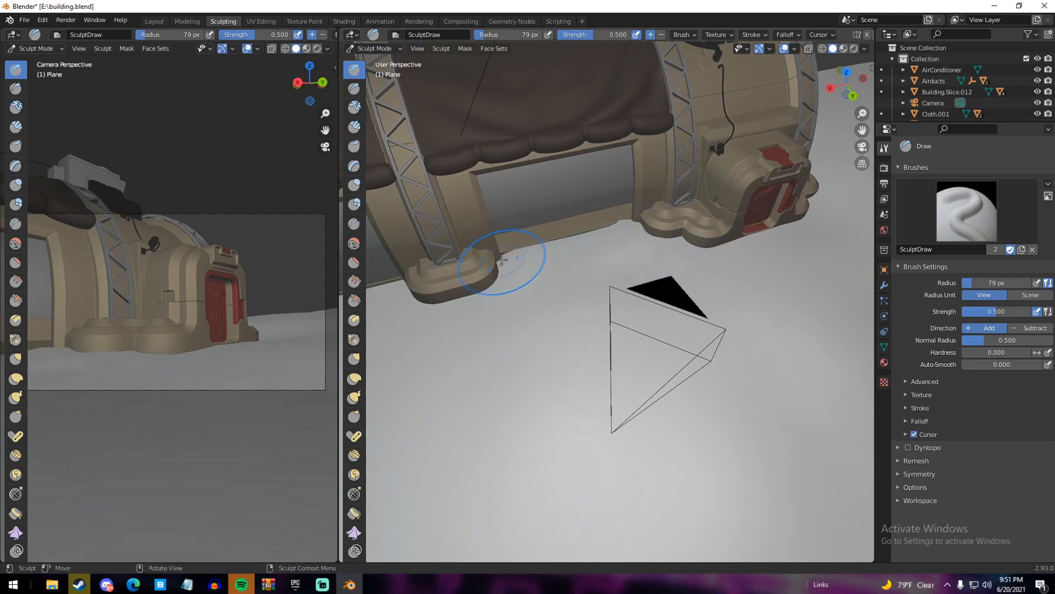
{"action": "scroll", "coordinate": [503, 260], "scroll_direction": "down", "scroll_amount": 3}
{"action": "key", "text": "s"}
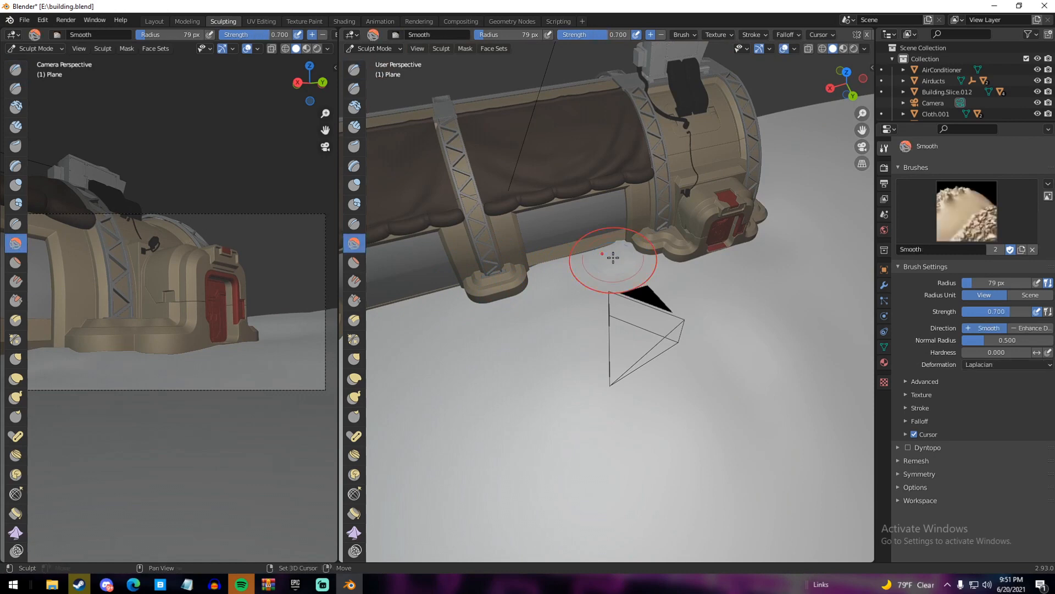
{"action": "mouse_move", "coordinate": [621, 256]}
{"action": "middle_mouse_down"}
{"action": "mouse_move", "coordinate": [660, 279]}
{"action": "mouse_move", "coordinate": [671, 264]}
{"action": "mouse_move", "coordinate": [687, 311]}
{"action": "middle_mouse_up"}
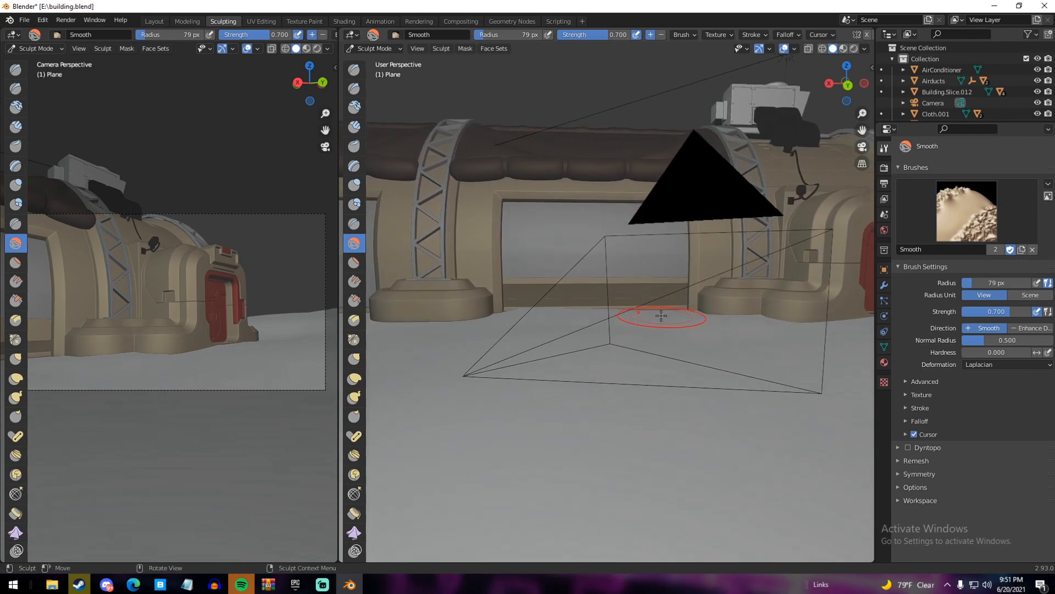
{"action": "key", "text": "x"}
{"action": "middle_click_drag", "start_coordinate": [661, 313], "coordinate": [761, 322]}
Return to the Layout workspace, bring the whole scene into view and deselect the ground plane
{"action": "left_click", "coordinate": [155, 21]}
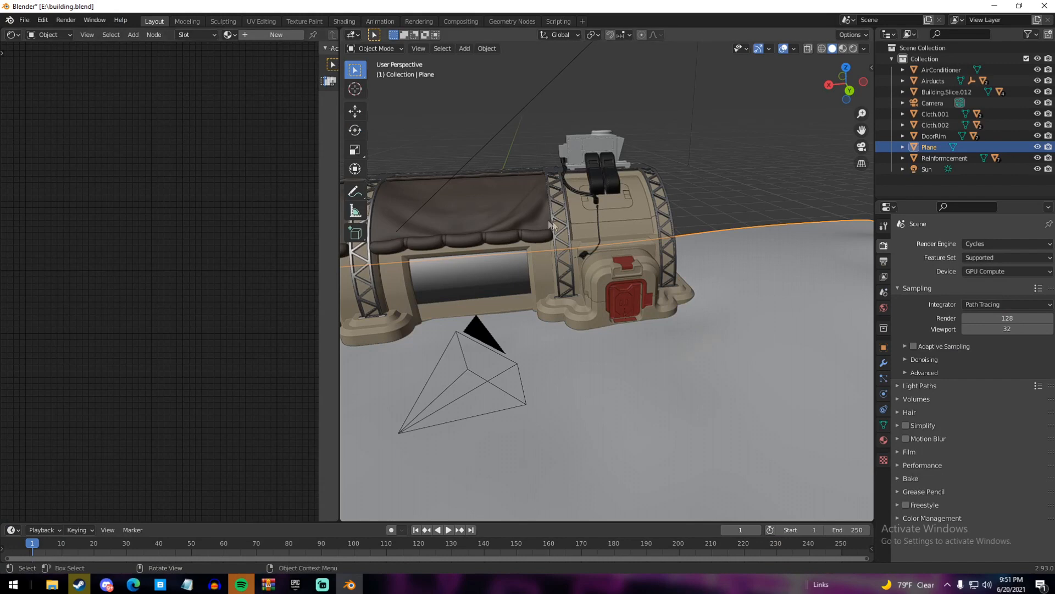
{"action": "scroll", "coordinate": [661, 248], "scroll_direction": "down", "scroll_amount": 5}
{"action": "middle_click_drag", "start_coordinate": [664, 248], "coordinate": [707, 250]}
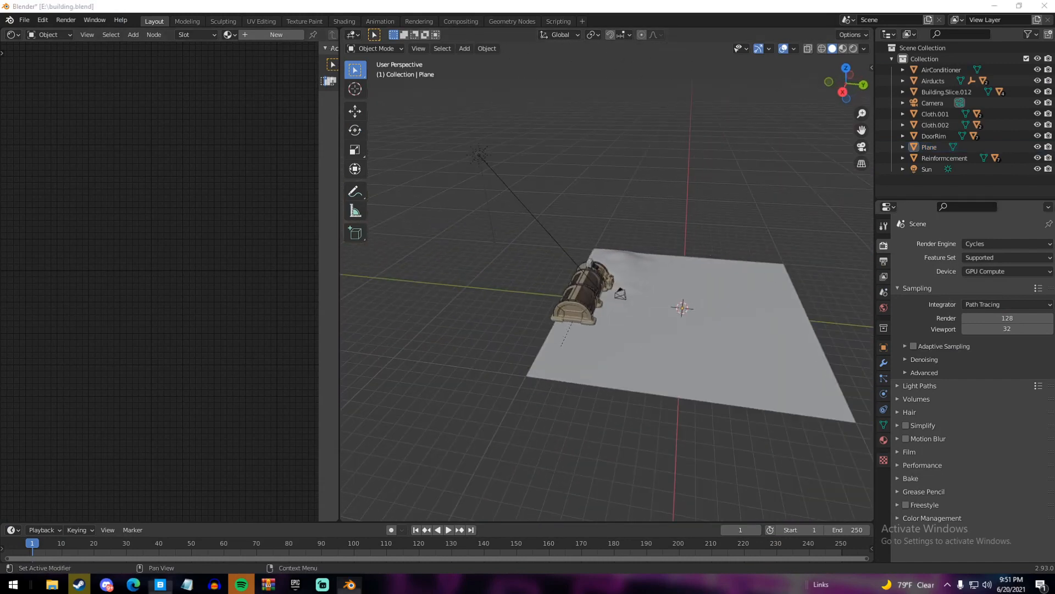
Switch to Quixel Bridge, show the collections and close the Damaged Asphalt asset details
{"action": "left_click_drag", "start_coordinate": [1054, 44], "coordinate": [261, 109]}
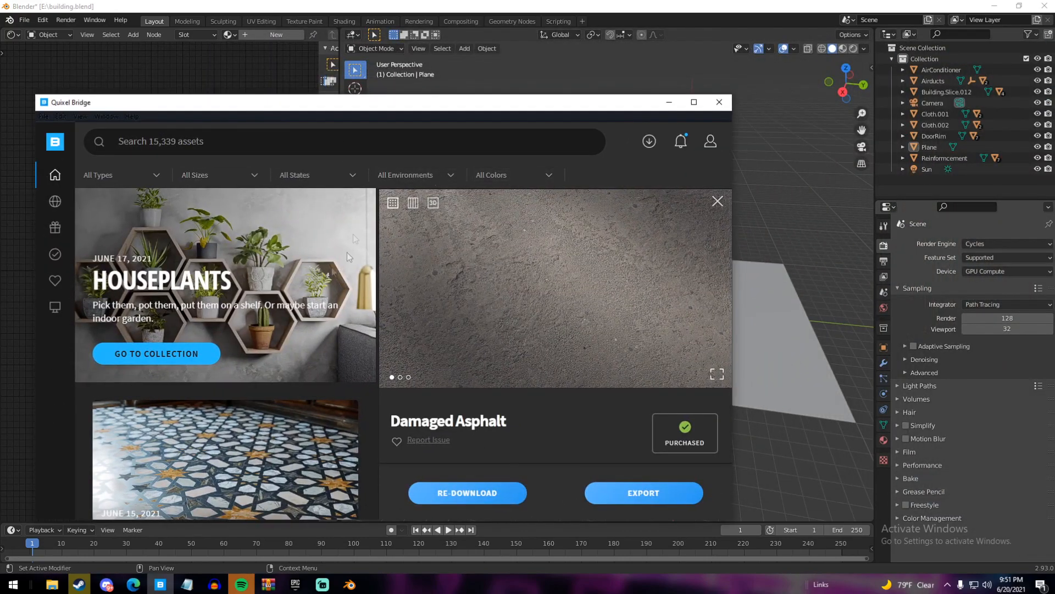
{"action": "mouse_move", "coordinate": [54, 175]}
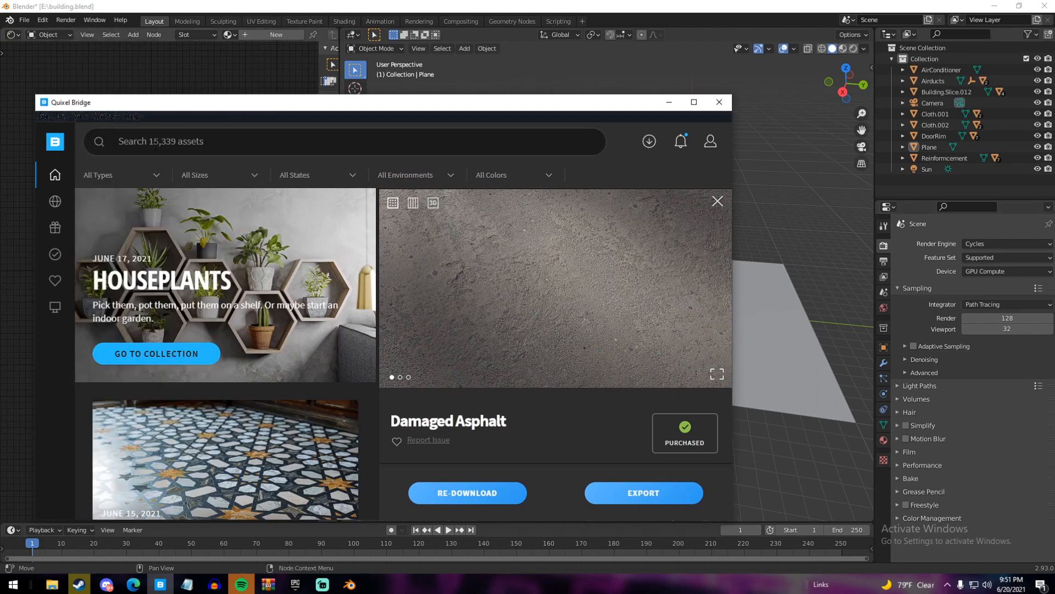
{"action": "left_click", "coordinate": [130, 141]}
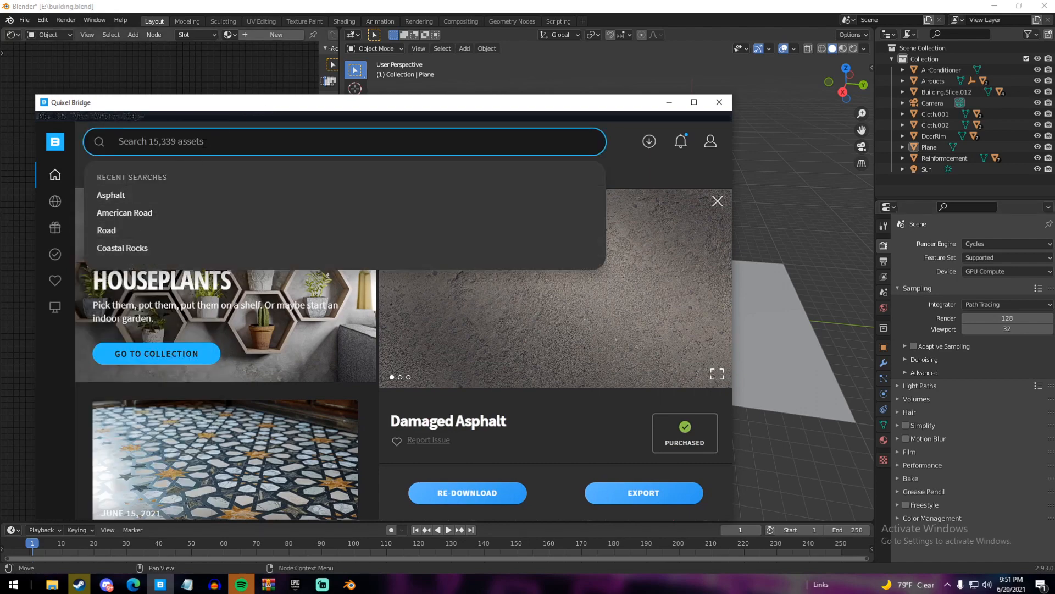
{"action": "mouse_move", "coordinate": [61, 199]}
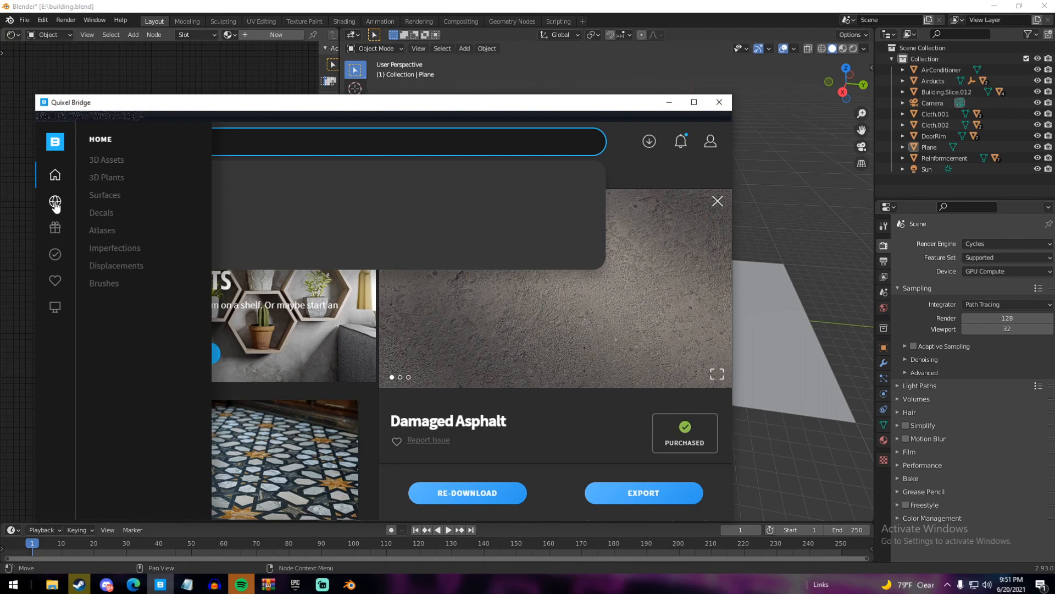
{"action": "left_click", "coordinate": [55, 203]}
{"action": "left_click_drag", "start_coordinate": [346, 109], "coordinate": [512, 120]}
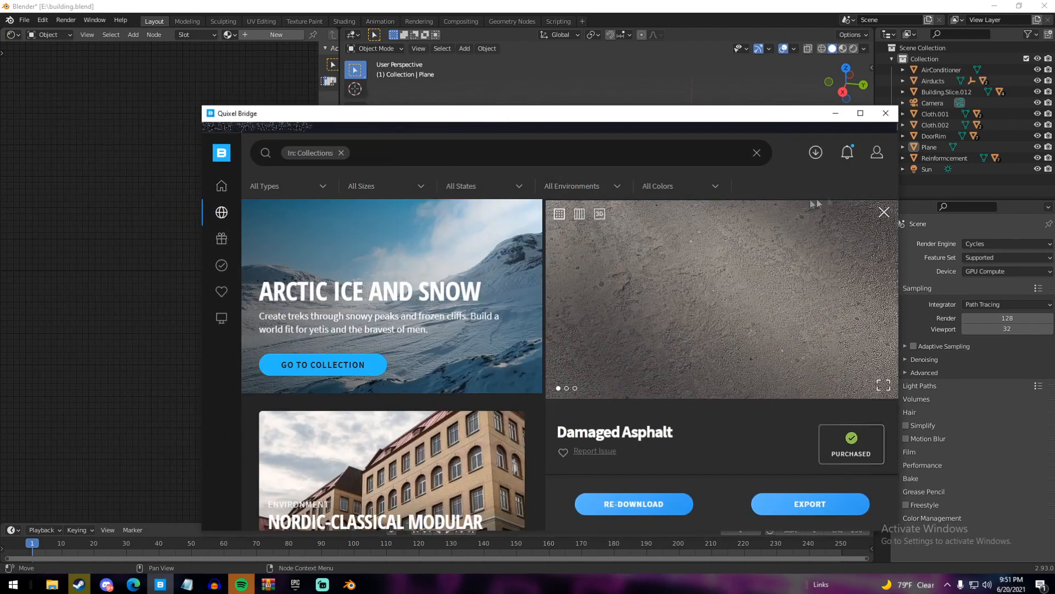
{"action": "left_click", "coordinate": [884, 212]}
Browse the environment collections and open the natural Iceland collection
{"action": "scroll", "coordinate": [486, 289], "scroll_direction": "down", "scroll_amount": 6}
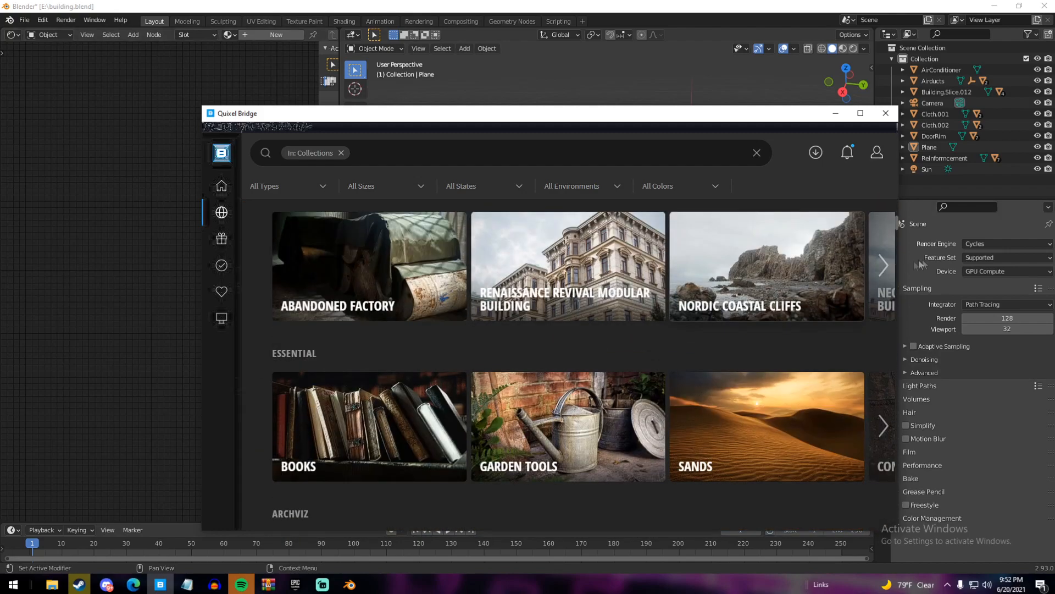
{"action": "left_click", "coordinate": [884, 266]}
{"action": "left_click", "coordinate": [885, 267]}
{"action": "left_click", "coordinate": [884, 267]}
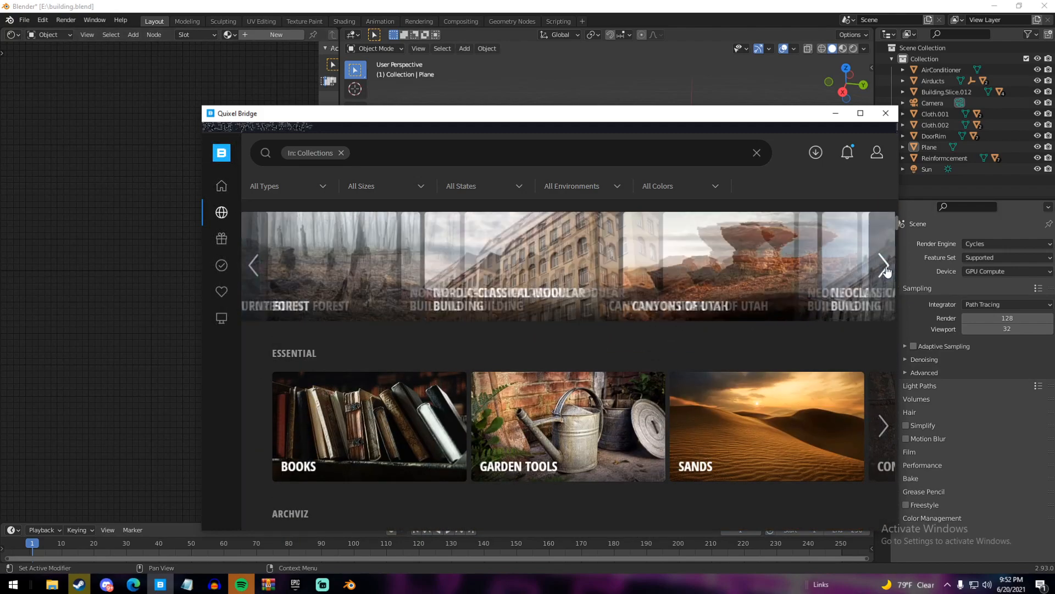
{"action": "left_click", "coordinate": [884, 268]}
{"action": "left_click", "coordinate": [883, 267]}
{"action": "left_click", "coordinate": [884, 267]}
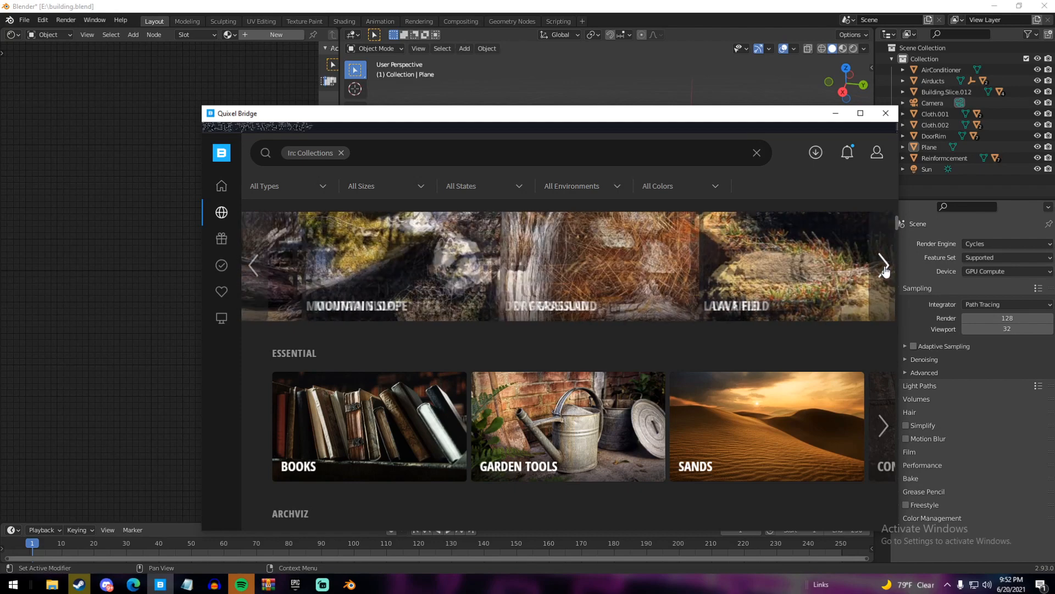
{"action": "left_click", "coordinate": [884, 267]}
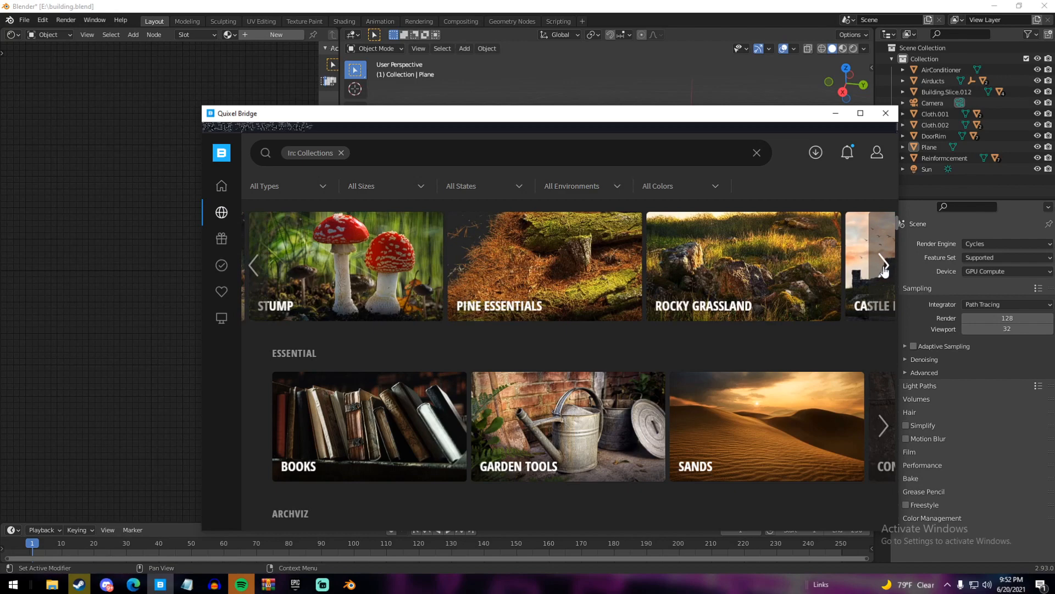
{"action": "left_click", "coordinate": [884, 268]}
{"action": "left_click", "coordinate": [884, 268]}
{"action": "left_click", "coordinate": [884, 267]}
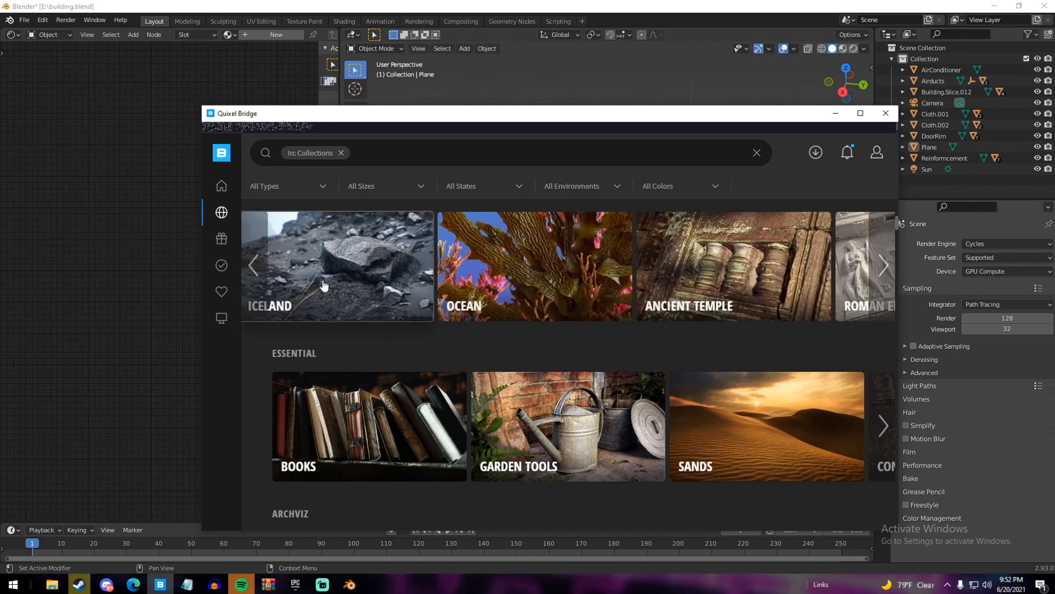
{"action": "left_click", "coordinate": [361, 263]}
Examine the rock formations, boulders and ground surfaces in the natural Iceland collection
{"action": "scroll", "coordinate": [396, 302], "scroll_direction": "down", "scroll_amount": 8}
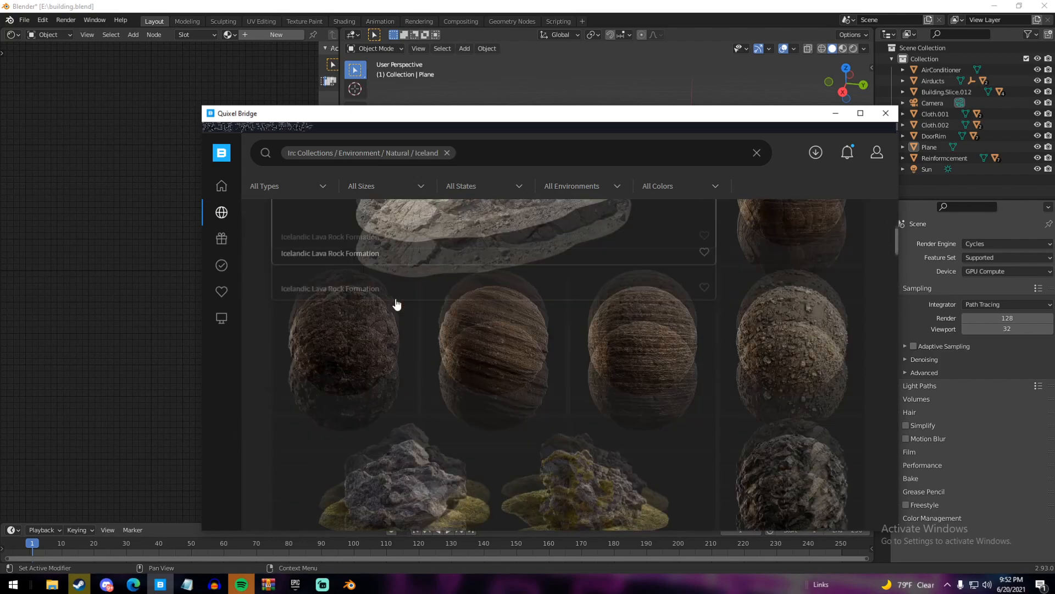
{"action": "scroll", "coordinate": [395, 304], "scroll_direction": "down", "scroll_amount": 10}
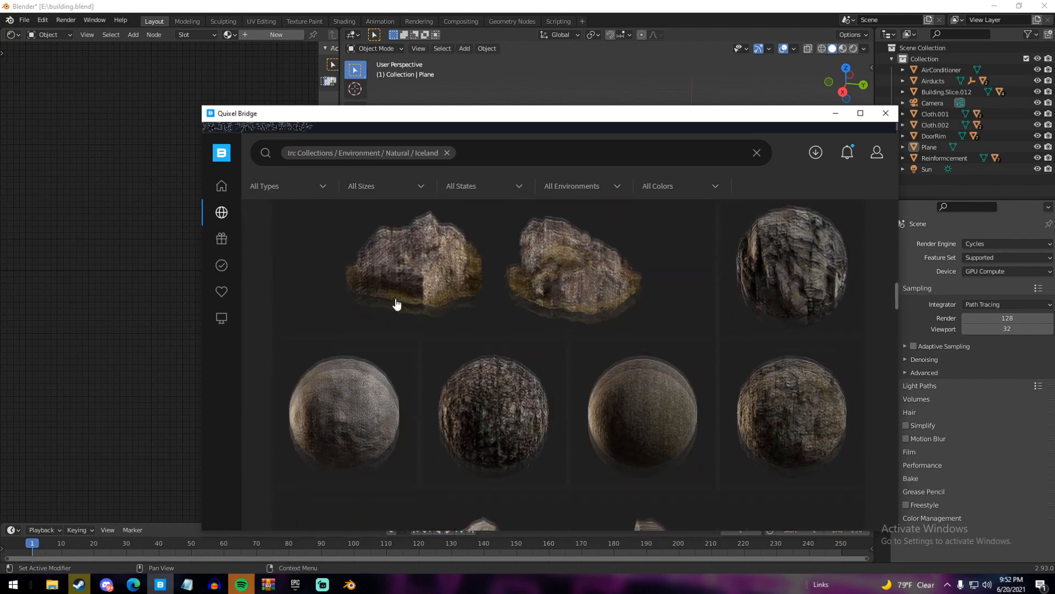
{"action": "scroll", "coordinate": [396, 304], "scroll_direction": "down", "scroll_amount": 8}
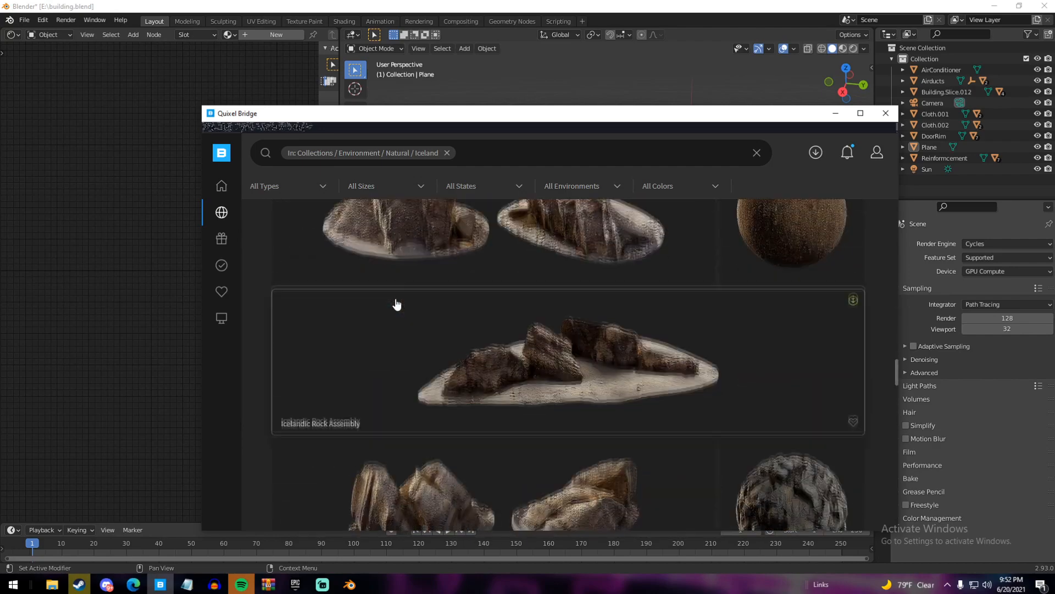
{"action": "scroll", "coordinate": [396, 304], "scroll_direction": "down", "scroll_amount": 8}
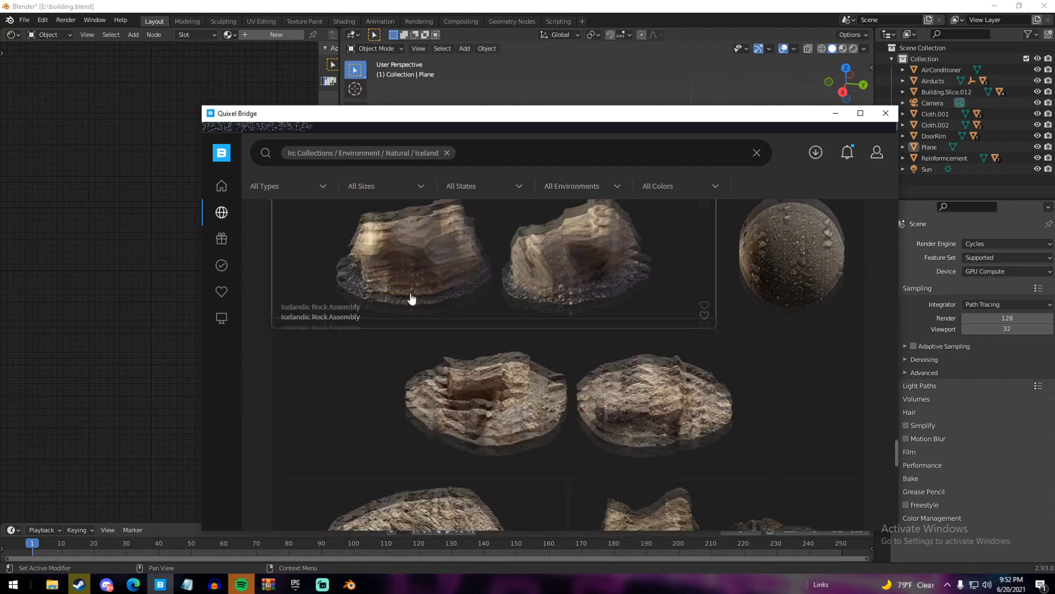
{"action": "scroll", "coordinate": [412, 299], "scroll_direction": "down", "scroll_amount": 10}
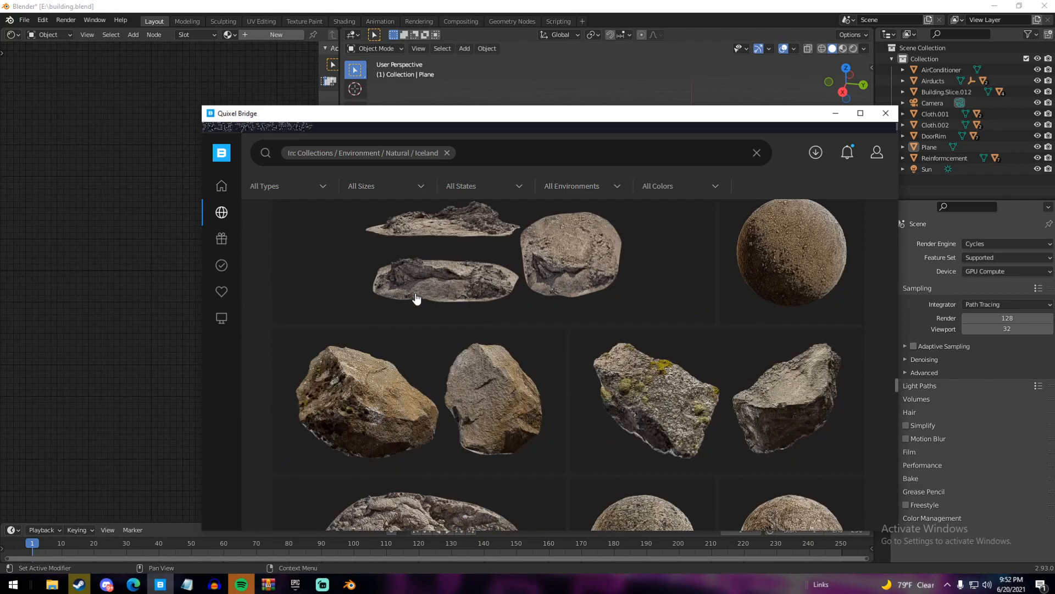
{"action": "scroll", "coordinate": [416, 298], "scroll_direction": "down", "scroll_amount": 10}
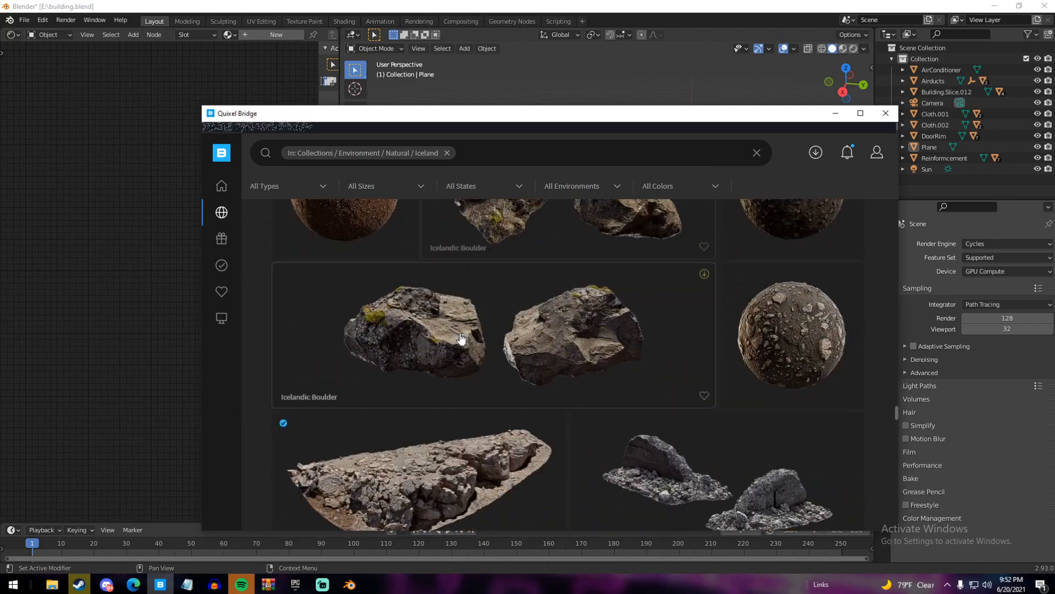
{"action": "scroll", "coordinate": [461, 339], "scroll_direction": "down", "scroll_amount": 10}
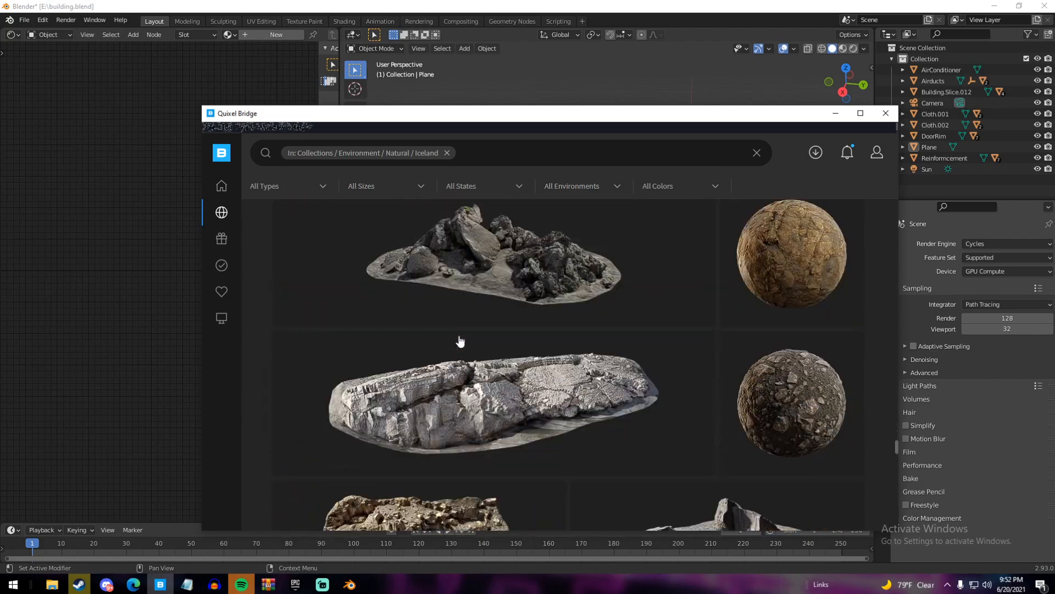
{"action": "scroll", "coordinate": [461, 340], "scroll_direction": "down", "scroll_amount": 10}
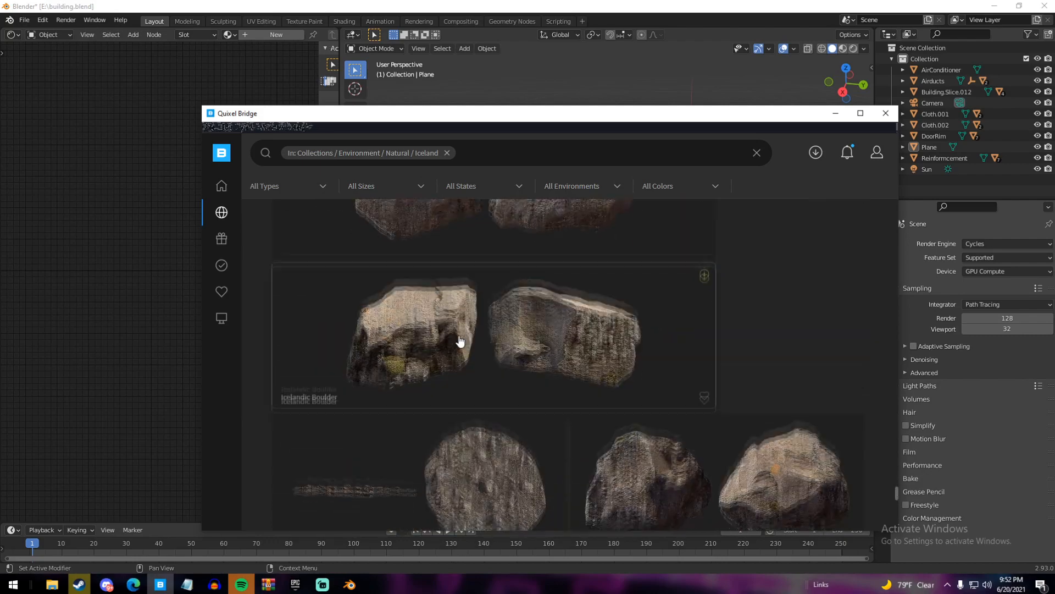
{"action": "scroll", "coordinate": [460, 341], "scroll_direction": "down", "scroll_amount": 10}
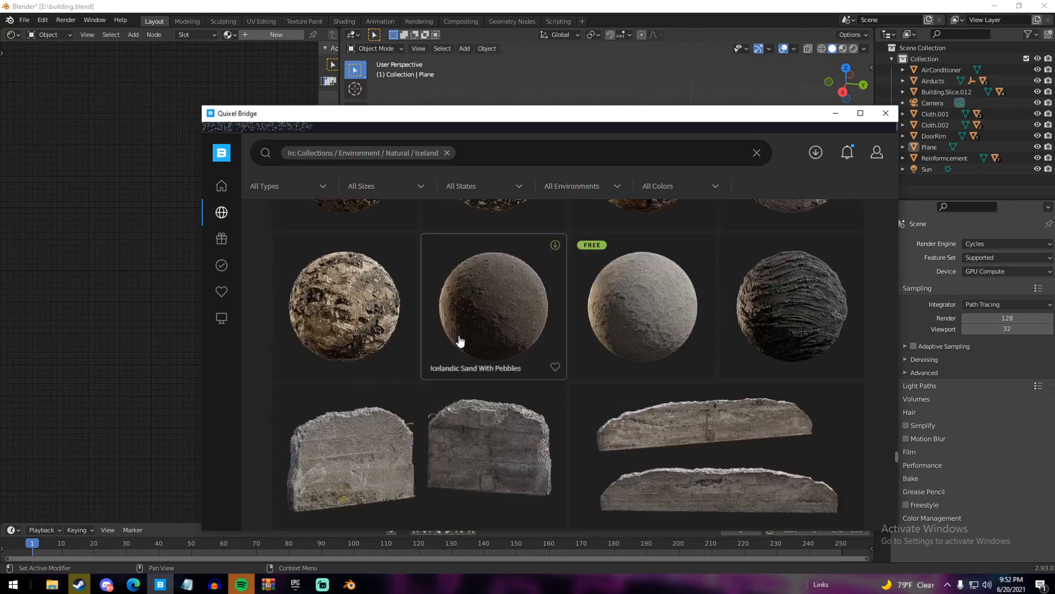
{"action": "scroll", "coordinate": [460, 341], "scroll_direction": "down", "scroll_amount": 10}
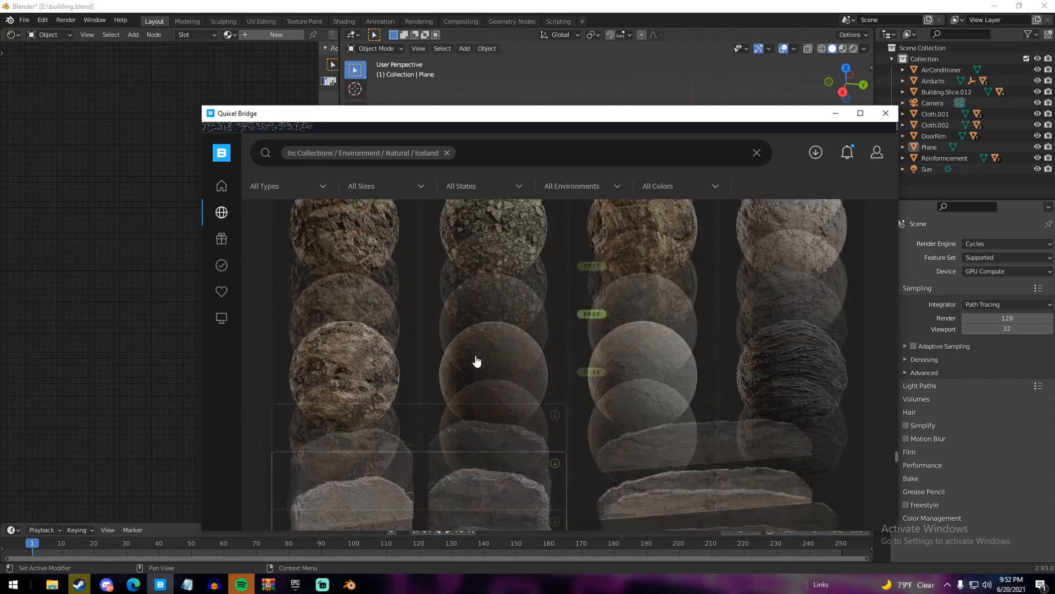
Clear the Iceland collection filter and search the asset library for "mossy rock"
{"action": "left_click", "coordinate": [447, 153]}
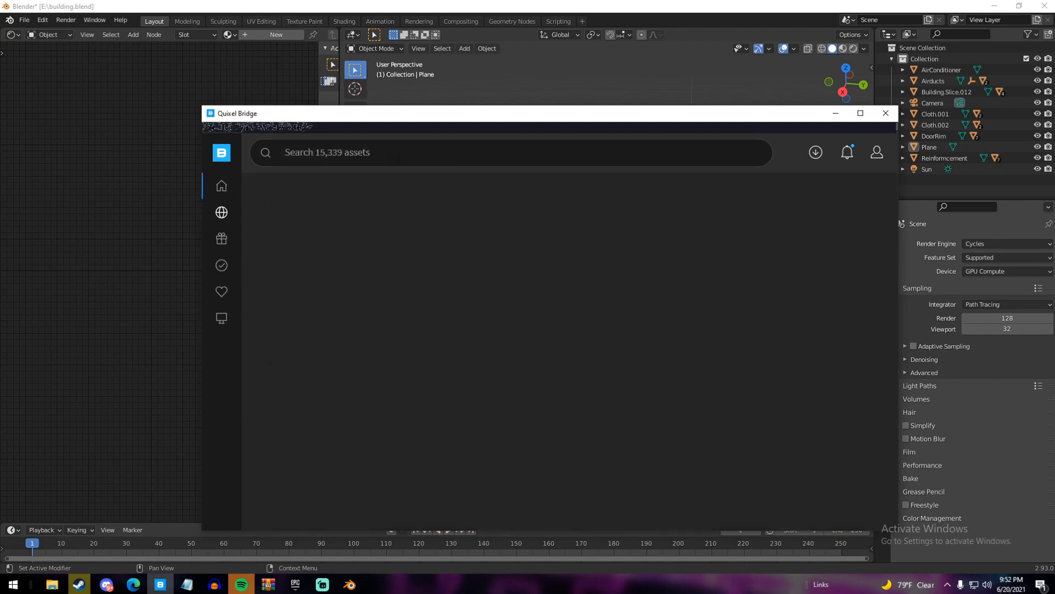
{"action": "left_click", "coordinate": [367, 158]}
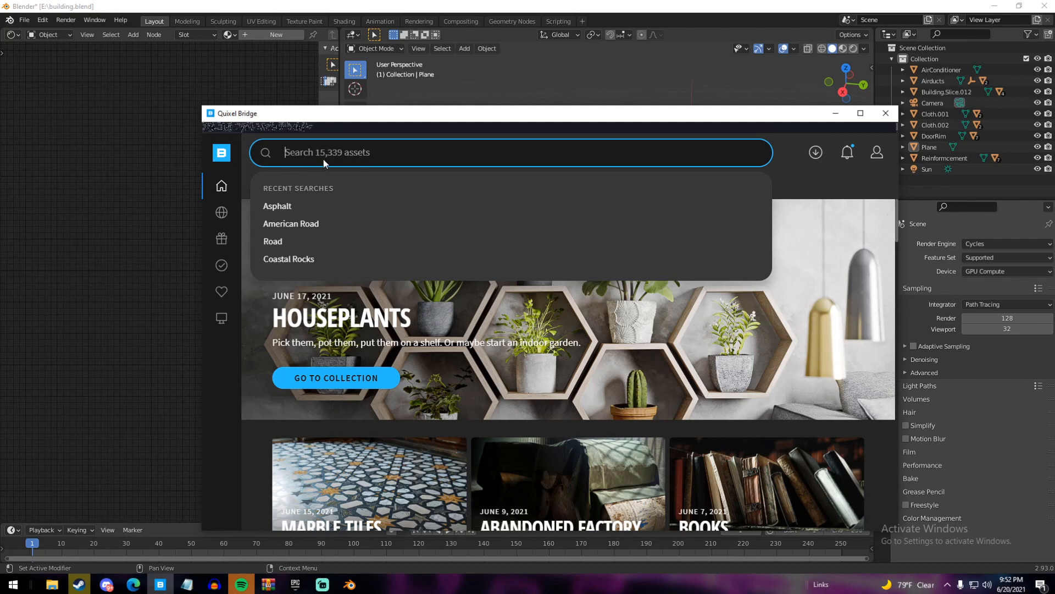
{"action": "type", "text": "mossy rock"}
{"action": "key", "text": "Return"}
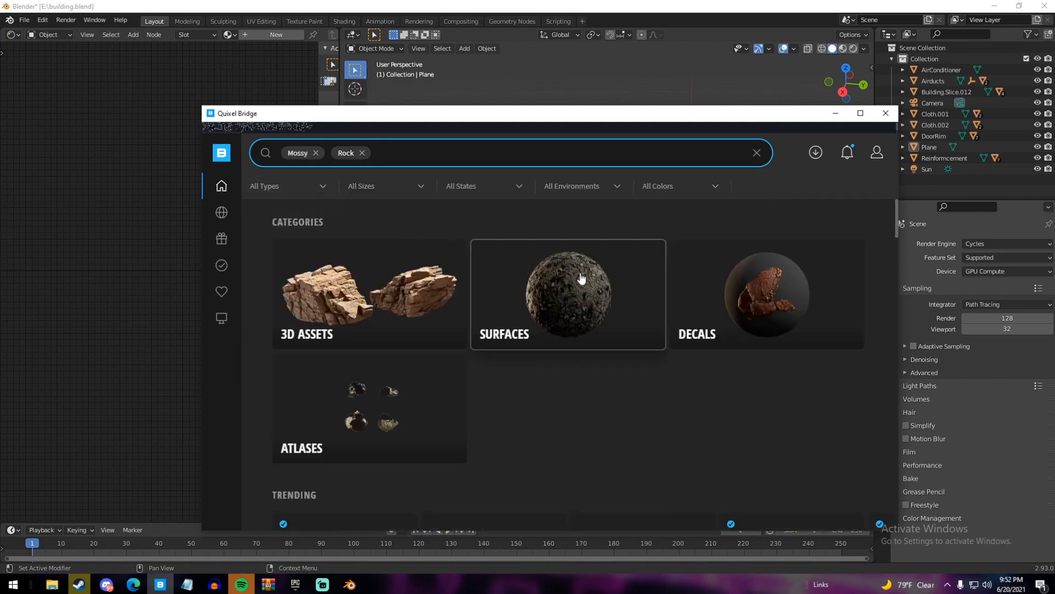
Look through the Ground surfaces and their Other subcategory among the mossy rock results, and clear the category filter
{"action": "left_click", "coordinate": [580, 278]}
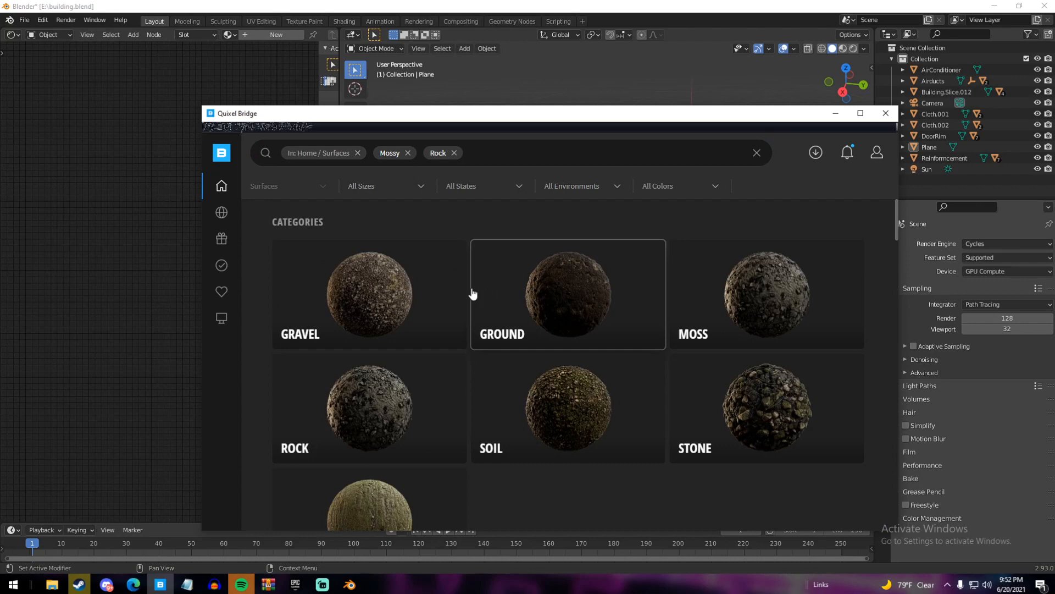
{"action": "scroll", "coordinate": [478, 292], "scroll_direction": "down", "scroll_amount": 1}
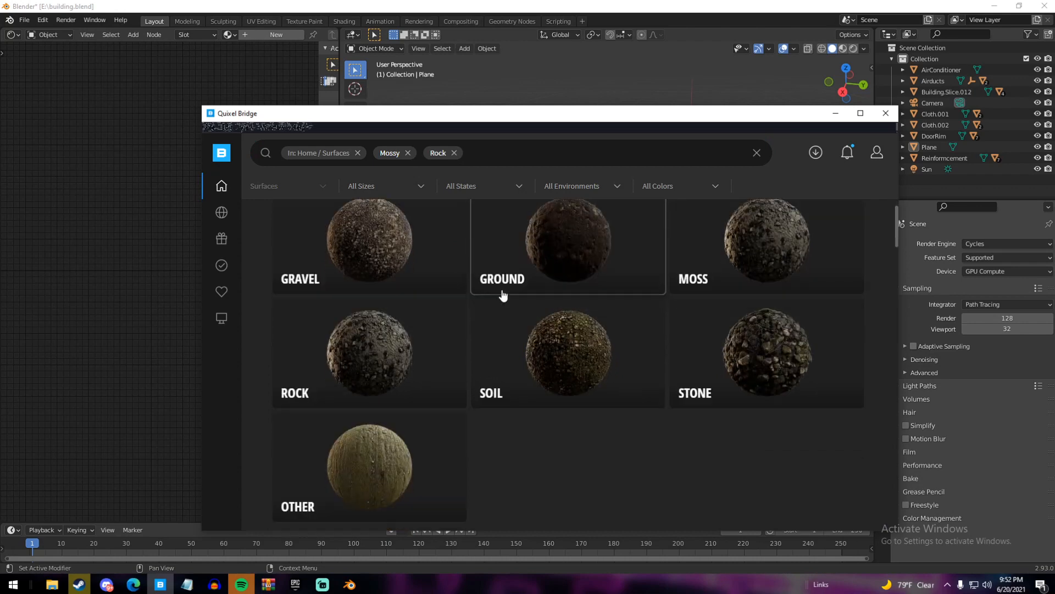
{"action": "left_click", "coordinate": [567, 249]}
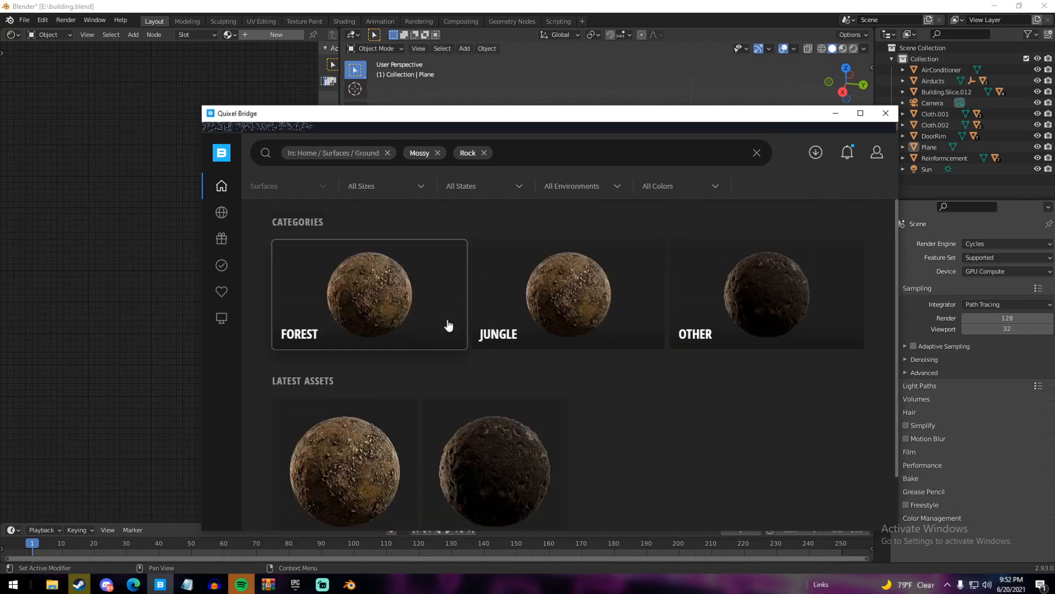
{"action": "scroll", "coordinate": [448, 326], "scroll_direction": "down", "scroll_amount": 1}
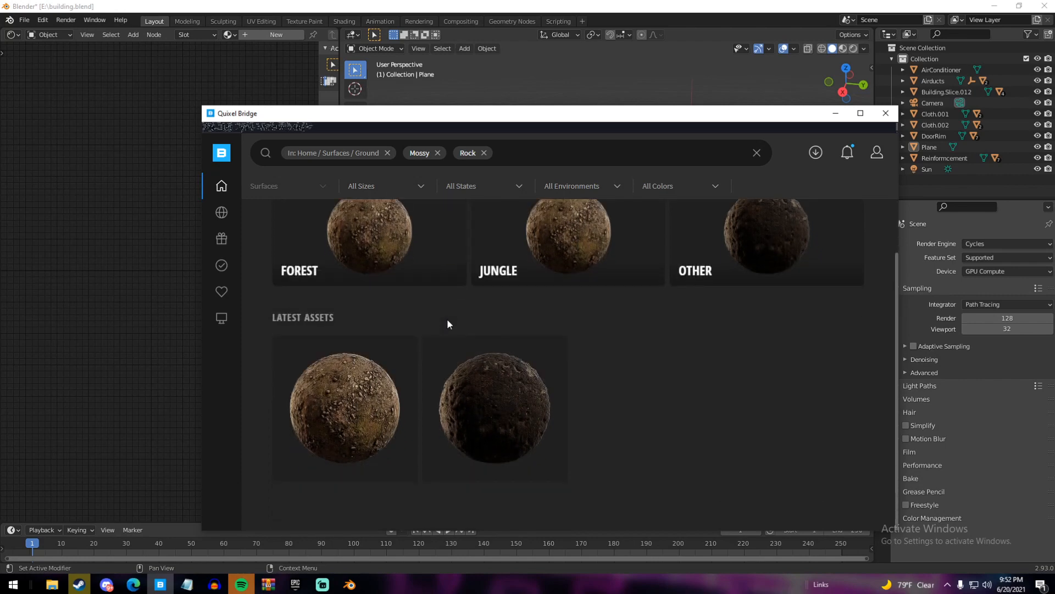
{"action": "scroll", "coordinate": [448, 324], "scroll_direction": "up", "scroll_amount": 1}
{"action": "left_click", "coordinate": [746, 293]}
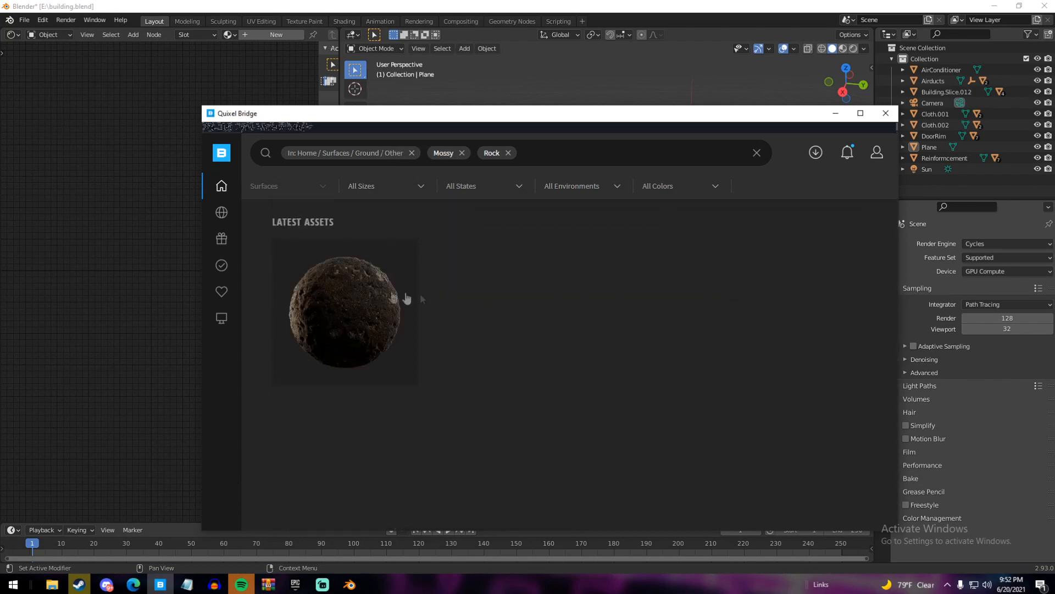
{"action": "left_click", "coordinate": [412, 153]}
Open the Mossy Rocky Ground surface from the trending results and export it to Blender
{"action": "scroll", "coordinate": [478, 316], "scroll_direction": "down", "scroll_amount": 5}
{"action": "scroll", "coordinate": [479, 316], "scroll_direction": "up", "scroll_amount": 2}
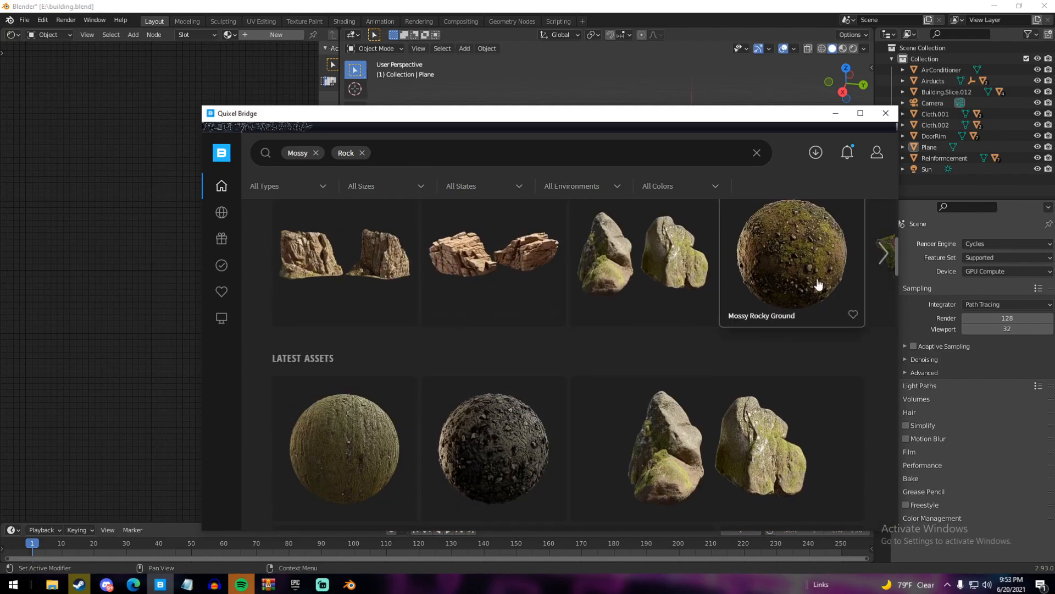
{"action": "left_click", "coordinate": [818, 284]}
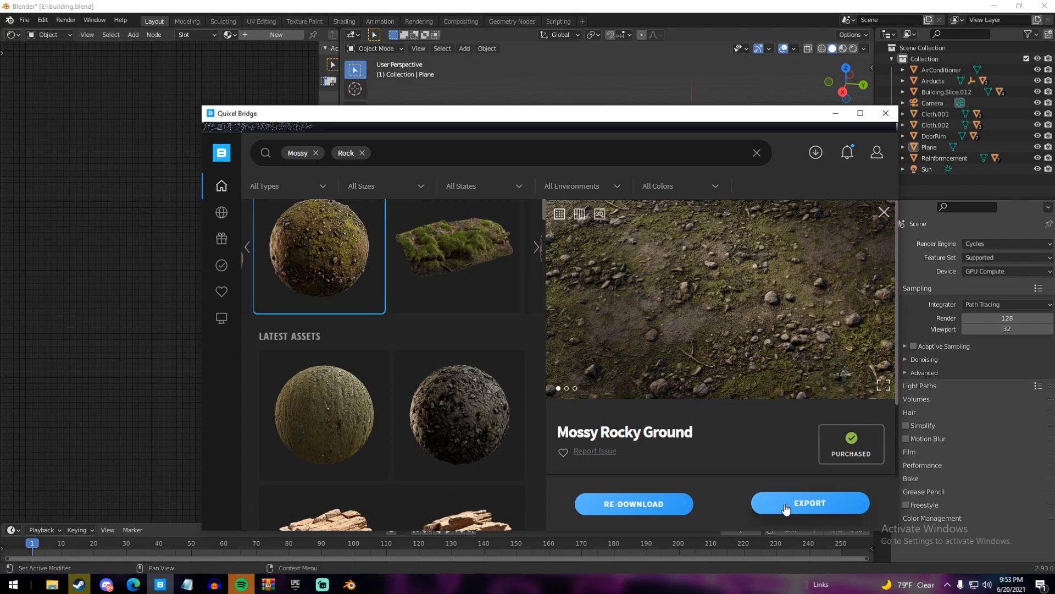
{"action": "scroll", "coordinate": [628, 417], "scroll_direction": "down", "scroll_amount": 4}
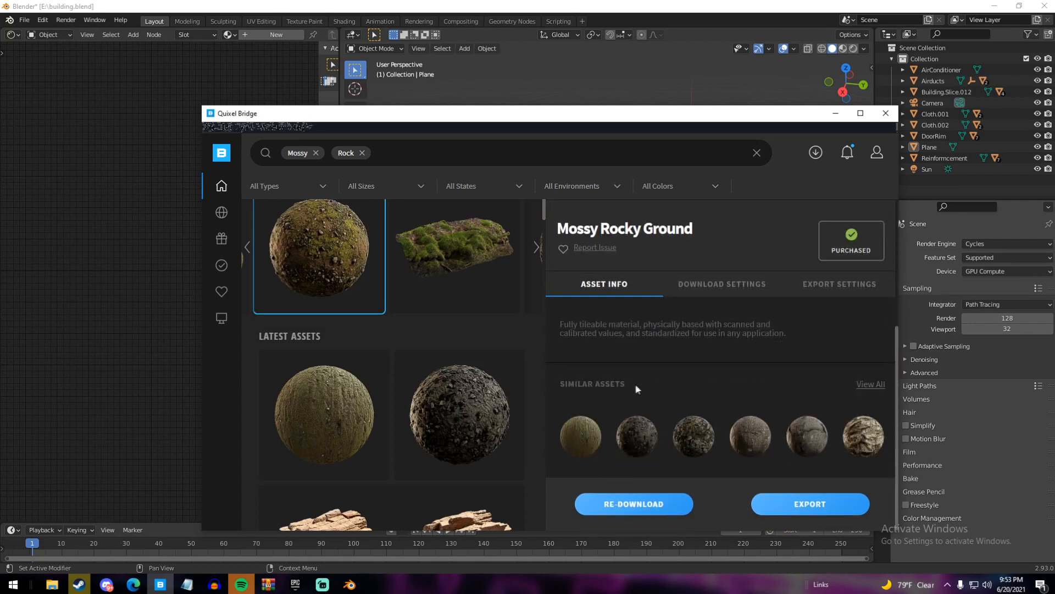
{"action": "scroll", "coordinate": [628, 388], "scroll_direction": "up", "scroll_amount": 4}
{"action": "left_click", "coordinate": [798, 505]}
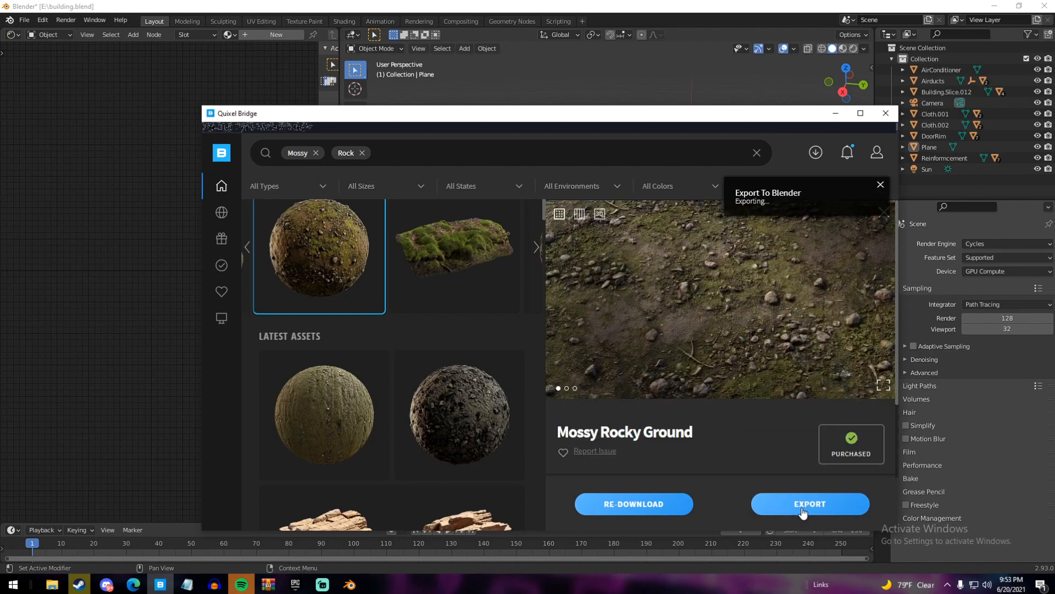
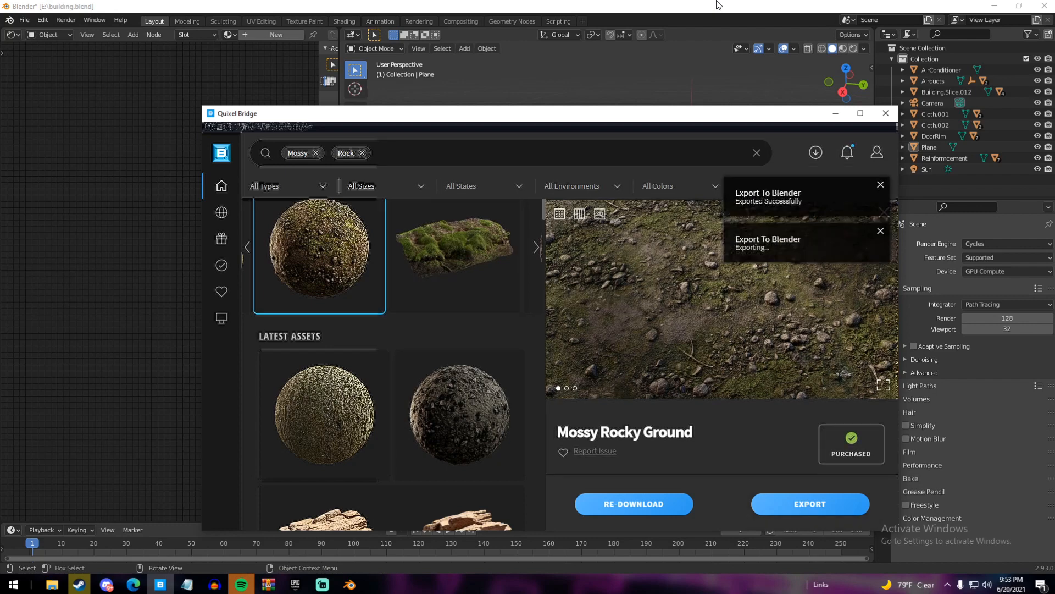
Switch back to Blender and examine the bunker and ground plane from several angles
{"action": "left_click", "coordinate": [709, 47]}
{"action": "middle_click_drag", "start_coordinate": [695, 282], "coordinate": [621, 283]}
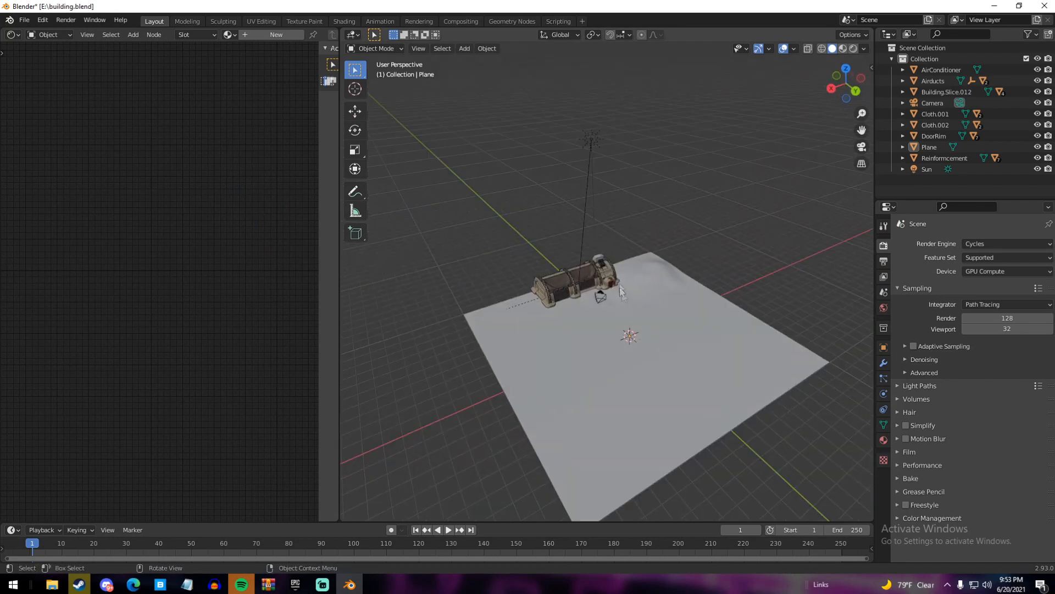
{"action": "scroll", "coordinate": [606, 322], "scroll_direction": "up", "scroll_amount": 8}
{"action": "middle_click_drag", "start_coordinate": [605, 322], "coordinate": [556, 287]}
{"action": "scroll", "coordinate": [556, 287], "scroll_direction": "down", "scroll_amount": 6}
{"action": "scroll", "coordinate": [556, 283], "scroll_direction": "down", "scroll_amount": 5}
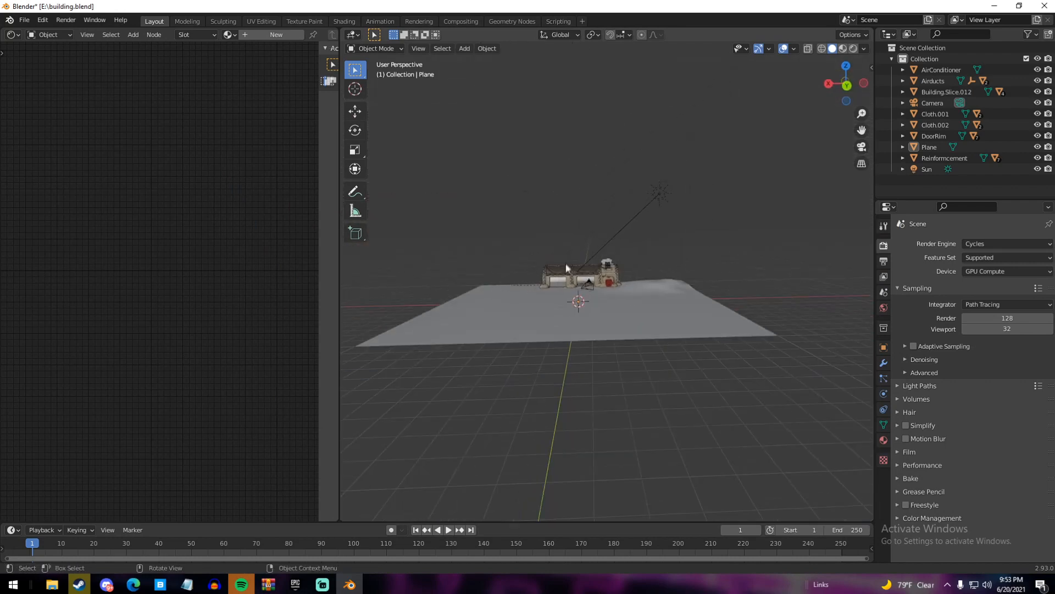
{"action": "middle_click_drag", "start_coordinate": [685, 205], "coordinate": [656, 305]}
{"action": "scroll", "coordinate": [652, 291], "scroll_direction": "up", "scroll_amount": 3}
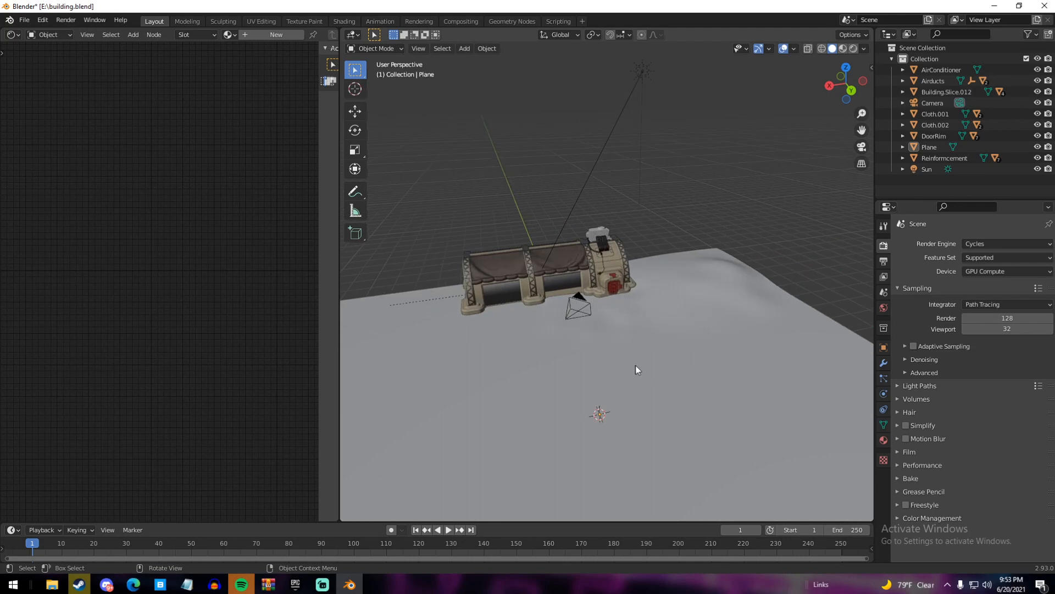
Assign the existing Mossy_Rocky_Ground_2x2_vcqhcig material to the ground plane
{"action": "scroll", "coordinate": [608, 313], "scroll_direction": "down", "scroll_amount": 3}
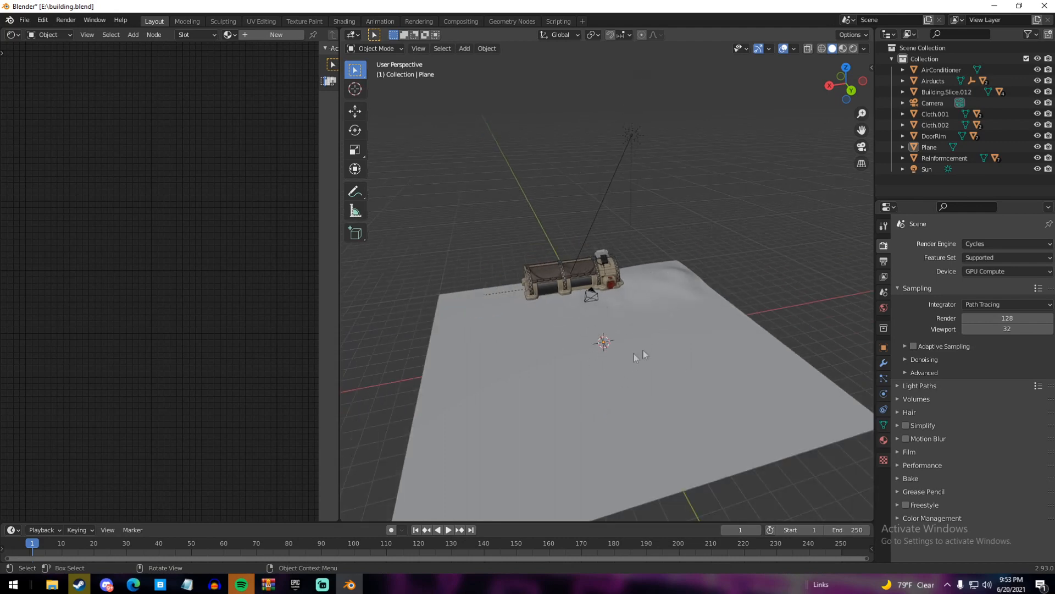
{"action": "middle_click_drag", "start_coordinate": [656, 344], "coordinate": [642, 345]}
{"action": "mouse_move", "coordinate": [665, 304]}
{"action": "middle_mouse_down"}
{"action": "mouse_move", "coordinate": [703, 320]}
{"action": "mouse_move", "coordinate": [654, 327]}
{"action": "mouse_move", "coordinate": [668, 308]}
{"action": "middle_mouse_up"}
{"action": "scroll", "coordinate": [662, 337], "scroll_direction": "up", "scroll_amount": 4}
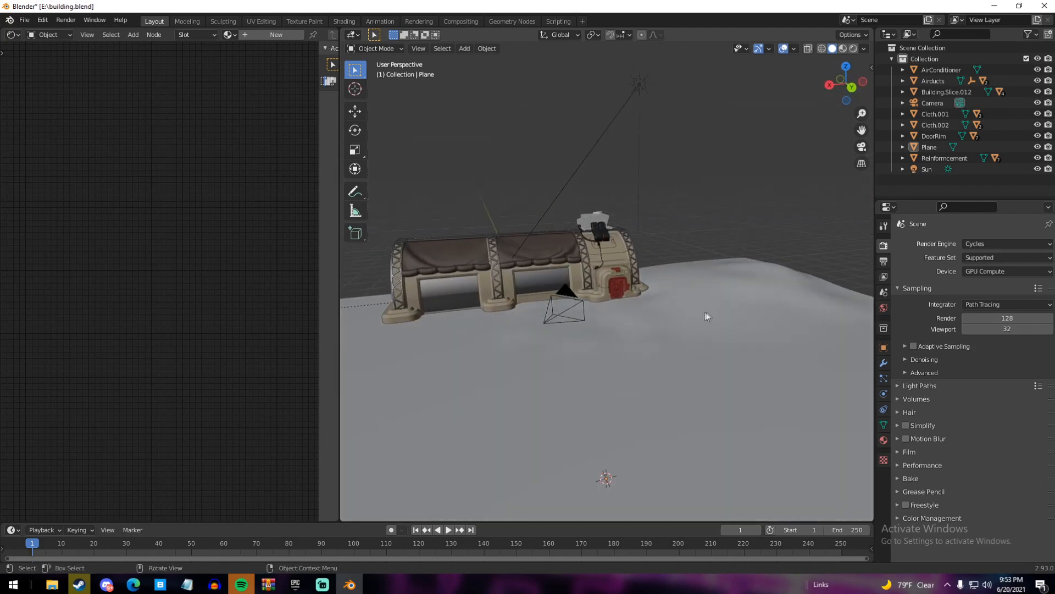
{"action": "left_click", "coordinate": [759, 331]}
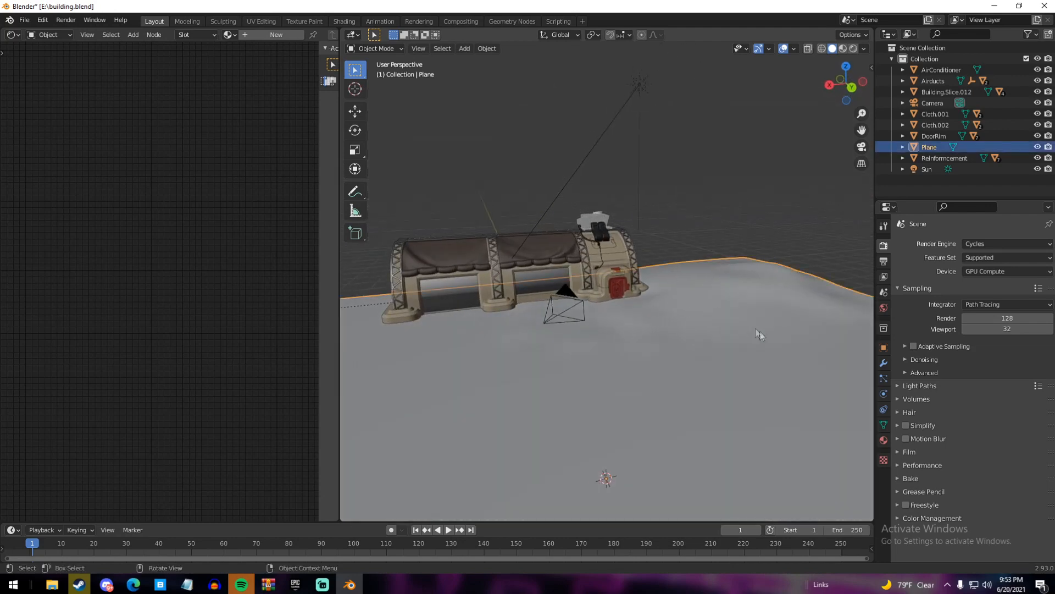
{"action": "left_click", "coordinate": [883, 440]}
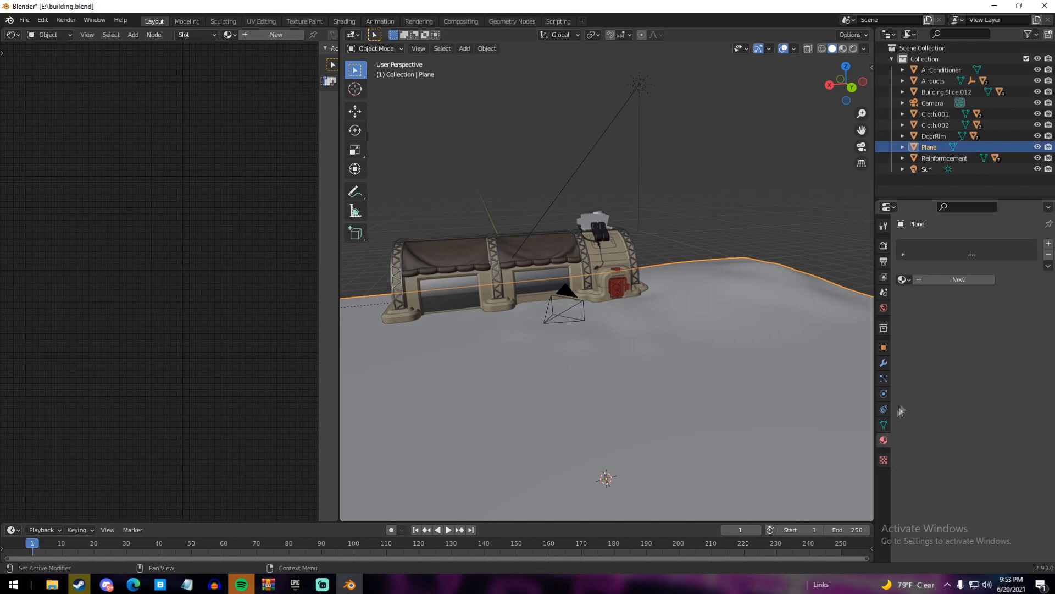
{"action": "left_click", "coordinate": [903, 280]}
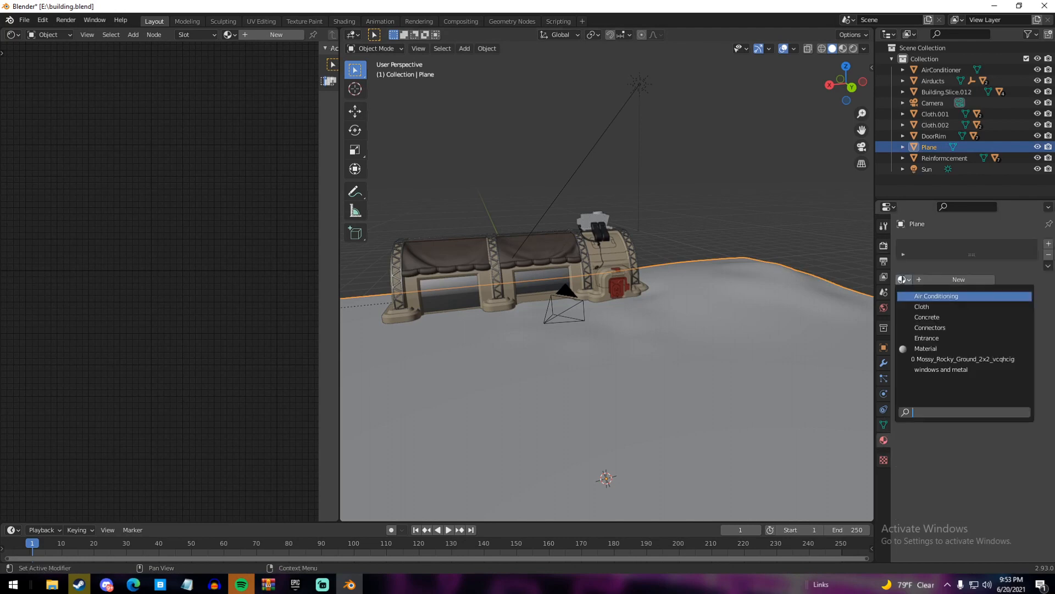
{"action": "left_click", "coordinate": [934, 359]}
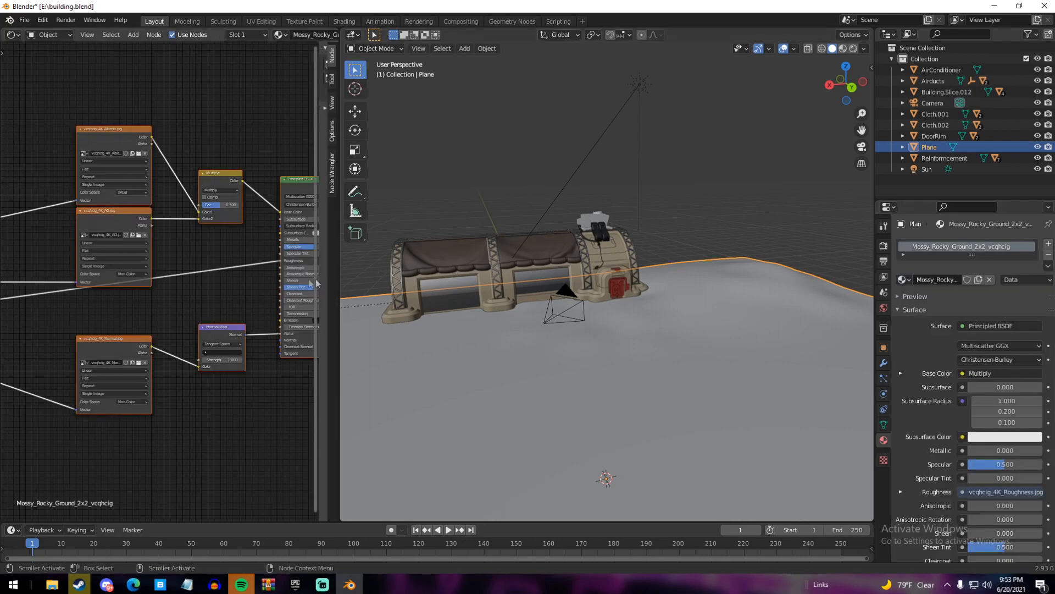
Save the file, and move the Normal Map link from Alpha to the Normal input of the Principled BSDF
{"action": "scroll", "coordinate": [242, 295], "scroll_direction": "up", "scroll_amount": 1}
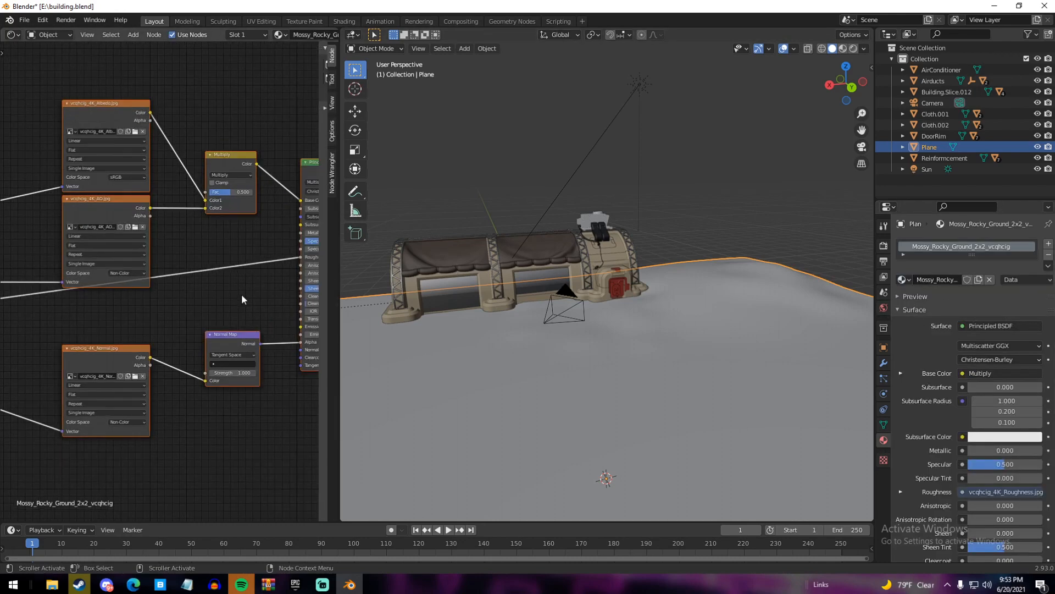
{"action": "scroll", "coordinate": [275, 163], "scroll_direction": "down", "scroll_amount": 1}
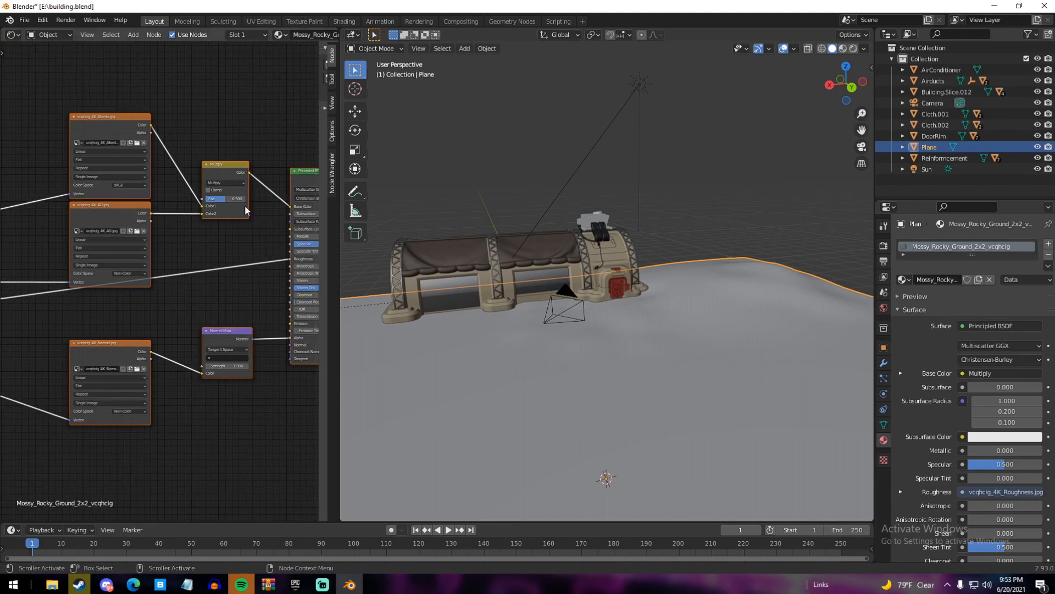
{"action": "scroll", "coordinate": [264, 159], "scroll_direction": "down", "scroll_amount": 1}
{"action": "key", "text": "ctrl+s"}
{"action": "scroll", "coordinate": [263, 288], "scroll_direction": "up", "scroll_amount": 2}
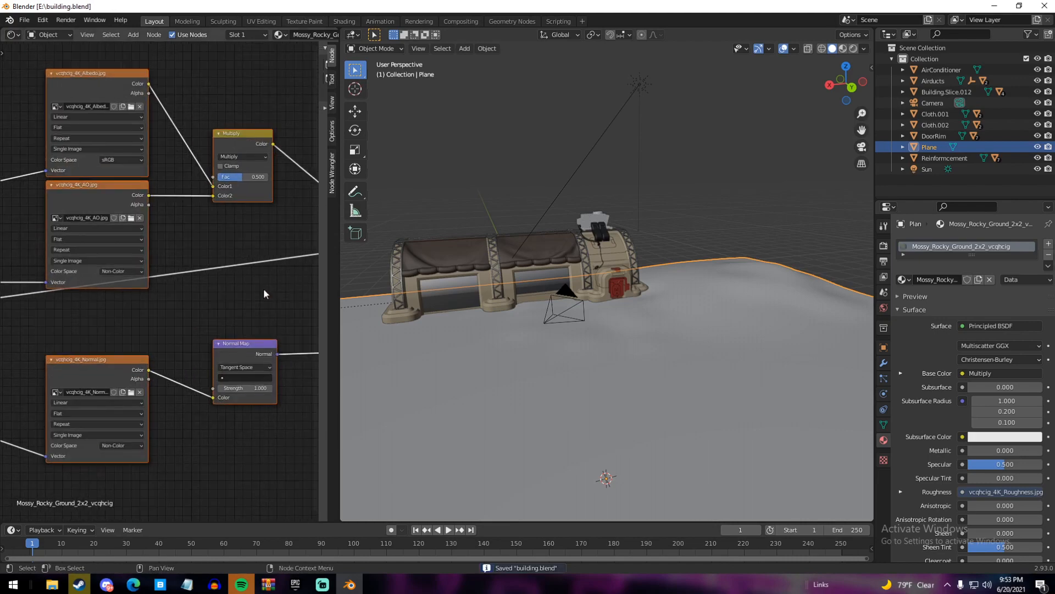
{"action": "middle_click_drag", "start_coordinate": [262, 288], "coordinate": [187, 258]}
{"action": "scroll", "coordinate": [139, 319], "scroll_direction": "up", "scroll_amount": 2}
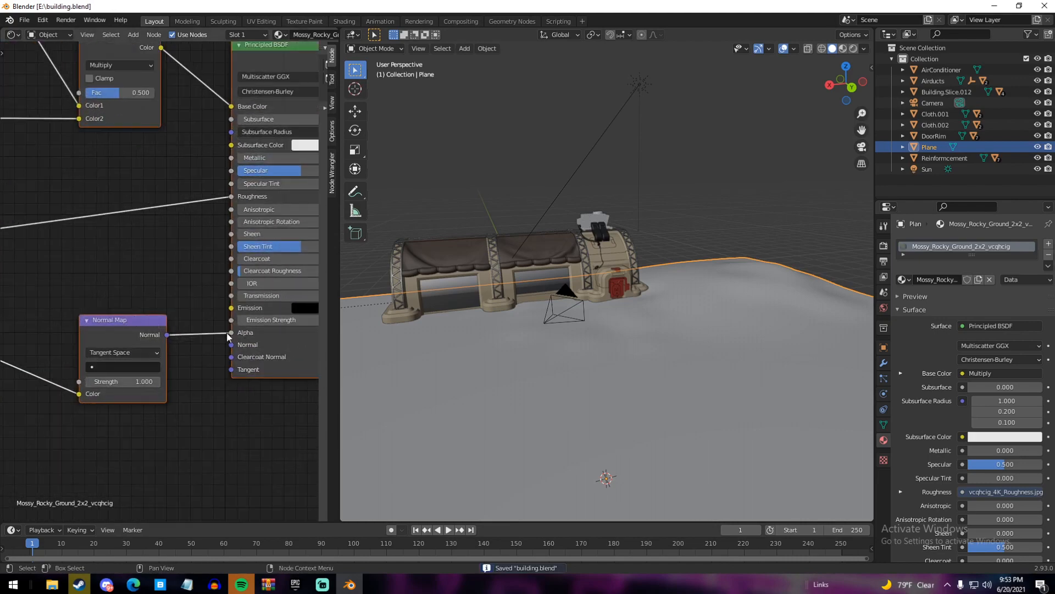
{"action": "left_click_drag", "start_coordinate": [229, 333], "coordinate": [231, 344]}
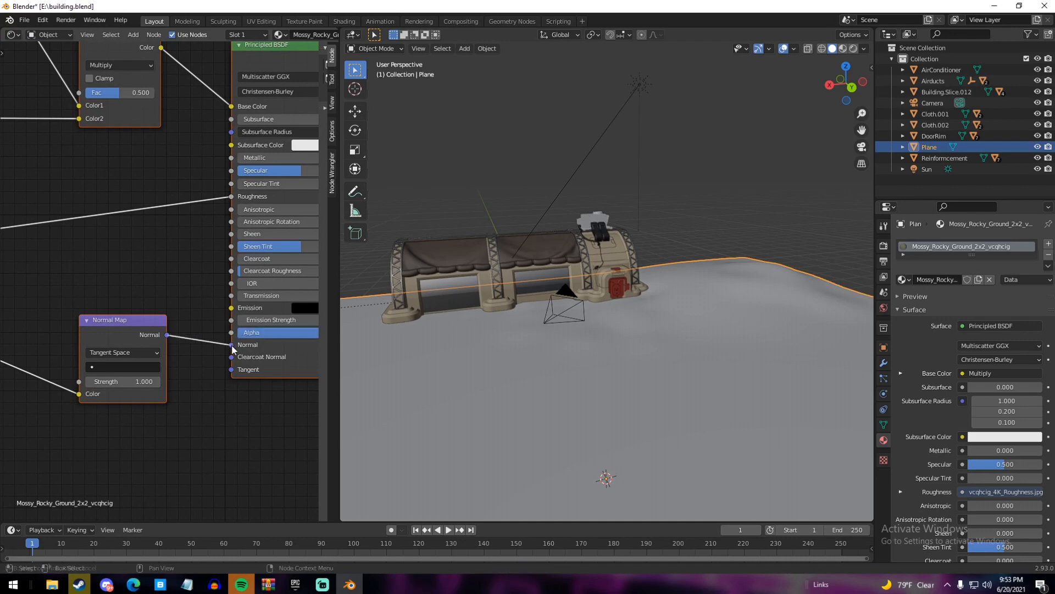
Look through the scene camera and switch the viewport to rendered shading
{"action": "scroll", "coordinate": [433, 346], "scroll_direction": "down", "scroll_amount": 9}
{"action": "middle_click_drag", "start_coordinate": [594, 360], "coordinate": [632, 367]}
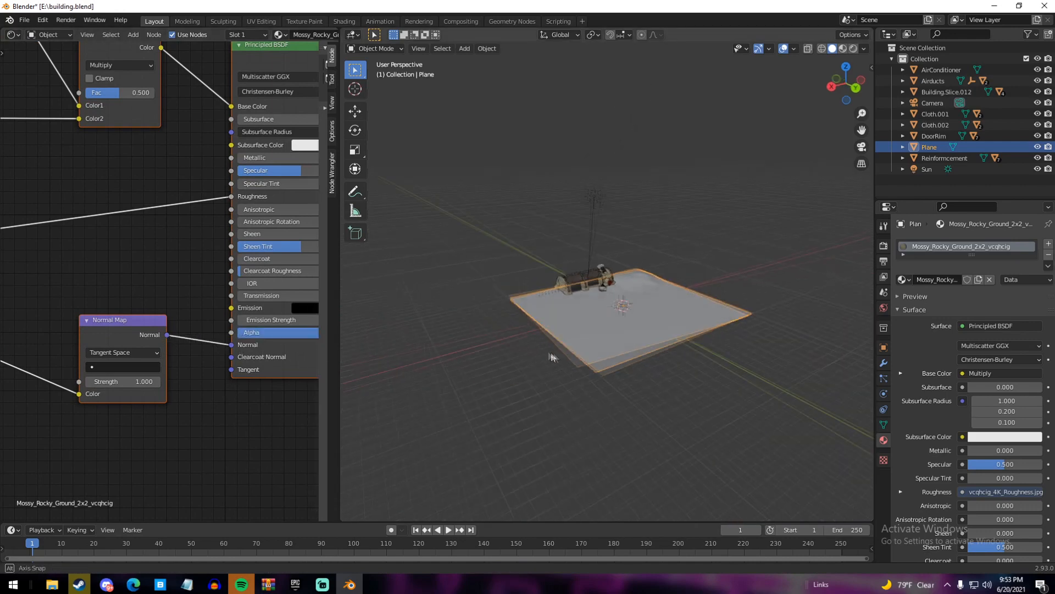
{"action": "scroll", "coordinate": [632, 367], "scroll_direction": "up", "scroll_amount": 5}
{"action": "key", "text": "KP_0"}
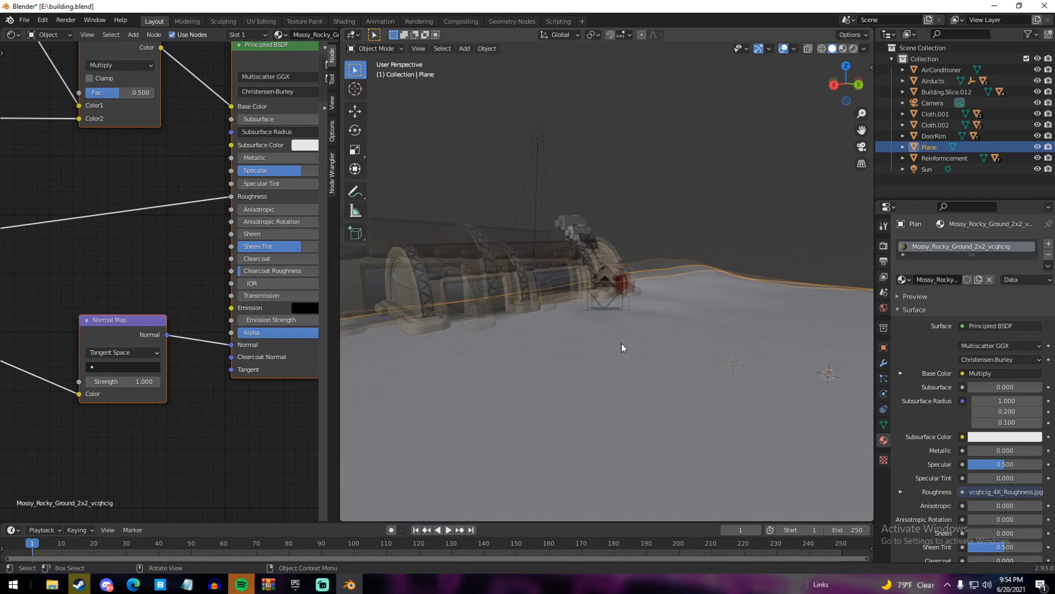
{"action": "key", "text": "z"}
{"action": "left_click", "coordinate": [657, 219]}
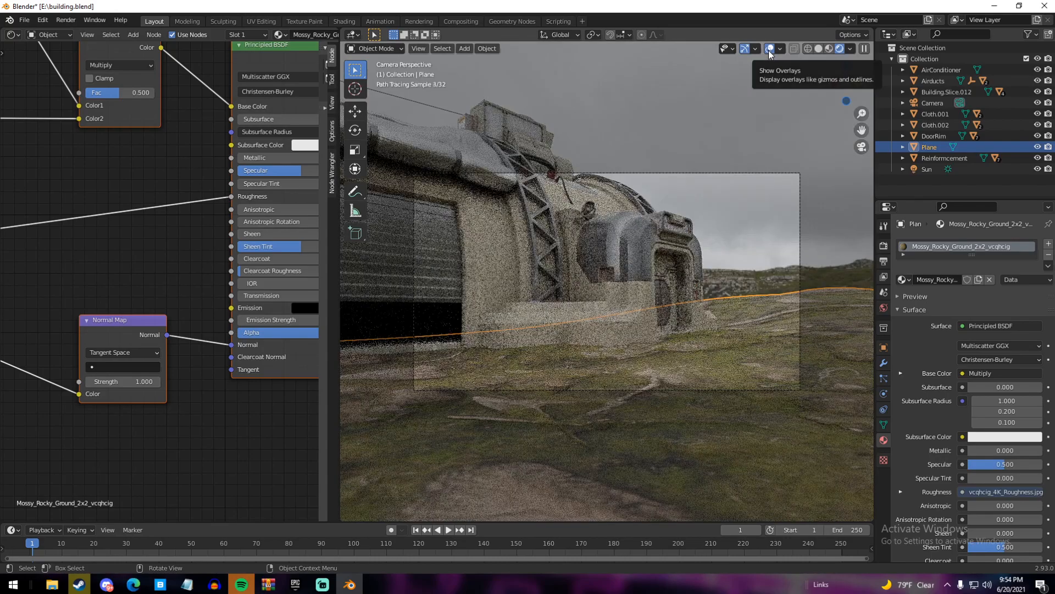
Unwrap the ground plane's mesh with Smart UV Project, keeping the 66° angle limit and zero island margin
{"action": "middle_click_drag", "start_coordinate": [674, 197], "coordinate": [615, 277]}
{"action": "scroll", "coordinate": [615, 278], "scroll_direction": "down", "scroll_amount": 7}
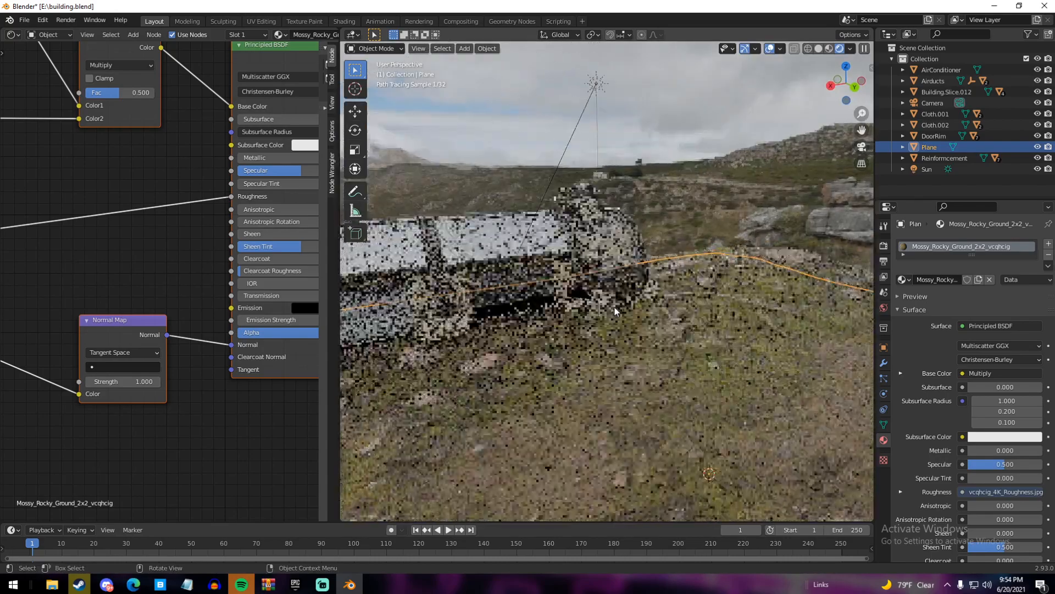
{"action": "scroll", "coordinate": [657, 375], "scroll_direction": "down", "scroll_amount": 4}
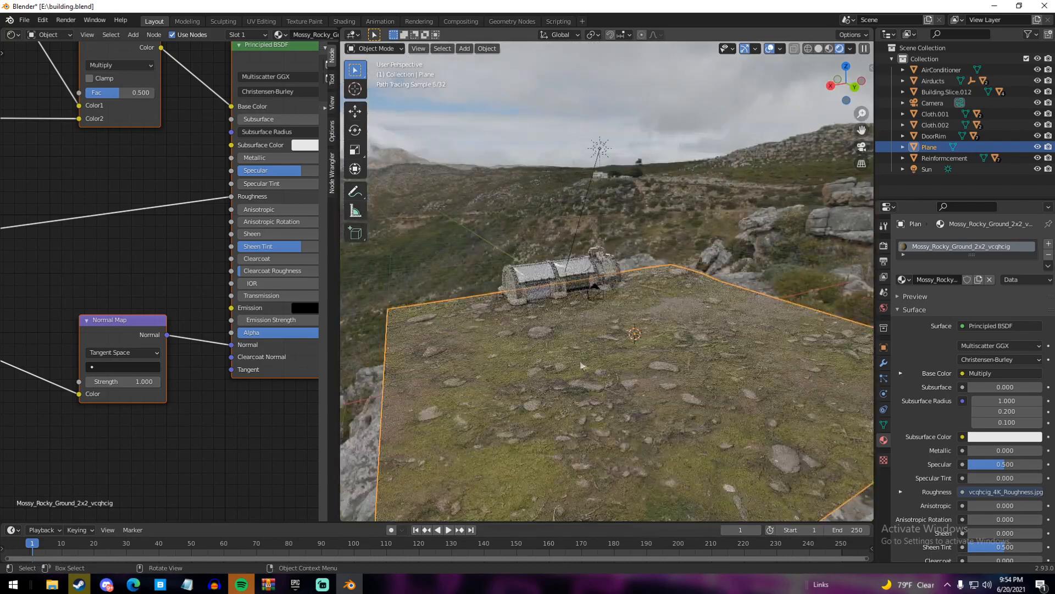
{"action": "key", "text": "Tab"}
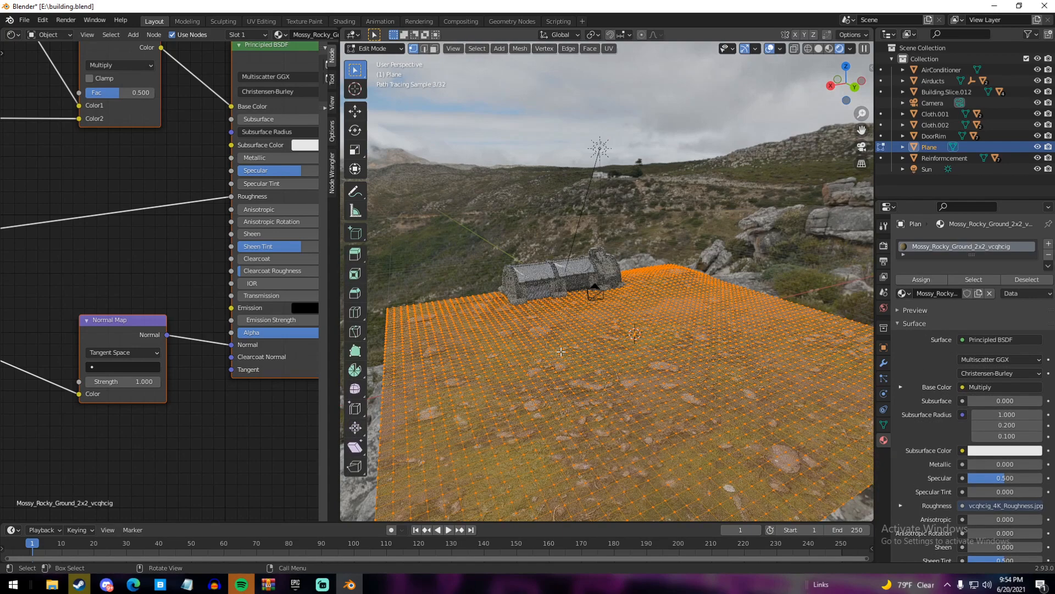
{"action": "key", "text": "u"}
{"action": "left_click", "coordinate": [534, 367]}
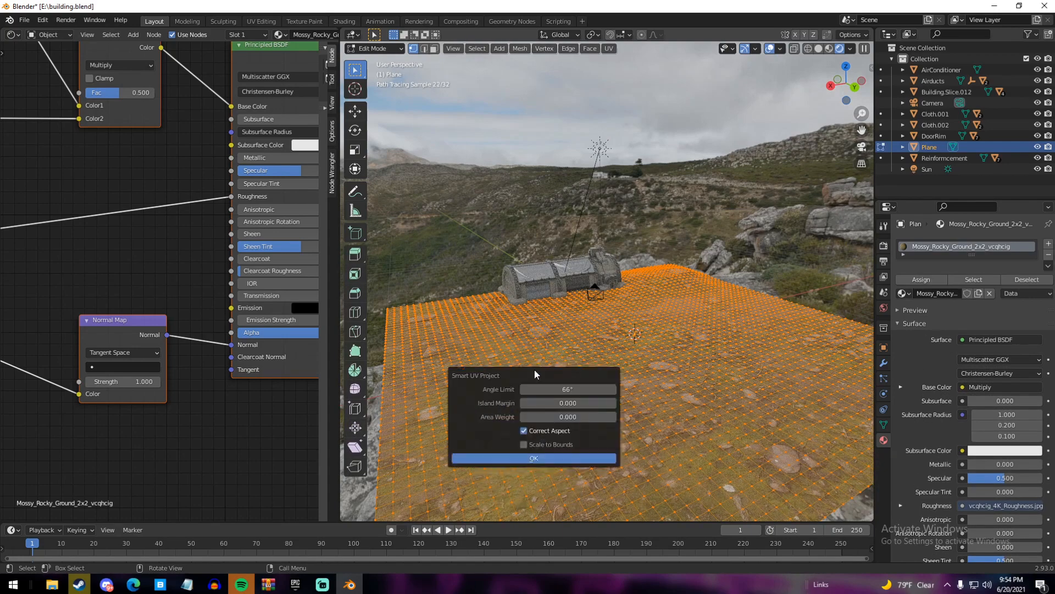
{"action": "left_click", "coordinate": [533, 458]}
{"action": "key", "text": "Tab"}
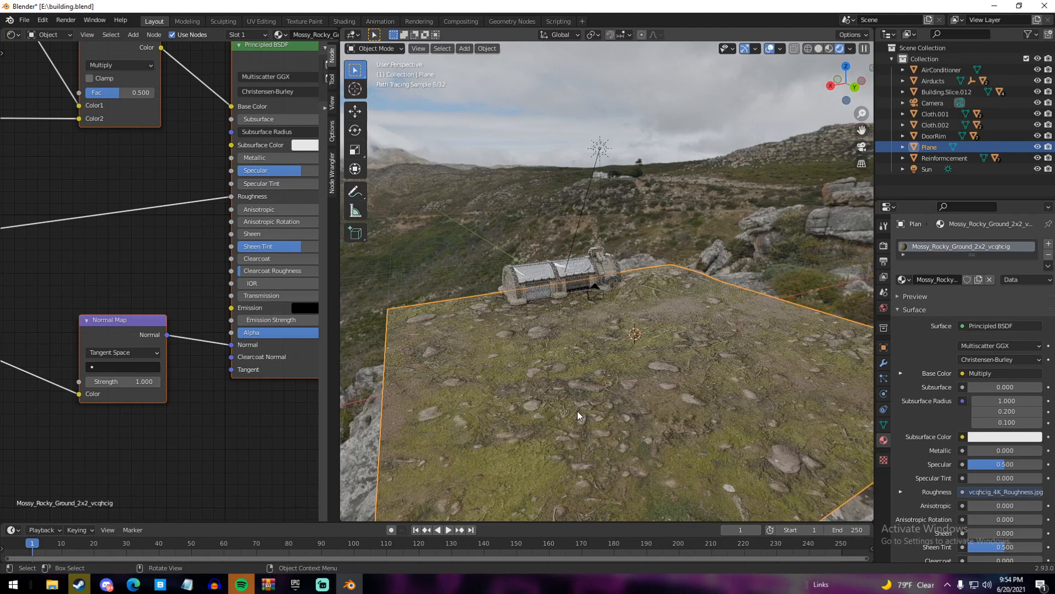
Connect the UV output of the Texture Coordinate node to the Mapping node's Vector input in the ground material
{"action": "scroll", "coordinate": [141, 237], "scroll_direction": "down", "scroll_amount": 3}
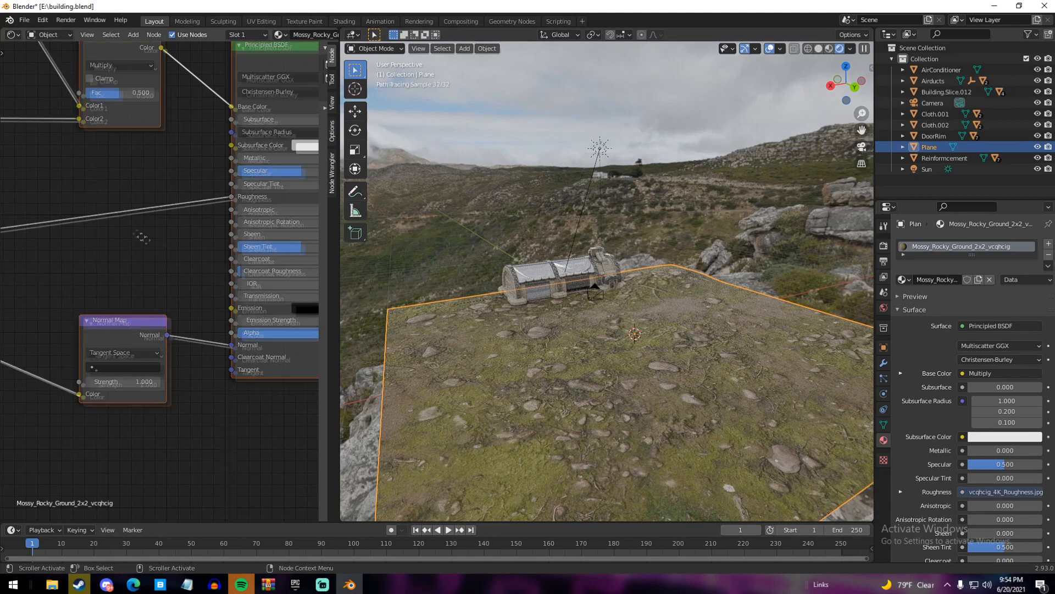
{"action": "scroll", "coordinate": [176, 272], "scroll_direction": "down", "scroll_amount": 2}
{"action": "middle_click_drag", "start_coordinate": [122, 235], "coordinate": [5, 249]}
{"action": "scroll", "coordinate": [84, 373], "scroll_direction": "up", "scroll_amount": 3}
{"action": "scroll", "coordinate": [83, 379], "scroll_direction": "up", "scroll_amount": 1}
{"action": "left_click_drag", "start_coordinate": [87, 403], "coordinate": [82, 195]}
{"action": "left_click", "coordinate": [81, 302]}
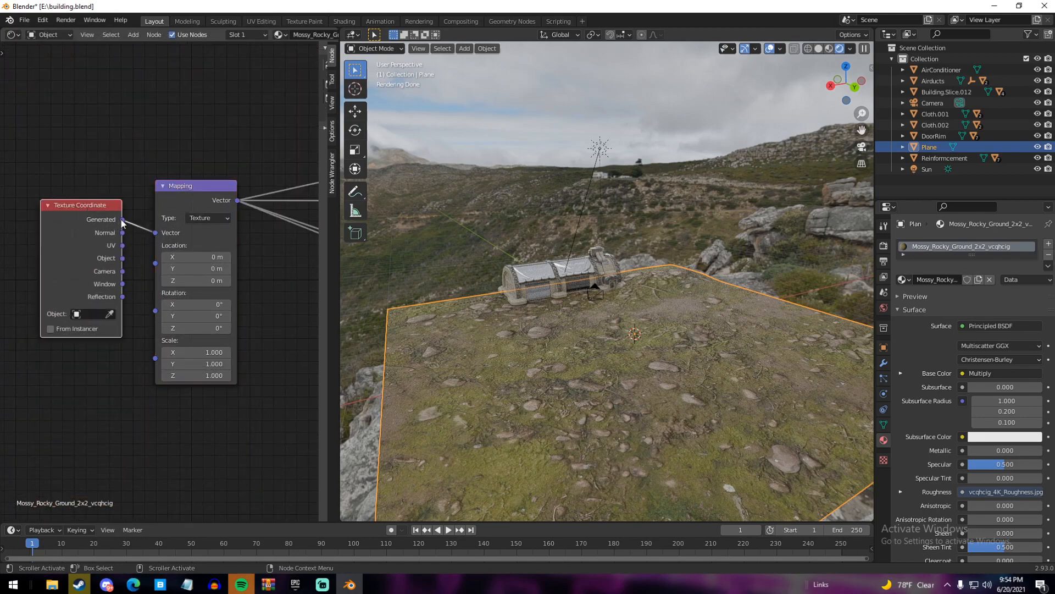
{"action": "left_click_drag", "start_coordinate": [122, 246], "coordinate": [156, 233]}
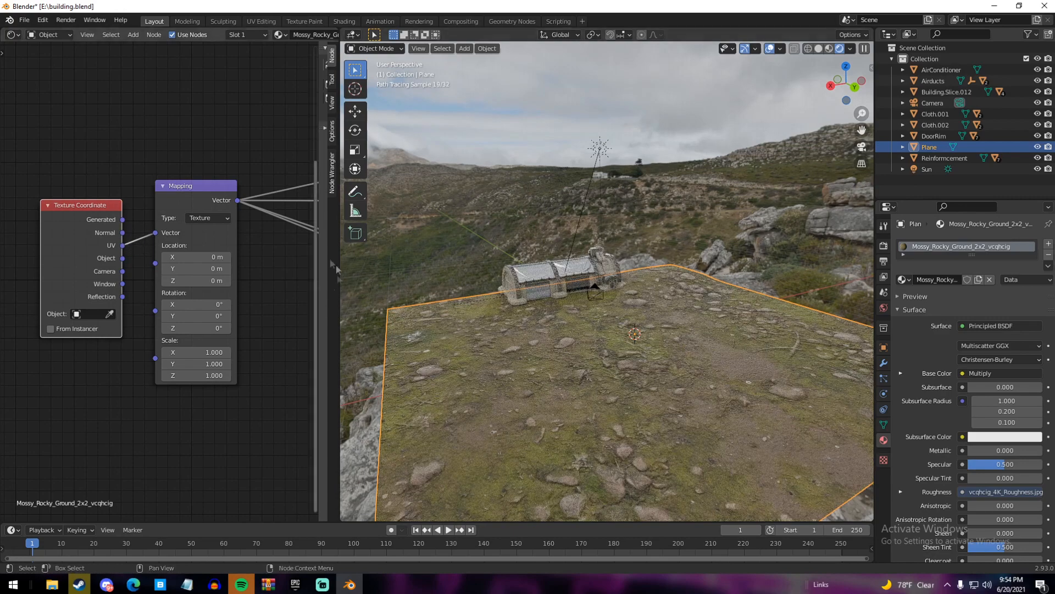
{"action": "scroll", "coordinate": [619, 423], "scroll_direction": "up", "scroll_amount": 5}
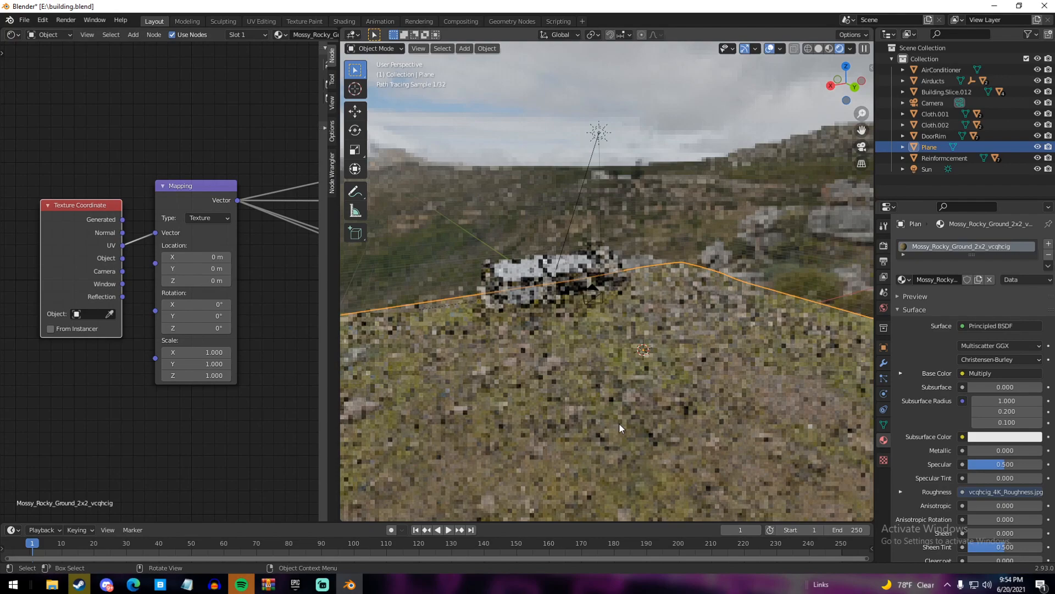
{"action": "scroll", "coordinate": [652, 429], "scroll_direction": "down", "scroll_amount": 3}
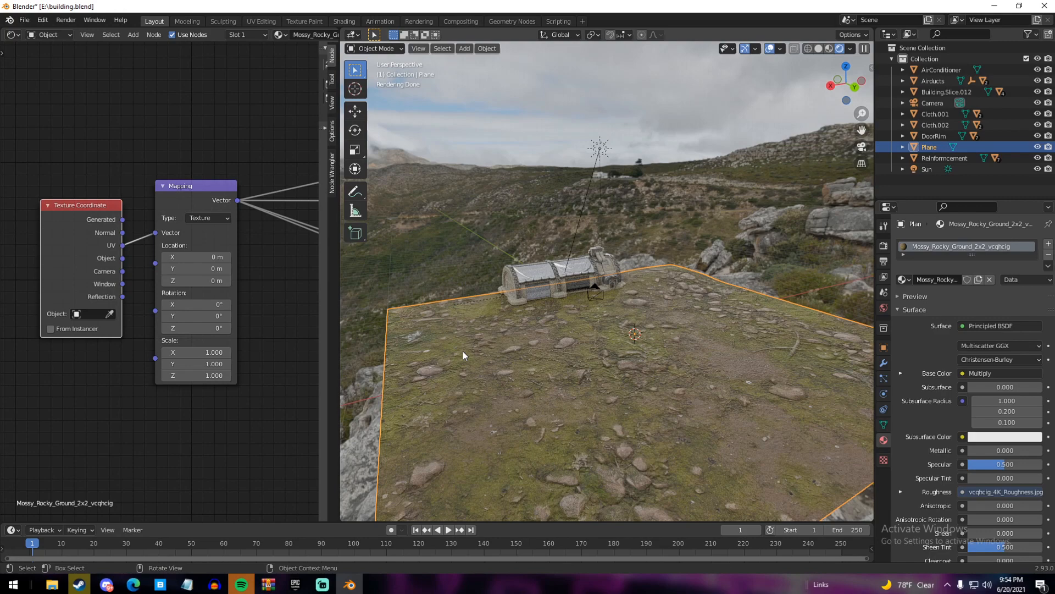
Replace the shader node editor with the UV editor and put the ground plane into Edit Mode to show its UVs
{"action": "left_click", "coordinate": [14, 37]}
{"action": "left_click", "coordinate": [41, 91]}
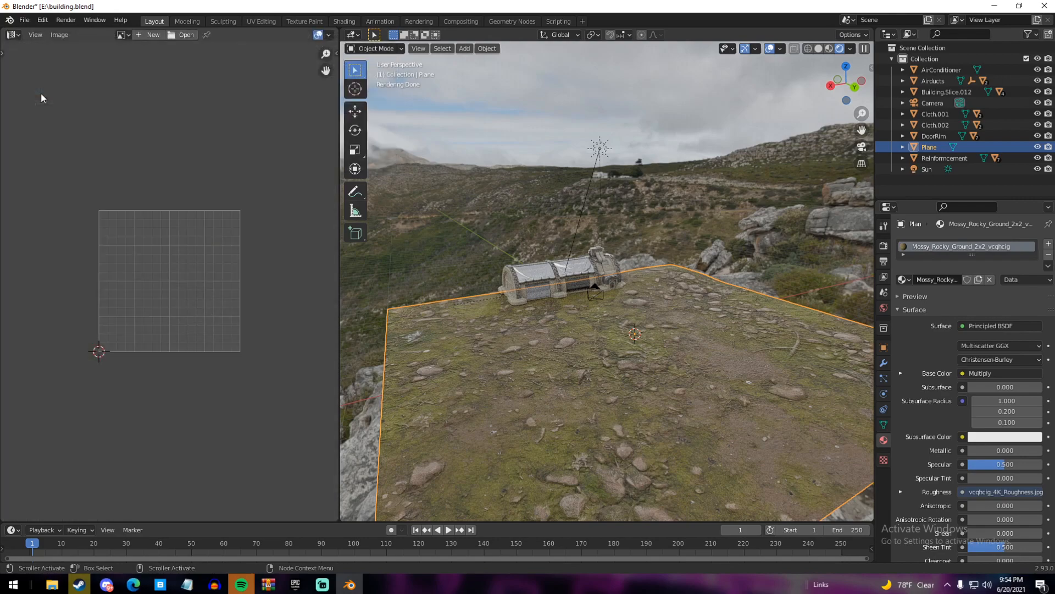
{"action": "middle_click_drag", "start_coordinate": [561, 308], "coordinate": [585, 320]}
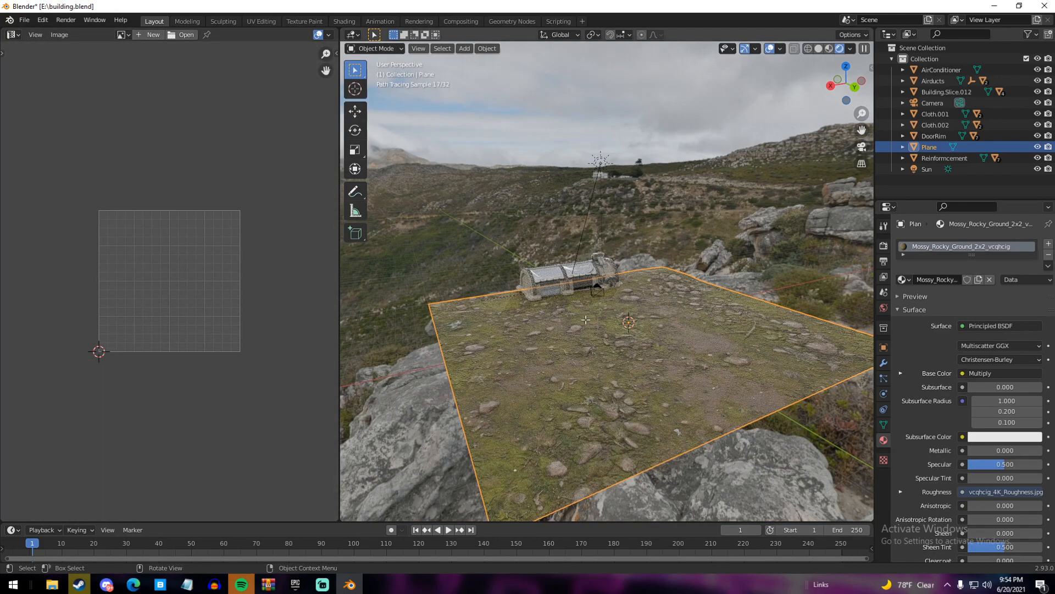
{"action": "key", "text": "Tab"}
{"action": "scroll", "coordinate": [222, 291], "scroll_direction": "down", "scroll_amount": 15}
{"action": "scroll", "coordinate": [221, 292], "scroll_direction": "up", "scroll_amount": 5}
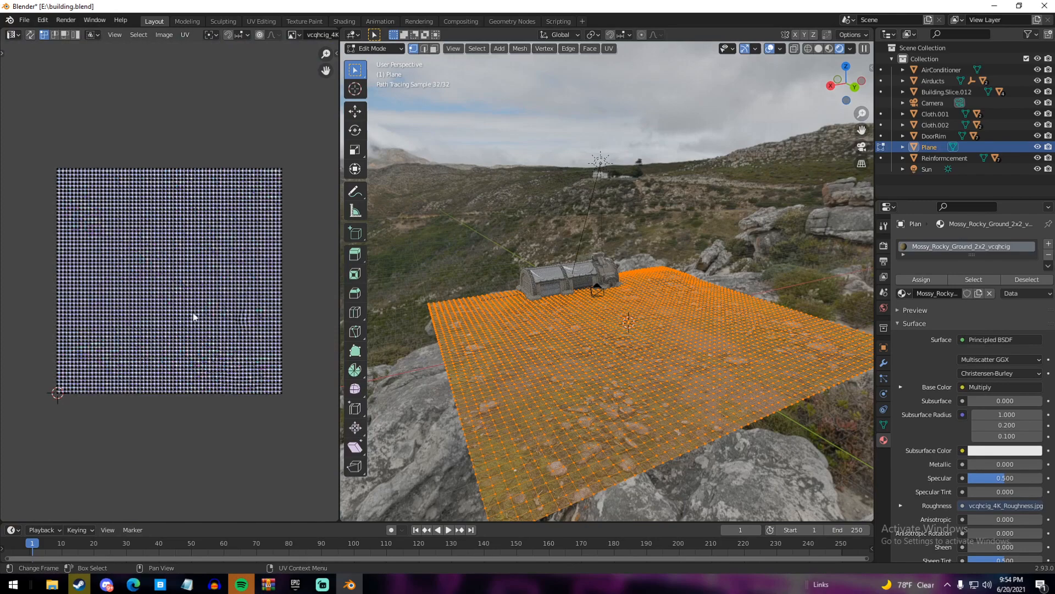
Scale all of the plane's UVs up to about three times the texture image and check the ground through the camera
{"action": "scroll", "coordinate": [194, 316], "scroll_direction": "up", "scroll_amount": 8}
{"action": "scroll", "coordinate": [151, 312], "scroll_direction": "down", "scroll_amount": 10}
{"action": "key", "text": "a"}
{"action": "scroll", "coordinate": [220, 275], "scroll_direction": "up", "scroll_amount": 1}
{"action": "key", "text": "s"}
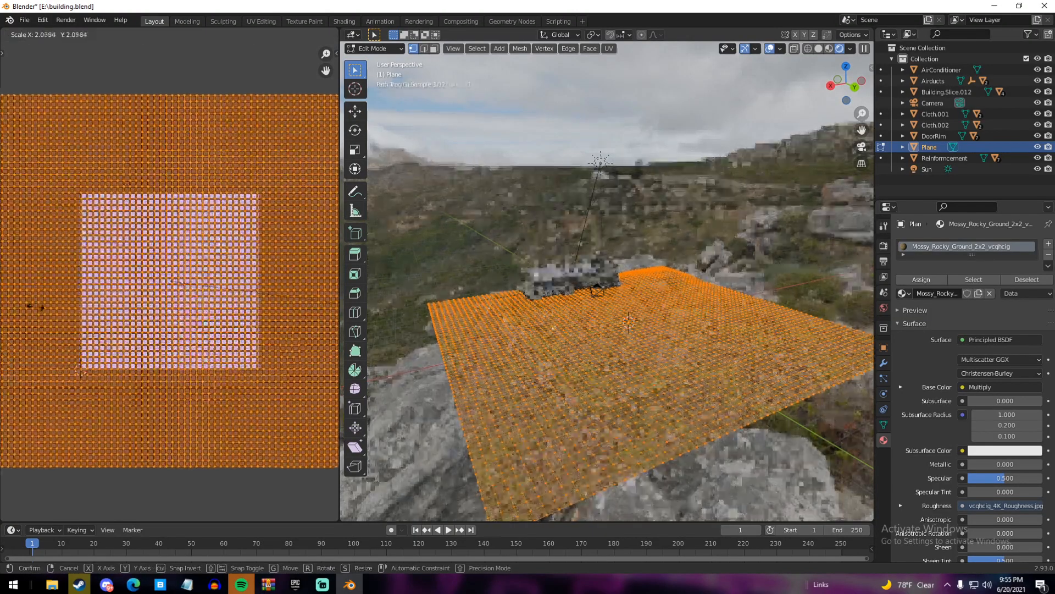
{"action": "left_click", "coordinate": [136, 311]}
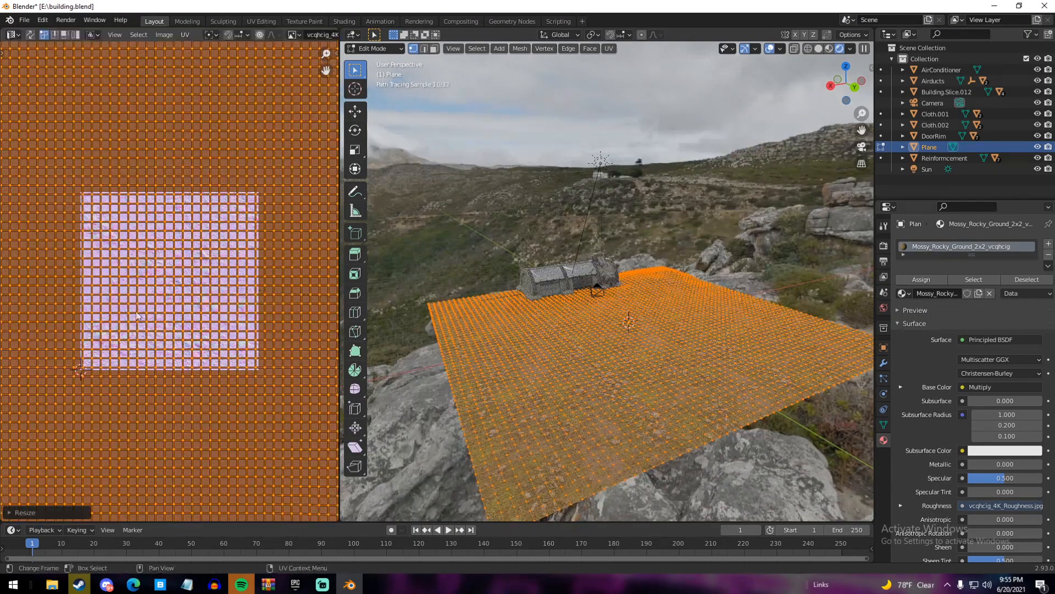
{"action": "key", "text": "Tab"}
{"action": "middle_click_drag", "start_coordinate": [551, 414], "coordinate": [520, 465]}
{"action": "key", "text": "KP_0"}
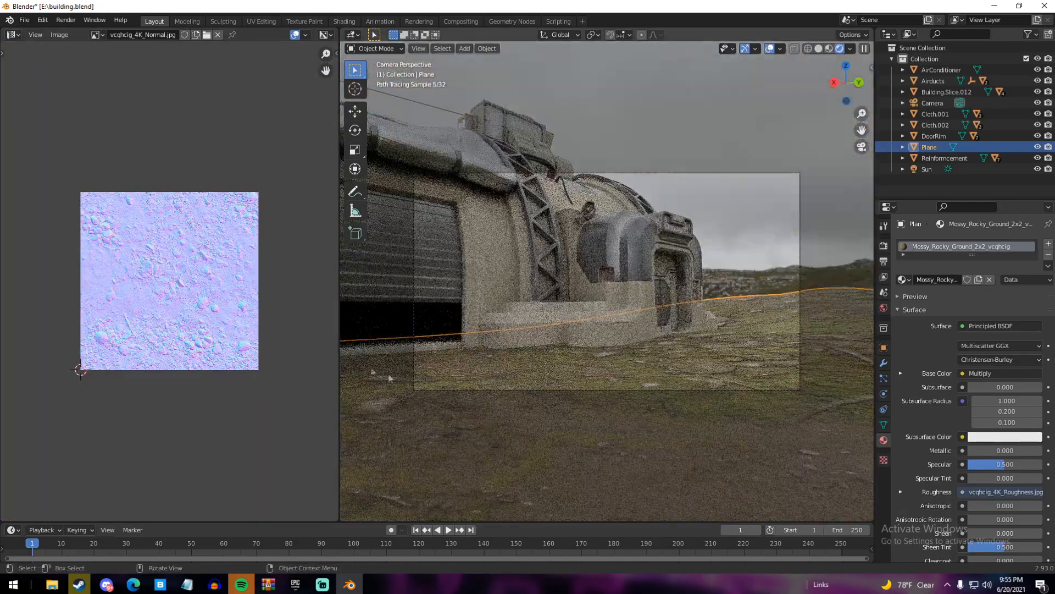
Scale the plane's UVs up again to about twice their size to make the ground texture finer, and return to Object Mode
{"action": "key", "text": "Tab"}
{"action": "scroll", "coordinate": [259, 321], "scroll_direction": "down", "scroll_amount": 2}
{"action": "key", "text": "s"}
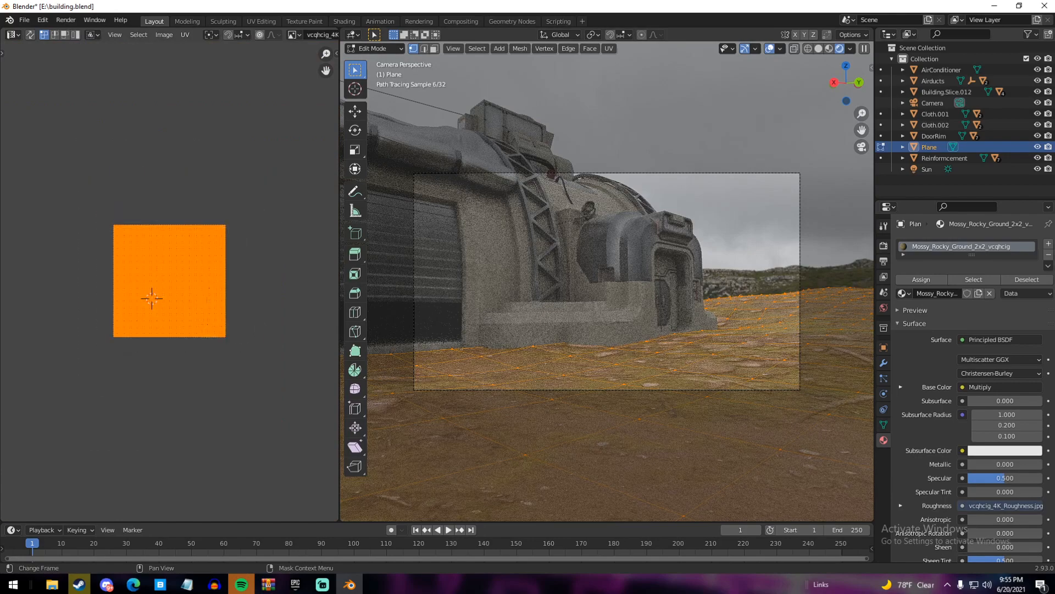
{"action": "left_click", "coordinate": [219, 374]}
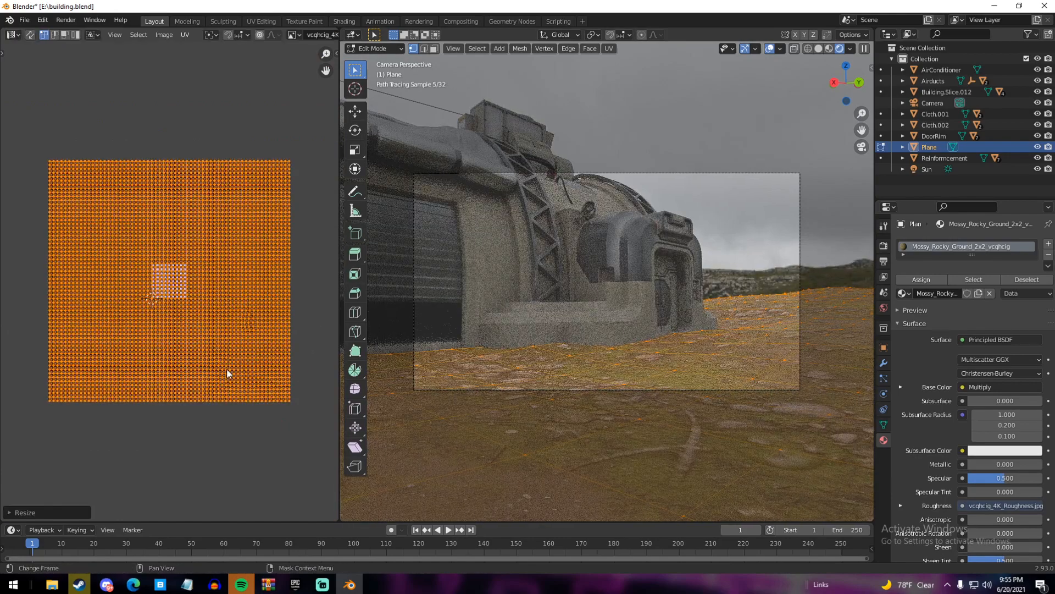
{"action": "key", "text": "Tab"}
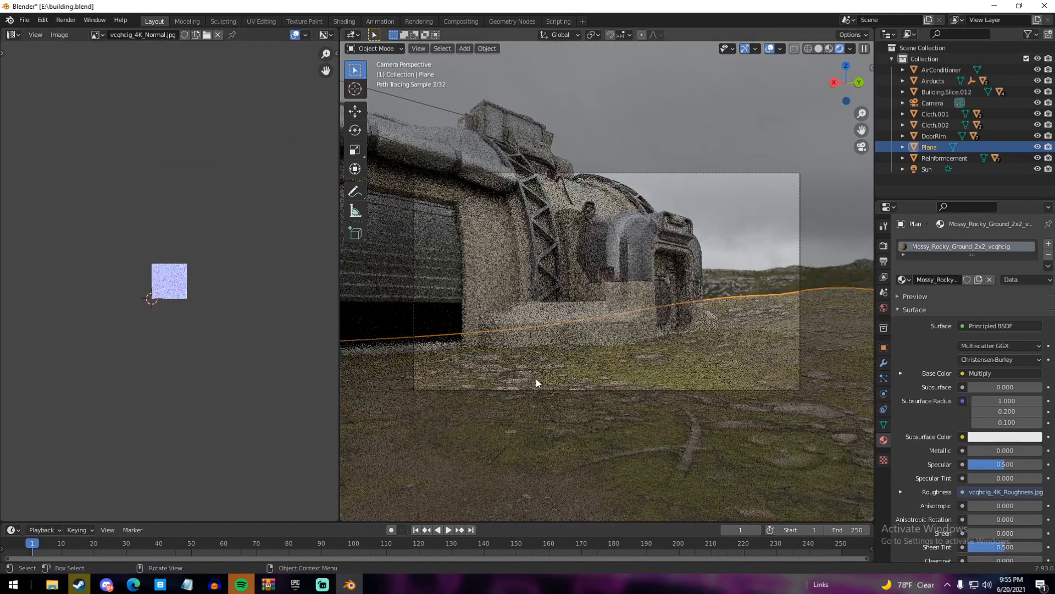
Subdivide the ground plane's whole mesh twice in Edit Mode and return to Object Mode
{"action": "key", "text": "z"}
{"action": "left_click", "coordinate": [682, 354]}
{"action": "mouse_move", "coordinate": [679, 357]}
{"action": "middle_mouse_down"}
{"action": "mouse_move", "coordinate": [663, 386]}
{"action": "mouse_move", "coordinate": [622, 391]}
{"action": "middle_mouse_up"}
{"action": "key", "text": "alt+z"}
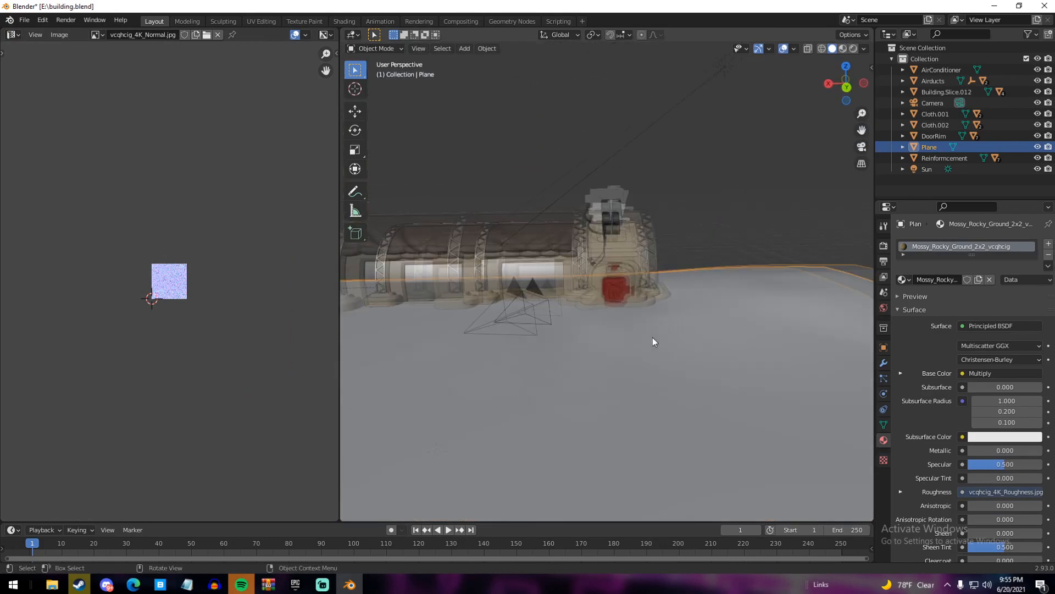
{"action": "key", "text": "Tab"}
{"action": "middle_click_drag", "start_coordinate": [652, 337], "coordinate": [600, 357]}
{"action": "right_click", "coordinate": [600, 358]}
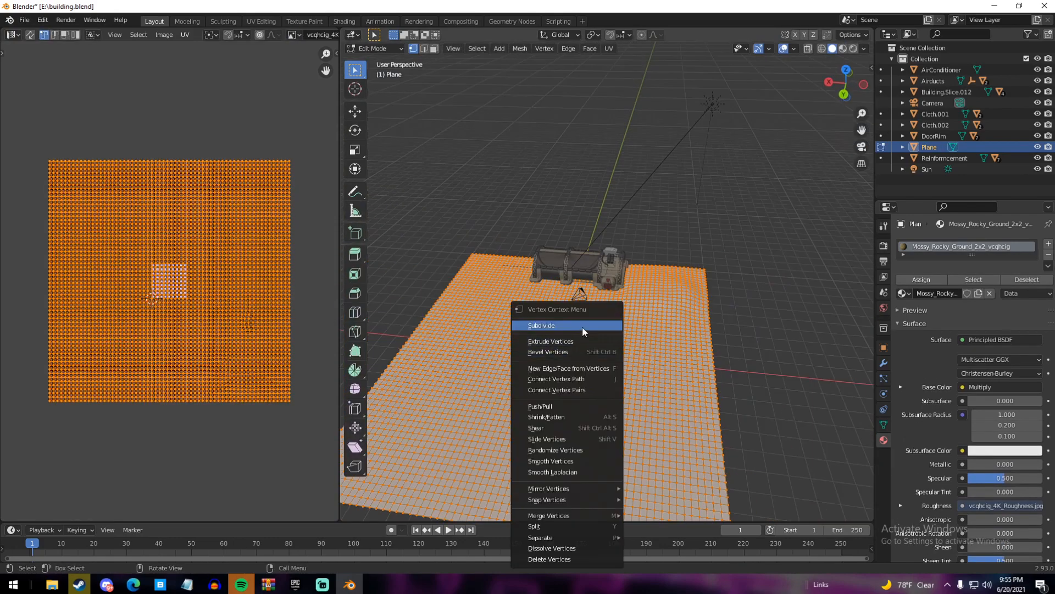
{"action": "left_click", "coordinate": [582, 326]}
{"action": "right_click", "coordinate": [576, 361]}
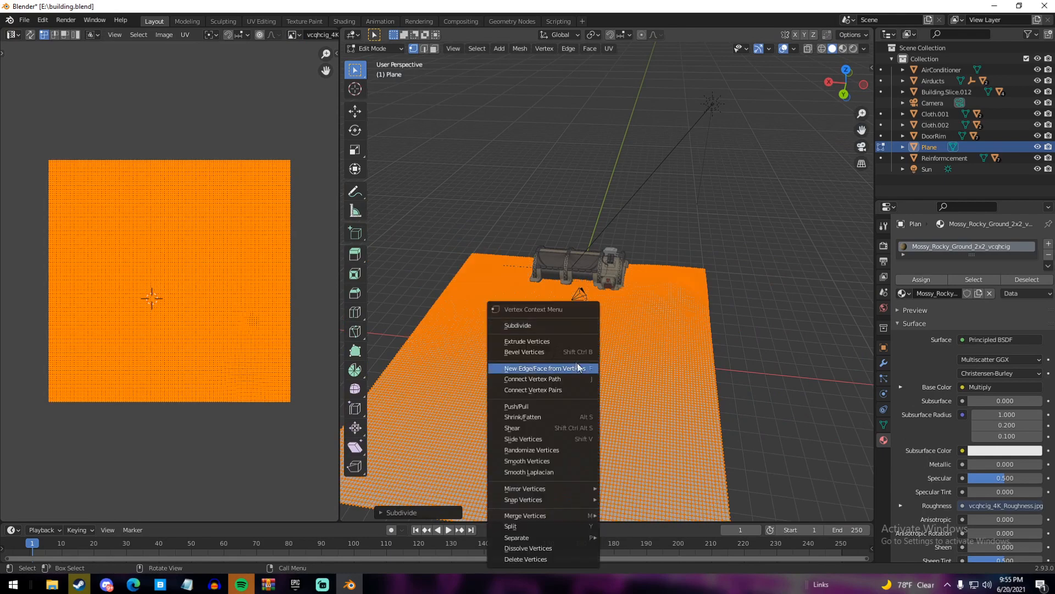
{"action": "left_click", "coordinate": [552, 324]}
{"action": "key", "text": "Tab"}
{"action": "middle_click_drag", "start_coordinate": [584, 331], "coordinate": [603, 350]}
{"action": "scroll", "coordinate": [585, 364], "scroll_direction": "up", "scroll_amount": 5}
Replace the UV editor with the Shader Editor and bring the ground material's image texture nodes into view
{"action": "left_click", "coordinate": [13, 34]}
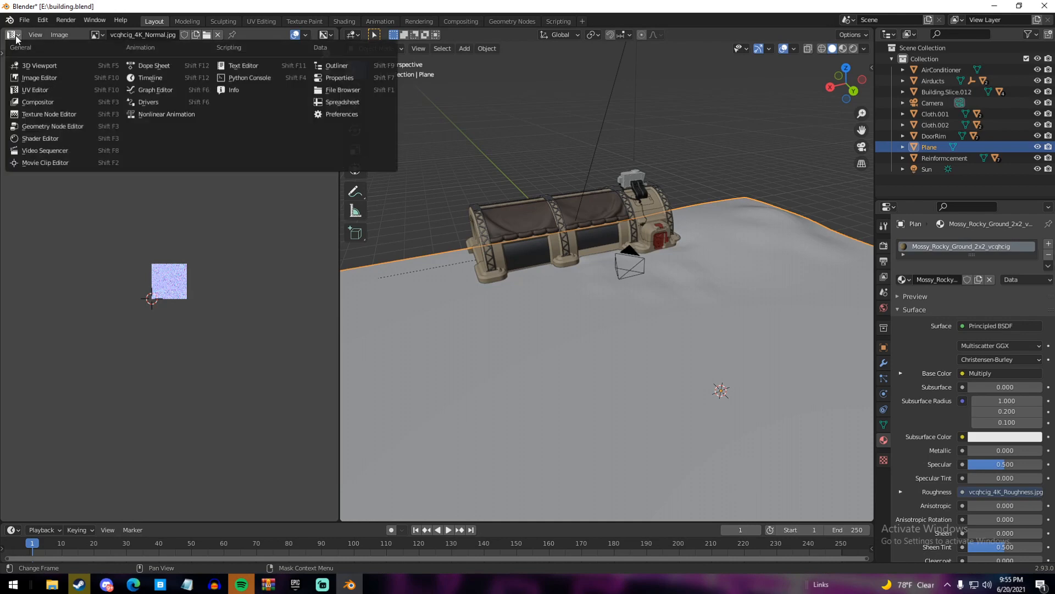
{"action": "left_click", "coordinate": [40, 138]}
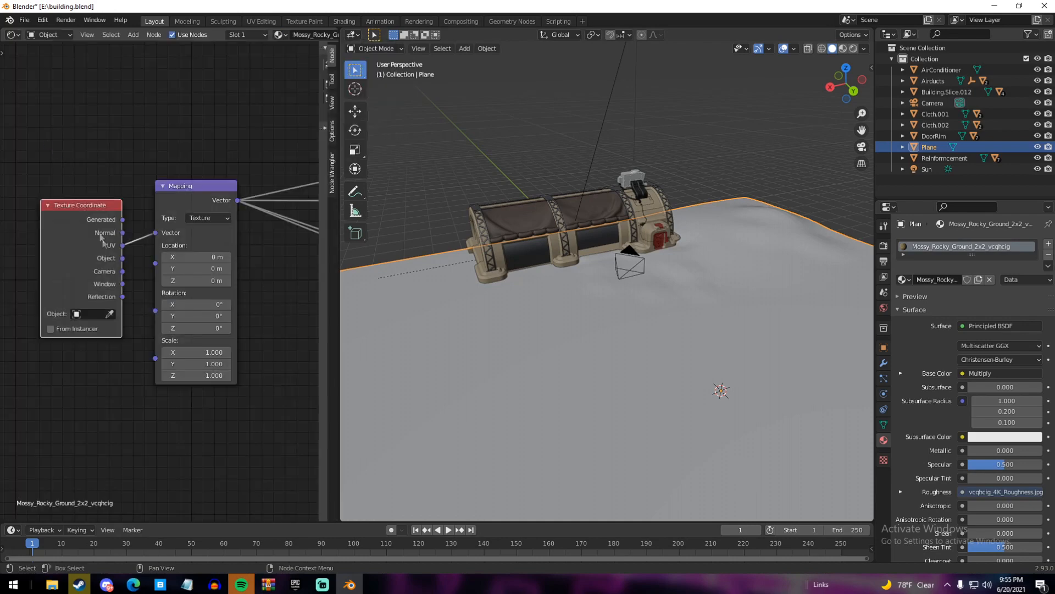
{"action": "scroll", "coordinate": [240, 299], "scroll_direction": "down", "scroll_amount": 3}
{"action": "scroll", "coordinate": [243, 312], "scroll_direction": "down", "scroll_amount": 4}
{"action": "middle_click_drag", "start_coordinate": [245, 322], "coordinate": [7, 314]}
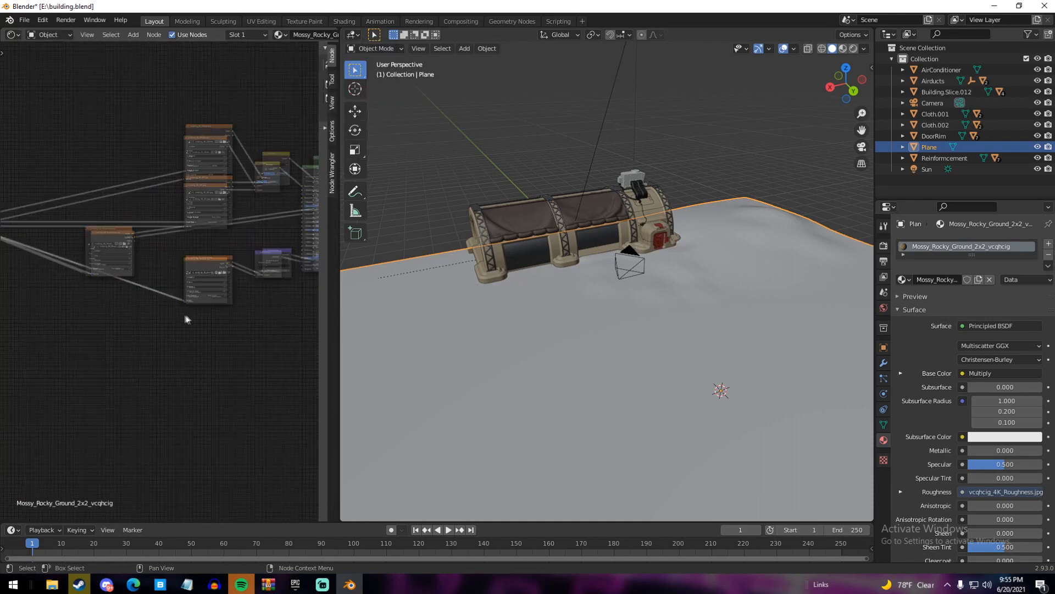
{"action": "scroll", "coordinate": [185, 316], "scroll_direction": "up", "scroll_amount": 4}
{"action": "middle_click_drag", "start_coordinate": [185, 316], "coordinate": [283, 301]}
{"action": "scroll", "coordinate": [111, 261], "scroll_direction": "up", "scroll_amount": 3}
{"action": "middle_click_drag", "start_coordinate": [125, 263], "coordinate": [234, 292]}
{"action": "scroll", "coordinate": [113, 280], "scroll_direction": "up", "scroll_amount": 4}
{"action": "middle_click_drag", "start_coordinate": [113, 283], "coordinate": [244, 272]}
{"action": "middle_click_drag", "start_coordinate": [101, 227], "coordinate": [124, 374]}
{"action": "scroll", "coordinate": [124, 374], "scroll_direction": "down", "scroll_amount": 4}
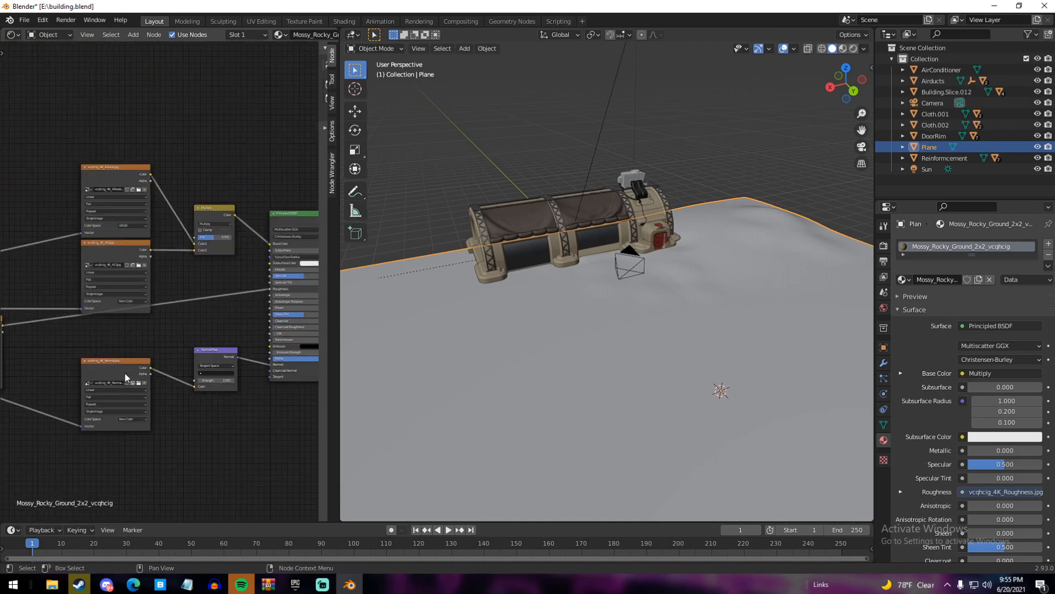
Move the Roughness image texture node closer to the other texture nodes and inspect the ground beside the building
{"action": "left_click_drag", "start_coordinate": [101, 282], "coordinate": [158, 278]}
{"action": "scroll", "coordinate": [489, 362], "scroll_direction": "up", "scroll_amount": 5}
{"action": "middle_click_drag", "start_coordinate": [505, 362], "coordinate": [595, 341]}
{"action": "scroll", "coordinate": [595, 341], "scroll_direction": "up", "scroll_amount": 2}
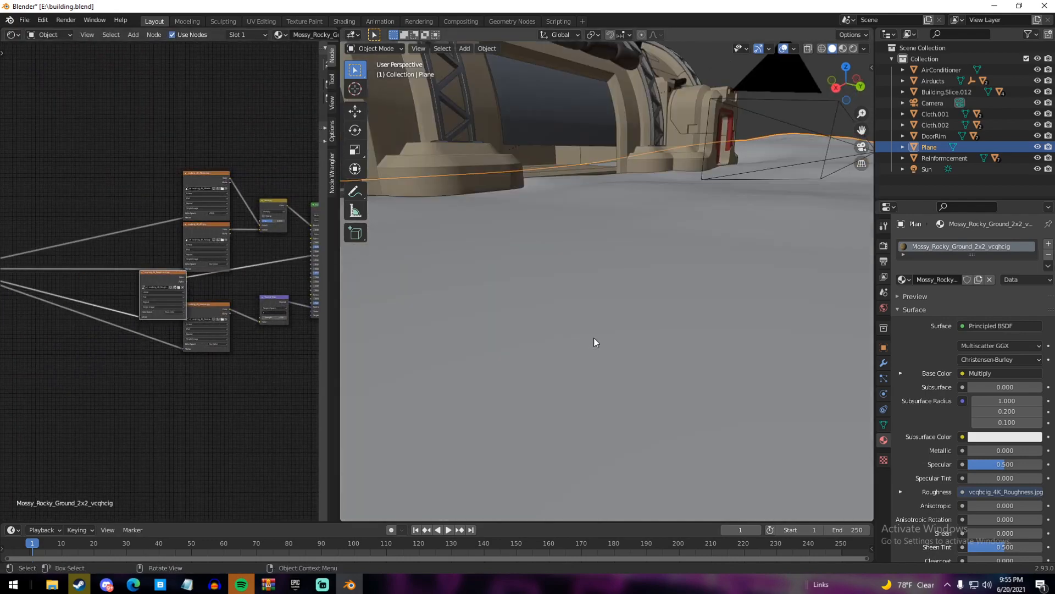
{"action": "scroll", "coordinate": [598, 330], "scroll_direction": "down", "scroll_amount": 4}
{"action": "scroll", "coordinate": [617, 266], "scroll_direction": "down", "scroll_amount": 3}
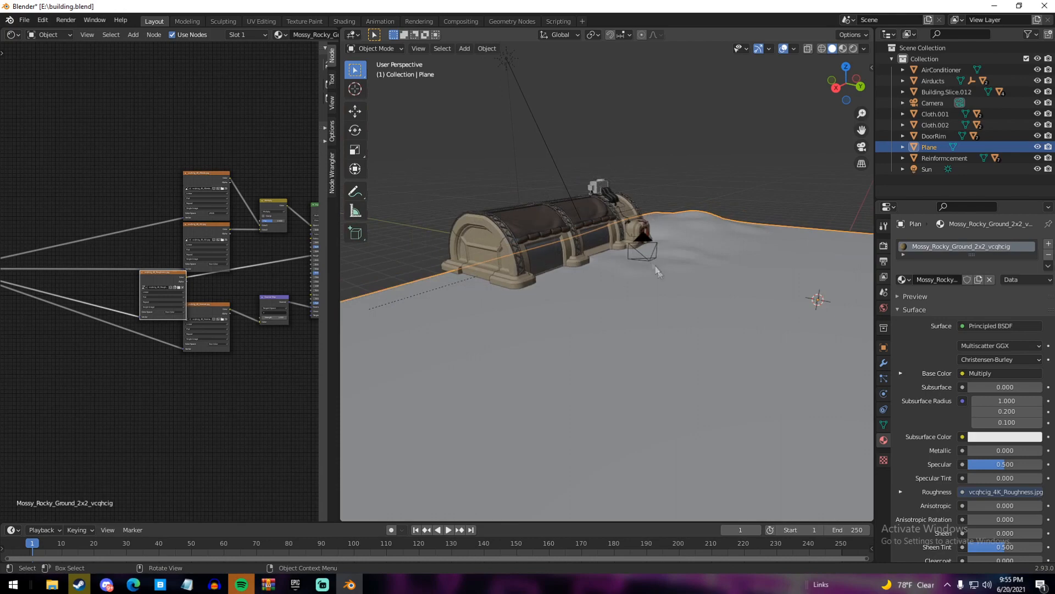
Undo the Roughness node move and the mesh subdivisions, and check the plane's mesh density in Edit Mode
{"action": "key", "text": "ctrl+z"}
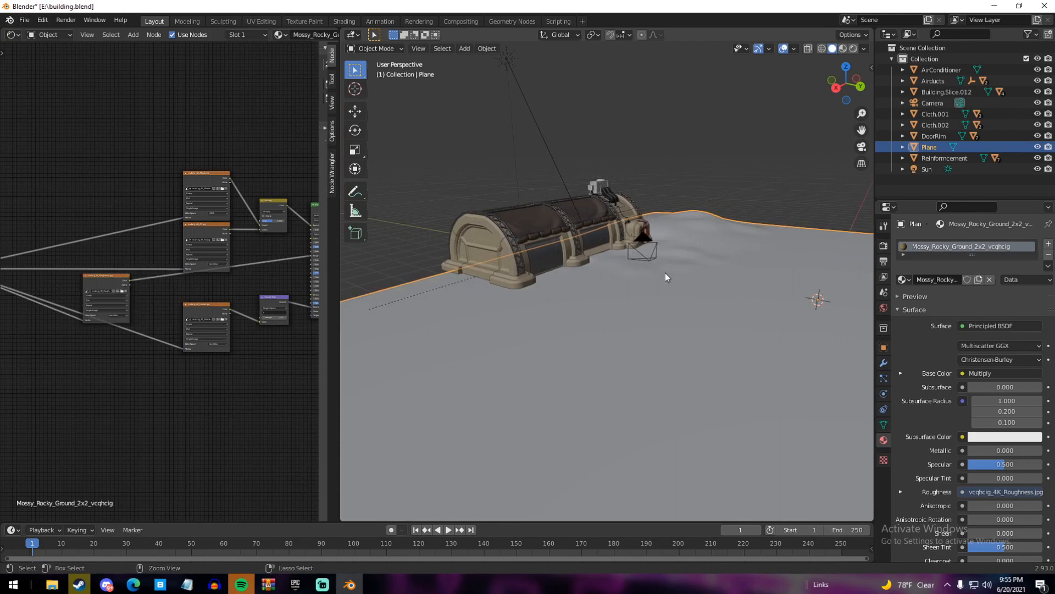
{"action": "key", "text": "Tab"}
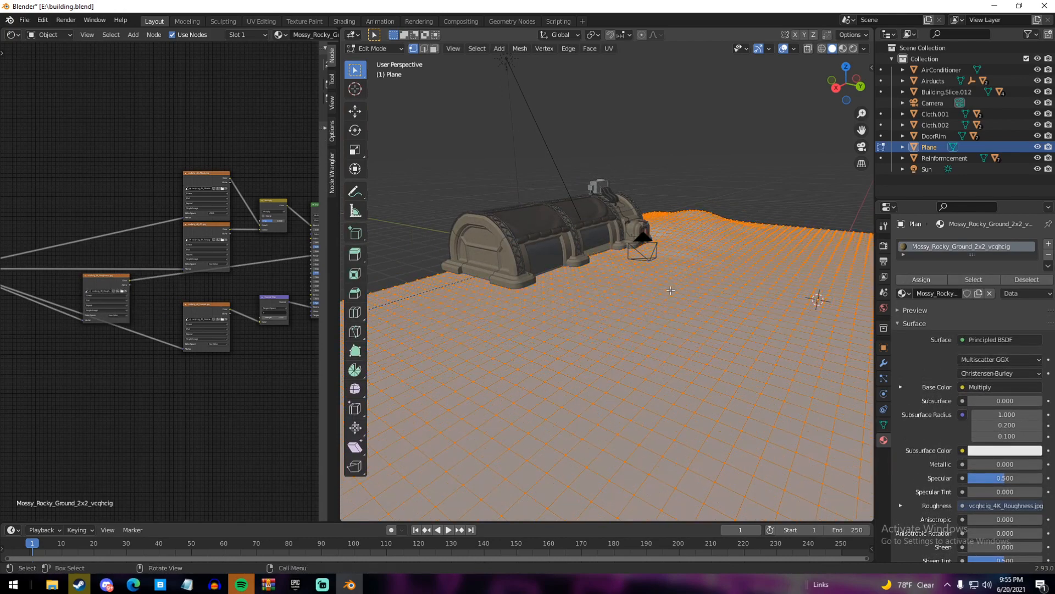
{"action": "key", "text": "Tab"}
{"action": "scroll", "coordinate": [583, 319], "scroll_direction": "down", "scroll_amount": 4}
{"action": "middle_click_drag", "start_coordinate": [633, 312], "coordinate": [664, 335]}
{"action": "scroll", "coordinate": [649, 305], "scroll_direction": "up", "scroll_amount": 4}
{"action": "key", "text": "KP_0"}
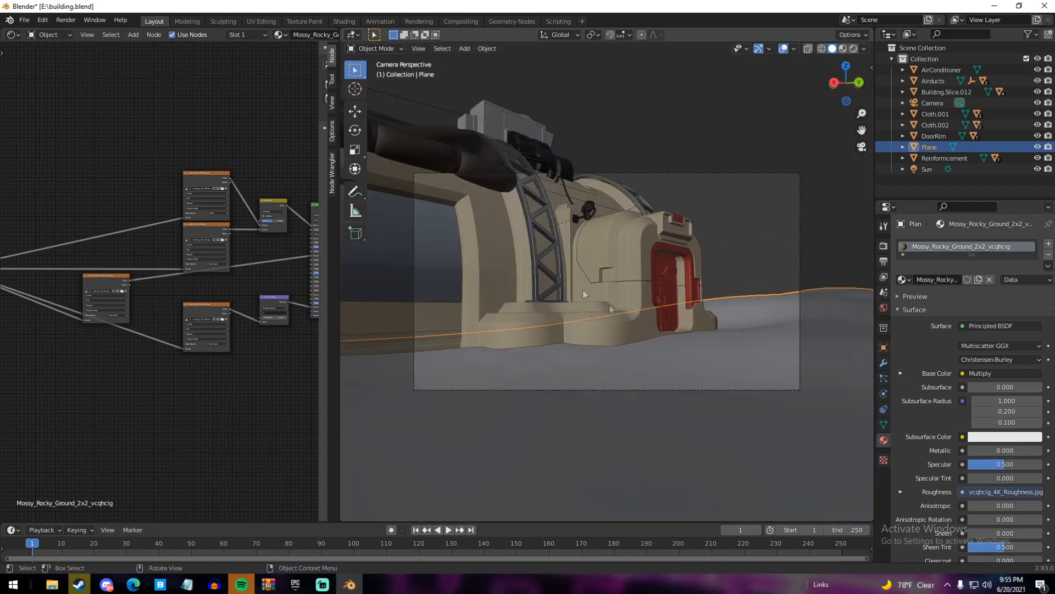
Line up the Roughness image texture node directly below the AO node and place the Normal node beneath it
{"action": "scroll", "coordinate": [241, 384], "scroll_direction": "up", "scroll_amount": 1}
{"action": "scroll", "coordinate": [160, 288], "scroll_direction": "up", "scroll_amount": 2}
{"action": "left_click_drag", "start_coordinate": [56, 356], "coordinate": [214, 364]}
{"action": "left_click", "coordinate": [220, 392]}
{"action": "scroll", "coordinate": [609, 384], "scroll_direction": "down", "scroll_amount": 2}
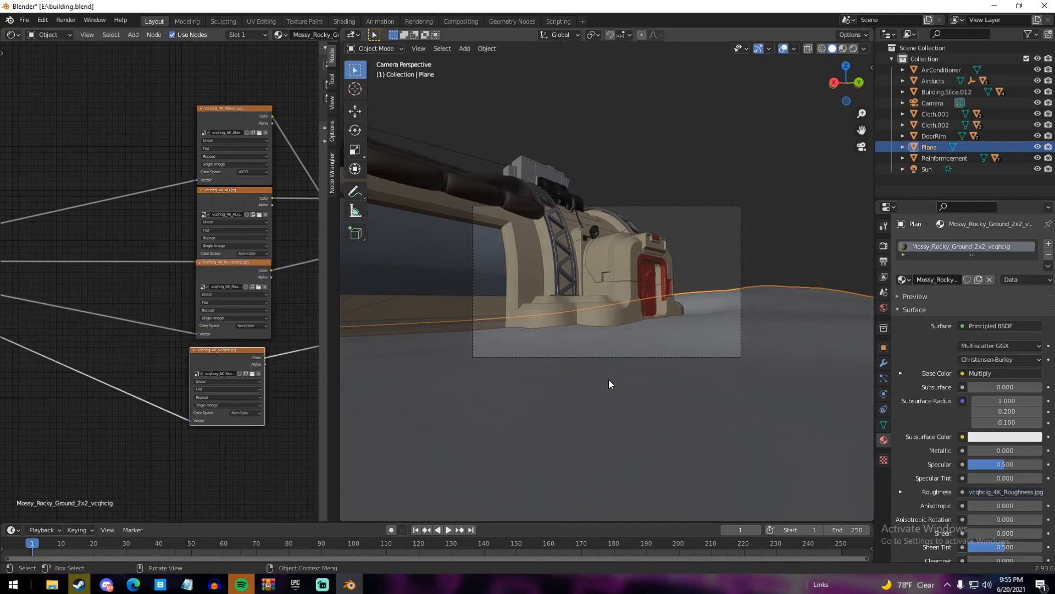
{"action": "middle_click_drag", "start_coordinate": [683, 370], "coordinate": [679, 415]}
{"action": "scroll", "coordinate": [657, 413], "scroll_direction": "down", "scroll_amount": 4}
{"action": "scroll", "coordinate": [679, 415], "scroll_direction": "up", "scroll_amount": 4}
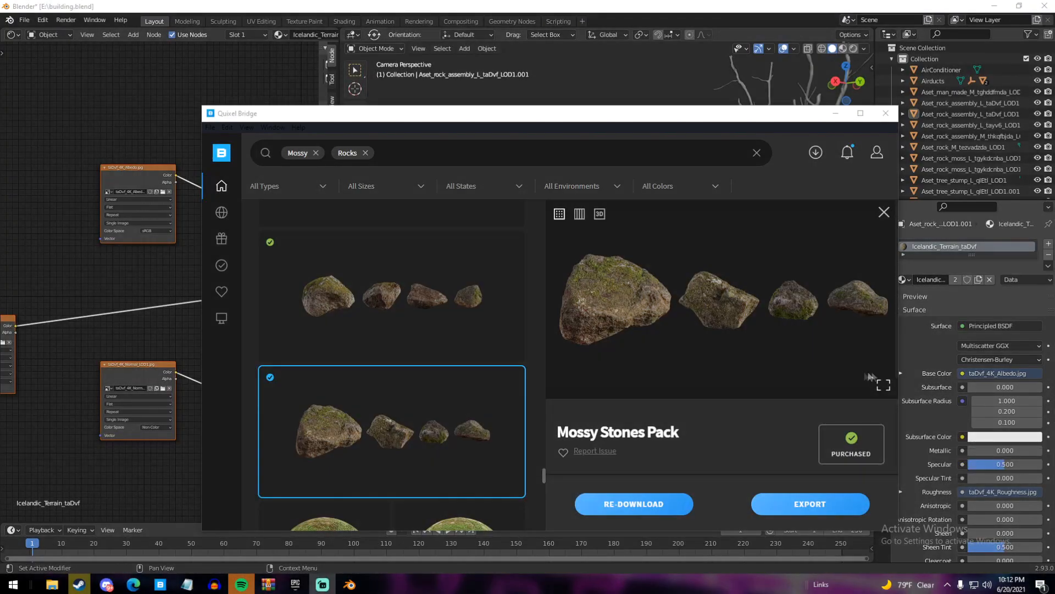
Export the Mossy Stones Pack from Quixel Bridge to Blender and switch to Blender's camera view
{"action": "left_click", "coordinate": [803, 502]}
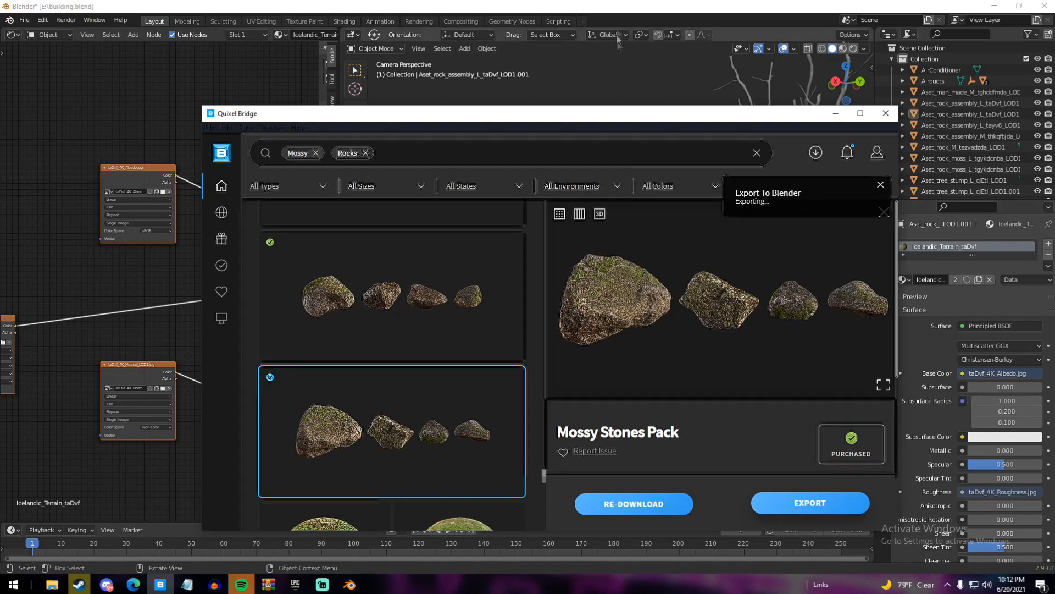
{"action": "left_click", "coordinate": [620, 11]}
{"action": "scroll", "coordinate": [680, 333], "scroll_direction": "down", "scroll_amount": 5}
{"action": "middle_click_drag", "start_coordinate": [683, 318], "coordinate": [599, 339]}
{"action": "scroll", "coordinate": [694, 374], "scroll_direction": "down", "scroll_amount": 5}
{"action": "scroll", "coordinate": [697, 348], "scroll_direction": "up", "scroll_amount": 4}
{"action": "key", "text": "KP_0"}
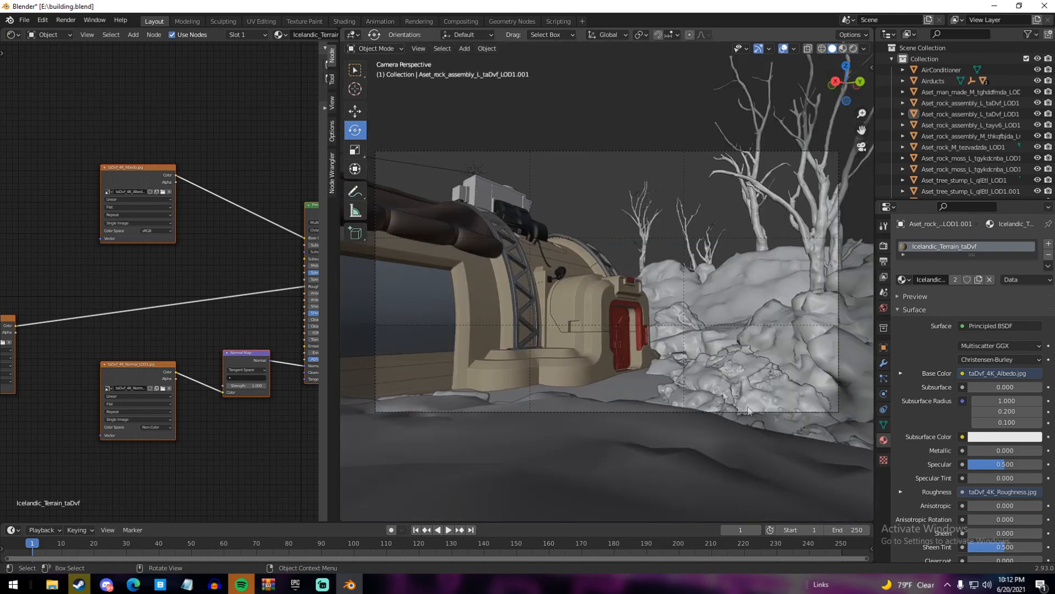
Move the imported mossy stones group away from the building and rocky hill into the open area
{"action": "left_click", "coordinate": [611, 244]}
{"action": "middle_click_drag", "start_coordinate": [611, 244], "coordinate": [627, 305]}
{"action": "key", "text": "g"}
{"action": "left_click", "coordinate": [481, 294]}
{"action": "middle_click_drag", "start_coordinate": [481, 294], "coordinate": [589, 316], "text": "shift"}
{"action": "key", "text": "g"}
{"action": "left_click", "coordinate": [467, 302]}
{"action": "scroll", "coordinate": [474, 337], "scroll_direction": "up", "scroll_amount": 9}
{"action": "middle_click_drag", "start_coordinate": [474, 342], "coordinate": [565, 305]}
{"action": "scroll", "coordinate": [565, 305], "scroll_direction": "down", "scroll_amount": 18}
{"action": "middle_click_drag", "start_coordinate": [687, 308], "coordinate": [670, 326]}
{"action": "scroll", "coordinate": [654, 328], "scroll_direction": "up", "scroll_amount": 6}
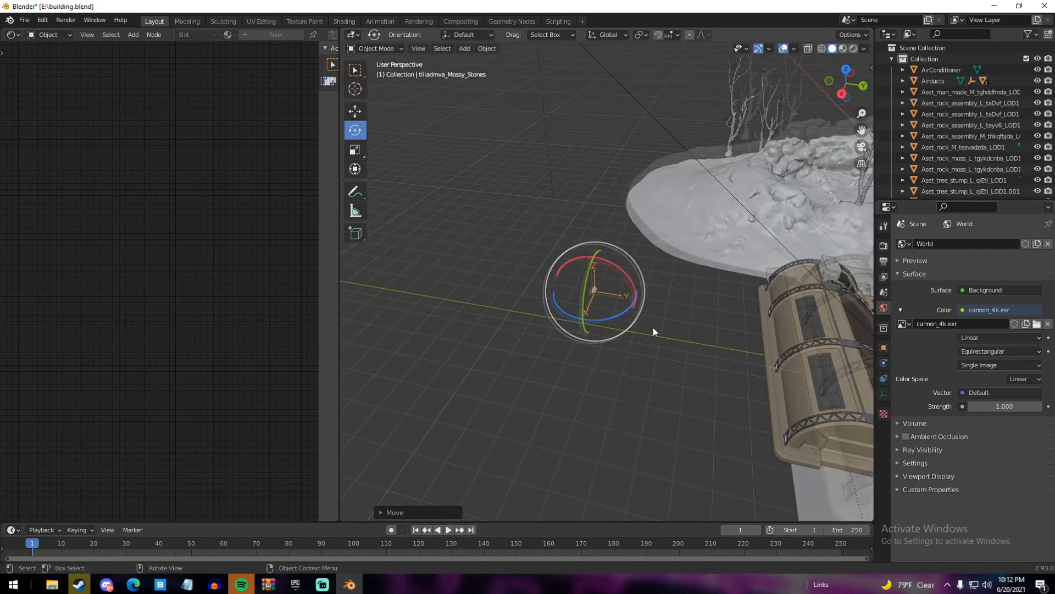
{"action": "scroll", "coordinate": [653, 331], "scroll_direction": "up", "scroll_amount": 5}
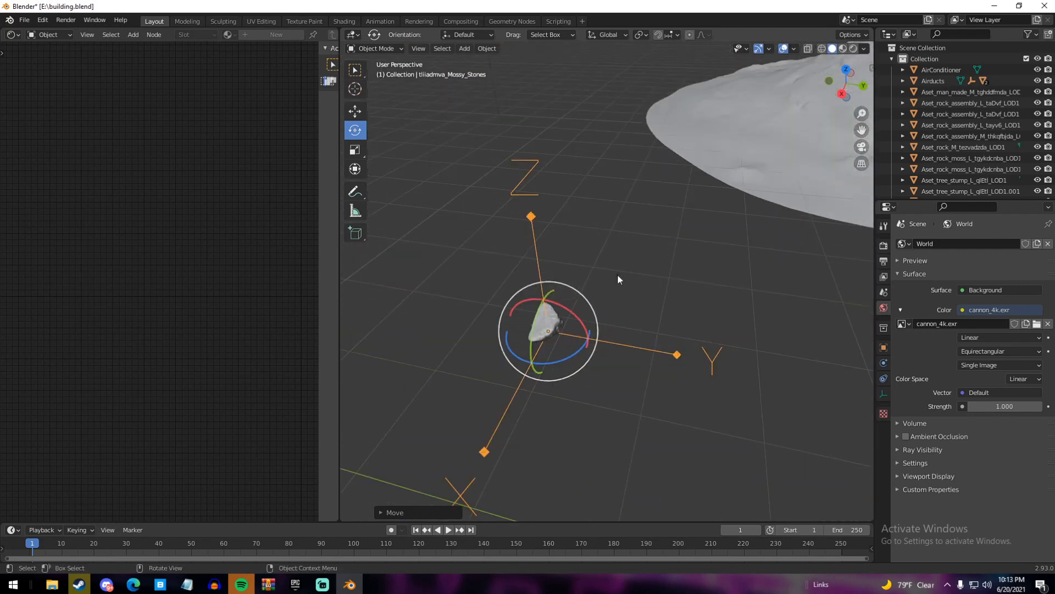
Spread the overlapping mossy stones apart by moving each one a short distance away from the group's empty
{"action": "left_click", "coordinate": [617, 275]}
{"action": "left_click", "coordinate": [547, 315]}
{"action": "left_click", "coordinate": [596, 256]}
{"action": "left_click", "coordinate": [534, 326]}
{"action": "key", "text": "g"}
{"action": "left_click", "coordinate": [441, 328]}
{"action": "left_click", "coordinate": [549, 329]}
{"action": "key", "text": "g"}
{"action": "left_click", "coordinate": [594, 294]}
{"action": "left_click", "coordinate": [543, 327]}
{"action": "key", "text": "g"}
{"action": "left_click", "coordinate": [496, 280]}
{"action": "left_click", "coordinate": [548, 329]}
{"action": "key", "text": "g"}
{"action": "left_click", "coordinate": [629, 322]}
{"action": "middle_click_drag", "start_coordinate": [629, 322], "coordinate": [481, 286]}
{"action": "scroll", "coordinate": [744, 330], "scroll_direction": "up", "scroll_amount": 4}
Select a mossy stone and connect its Normal Map node's output to the Principled BSDF's Normal input
{"action": "left_click", "coordinate": [497, 220]}
{"action": "scroll", "coordinate": [632, 233], "scroll_direction": "down", "scroll_amount": 8}
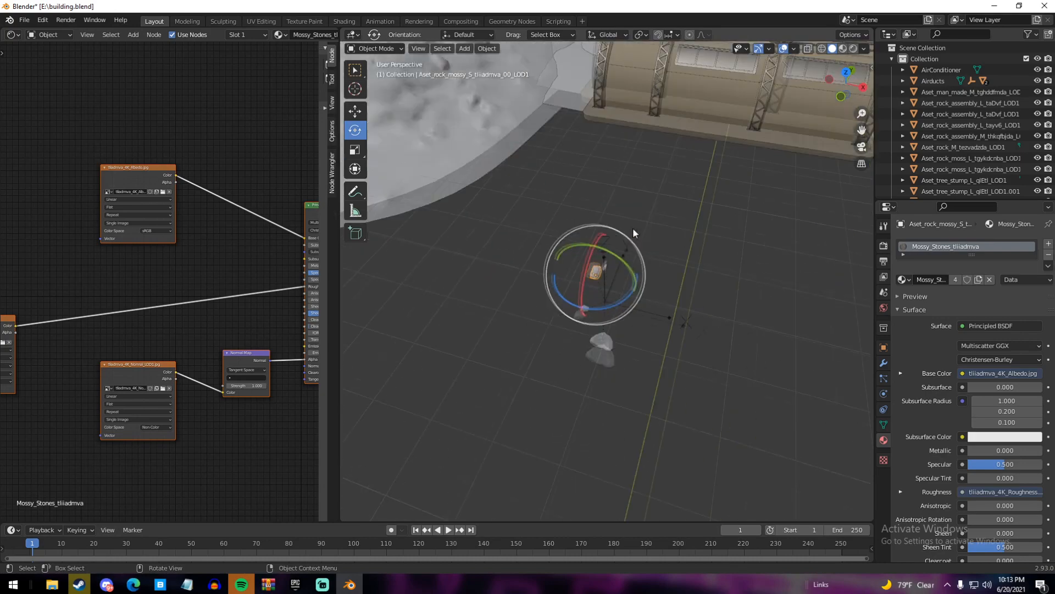
{"action": "left_click_drag", "start_coordinate": [302, 361], "coordinate": [305, 366]}
{"action": "middle_click_drag", "start_coordinate": [466, 340], "coordinate": [494, 272]}
{"action": "scroll", "coordinate": [629, 295], "scroll_direction": "up", "scroll_amount": 5}
{"action": "scroll", "coordinate": [494, 272], "scroll_direction": "down", "scroll_amount": 5}
Duplicate the mossy stone and position the copy on the ground beside the building, in front of the camera
{"action": "key", "text": "shift+d"}
{"action": "left_click", "coordinate": [773, 271]}
{"action": "middle_click_drag", "start_coordinate": [773, 271], "coordinate": [606, 336]}
{"action": "key", "text": "g"}
{"action": "left_click", "coordinate": [685, 237]}
{"action": "key", "text": "g"}
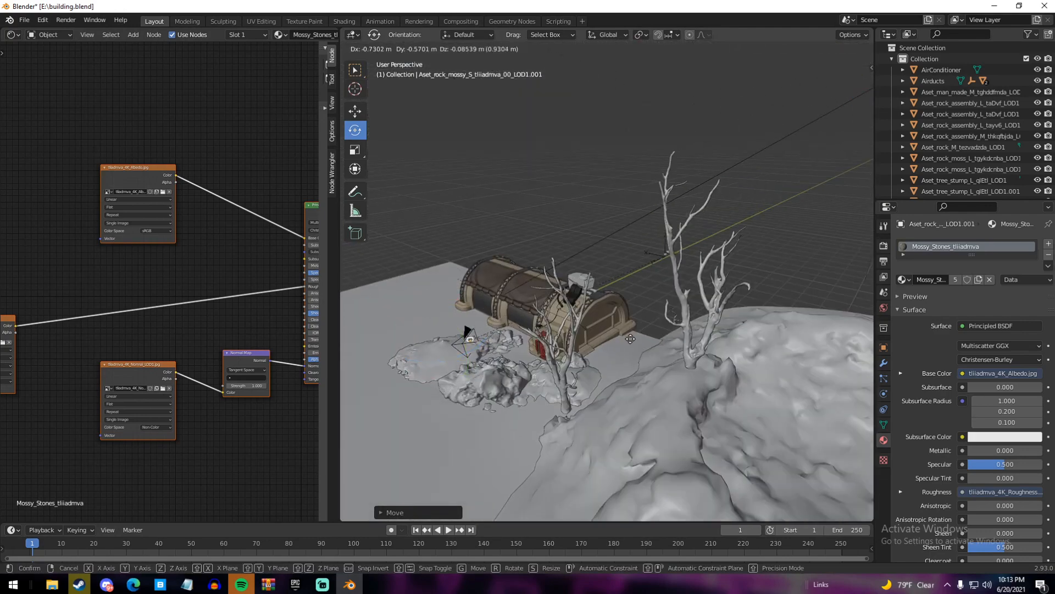
{"action": "left_click", "coordinate": [636, 348]}
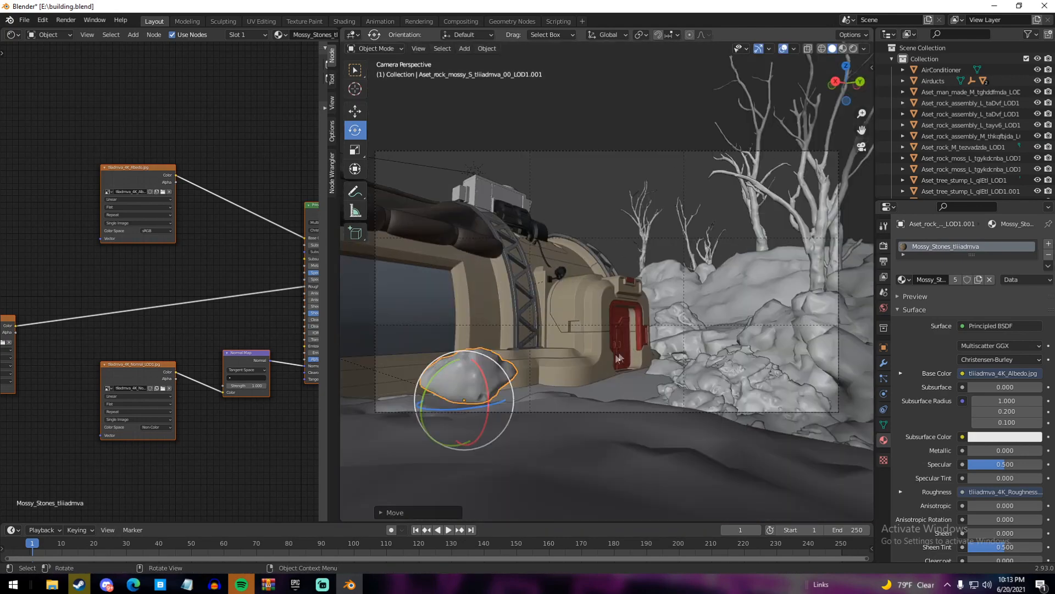
{"action": "key", "text": "g"}
{"action": "left_click", "coordinate": [537, 383]}
{"action": "middle_click_drag", "start_coordinate": [537, 382], "coordinate": [741, 387]}
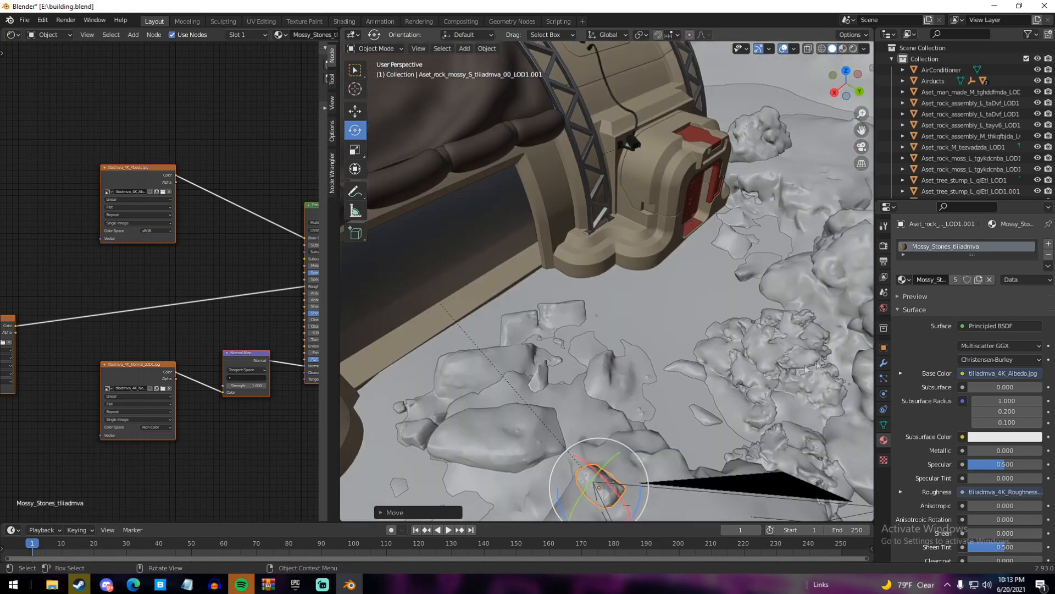
Move the duplicated mossy stone away from the building to the open area near the other stones
{"action": "middle_click_drag", "start_coordinate": [827, 332], "coordinate": [727, 230]}
{"action": "left_click", "coordinate": [657, 275]}
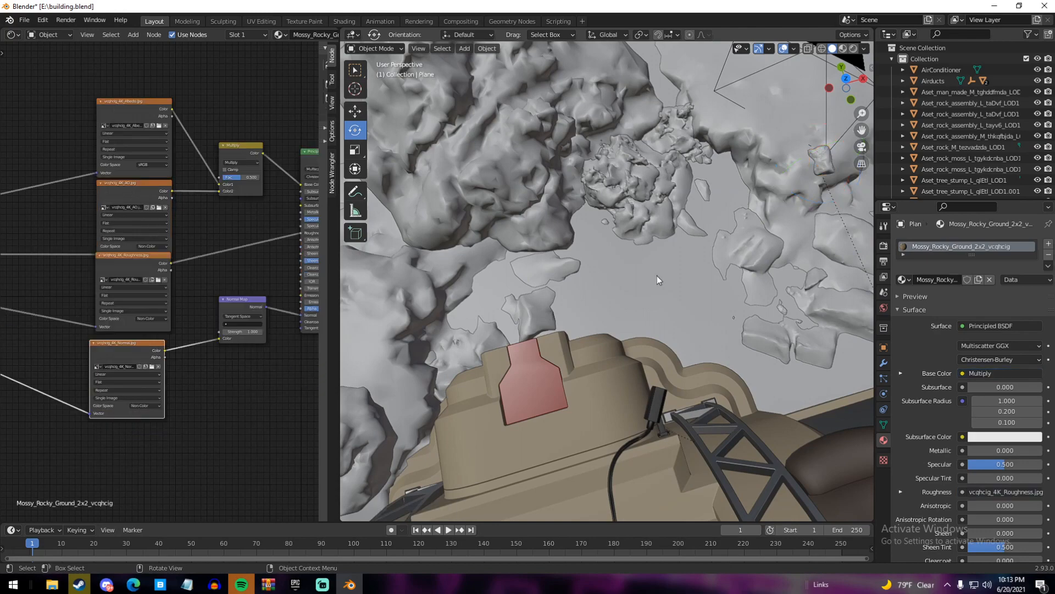
{"action": "middle_click_drag", "start_coordinate": [657, 275], "coordinate": [660, 256]}
{"action": "middle_click_drag", "start_coordinate": [830, 279], "coordinate": [781, 231]}
{"action": "left_click", "coordinate": [780, 285]}
{"action": "scroll", "coordinate": [714, 281], "scroll_direction": "down", "scroll_amount": 4}
{"action": "key", "text": "g"}
{"action": "left_click", "coordinate": [434, 253]}
{"action": "middle_click_drag", "start_coordinate": [434, 253], "coordinate": [515, 350], "text": "shift"}
Select all five mossy stones and create a new collection from them named rocks
{"action": "scroll", "coordinate": [681, 226], "scroll_direction": "up", "scroll_amount": 5}
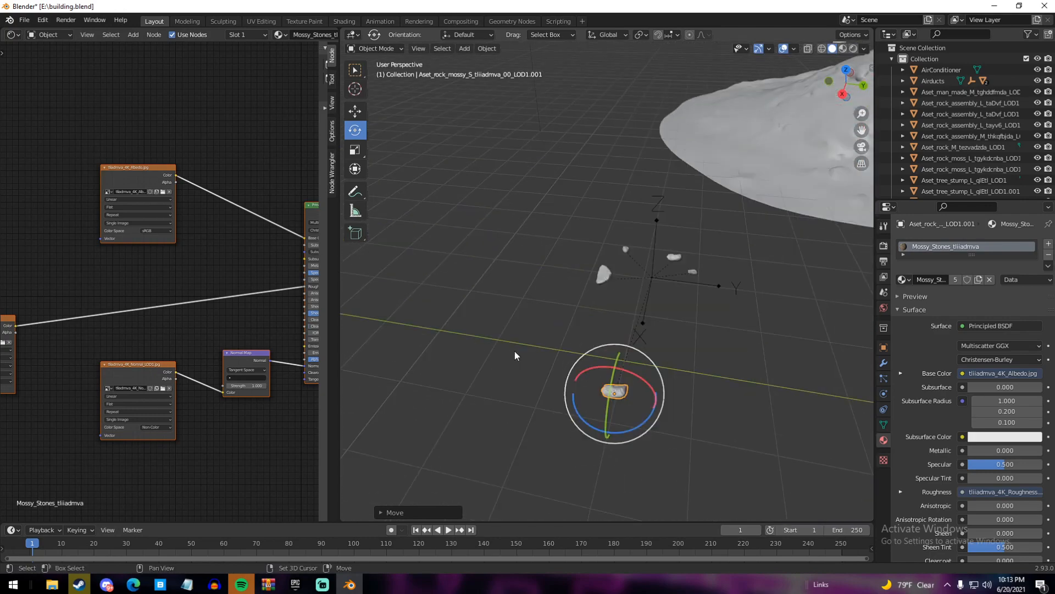
{"action": "scroll", "coordinate": [514, 351], "scroll_direction": "up", "scroll_amount": 3}
{"action": "left_click", "coordinate": [604, 270], "text": "shift"}
{"action": "left_click", "coordinate": [635, 232], "text": "shift"}
{"action": "left_click", "coordinate": [711, 242], "text": "shift"}
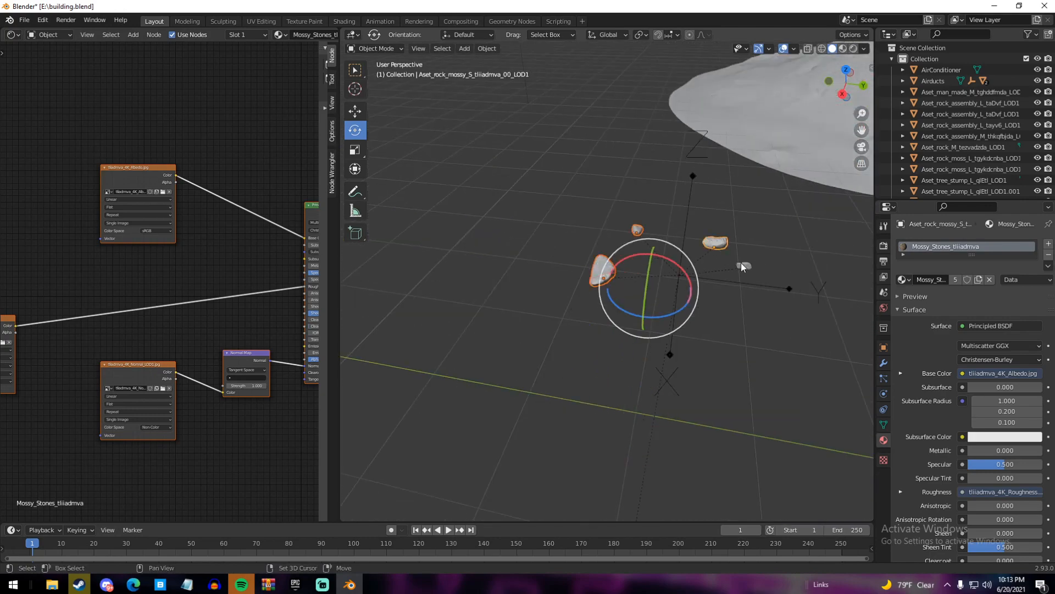
{"action": "left_click", "coordinate": [742, 265], "text": "shift"}
{"action": "scroll", "coordinate": [740, 265], "scroll_direction": "down", "scroll_amount": 3}
{"action": "key", "text": "ctrl+g"}
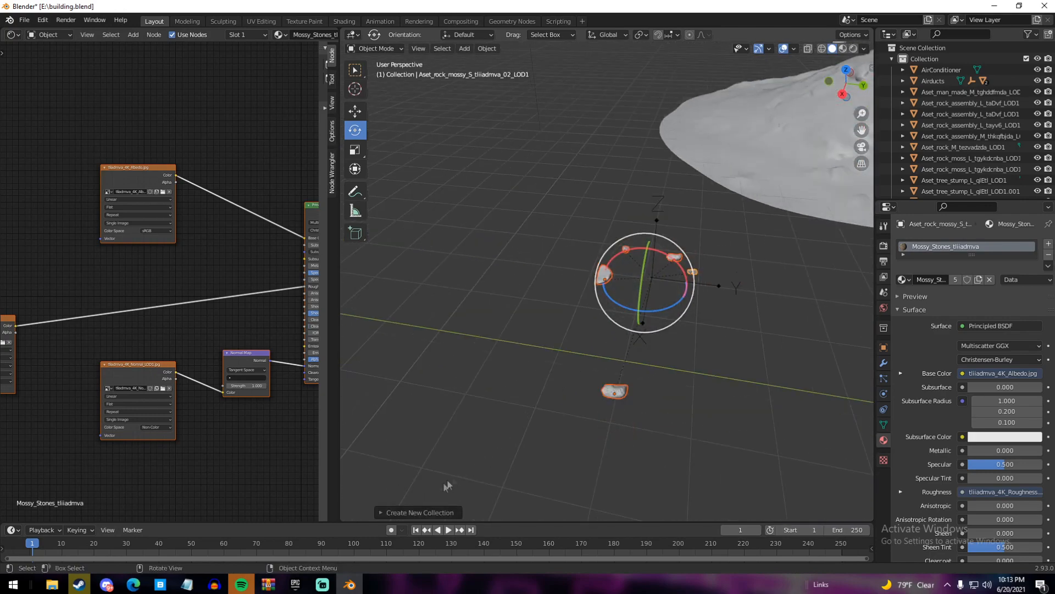
{"action": "left_click", "coordinate": [414, 512]}
{"action": "left_click", "coordinate": [467, 509]}
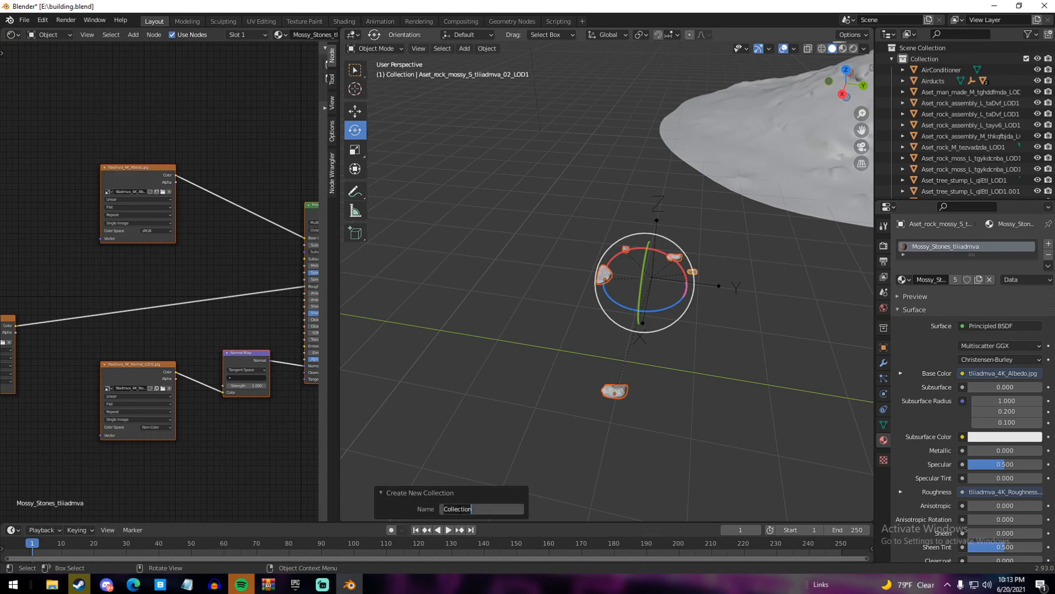
{"action": "key", "text": "Return"}
Select the ground plane and switch it to Weight Paint mode
{"action": "scroll", "coordinate": [554, 341], "scroll_direction": "down", "scroll_amount": 6}
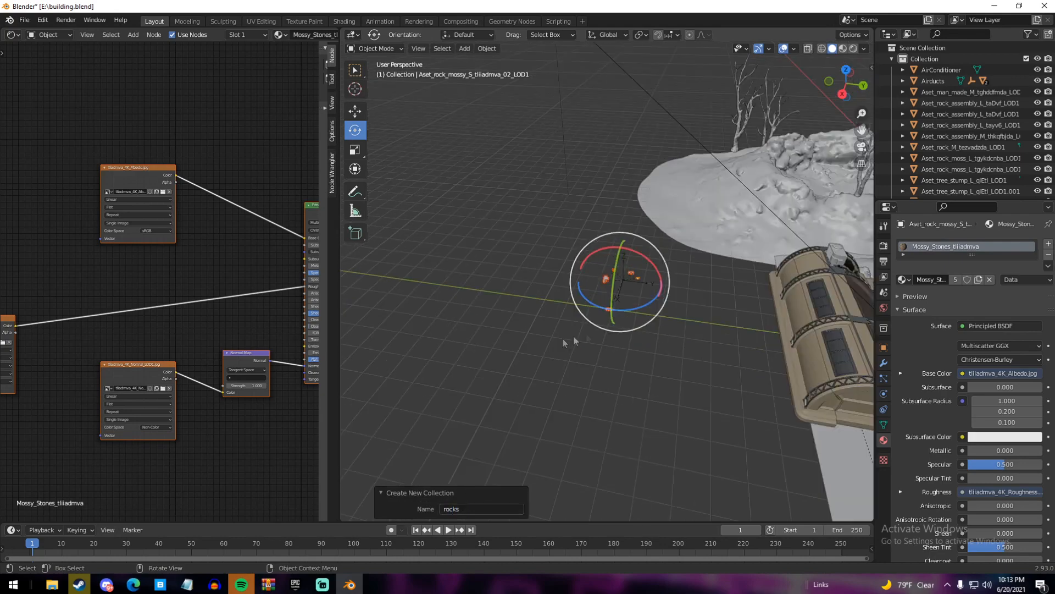
{"action": "middle_click_drag", "start_coordinate": [670, 247], "coordinate": [365, 253], "text": "shift"}
{"action": "left_click", "coordinate": [644, 275]}
{"action": "scroll", "coordinate": [494, 258], "scroll_direction": "up", "scroll_amount": 5}
{"action": "middle_click_drag", "start_coordinate": [474, 256], "coordinate": [724, 322], "text": "shift"}
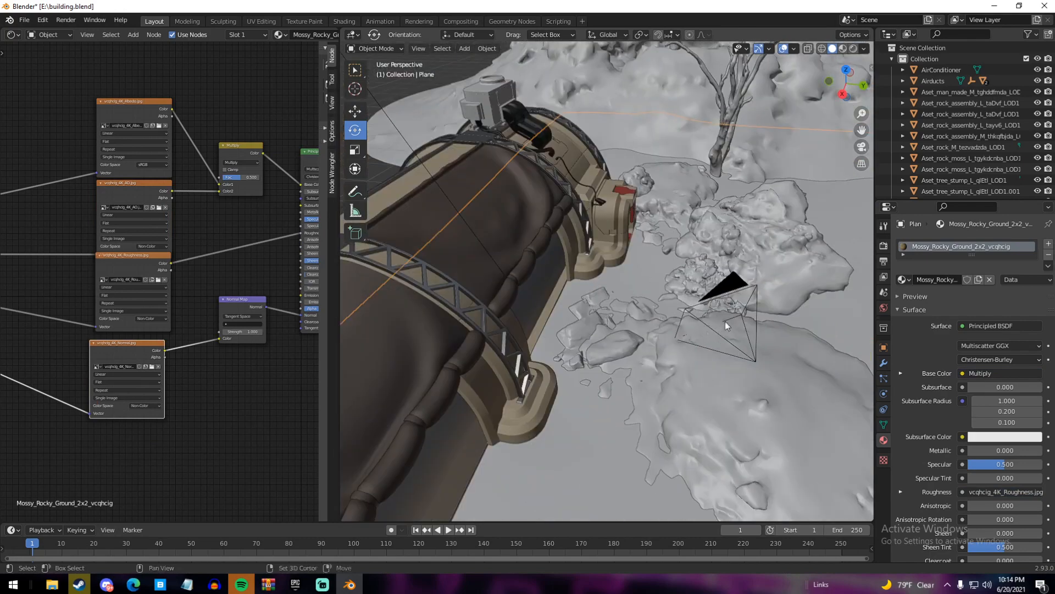
{"action": "scroll", "coordinate": [687, 321], "scroll_direction": "up", "scroll_amount": 4}
{"action": "left_click", "coordinate": [365, 50]}
{"action": "left_click", "coordinate": [370, 50]}
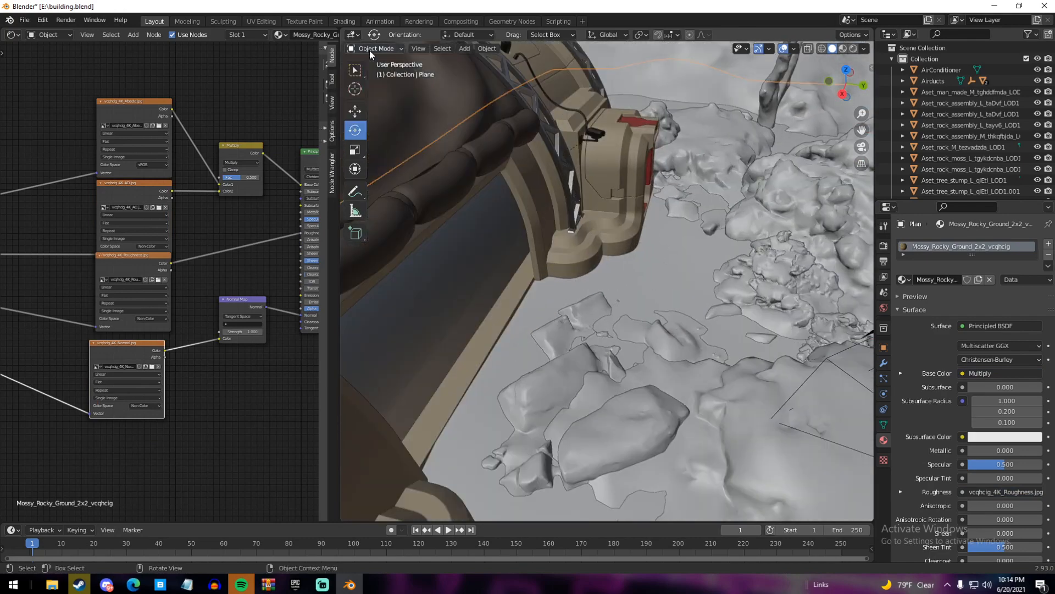
{"action": "left_click", "coordinate": [375, 48]}
{"action": "left_click", "coordinate": [378, 109]}
Paint separate full-strength weight patches on the ground plane between the building entrance and the surrounding rocks
{"action": "mouse_move", "coordinate": [682, 217]}
{"action": "middle_mouse_down"}
{"action": "mouse_move", "coordinate": [583, 314]}
{"action": "mouse_move", "coordinate": [611, 297]}
{"action": "middle_mouse_up"}
{"action": "left_click", "coordinate": [601, 252]}
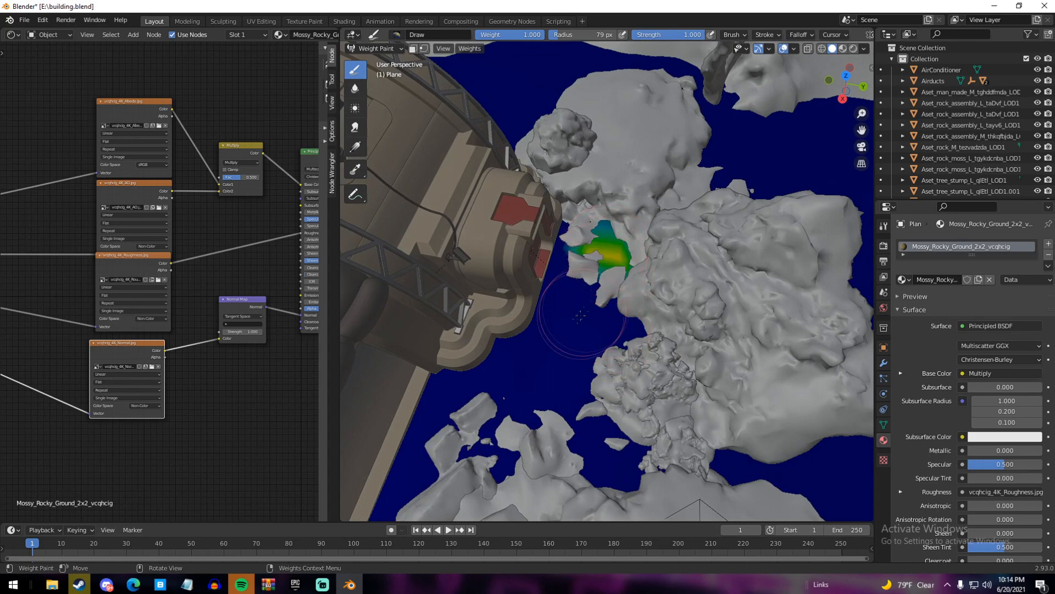
{"action": "left_click", "coordinate": [564, 341]}
{"action": "left_click", "coordinate": [447, 394]}
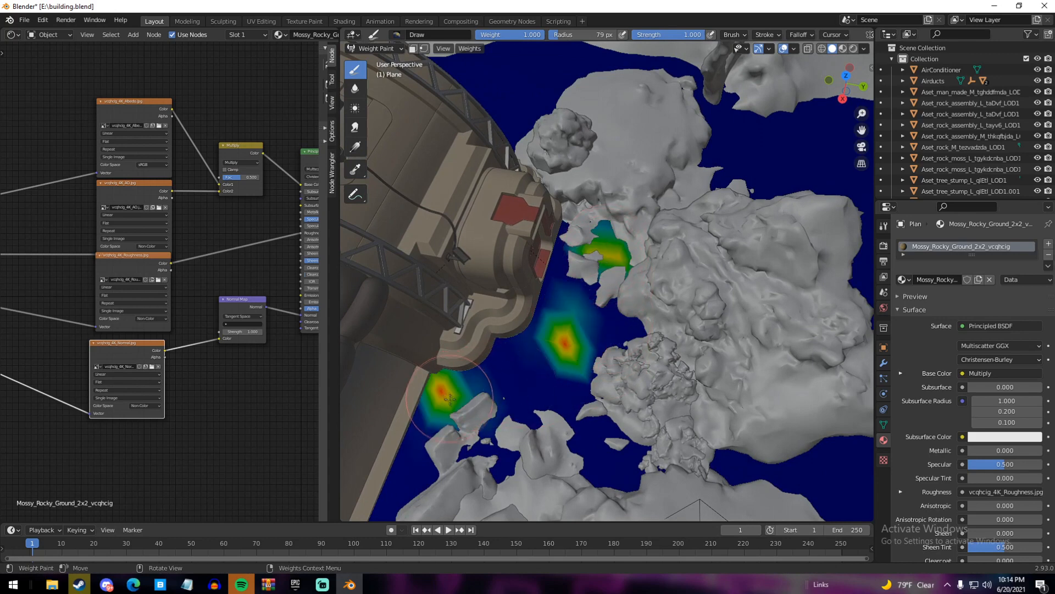
{"action": "left_click", "coordinate": [614, 456]}
{"action": "left_click", "coordinate": [738, 460]}
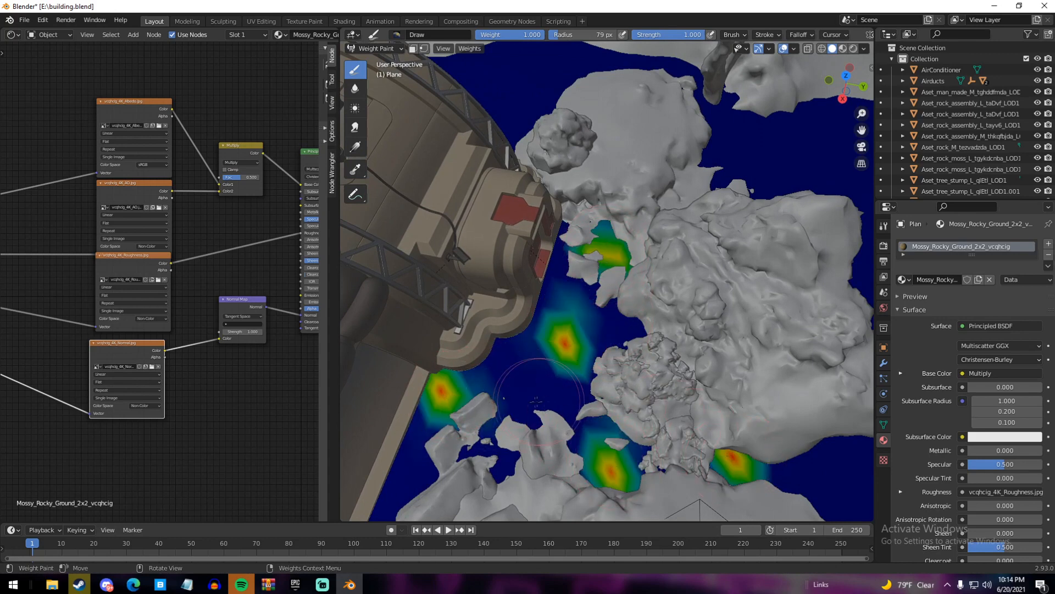
{"action": "left_click", "coordinate": [526, 398]}
{"action": "left_click", "coordinate": [623, 332]}
{"action": "mouse_move", "coordinate": [503, 352]}
{"action": "middle_mouse_down"}
{"action": "mouse_move", "coordinate": [488, 353]}
{"action": "mouse_move", "coordinate": [518, 377]}
{"action": "middle_mouse_up"}
{"action": "left_click", "coordinate": [543, 378]}
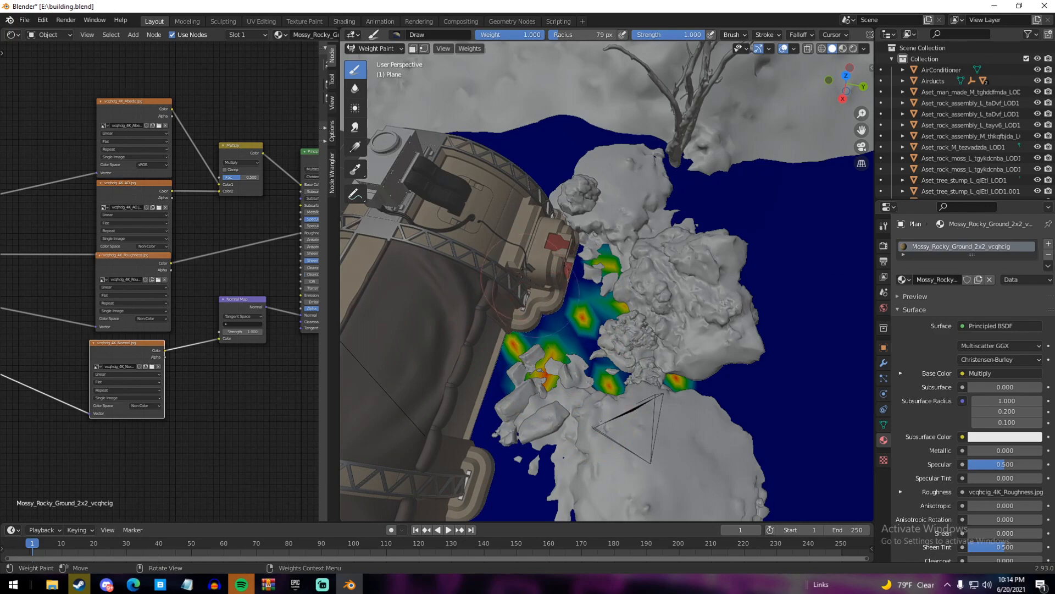
Return the ground plane to Object Mode and view the painted area beside the building
{"action": "left_click", "coordinate": [379, 51]}
{"action": "left_click", "coordinate": [379, 60]}
{"action": "mouse_move", "coordinate": [608, 295]}
{"action": "middle_mouse_down"}
{"action": "mouse_move", "coordinate": [642, 271]}
{"action": "mouse_move", "coordinate": [570, 273]}
{"action": "middle_mouse_up"}
{"action": "scroll", "coordinate": [642, 271], "scroll_direction": "up", "scroll_amount": 4}
{"action": "scroll", "coordinate": [642, 271], "scroll_direction": "down", "scroll_amount": 4}
{"action": "scroll", "coordinate": [570, 274], "scroll_direction": "down", "scroll_amount": 7}
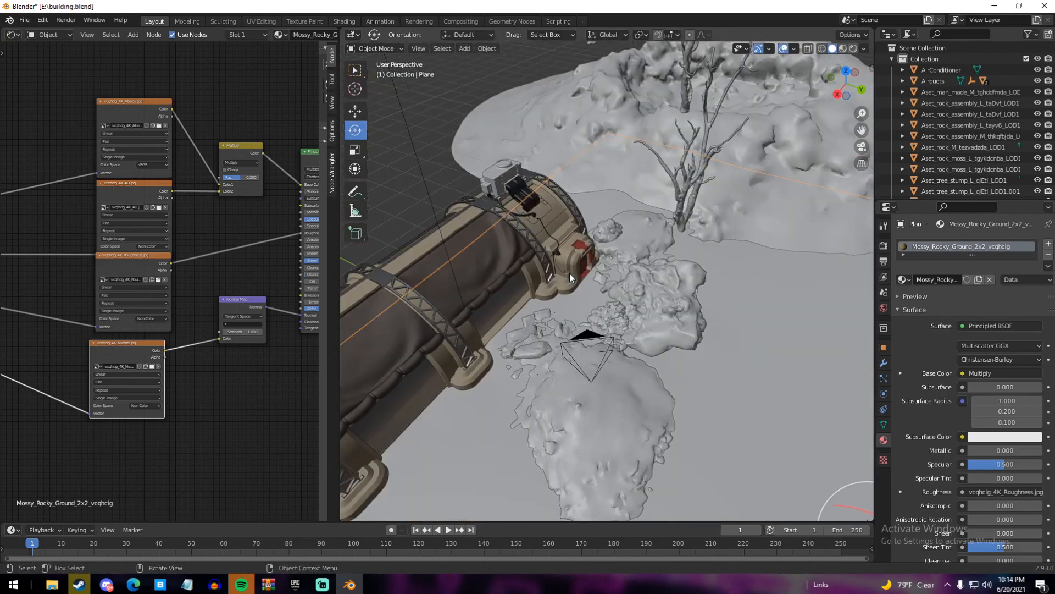
Add a new particle system of type Hair to the ground plane
{"action": "left_click", "coordinate": [883, 380]}
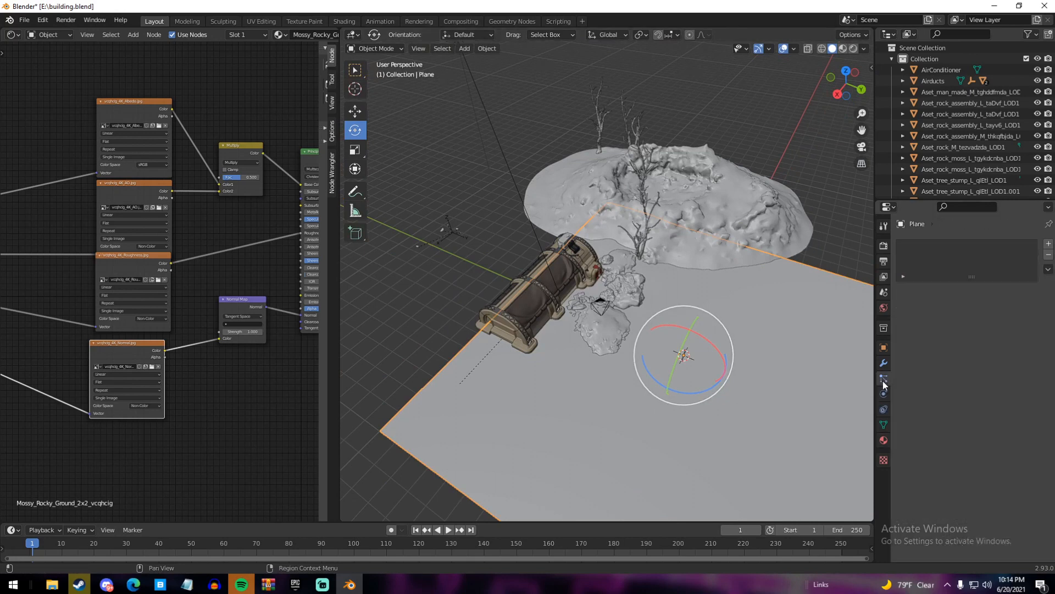
{"action": "left_click", "coordinate": [1048, 244]}
{"action": "left_click", "coordinate": [1001, 306]}
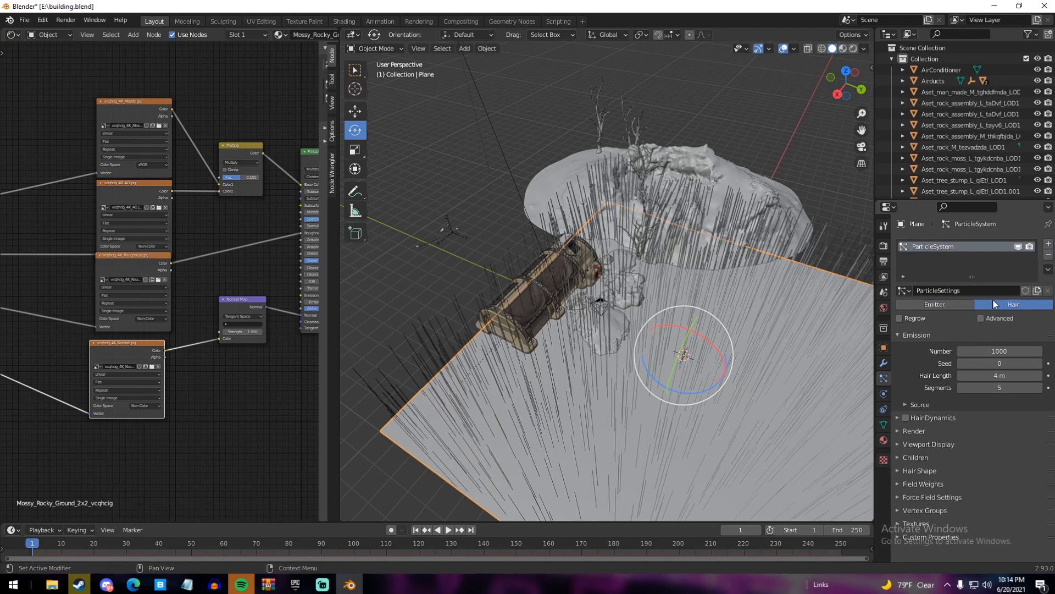
Render the ground plane's hair particles as a collection, using rocks as the instance collection
{"action": "left_click", "coordinate": [918, 430]}
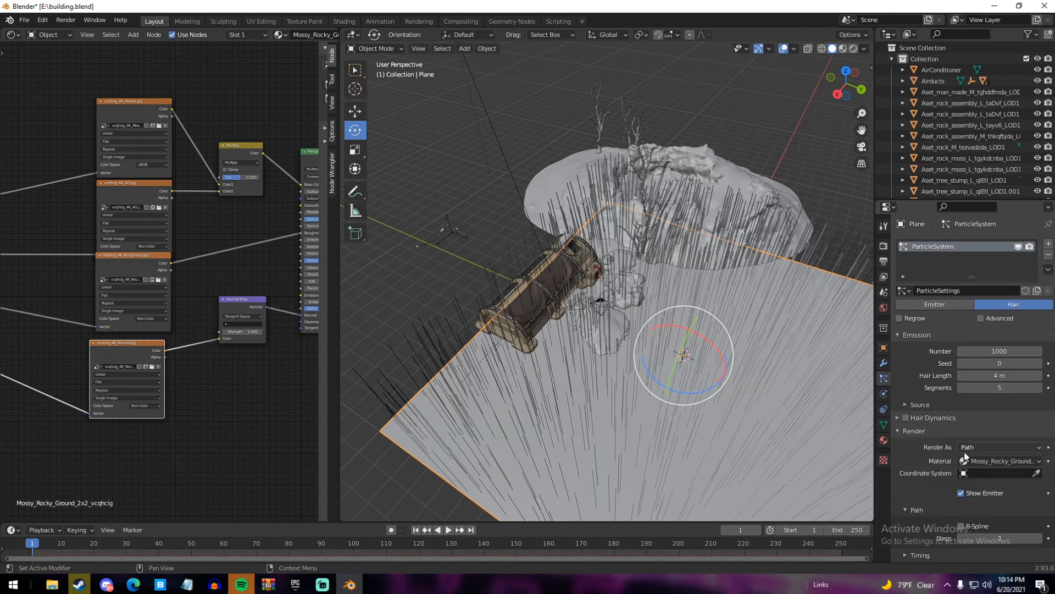
{"action": "left_click", "coordinate": [989, 446]}
{"action": "left_click", "coordinate": [978, 496]}
{"action": "scroll", "coordinate": [978, 497], "scroll_direction": "down", "scroll_amount": 4}
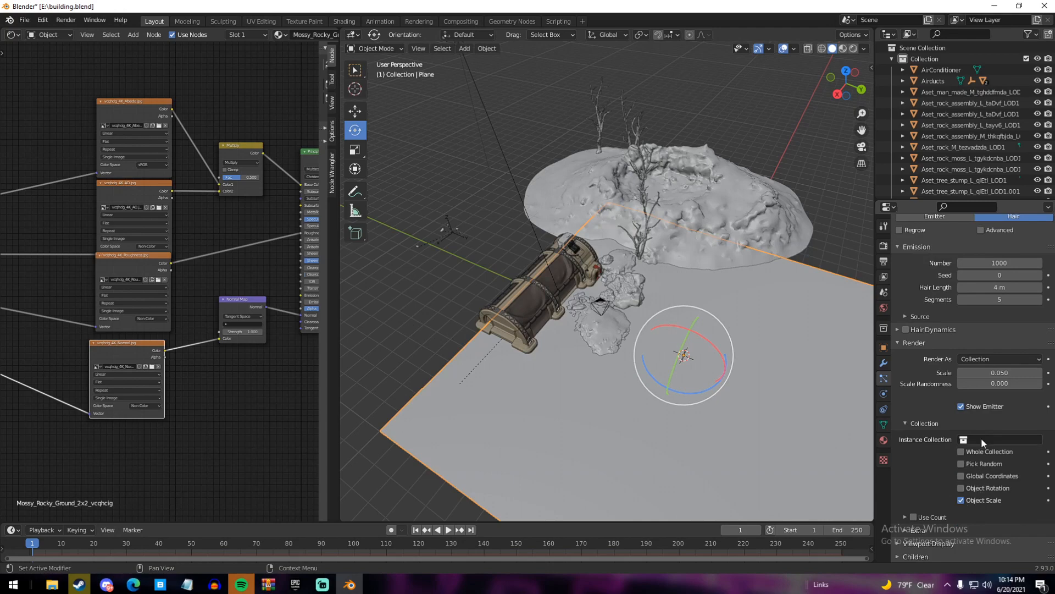
{"action": "left_click", "coordinate": [982, 439]}
{"action": "left_click", "coordinate": [954, 466]}
{"action": "scroll", "coordinate": [748, 424], "scroll_direction": "up", "scroll_amount": 8}
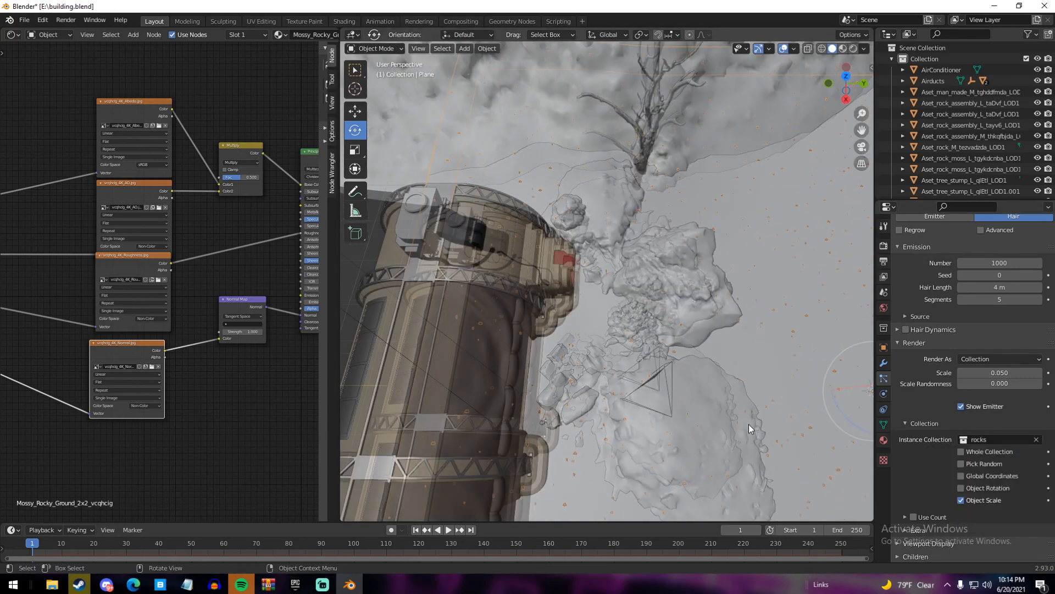
{"action": "scroll", "coordinate": [535, 309], "scroll_direction": "up", "scroll_amount": 6}
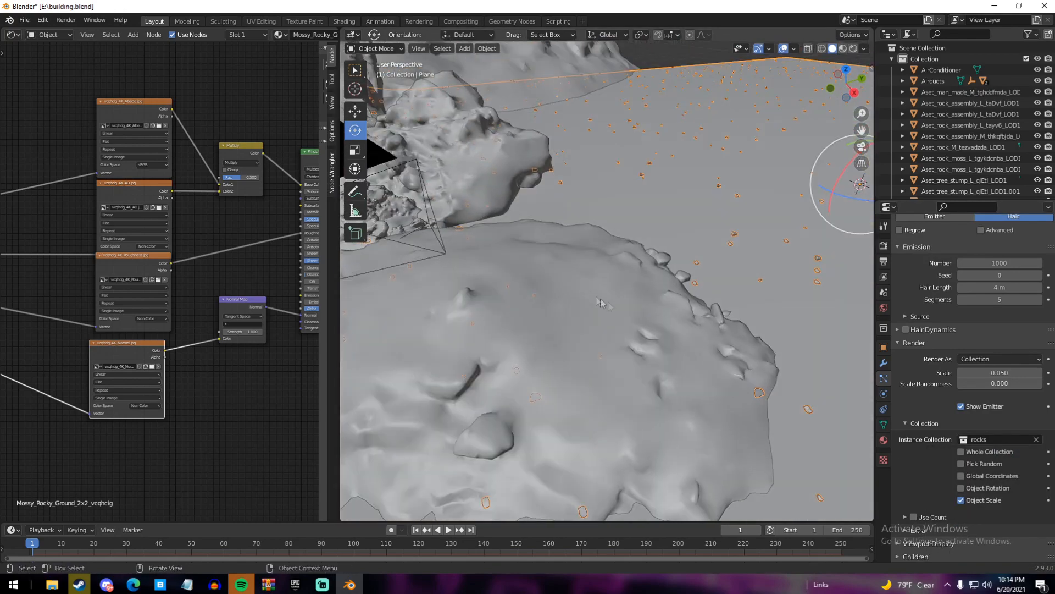
Limit the particle density to the painted vertex group named Group and check the stones beside the building
{"action": "left_click", "coordinate": [899, 343]}
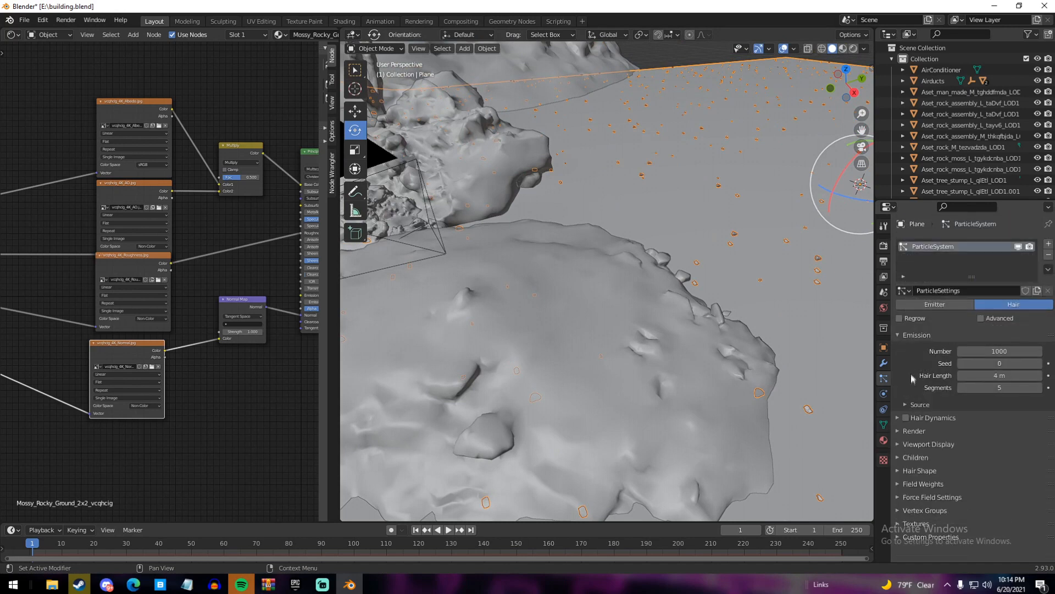
{"action": "left_click", "coordinate": [922, 512]}
{"action": "scroll", "coordinate": [912, 507], "scroll_direction": "down", "scroll_amount": 4}
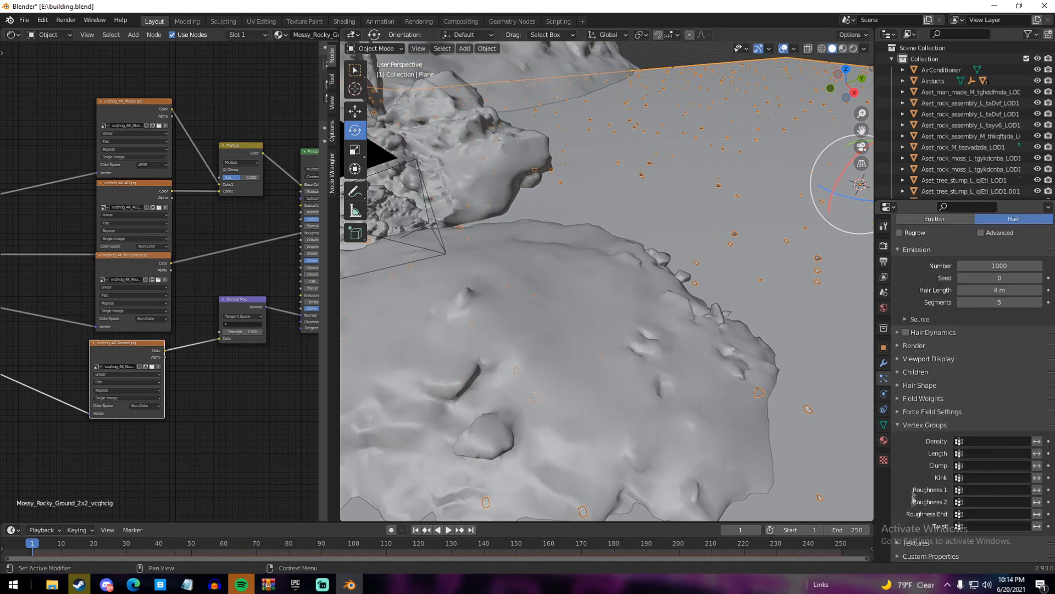
{"action": "left_click", "coordinate": [968, 440]}
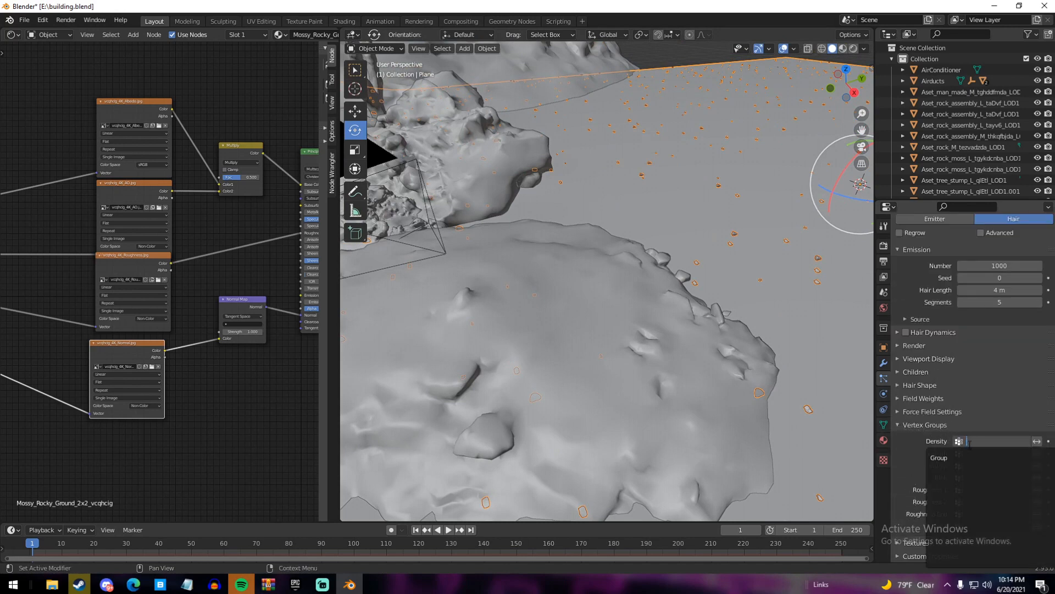
{"action": "left_click", "coordinate": [984, 456]}
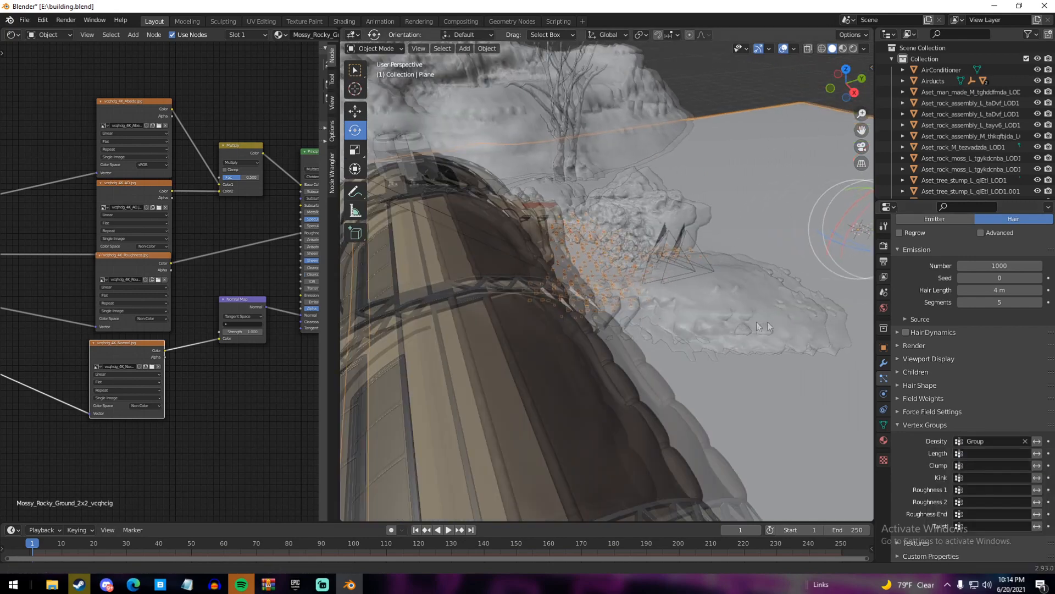
{"action": "scroll", "coordinate": [681, 332], "scroll_direction": "up", "scroll_amount": 6}
{"action": "middle_click_drag", "start_coordinate": [764, 327], "coordinate": [635, 335]}
{"action": "scroll", "coordinate": [635, 336], "scroll_direction": "up", "scroll_amount": 4}
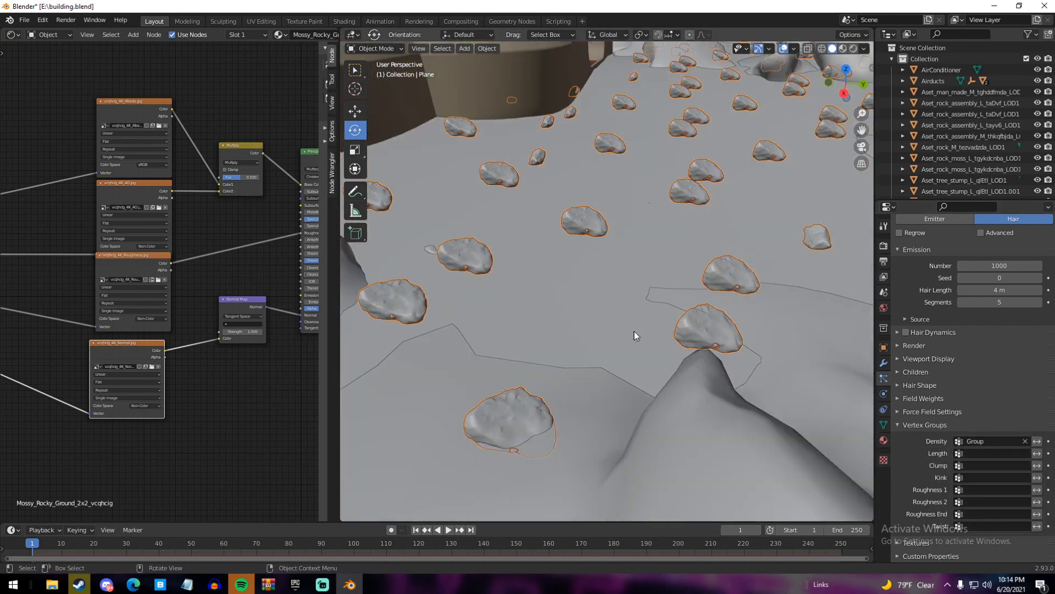
{"action": "scroll", "coordinate": [636, 335], "scroll_direction": "down", "scroll_amount": 5}
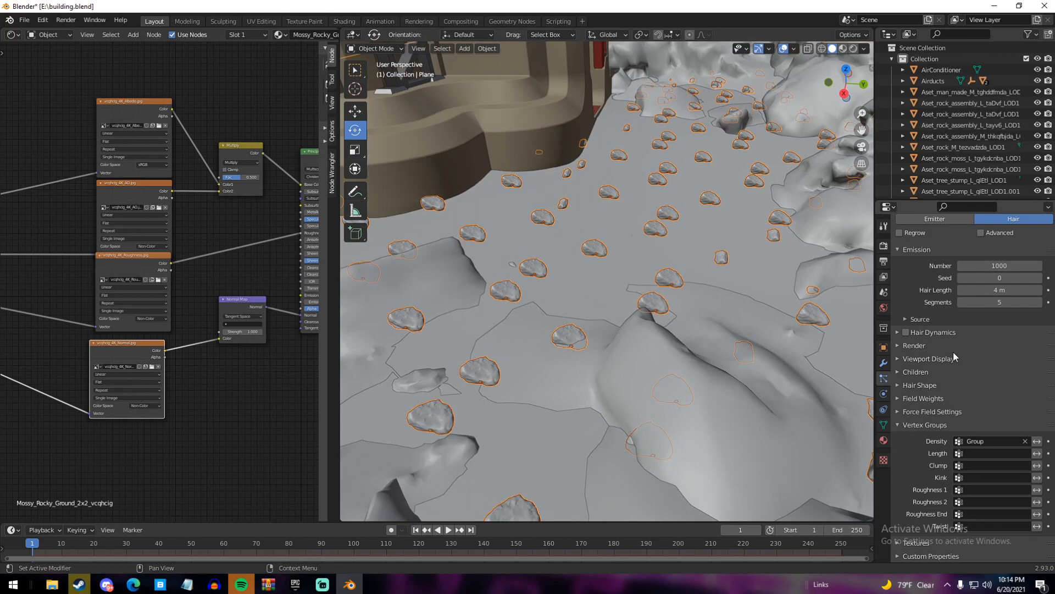
Enable Pick Random for the instanced rocks collection and inspect the scattered stones up close
{"action": "left_click", "coordinate": [911, 425]}
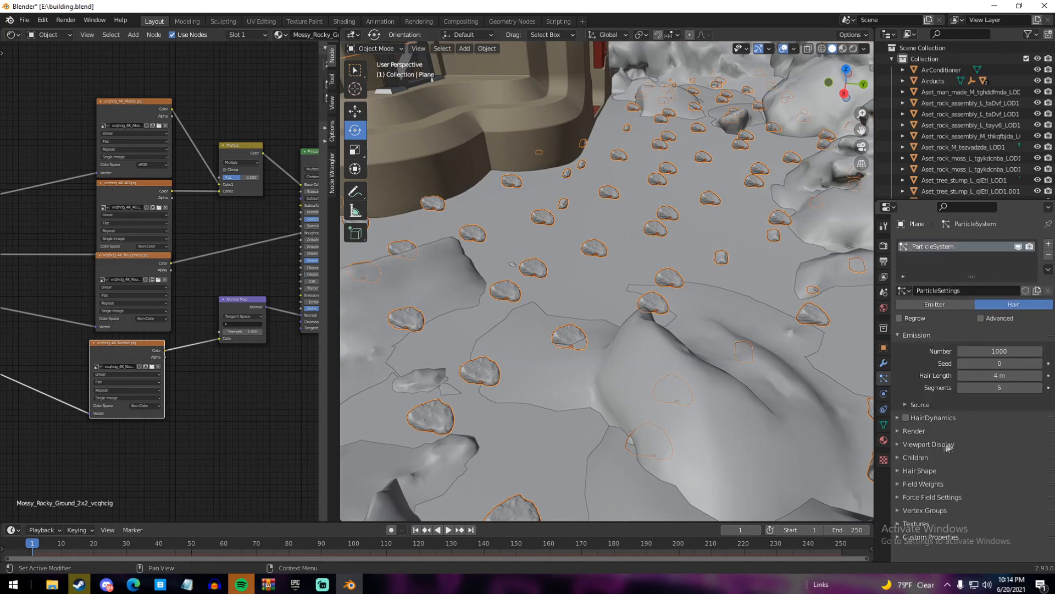
{"action": "left_click", "coordinate": [915, 431]}
{"action": "scroll", "coordinate": [920, 429], "scroll_direction": "down", "scroll_amount": 5}
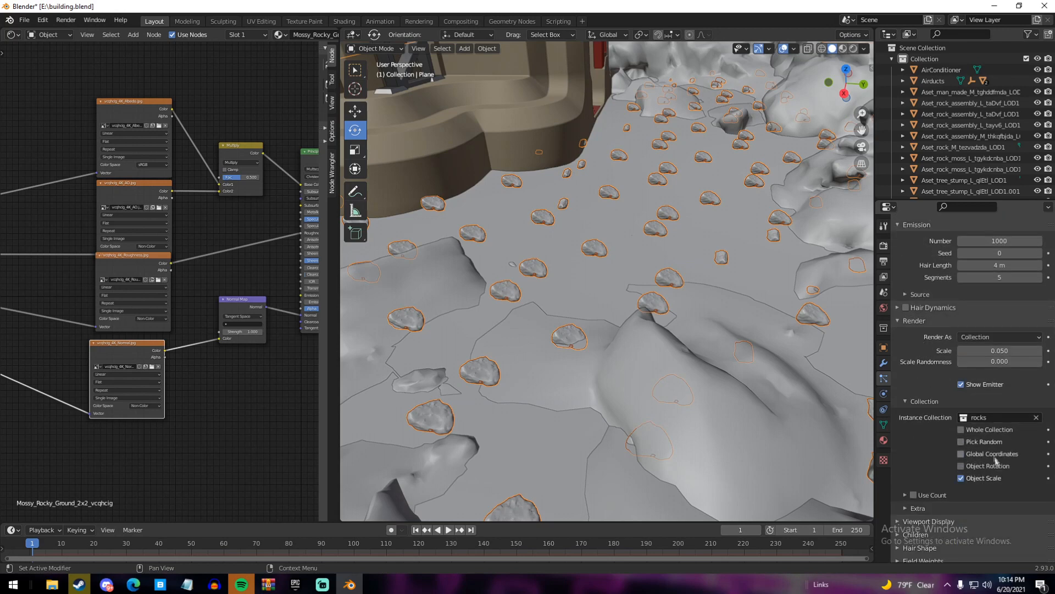
{"action": "left_click", "coordinate": [961, 478]}
{"action": "left_click", "coordinate": [961, 467]}
{"action": "left_click", "coordinate": [962, 466]}
{"action": "left_click", "coordinate": [962, 442]}
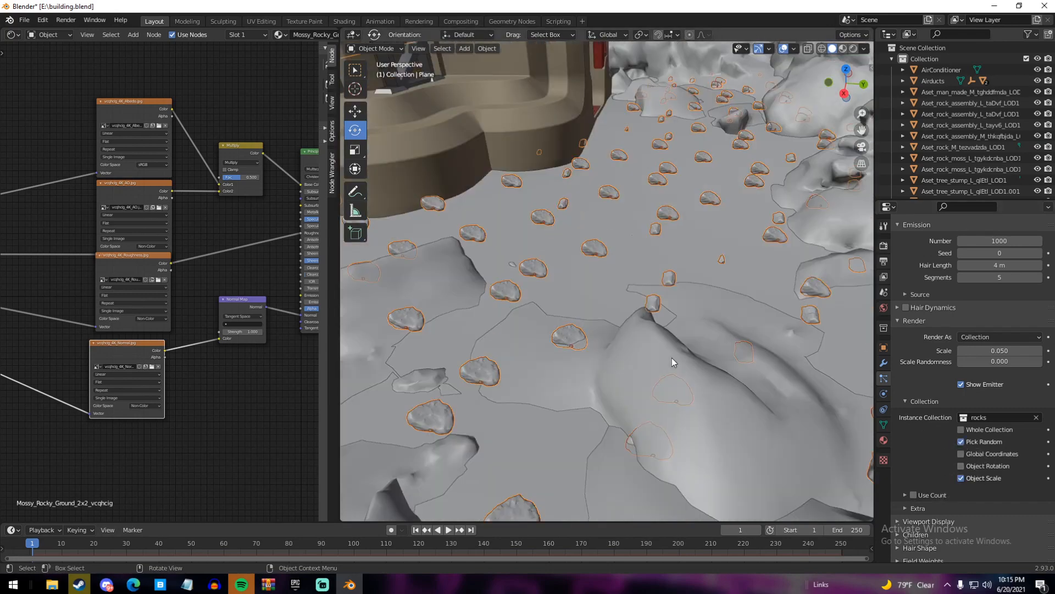
{"action": "middle_click_drag", "start_coordinate": [646, 298], "coordinate": [655, 274]}
{"action": "scroll", "coordinate": [636, 292], "scroll_direction": "up", "scroll_amount": 5}
{"action": "scroll", "coordinate": [609, 278], "scroll_direction": "down", "scroll_amount": 8}
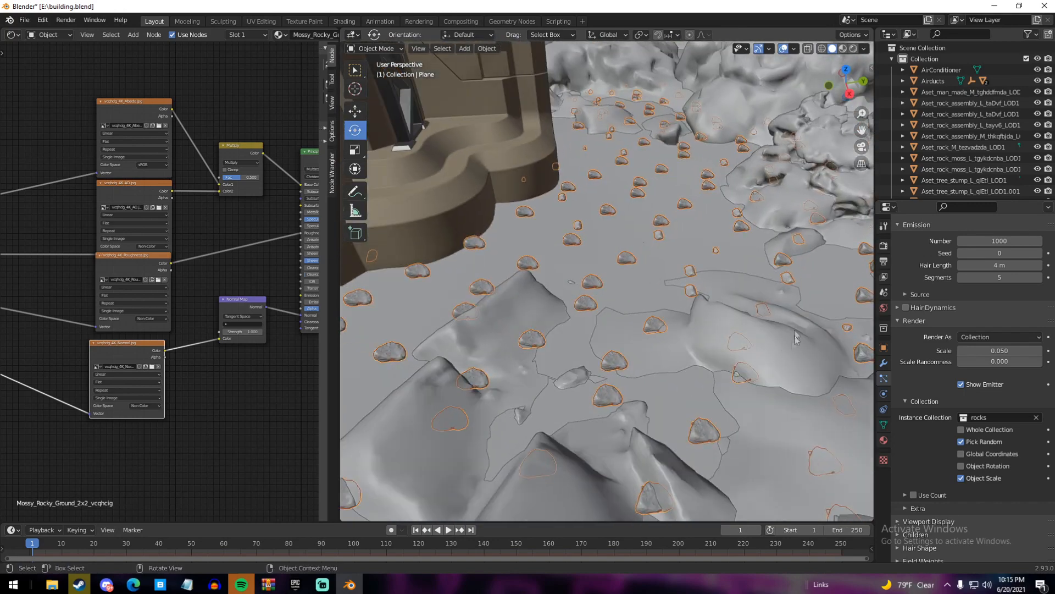
Set the scale randomness of the scattered rocks to 0.910
{"action": "left_click_drag", "start_coordinate": [992, 350], "coordinate": [1022, 362]}
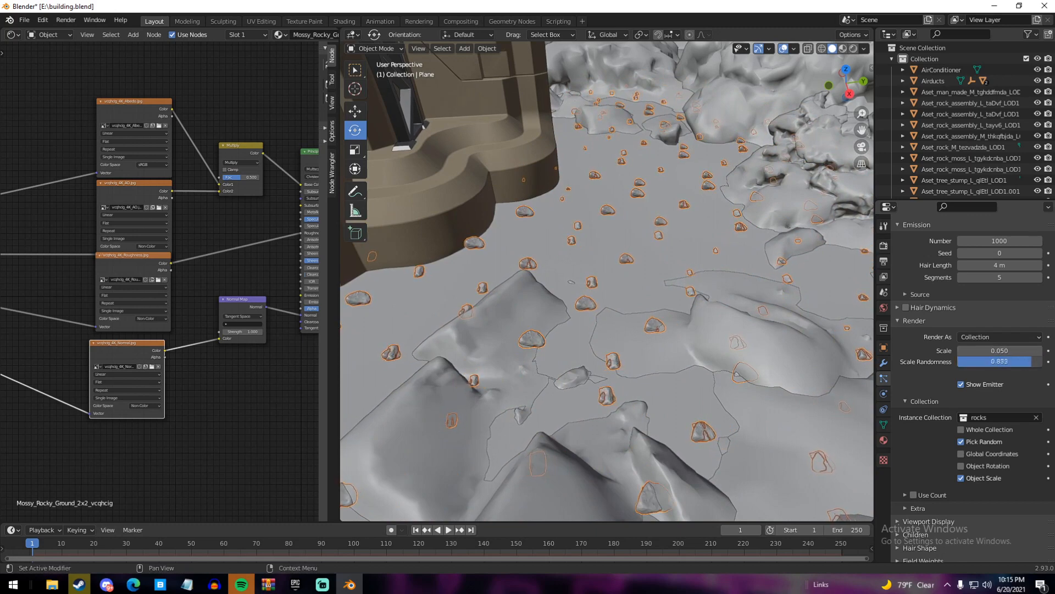
{"action": "scroll", "coordinate": [768, 334], "scroll_direction": "down", "scroll_amount": 5}
{"action": "middle_click_drag", "start_coordinate": [747, 341], "coordinate": [733, 345]}
{"action": "scroll", "coordinate": [938, 339], "scroll_direction": "up", "scroll_amount": 2}
{"action": "scroll", "coordinate": [813, 330], "scroll_direction": "up", "scroll_amount": 4}
Change the particle emission seed to 11 and inspect the new stone distribution
{"action": "left_click_drag", "start_coordinate": [984, 298], "coordinate": [1019, 298]}
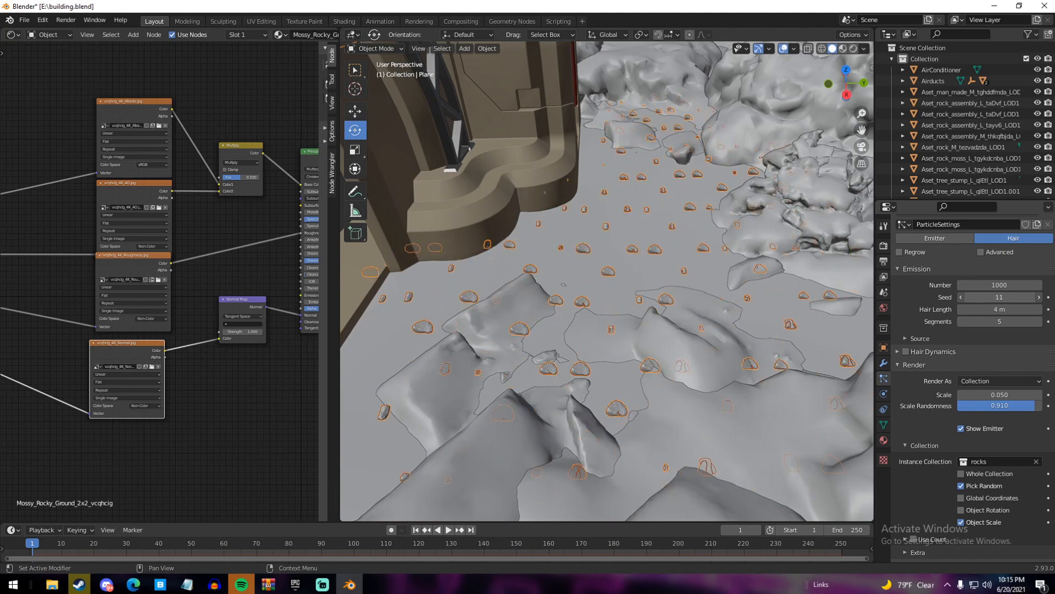
{"action": "middle_click_drag", "start_coordinate": [726, 325], "coordinate": [641, 287]}
{"action": "scroll", "coordinate": [644, 309], "scroll_direction": "up", "scroll_amount": 5}
{"action": "scroll", "coordinate": [921, 353], "scroll_direction": "down", "scroll_amount": 4}
{"action": "scroll", "coordinate": [924, 363], "scroll_direction": "down", "scroll_amount": 2}
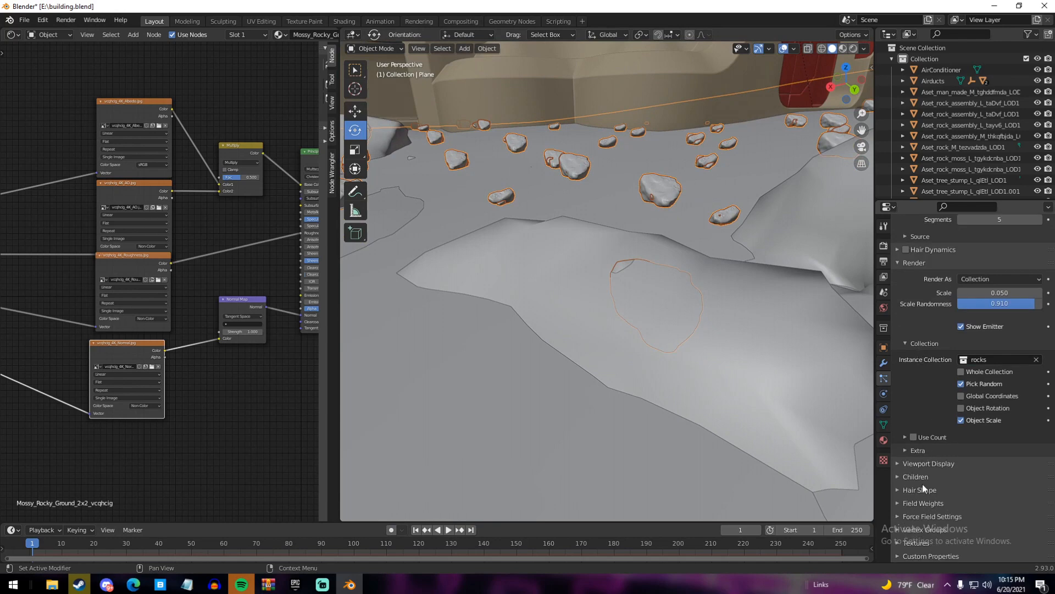
Set the number of emitted rock particles to 500
{"action": "scroll", "coordinate": [931, 468], "scroll_direction": "up", "scroll_amount": 7}
{"action": "left_click", "coordinate": [999, 336]}
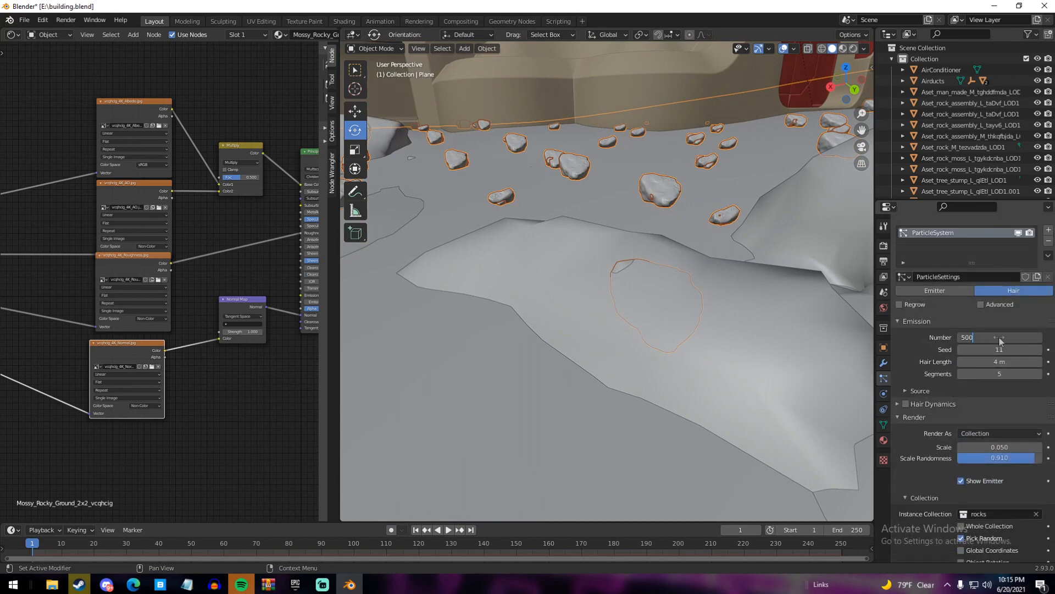
{"action": "key", "text": "Return"}
{"action": "scroll", "coordinate": [682, 334], "scroll_direction": "down", "scroll_amount": 7}
{"action": "middle_click_drag", "start_coordinate": [648, 331], "coordinate": [661, 348]}
{"action": "scroll", "coordinate": [744, 361], "scroll_direction": "down", "scroll_amount": 3}
{"action": "scroll", "coordinate": [662, 349], "scroll_direction": "down", "scroll_amount": 7}
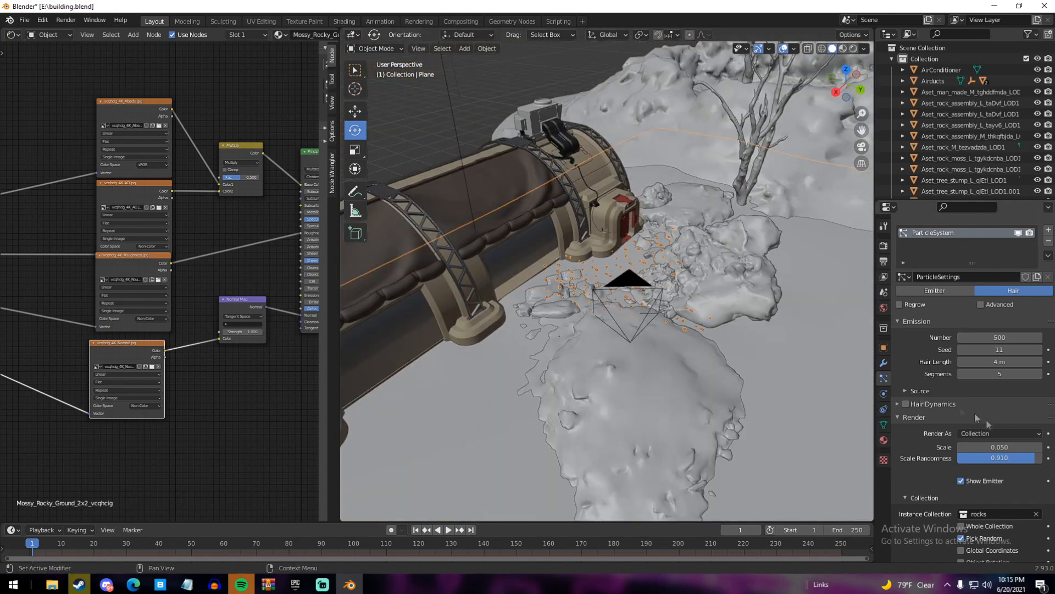
Set the render scale of the scattered rocks to 0.070, checking their size through the camera and from above
{"action": "scroll", "coordinate": [995, 480], "scroll_direction": "down", "scroll_amount": 3}
{"action": "left_click", "coordinate": [1038, 381]}
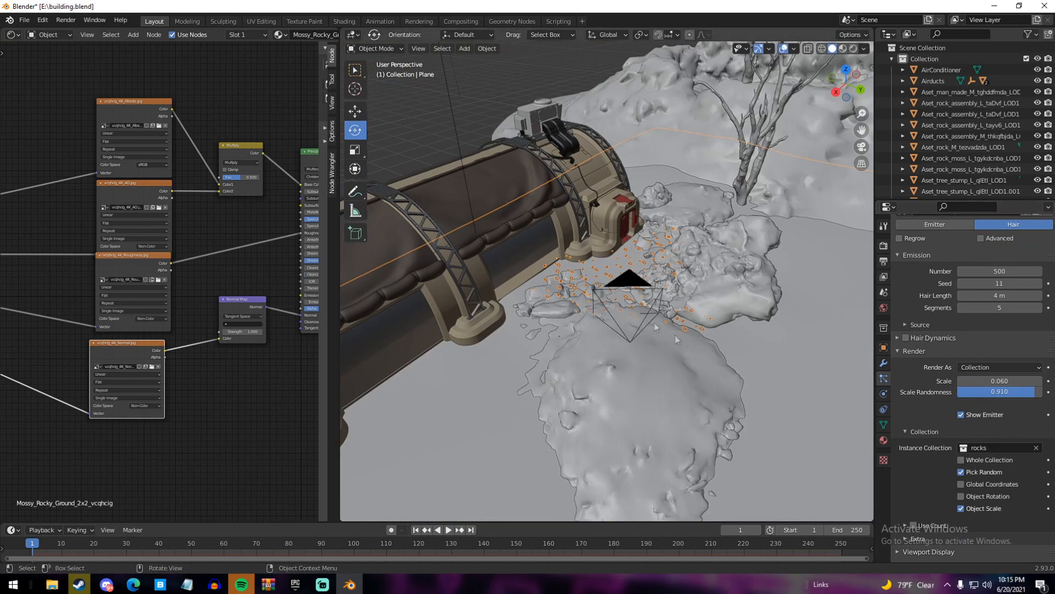
{"action": "key", "text": "KP_0"}
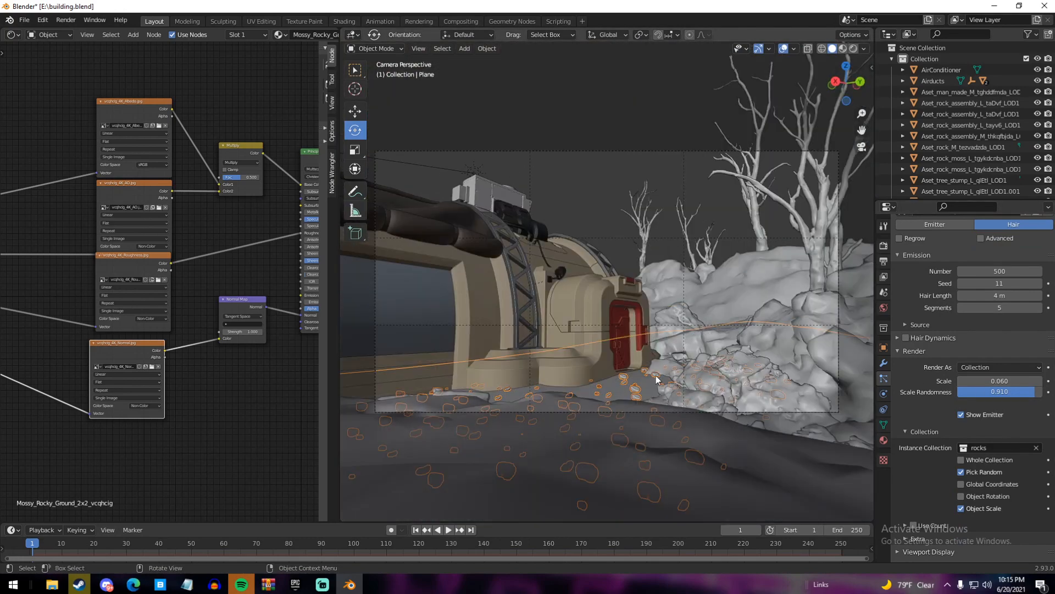
{"action": "left_click", "coordinate": [1038, 381]}
{"action": "key", "text": "a"}
{"action": "key", "text": "a"}
{"action": "middle_click_drag", "start_coordinate": [730, 360], "coordinate": [743, 441]}
{"action": "scroll", "coordinate": [664, 412], "scroll_direction": "down", "scroll_amount": 5}
{"action": "scroll", "coordinate": [724, 457], "scroll_direction": "down", "scroll_amount": 1}
{"action": "scroll", "coordinate": [744, 441], "scroll_direction": "up", "scroll_amount": 5}
{"action": "scroll", "coordinate": [601, 393], "scroll_direction": "up", "scroll_amount": 4}
{"action": "scroll", "coordinate": [601, 392], "scroll_direction": "up", "scroll_amount": 2}
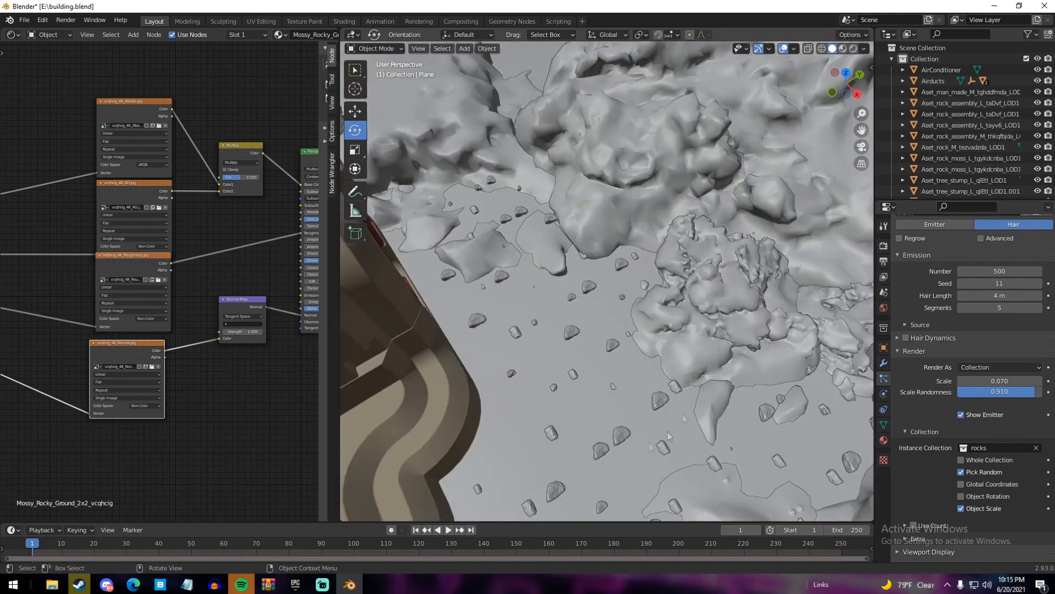
Switch to Quixel Bridge, clear the Mossy and Rocks search terms, and search for grass
{"action": "left_click", "coordinate": [321, 586]}
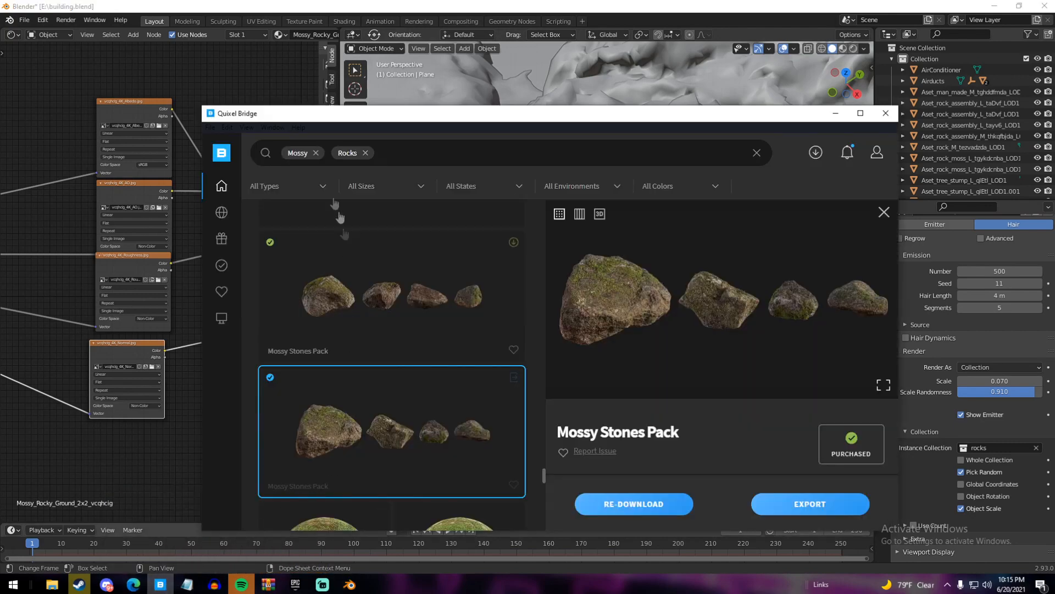
{"action": "left_click", "coordinate": [315, 153]}
{"action": "left_click", "coordinate": [315, 153]}
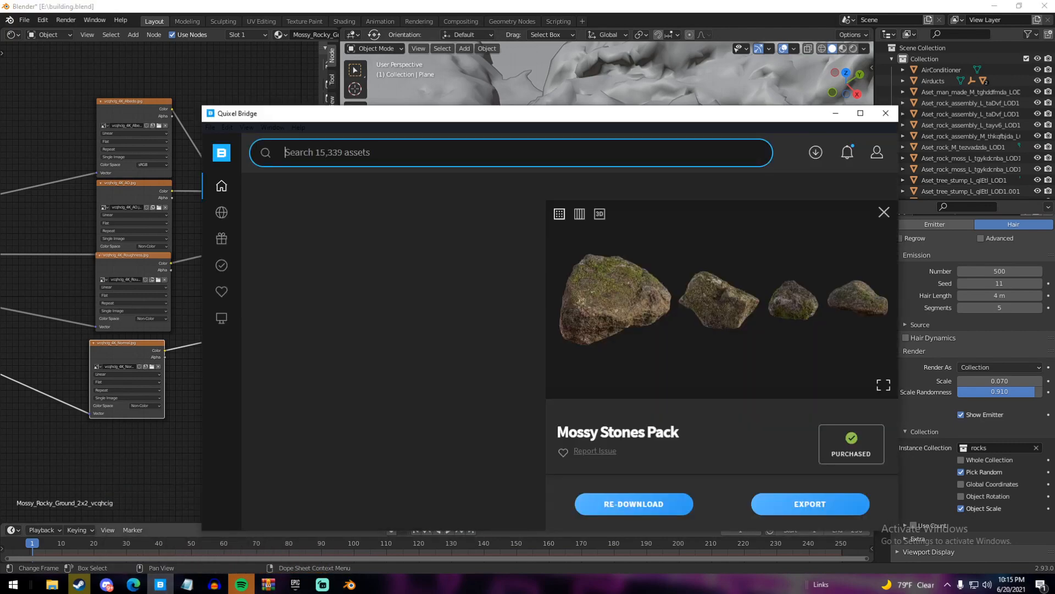
{"action": "type", "text": "g"}
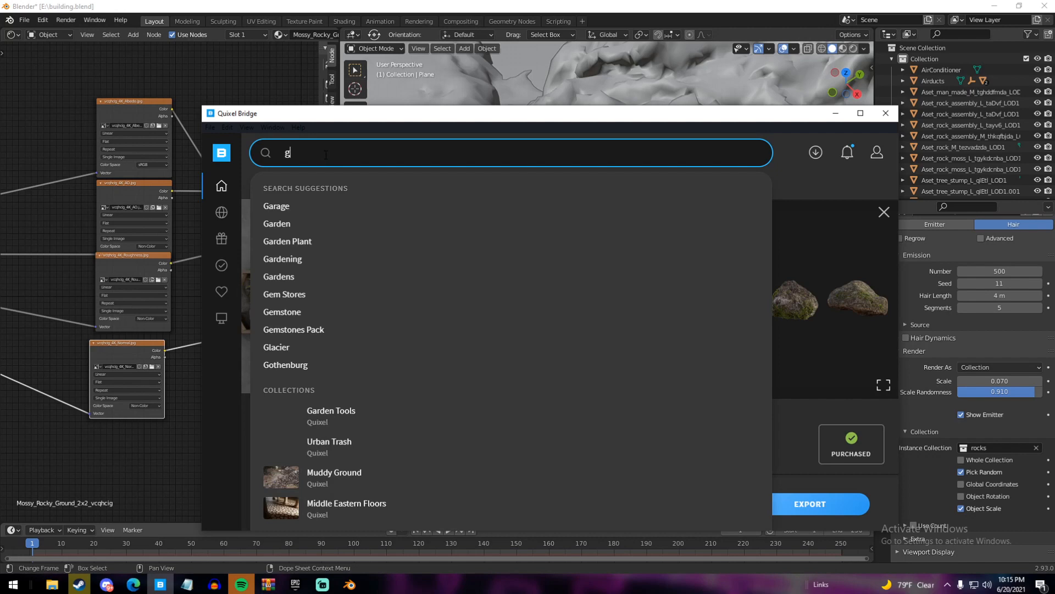
{"action": "type", "text": "rass"}
{"action": "key", "text": "Return"}
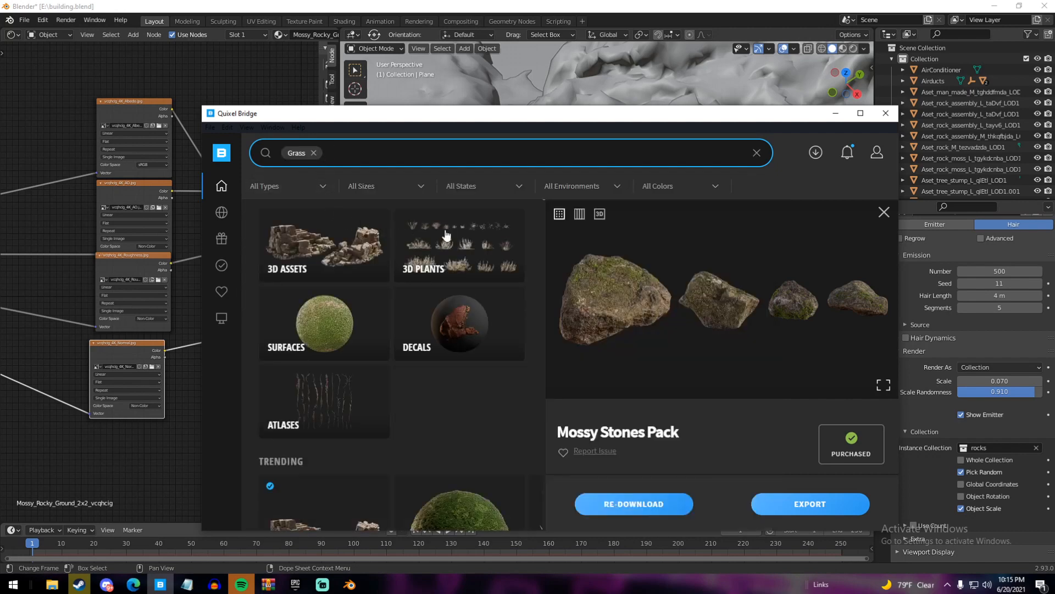
Narrow the grass search to the Grass category of 3D Plants
{"action": "left_click", "coordinate": [446, 235]}
{"action": "scroll", "coordinate": [425, 271], "scroll_direction": "down", "scroll_amount": 3}
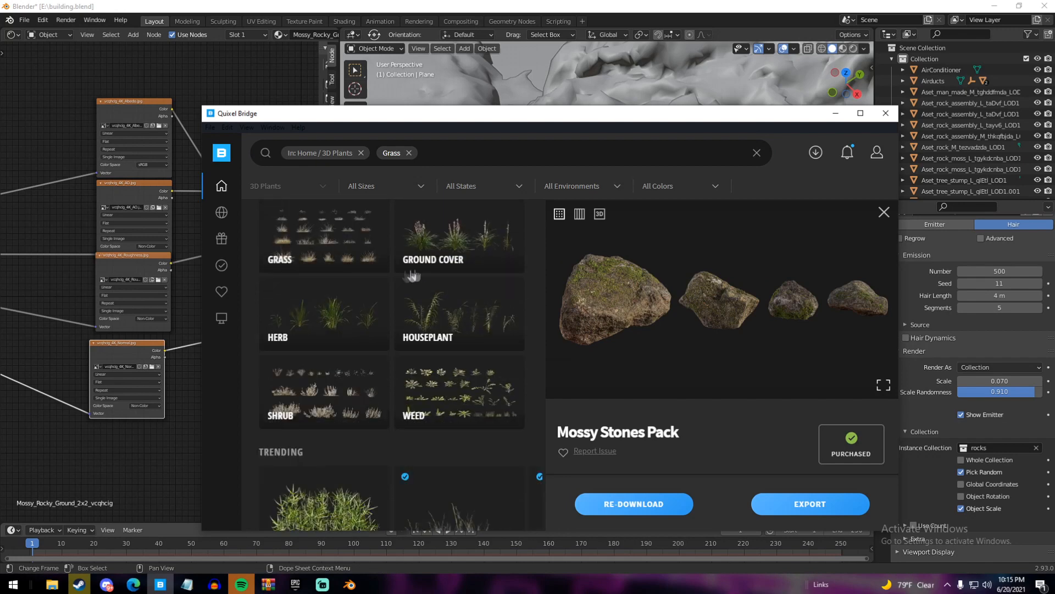
{"action": "left_click", "coordinate": [340, 256]}
Look through the 3D grass plants for a suitable dry, wild grass for the ground
{"action": "scroll", "coordinate": [395, 305], "scroll_direction": "down", "scroll_amount": 5}
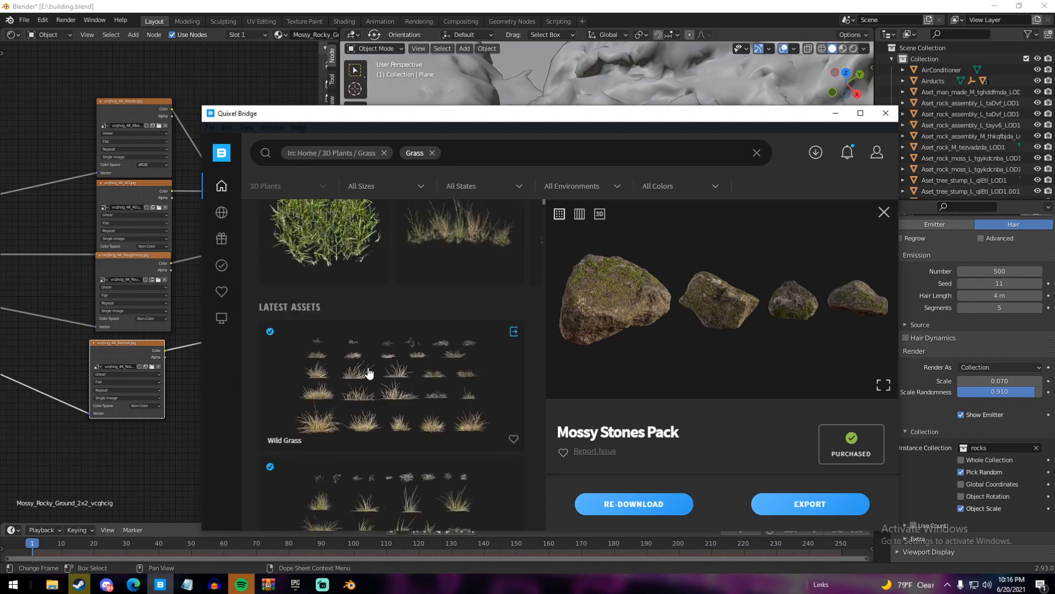
{"action": "scroll", "coordinate": [369, 373], "scroll_direction": "down", "scroll_amount": 8}
{"action": "scroll", "coordinate": [351, 358], "scroll_direction": "down", "scroll_amount": 8}
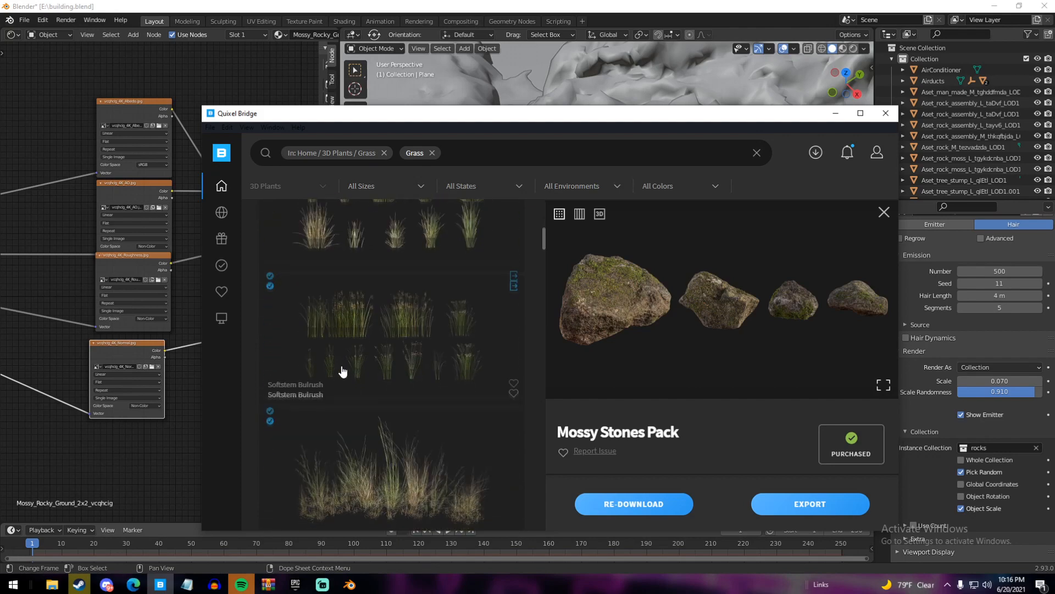
{"action": "scroll", "coordinate": [342, 372], "scroll_direction": "down", "scroll_amount": 2}
{"action": "scroll", "coordinate": [342, 371], "scroll_direction": "down", "scroll_amount": 6}
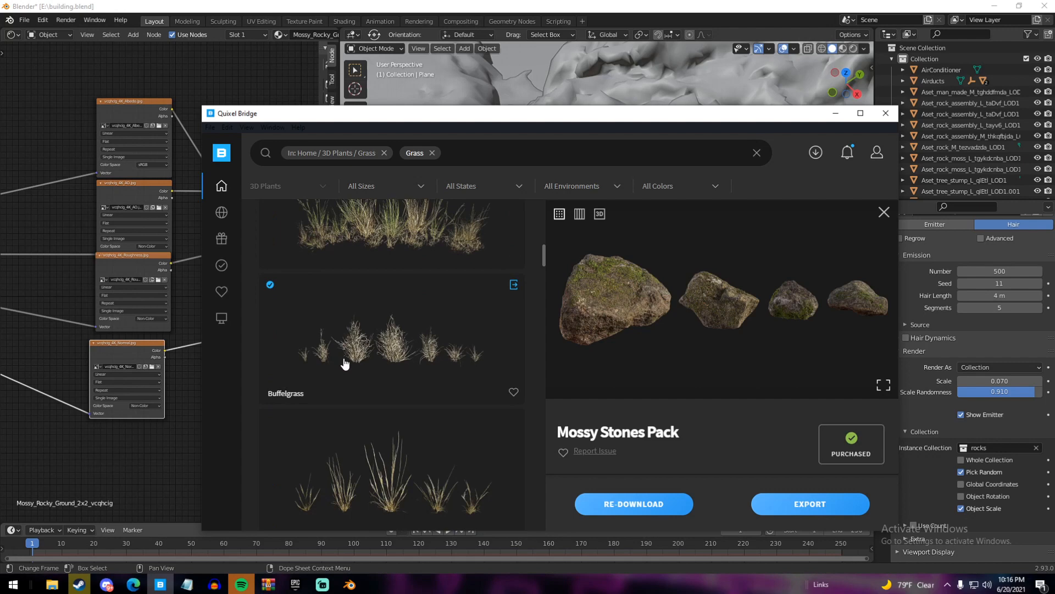
{"action": "scroll", "coordinate": [365, 345], "scroll_direction": "down", "scroll_amount": 6}
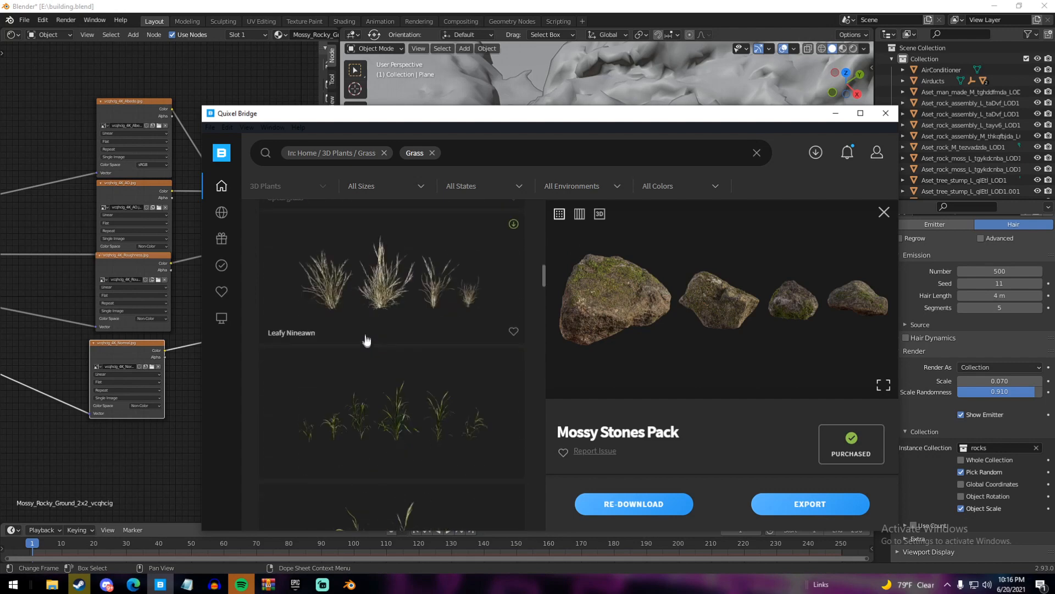
{"action": "scroll", "coordinate": [366, 334], "scroll_direction": "down", "scroll_amount": 6}
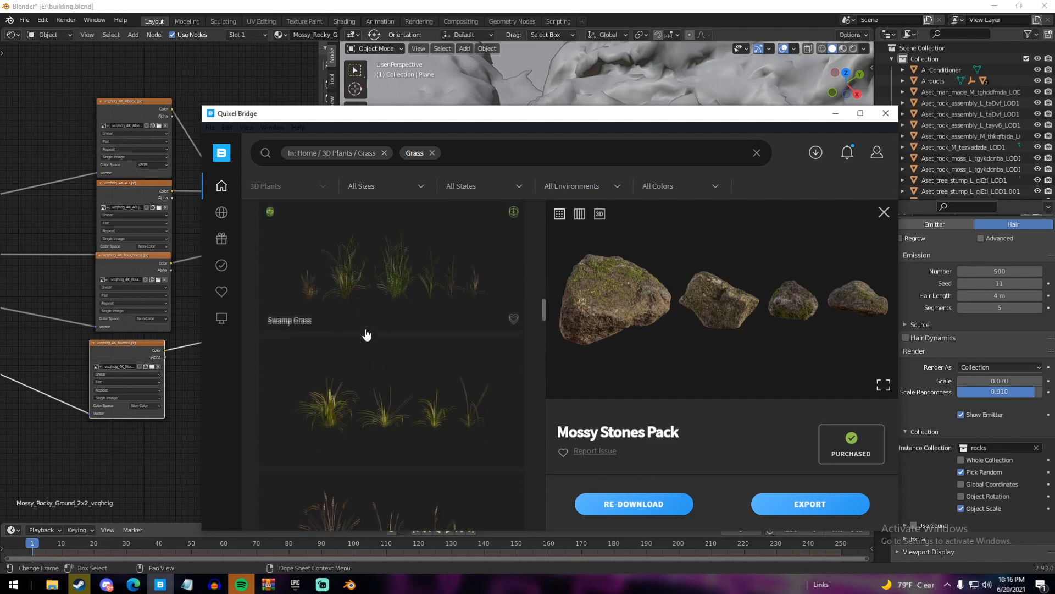
{"action": "scroll", "coordinate": [367, 335], "scroll_direction": "down", "scroll_amount": 5}
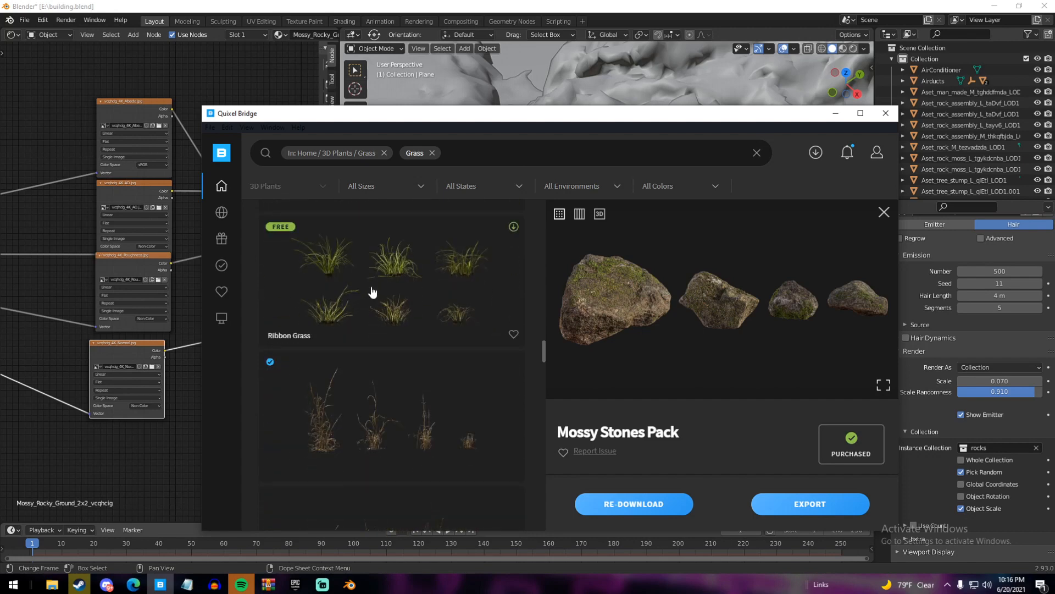
{"action": "scroll", "coordinate": [373, 292], "scroll_direction": "down", "scroll_amount": 5}
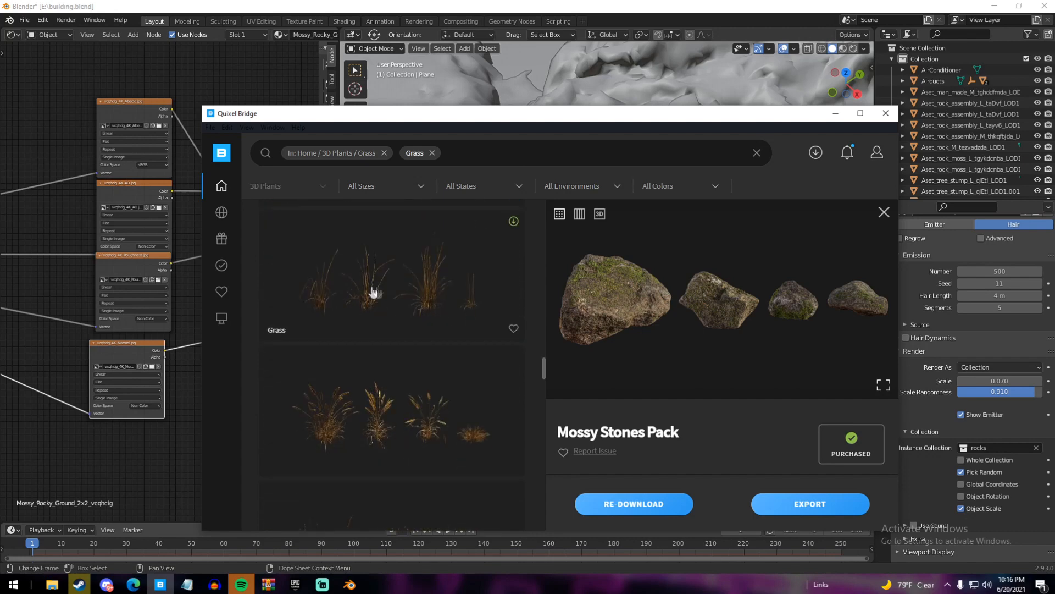
{"action": "scroll", "coordinate": [418, 293], "scroll_direction": "down", "scroll_amount": 5}
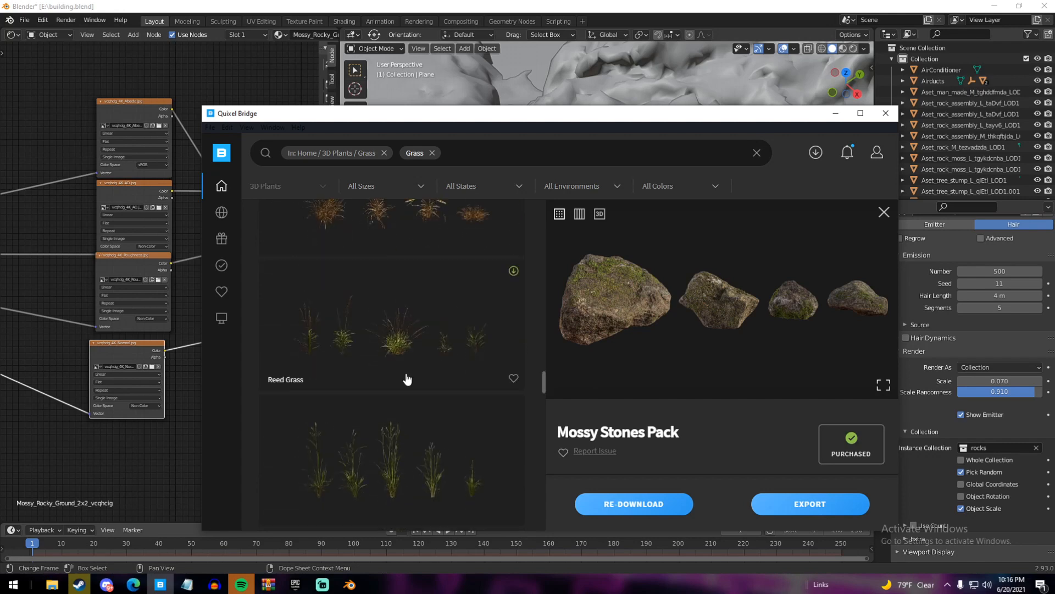
{"action": "scroll", "coordinate": [392, 348], "scroll_direction": "down", "scroll_amount": 5}
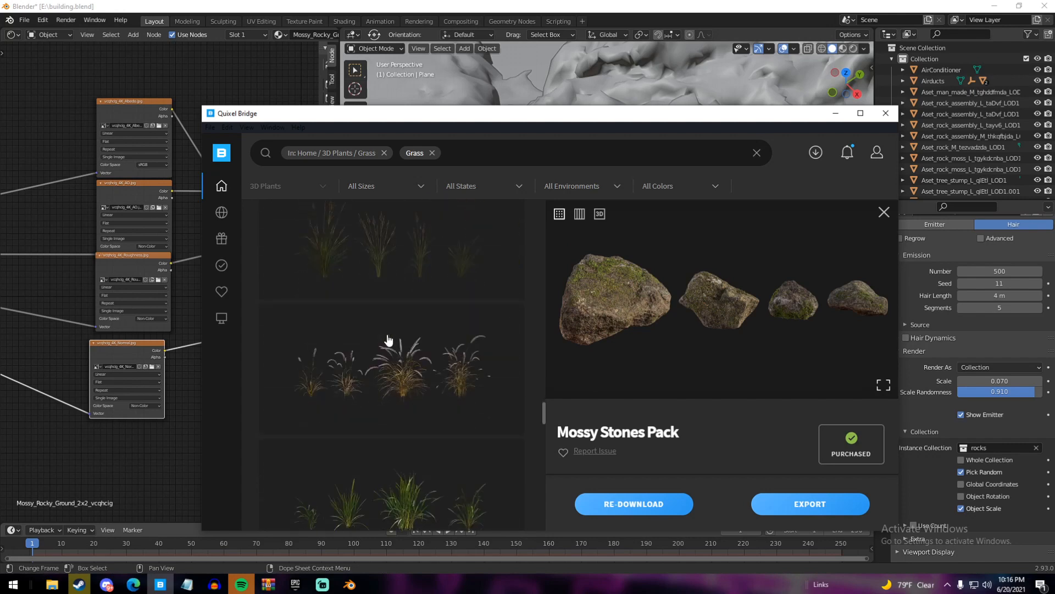
{"action": "scroll", "coordinate": [388, 340], "scroll_direction": "down", "scroll_amount": 5}
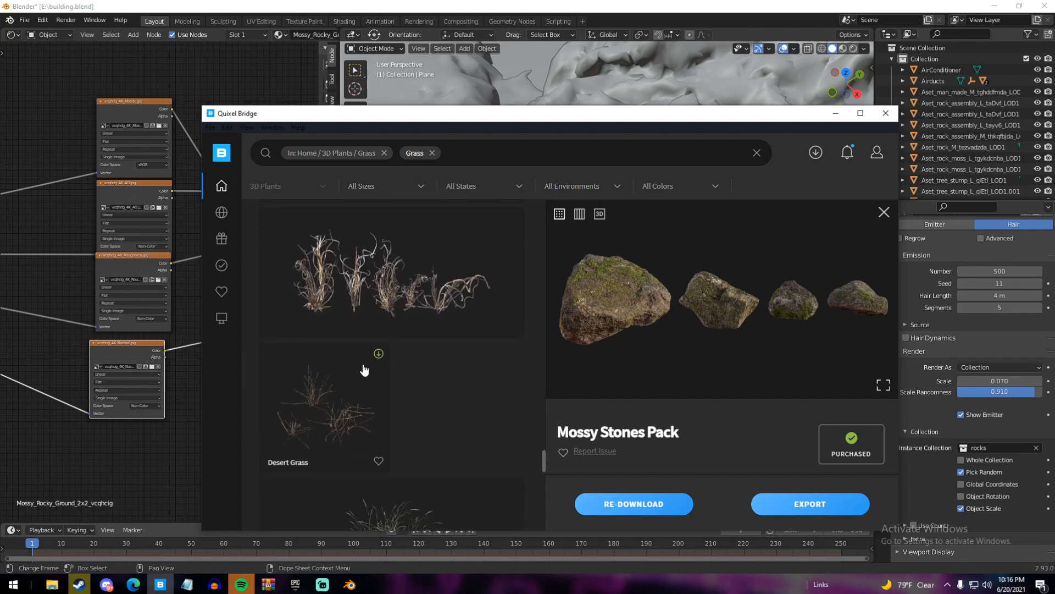
{"action": "scroll", "coordinate": [363, 370], "scroll_direction": "down", "scroll_amount": 5}
{"action": "scroll", "coordinate": [403, 367], "scroll_direction": "down", "scroll_amount": 5}
{"action": "scroll", "coordinate": [402, 386], "scroll_direction": "down", "scroll_amount": 5}
{"action": "scroll", "coordinate": [384, 415], "scroll_direction": "down", "scroll_amount": 5}
{"action": "scroll", "coordinate": [384, 415], "scroll_direction": "down", "scroll_amount": 5}
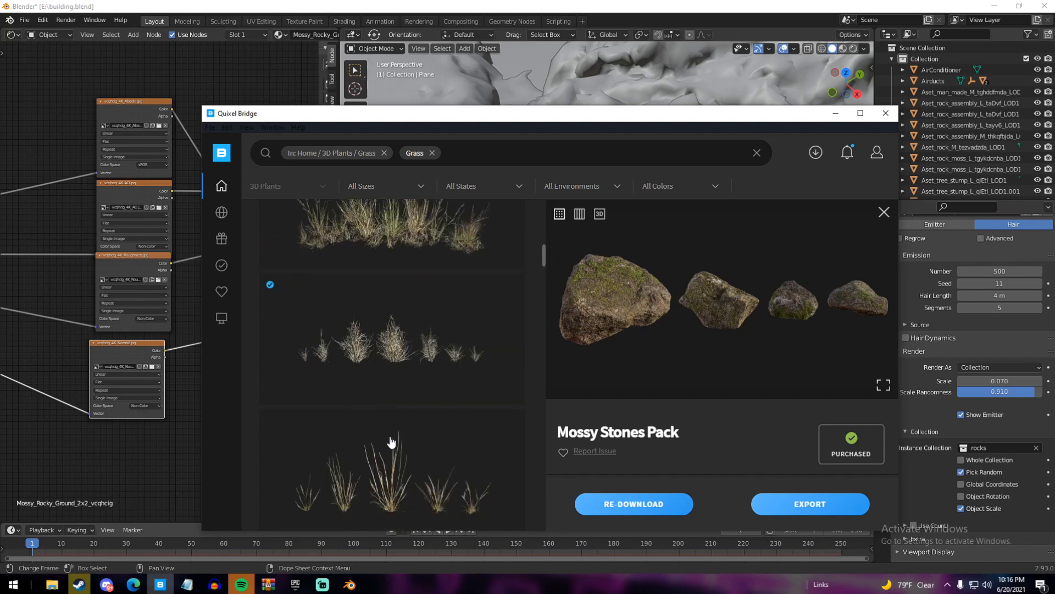
Export the Thatching Grass asset to Blender and switch back to the building scene
{"action": "scroll", "coordinate": [391, 446], "scroll_direction": "up", "scroll_amount": 2}
{"action": "scroll", "coordinate": [379, 342], "scroll_direction": "down", "scroll_amount": 3}
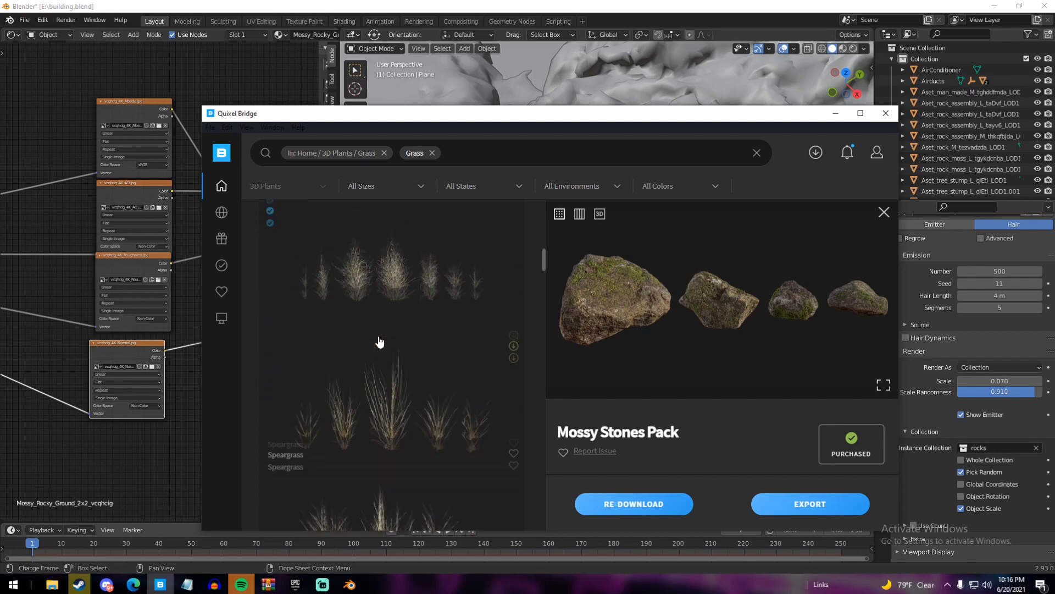
{"action": "scroll", "coordinate": [379, 342], "scroll_direction": "up", "scroll_amount": 1}
{"action": "left_click", "coordinate": [403, 231]}
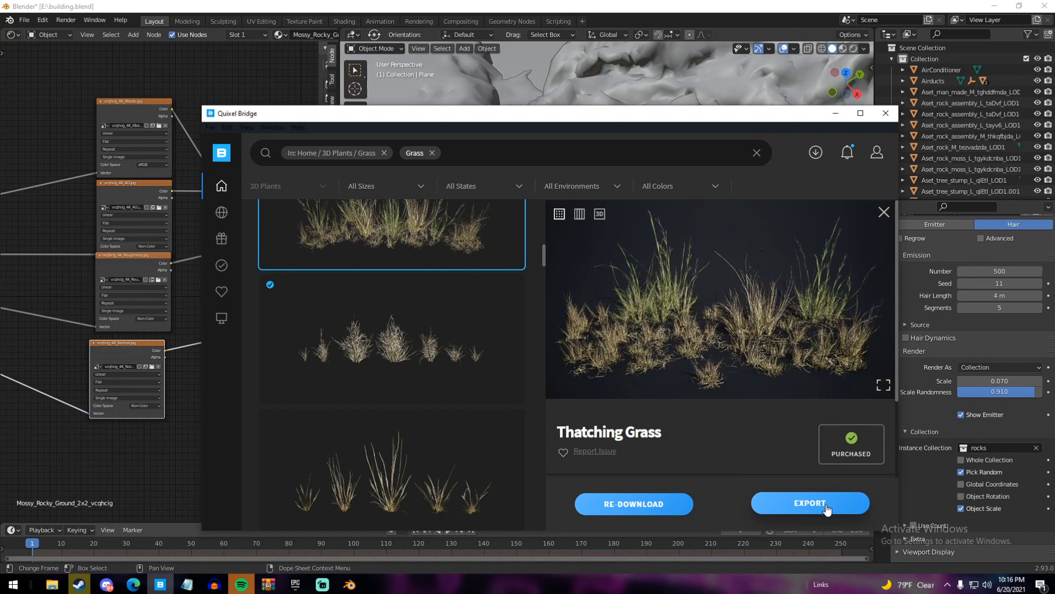
{"action": "left_click", "coordinate": [828, 511]}
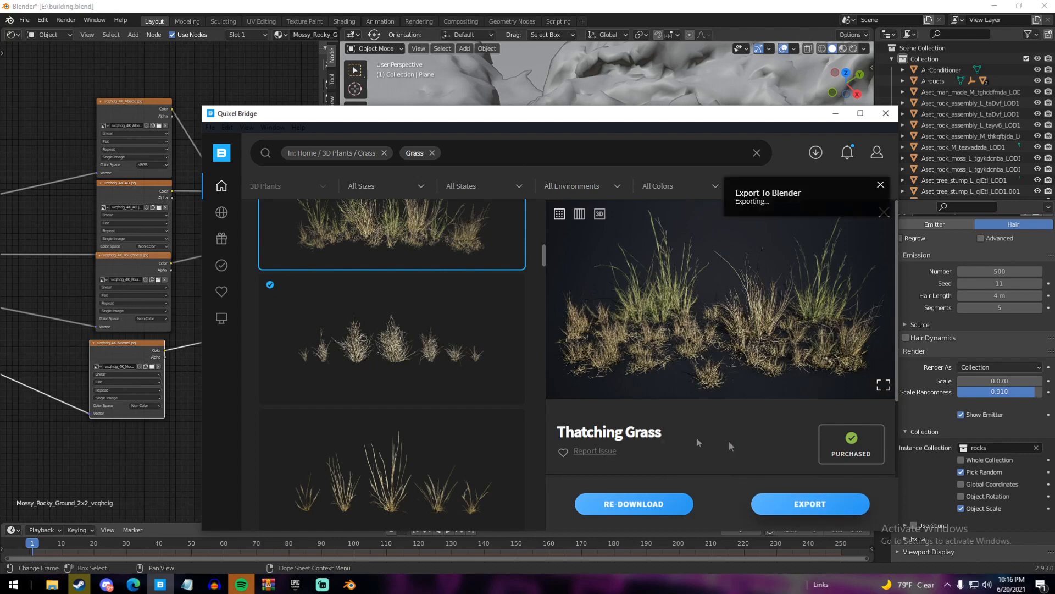
{"action": "left_click", "coordinate": [691, 6]}
{"action": "scroll", "coordinate": [698, 209], "scroll_direction": "down", "scroll_amount": 10}
{"action": "middle_click_drag", "start_coordinate": [698, 216], "coordinate": [725, 222], "text": "shift"}
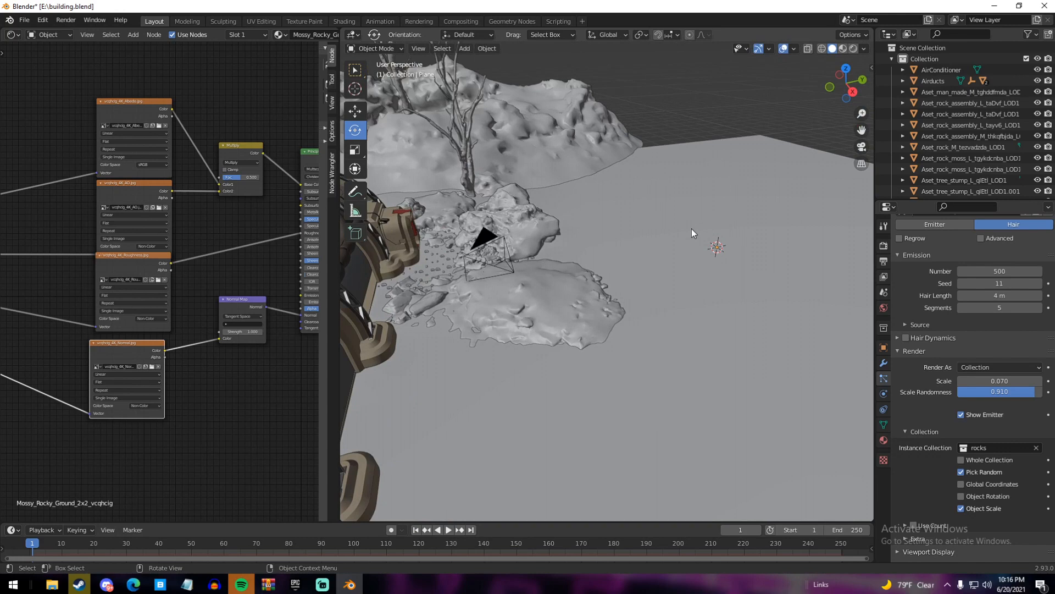
{"action": "scroll", "coordinate": [686, 226], "scroll_direction": "down", "scroll_amount": 2}
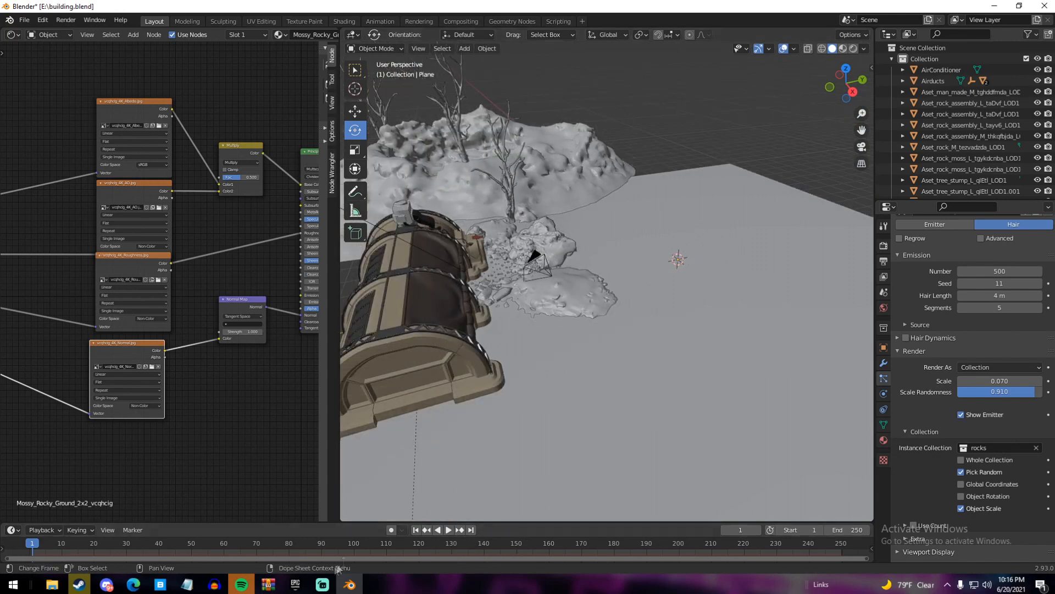
{"action": "left_click", "coordinate": [160, 585]}
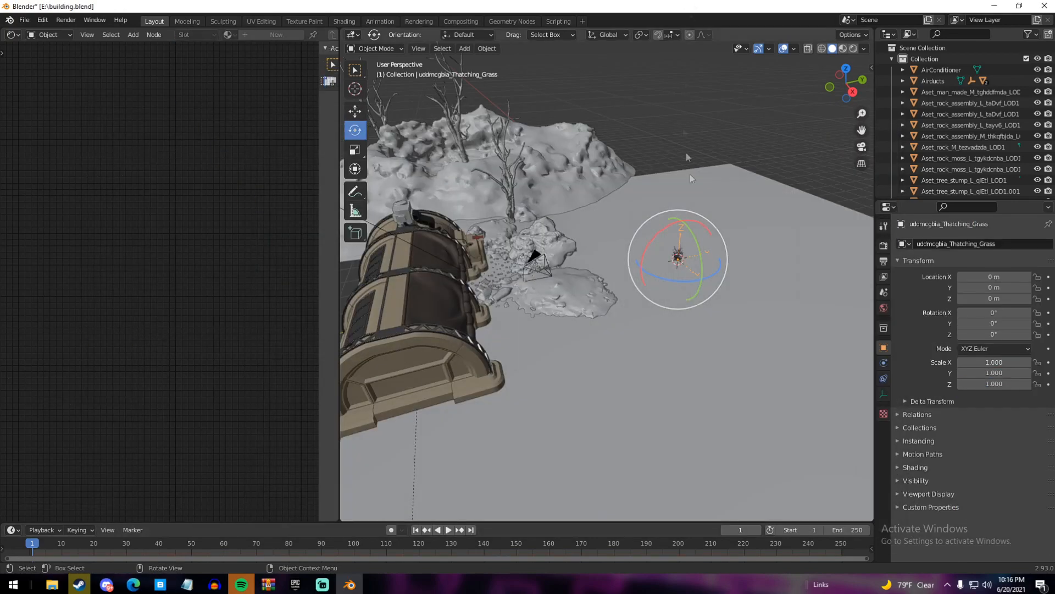
Select several overlapping Thatching Grass variants and move them about 0.10 m in X, 0.51 m in Y and 0.15 m in Z
{"action": "scroll", "coordinate": [694, 235], "scroll_direction": "down", "scroll_amount": 5}
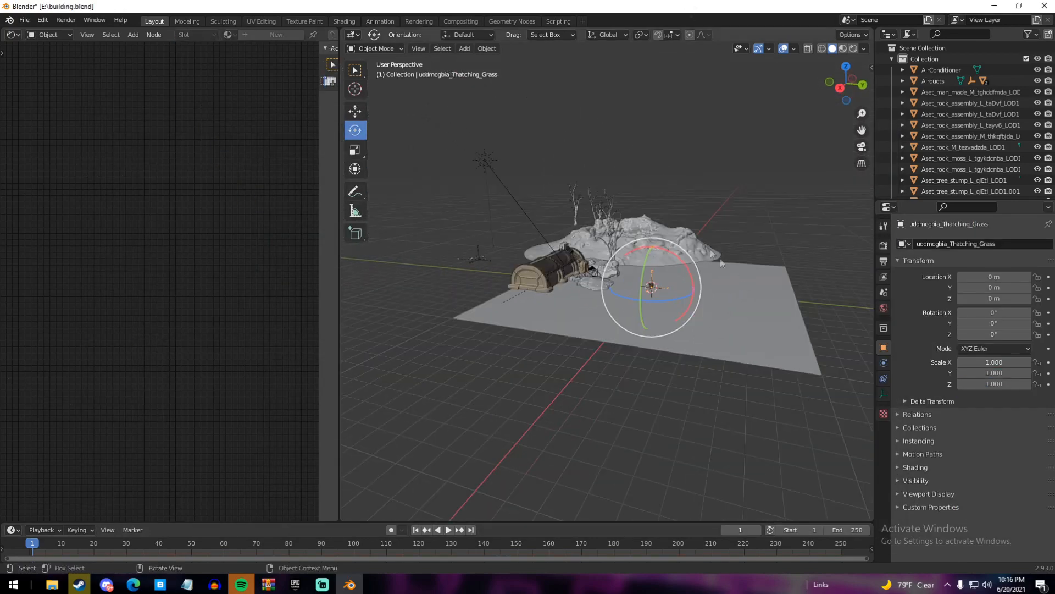
{"action": "scroll", "coordinate": [721, 302], "scroll_direction": "up", "scroll_amount": 4}
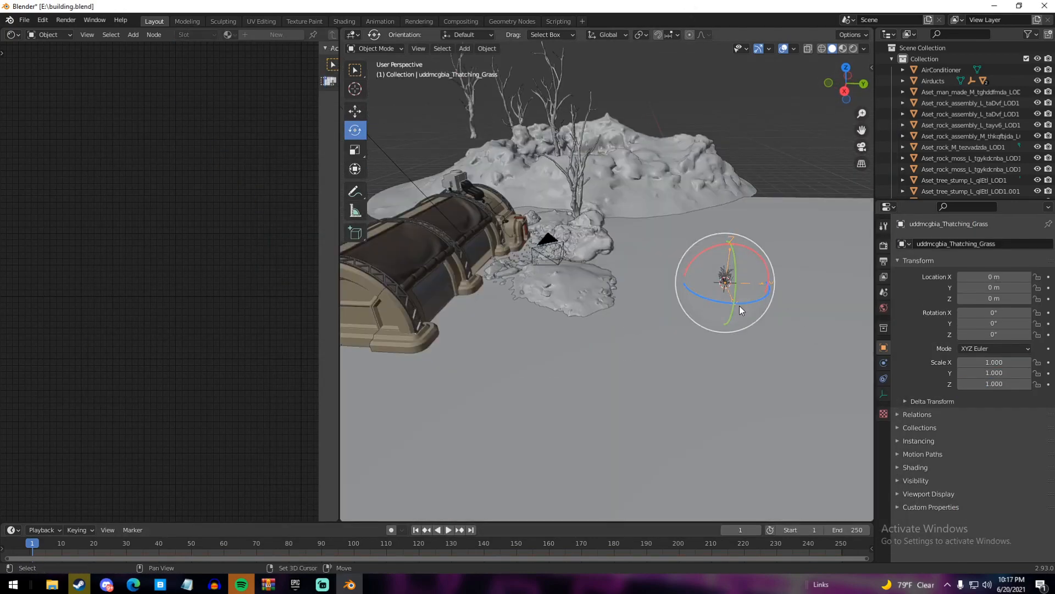
{"action": "scroll", "coordinate": [739, 248], "scroll_direction": "up", "scroll_amount": 3}
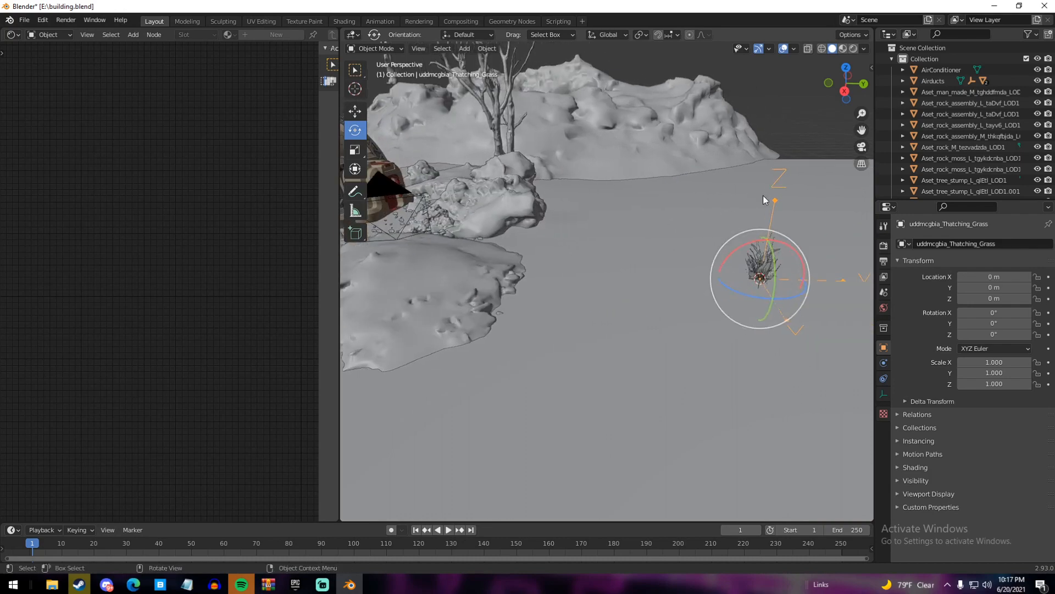
{"action": "scroll", "coordinate": [775, 202], "scroll_direction": "down", "scroll_amount": 3}
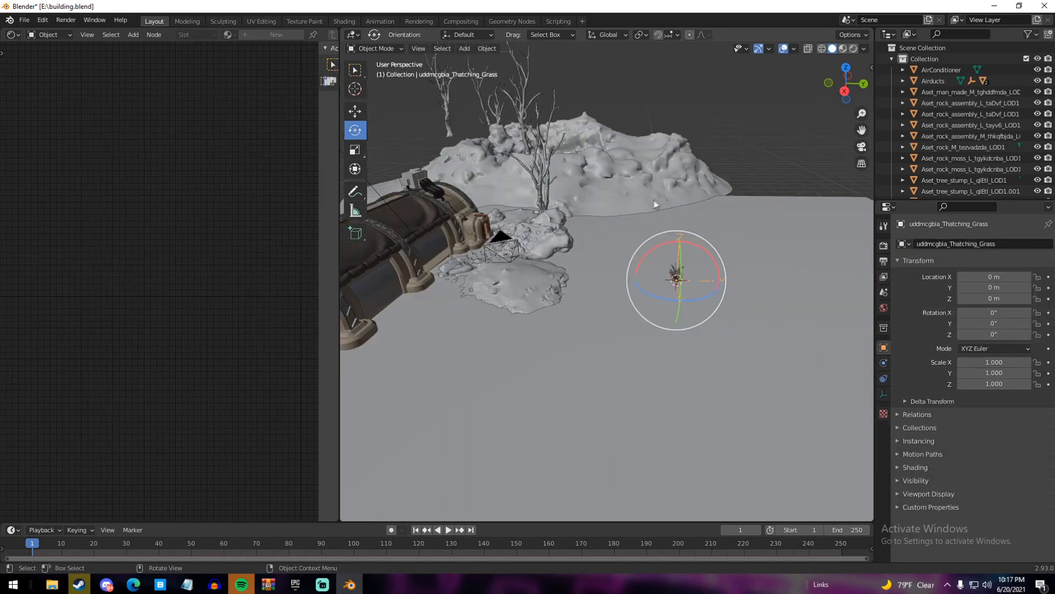
{"action": "scroll", "coordinate": [702, 241], "scroll_direction": "up", "scroll_amount": 6}
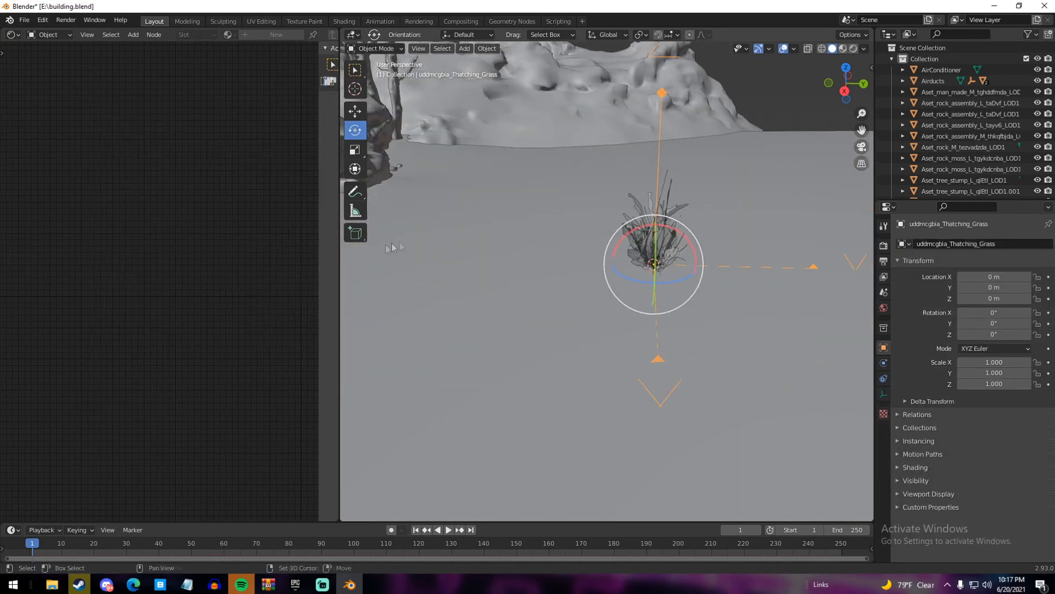
{"action": "left_click", "coordinate": [679, 184]}
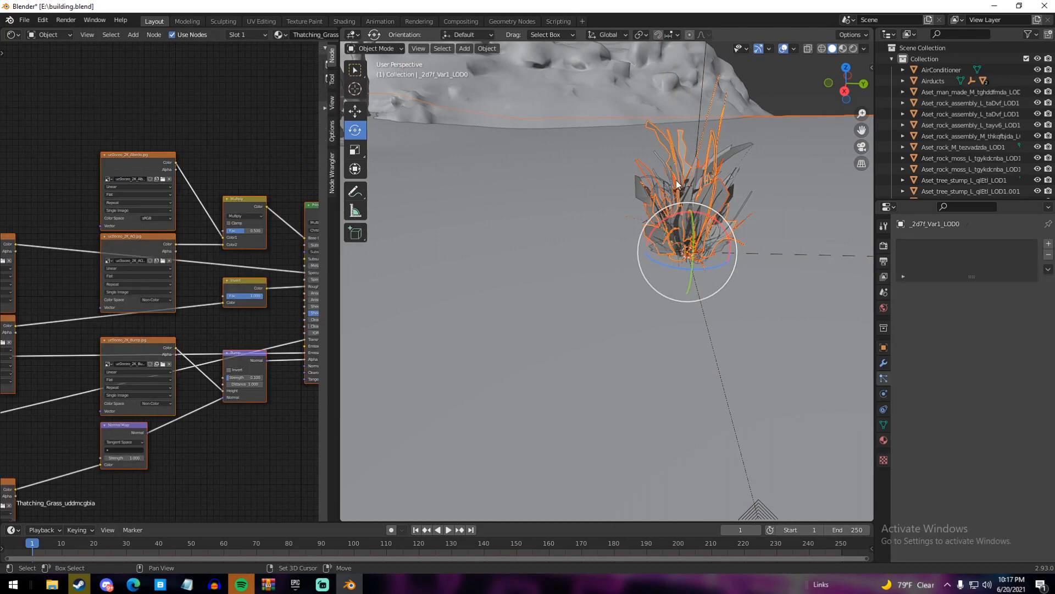
{"action": "left_click", "coordinate": [762, 91]}
{"action": "middle_click_drag", "start_coordinate": [675, 246], "coordinate": [695, 218]}
{"action": "left_click", "coordinate": [646, 246], "text": "shift"}
{"action": "left_click", "coordinate": [643, 248], "text": "shift"}
{"action": "left_click", "coordinate": [638, 251], "text": "shift"}
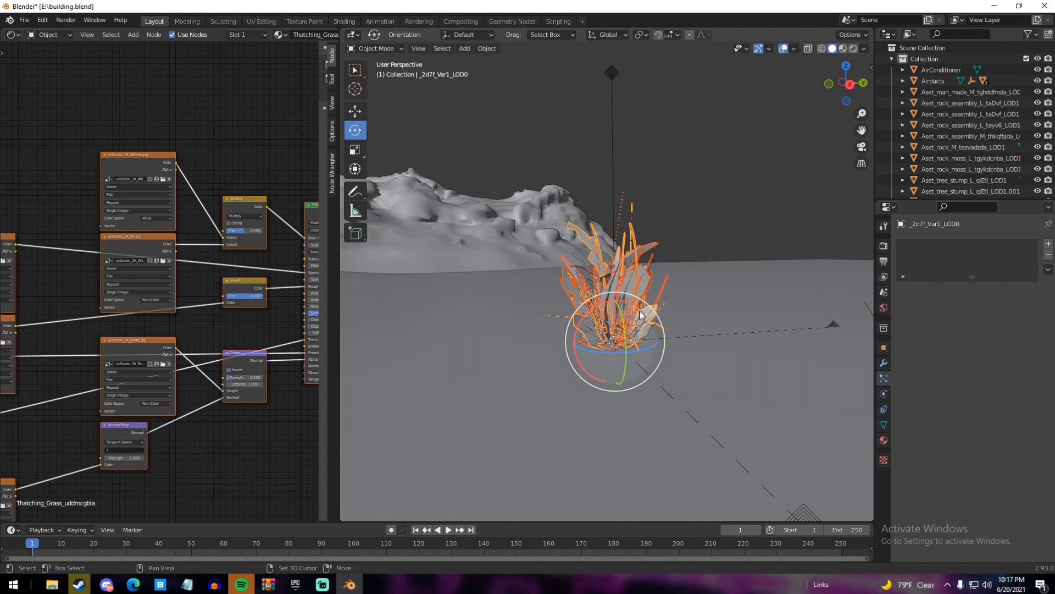
{"action": "middle_click_drag", "start_coordinate": [640, 293], "coordinate": [740, 214]}
{"action": "scroll", "coordinate": [655, 255], "scroll_direction": "down", "scroll_amount": 1}
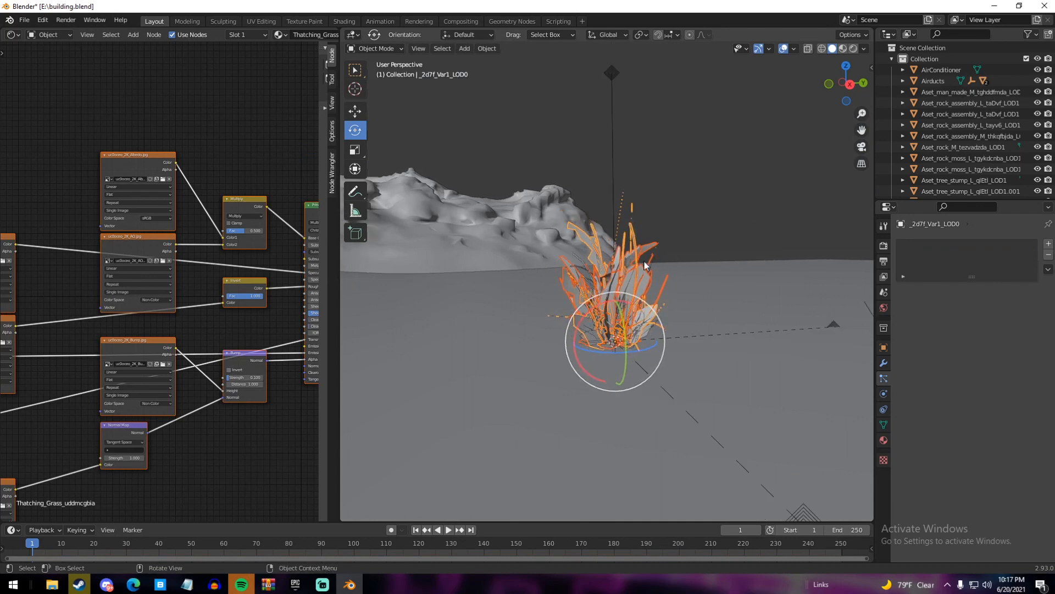
{"action": "key", "text": "g"}
{"action": "left_click", "coordinate": [774, 223]}
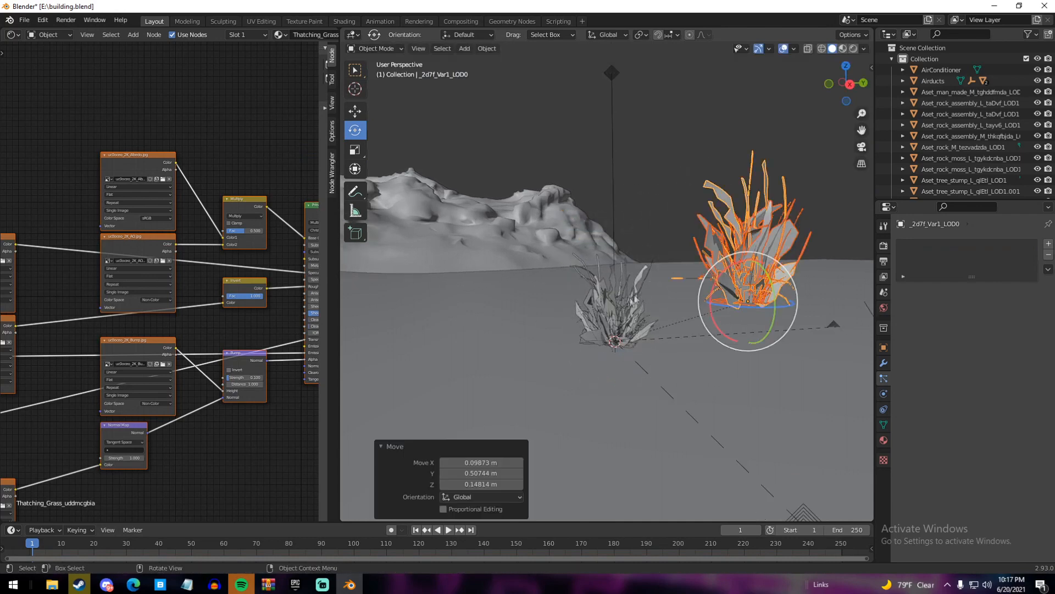
Add more variants from the original clump to the selection, moving the growing group away in two moves, the second about 0.62 m in Y
{"action": "left_click", "coordinate": [625, 301], "text": "shift"}
{"action": "left_click", "coordinate": [621, 312], "text": "shift"}
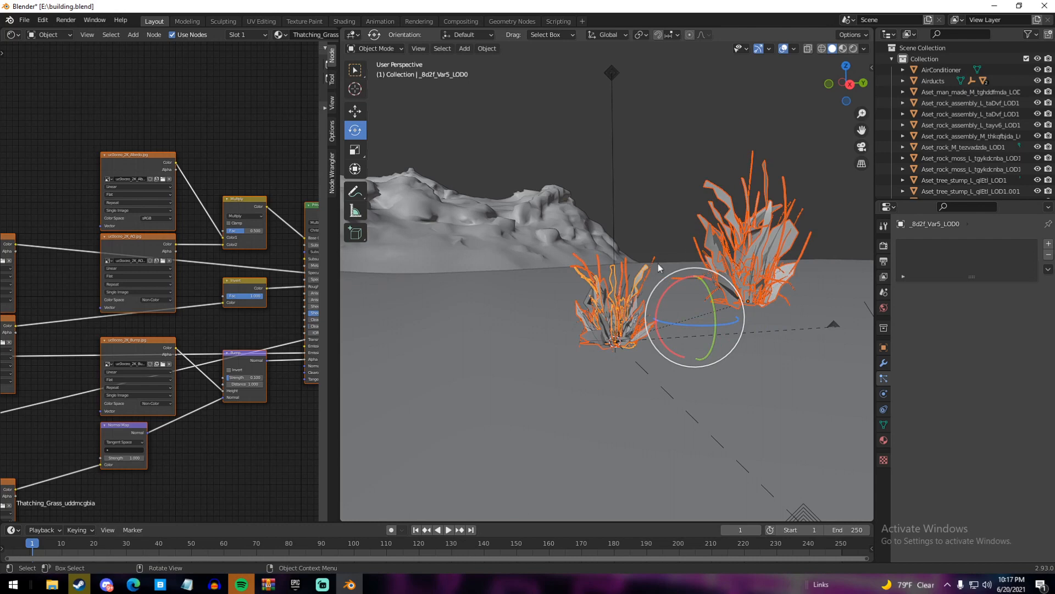
{"action": "key", "text": "g"}
{"action": "left_click", "coordinate": [797, 186]}
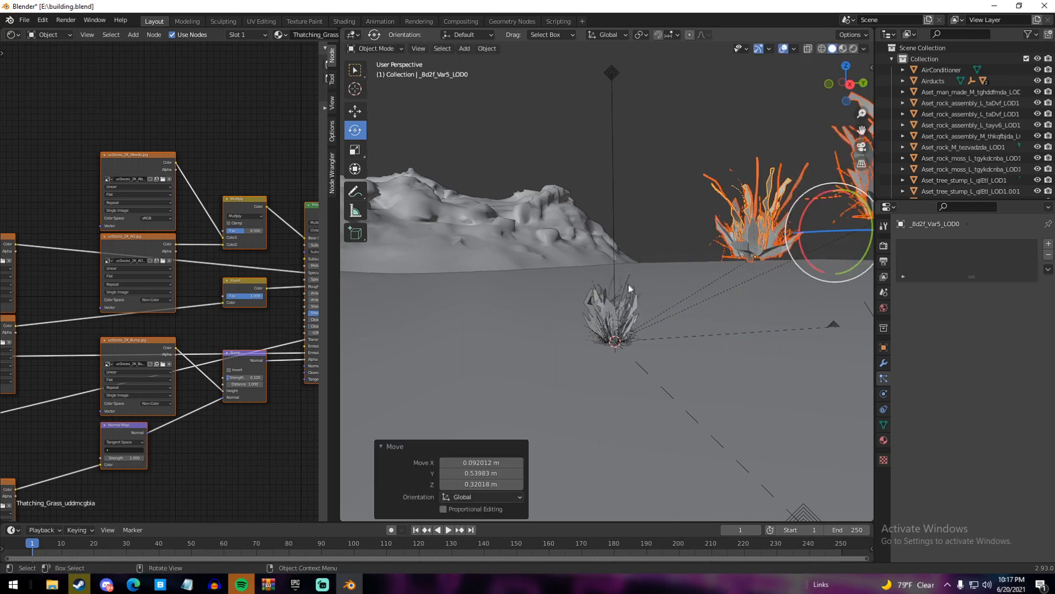
{"action": "left_click", "coordinate": [616, 318], "text": "shift"}
{"action": "key", "text": "g"}
{"action": "left_click", "coordinate": [762, 211]}
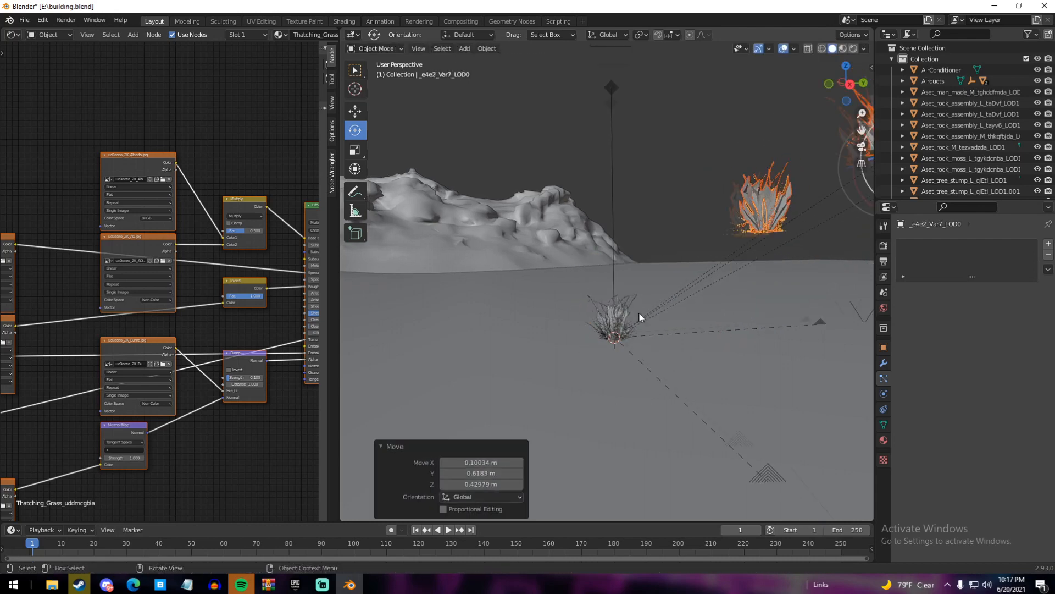
Pick up the remaining small grass variants at the import point and pull them out with the moved group
{"action": "left_click", "coordinate": [623, 328], "text": "shift"}
{"action": "key", "text": "g"}
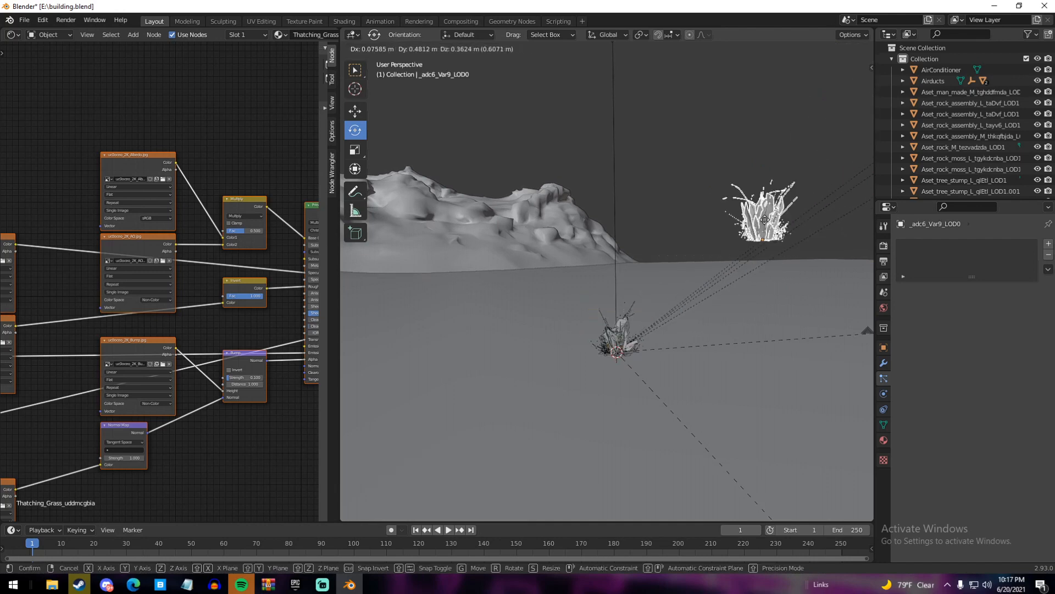
{"action": "left_click", "coordinate": [617, 345]}
{"action": "left_click", "coordinate": [606, 346], "text": "shift"}
{"action": "key", "text": "g"}
{"action": "left_click", "coordinate": [698, 278]}
{"action": "left_click", "coordinate": [603, 347], "text": "shift"}
{"action": "key", "text": "g"}
{"action": "left_click", "coordinate": [674, 306]}
Move all the selected grass variants together to empty space clear of the ground plane
{"action": "scroll", "coordinate": [674, 319], "scroll_direction": "down", "scroll_amount": 6}
{"action": "key", "text": "g"}
{"action": "left_click", "coordinate": [426, 281]}
{"action": "middle_click_drag", "start_coordinate": [440, 282], "coordinate": [721, 305]}
{"action": "key", "text": "g"}
{"action": "left_click", "coordinate": [525, 315]}
Separate the overlapping large grass clumps by moving each one to its own spot
{"action": "scroll", "coordinate": [467, 319], "scroll_direction": "up", "scroll_amount": 4}
{"action": "middle_click_drag", "start_coordinate": [410, 322], "coordinate": [749, 290], "text": "shift"}
{"action": "scroll", "coordinate": [659, 286], "scroll_direction": "up", "scroll_amount": 4}
{"action": "left_click", "coordinate": [470, 259]}
{"action": "middle_click_drag", "start_coordinate": [470, 258], "coordinate": [669, 223], "text": "shift"}
{"action": "scroll", "coordinate": [668, 223], "scroll_direction": "up", "scroll_amount": 4}
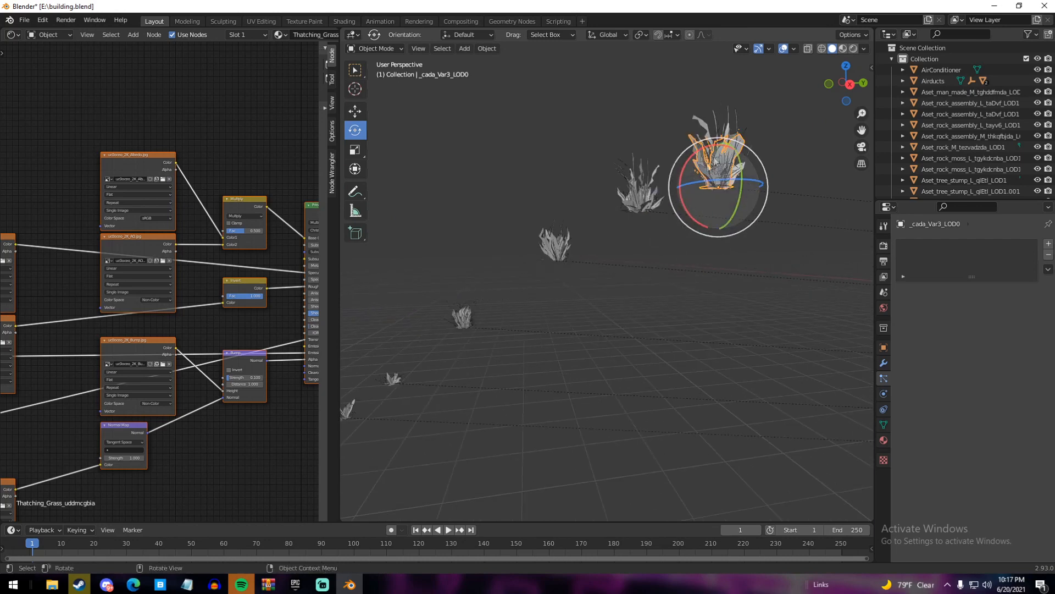
{"action": "key", "text": "g"}
{"action": "left_click", "coordinate": [552, 128]}
{"action": "left_click", "coordinate": [722, 157]}
{"action": "key", "text": "g"}
{"action": "left_click", "coordinate": [609, 104]}
{"action": "left_click", "coordinate": [726, 170]}
{"action": "key", "text": "g"}
{"action": "left_click", "coordinate": [780, 191]}
Select all the spread-out Thatching Grass clumps and put them in a new collection named grass
{"action": "left_click", "coordinate": [605, 110], "text": "shift"}
{"action": "left_click", "coordinate": [527, 156], "text": "shift"}
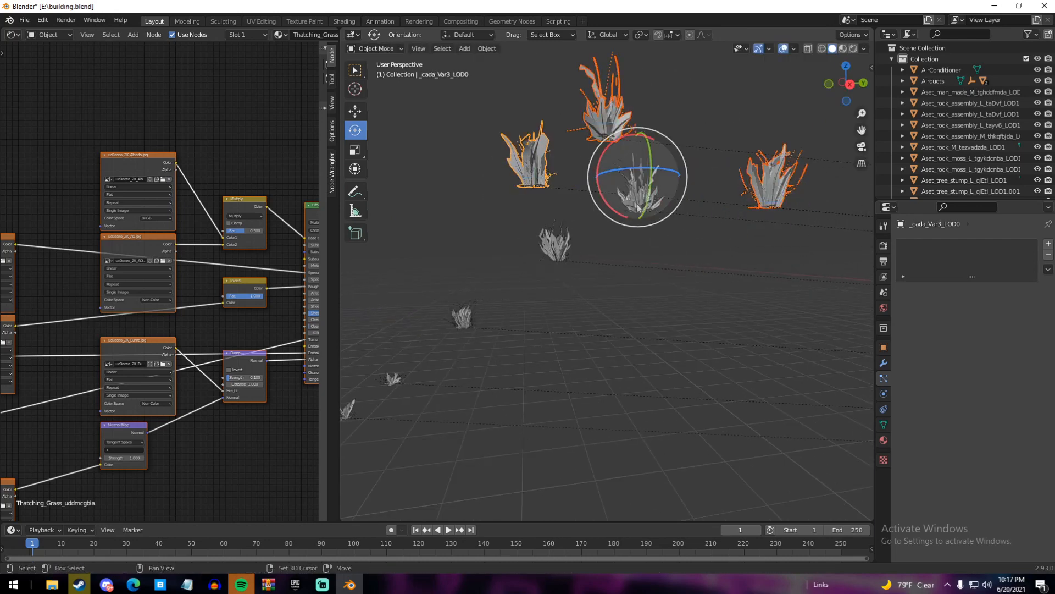
{"action": "left_click", "coordinate": [355, 69]}
{"action": "left_click", "coordinate": [637, 186], "text": "shift"}
{"action": "left_click", "coordinate": [554, 242], "text": "shift"}
{"action": "left_click", "coordinate": [464, 314], "text": "shift"}
{"action": "middle_click_drag", "start_coordinate": [384, 381], "coordinate": [456, 293], "text": "shift"}
{"action": "left_click", "coordinate": [543, 309], "text": "shift"}
{"action": "left_click", "coordinate": [504, 344], "text": "shift"}
{"action": "scroll", "coordinate": [545, 309], "scroll_direction": "down", "scroll_amount": 4}
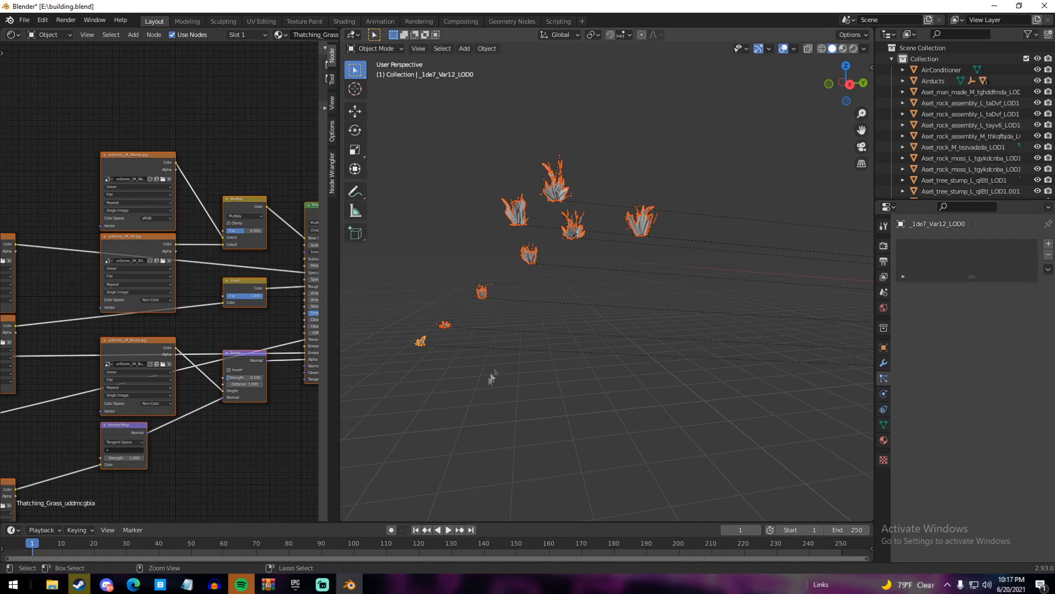
{"action": "key", "text": "ctrl+g"}
{"action": "left_click", "coordinate": [472, 508]}
{"action": "type", "text": "rocks"}
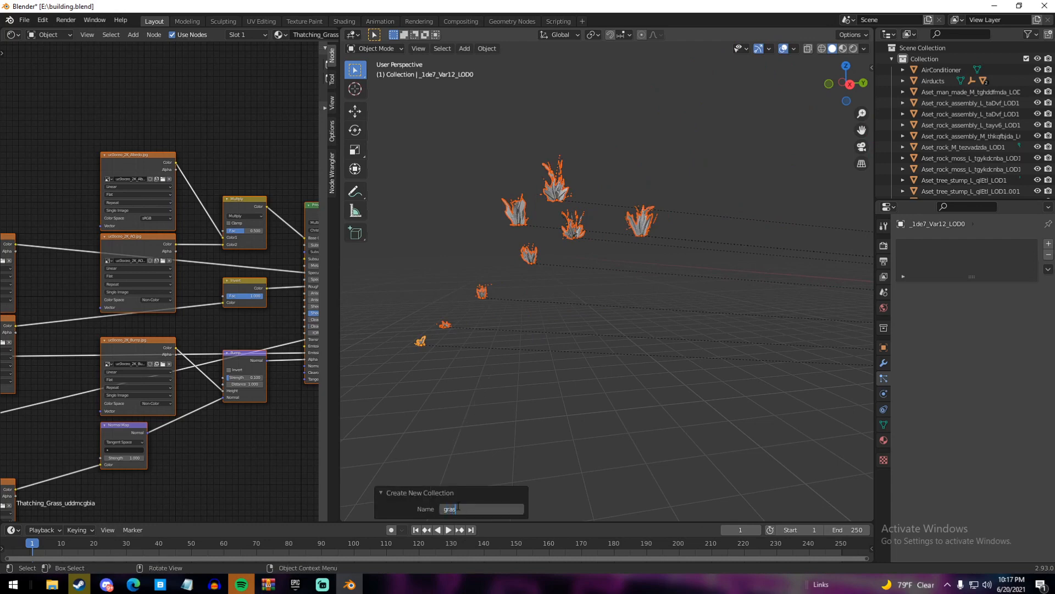
{"action": "key", "text": "Return"}
{"action": "left_click", "coordinate": [467, 492]}
{"action": "scroll", "coordinate": [548, 338], "scroll_direction": "down", "scroll_amount": 5}
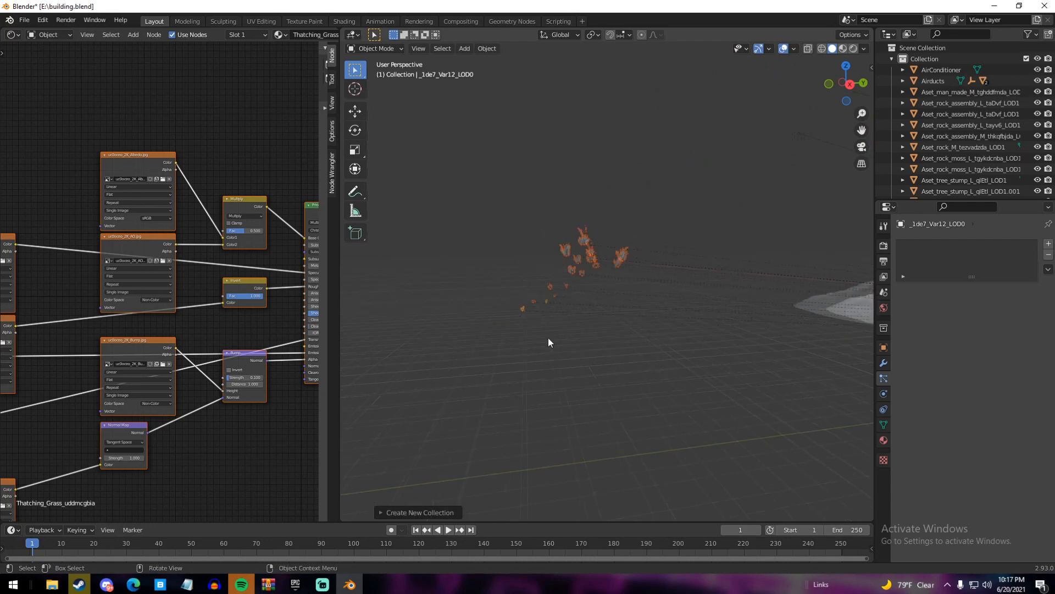
Add a vertex group named grass to the ground plane and rename its existing group as rocks, leaving grass active
{"action": "middle_click_drag", "start_coordinate": [744, 334], "coordinate": [647, 365]}
{"action": "left_click", "coordinate": [647, 365]}
{"action": "scroll", "coordinate": [646, 394], "scroll_direction": "up", "scroll_amount": 6}
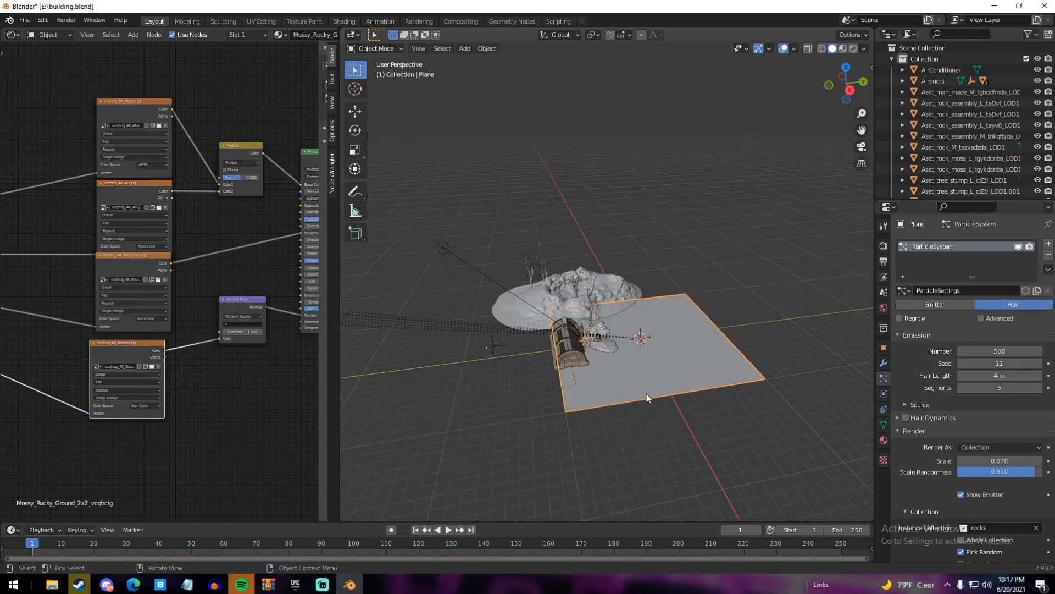
{"action": "left_click", "coordinate": [882, 423]}
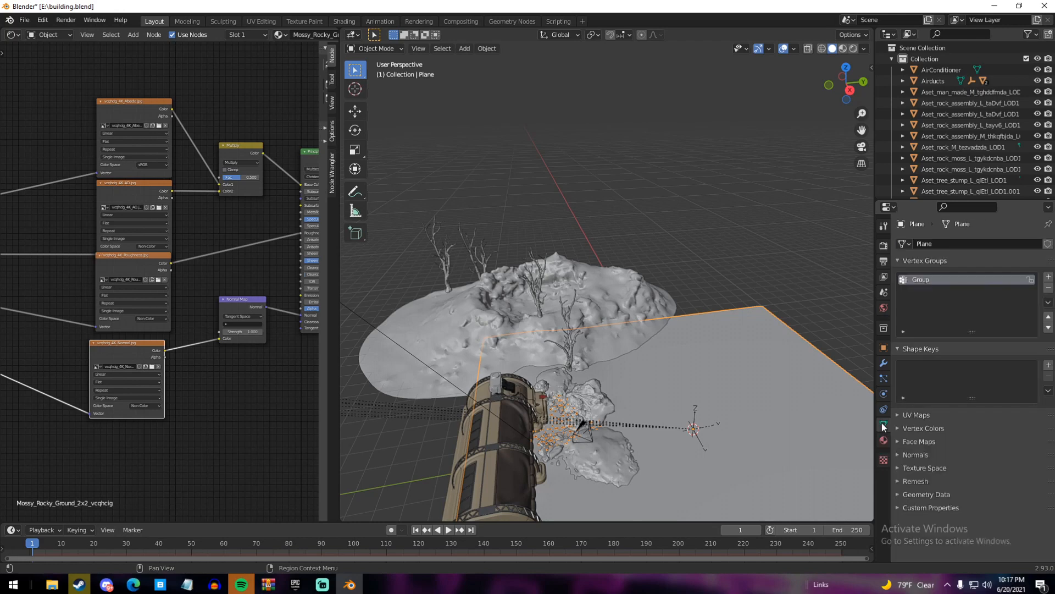
{"action": "left_click", "coordinate": [1048, 277]}
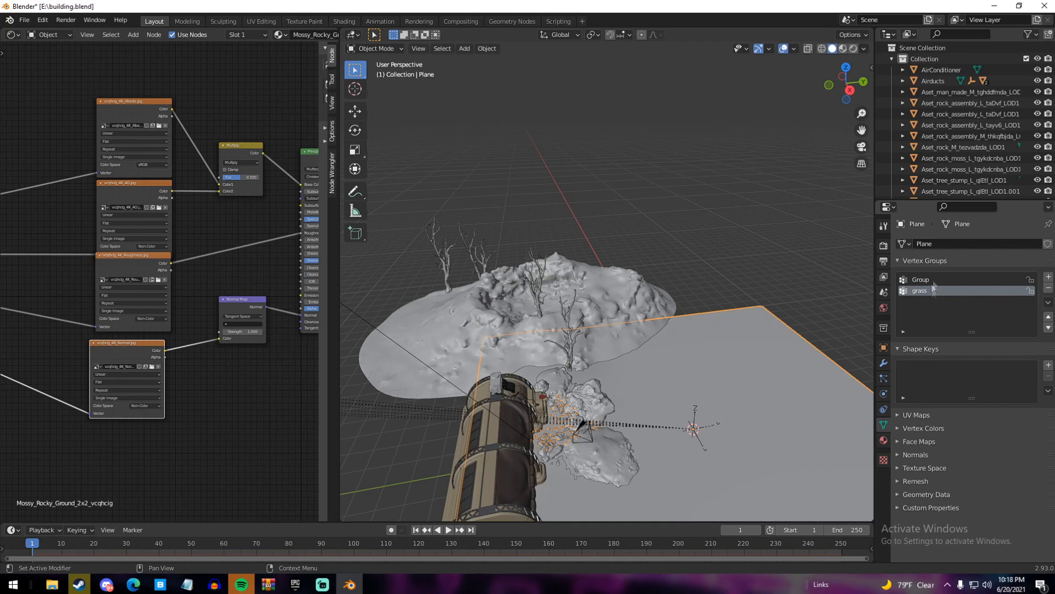
{"action": "left_click", "coordinate": [931, 280]}
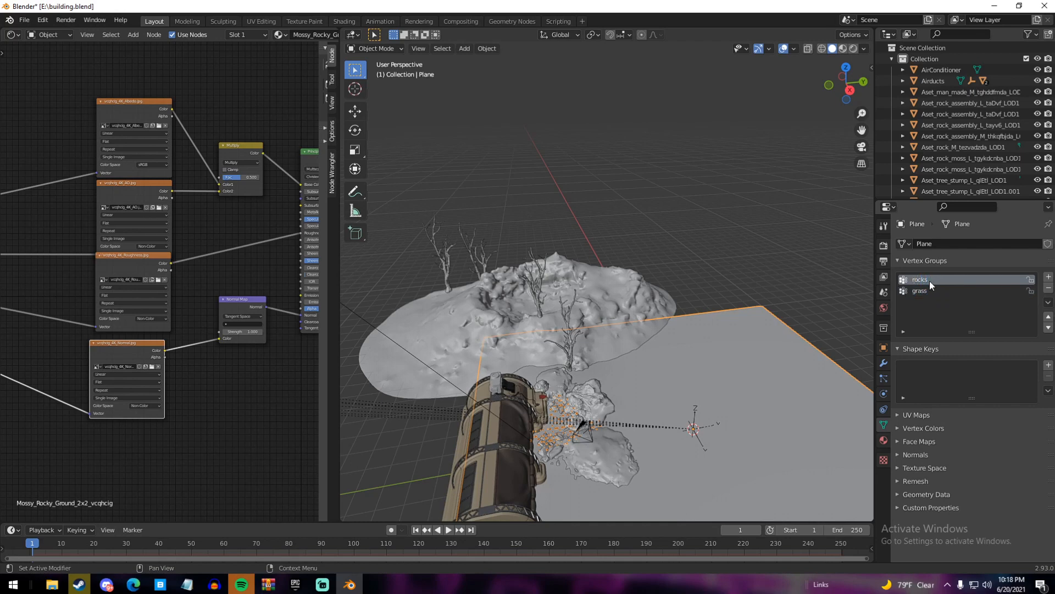
{"action": "left_click", "coordinate": [923, 290]}
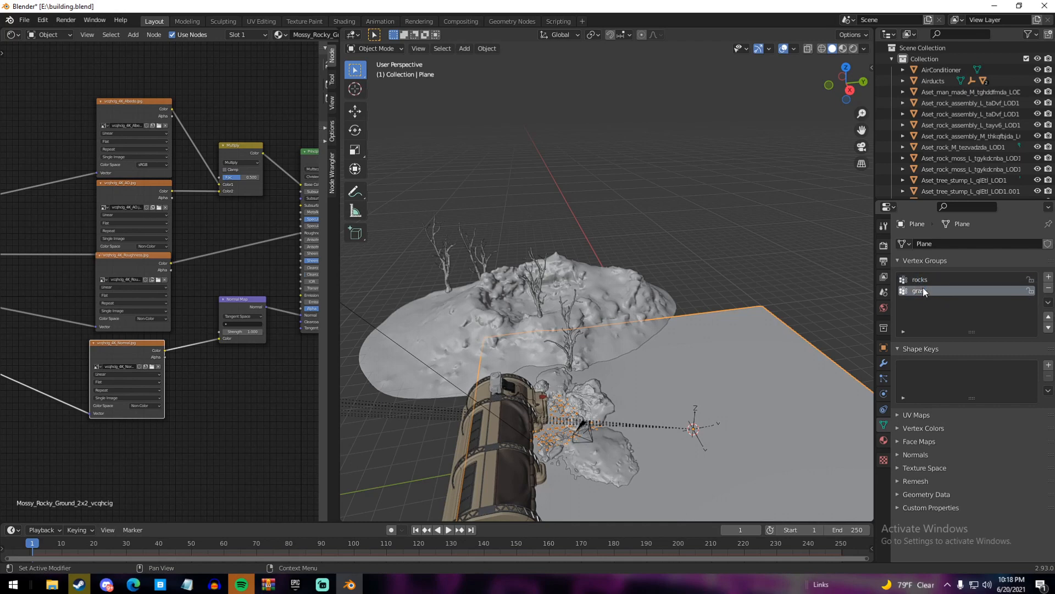
Weight-paint the grass vertex group on the ground between the building entrance and the rocks at weight 1.000
{"action": "left_click", "coordinate": [391, 49]}
{"action": "left_click", "coordinate": [382, 113]}
{"action": "middle_click_drag", "start_coordinate": [580, 276], "coordinate": [508, 329]}
{"action": "scroll", "coordinate": [533, 374], "scroll_direction": "up", "scroll_amount": 6}
{"action": "scroll", "coordinate": [516, 223], "scroll_direction": "up", "scroll_amount": 1}
{"action": "key", "text": "KP_Decimal"}
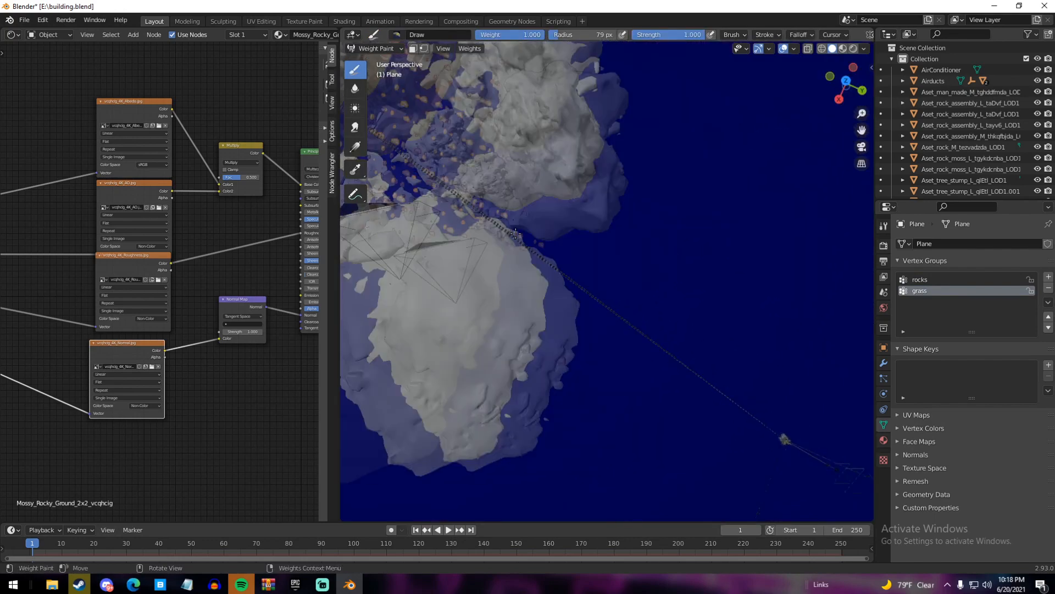
{"action": "scroll", "coordinate": [514, 234], "scroll_direction": "down", "scroll_amount": 8}
{"action": "left_click_drag", "start_coordinate": [511, 233], "coordinate": [569, 256], "text": "shift"}
{"action": "scroll", "coordinate": [569, 256], "scroll_direction": "down", "scroll_amount": 6}
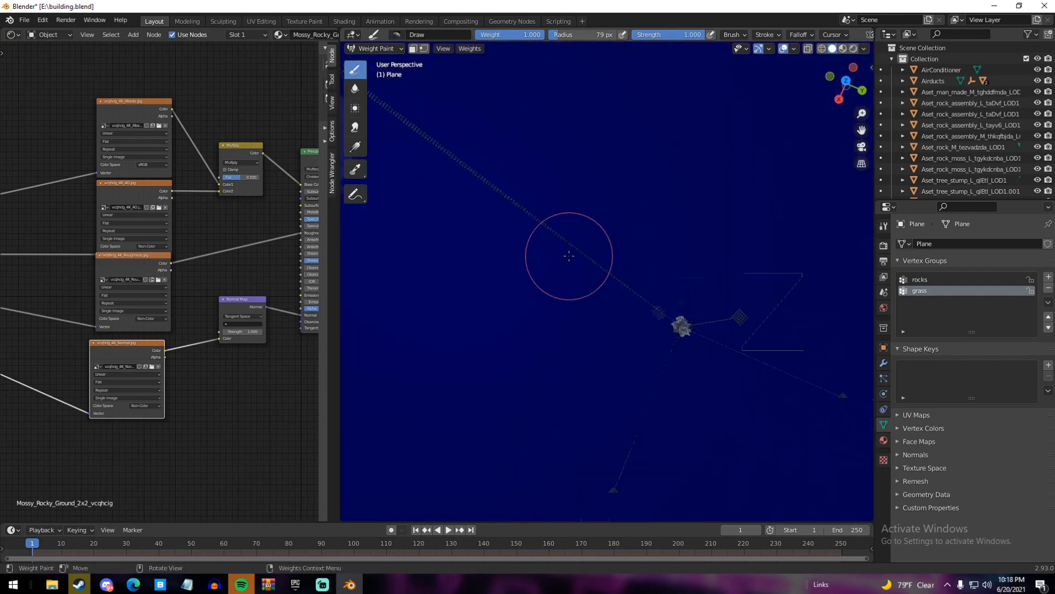
{"action": "scroll", "coordinate": [569, 256], "scroll_direction": "down", "scroll_amount": 8}
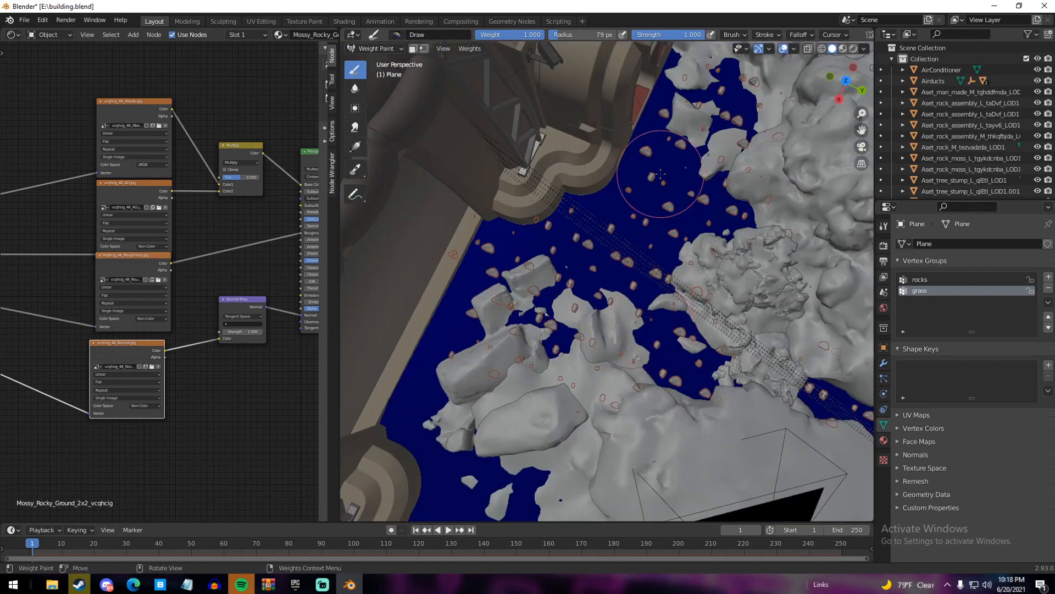
{"action": "mouse_move", "coordinate": [660, 173]}
{"action": "left_mouse_down"}
{"action": "mouse_move", "coordinate": [652, 190]}
{"action": "mouse_move", "coordinate": [610, 192]}
{"action": "mouse_move", "coordinate": [578, 259]}
{"action": "mouse_move", "coordinate": [680, 324]}
{"action": "mouse_move", "coordinate": [570, 303]}
{"action": "mouse_move", "coordinate": [544, 264]}
{"action": "mouse_move", "coordinate": [473, 264]}
{"action": "mouse_move", "coordinate": [456, 341]}
{"action": "left_mouse_up"}
{"action": "mouse_move", "coordinate": [695, 188]}
{"action": "left_mouse_down"}
{"action": "mouse_move", "coordinate": [726, 83]}
{"action": "mouse_move", "coordinate": [665, 94]}
{"action": "mouse_move", "coordinate": [726, 198]}
{"action": "mouse_move", "coordinate": [728, 330]}
{"action": "left_mouse_up"}
{"action": "mouse_move", "coordinate": [710, 358]}
{"action": "middle_mouse_down"}
{"action": "mouse_move", "coordinate": [753, 352]}
{"action": "mouse_move", "coordinate": [687, 324]}
{"action": "mouse_move", "coordinate": [673, 355]}
{"action": "middle_mouse_up"}
{"action": "scroll", "coordinate": [673, 355], "scroll_direction": "up", "scroll_amount": 3}
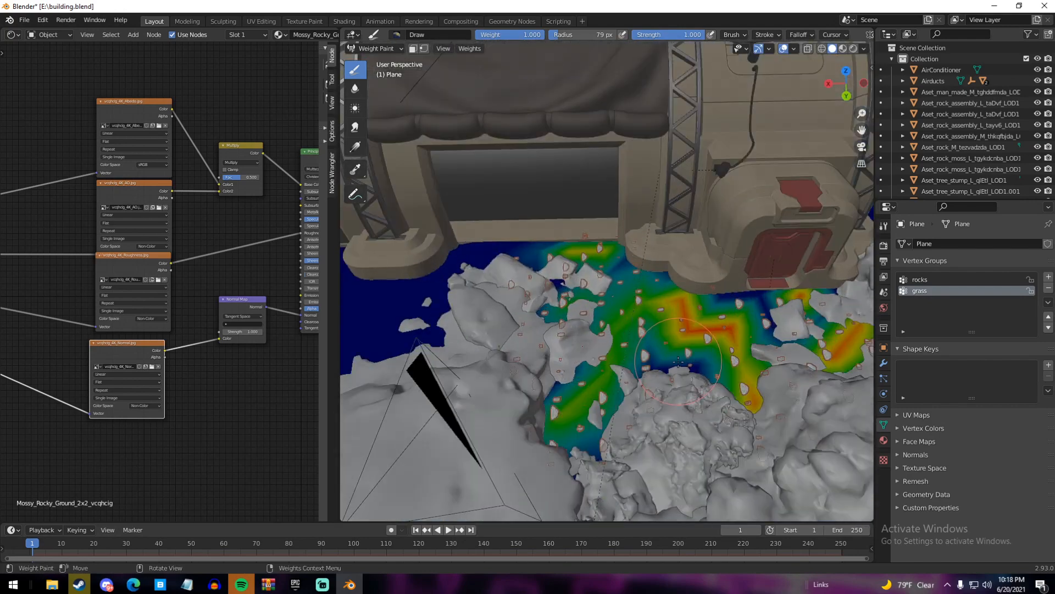
Return to Object Mode, add a second particle system named grass to the plane, and rename the first one as rocks
{"action": "left_click", "coordinate": [396, 50]}
{"action": "left_click", "coordinate": [373, 62]}
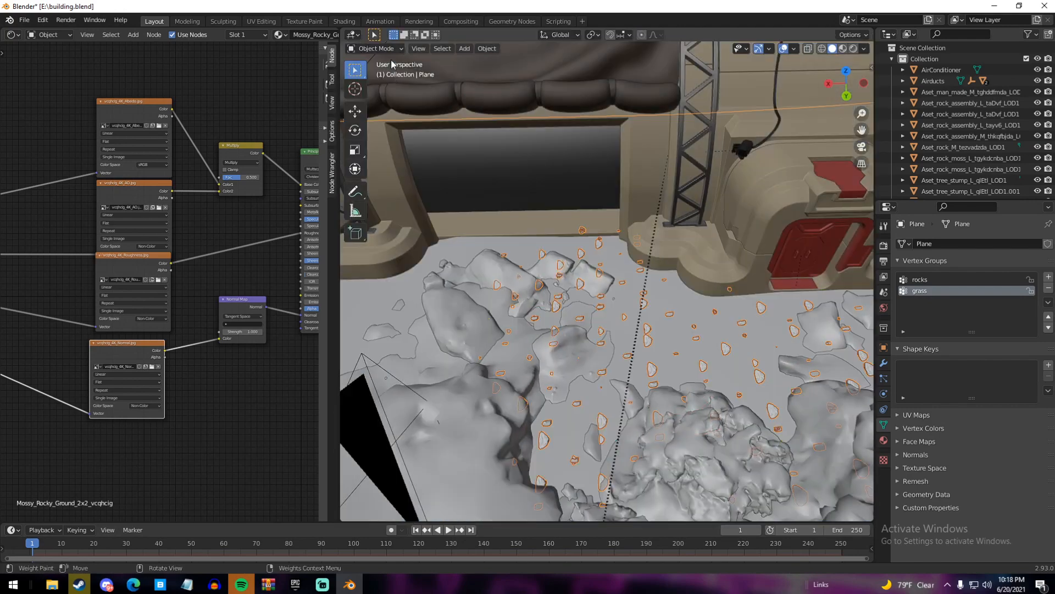
{"action": "scroll", "coordinate": [550, 220], "scroll_direction": "down", "scroll_amount": 5}
{"action": "left_click", "coordinate": [883, 378]}
{"action": "left_click", "coordinate": [1048, 243]}
{"action": "double_click", "coordinate": [957, 257]}
{"action": "type", "text": "grass"}
{"action": "key", "text": "Return"}
{"action": "left_click", "coordinate": [935, 249]}
{"action": "type", "text": "roc"}
{"action": "left_click", "coordinate": [922, 255]}
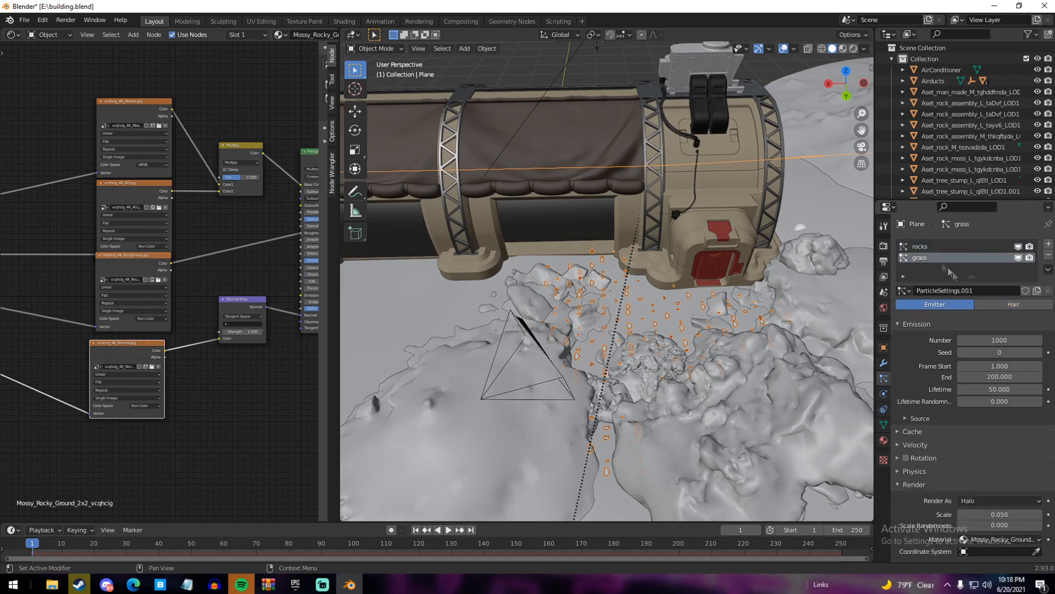
Set the grass particle system to Hair and render it as the grass collection
{"action": "left_click", "coordinate": [995, 303]}
{"action": "scroll", "coordinate": [973, 418], "scroll_direction": "down", "scroll_amount": 2}
{"action": "left_click", "coordinate": [984, 403]}
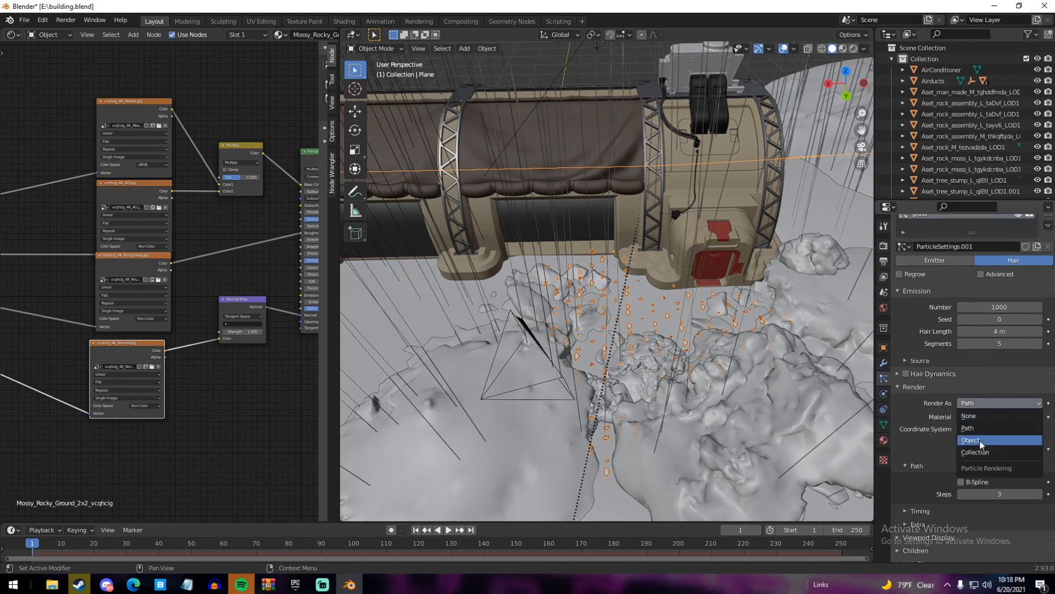
{"action": "left_click", "coordinate": [978, 450]}
{"action": "scroll", "coordinate": [974, 453], "scroll_direction": "down", "scroll_amount": 2}
{"action": "left_click", "coordinate": [979, 439]}
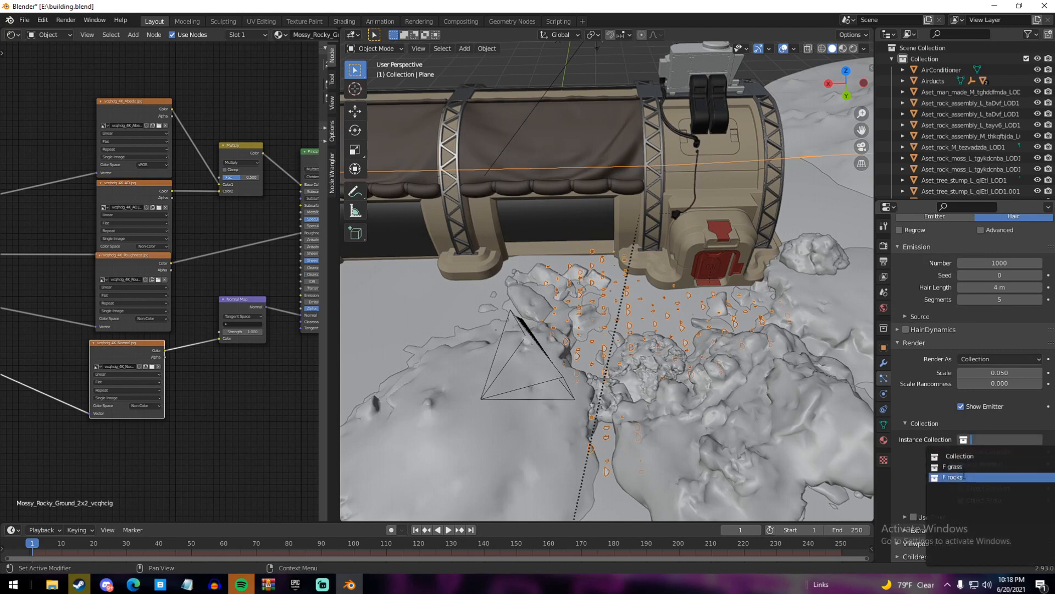
{"action": "left_click", "coordinate": [955, 466]}
{"action": "scroll", "coordinate": [962, 465], "scroll_direction": "down", "scroll_amount": 3}
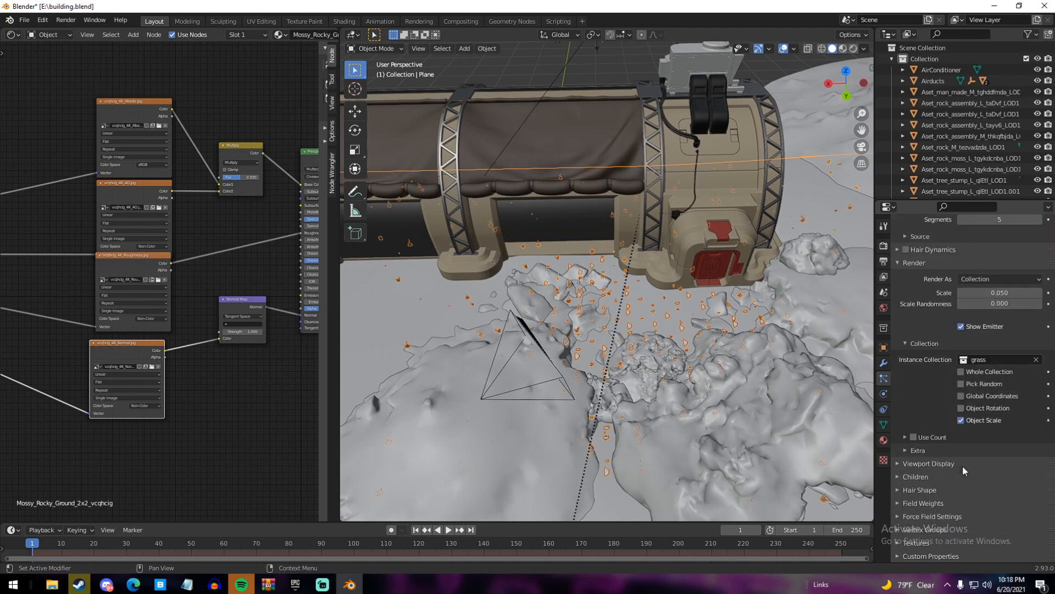
Limit the grass particles' density to the grass vertex group
{"action": "left_click", "coordinate": [929, 529]}
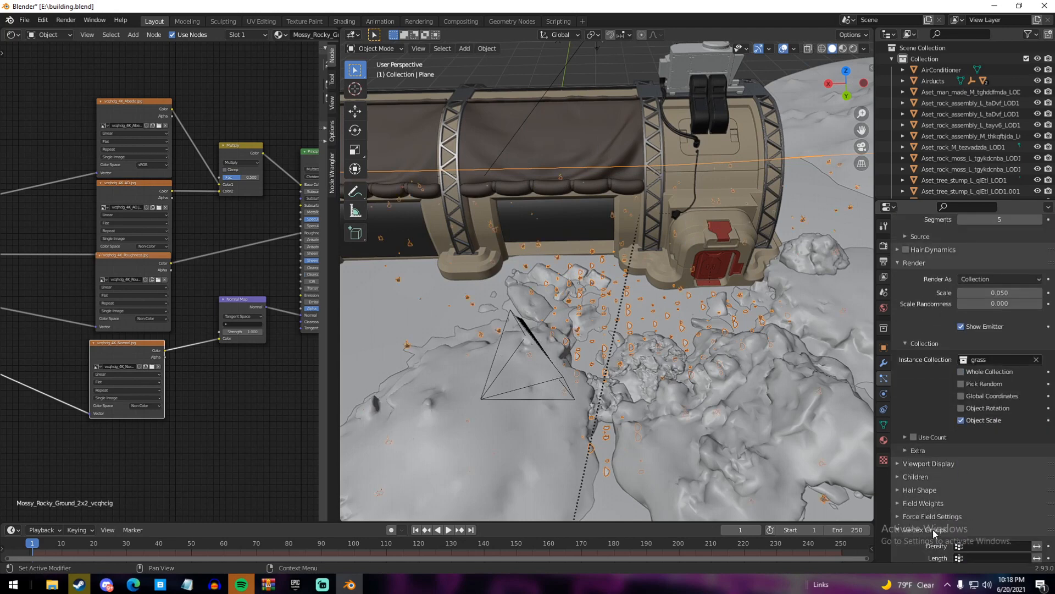
{"action": "left_click", "coordinate": [967, 546]}
{"action": "left_click", "coordinate": [954, 442]}
{"action": "scroll", "coordinate": [720, 401], "scroll_direction": "up", "scroll_amount": 7}
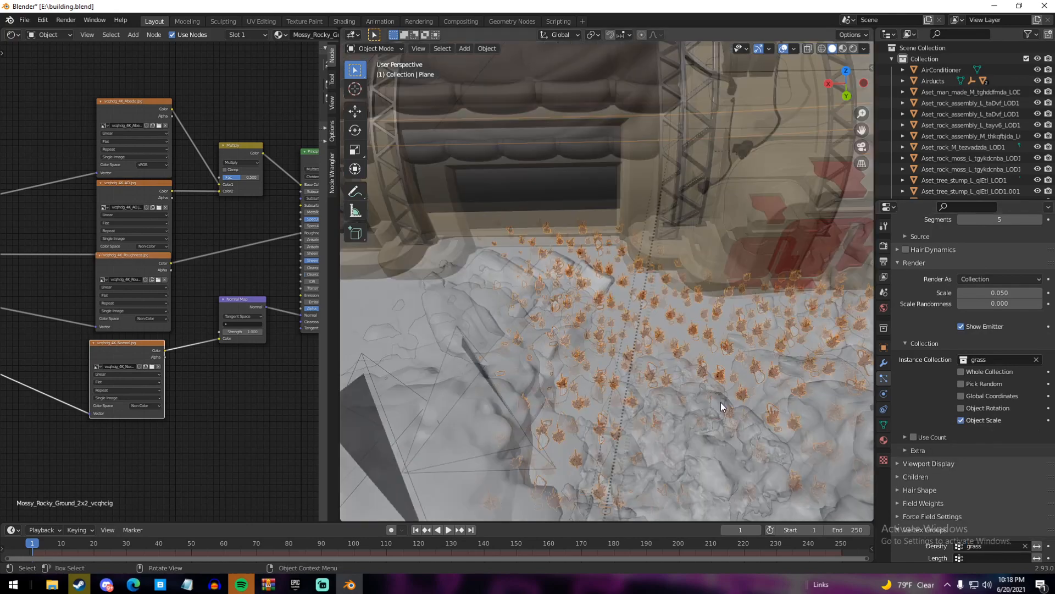
Examine the size and distribution of the scattered grass near the building from several angles
{"action": "middle_click_drag", "start_coordinate": [540, 343], "coordinate": [633, 228]}
{"action": "middle_click_drag", "start_coordinate": [651, 293], "coordinate": [618, 285]}
{"action": "scroll", "coordinate": [618, 294], "scroll_direction": "down", "scroll_amount": 8}
{"action": "scroll", "coordinate": [621, 314], "scroll_direction": "up", "scroll_amount": 11}
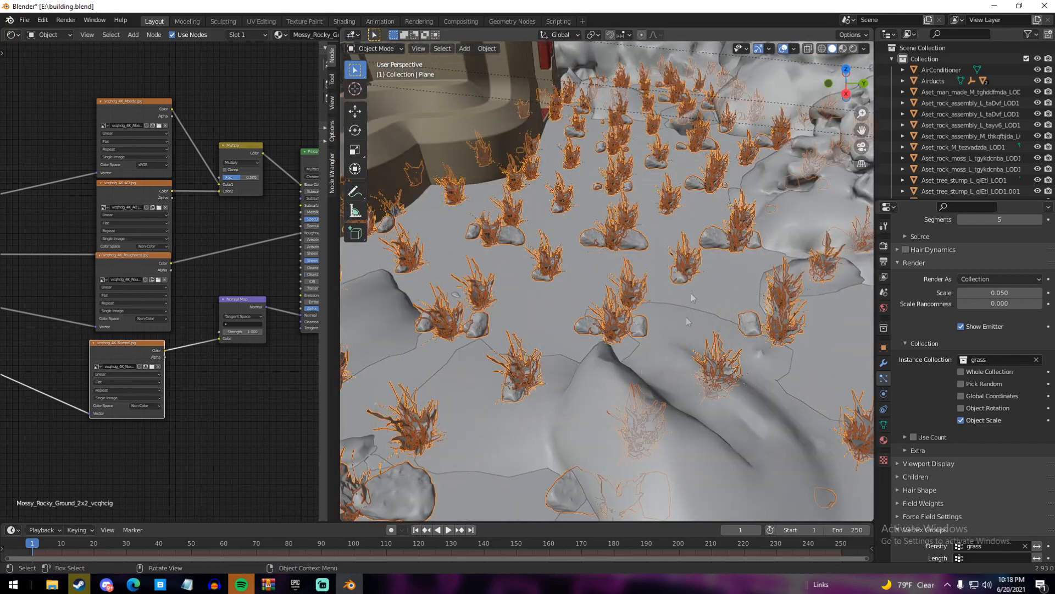
{"action": "middle_click_drag", "start_coordinate": [674, 250], "coordinate": [572, 264]}
{"action": "scroll", "coordinate": [605, 280], "scroll_direction": "down", "scroll_amount": 6}
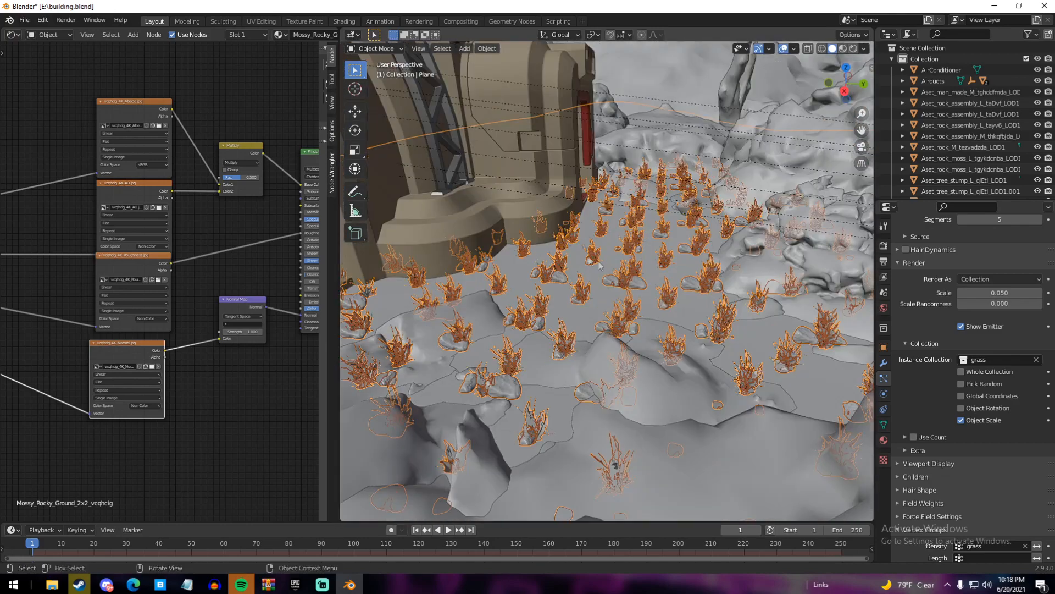
{"action": "middle_click_drag", "start_coordinate": [668, 300], "coordinate": [638, 296]}
{"action": "scroll", "coordinate": [639, 301], "scroll_direction": "down", "scroll_amount": 3}
{"action": "scroll", "coordinate": [640, 302], "scroll_direction": "up", "scroll_amount": 8}
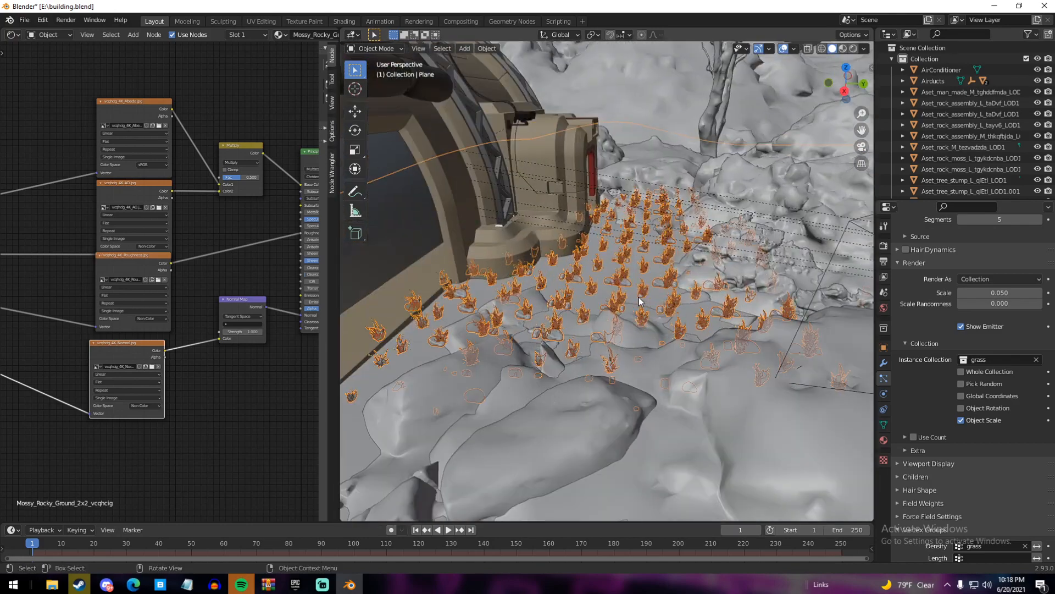
Set the grass particles' Scale Randomness to 0.276 and Seed to 21
{"action": "scroll", "coordinate": [990, 336], "scroll_direction": "up", "scroll_amount": 3}
{"action": "left_click", "coordinate": [1039, 370]}
{"action": "type", "text": "0.0"}
{"action": "key", "text": "BackSpace"}
{"action": "type", "text": "385"}
{"action": "key", "text": "Return"}
{"action": "left_click_drag", "start_coordinate": [990, 370], "coordinate": [981, 370]}
{"action": "scroll", "coordinate": [934, 375], "scroll_direction": "up", "scroll_amount": 2}
{"action": "left_click_drag", "start_coordinate": [990, 305], "coordinate": [1008, 305]}
{"action": "scroll", "coordinate": [934, 396], "scroll_direction": "down", "scroll_amount": 10}
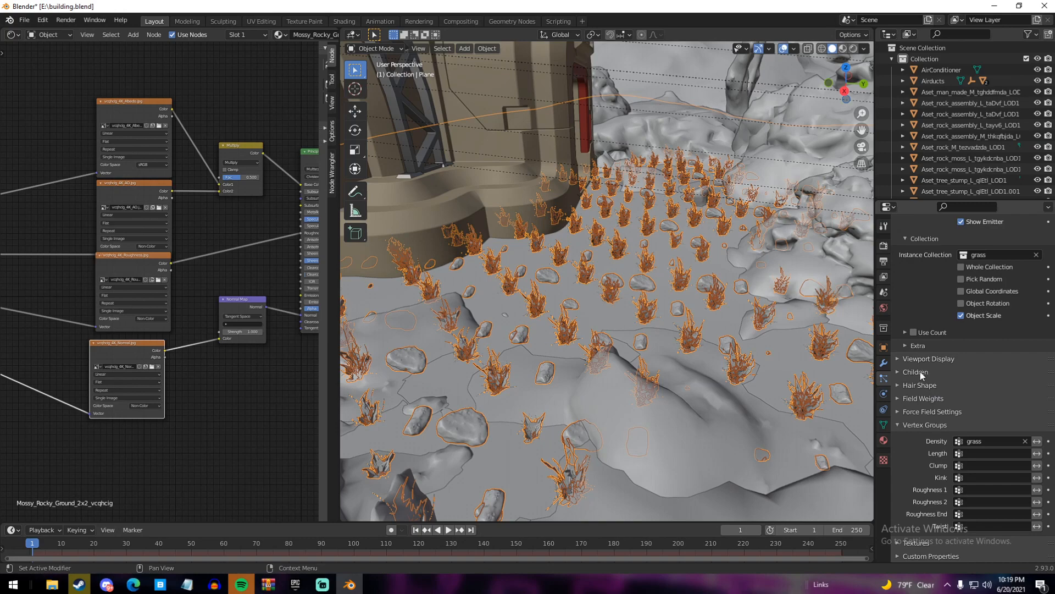
Give the grass particle system Interpolated children with Display Amount and Render Amount both set to 3
{"action": "left_click", "coordinate": [926, 372]}
{"action": "left_click", "coordinate": [1013, 388]}
{"action": "left_click", "coordinate": [992, 402]}
{"action": "type", "text": "5"}
{"action": "key", "text": "Return"}
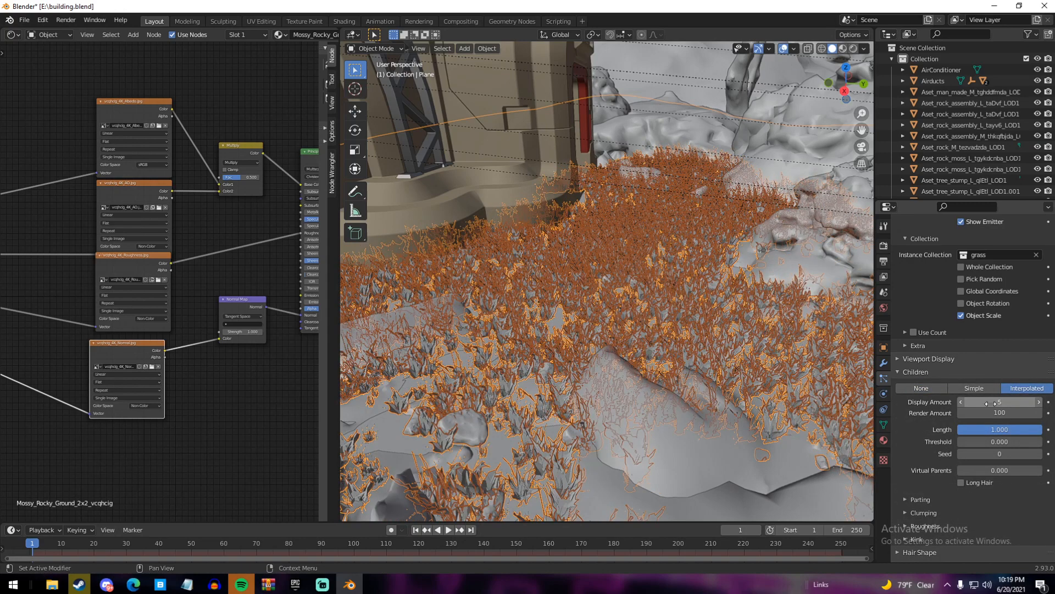
{"action": "left_click", "coordinate": [991, 403]}
{"action": "type", "text": "3"}
{"action": "key", "text": "Return"}
{"action": "left_click", "coordinate": [989, 413]}
{"action": "type", "text": "3"}
{"action": "key", "text": "Return"}
Save the file, deselect everything, and inspect the denser grass cover around the rocks
{"action": "middle_click_drag", "start_coordinate": [687, 247], "coordinate": [608, 206]}
{"action": "key", "text": "ctrl+s"}
{"action": "key", "text": "alt+a"}
{"action": "scroll", "coordinate": [610, 208], "scroll_direction": "up", "scroll_amount": 3}
{"action": "middle_click_drag", "start_coordinate": [649, 269], "coordinate": [648, 338]}
{"action": "middle_click_drag", "start_coordinate": [696, 223], "coordinate": [687, 209]}
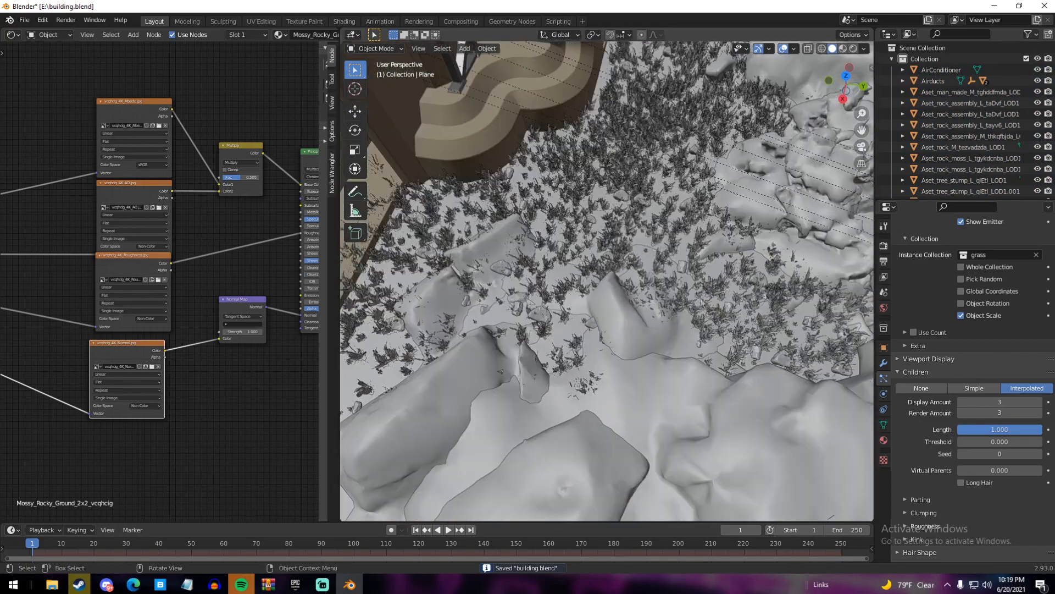
{"action": "middle_click_drag", "start_coordinate": [655, 248], "coordinate": [615, 187]}
Look through the camera, save the file again, and preview the scene in rendered shading
{"action": "scroll", "coordinate": [650, 227], "scroll_direction": "down", "scroll_amount": 4}
{"action": "key", "text": "KP_0"}
{"action": "key", "text": "ctrl+s"}
{"action": "key", "text": "z"}
{"action": "left_click", "coordinate": [657, 187]}
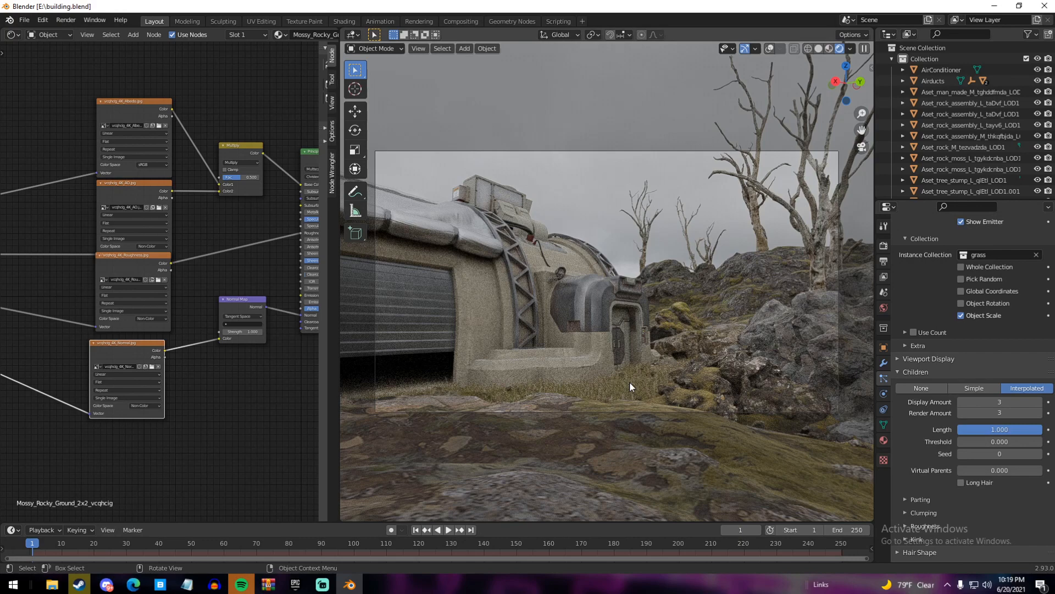
Set the grass children's Display Amount to 2 and give the rocks system Interpolated children with Display and Render Amount 2
{"action": "left_click", "coordinate": [963, 402]}
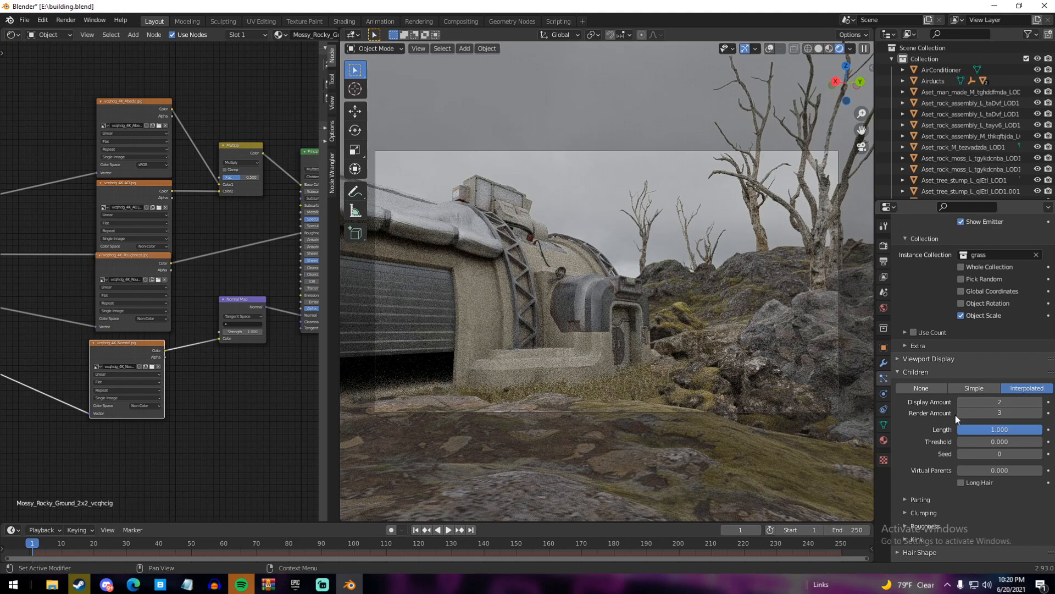
{"action": "scroll", "coordinate": [940, 285], "scroll_direction": "up", "scroll_amount": 10}
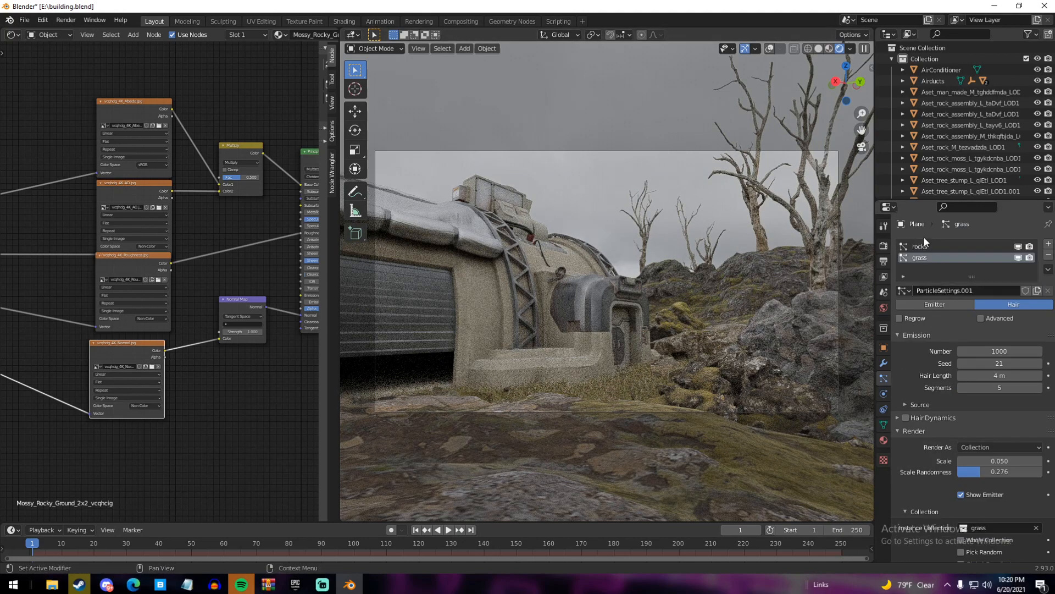
{"action": "left_click", "coordinate": [926, 247]}
{"action": "scroll", "coordinate": [945, 407], "scroll_direction": "down", "scroll_amount": 1}
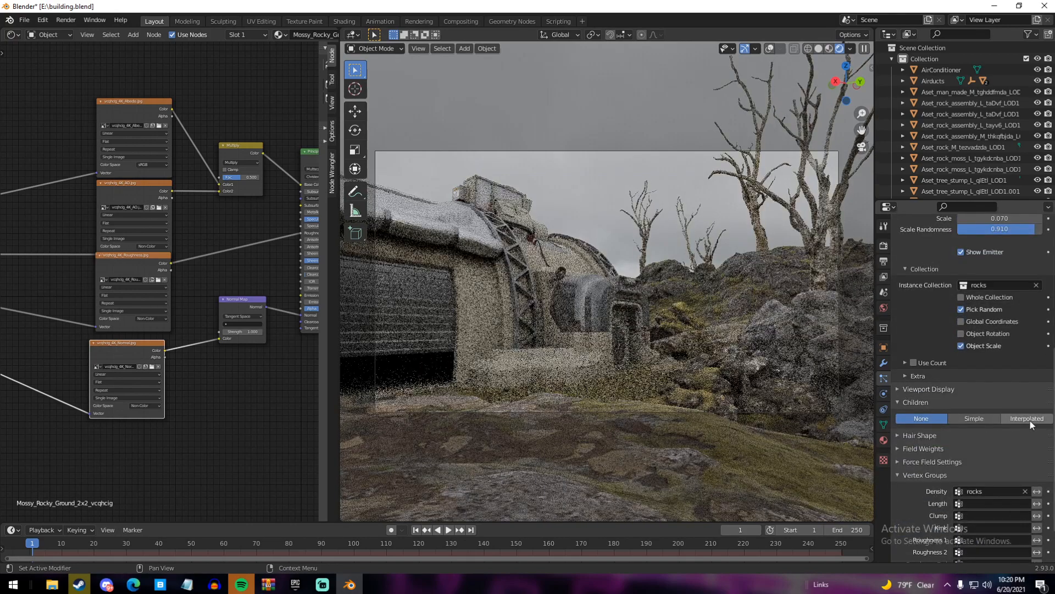
{"action": "left_click", "coordinate": [1026, 418]}
{"action": "left_click", "coordinate": [1006, 434]}
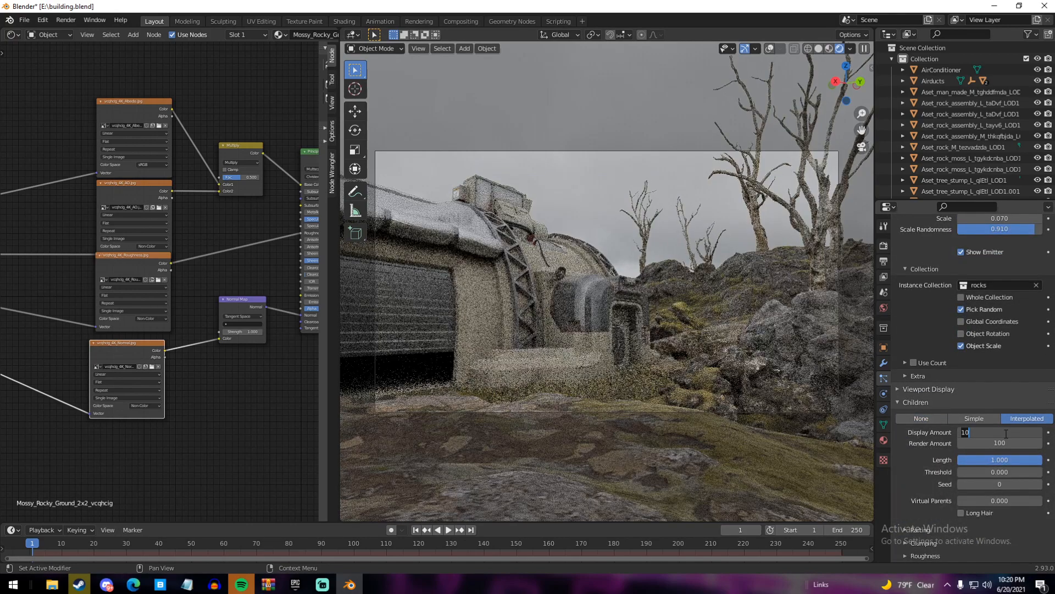
{"action": "type", "text": "2"}
{"action": "key", "text": "Return"}
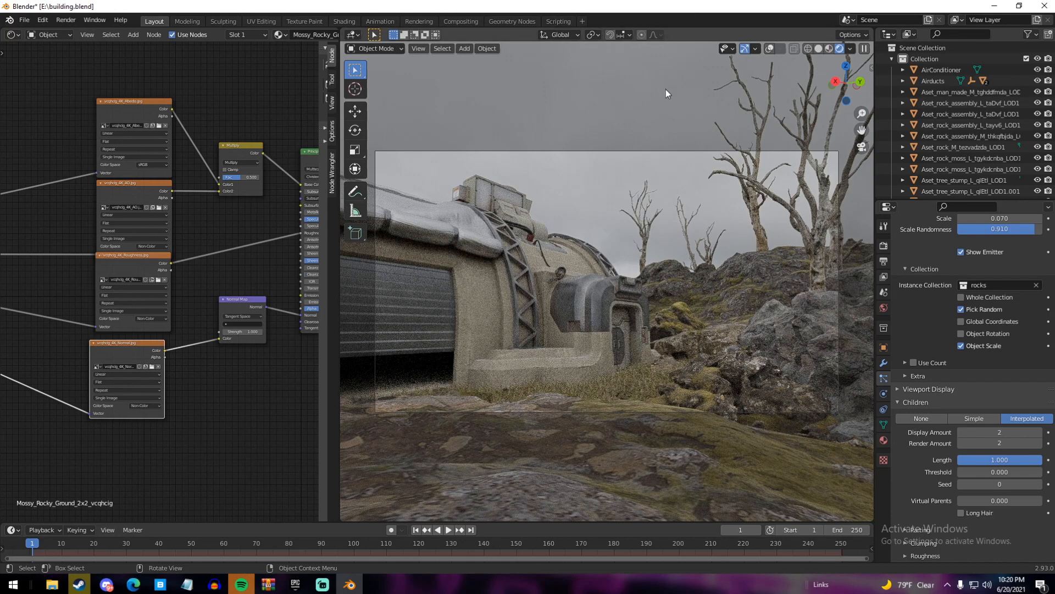
Return to solid shading with overlays shown and select the mossy rock beside the grass
{"action": "key", "text": "z"}
{"action": "left_click", "coordinate": [769, 238]}
{"action": "middle_click_drag", "start_coordinate": [768, 238], "coordinate": [651, 309]}
{"action": "left_click", "coordinate": [651, 309]}
{"action": "left_click", "coordinate": [783, 48]}
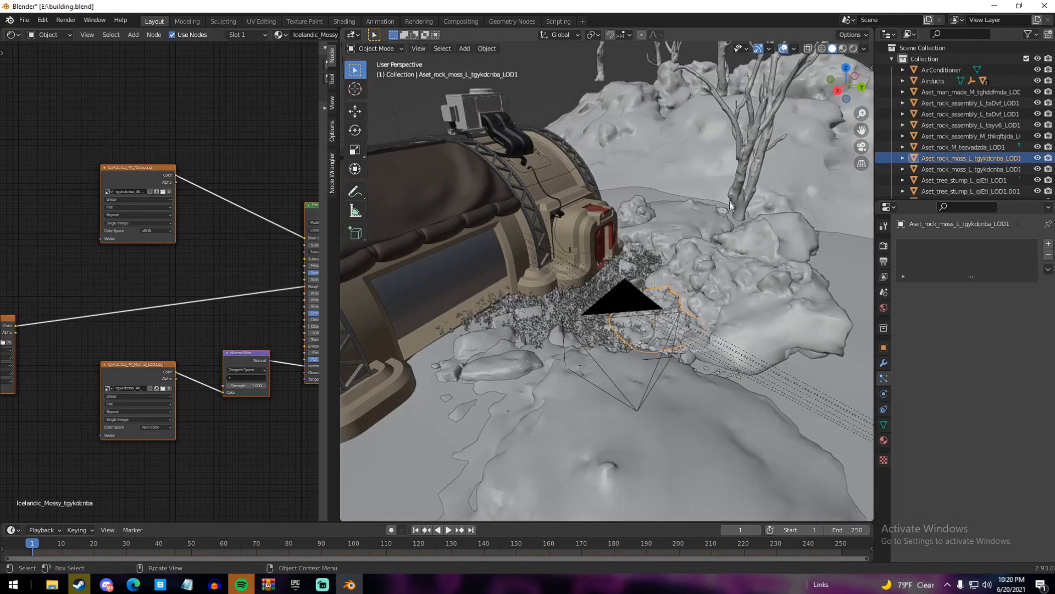
Duplicate the Icelandic mossy rock and place the copy on the ground beneath the camera, checking it in camera view
{"action": "middle_click_drag", "start_coordinate": [732, 205], "coordinate": [715, 236]}
{"action": "scroll", "coordinate": [650, 324], "scroll_direction": "up", "scroll_amount": 5}
{"action": "middle_click_drag", "start_coordinate": [650, 325], "coordinate": [648, 268], "text": "shift"}
{"action": "scroll", "coordinate": [648, 268], "scroll_direction": "down", "scroll_amount": 2}
{"action": "left_click", "coordinate": [631, 400]}
{"action": "scroll", "coordinate": [646, 397], "scroll_direction": "down", "scroll_amount": 2}
{"action": "middle_click_drag", "start_coordinate": [668, 379], "coordinate": [653, 365]}
{"action": "key", "text": "shift+d"}
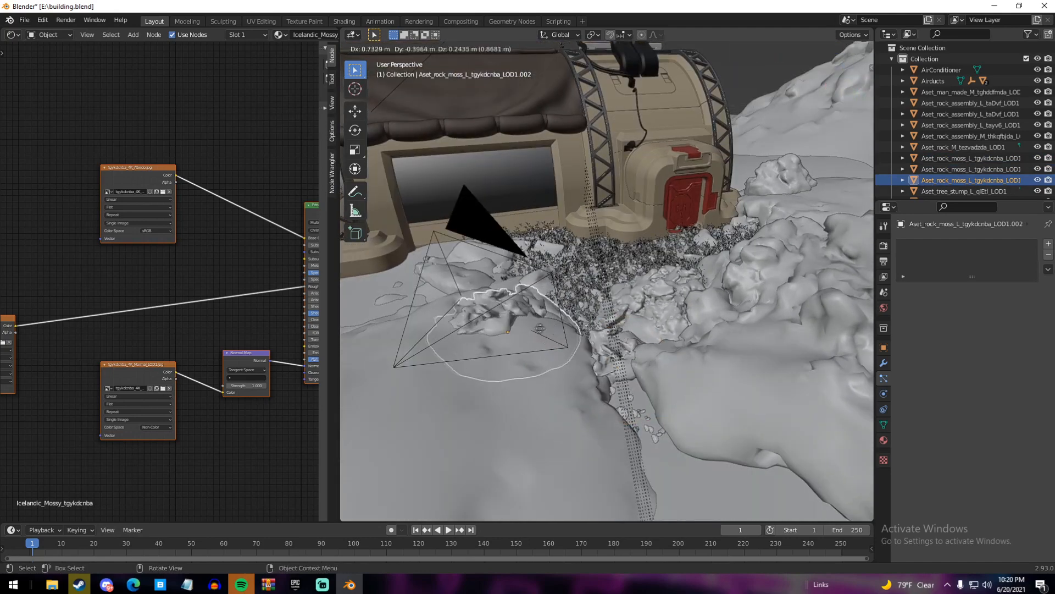
{"action": "key", "text": "KP_0"}
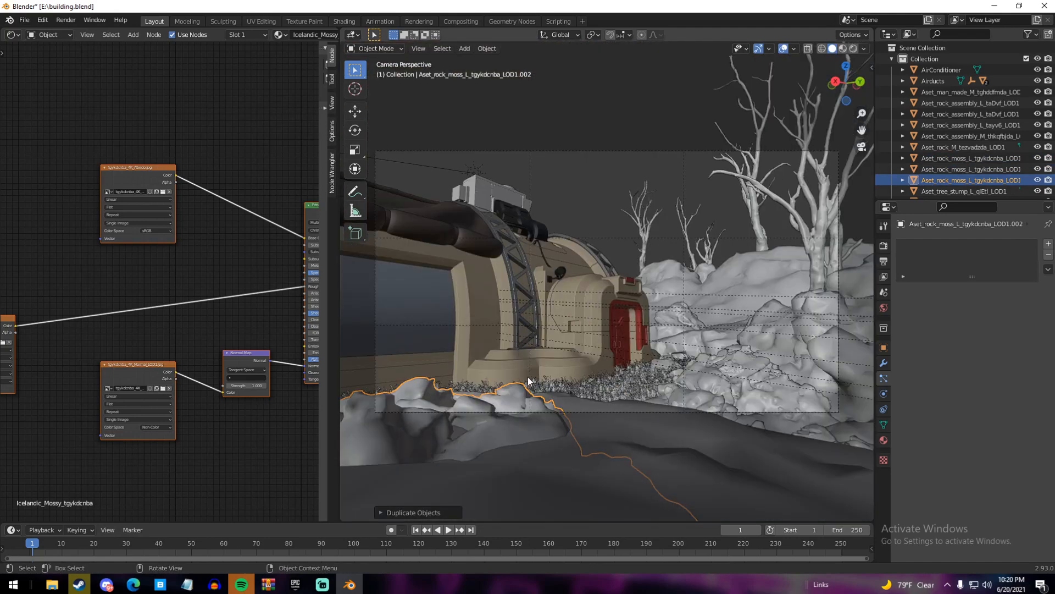
Reposition the duplicated mossy rock in the foreground of the camera shot, in front of the garage door, and deselect it
{"action": "left_click", "coordinate": [537, 349]}
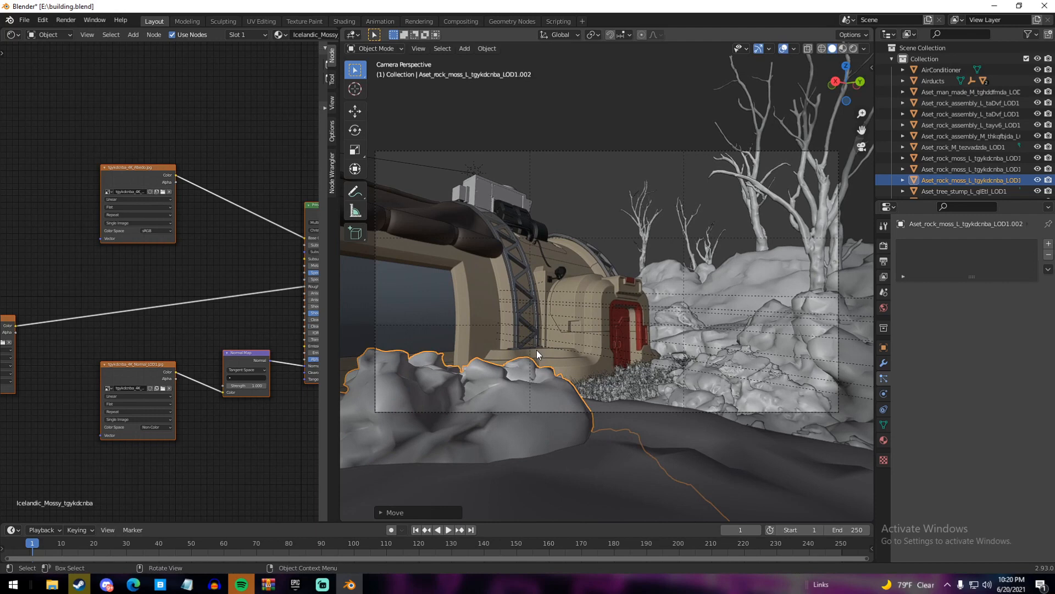
{"action": "key", "text": "g"}
{"action": "left_click", "coordinate": [531, 364]}
{"action": "key", "text": "a"}
{"action": "key", "text": "a"}
Preview the camera shot in rendered shading with overlays hidden and return to solid shading
{"action": "key", "text": "z"}
{"action": "left_click", "coordinate": [637, 233]}
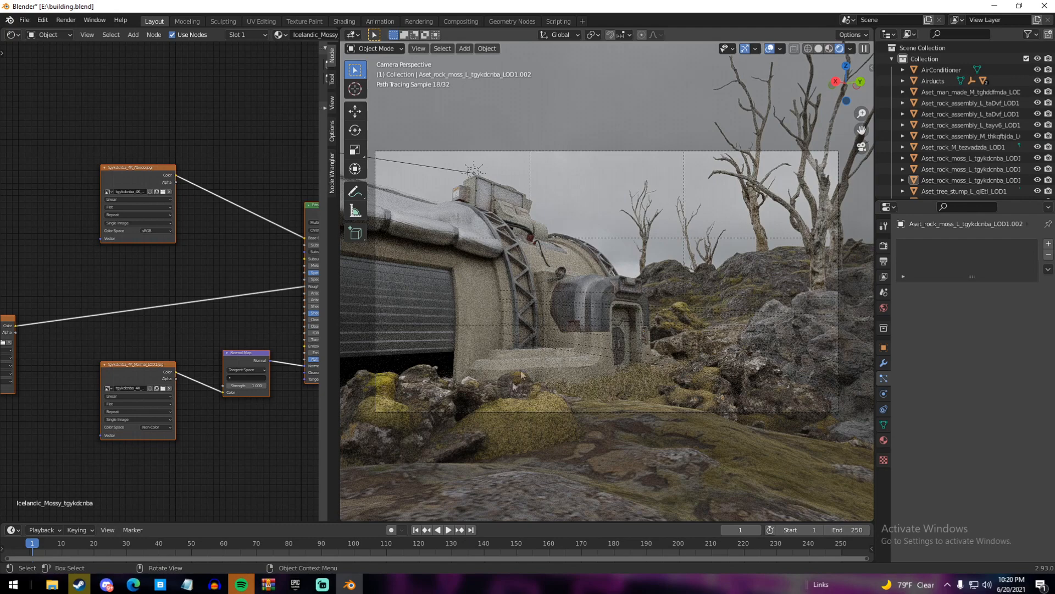
{"action": "left_click", "coordinate": [771, 49]}
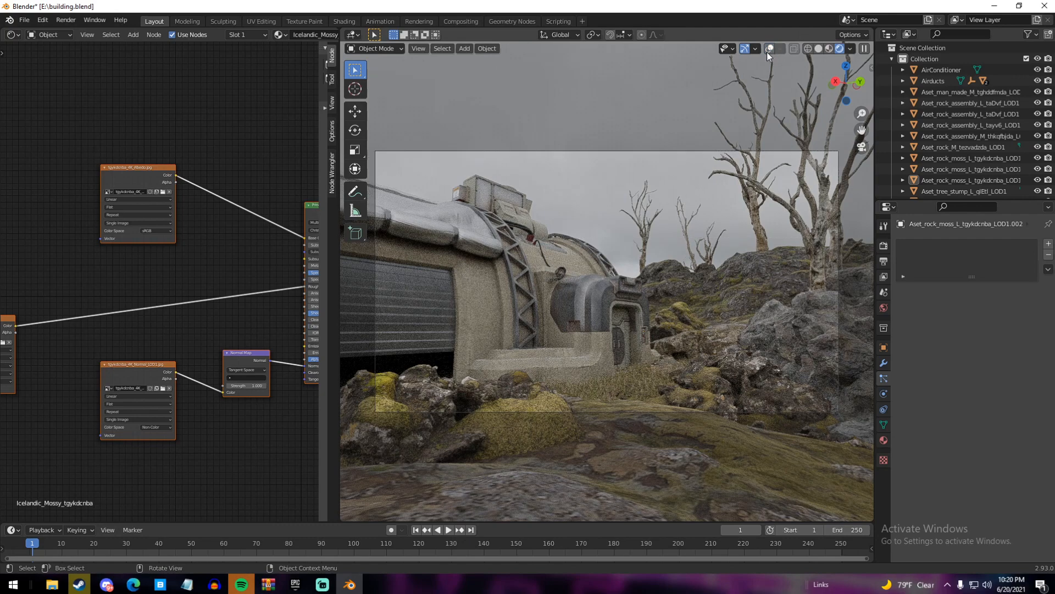
{"action": "key", "text": "z"}
{"action": "left_click", "coordinate": [788, 228]}
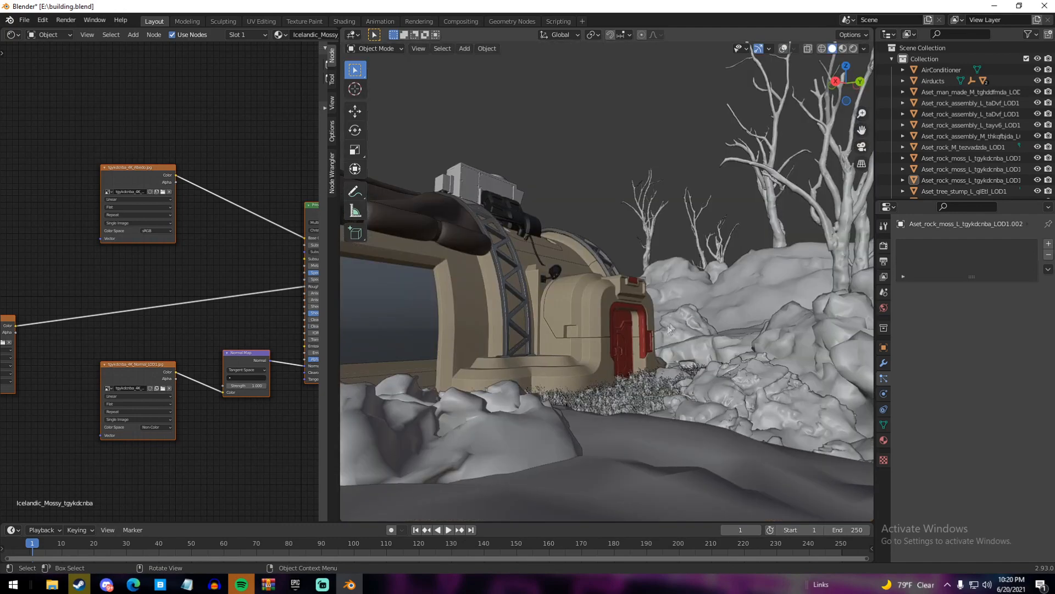
Show the overlays, move the foreground mossy rock copy toward the building and scale it up
{"action": "middle_click_drag", "start_coordinate": [670, 331], "coordinate": [709, 410]}
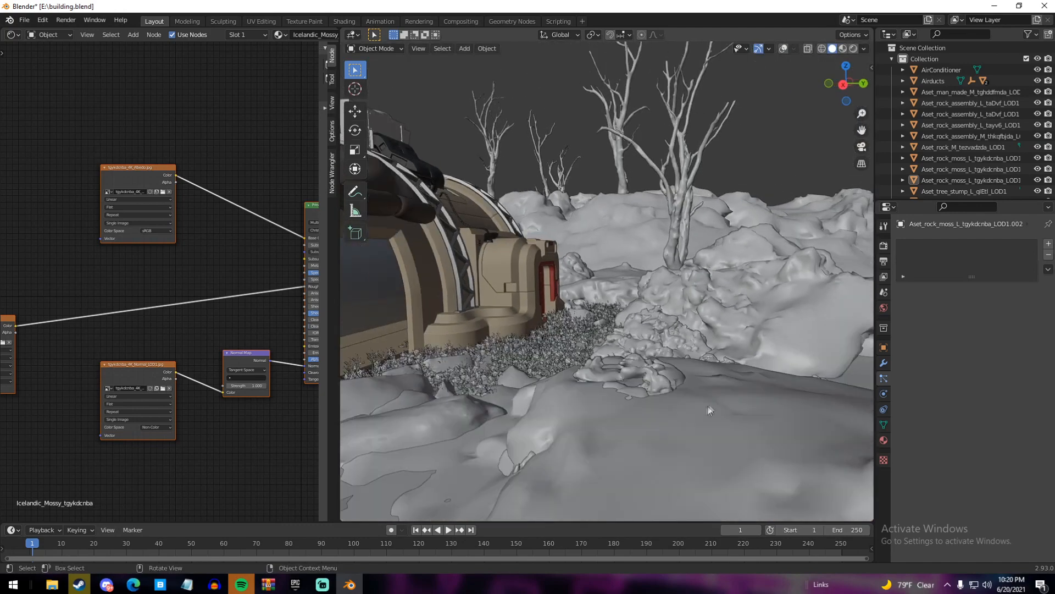
{"action": "left_click", "coordinate": [659, 379]}
{"action": "left_click", "coordinate": [783, 49]}
{"action": "key", "text": "g"}
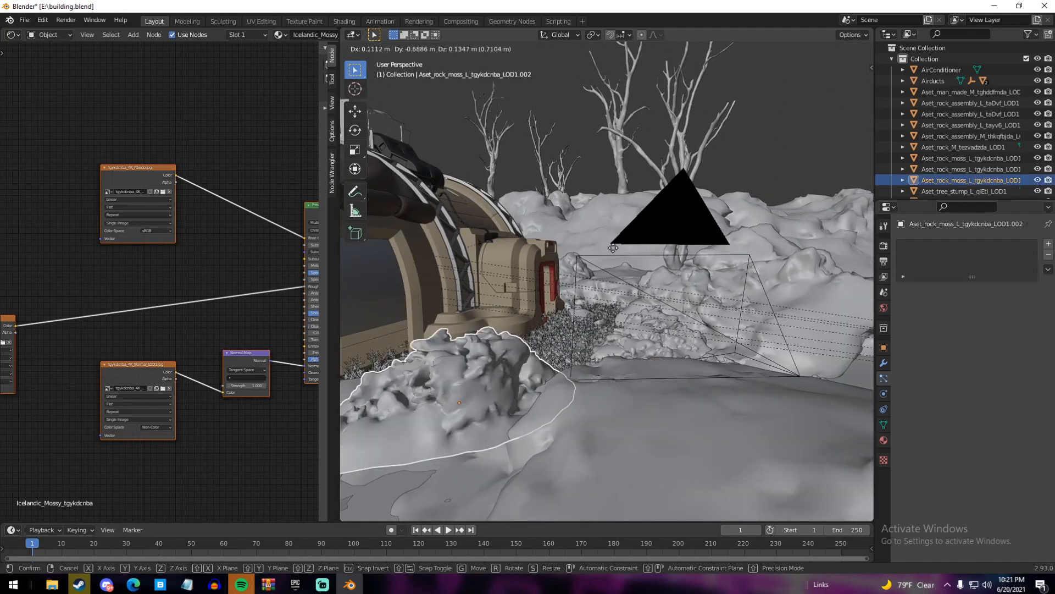
{"action": "left_click", "coordinate": [618, 265]}
{"action": "key", "text": "s"}
{"action": "left_click", "coordinate": [677, 335]}
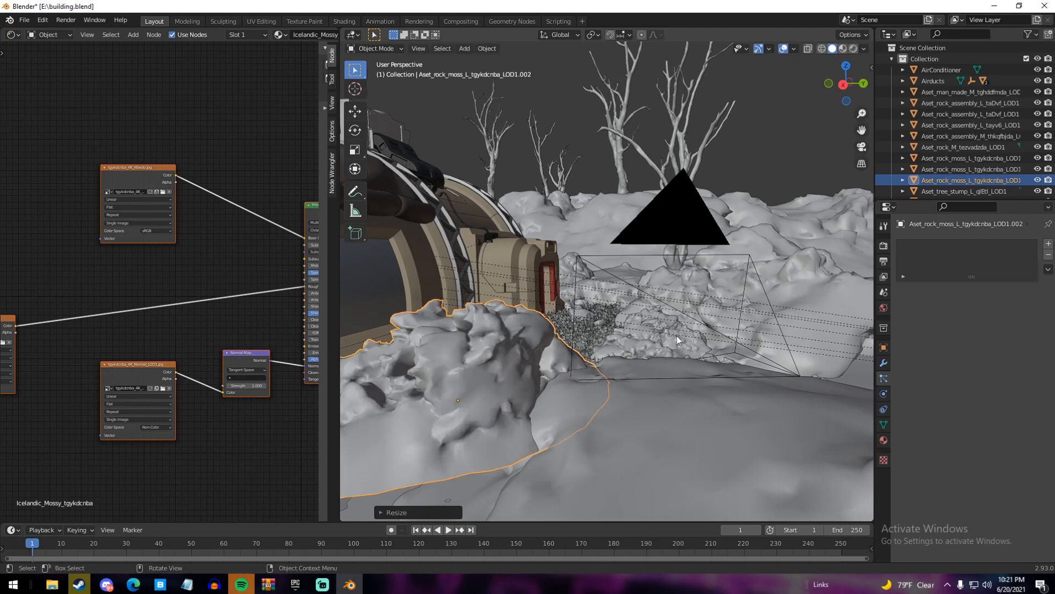
Reposition the enlarged mossy rock at the edge of the camera shot, deselect everything and save the file
{"action": "scroll", "coordinate": [668, 338], "scroll_direction": "down", "scroll_amount": 4}
{"action": "key", "text": "g"}
{"action": "left_click", "coordinate": [640, 358]}
{"action": "key", "text": "KP_0"}
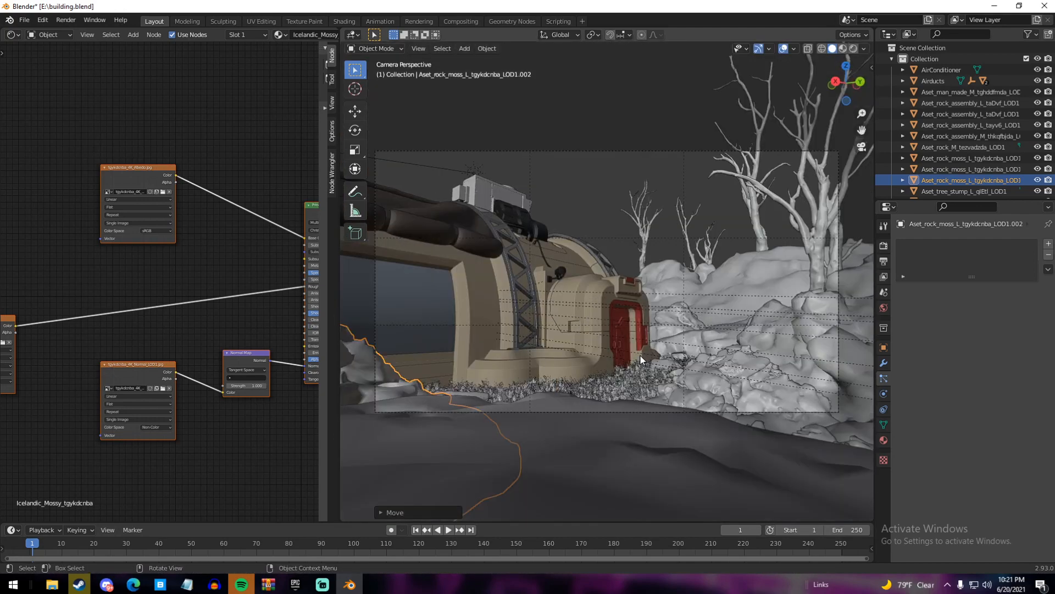
{"action": "key", "text": "a"}
{"action": "key", "text": "a"}
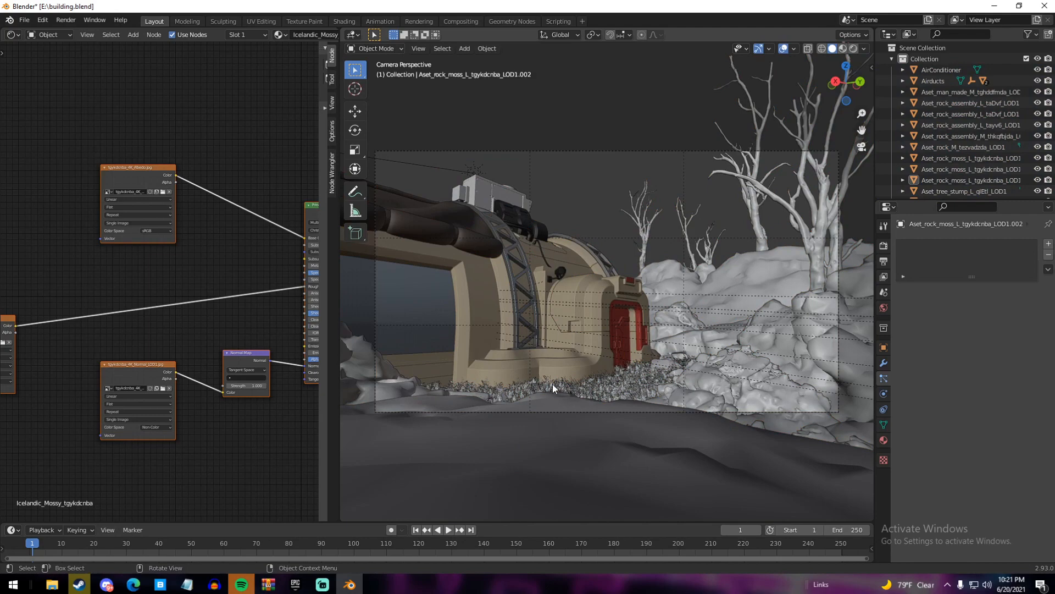
{"action": "key", "text": "ctrl+s"}
{"action": "middle_click_drag", "start_coordinate": [635, 145], "coordinate": [628, 188]}
{"action": "scroll", "coordinate": [628, 189], "scroll_direction": "down", "scroll_amount": 3}
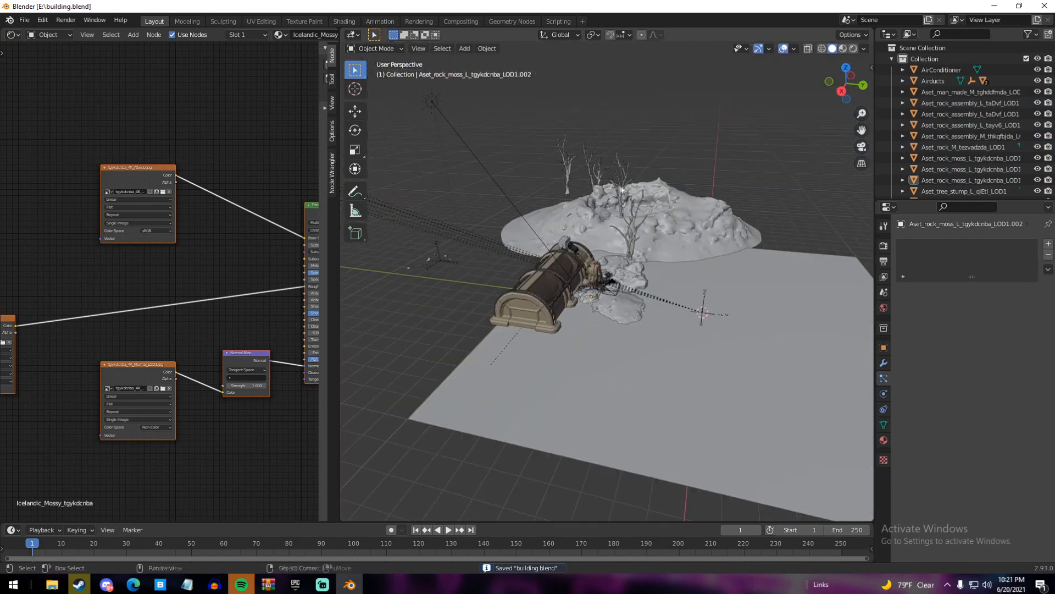
{"action": "key", "text": "shift+a"}
{"action": "mouse_move", "coordinate": [604, 49]}
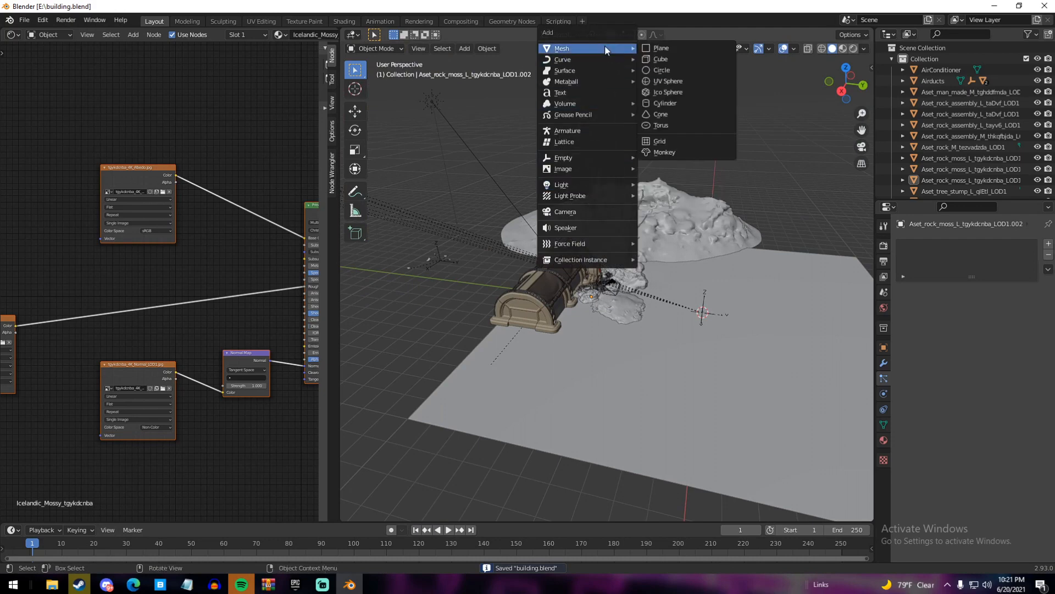
{"action": "left_click", "coordinate": [652, 57]}
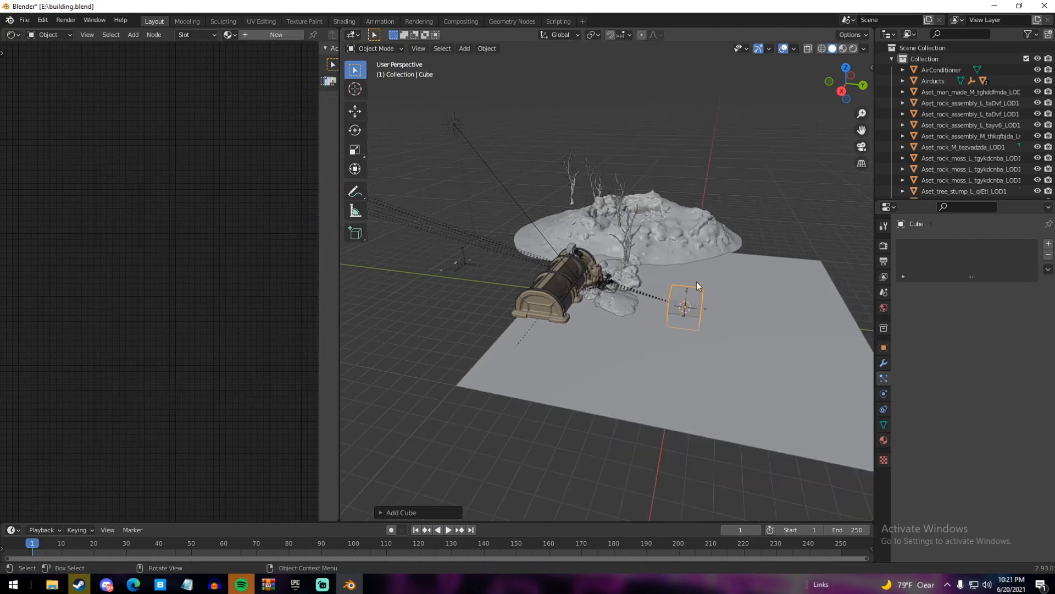
{"action": "key", "text": "Delete"}
Add a cube and scale it up until it encloses the whole scene, checking it in camera view
{"action": "key", "text": "shift+a"}
{"action": "mouse_move", "coordinate": [697, 278]}
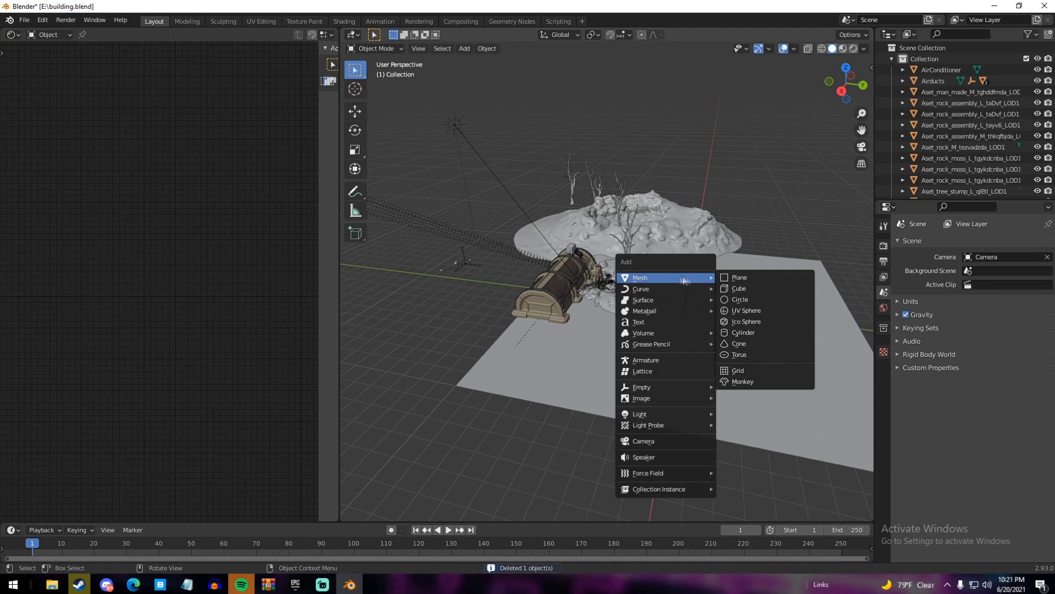
{"action": "left_click", "coordinate": [742, 288]}
{"action": "scroll", "coordinate": [701, 298], "scroll_direction": "down", "scroll_amount": 12}
{"action": "key", "text": "s"}
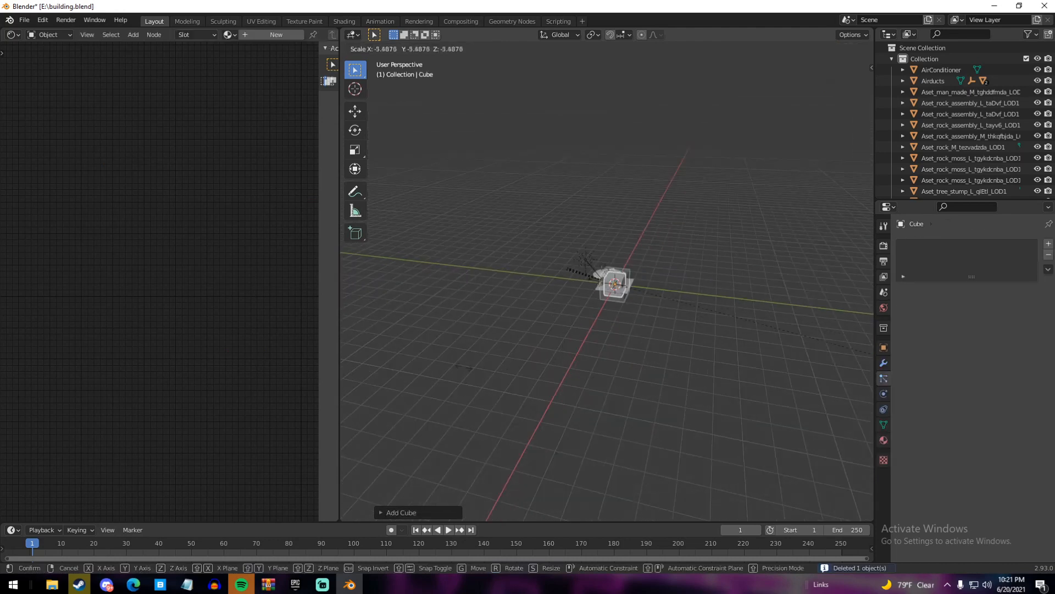
{"action": "left_click", "coordinate": [635, 79]}
{"action": "key", "text": "s"}
{"action": "left_click", "coordinate": [788, 271]}
{"action": "scroll", "coordinate": [767, 282], "scroll_direction": "up", "scroll_amount": 12}
{"action": "key", "text": "KP_0"}
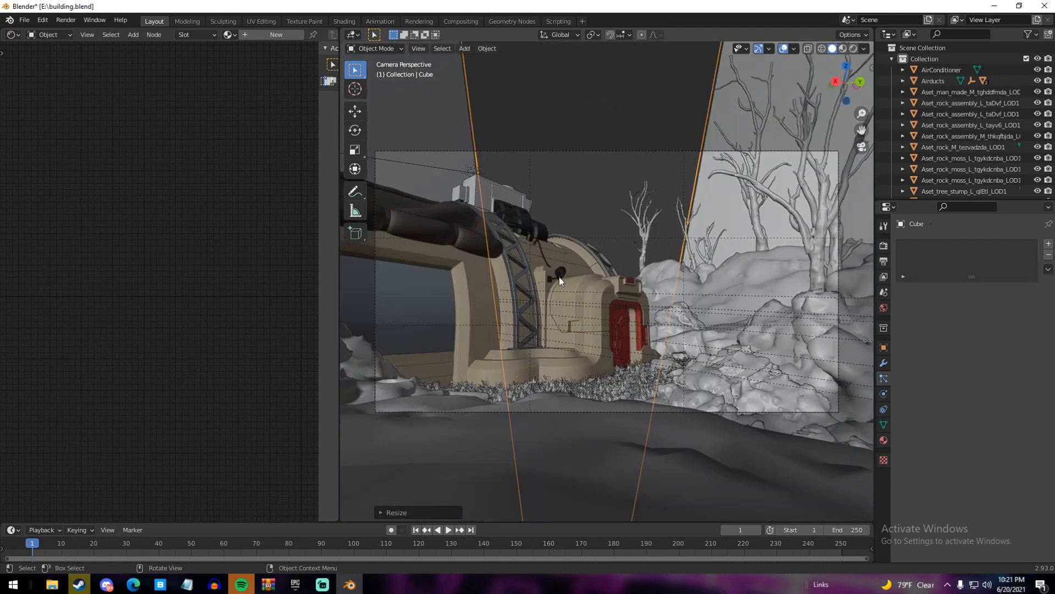
Set the viewport's clip end distance to 100000000 m
{"action": "key", "text": "n"}
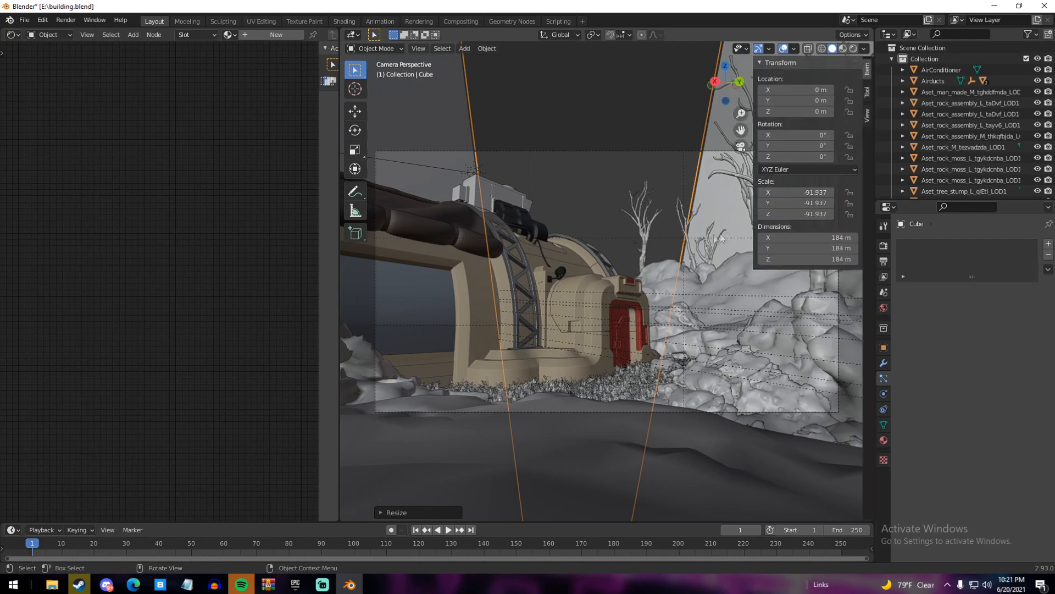
{"action": "left_click", "coordinate": [867, 114]}
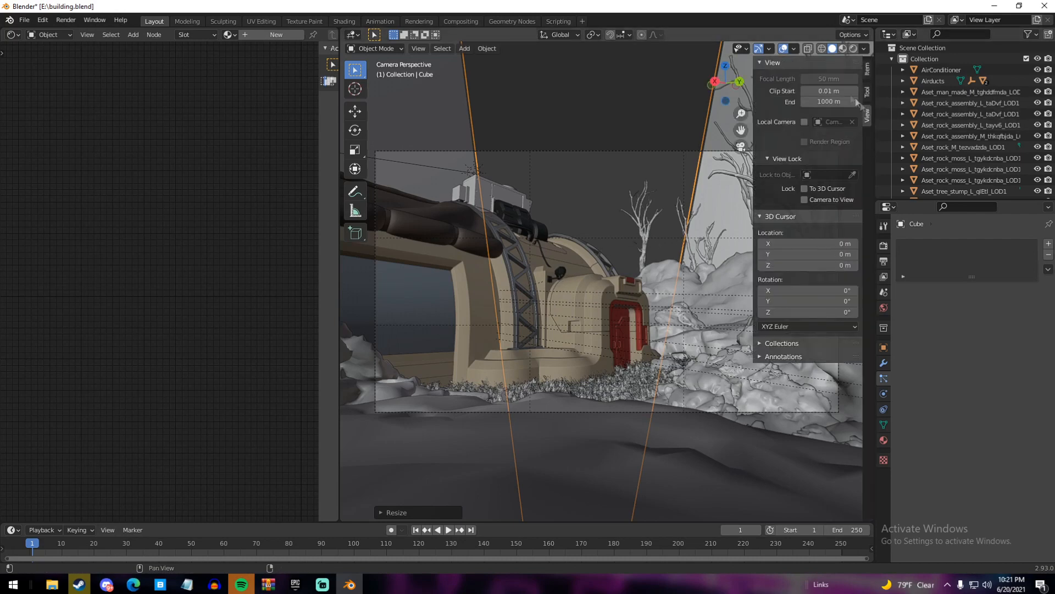
{"action": "left_click", "coordinate": [825, 102]}
{"action": "type", "text": "100000000"}
{"action": "key", "text": "Return"}
{"action": "left_click", "coordinate": [762, 62]}
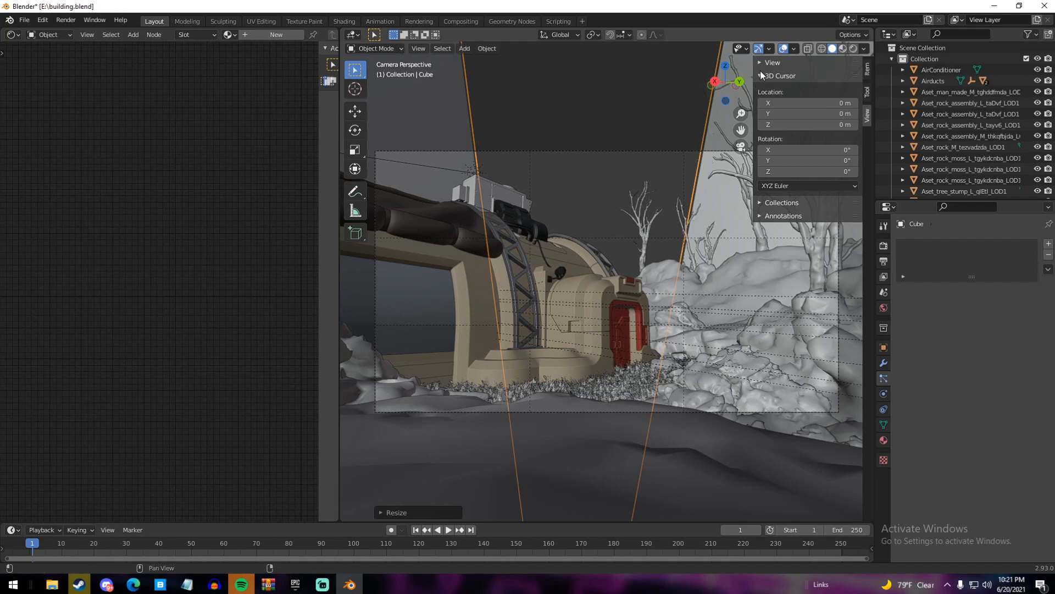
{"action": "left_click", "coordinate": [763, 76]}
Select the camera and set its lens clip end to 1000000 m
{"action": "scroll", "coordinate": [996, 110], "scroll_direction": "down", "scroll_amount": 3}
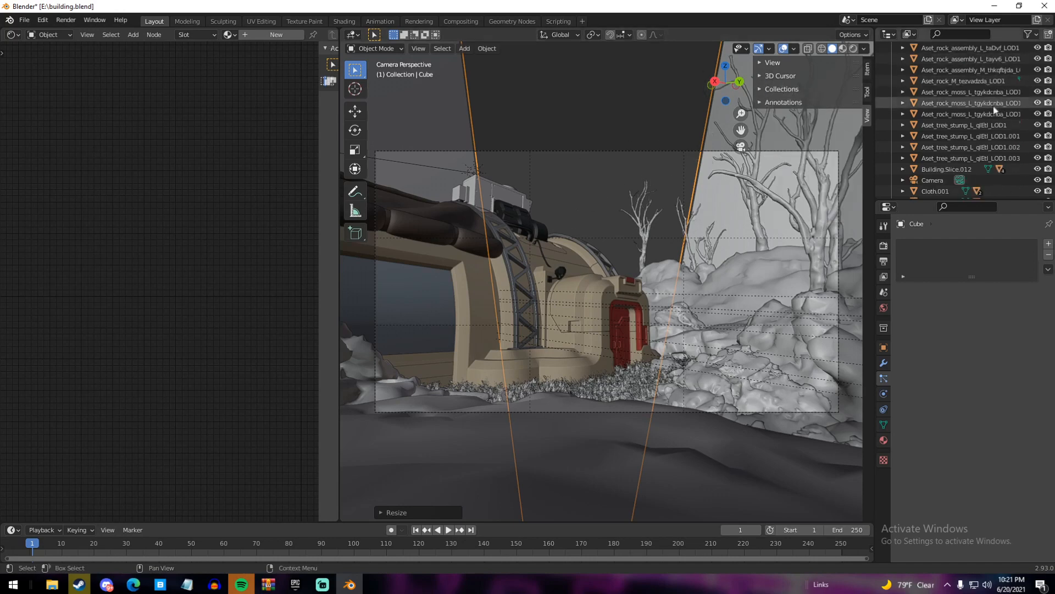
{"action": "left_click", "coordinate": [939, 182]}
{"action": "left_click", "coordinate": [884, 393]}
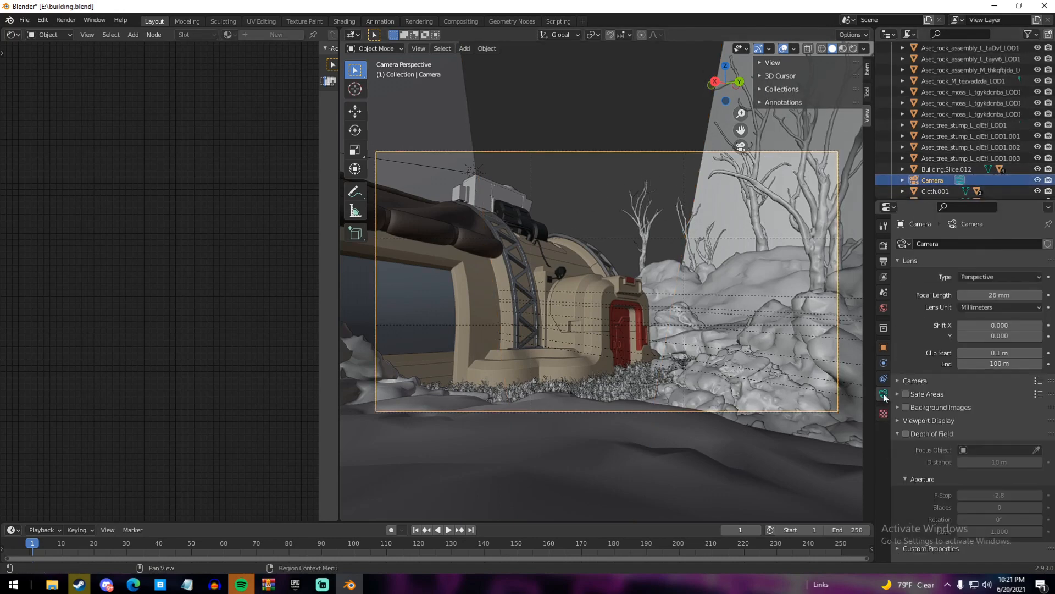
{"action": "left_click", "coordinate": [995, 365]}
{"action": "type", "text": "1000000"}
{"action": "key", "text": "Return"}
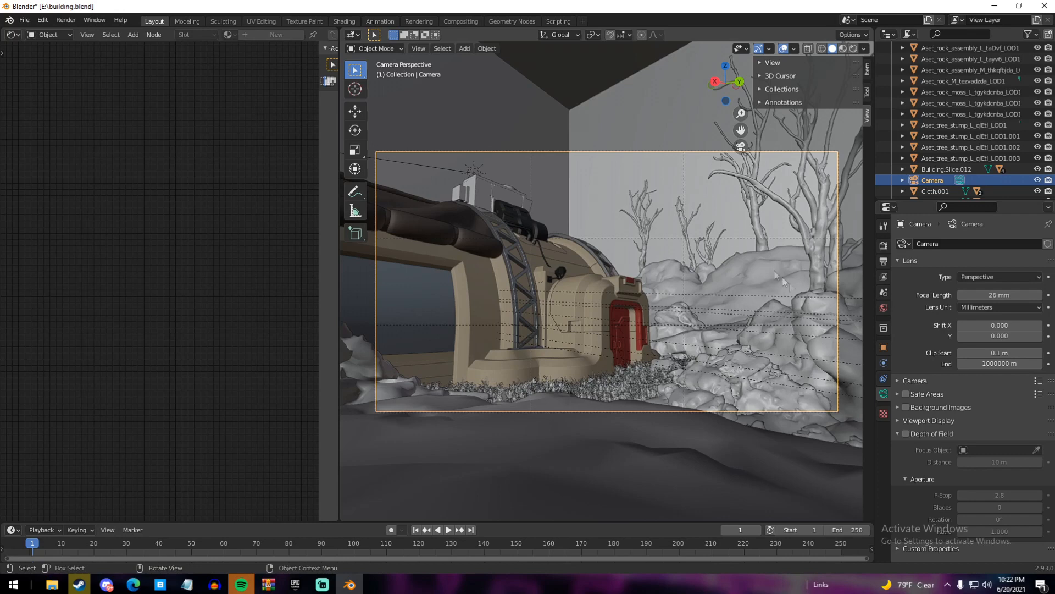
Give the enclosing cube a new material and remove its surface shader
{"action": "left_click", "coordinate": [613, 106]}
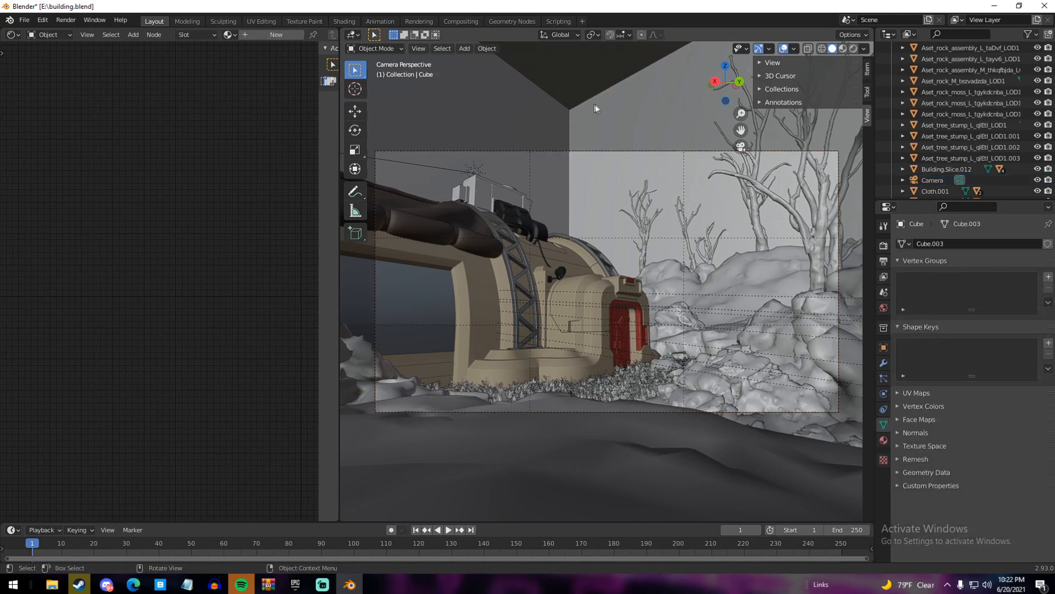
{"action": "left_click", "coordinate": [884, 440]}
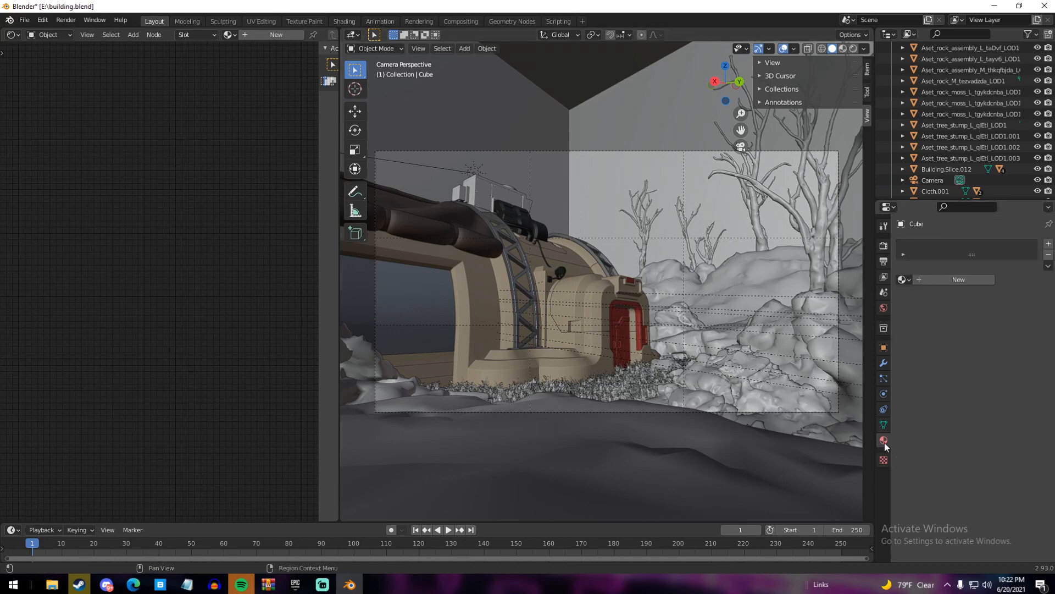
{"action": "left_click", "coordinate": [925, 282]}
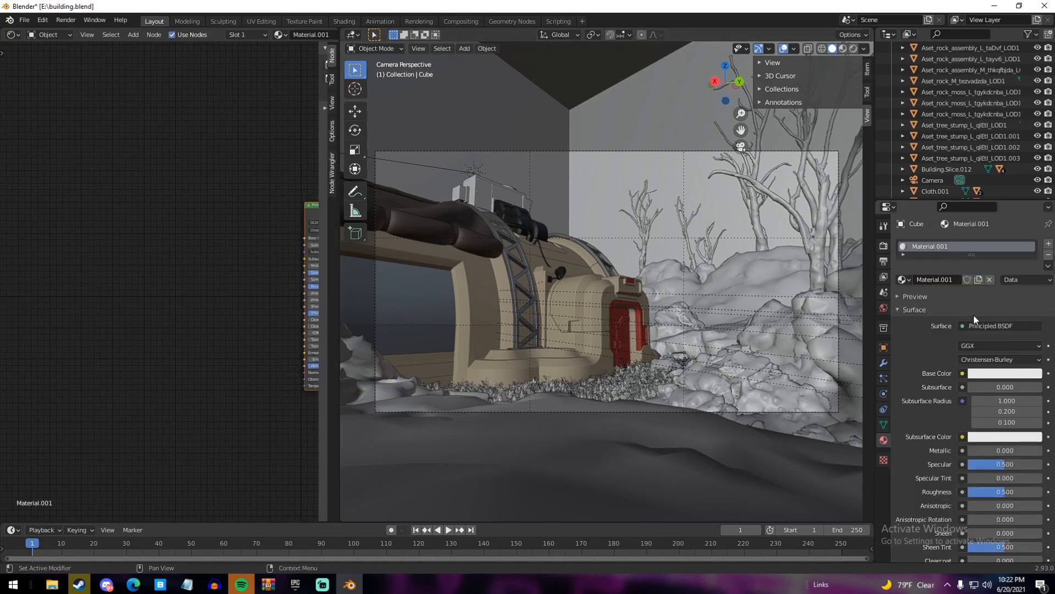
{"action": "left_click", "coordinate": [965, 325]}
{"action": "left_click", "coordinate": [998, 73]}
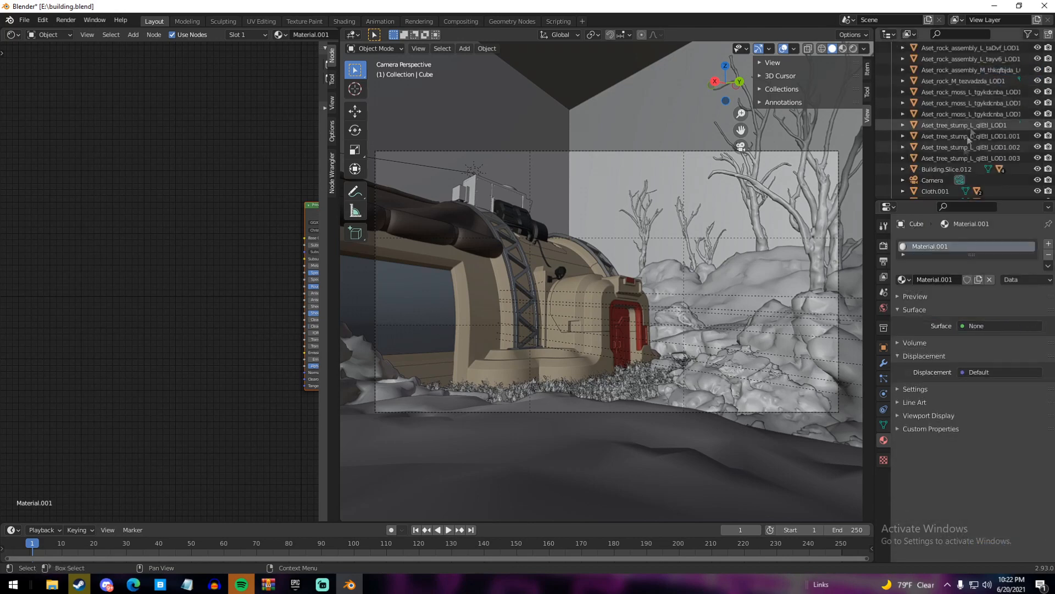
Assign a Principled Volume shader with density 0.002 to the cube's material and save the file
{"action": "left_click", "coordinate": [915, 342]}
{"action": "left_click", "coordinate": [967, 358]}
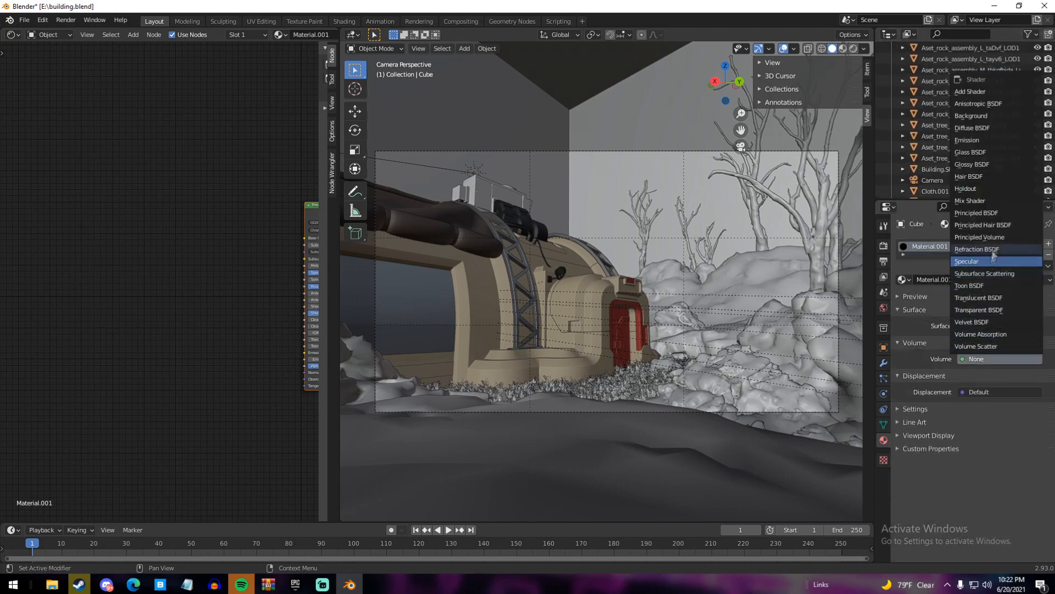
{"action": "left_click", "coordinate": [980, 236]}
{"action": "left_click", "coordinate": [984, 406]}
{"action": "type", "text": "0.002"}
{"action": "key", "text": "Return"}
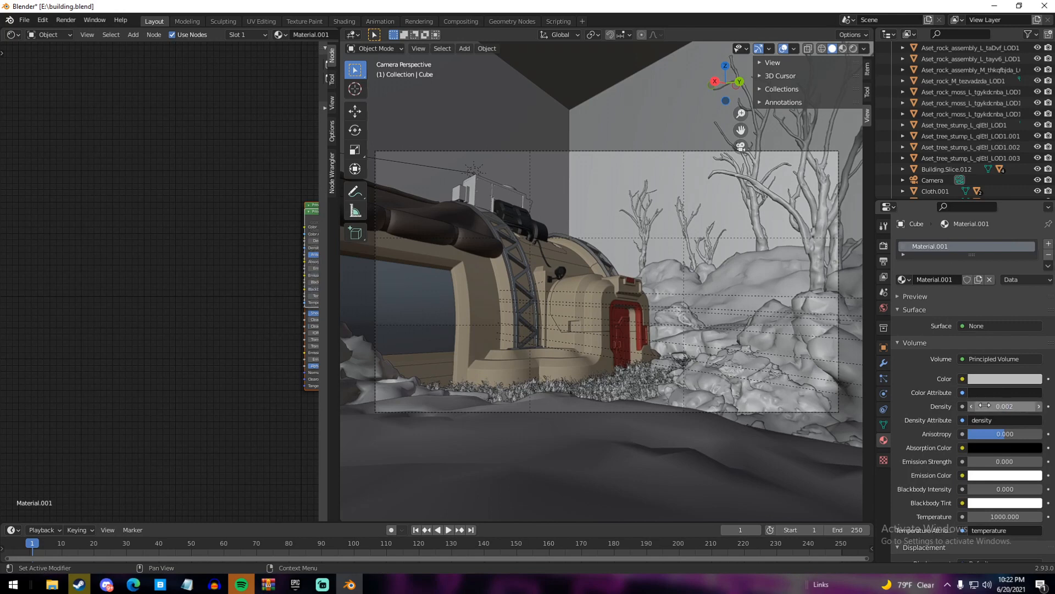
{"action": "key", "text": "ctrl+s"}
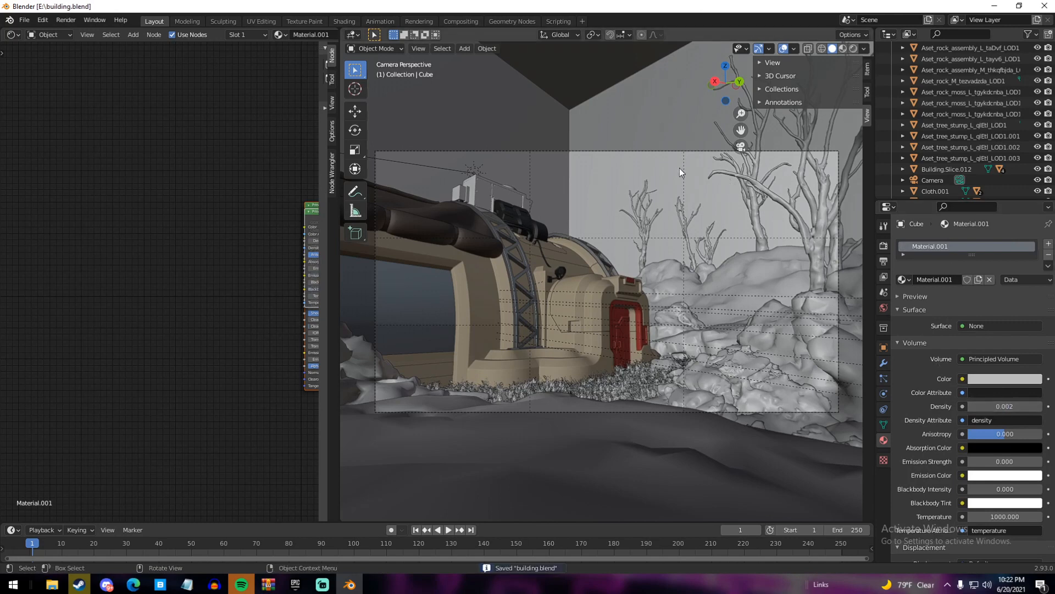
Preview the fog in rendered shading from the camera with overlays hidden
{"action": "key", "text": "z"}
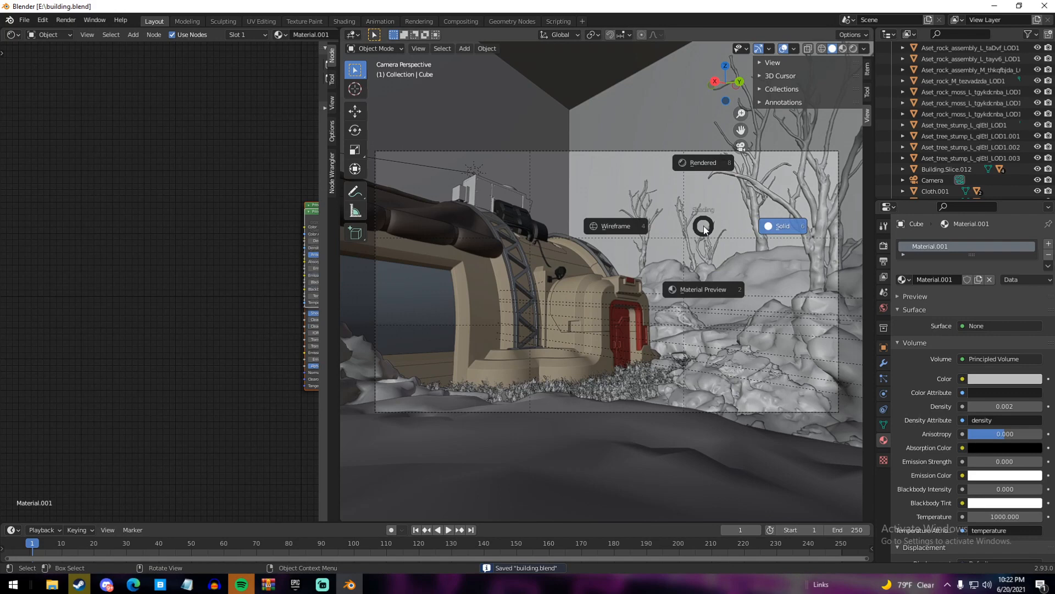
{"action": "left_click", "coordinate": [707, 161]}
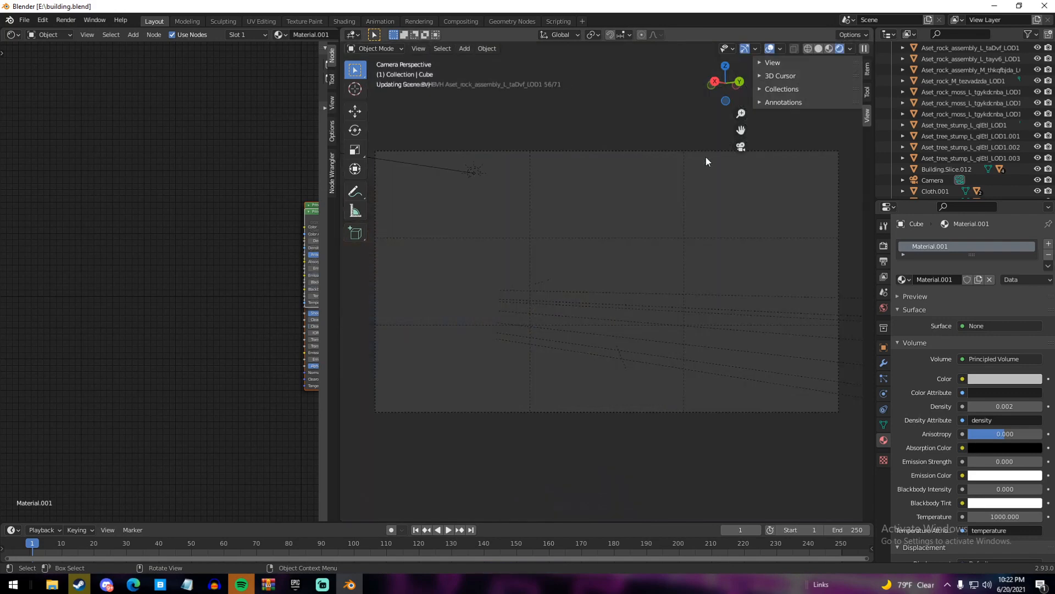
{"action": "left_click", "coordinate": [769, 49]}
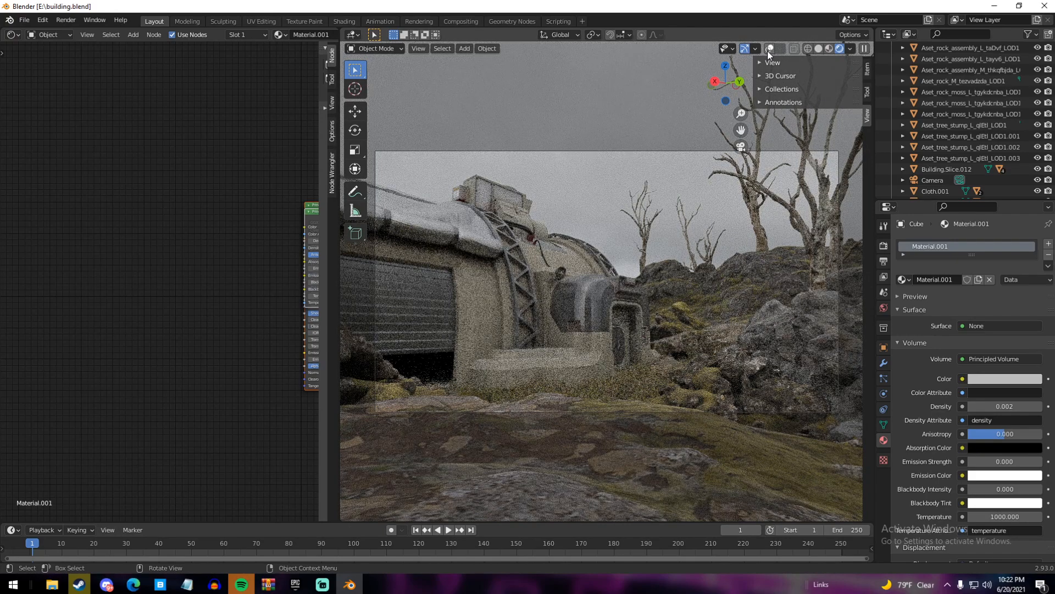
Raise the cube's Principled Volume density to 0.01, compare the rendered preview, and settle on 0.02
{"action": "left_click", "coordinate": [1005, 407]}
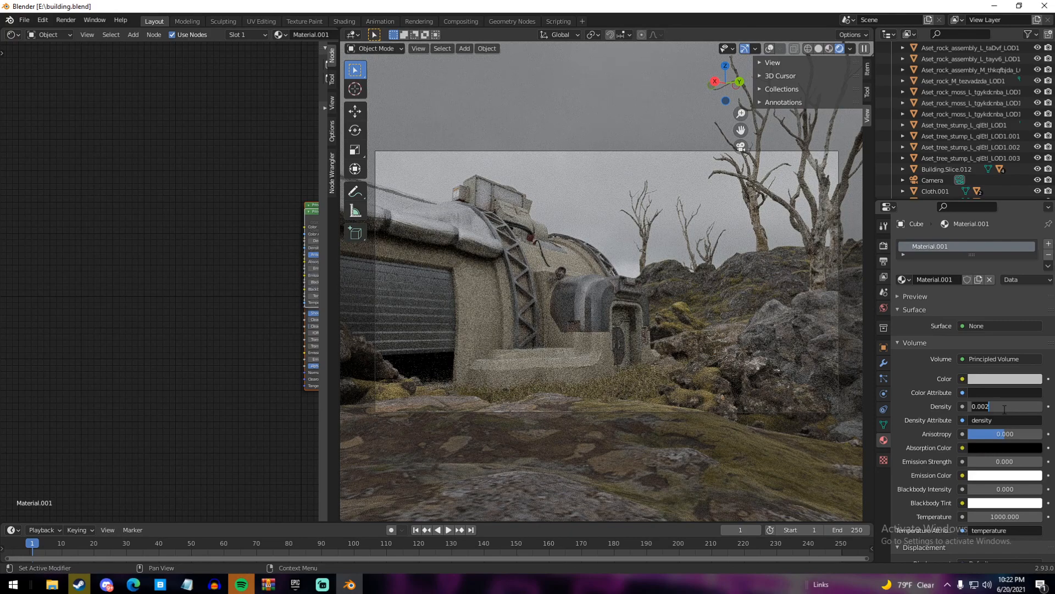
{"action": "type", "text": ".01"}
{"action": "key", "text": "Return"}
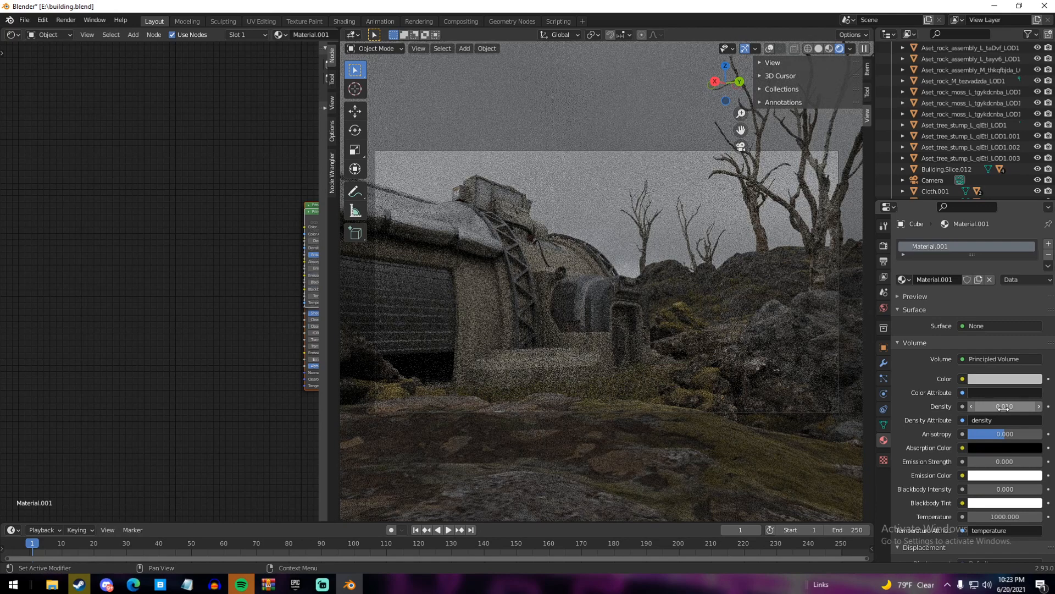
{"action": "left_click", "coordinate": [1016, 410]}
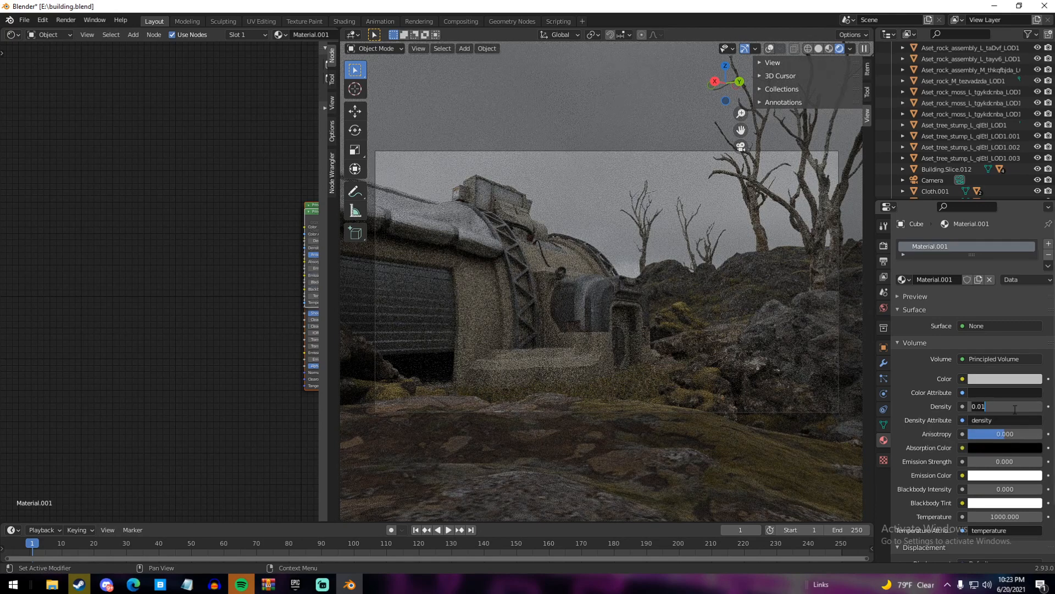
{"action": "key", "text": "BackSpace"}
{"action": "type", "text": "2"}
{"action": "key", "text": "Return"}
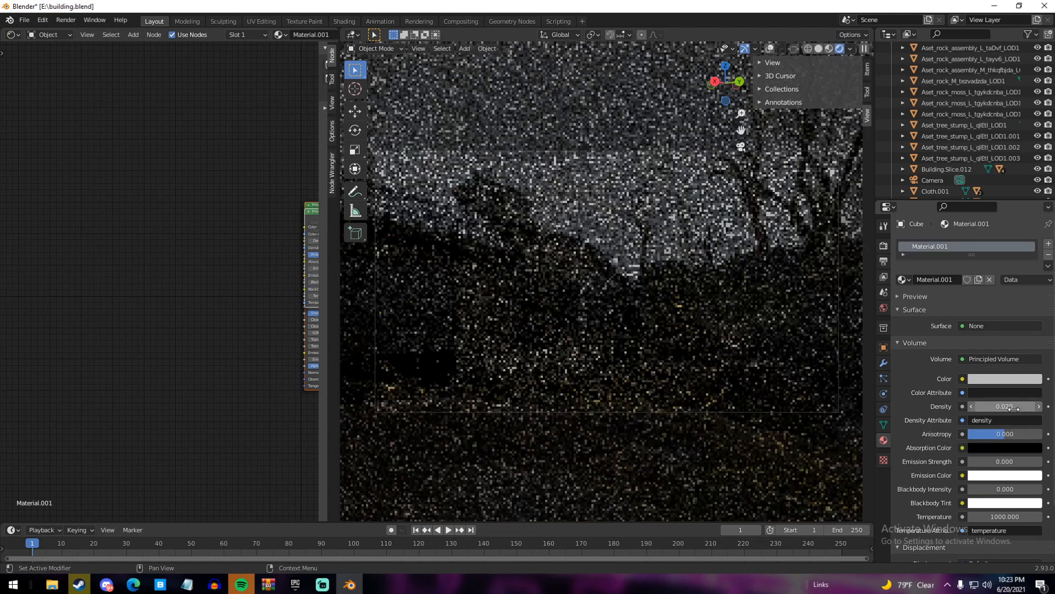
Select the Sun light and raise its strength to 10 and finally to 50 to brighten the foggy scene
{"action": "scroll", "coordinate": [971, 137], "scroll_direction": "down", "scroll_amount": 4}
{"action": "left_click", "coordinate": [935, 168]}
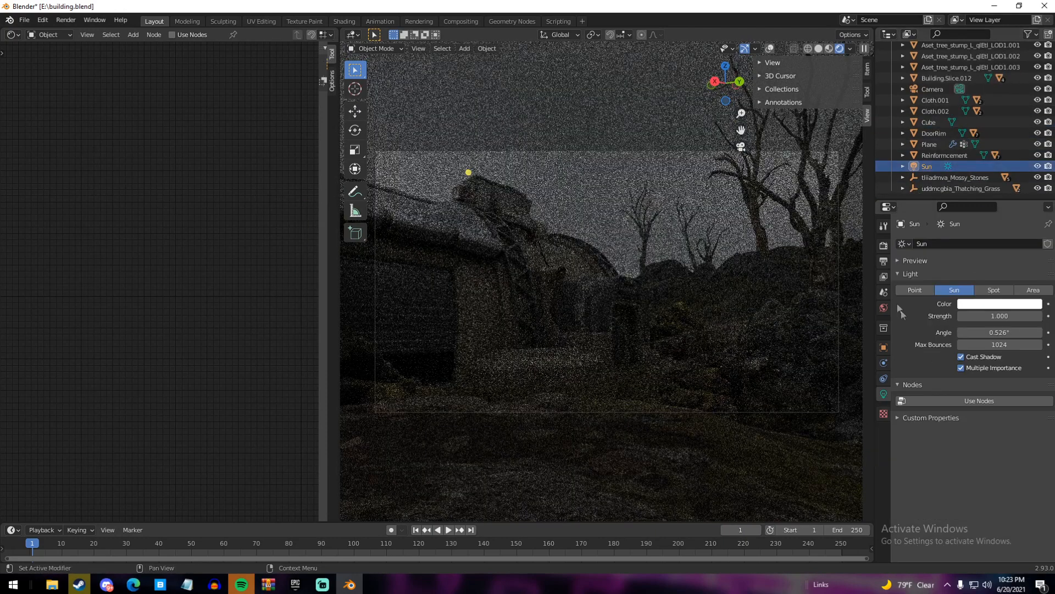
{"action": "left_click", "coordinate": [990, 317]}
{"action": "type", "text": "10"}
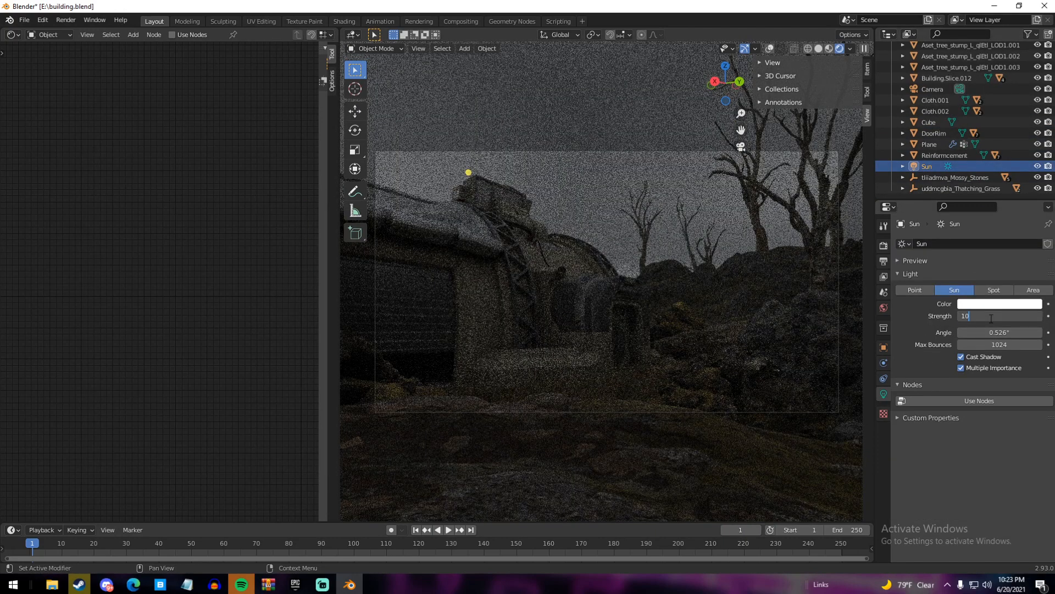
{"action": "key", "text": "Return"}
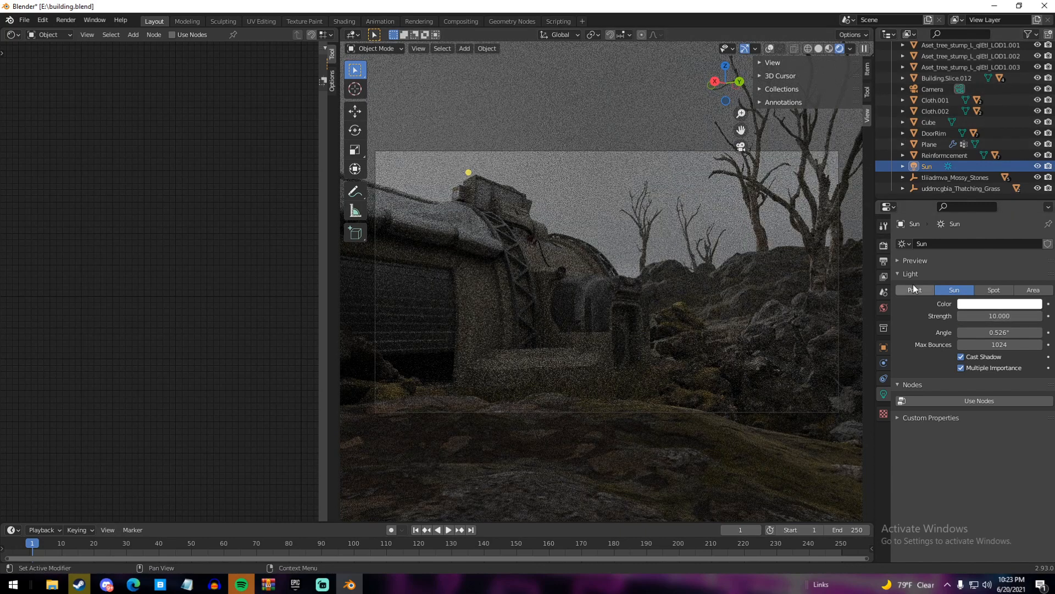
{"action": "left_click", "coordinate": [993, 316]}
{"action": "type", "text": "50"}
{"action": "key", "text": "Return"}
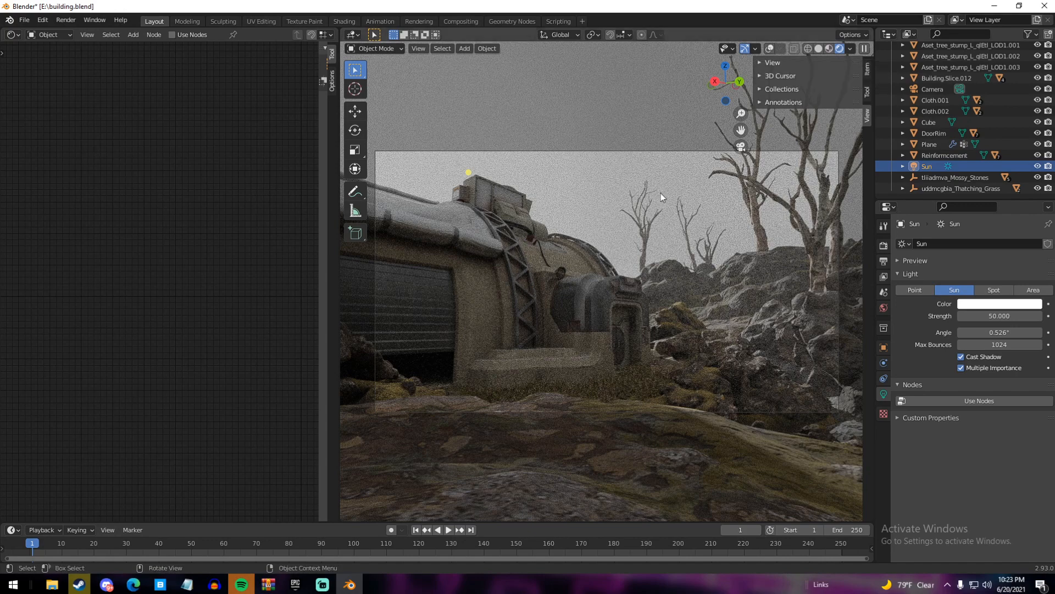
Return the viewport to solid shading with overlays shown and add a point light to the scene
{"action": "key", "text": "z"}
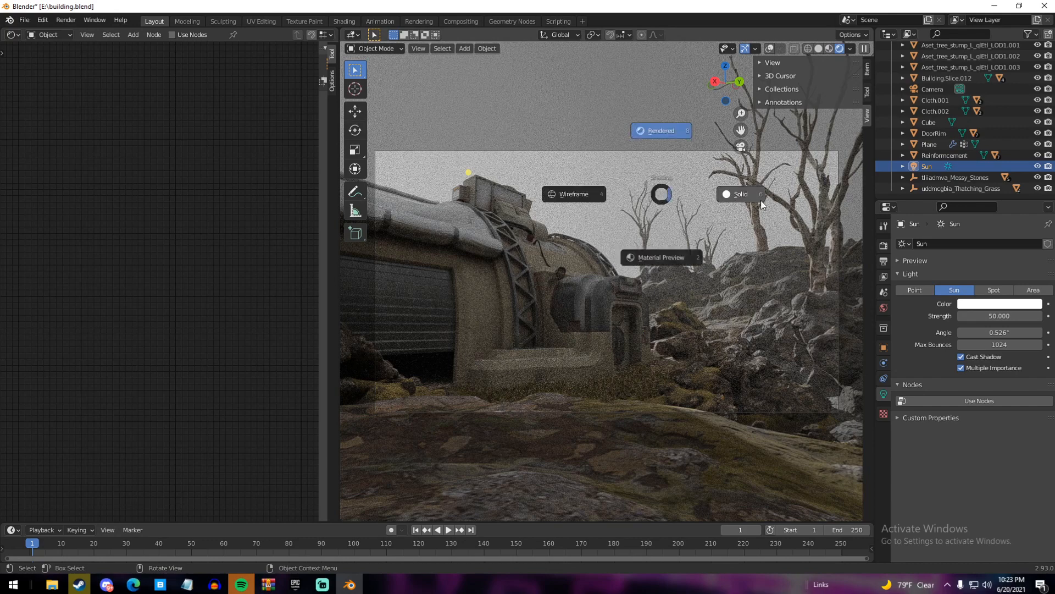
{"action": "left_click", "coordinate": [761, 200]}
{"action": "middle_click_drag", "start_coordinate": [779, 270], "coordinate": [770, 304]}
{"action": "scroll", "coordinate": [775, 289], "scroll_direction": "down", "scroll_amount": 4}
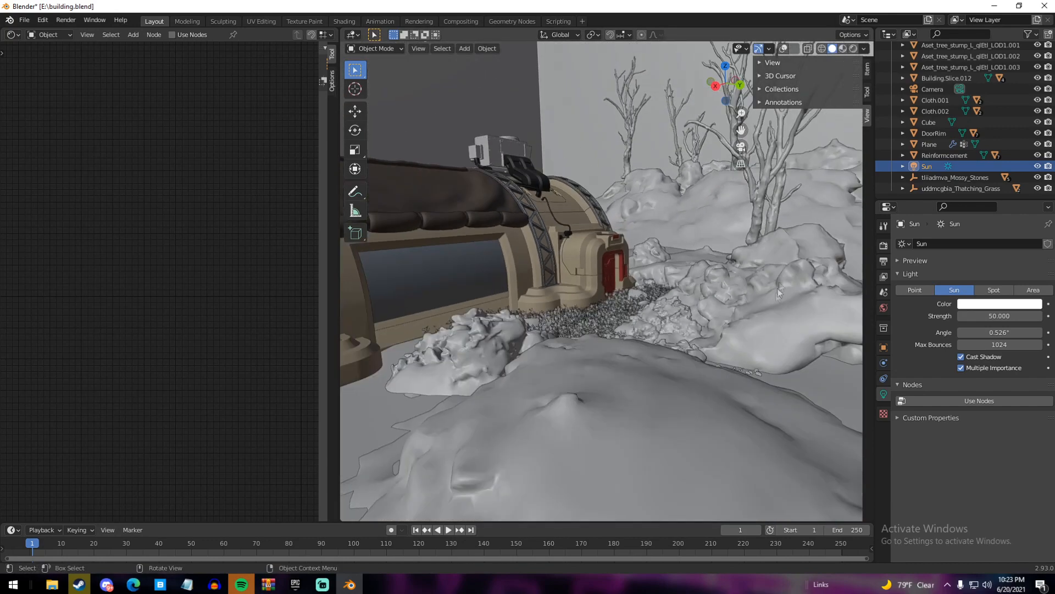
{"action": "left_click", "coordinate": [783, 49]}
{"action": "scroll", "coordinate": [660, 305], "scroll_direction": "down", "scroll_amount": 5}
{"action": "middle_click_drag", "start_coordinate": [656, 307], "coordinate": [694, 330]}
{"action": "scroll", "coordinate": [694, 330], "scroll_direction": "up", "scroll_amount": 5}
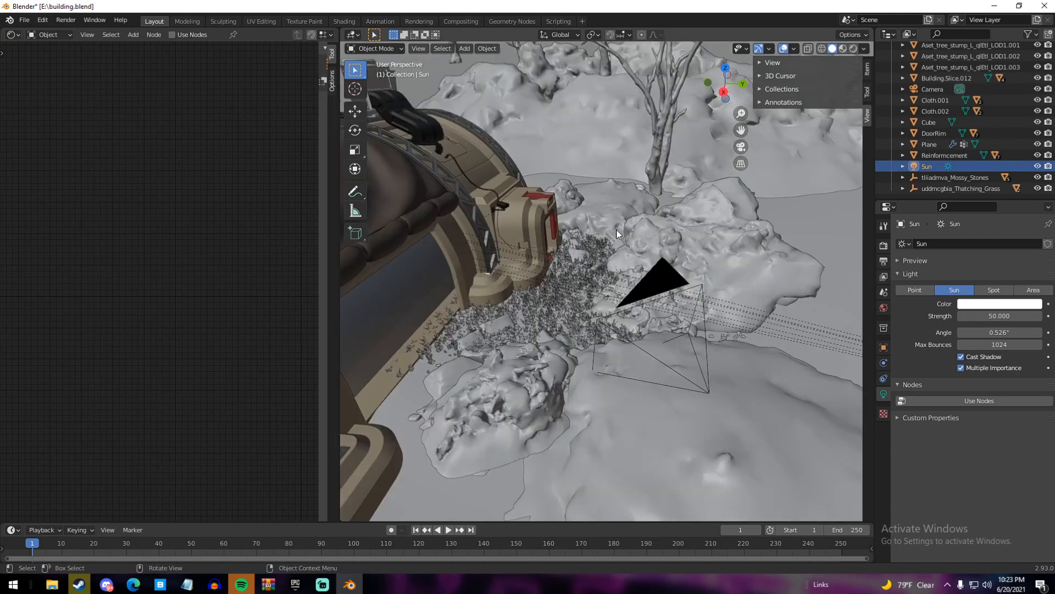
{"action": "key", "text": "shift+a"}
{"action": "mouse_move", "coordinate": [567, 366]}
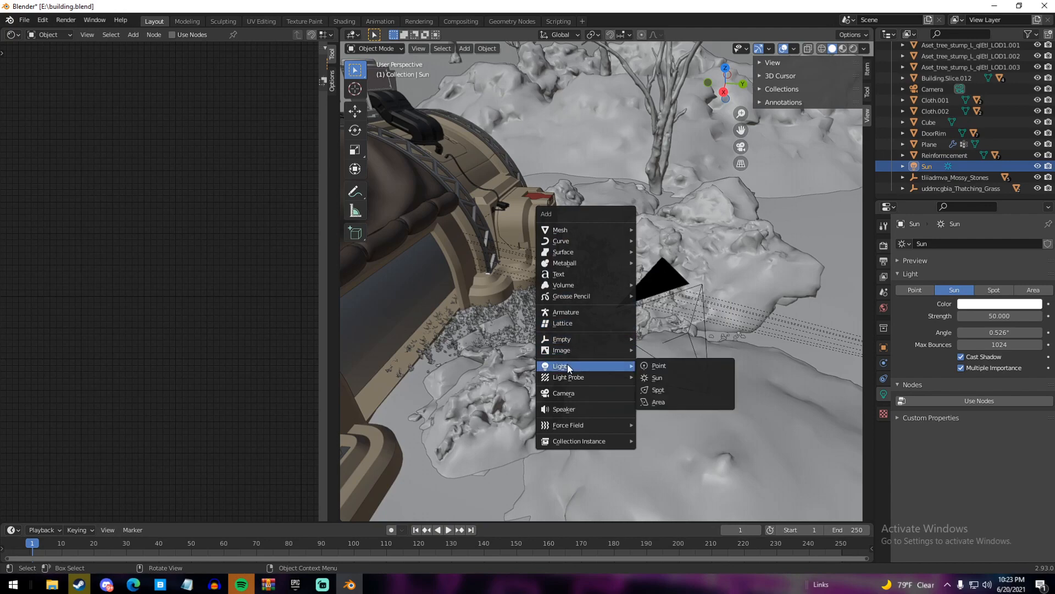
{"action": "left_click", "coordinate": [681, 368]}
Move the point light onto the small wall lamp beside the building's red entrance
{"action": "key", "text": "g"}
{"action": "left_click", "coordinate": [643, 314]}
{"action": "scroll", "coordinate": [643, 314], "scroll_direction": "down", "scroll_amount": 4}
{"action": "scroll", "coordinate": [643, 314], "scroll_direction": "down", "scroll_amount": 5}
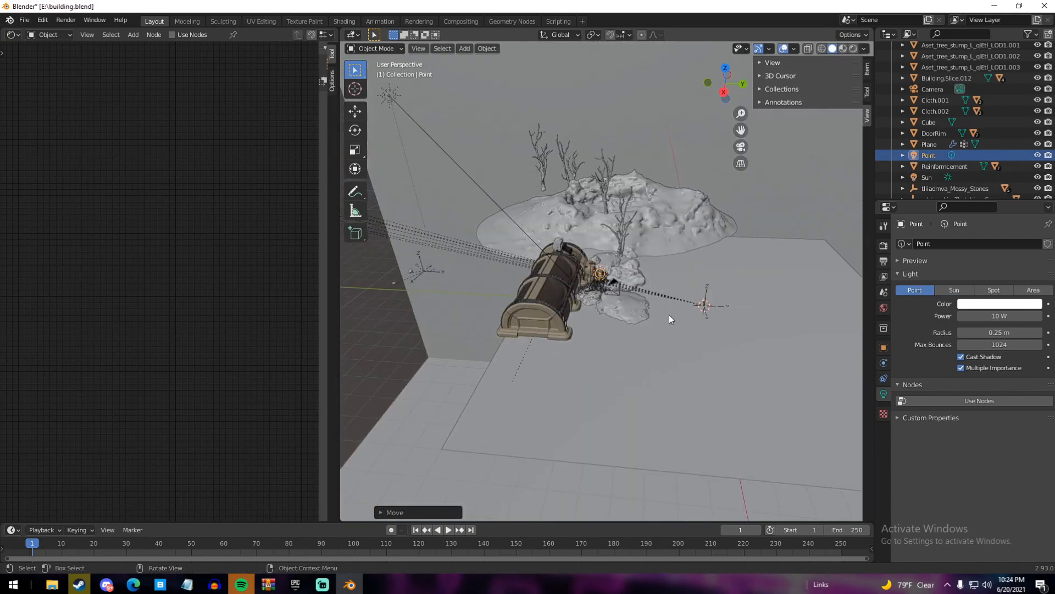
{"action": "scroll", "coordinate": [668, 315], "scroll_direction": "up", "scroll_amount": 10}
{"action": "key", "text": "g"}
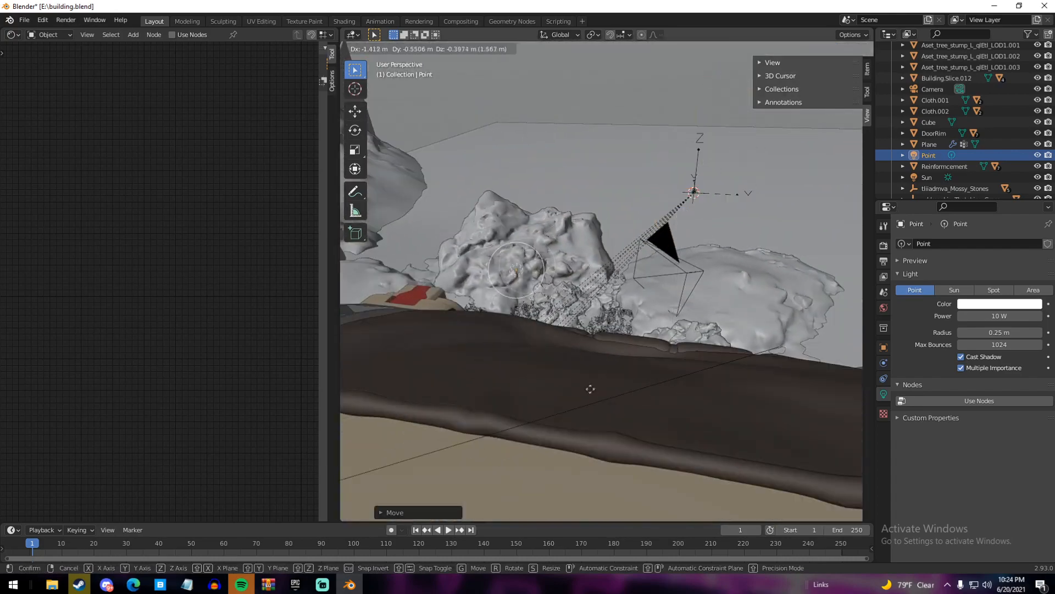
{"action": "left_click", "coordinate": [559, 417]}
{"action": "middle_click_drag", "start_coordinate": [559, 416], "coordinate": [537, 268]}
{"action": "key", "text": "g"}
{"action": "left_click", "coordinate": [507, 290]}
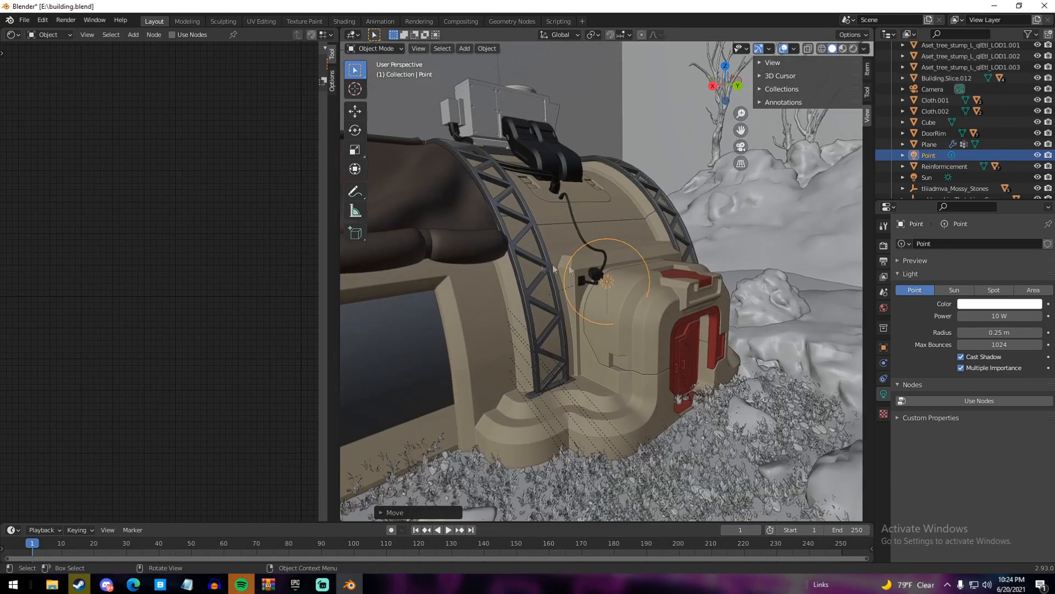
{"action": "scroll", "coordinate": [537, 269], "scroll_direction": "up", "scroll_amount": 5}
{"action": "key", "text": "g"}
{"action": "left_click", "coordinate": [656, 287]}
Set the point light's power to 50 W and its color to orange
{"action": "left_click", "coordinate": [996, 317]}
{"action": "type", "text": "50"}
{"action": "key", "text": "Return"}
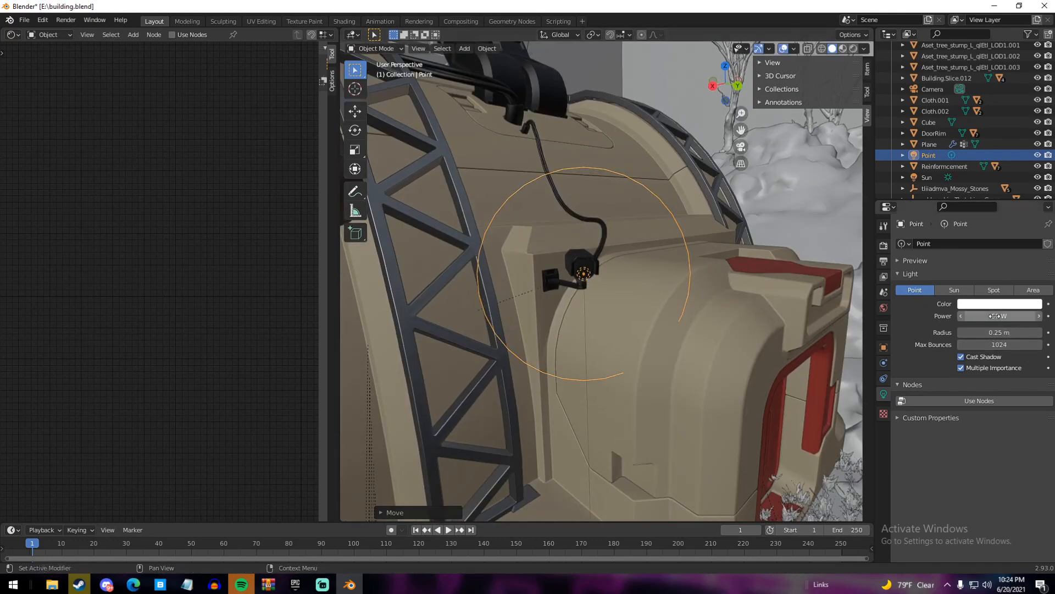
{"action": "left_click", "coordinate": [987, 304]}
{"action": "left_click_drag", "start_coordinate": [983, 209], "coordinate": [977, 228]}
Preview the camera view in rendered shading without overlays or sidebar, and change the point light's color to pale cyan
{"action": "key", "text": "KP_0"}
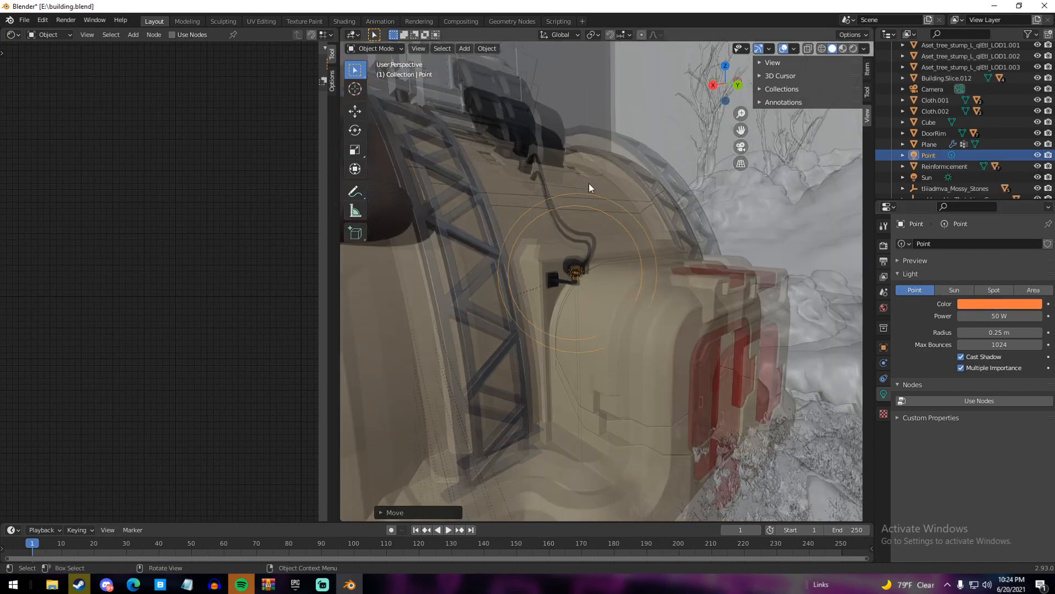
{"action": "key", "text": "z"}
{"action": "left_click", "coordinate": [770, 49]}
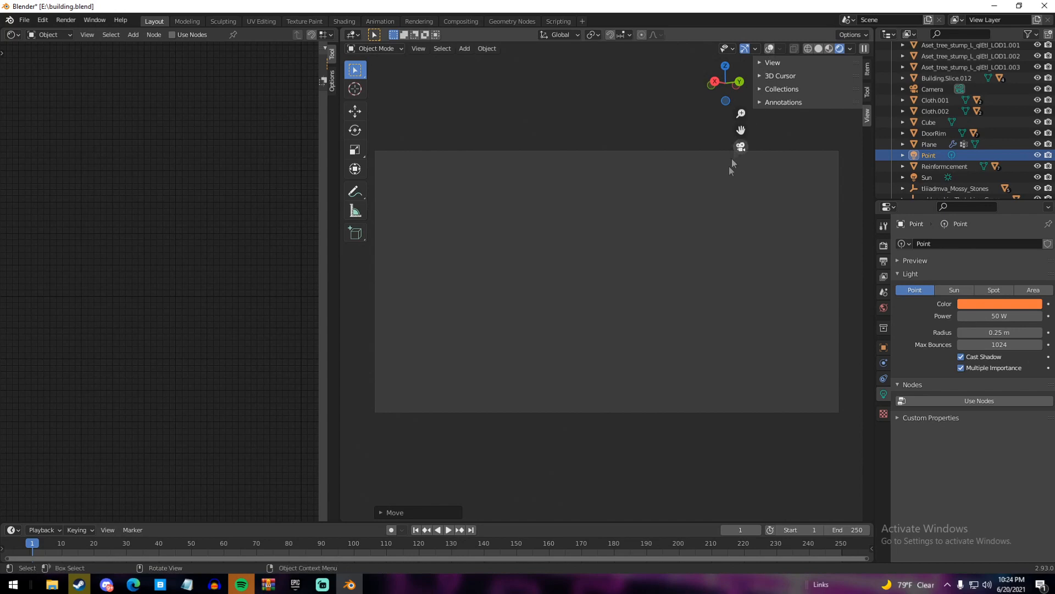
{"action": "key", "text": "n"}
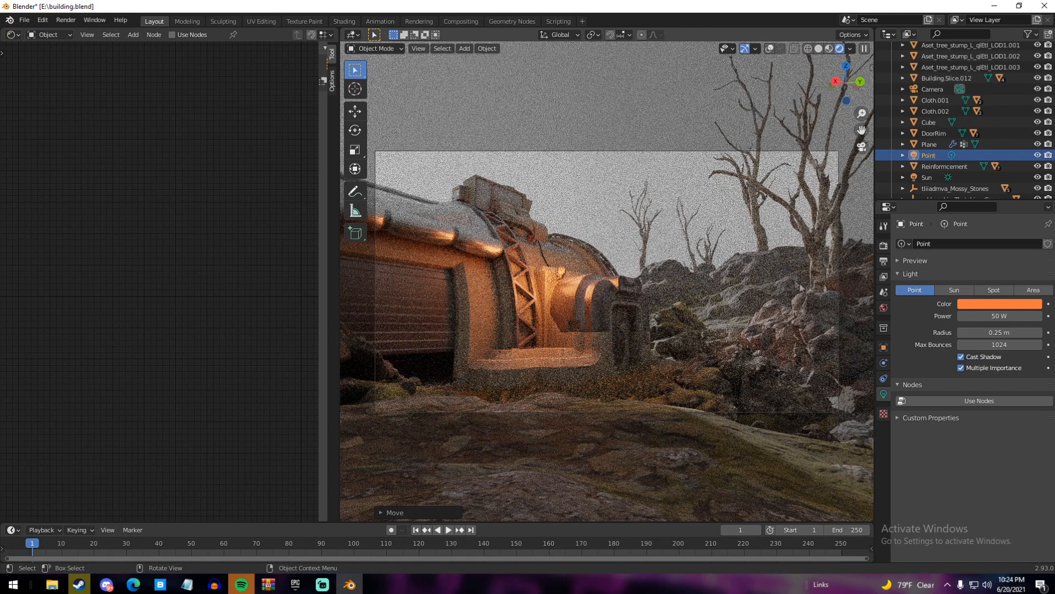
{"action": "left_click", "coordinate": [980, 305]}
{"action": "left_click", "coordinate": [983, 191]}
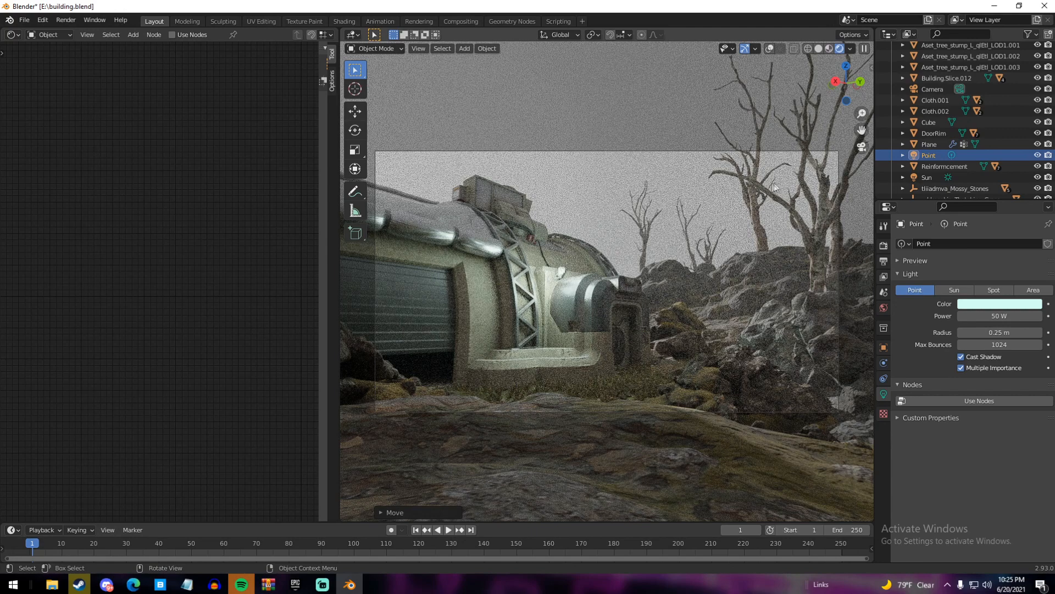
In solid shading, duplicate the mossy rock assembly near the entrance and place the copy on the hillside behind the trees
{"action": "key", "text": "z"}
{"action": "left_click", "coordinate": [845, 211]}
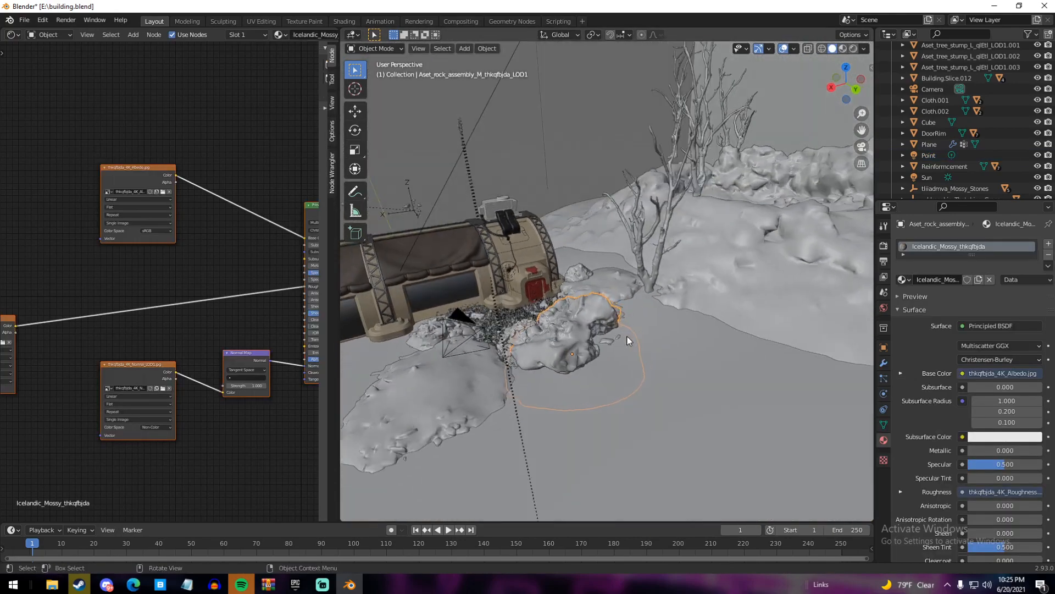
{"action": "key", "text": "shift+d"}
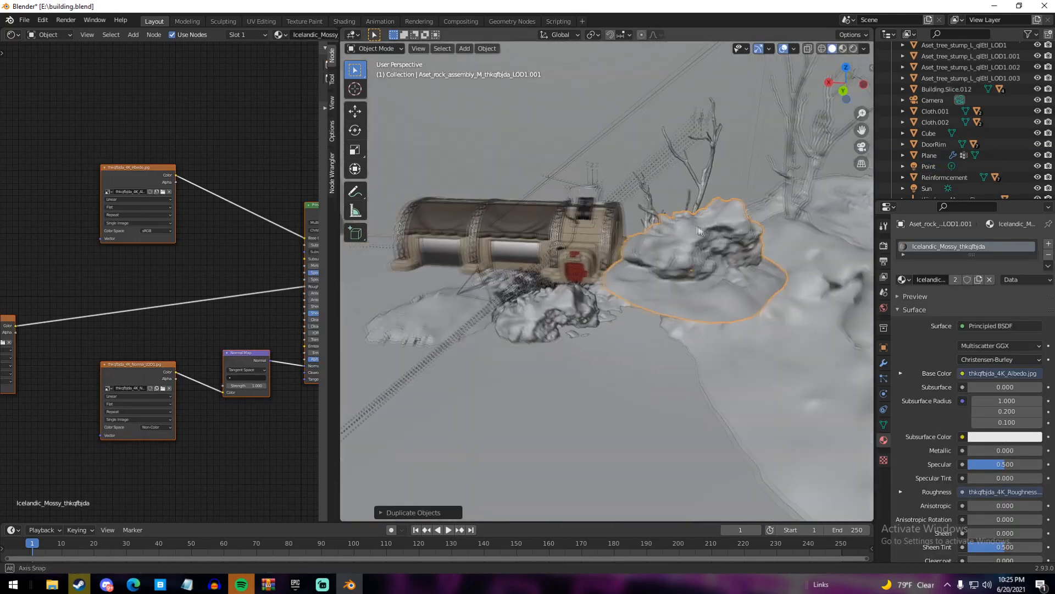
{"action": "left_click", "coordinate": [746, 263]}
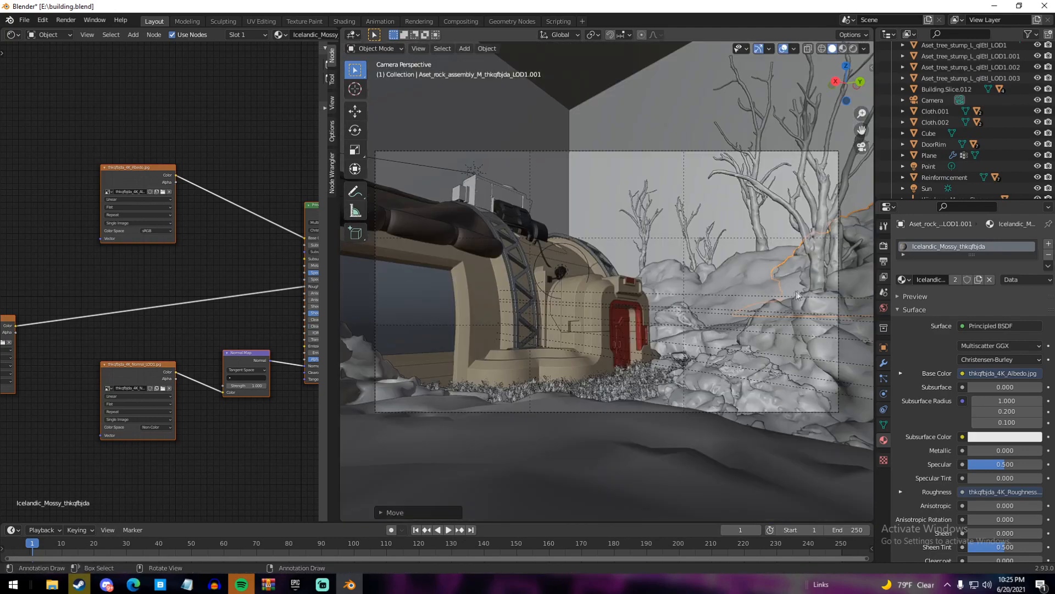
Reposition the duplicated rock assembly on the hill so it rises behind the trees at the camera frame's edge
{"action": "key", "text": "g"}
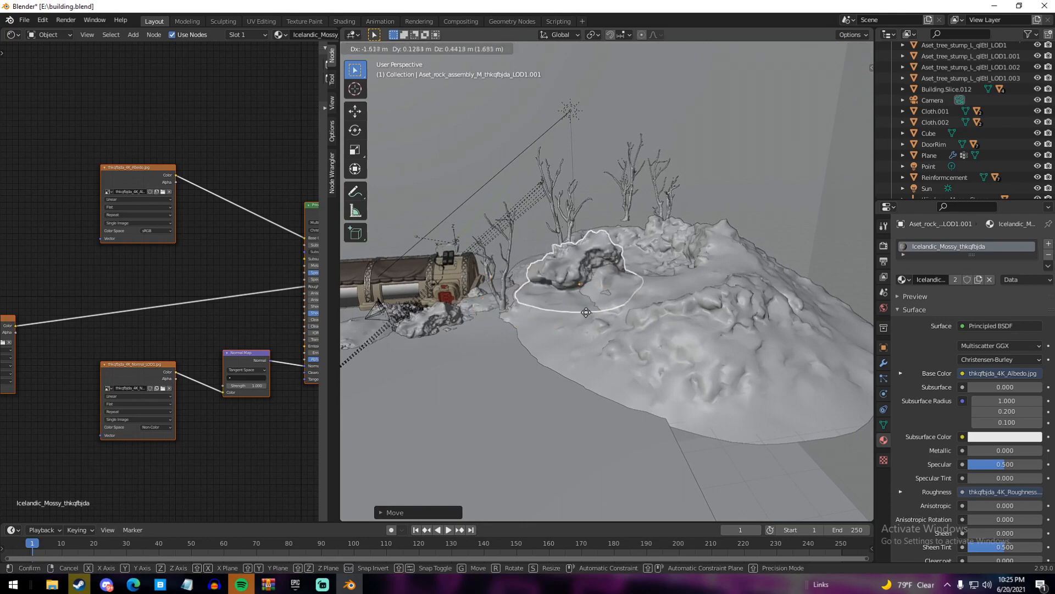
{"action": "left_click", "coordinate": [583, 312]}
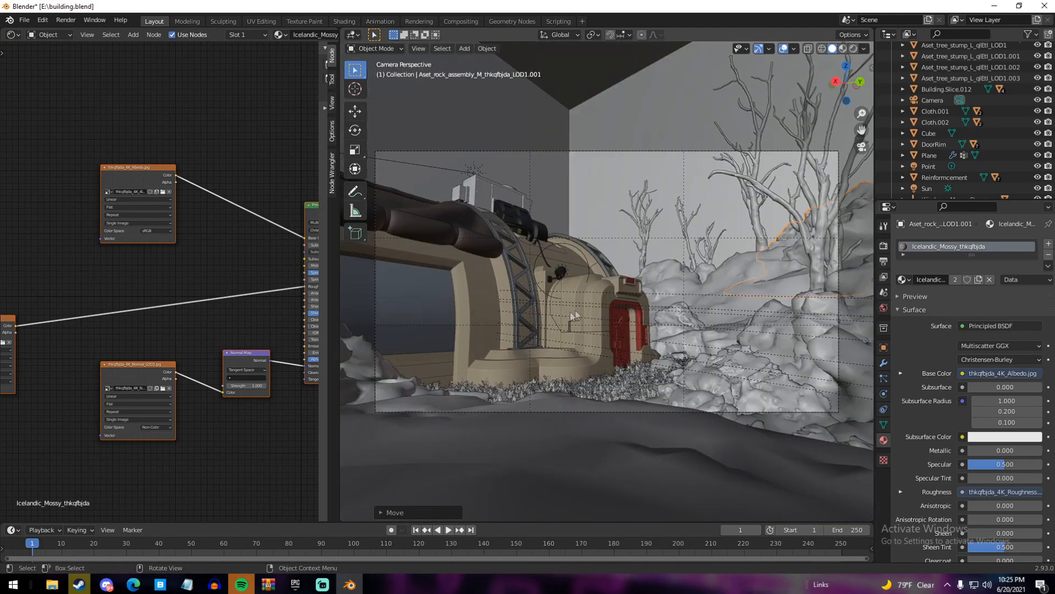
{"action": "key", "text": "g"}
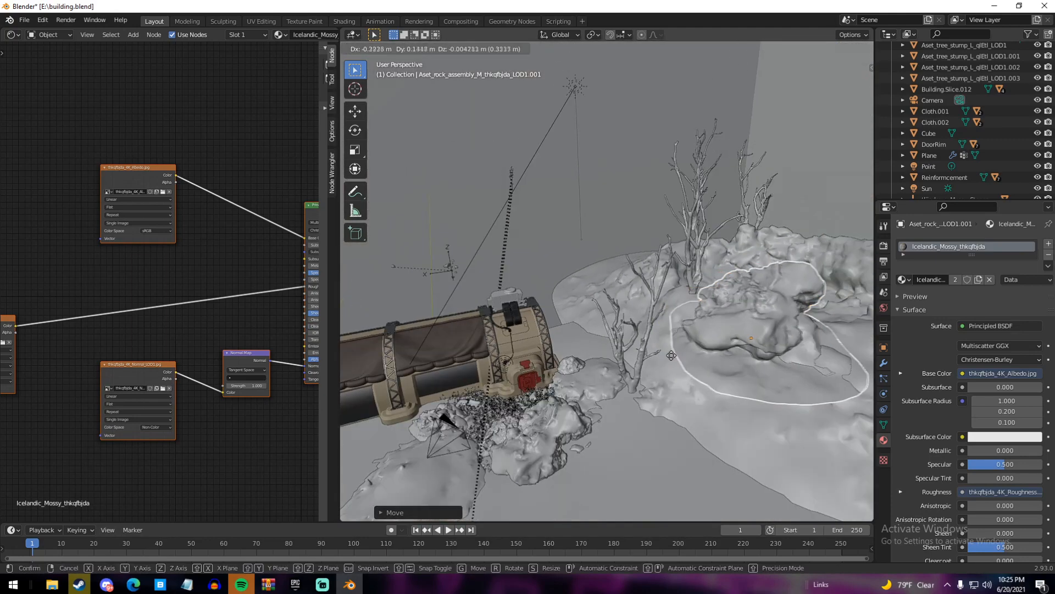
{"action": "left_click", "coordinate": [683, 347]}
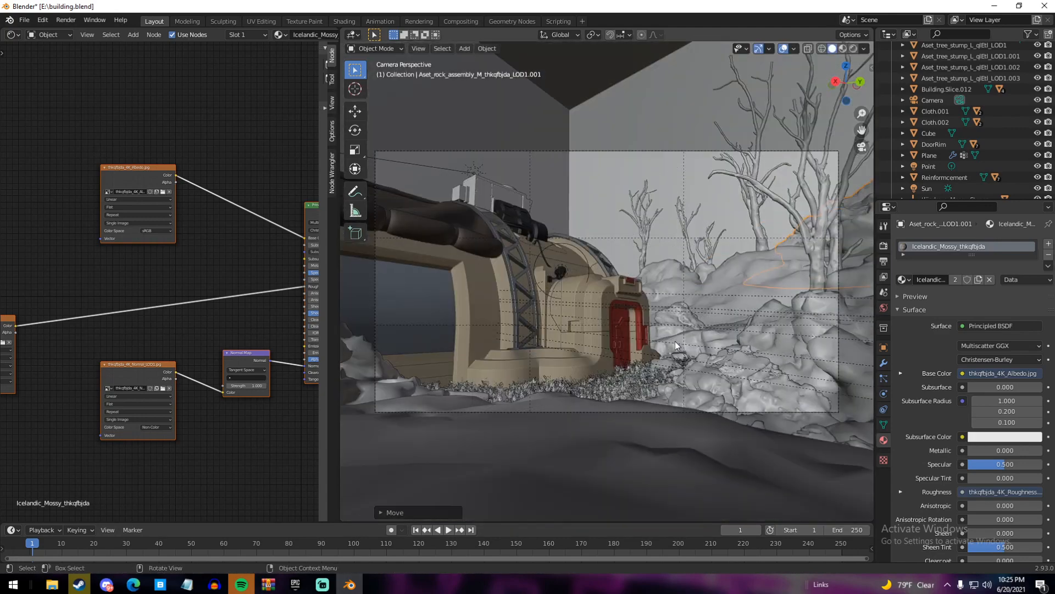
{"action": "key", "text": "g"}
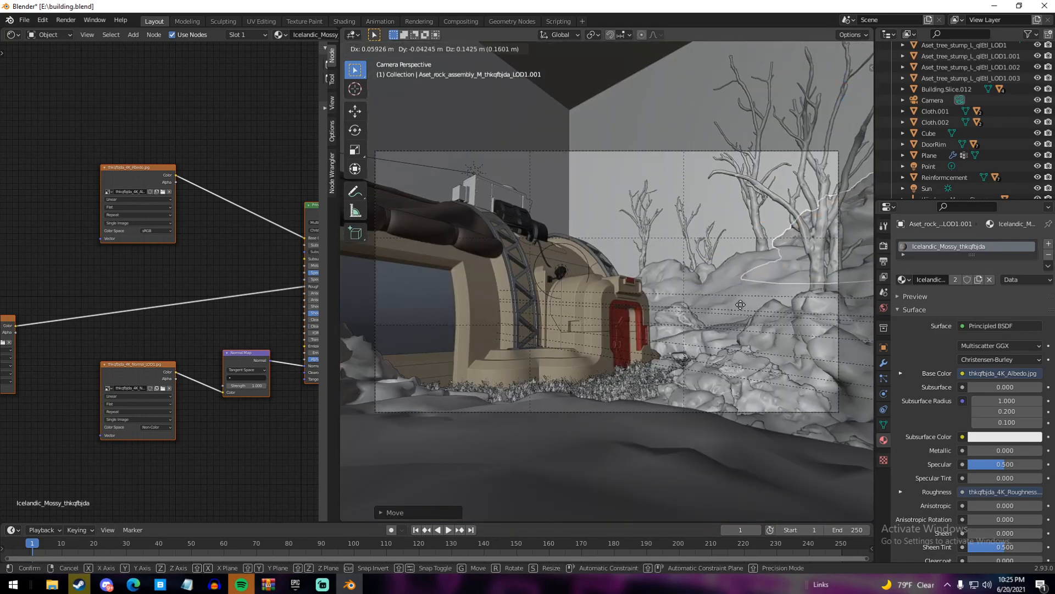
{"action": "left_click", "coordinate": [750, 315]}
Rotate the duplicated rock assembly and shift it to fit the hillside in the camera view
{"action": "left_click", "coordinate": [355, 131]}
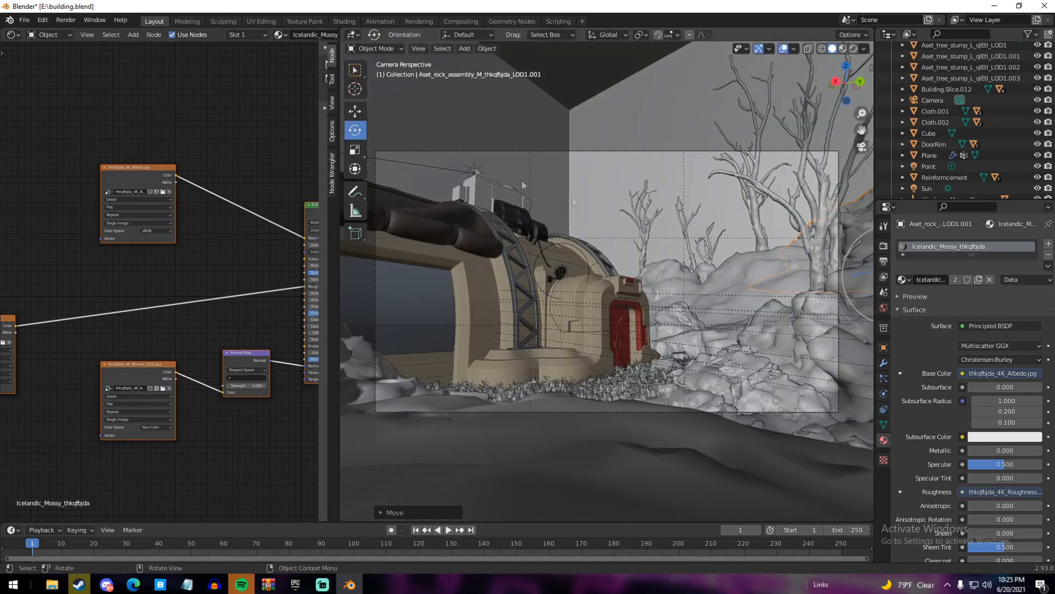
{"action": "middle_click_drag", "start_coordinate": [859, 275], "coordinate": [761, 345]}
{"action": "scroll", "coordinate": [760, 338], "scroll_direction": "down", "scroll_amount": 2}
{"action": "left_click_drag", "start_coordinate": [753, 301], "coordinate": [784, 277]}
{"action": "key", "text": "g"}
{"action": "left_click", "coordinate": [770, 277]}
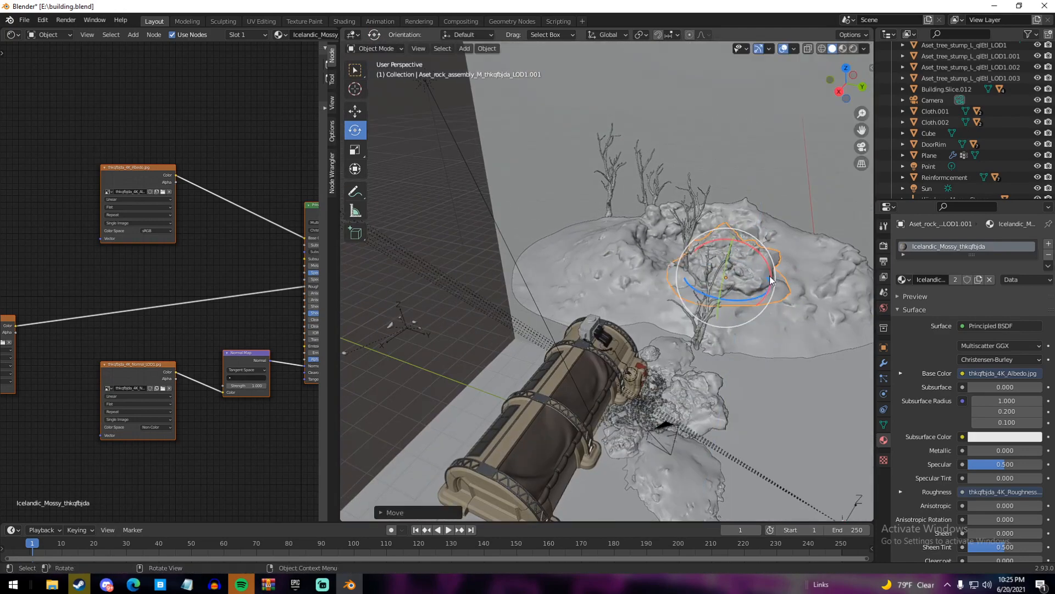
{"action": "key", "text": "KP_0"}
{"action": "key", "text": "g"}
{"action": "left_click", "coordinate": [802, 293]}
Try a duplicate of the large Icelandic terrain rock beneath the trees and delete it
{"action": "middle_click_drag", "start_coordinate": [804, 295], "coordinate": [808, 352]}
{"action": "left_click", "coordinate": [658, 385]}
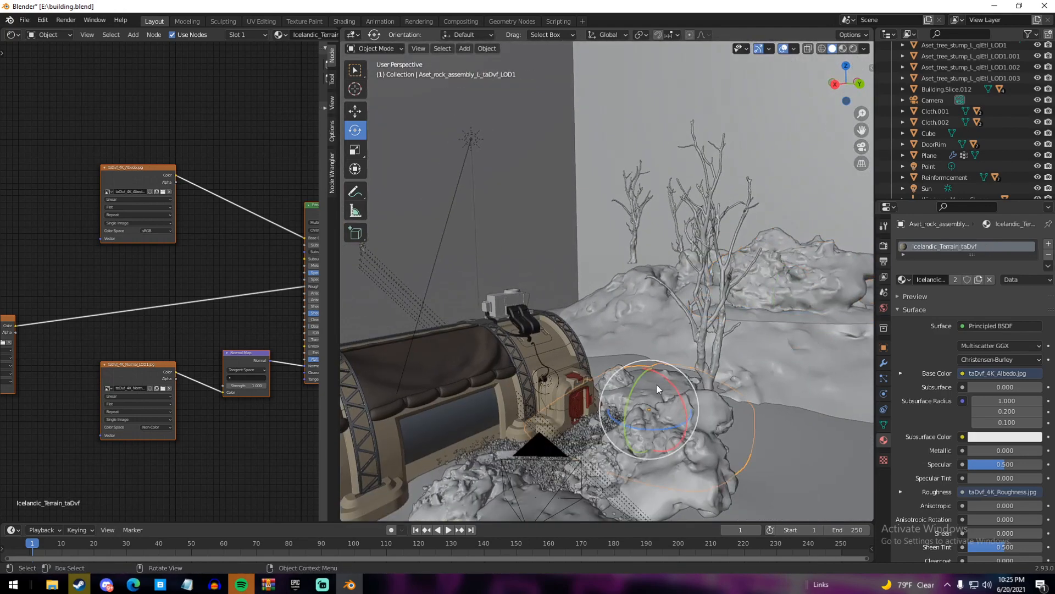
{"action": "middle_click_drag", "start_coordinate": [658, 385], "coordinate": [636, 389]}
{"action": "key", "text": "shift+d"}
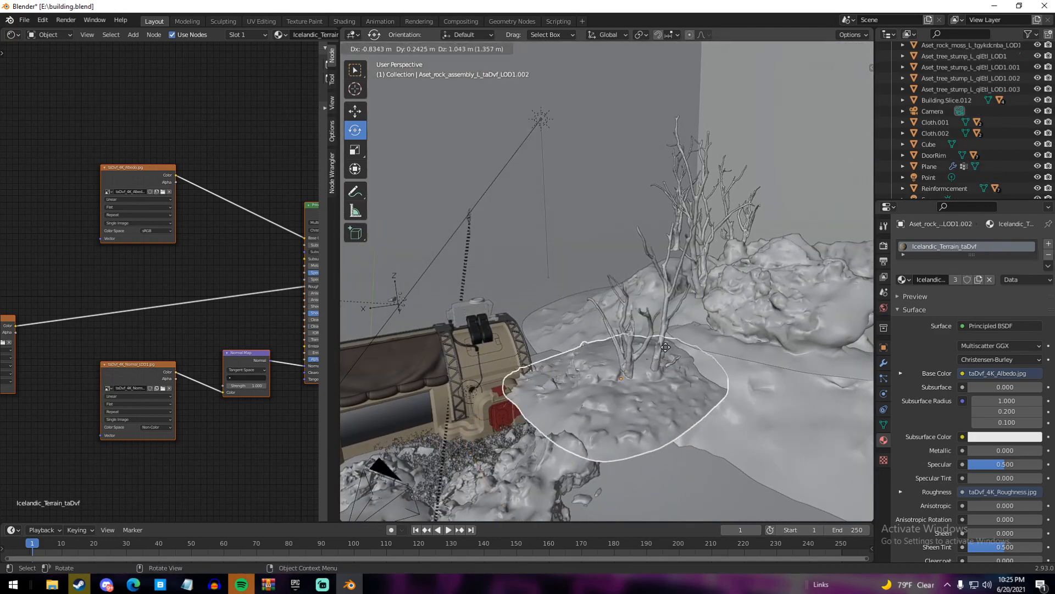
{"action": "left_click", "coordinate": [700, 320]}
{"action": "key", "text": "x"}
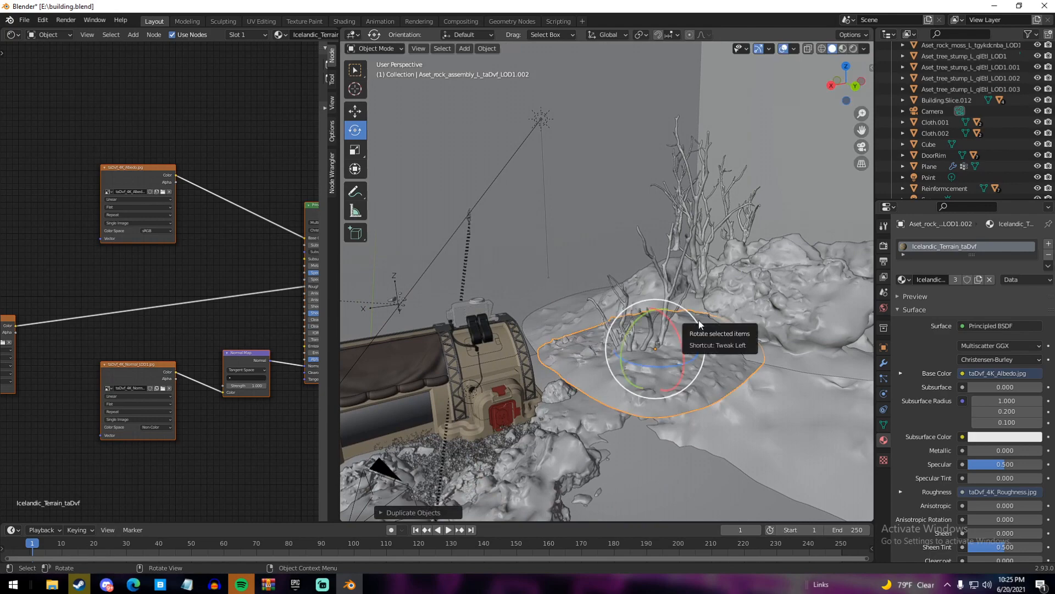
{"action": "left_click", "coordinate": [698, 320]}
Duplicate the mossy man-made rock near the entrance, place the copy toward the hillside, and scale it up
{"action": "left_click", "coordinate": [543, 470]}
{"action": "middle_click_drag", "start_coordinate": [544, 470], "coordinate": [632, 459]}
{"action": "left_click", "coordinate": [679, 434]}
{"action": "scroll", "coordinate": [673, 420], "scroll_direction": "down", "scroll_amount": 3}
{"action": "middle_click_drag", "start_coordinate": [673, 409], "coordinate": [644, 424]}
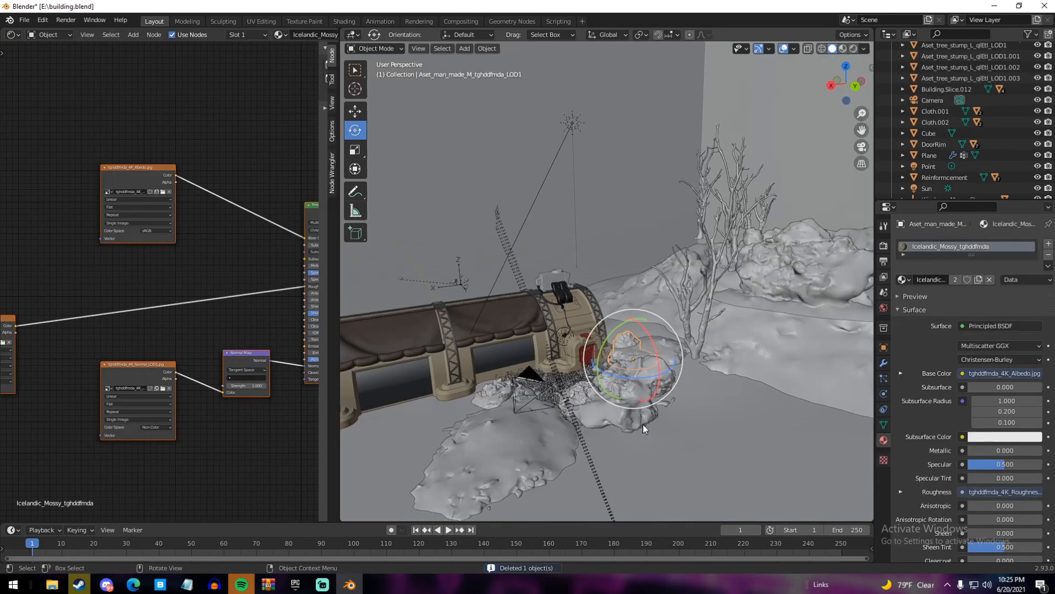
{"action": "key", "text": "shift+d"}
{"action": "left_click", "coordinate": [734, 334]}
{"action": "key", "text": "s"}
{"action": "left_click", "coordinate": [862, 345]}
Rotate the enlarged mossy rock and move it onto the hill behind the trees at the camera frame's edge
{"action": "middle_click_drag", "start_coordinate": [715, 330], "coordinate": [655, 321]}
{"action": "left_click_drag", "start_coordinate": [654, 320], "coordinate": [679, 321]}
{"action": "key", "text": "g"}
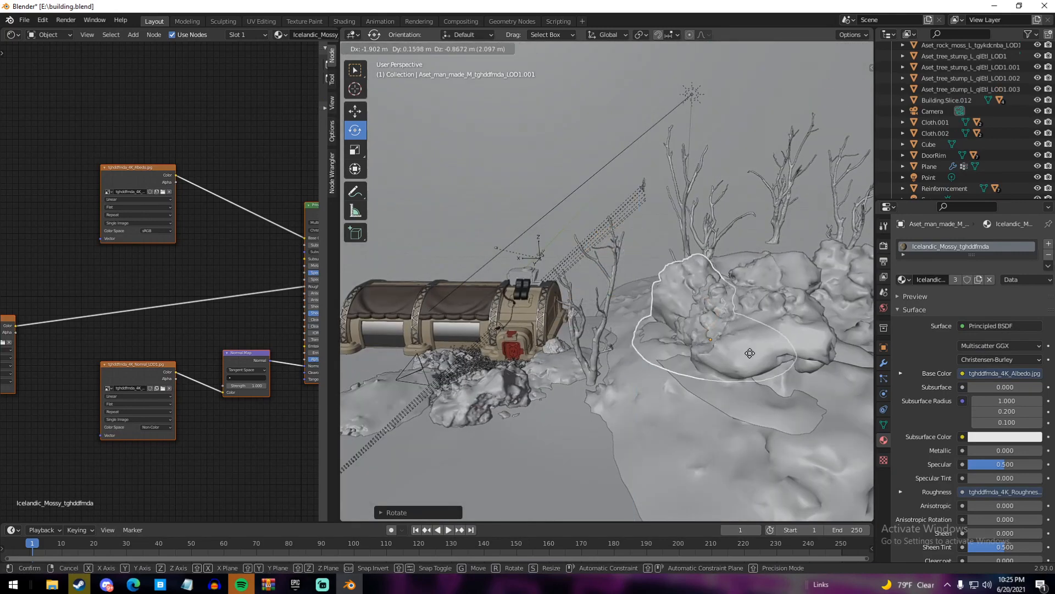
{"action": "left_click", "coordinate": [767, 354]}
{"action": "middle_click_drag", "start_coordinate": [767, 355], "coordinate": [785, 371]}
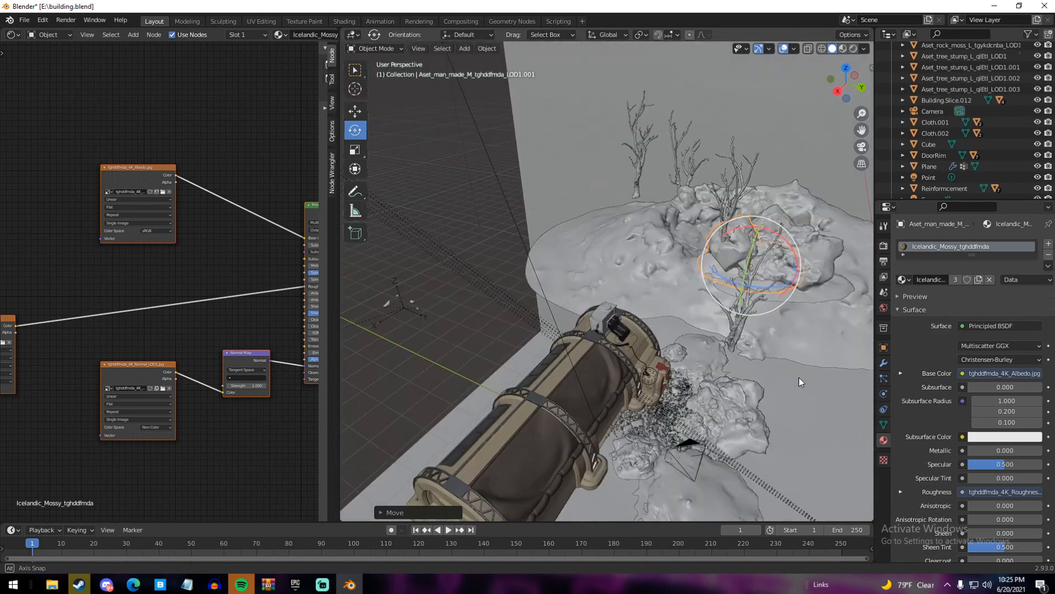
{"action": "key", "text": "KP_0"}
{"action": "key", "text": "g"}
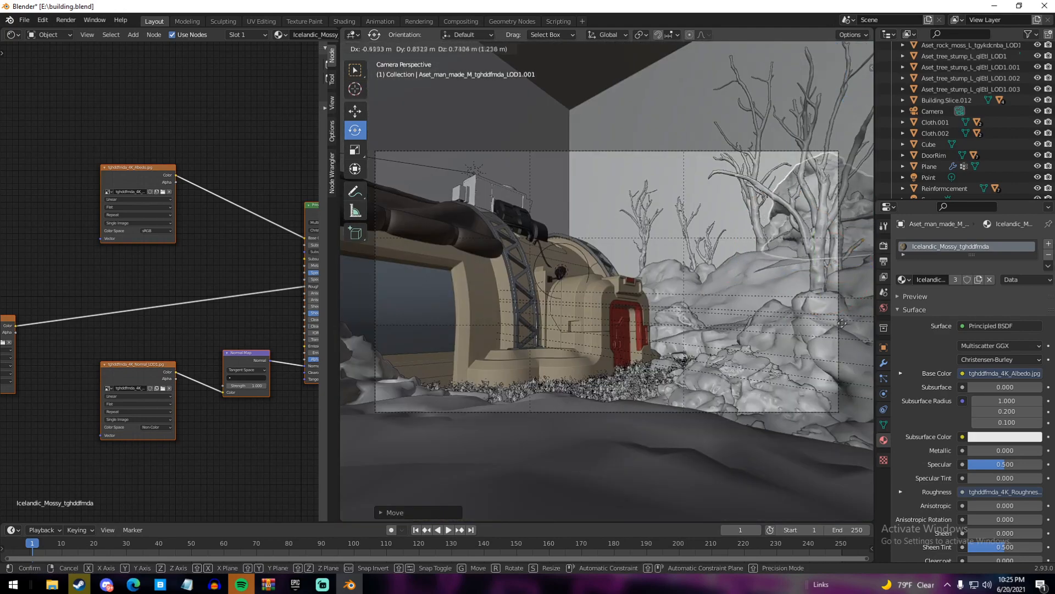
{"action": "left_click", "coordinate": [829, 291]}
Deselect everything, save the file, and preview the camera view in rendered shading with overlays hidden
{"action": "key", "text": "a"}
{"action": "key", "text": "a"}
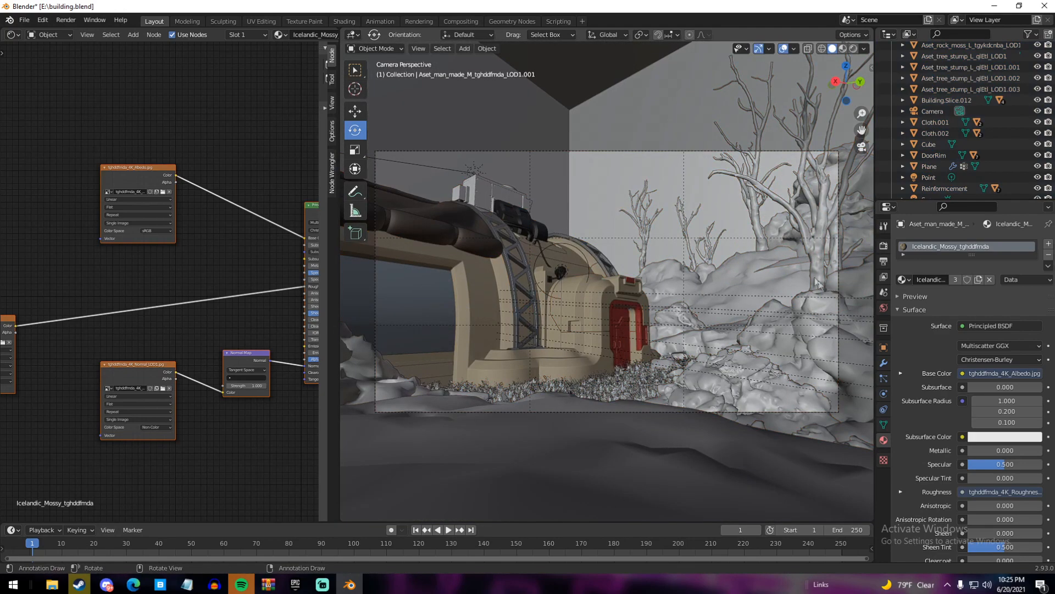
{"action": "key", "text": "ctrl+s"}
{"action": "key", "text": "z"}
{"action": "left_click", "coordinate": [770, 116]}
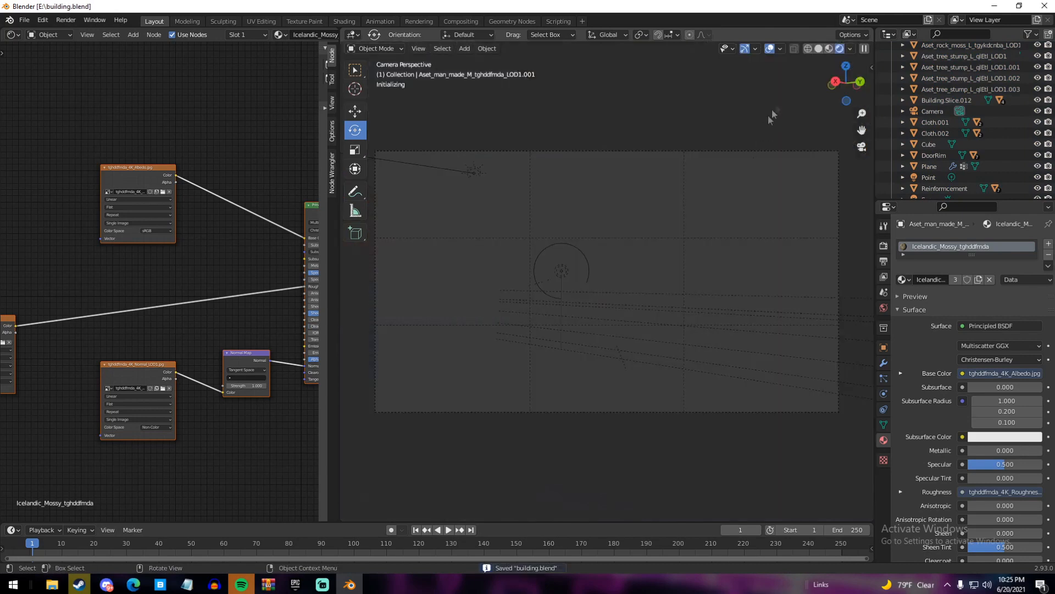
{"action": "left_click", "coordinate": [770, 49]}
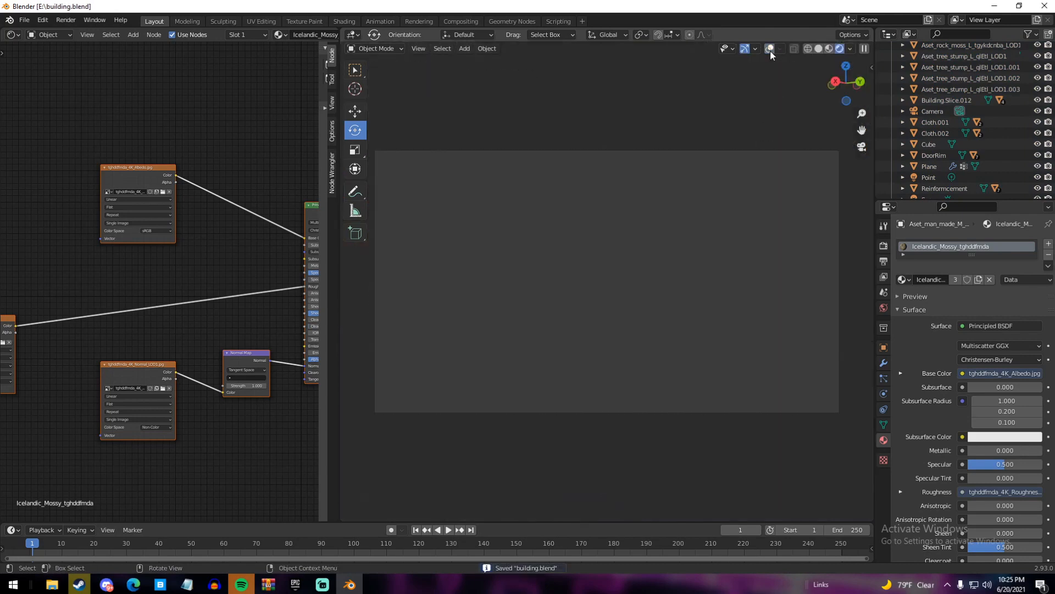
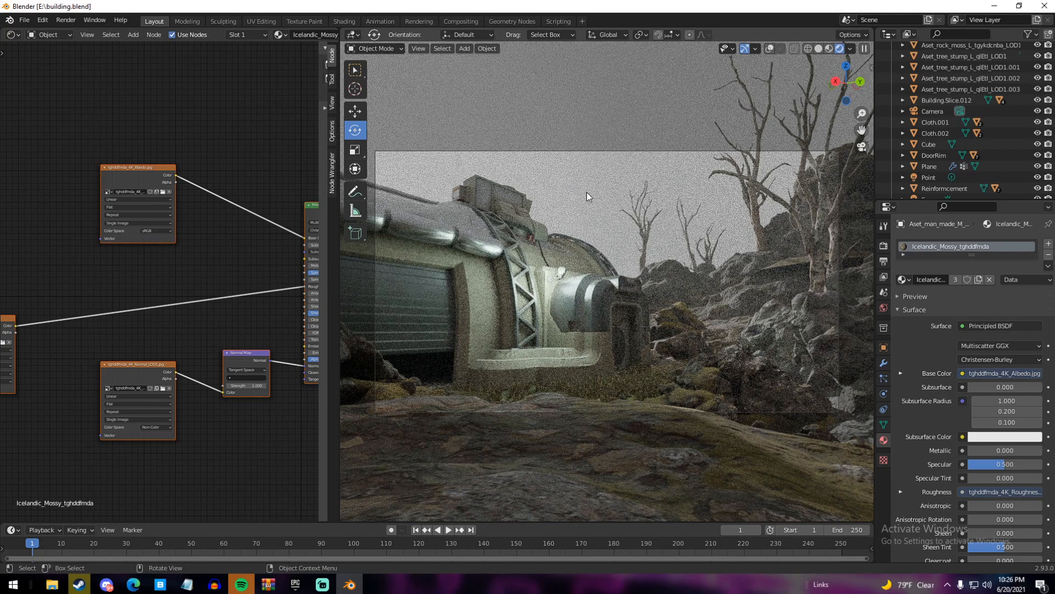
Return the viewport to solid shading, switch to the Edge browser, and search the web for "mountain 3d model free"
{"action": "key", "text": "z"}
{"action": "left_click", "coordinate": [726, 189]}
{"action": "left_click", "coordinate": [133, 584]}
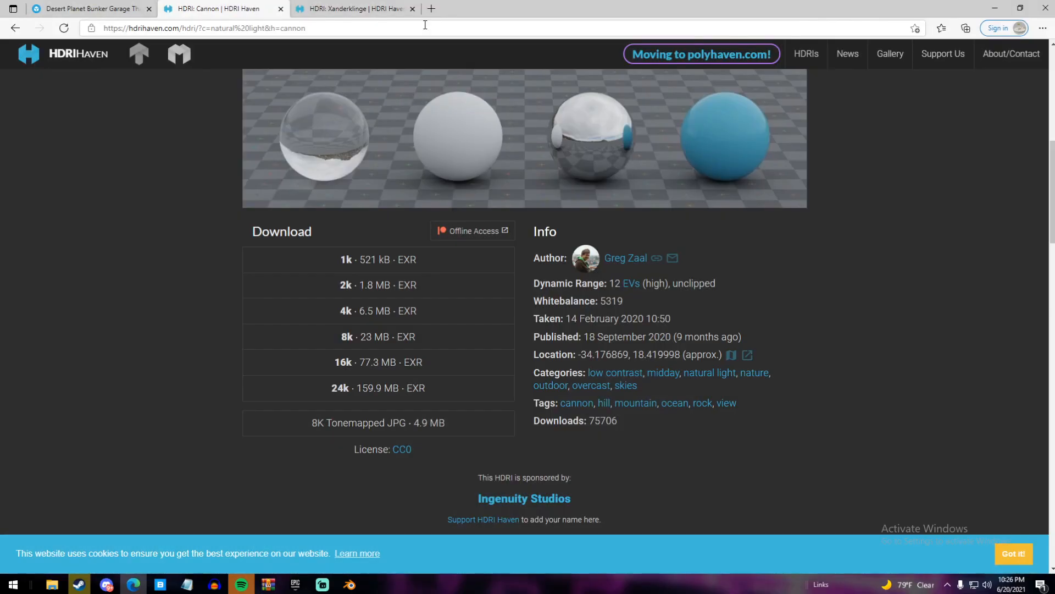
{"action": "left_click", "coordinate": [425, 25]}
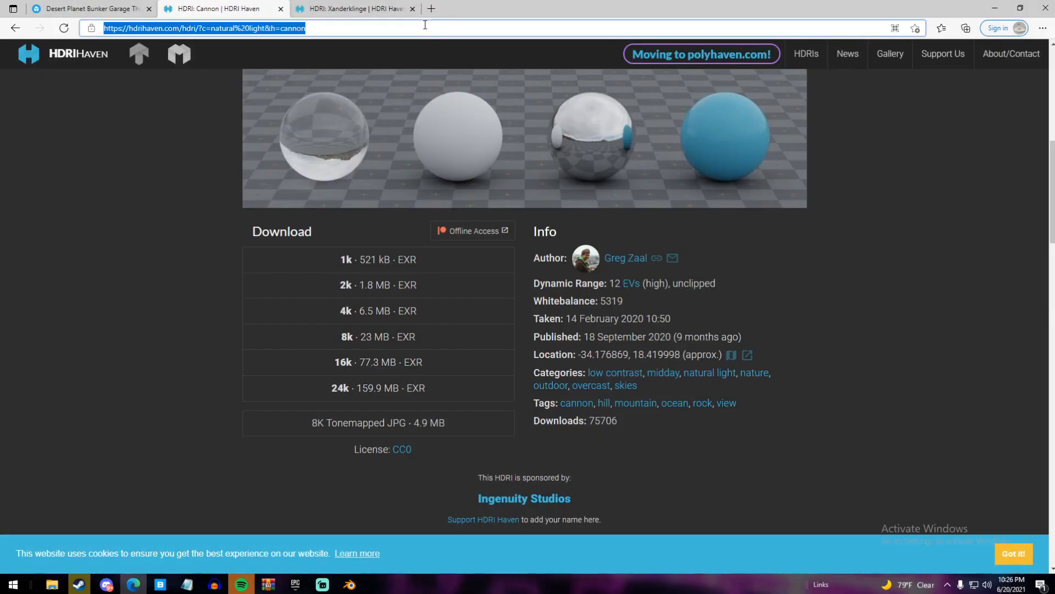
{"action": "type", "text": "mountain"}
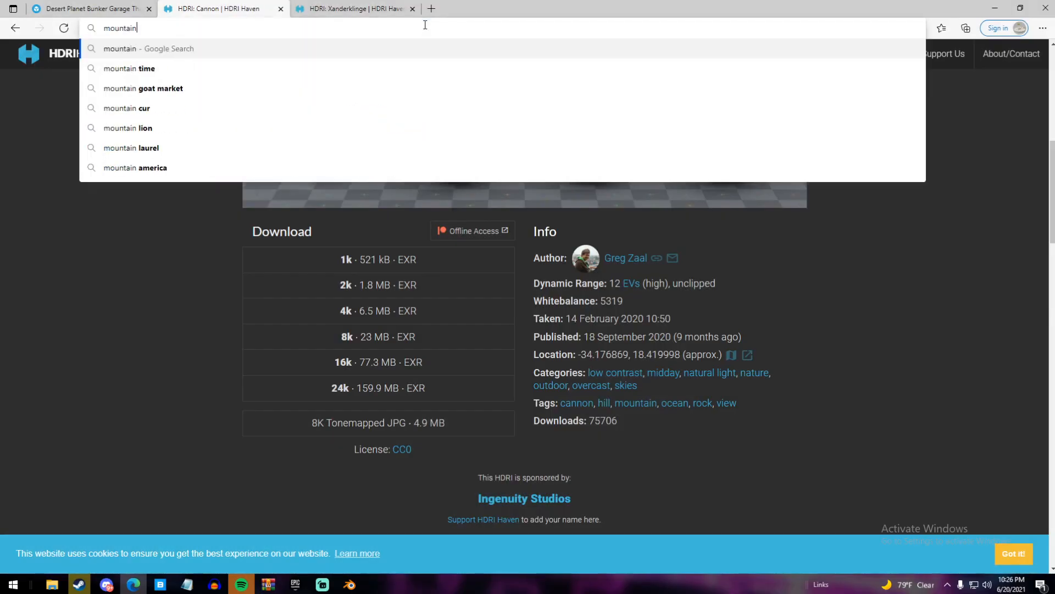
{"action": "type", "text": " 3d model free"}
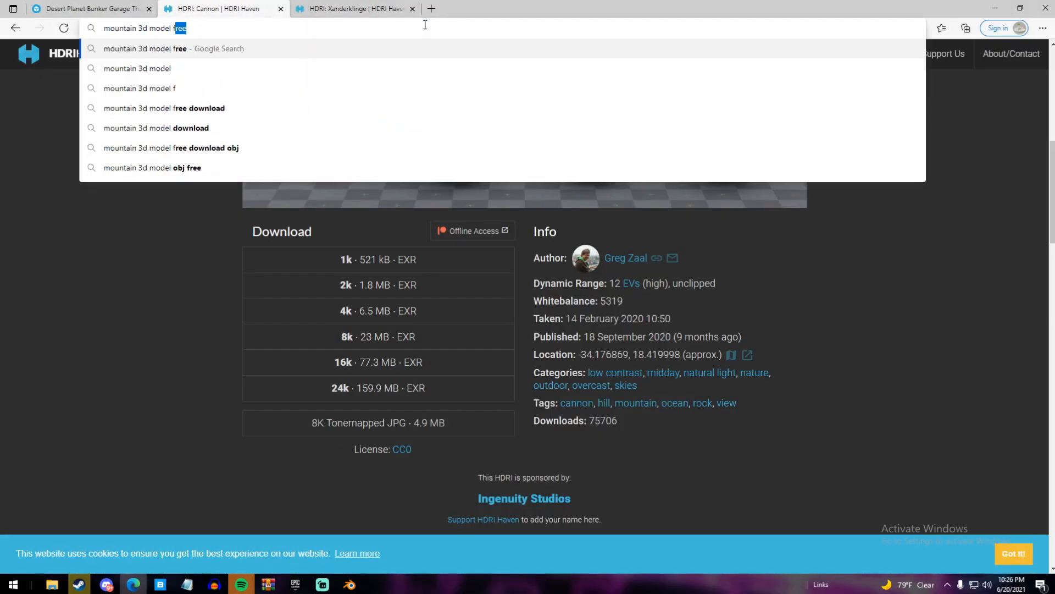
{"action": "key", "text": "Return"}
Open the CGTrader, Sketchfab and other free mountain model results in new tabs and show the CGTrader page
{"action": "right_click", "coordinate": [155, 159]}
{"action": "left_click", "coordinate": [187, 166]}
{"action": "right_click", "coordinate": [177, 303]}
{"action": "left_click", "coordinate": [187, 310]}
{"action": "right_click", "coordinate": [155, 434]}
{"action": "left_click", "coordinate": [165, 271]}
{"action": "left_click", "coordinate": [336, 8]}
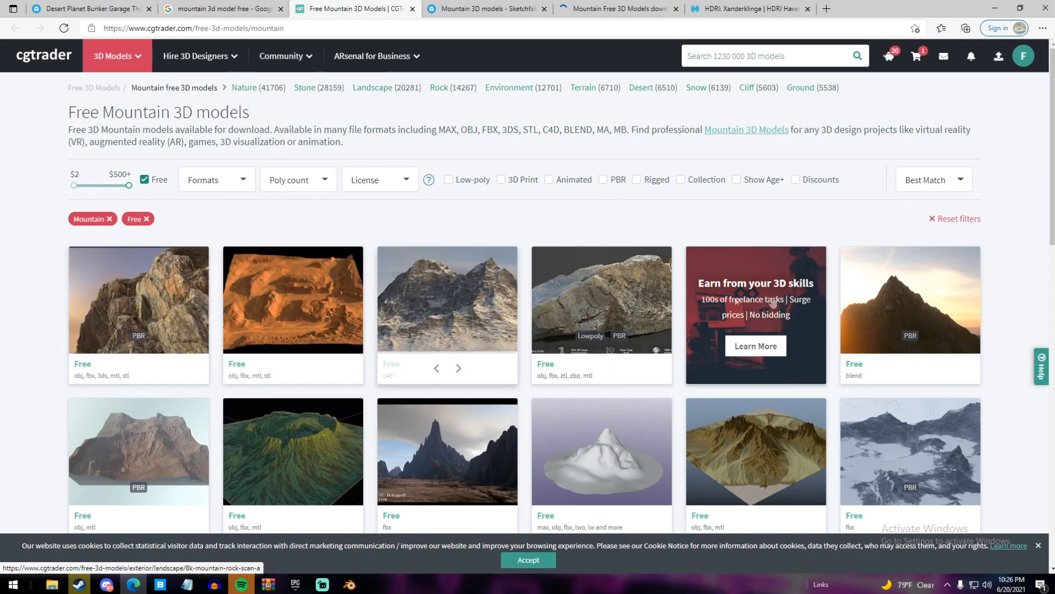
Open the free Blender-format mountain model with the sunset preview on CGTrader and request its free download
{"action": "left_click", "coordinate": [916, 298]}
{"action": "scroll", "coordinate": [419, 313], "scroll_direction": "down", "scroll_amount": 4}
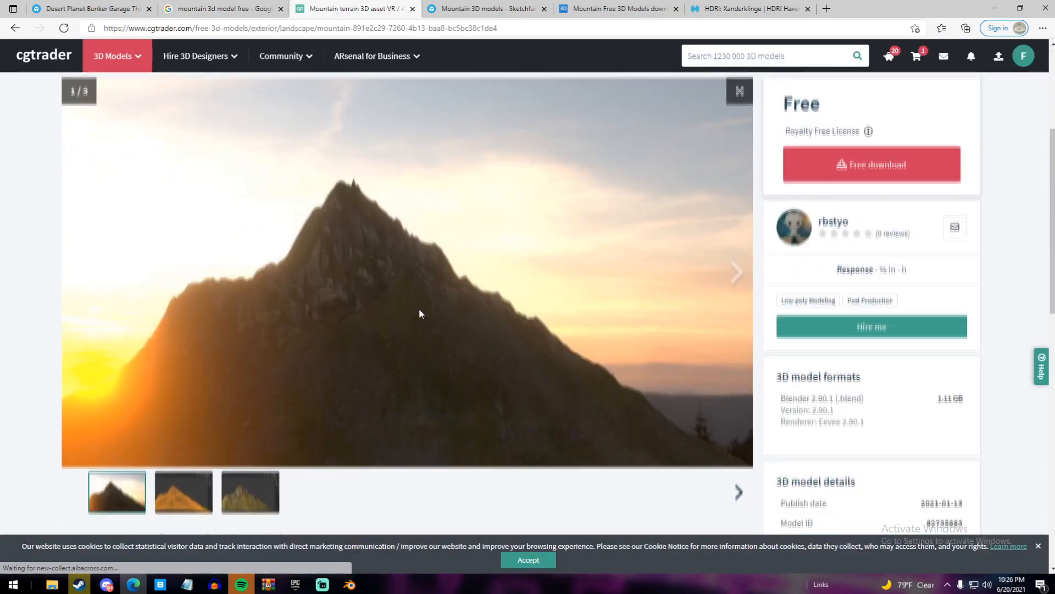
{"action": "scroll", "coordinate": [418, 308], "scroll_direction": "up", "scroll_amount": 1}
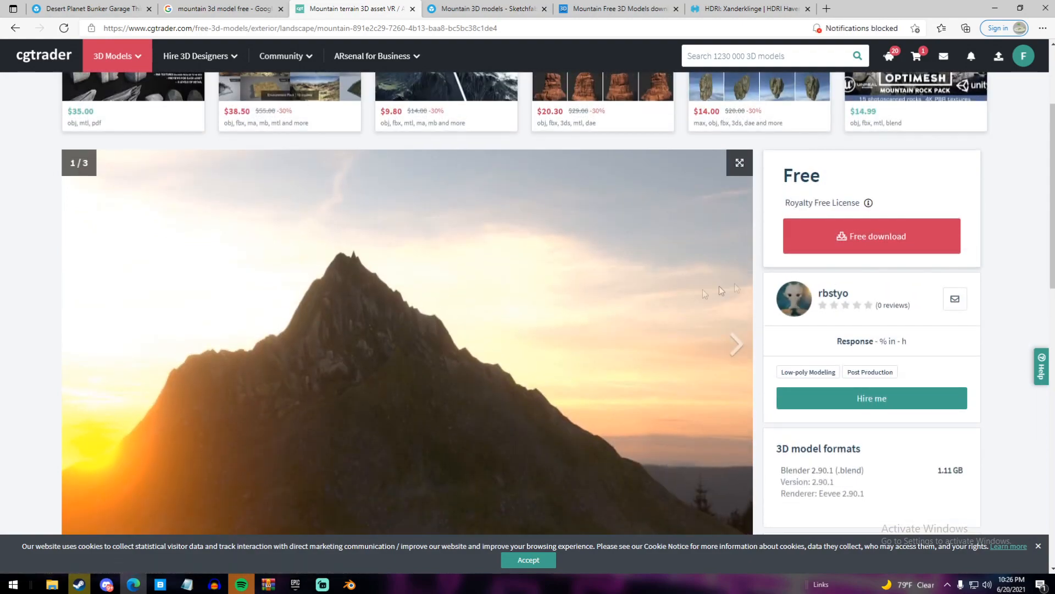
{"action": "left_click", "coordinate": [831, 230]}
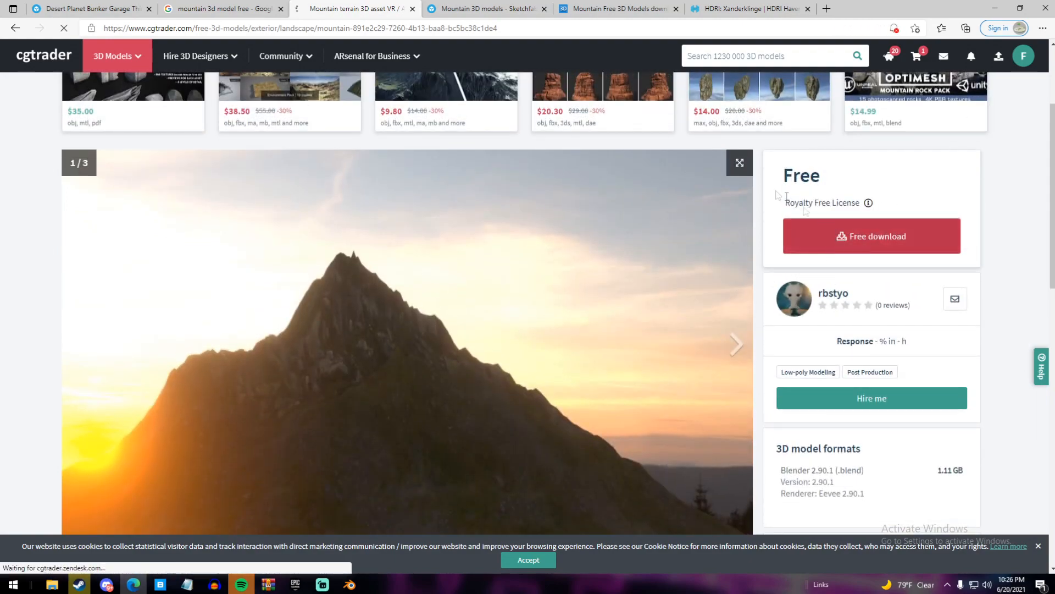
Close the browser tabs after the CGTrader page and download the Mountain(2).rar model archive
{"action": "left_click", "coordinate": [545, 8]}
{"action": "left_click", "coordinate": [544, 8]}
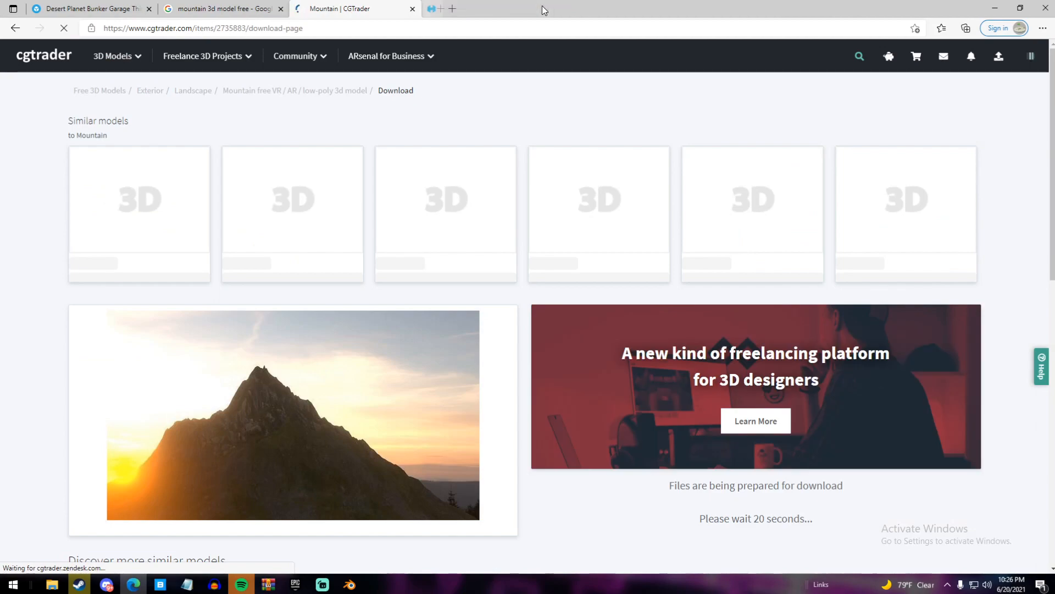
{"action": "left_click", "coordinate": [544, 8]}
{"action": "scroll", "coordinate": [537, 212], "scroll_direction": "down", "scroll_amount": 4}
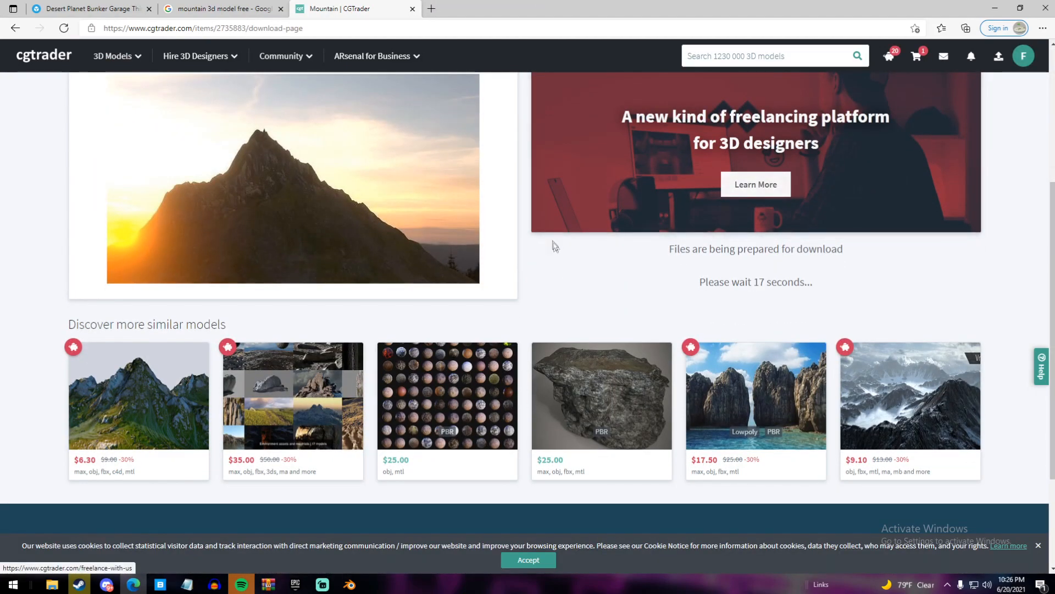
{"action": "scroll", "coordinate": [554, 244], "scroll_direction": "up", "scroll_amount": 3}
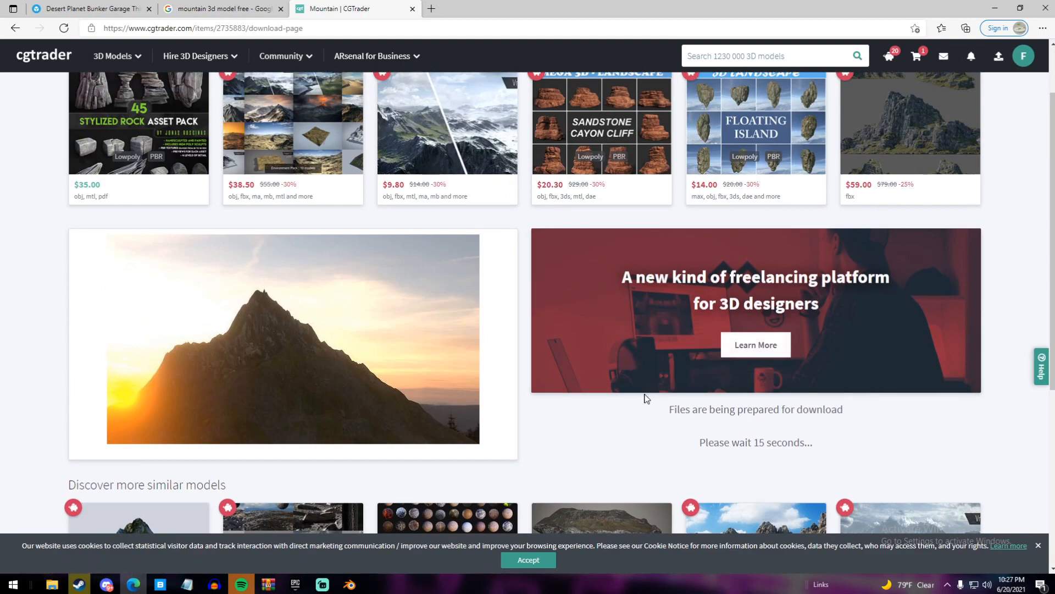
{"action": "scroll", "coordinate": [647, 396], "scroll_direction": "down", "scroll_amount": 2}
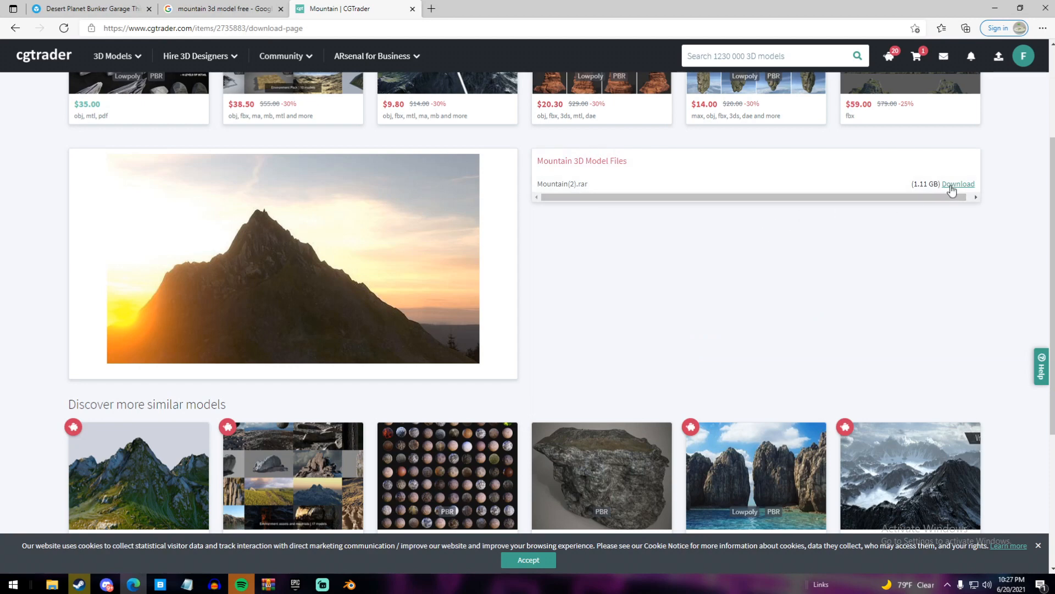
{"action": "left_click", "coordinate": [951, 186]}
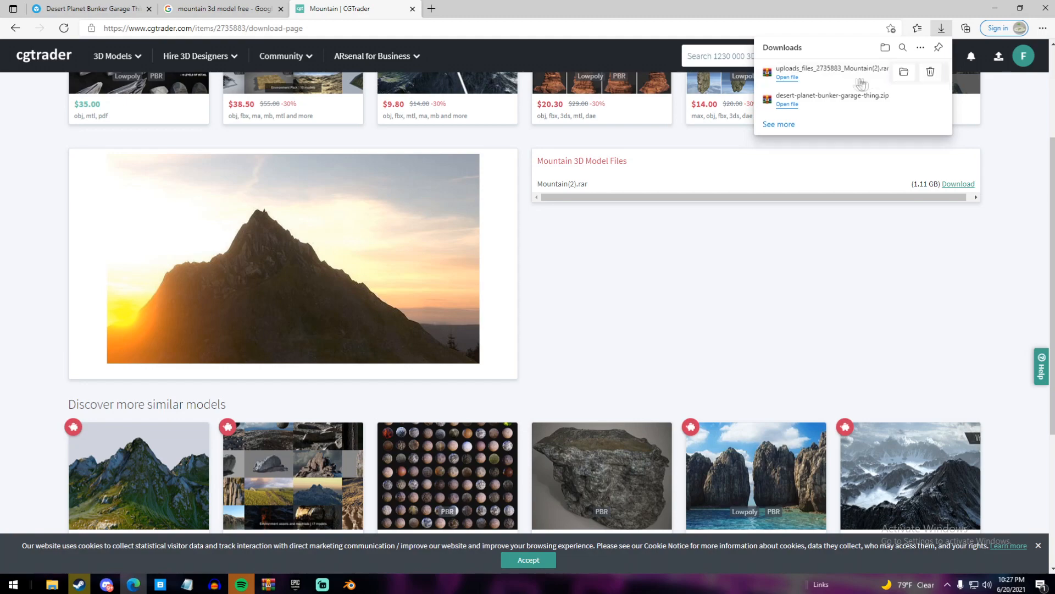
Open the downloaded mountain archive in WinRAR, dismiss the licence reminder, and enter its Model folder
{"action": "left_click", "coordinate": [819, 79]}
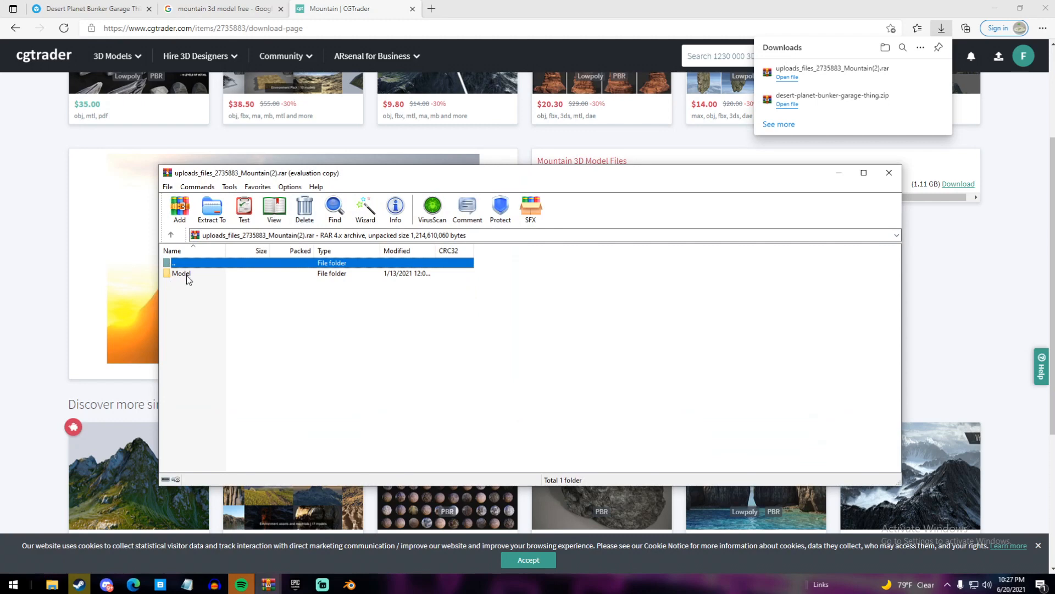
{"action": "left_click", "coordinate": [188, 275]}
{"action": "left_click", "coordinate": [616, 286]}
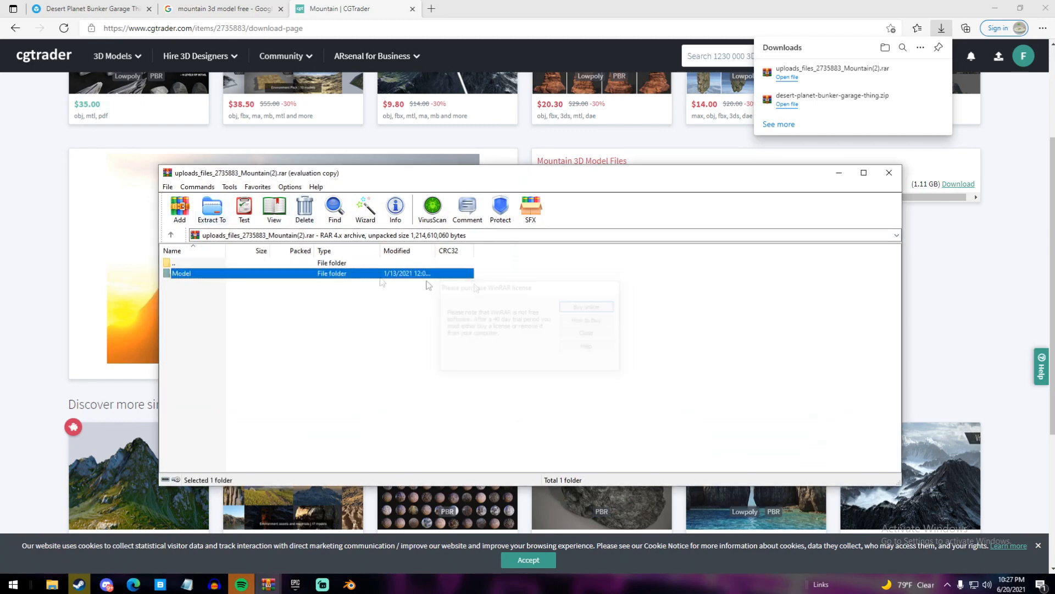
{"action": "double_click", "coordinate": [220, 276]}
Extract the Textures folder and Gunung.blend from the archive to the Videos folder
{"action": "left_click", "coordinate": [199, 285]}
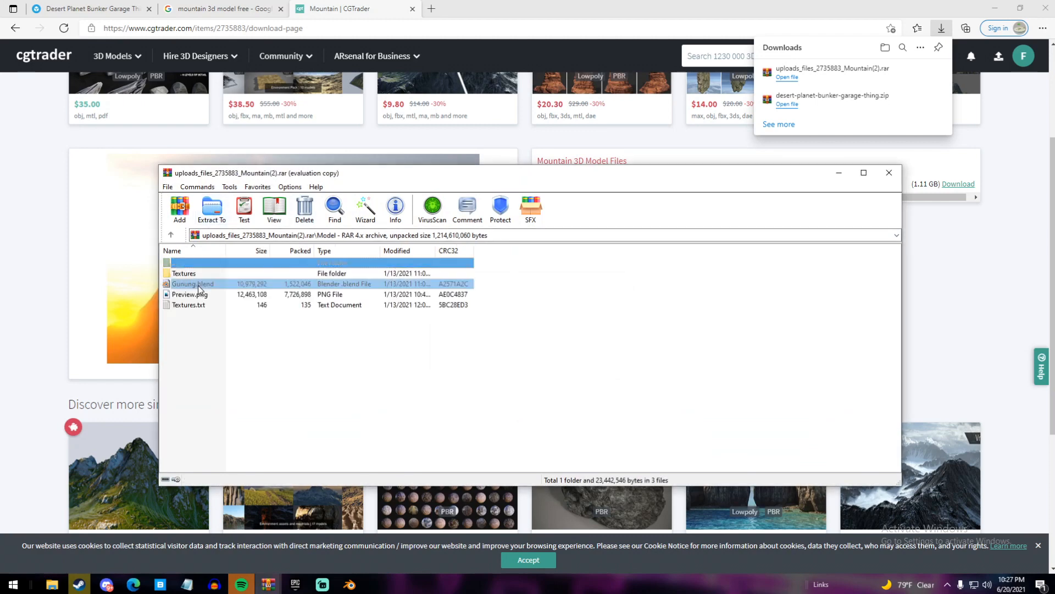
{"action": "left_click_drag", "start_coordinate": [486, 285], "coordinate": [449, 278]}
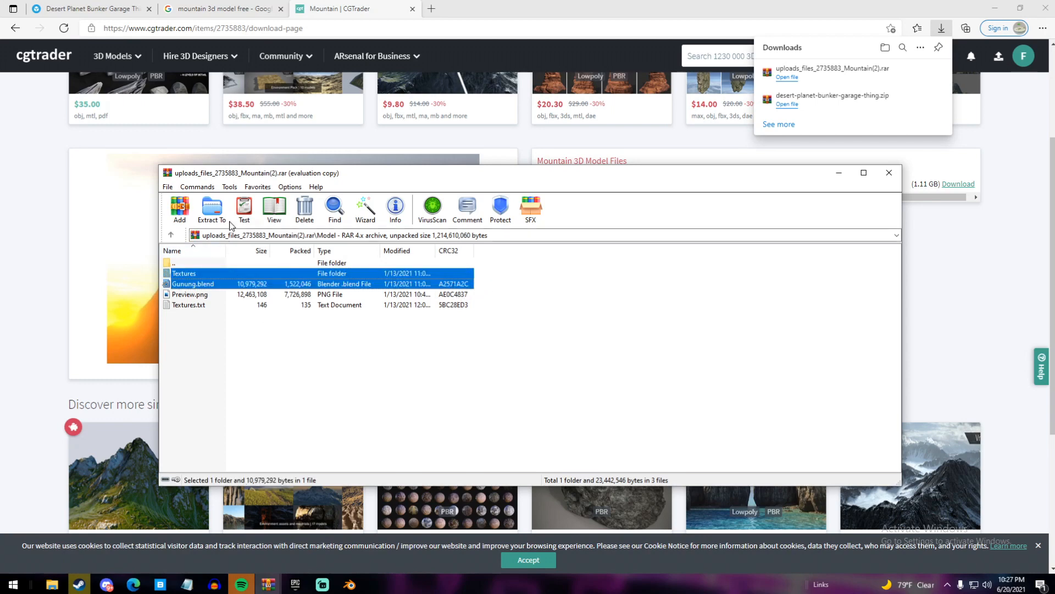
{"action": "left_click", "coordinate": [213, 210]}
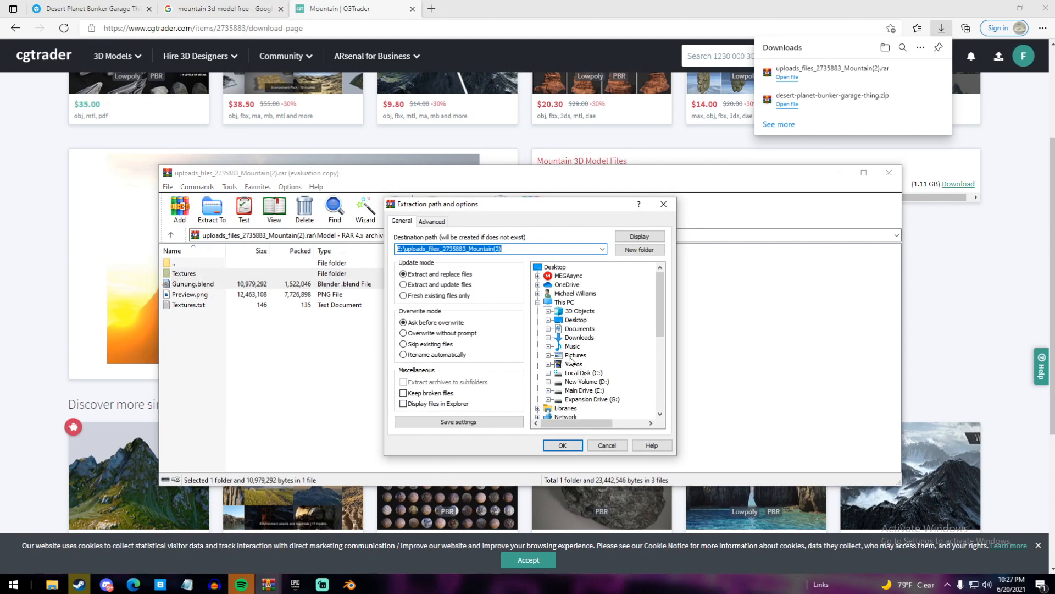
{"action": "left_click", "coordinate": [548, 364]}
{"action": "left_click", "coordinate": [548, 365]}
{"action": "left_click", "coordinate": [573, 364]}
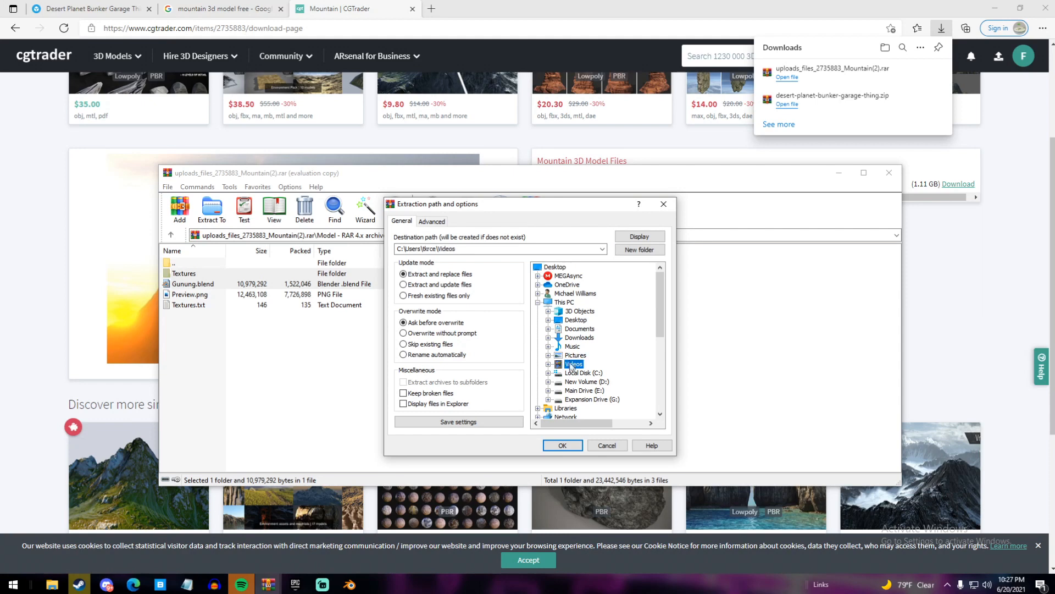
{"action": "left_click", "coordinate": [563, 445]}
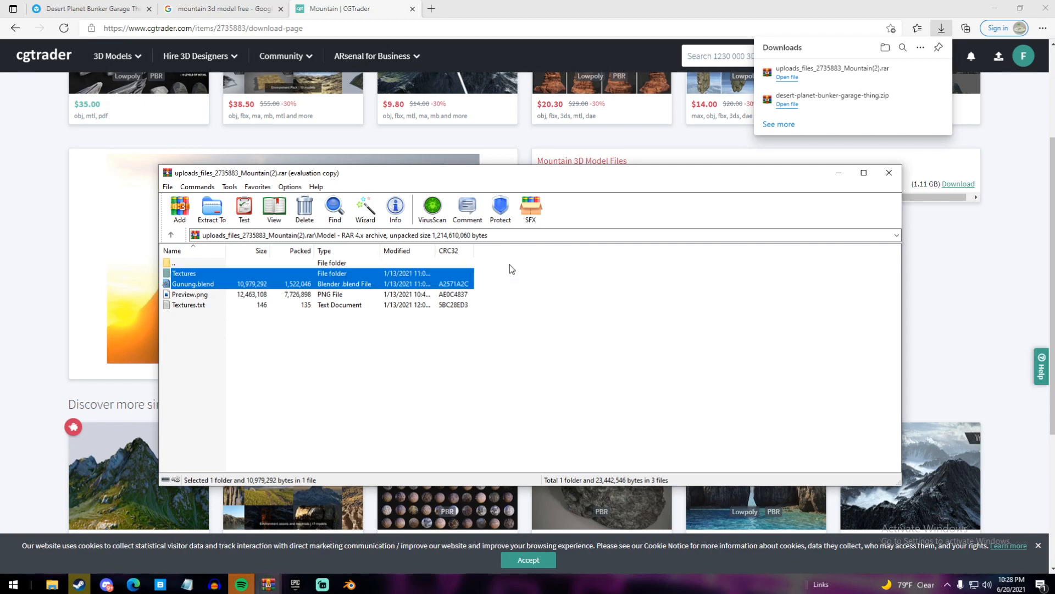
Switch to Blender, save building.blend, and open the Append file browser at the Videos folder
{"action": "left_click", "coordinate": [350, 585]}
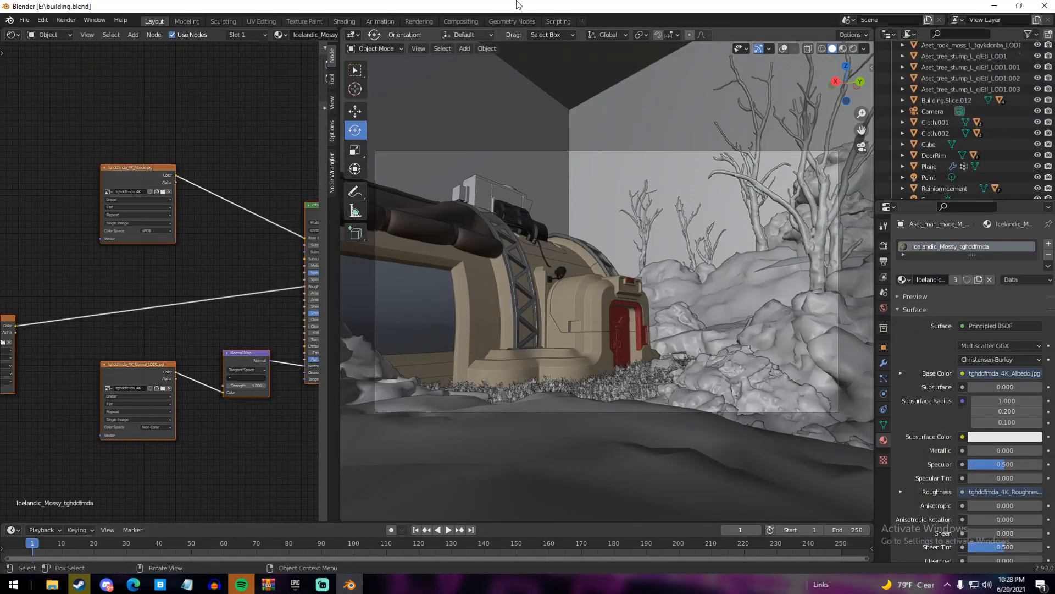
{"action": "key", "text": "ctrl+s"}
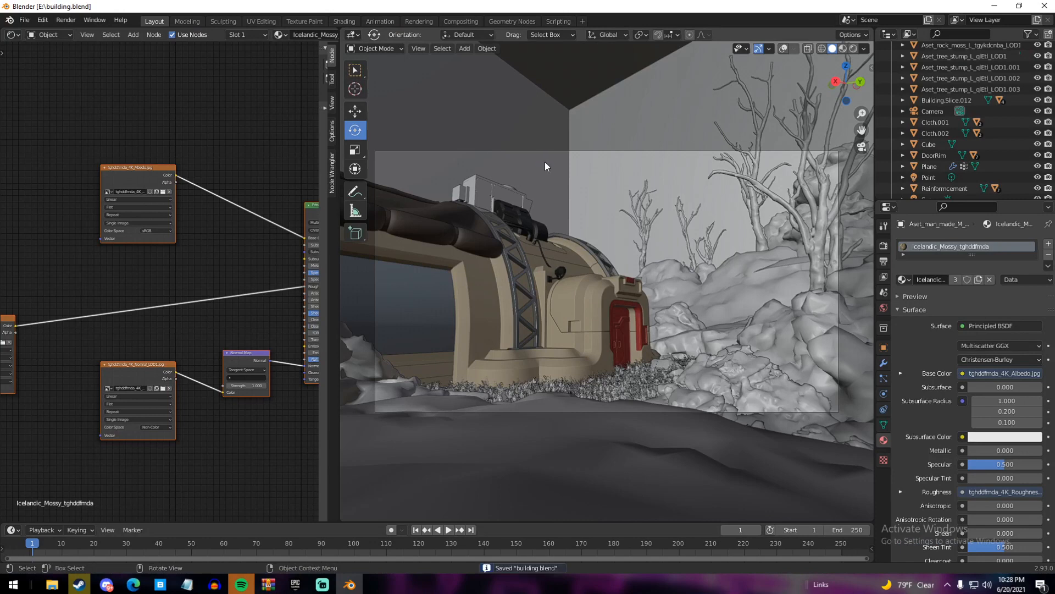
{"action": "left_click", "coordinate": [25, 20]}
{"action": "left_click", "coordinate": [99, 144]}
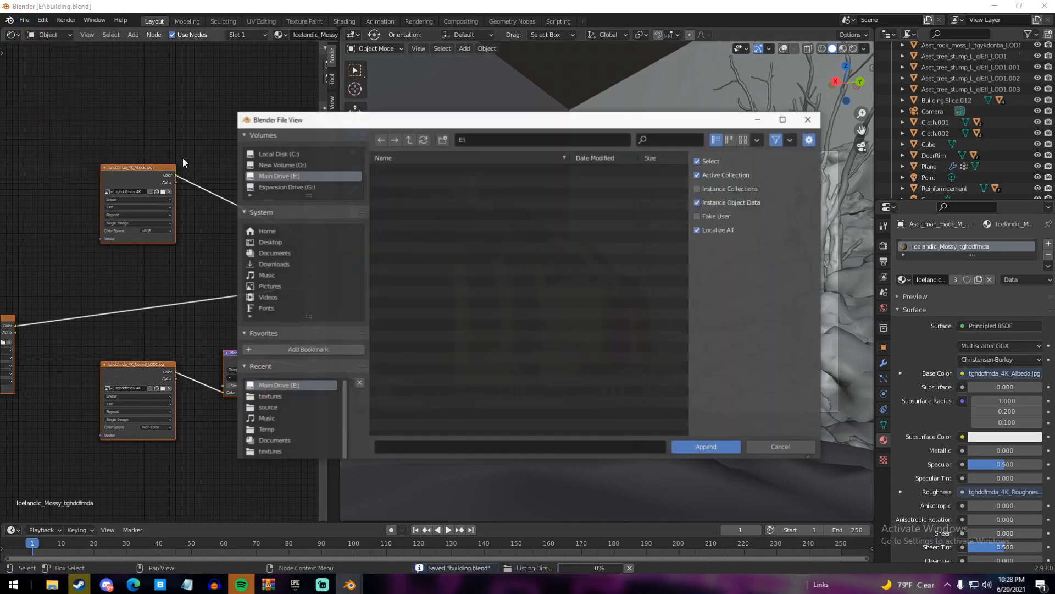
{"action": "scroll", "coordinate": [426, 305], "scroll_direction": "down", "scroll_amount": 15}
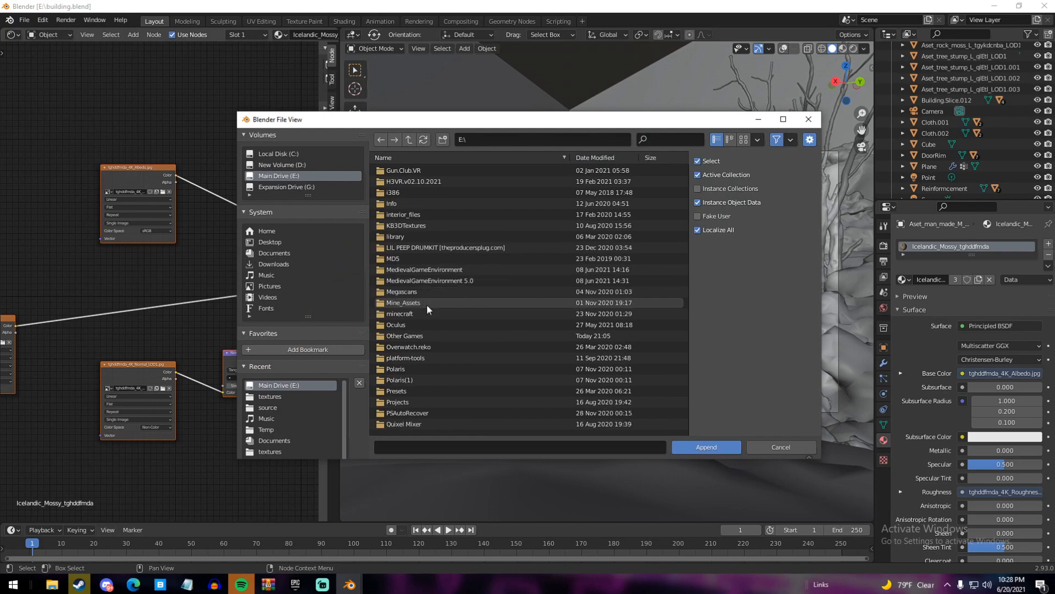
{"action": "scroll", "coordinate": [427, 317], "scroll_direction": "down", "scroll_amount": 10}
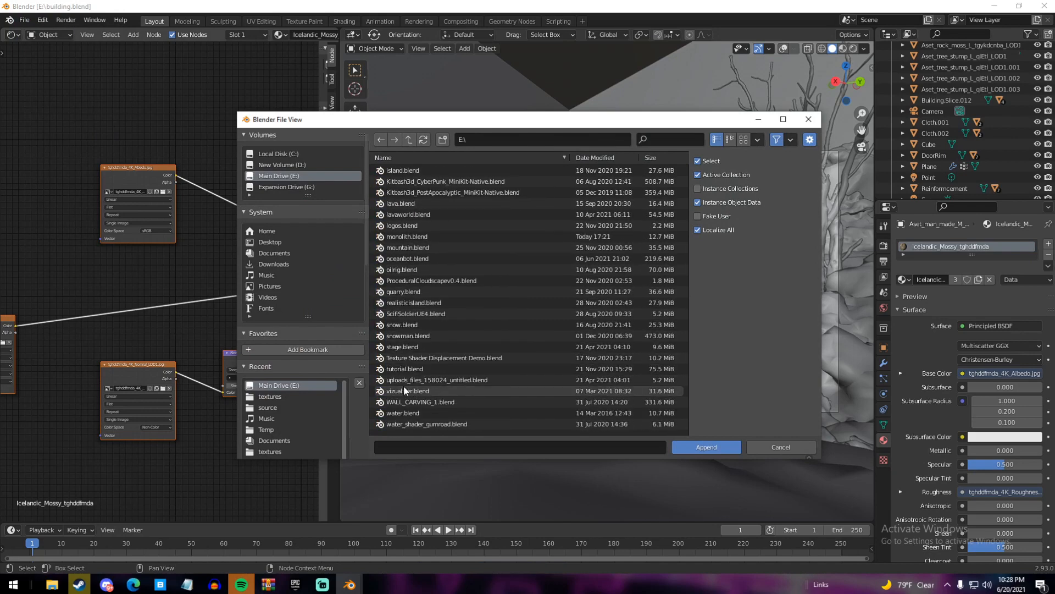
{"action": "scroll", "coordinate": [415, 339], "scroll_direction": "up", "scroll_amount": 2}
{"action": "scroll", "coordinate": [415, 330], "scroll_direction": "up", "scroll_amount": 2}
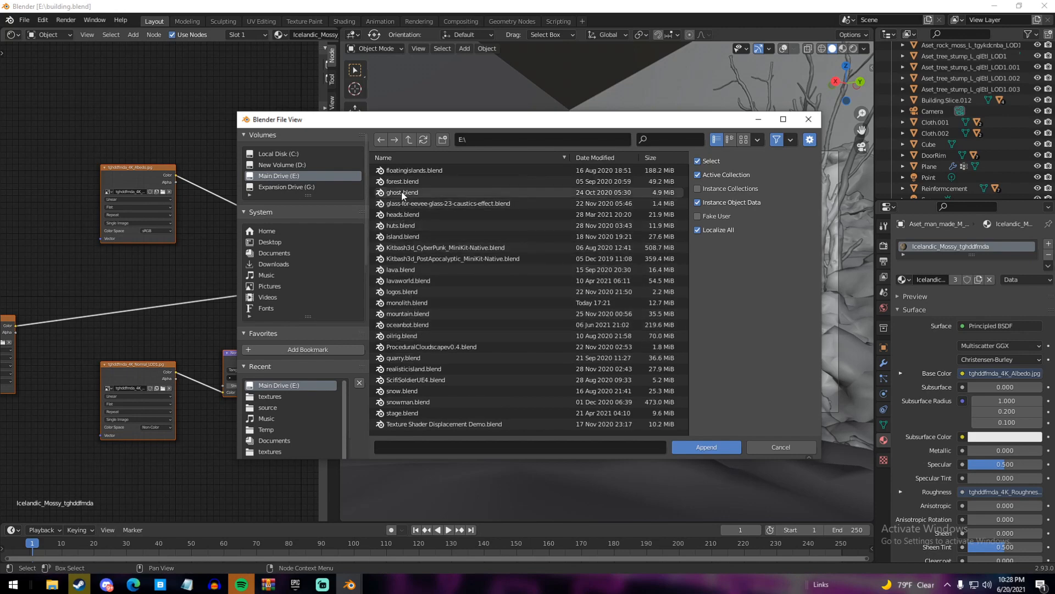
{"action": "left_click", "coordinate": [270, 294]}
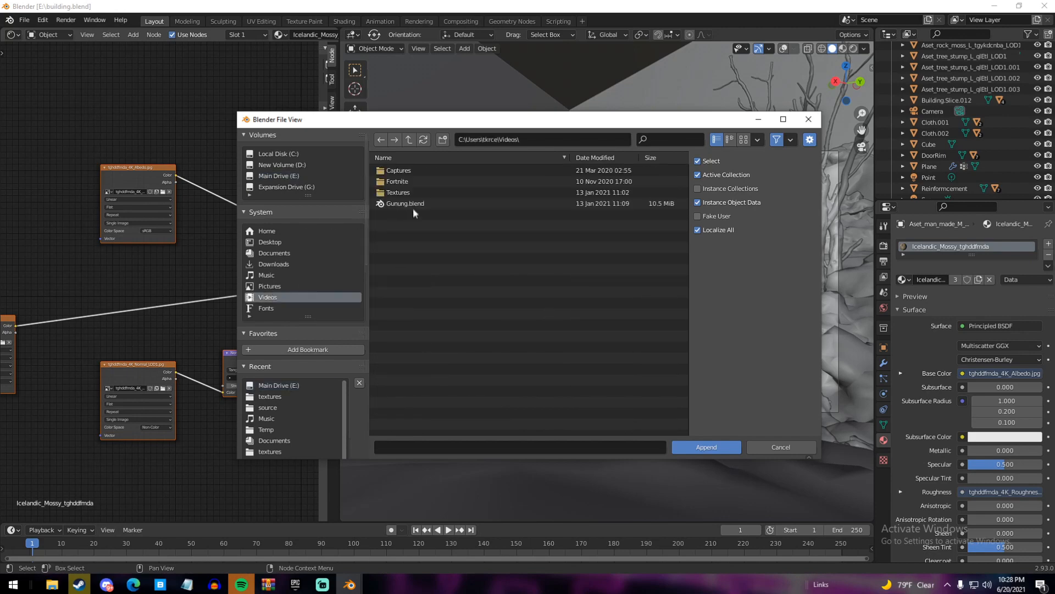
Append the Landscape object from Gunung.blend into the scene
{"action": "double_click", "coordinate": [415, 203]}
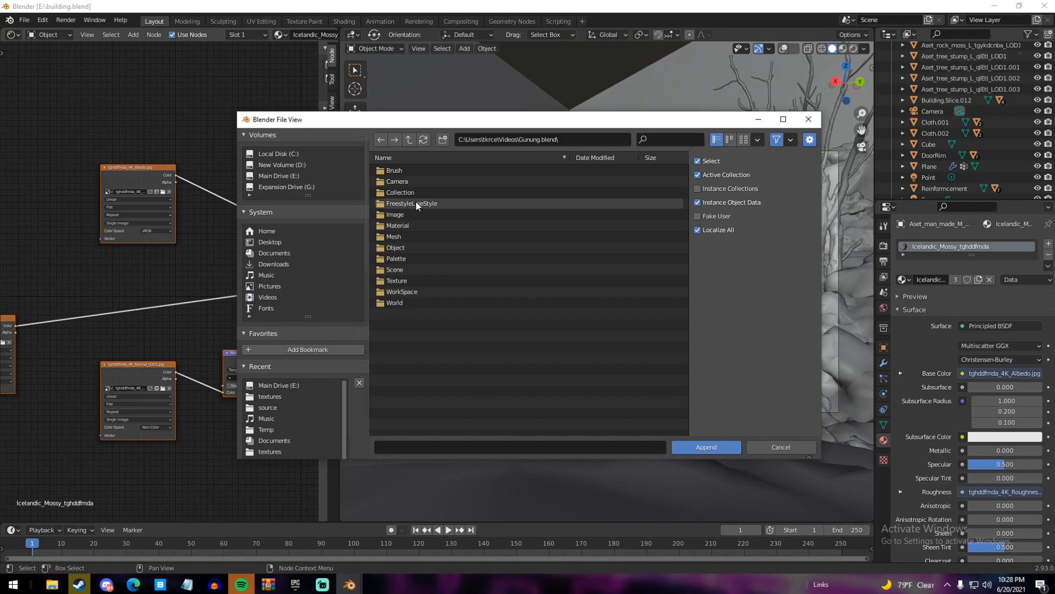
{"action": "double_click", "coordinate": [400, 237]}
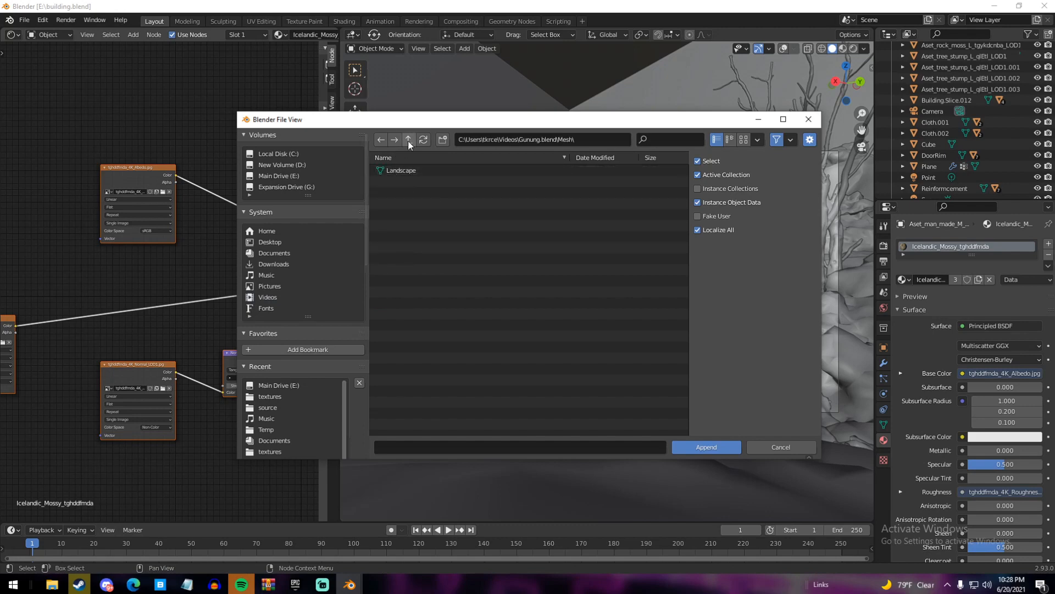
{"action": "left_click", "coordinate": [408, 141]}
{"action": "double_click", "coordinate": [397, 247]}
{"action": "left_click", "coordinate": [413, 186]}
{"action": "left_click", "coordinate": [705, 443]}
Resize the appended mountain landscape relative to the building scene
{"action": "scroll", "coordinate": [661, 398], "scroll_direction": "down", "scroll_amount": 13}
{"action": "middle_click_drag", "start_coordinate": [651, 355], "coordinate": [670, 372]}
{"action": "scroll", "coordinate": [671, 372], "scroll_direction": "up", "scroll_amount": 3}
{"action": "key", "text": "s"}
{"action": "left_click", "coordinate": [758, 376]}
Turn overlays on and delete the vertices of the landscape's flat outer border in Edit Mode using Circle Select
{"action": "middle_click_drag", "start_coordinate": [750, 362], "coordinate": [698, 325]}
{"action": "scroll", "coordinate": [741, 379], "scroll_direction": "down", "scroll_amount": 3}
{"action": "key", "text": "Tab"}
{"action": "left_click", "coordinate": [784, 50]}
{"action": "middle_click_drag", "start_coordinate": [698, 241], "coordinate": [707, 280]}
{"action": "scroll", "coordinate": [707, 280], "scroll_direction": "up", "scroll_amount": 3}
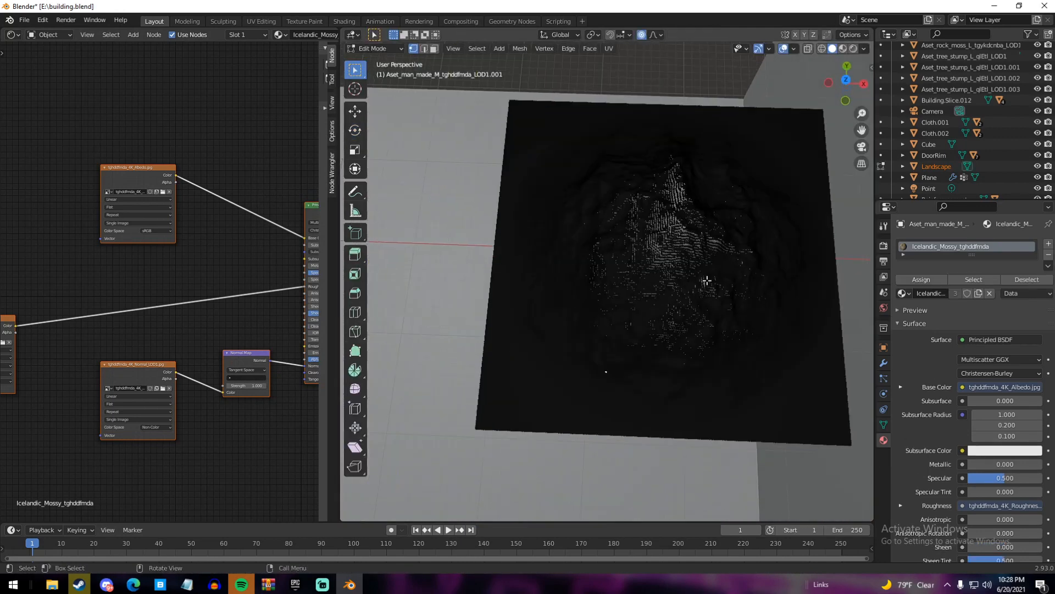
{"action": "key", "text": "c"}
{"action": "scroll", "coordinate": [680, 255], "scroll_direction": "down", "scroll_amount": 4}
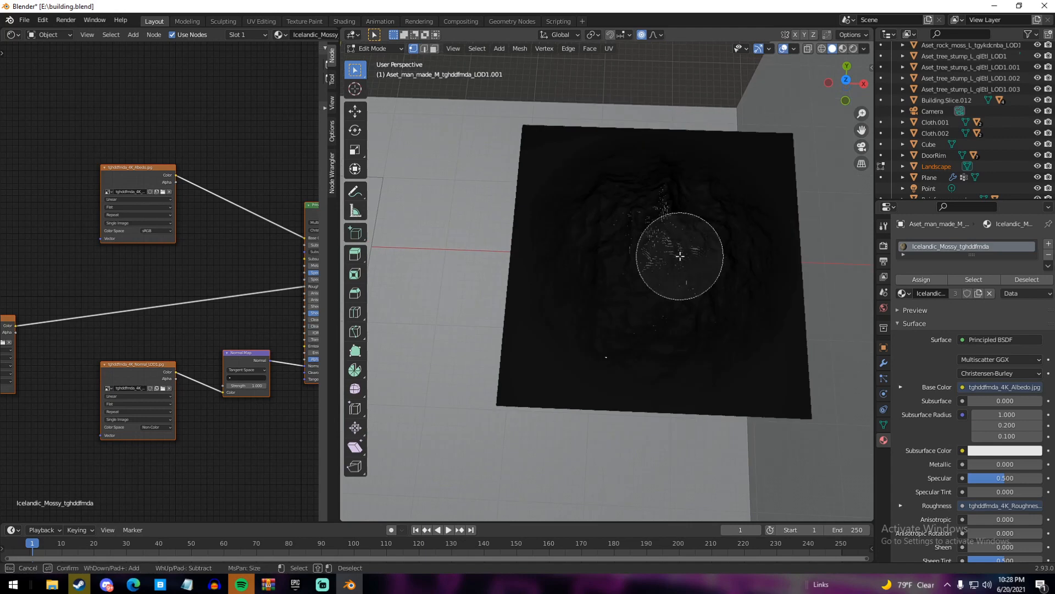
{"action": "mouse_move", "coordinate": [778, 155]}
{"action": "left_mouse_down"}
{"action": "mouse_move", "coordinate": [757, 142]}
{"action": "mouse_move", "coordinate": [586, 140]}
{"action": "mouse_move", "coordinate": [503, 186]}
{"action": "mouse_move", "coordinate": [500, 346]}
{"action": "mouse_move", "coordinate": [526, 379]}
{"action": "mouse_move", "coordinate": [639, 424]}
{"action": "mouse_move", "coordinate": [764, 431]}
{"action": "mouse_move", "coordinate": [811, 352]}
{"action": "mouse_move", "coordinate": [746, 418]}
{"action": "mouse_move", "coordinate": [828, 379]}
{"action": "mouse_move", "coordinate": [827, 171]}
{"action": "mouse_move", "coordinate": [766, 129]}
{"action": "mouse_move", "coordinate": [709, 129]}
{"action": "left_mouse_up"}
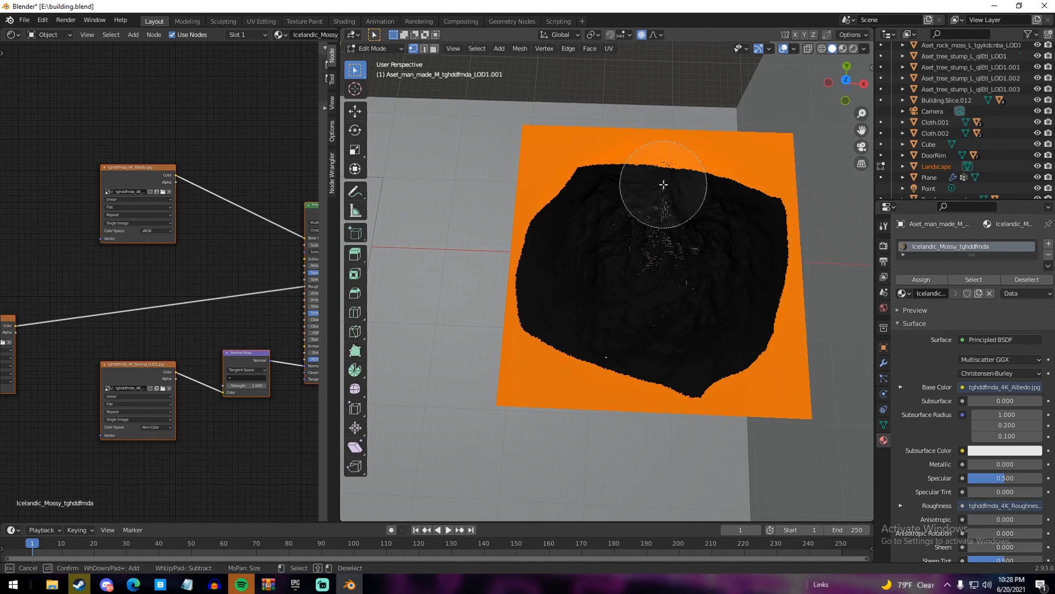
{"action": "key", "text": "Escape"}
{"action": "key", "text": "x"}
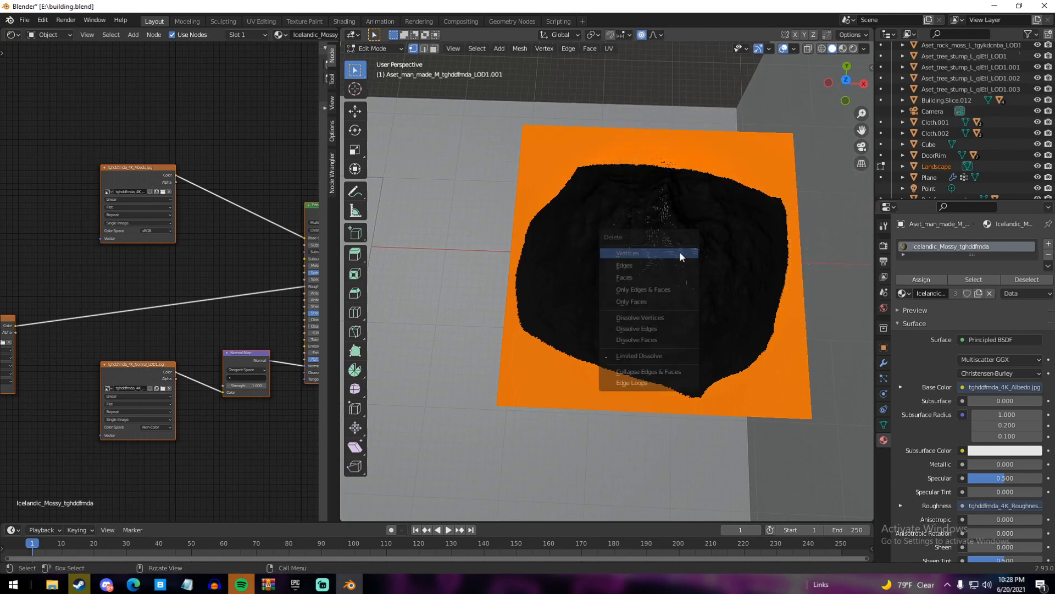
{"action": "left_click", "coordinate": [636, 256]}
{"action": "key", "text": "Tab"}
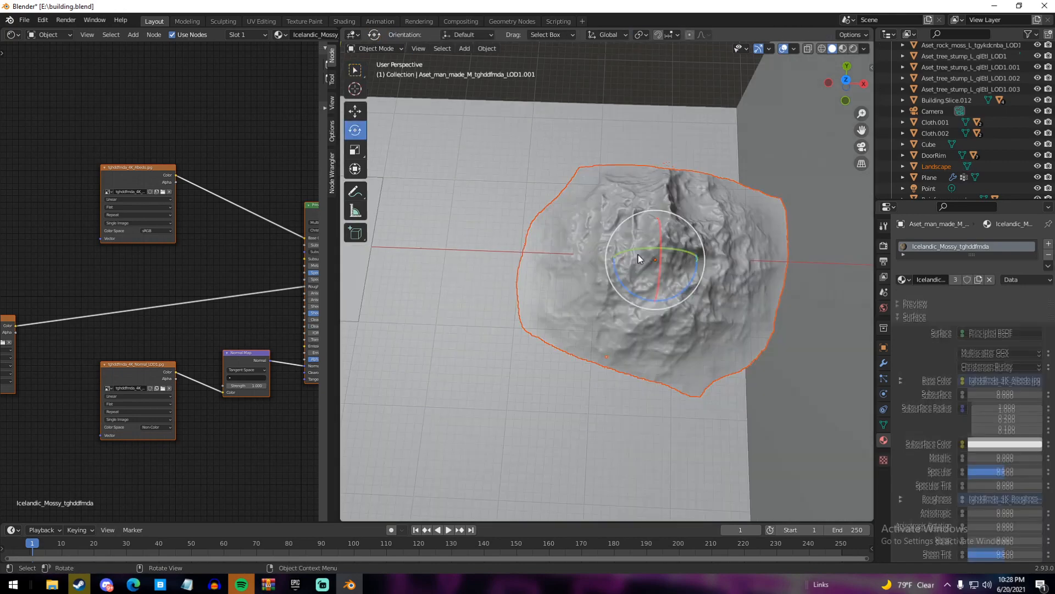
Move the mountain landscape across the scene so it stands behind the building and the hillside rocks
{"action": "mouse_move", "coordinate": [638, 258]}
{"action": "middle_mouse_down"}
{"action": "mouse_move", "coordinate": [592, 198]}
{"action": "mouse_move", "coordinate": [585, 205]}
{"action": "mouse_move", "coordinate": [621, 261]}
{"action": "middle_mouse_up"}
{"action": "scroll", "coordinate": [585, 205], "scroll_direction": "down", "scroll_amount": 3}
{"action": "key", "text": "g"}
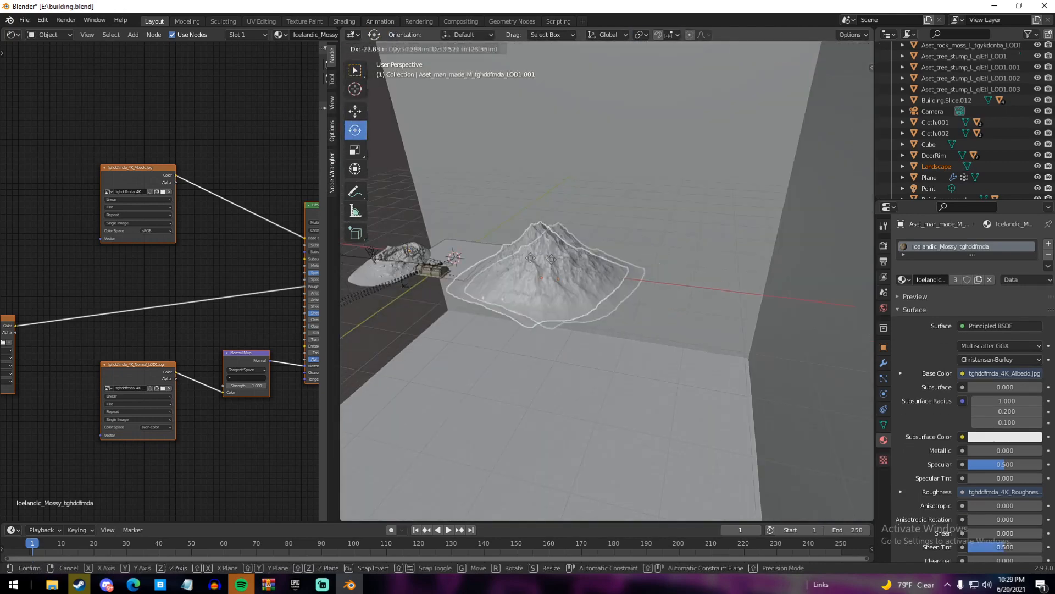
{"action": "left_click", "coordinate": [374, 243]}
{"action": "middle_click_drag", "start_coordinate": [373, 242], "coordinate": [743, 246], "text": "shift"}
{"action": "key", "text": "g"}
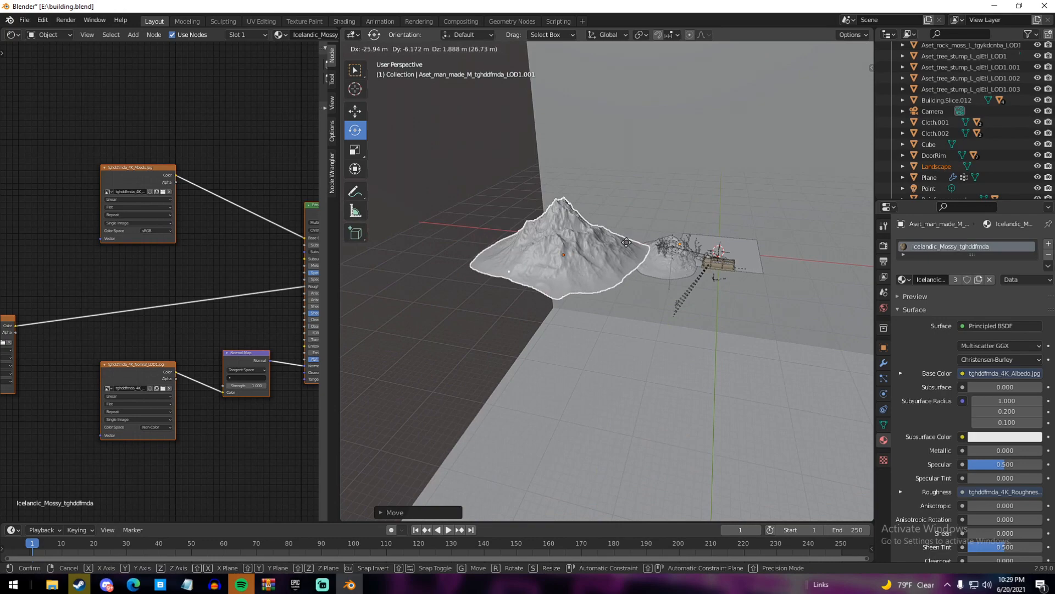
{"action": "left_click", "coordinate": [600, 247]}
Scale the landscape up by about 1.45 while judging its size from the camera view
{"action": "key", "text": "KP_0"}
{"action": "key", "text": "s"}
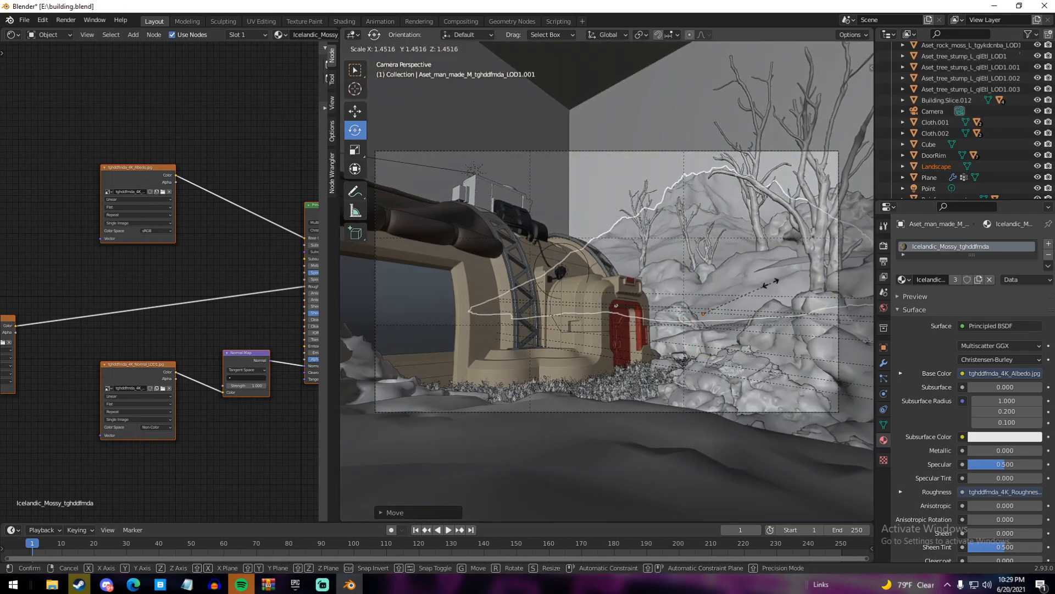
{"action": "left_click", "coordinate": [770, 283]}
Reposition the enlarged landscape behind the rocky hillside and check its silhouette from the camera view
{"action": "middle_click_drag", "start_coordinate": [771, 282], "coordinate": [788, 368]}
{"action": "scroll", "coordinate": [719, 344], "scroll_direction": "down", "scroll_amount": 5}
{"action": "key", "text": "g"}
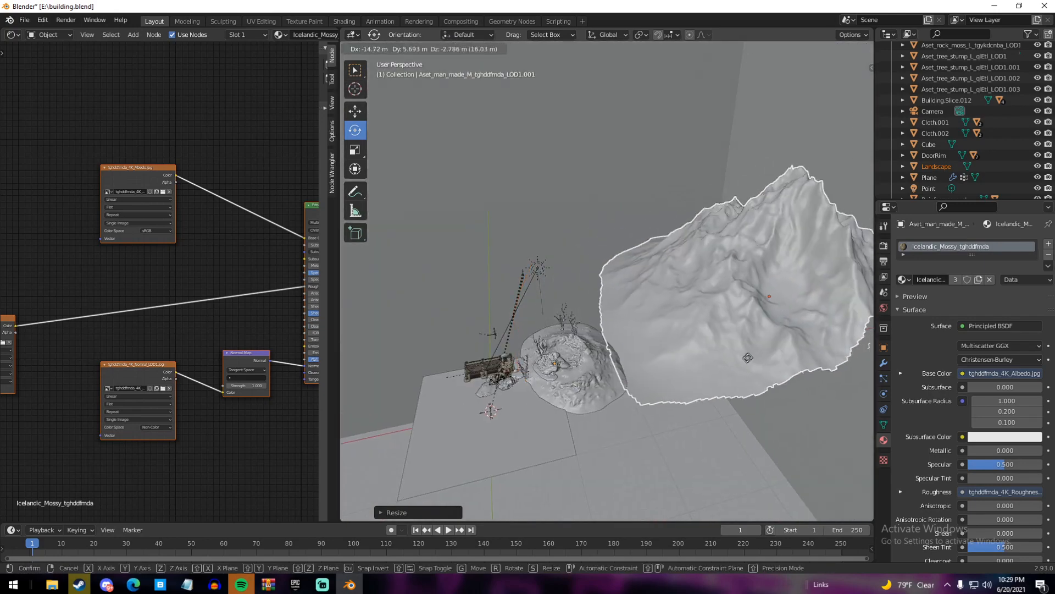
{"action": "left_click", "coordinate": [730, 355]}
{"action": "key", "text": "KP_0"}
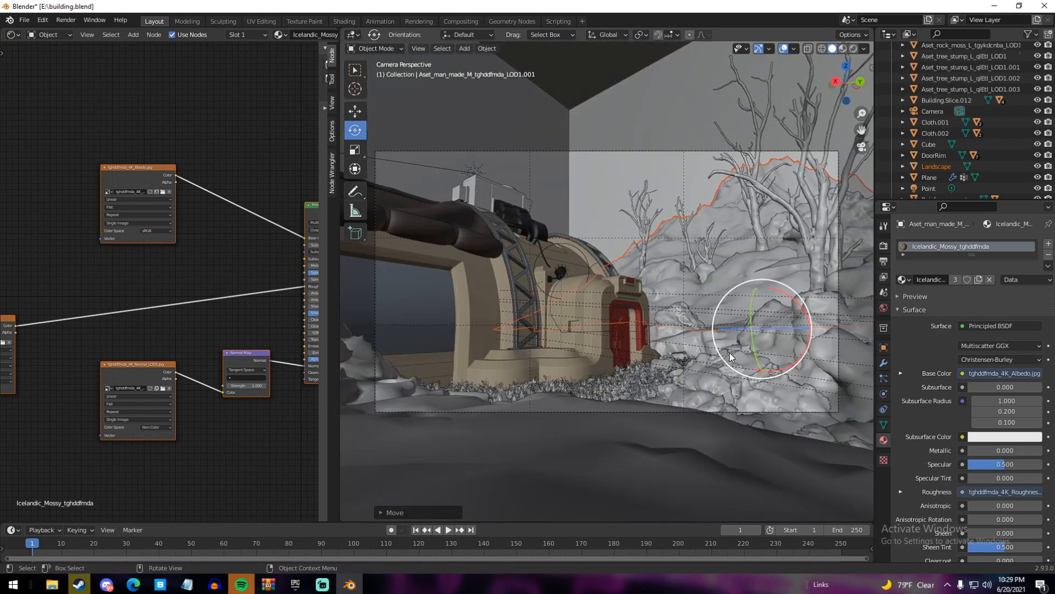
{"action": "left_click", "coordinate": [730, 212]}
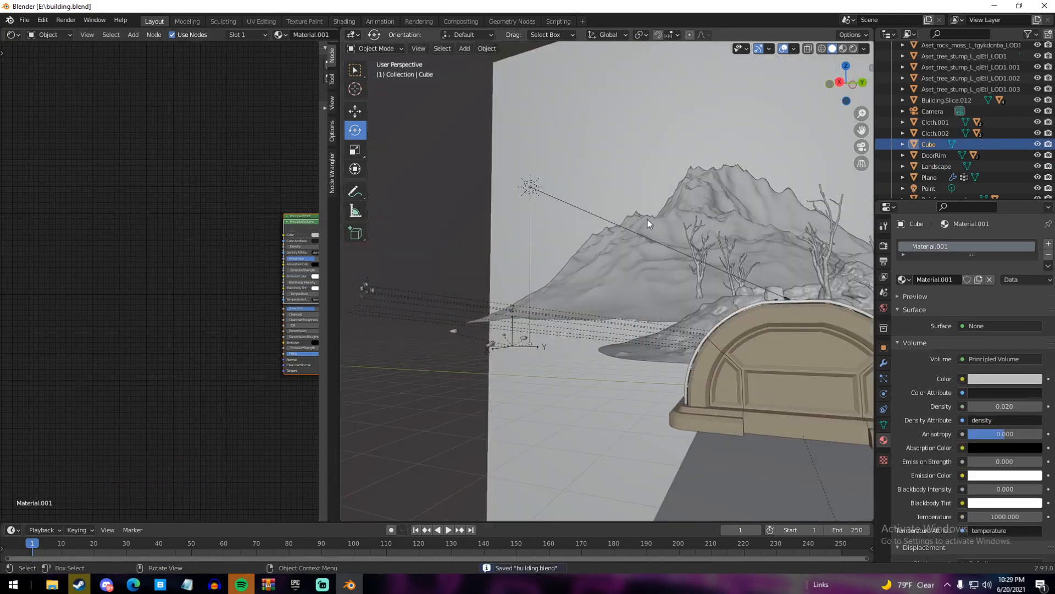
Add a Decimate modifier to the landscape and set its collapse ratio to 0.3
{"action": "middle_click_drag", "start_coordinate": [647, 219], "coordinate": [628, 224]}
{"action": "scroll", "coordinate": [628, 224], "scroll_direction": "down", "scroll_amount": 5}
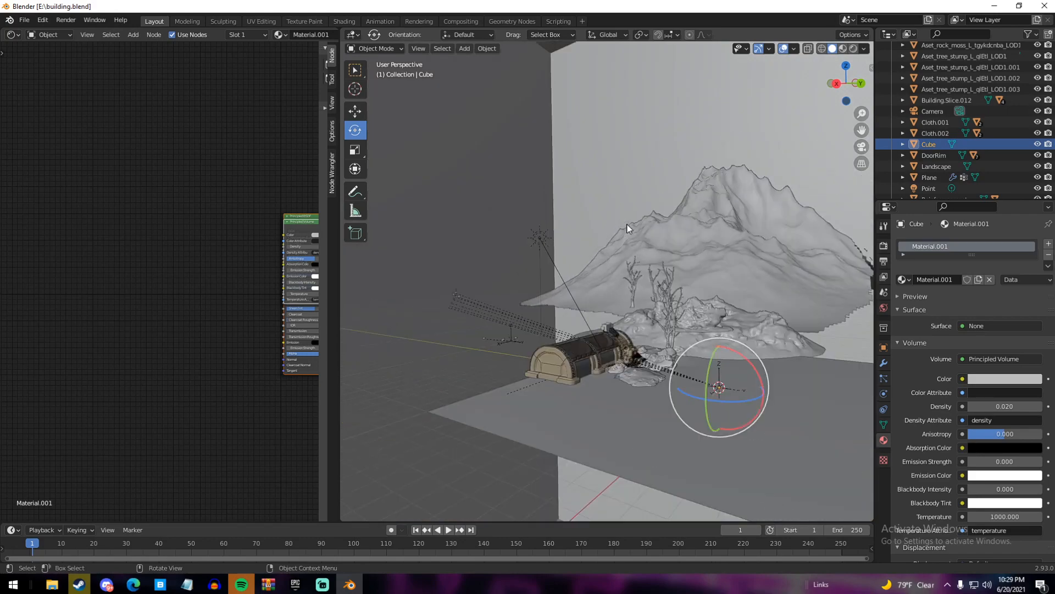
{"action": "key", "text": "KP_0"}
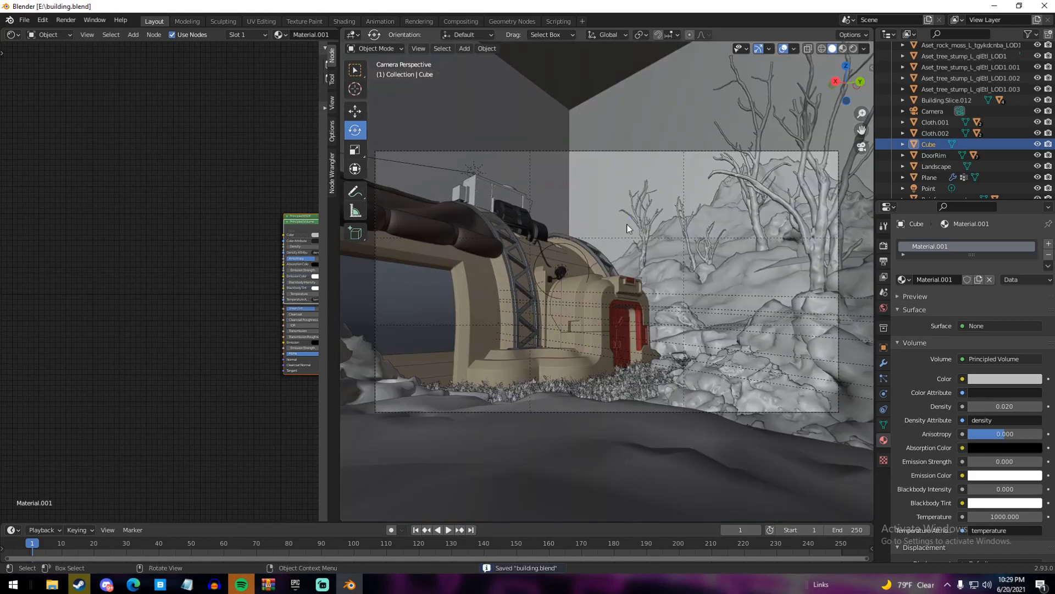
{"action": "left_click", "coordinate": [735, 210]}
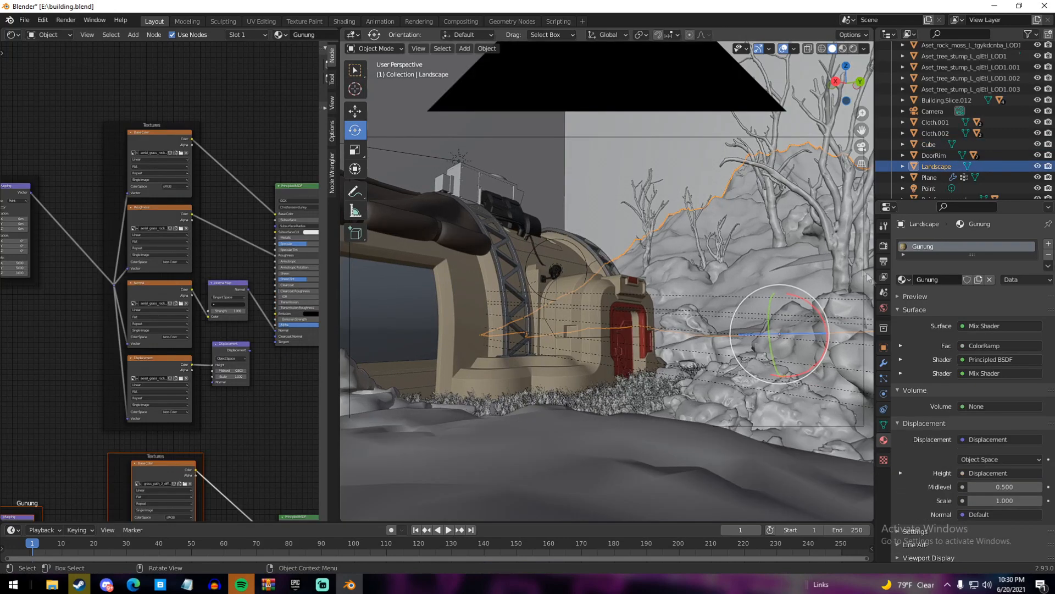
{"action": "left_click", "coordinate": [884, 363]}
{"action": "left_click", "coordinate": [918, 243]}
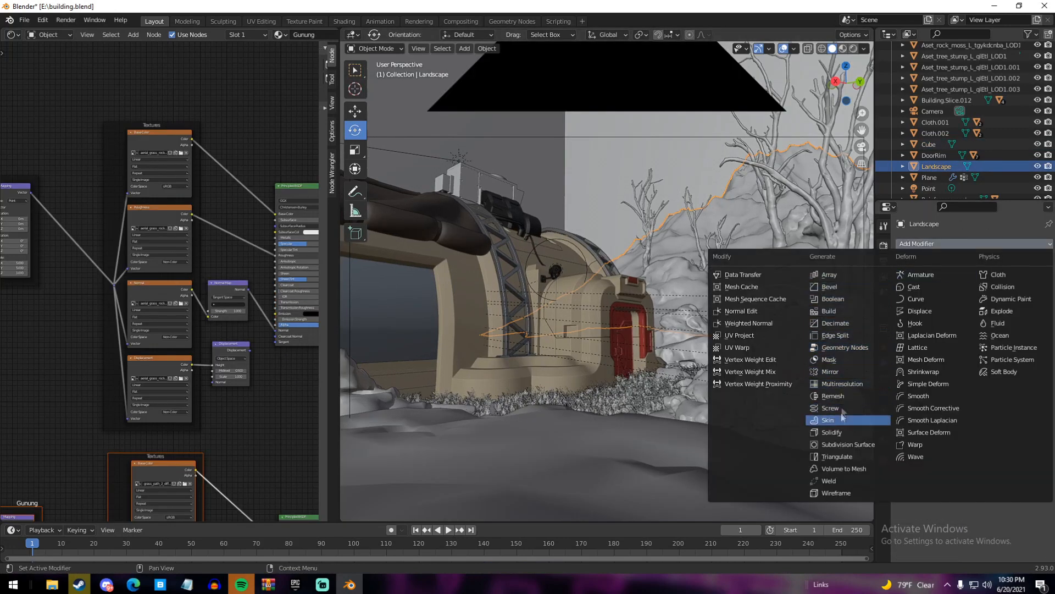
{"action": "left_click", "coordinate": [841, 324]}
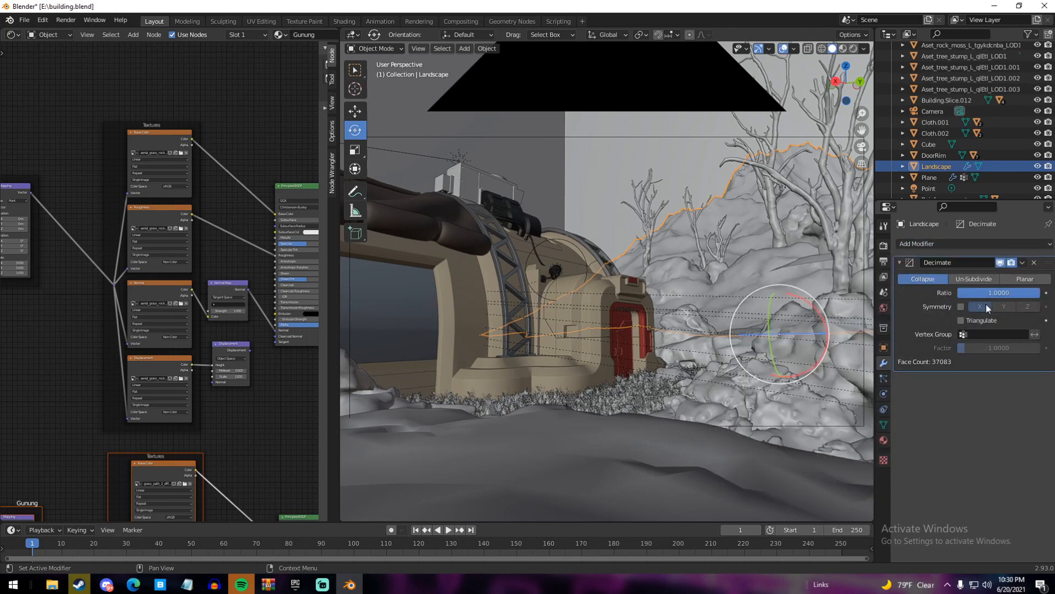
{"action": "left_click", "coordinate": [996, 292]}
{"action": "key", "text": "BackSpace"}
{"action": "type", "text": ".3"}
{"action": "key", "text": "Return"}
Inspect the simplified landscape surface and apply its Decimate modifier
{"action": "middle_click_drag", "start_coordinate": [835, 297], "coordinate": [737, 292]}
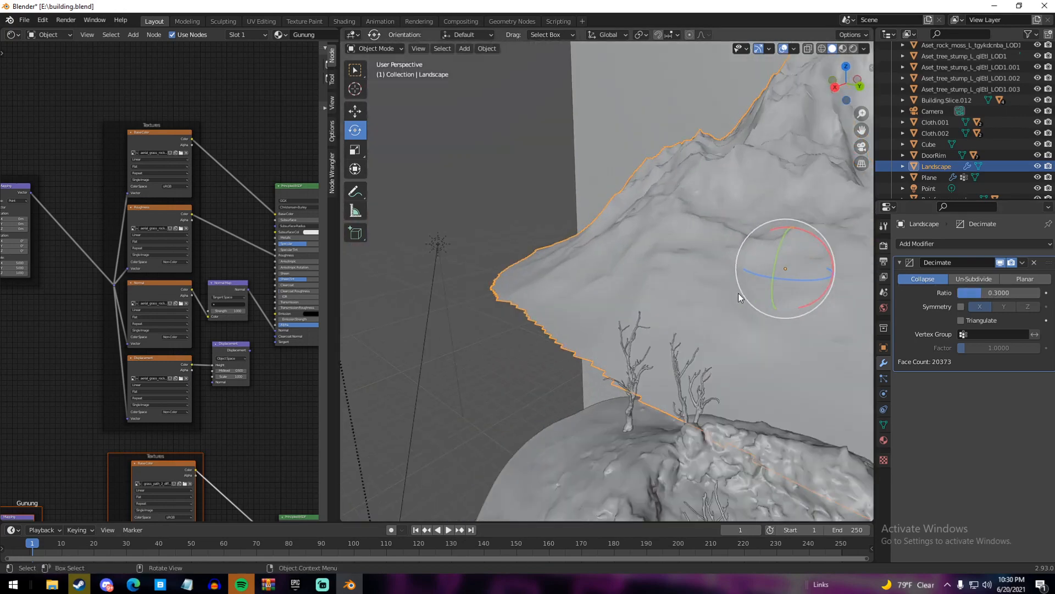
{"action": "scroll", "coordinate": [738, 292], "scroll_direction": "up", "scroll_amount": 1}
{"action": "scroll", "coordinate": [781, 276], "scroll_direction": "down", "scroll_amount": 3}
{"action": "middle_click_drag", "start_coordinate": [788, 292], "coordinate": [582, 263]}
{"action": "left_click", "coordinate": [1024, 262]}
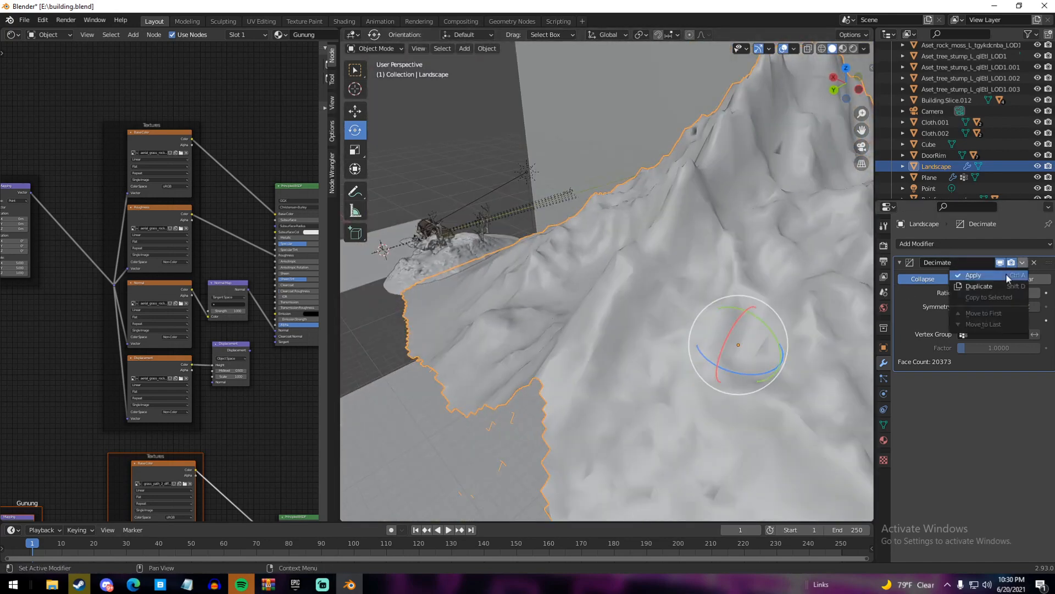
{"action": "left_click", "coordinate": [1006, 275]}
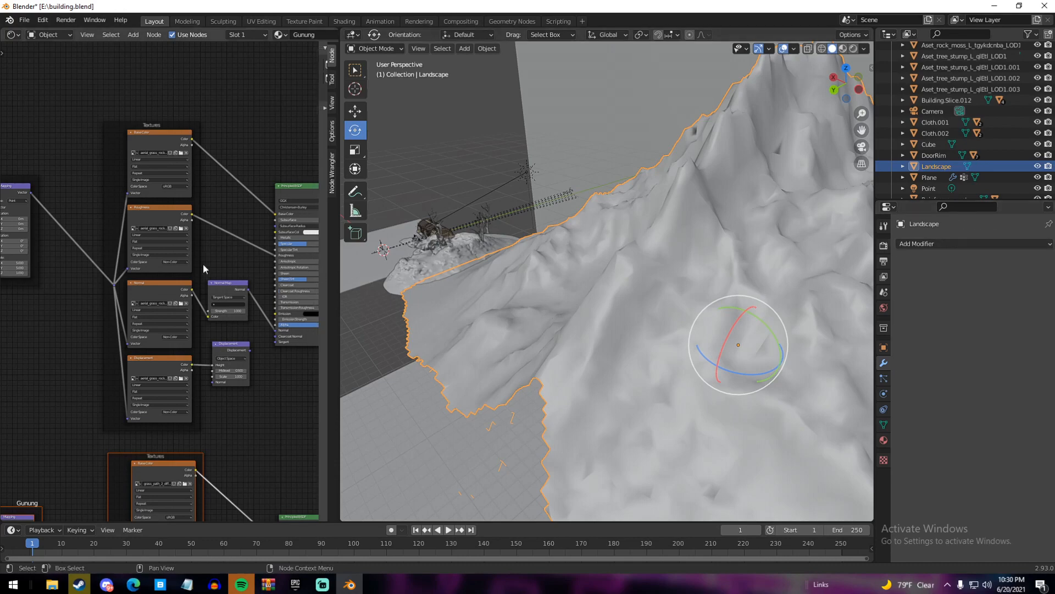
Delete the aerial grass rock Normal and Displacement texture nodes from the Gunung material
{"action": "middle_click_drag", "start_coordinate": [203, 263], "coordinate": [252, 235]}
{"action": "scroll", "coordinate": [225, 252], "scroll_direction": "up", "scroll_amount": 2}
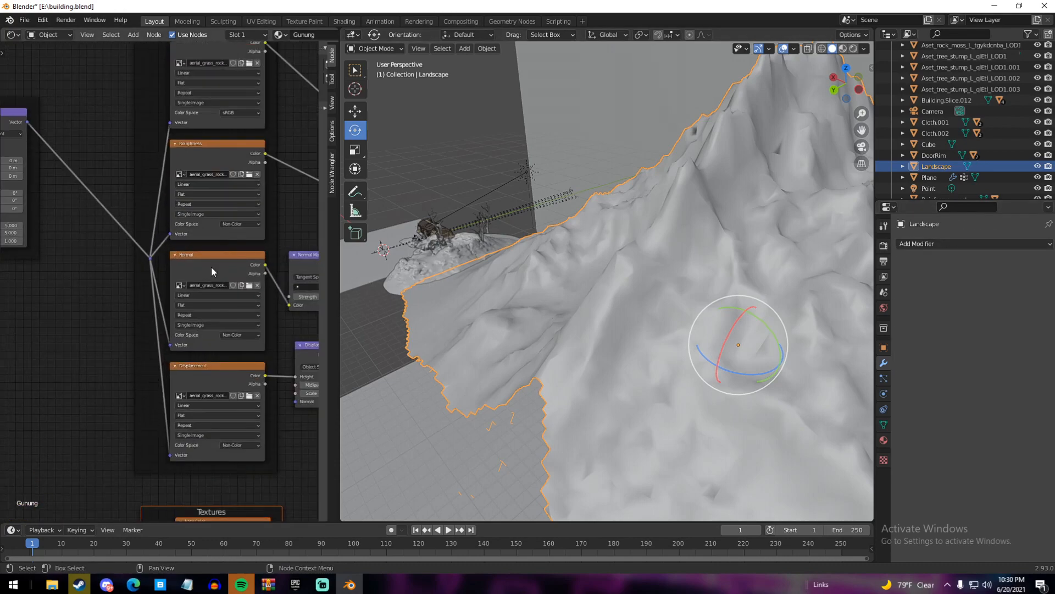
{"action": "left_click", "coordinate": [212, 266]}
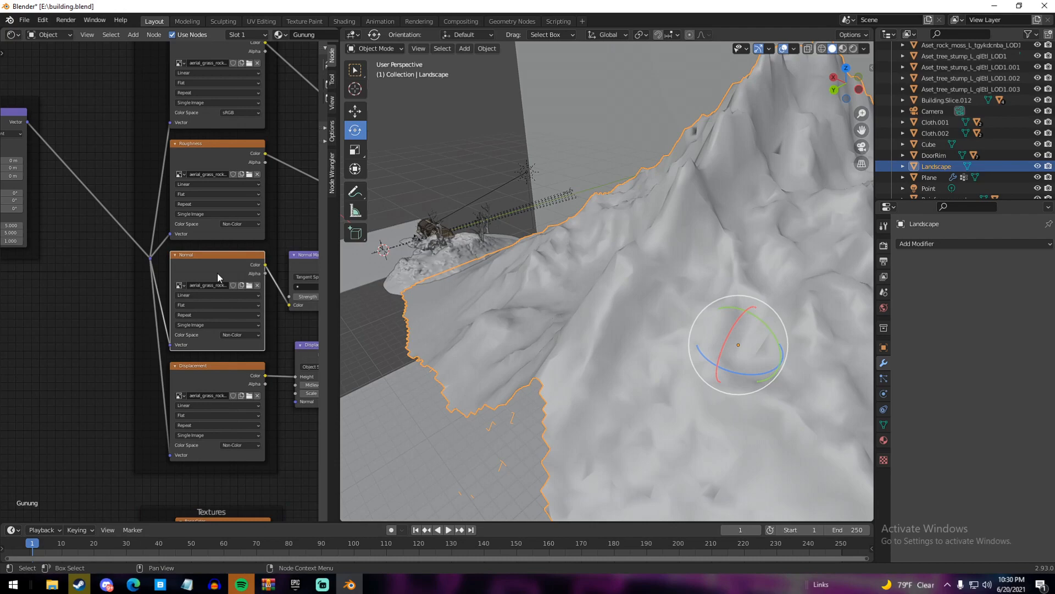
{"action": "key", "text": "x"}
{"action": "left_click", "coordinate": [192, 375]}
{"action": "key", "text": "x"}
Examine the rest of the Gunung material's node tree, from the grass path textures through to the material output
{"action": "middle_click_drag", "start_coordinate": [266, 337], "coordinate": [169, 205]}
{"action": "scroll", "coordinate": [187, 297], "scroll_direction": "down", "scroll_amount": 2}
{"action": "scroll", "coordinate": [196, 256], "scroll_direction": "down", "scroll_amount": 6}
{"action": "scroll", "coordinate": [133, 335], "scroll_direction": "up", "scroll_amount": 8}
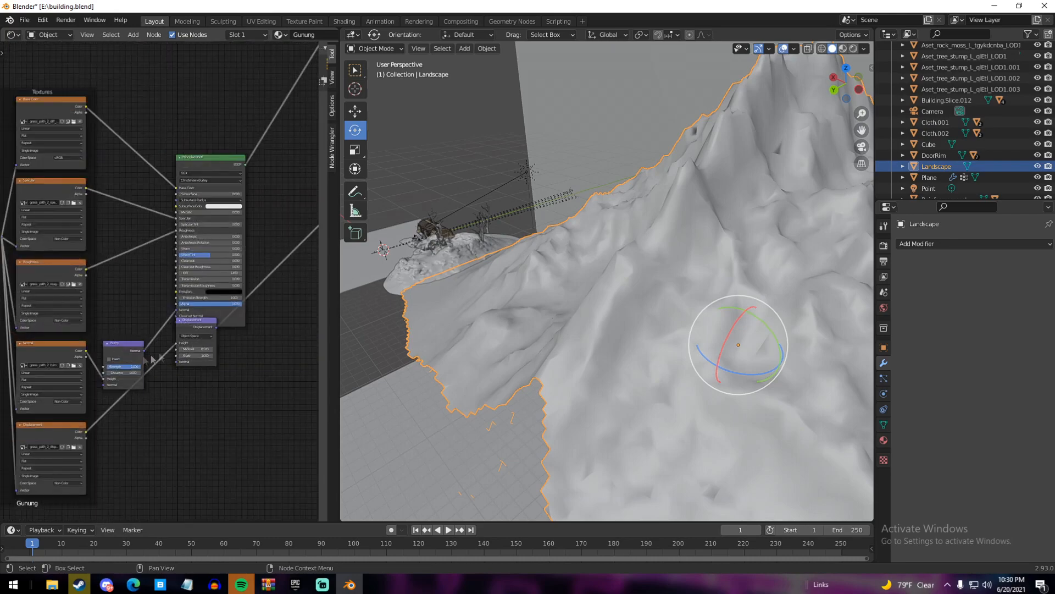
{"action": "scroll", "coordinate": [176, 280], "scroll_direction": "down", "scroll_amount": 3}
{"action": "scroll", "coordinate": [185, 192], "scroll_direction": "down", "scroll_amount": 4}
{"action": "scroll", "coordinate": [179, 329], "scroll_direction": "up", "scroll_amount": 4}
{"action": "middle_click_drag", "start_coordinate": [263, 193], "coordinate": [24, 202]}
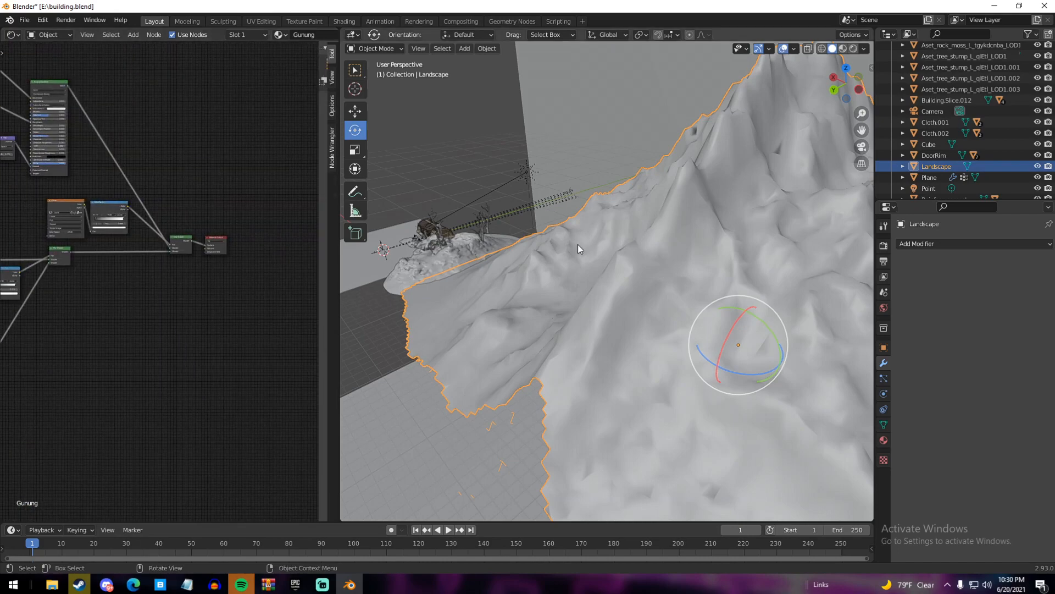
Save building.blend from the camera view and switch the viewport to Rendered shading
{"action": "key", "text": "KP_0"}
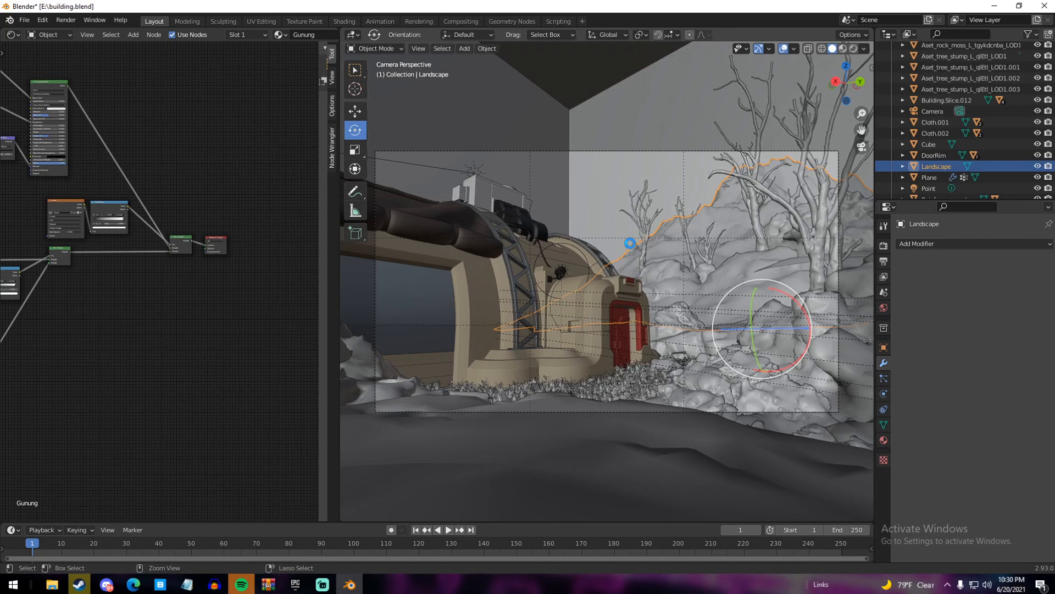
{"action": "key", "text": "ctrl+s"}
{"action": "key", "text": "z"}
{"action": "left_click", "coordinate": [633, 164]}
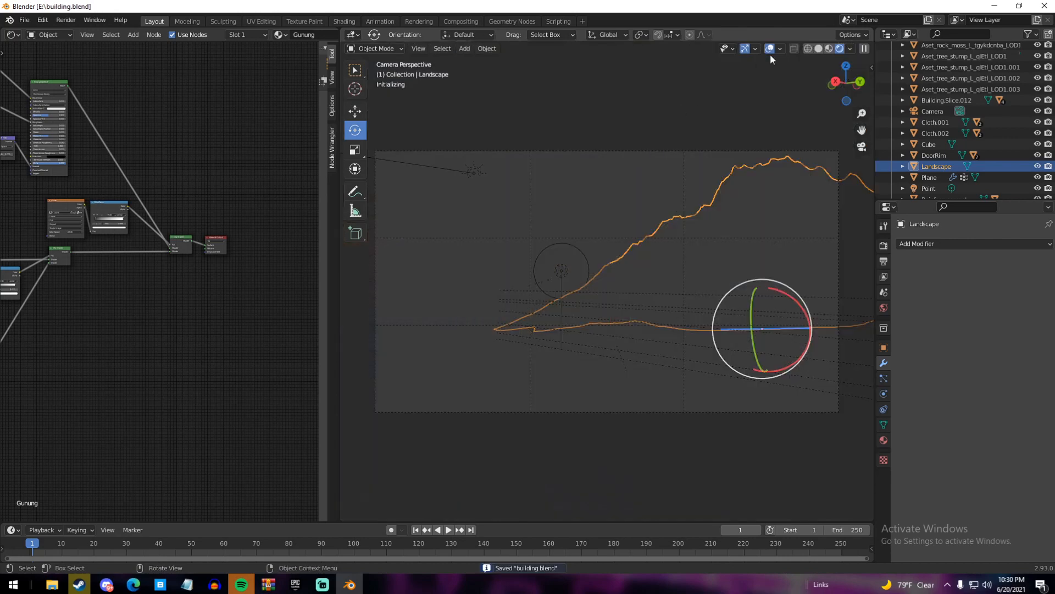
Hide the viewport overlays and deselect all objects for a clear look at the rendered scene
{"action": "left_click", "coordinate": [770, 51]}
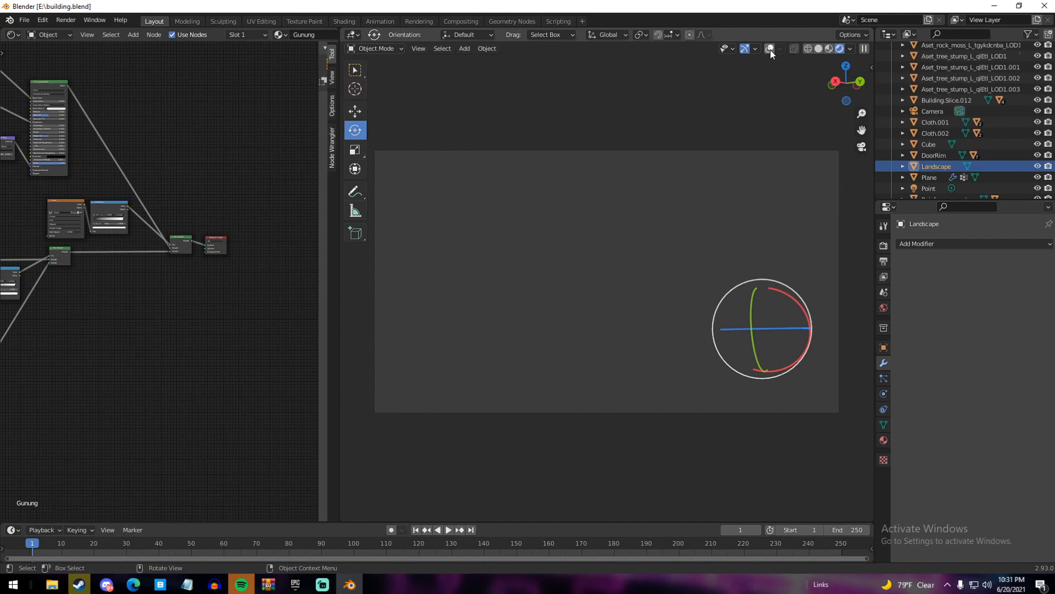
{"action": "left_click", "coordinate": [771, 49]}
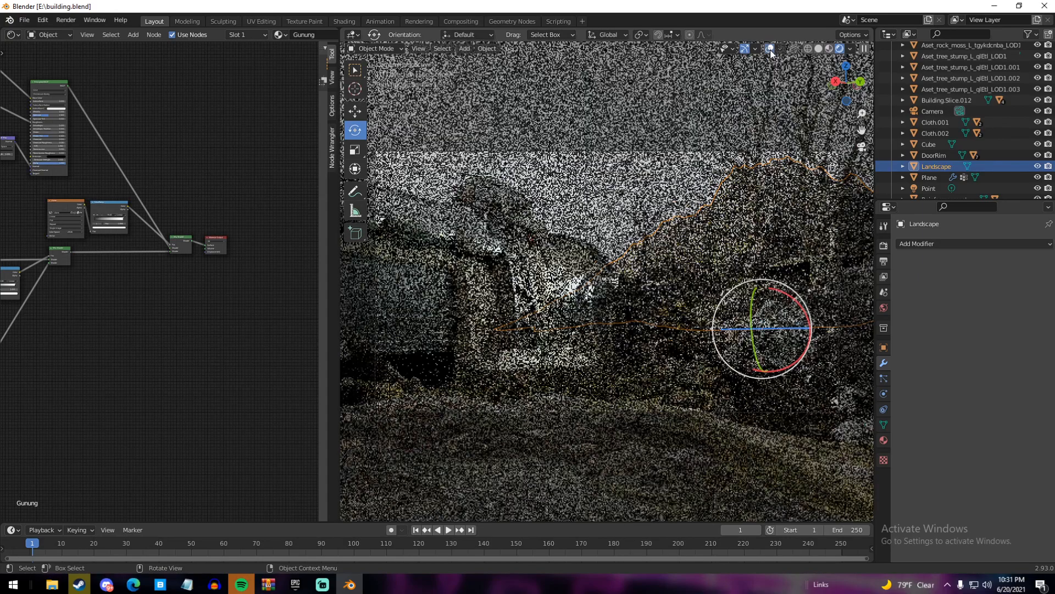
{"action": "left_click", "coordinate": [770, 49]}
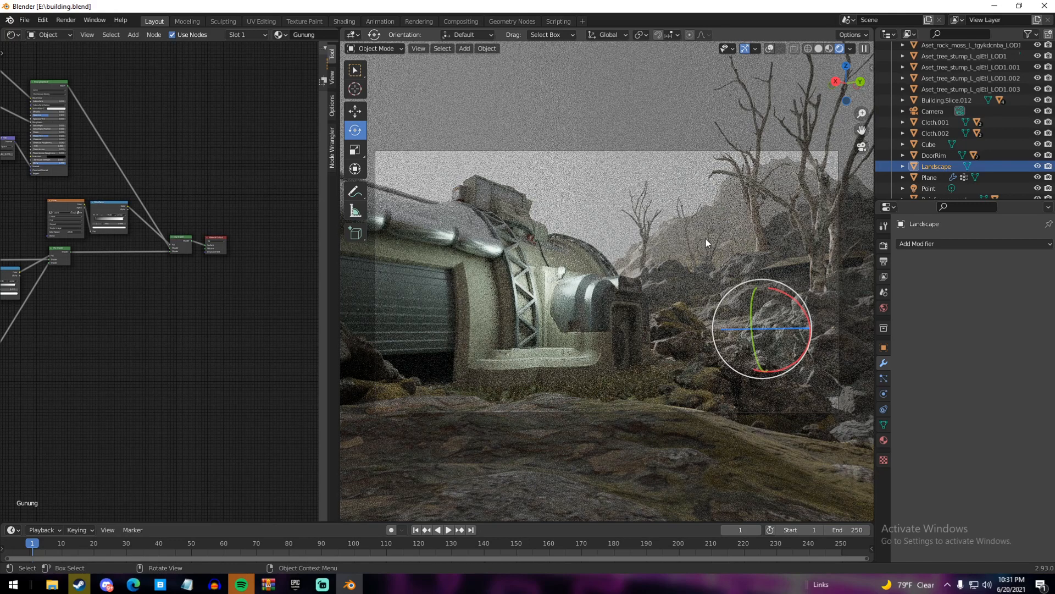
{"action": "key", "text": "a"}
{"action": "key", "text": "alt+a"}
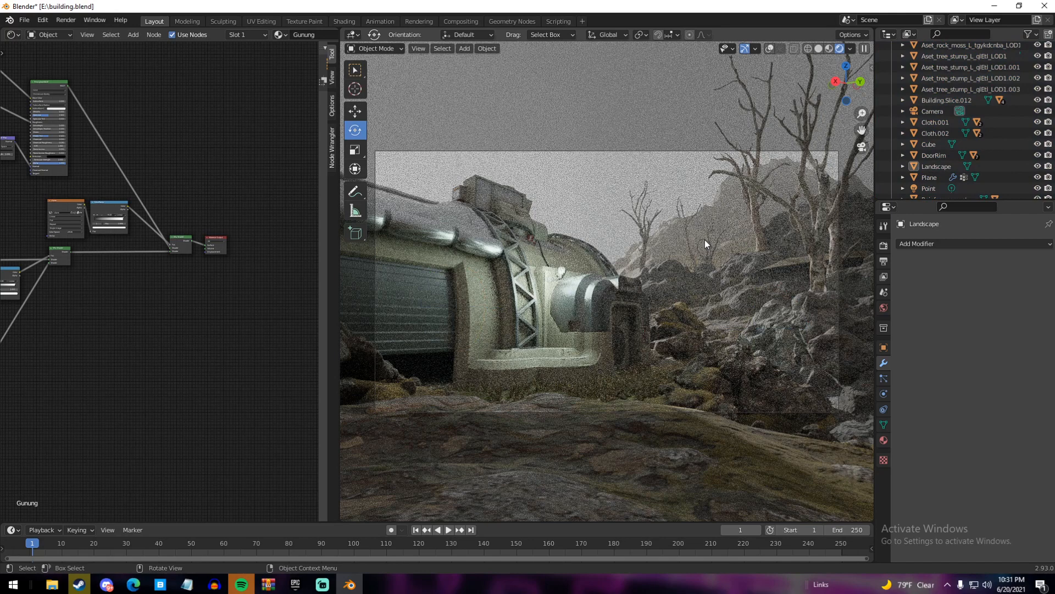